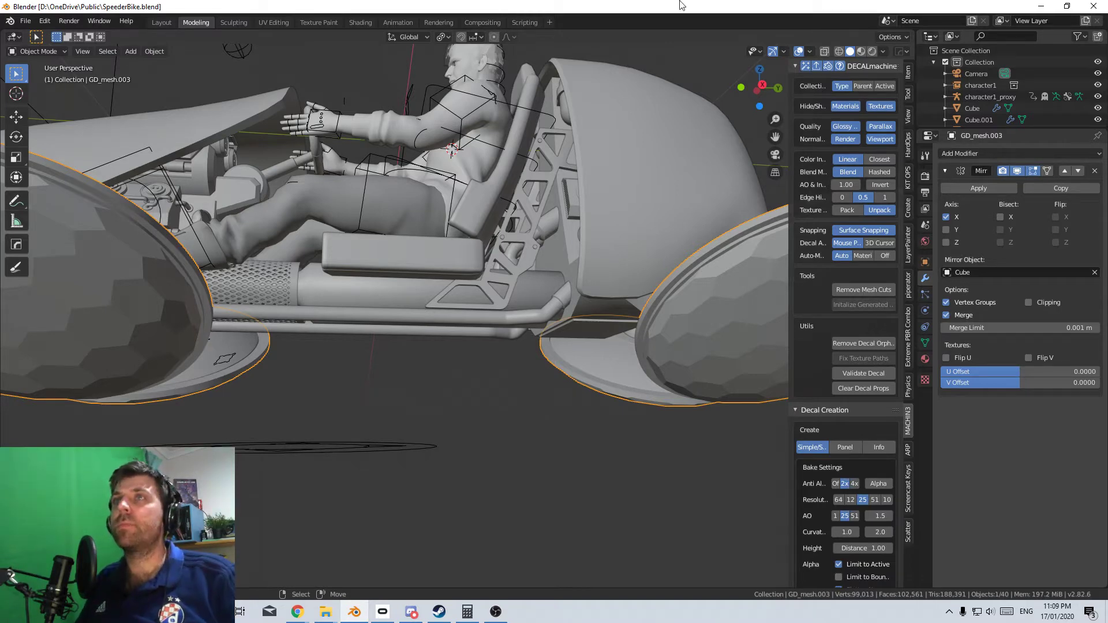
Examine the speeder bike model from all sides, including the cockpit, seat frame, rear shell and underside
scroll(494, 271, "down", 4)
scroll(463, 357, "up", 3)
middle_click_drag(482, 325, 475, 148)
middle_click_drag(500, 274, 483, 120)
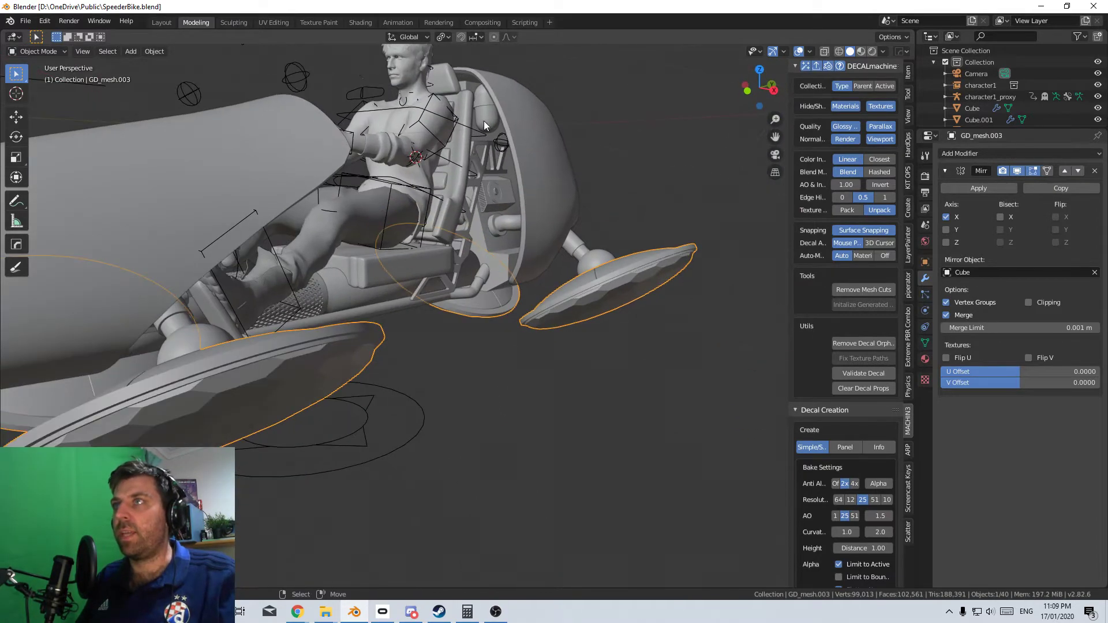
middle_click_drag(475, 266, 547, 285)
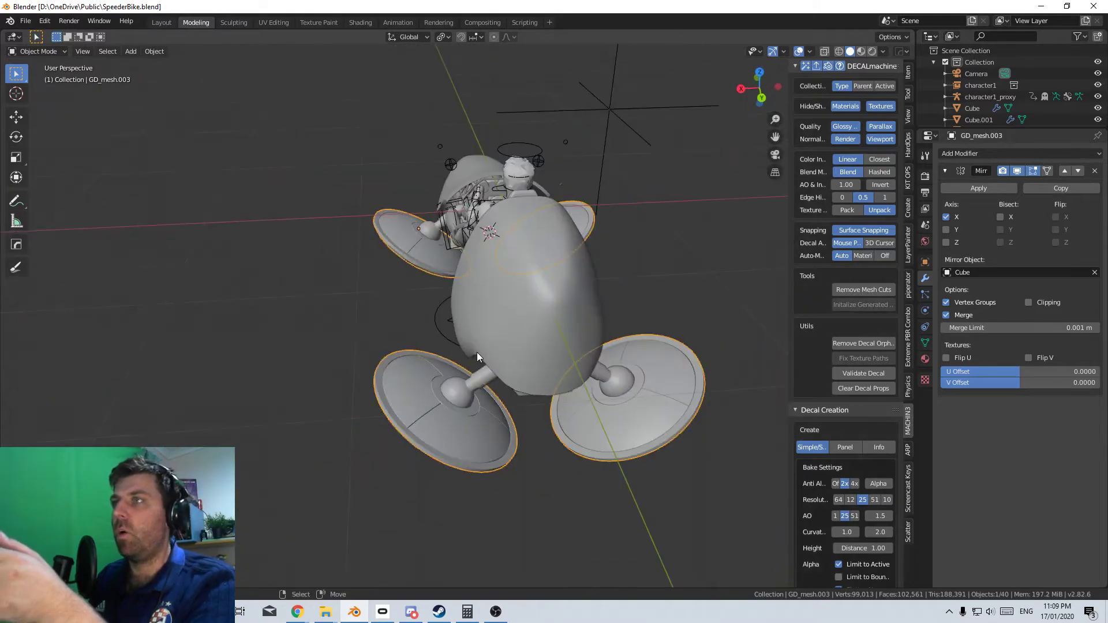
middle_click_drag(477, 353, 526, 302)
scroll(522, 343, "up", 5)
middle_click_drag(518, 383, 465, 365)
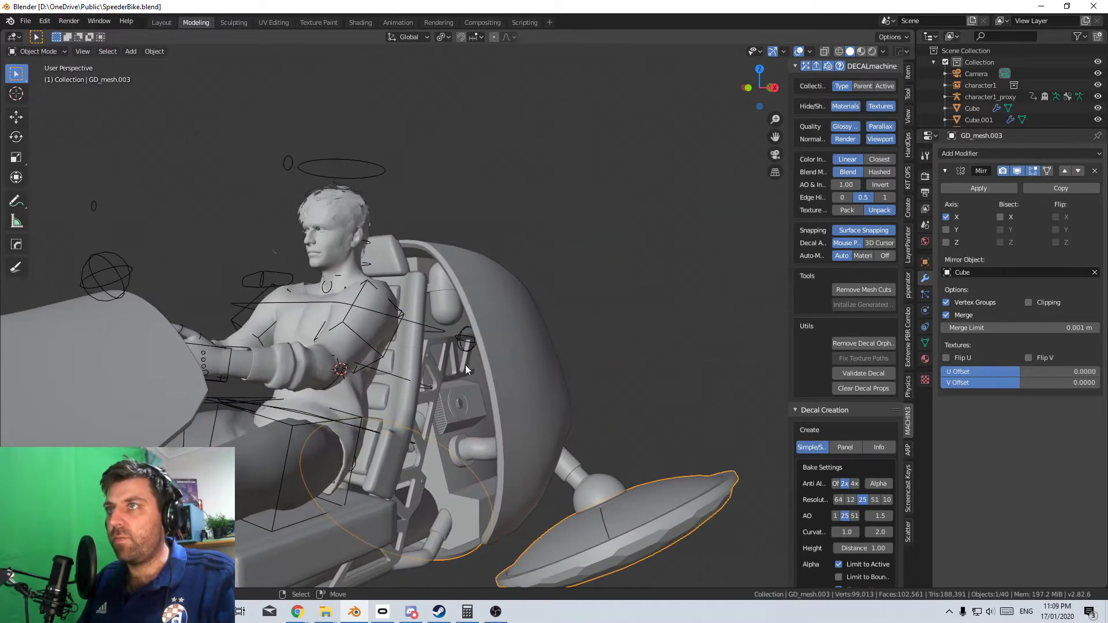
middle_click_drag(440, 265, 413, 356)
scroll(433, 323, "up", 2)
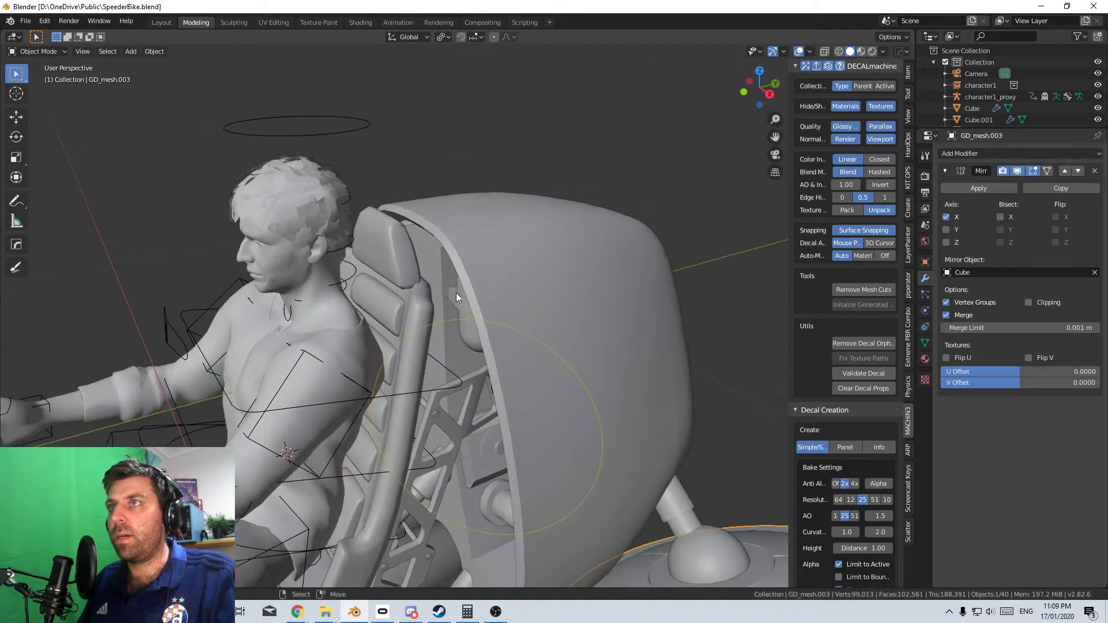
middle_click_drag(455, 293, 430, 378)
scroll(467, 375, "up", 3)
scroll(477, 362, "down", 2)
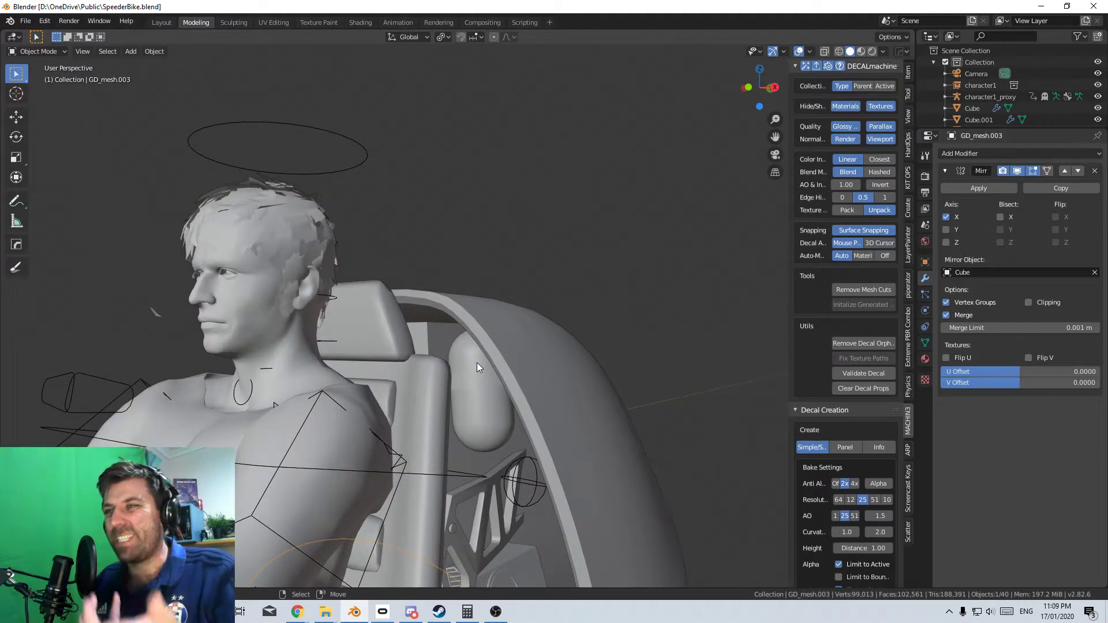
scroll(456, 392, "down", 5)
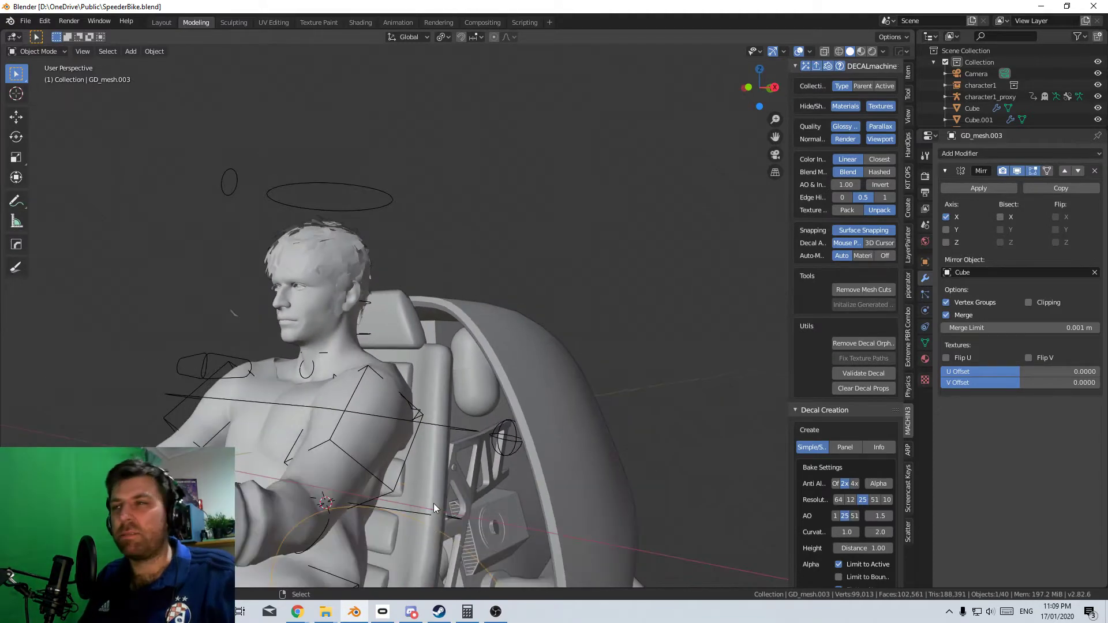
middle_click_drag(416, 427, 584, 306)
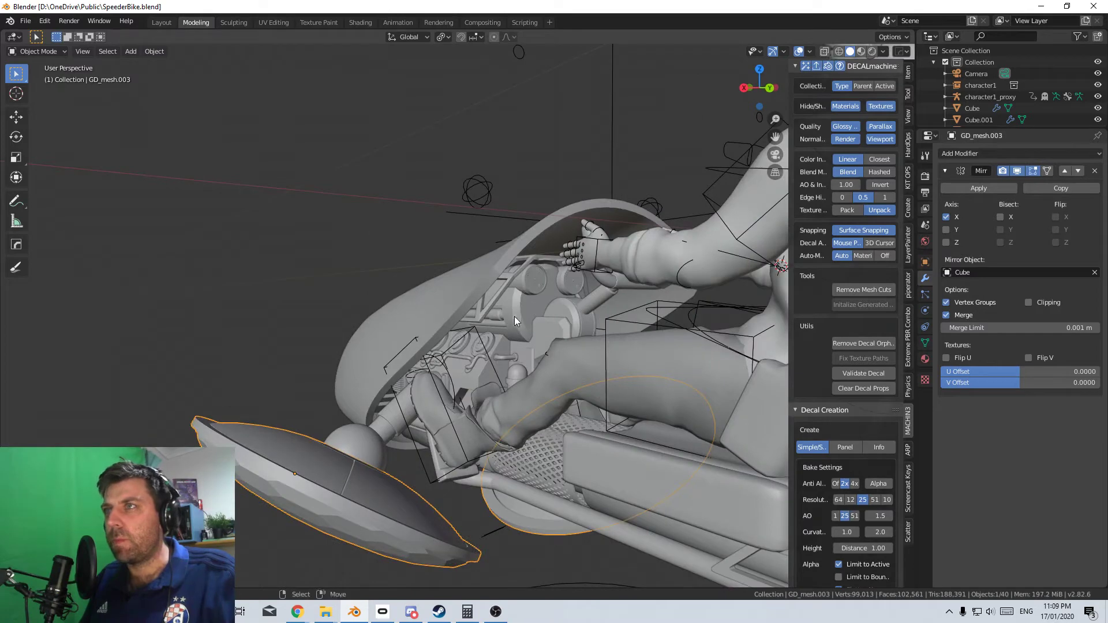
middle_click_drag(505, 362, 476, 289)
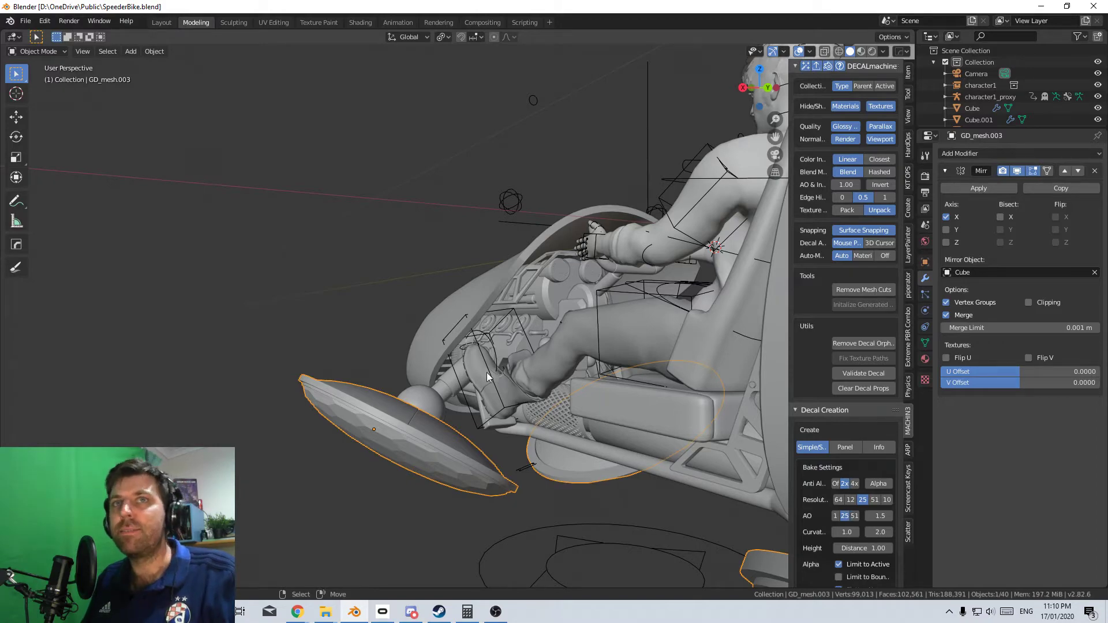
middle_click_drag(486, 372, 528, 356)
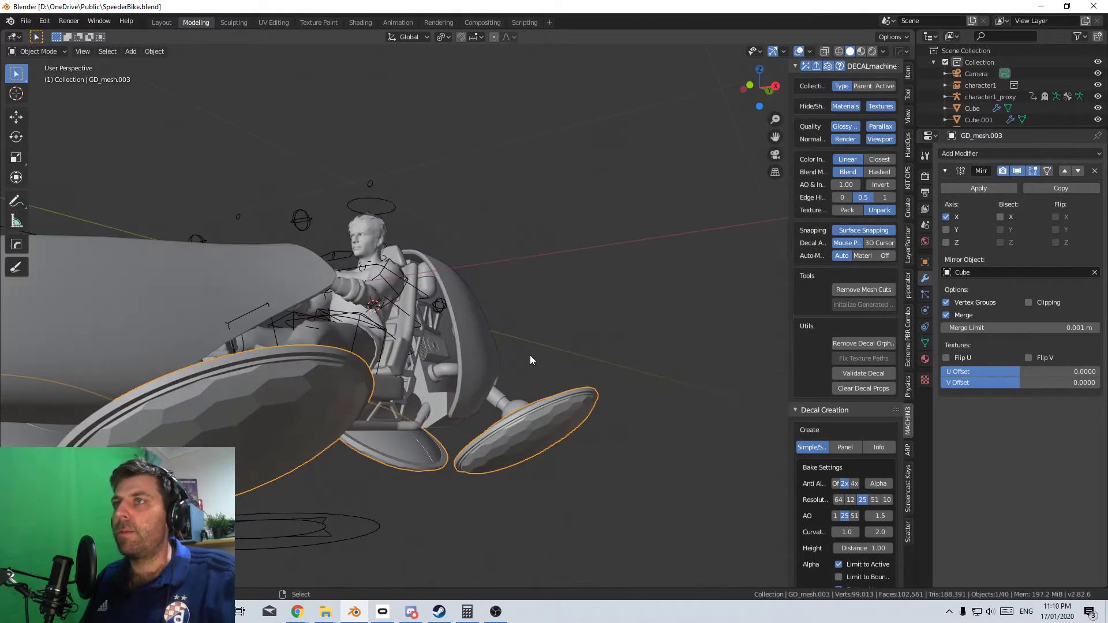
middle_click_drag(465, 419, 394, 344)
middle_click_drag(482, 331, 542, 379)
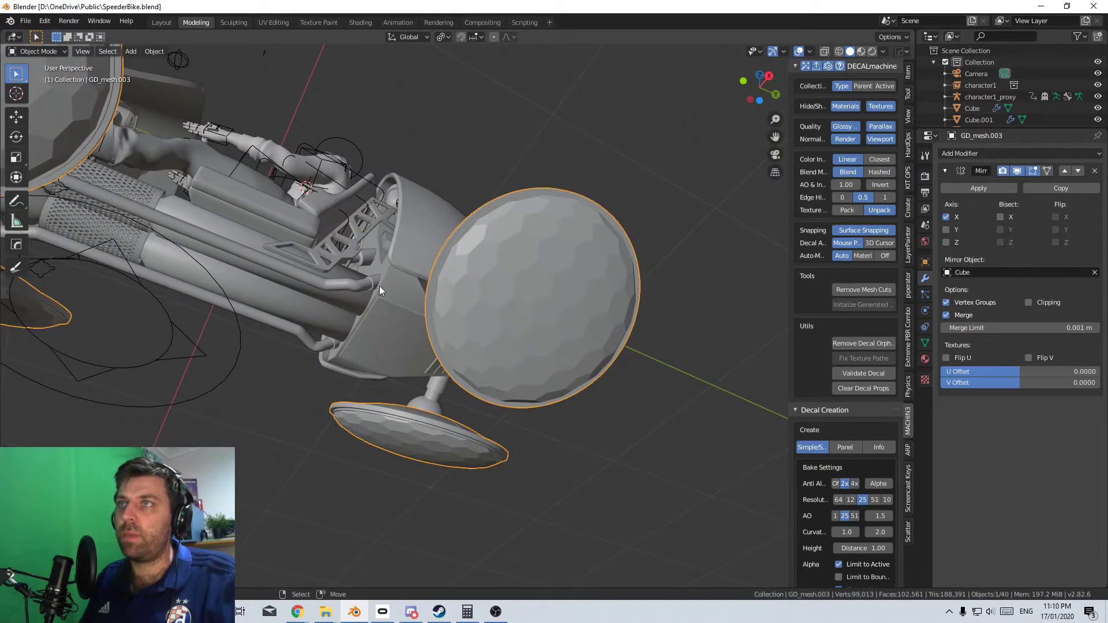
Select the angular body piece behind the seat, under the rear shell, and add a Bevel modifier to it
middle_click_drag(379, 286, 389, 285)
left_click(393, 291)
key("KP_Decimal")
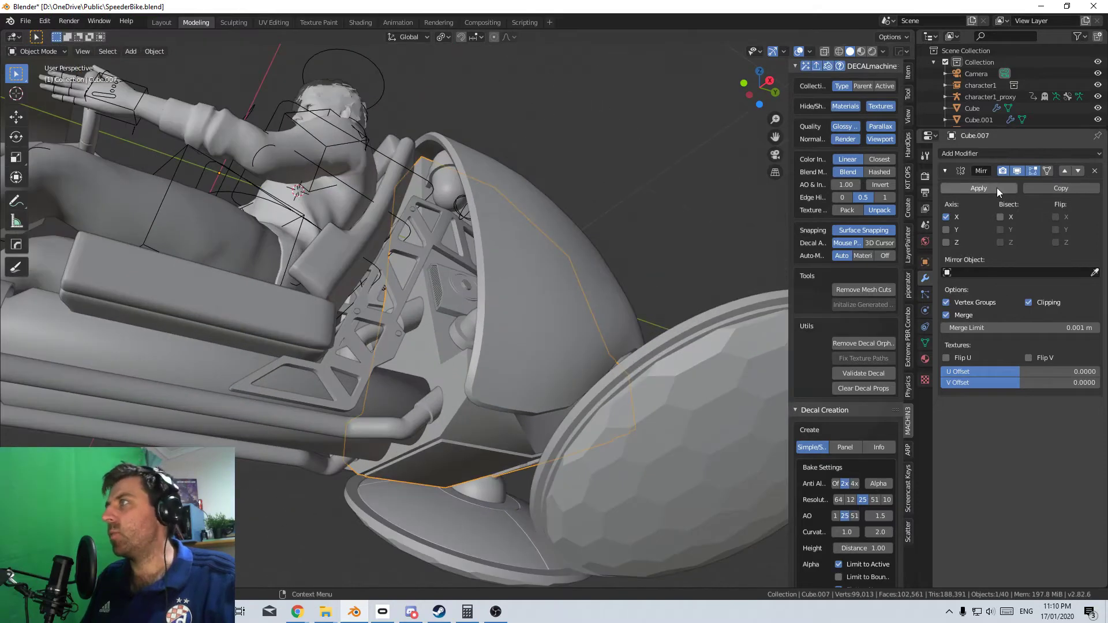
left_click(986, 155)
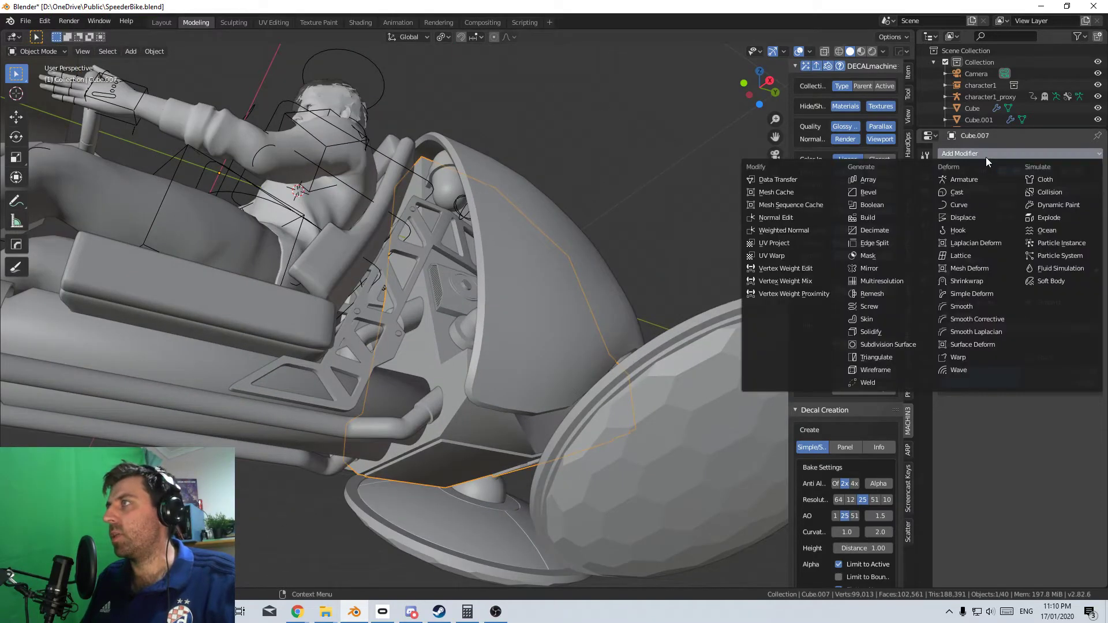
left_click(882, 192)
scroll(546, 275, "up", 5)
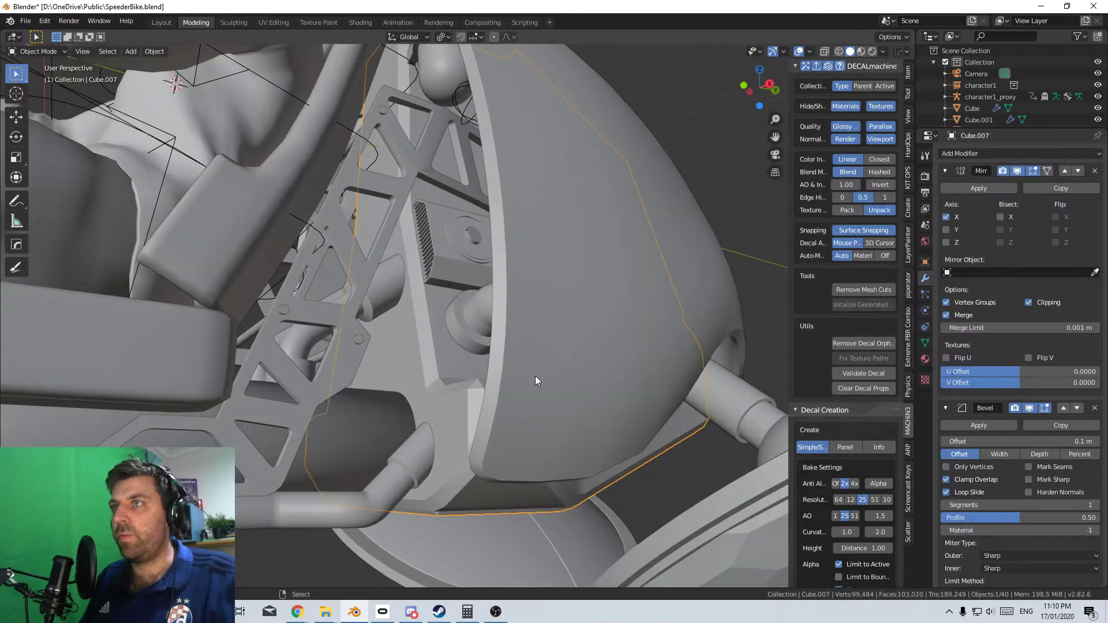
Limit the bevel by angle and set its offset to 0.003 m, using the Offset width type
middle_click_drag(535, 376, 535, 318, "shift")
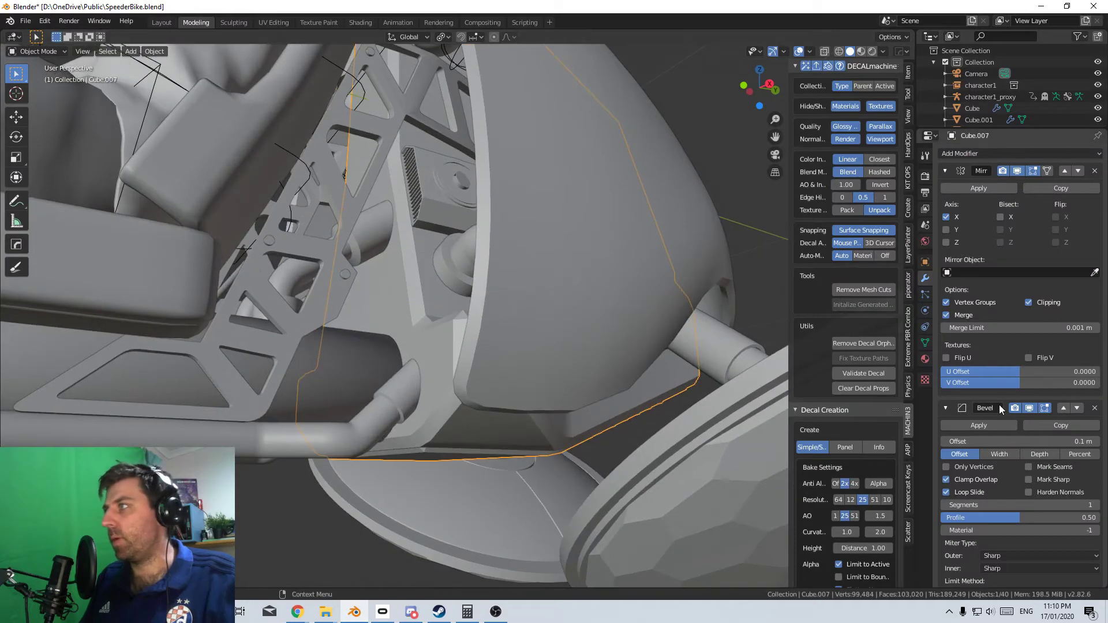
left_click(1003, 453)
scroll(1022, 511, "down", 3)
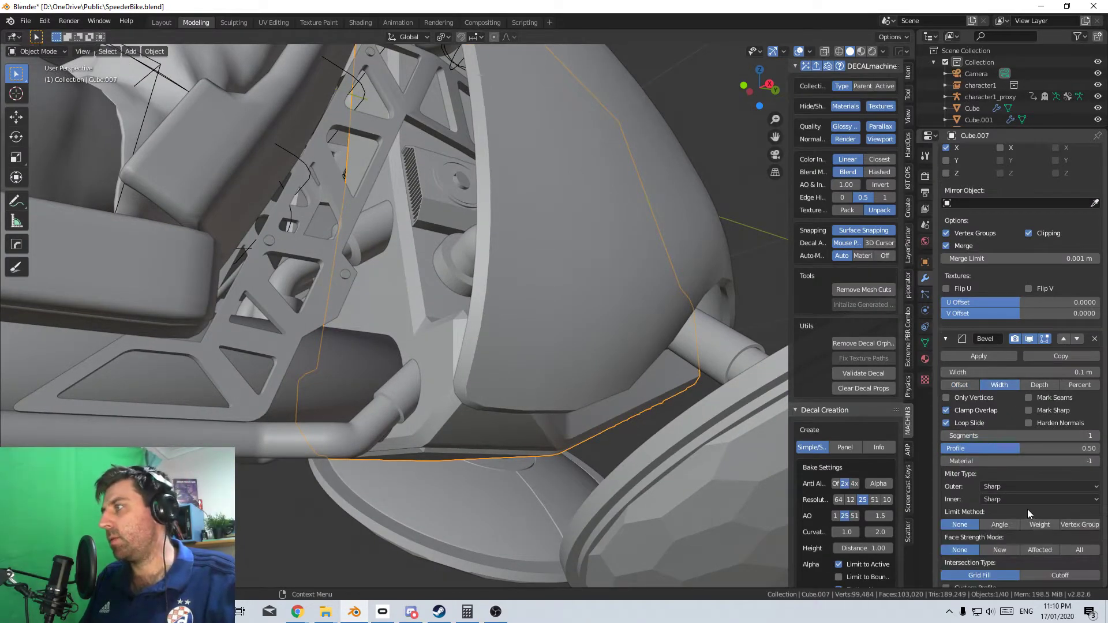
scroll(1027, 509, "down", 1)
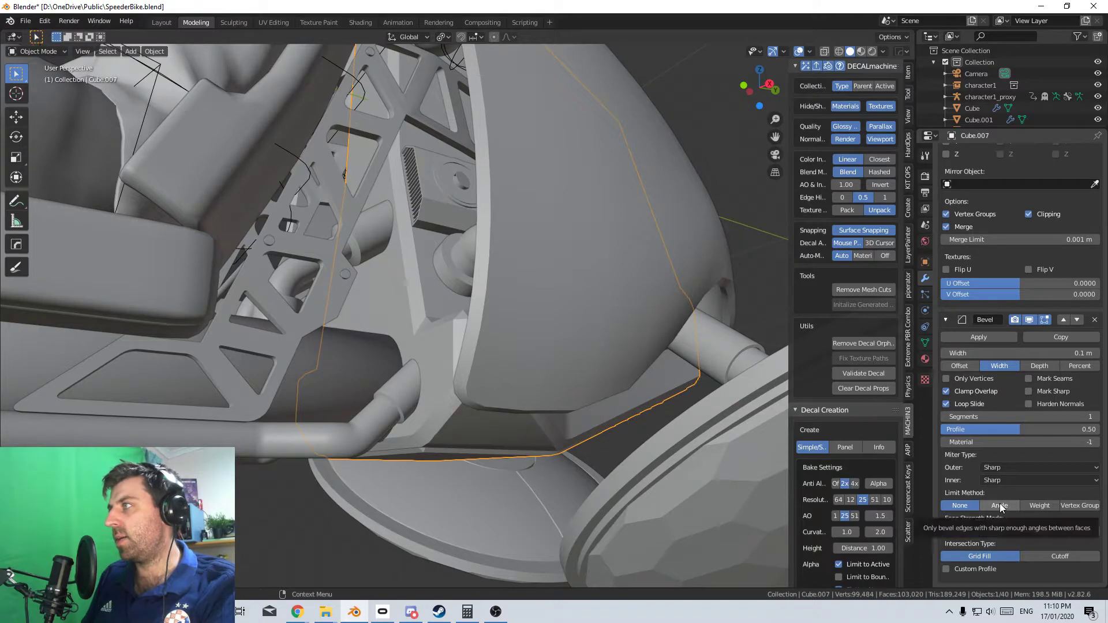
left_click(1000, 504)
left_click(966, 365)
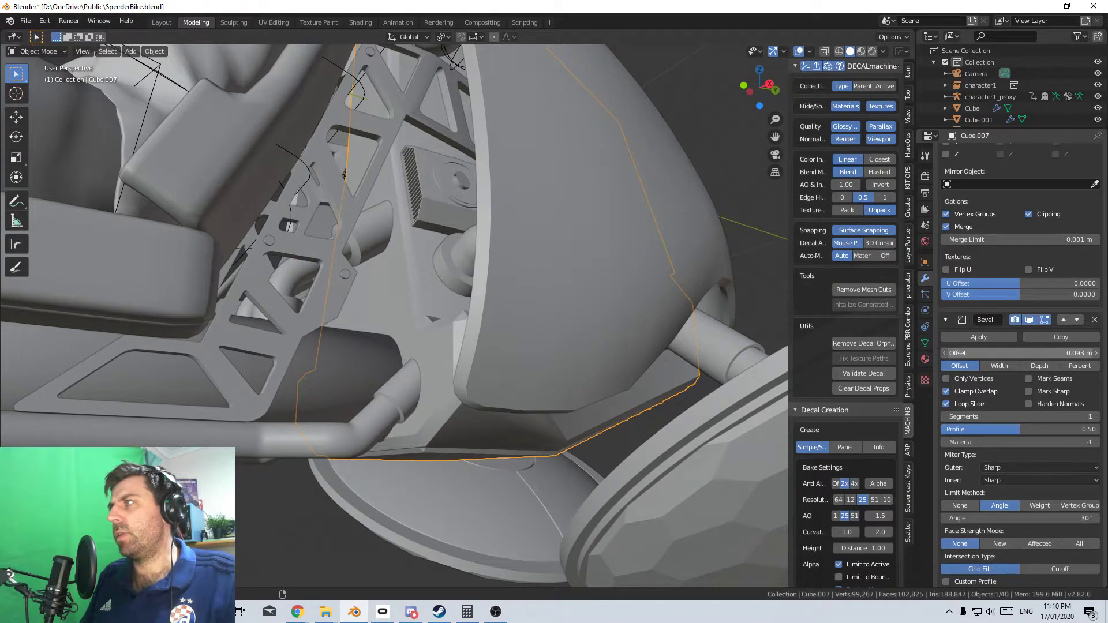
left_click_drag(1019, 354, 981, 353)
Apply smooth shading to the beveled body piece and show its mesh normals settings
key("F3")
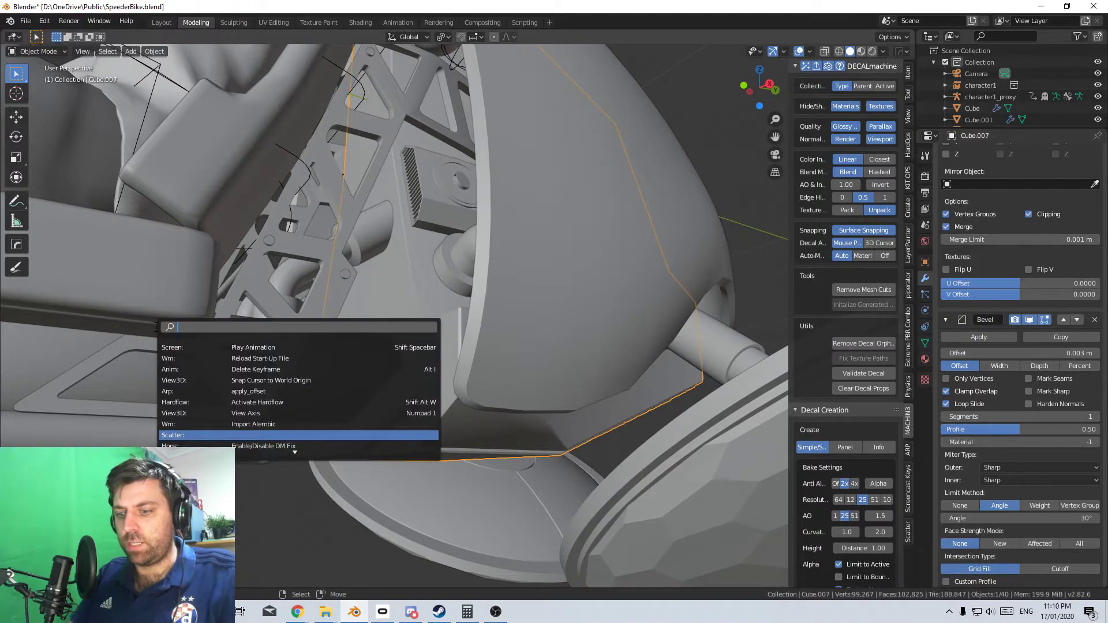
type("smoo")
key("Return")
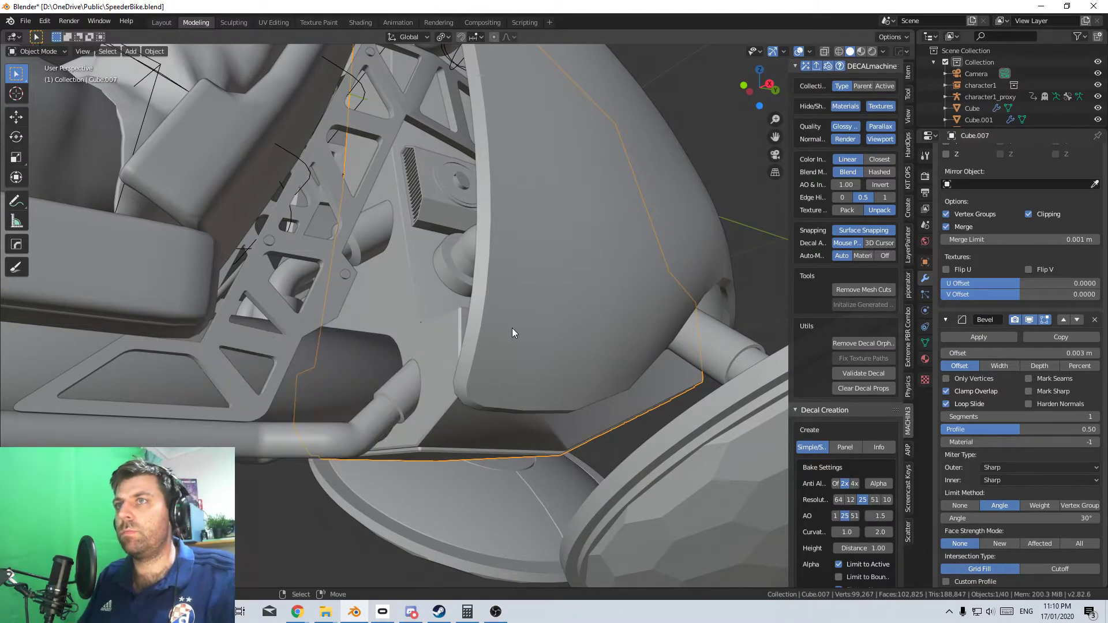
left_click(926, 343)
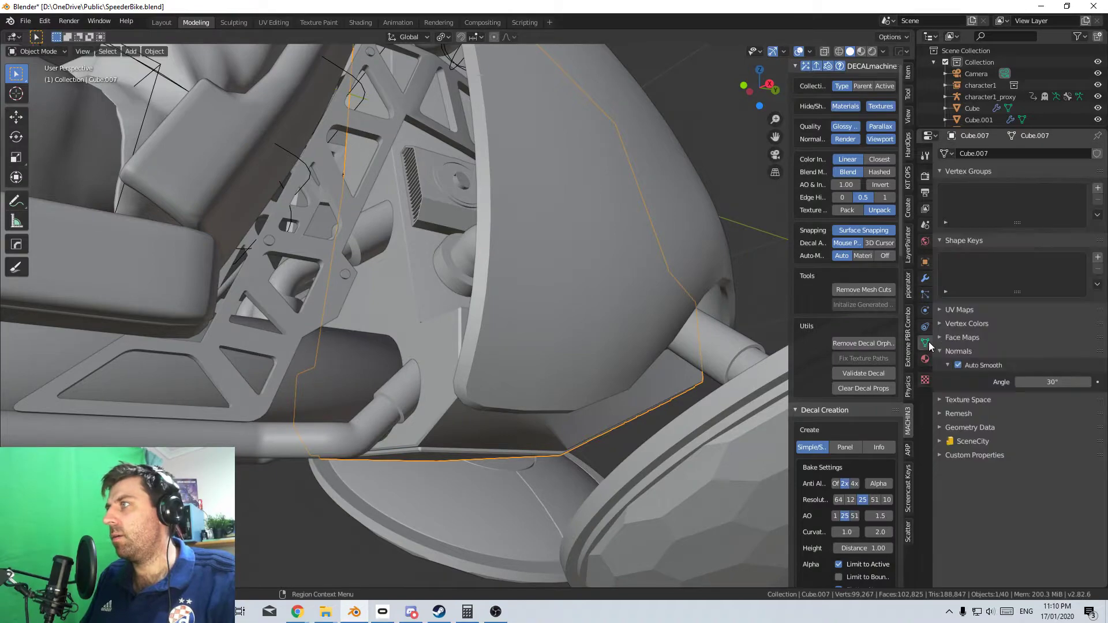
In the body piece's mesh, slide the side edge behind the bent lower pipe upward along its neighbouring edges
scroll(628, 367, "down", 5)
middle_click_drag(511, 364, 466, 296)
scroll(463, 369, "up", 4)
key("Tab")
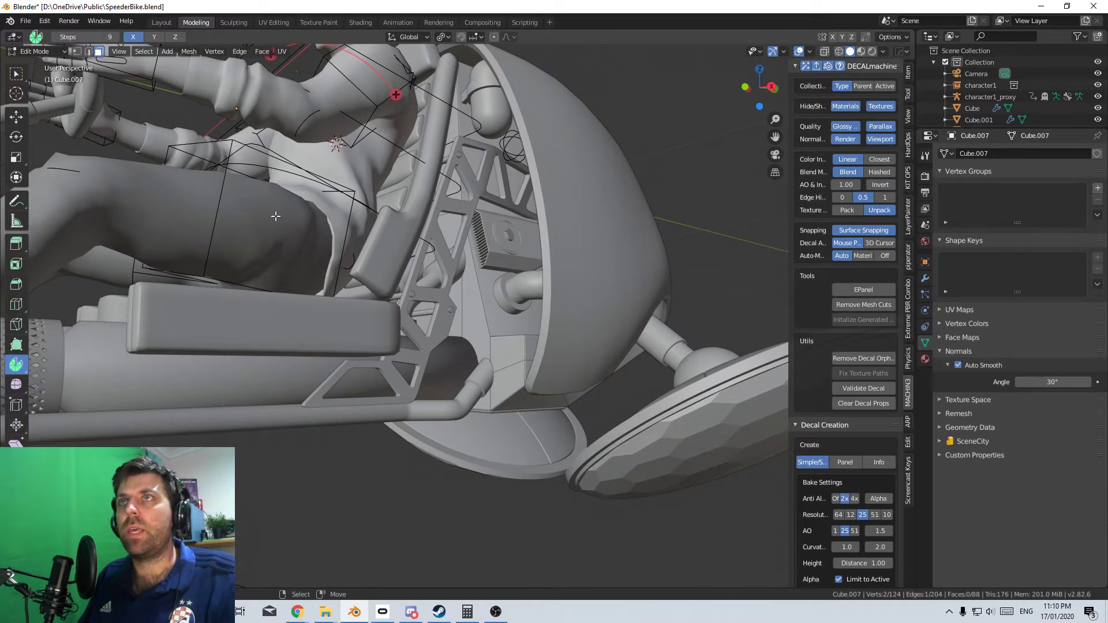
scroll(512, 368, "up", 4)
left_click(472, 370)
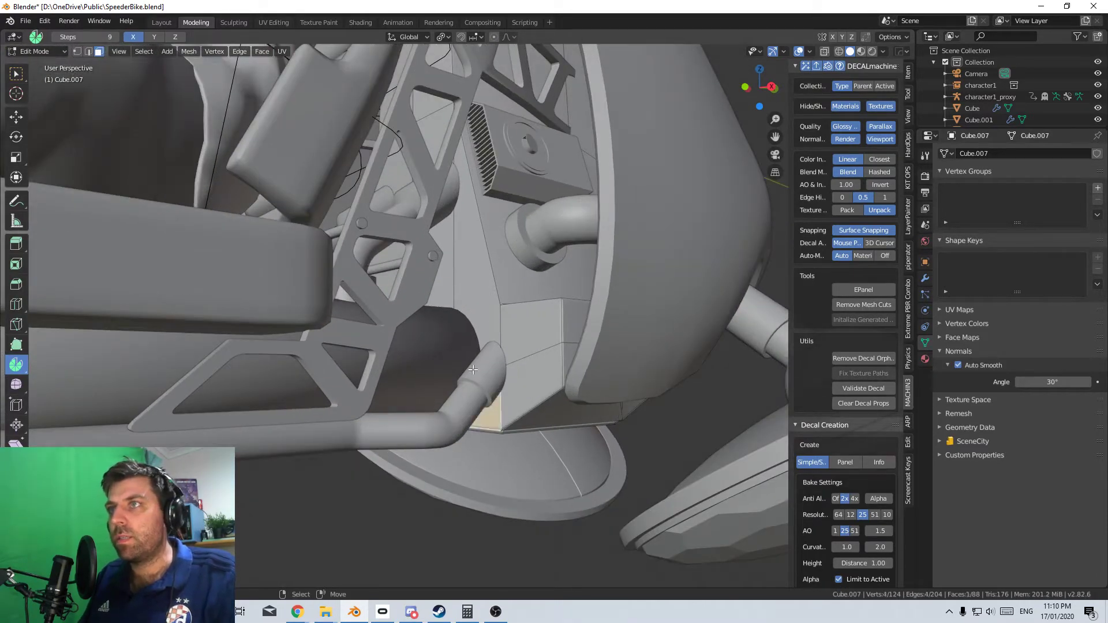
left_click(89, 52)
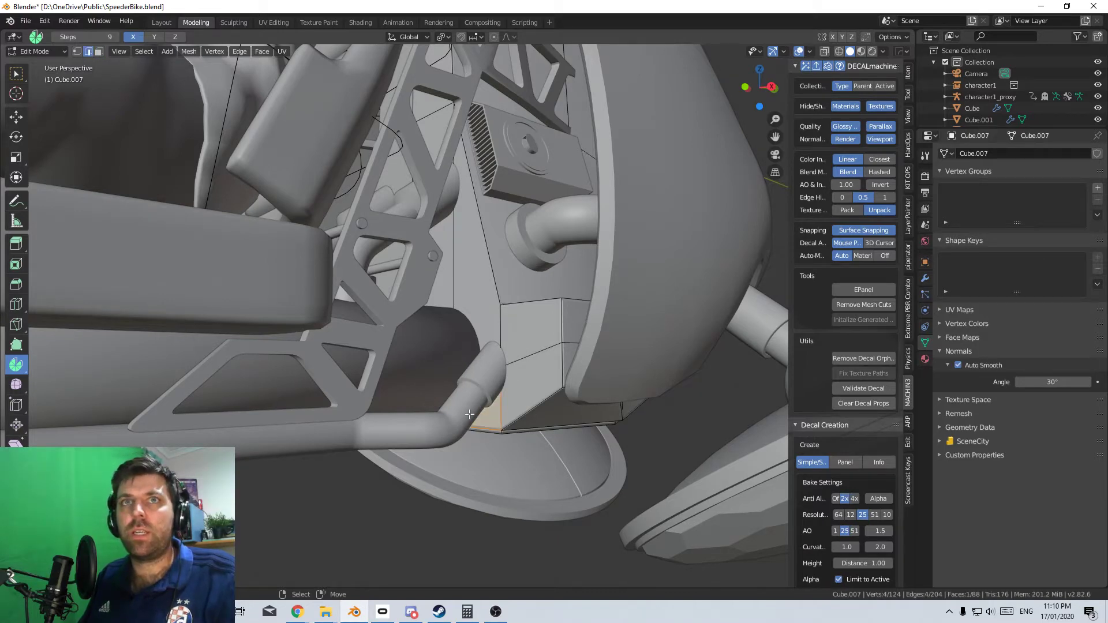
left_click(480, 407)
middle_click_drag(481, 407, 420, 355)
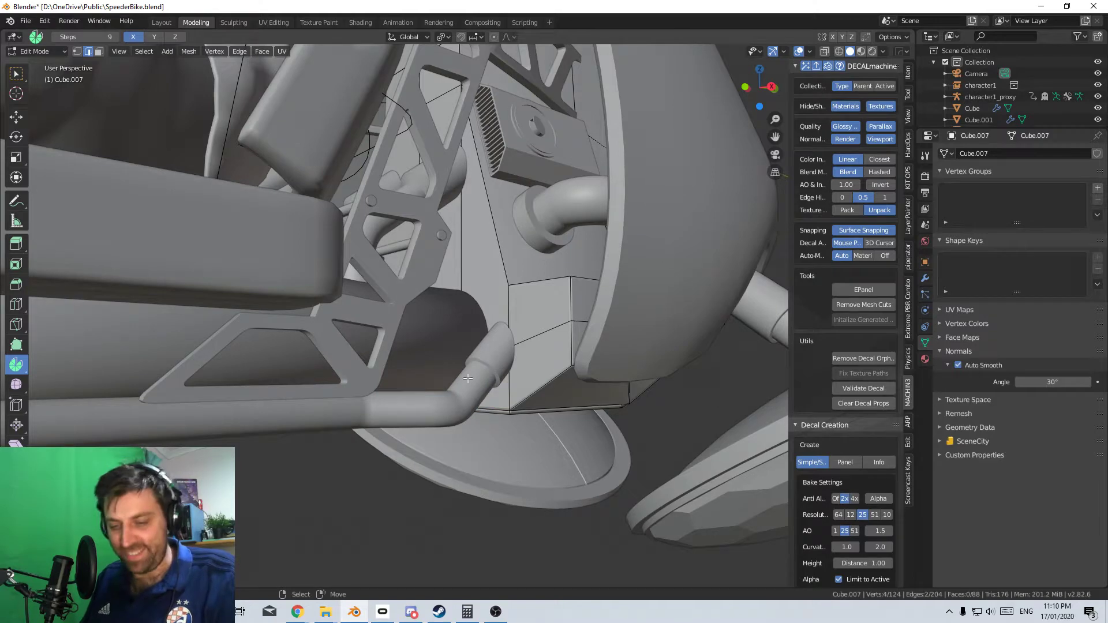
key("g")
key("g")
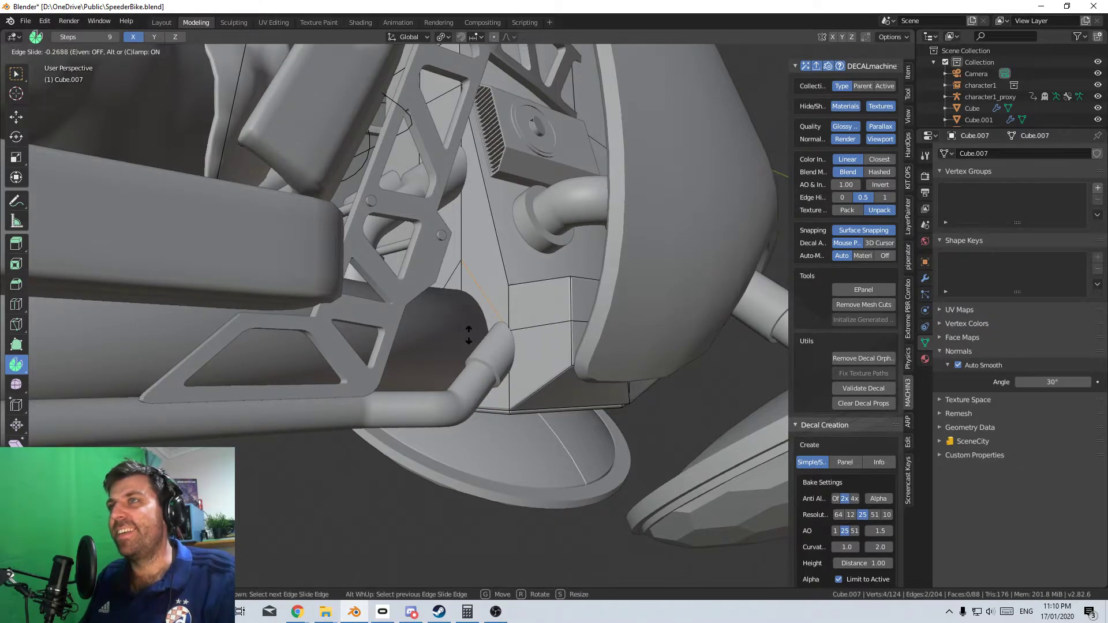
left_click(463, 305)
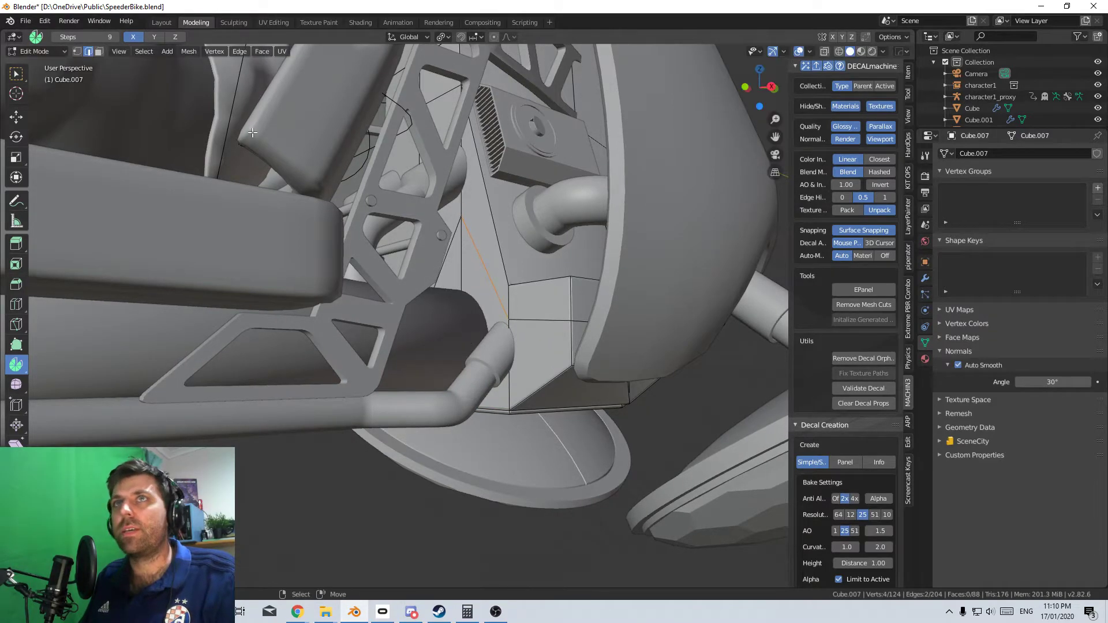
Slide the inner vertex of the moved edge down along its vertical edge, to just above the bent pipe
left_click(76, 51)
left_click(459, 217)
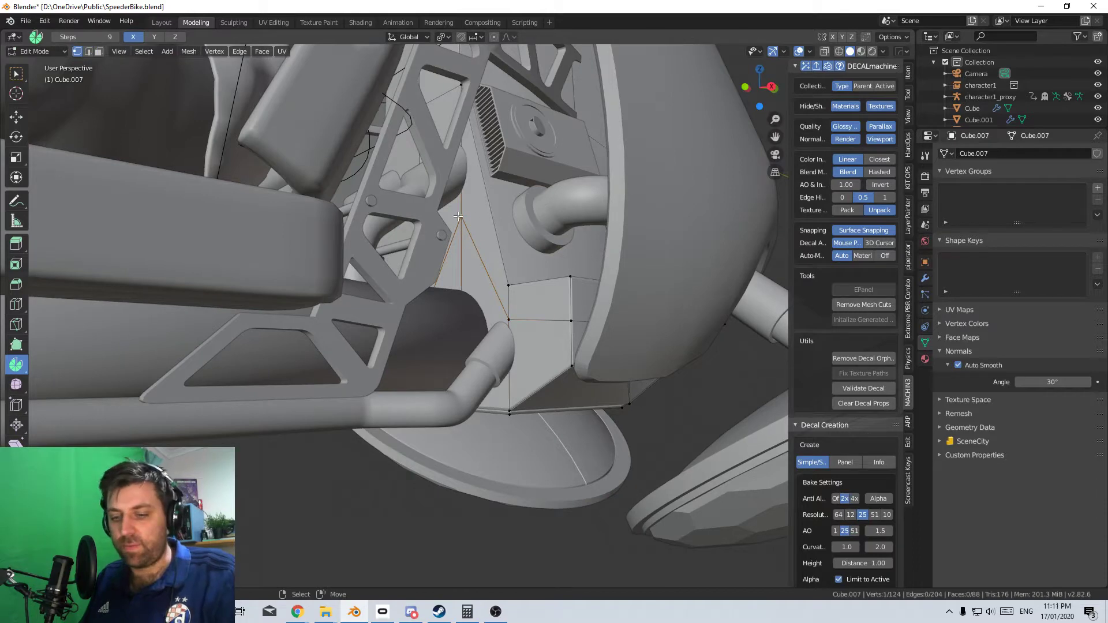
key("shift+v")
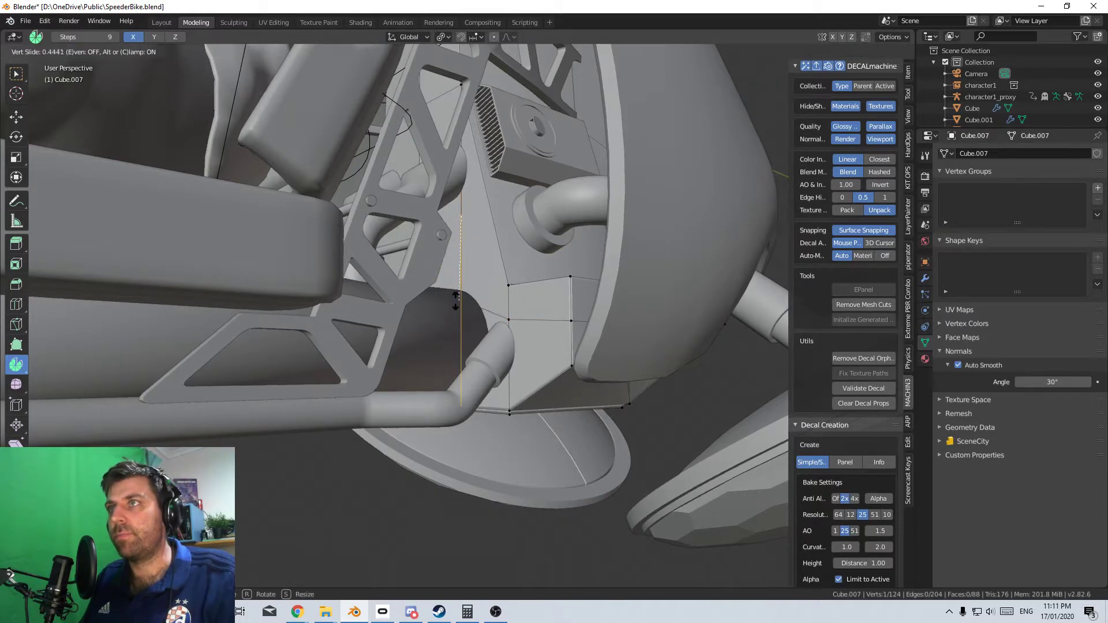
left_click(461, 299)
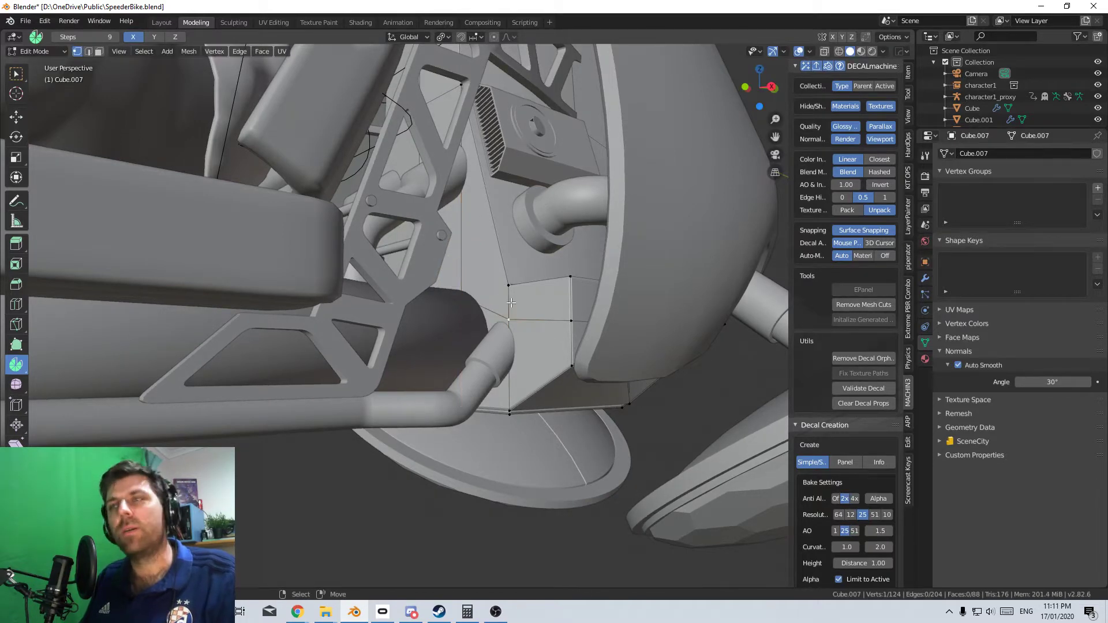
Slide the corner vertex above the bent pipe up its vertical edge, closer to the step's upper corner
key("ctrl+r")
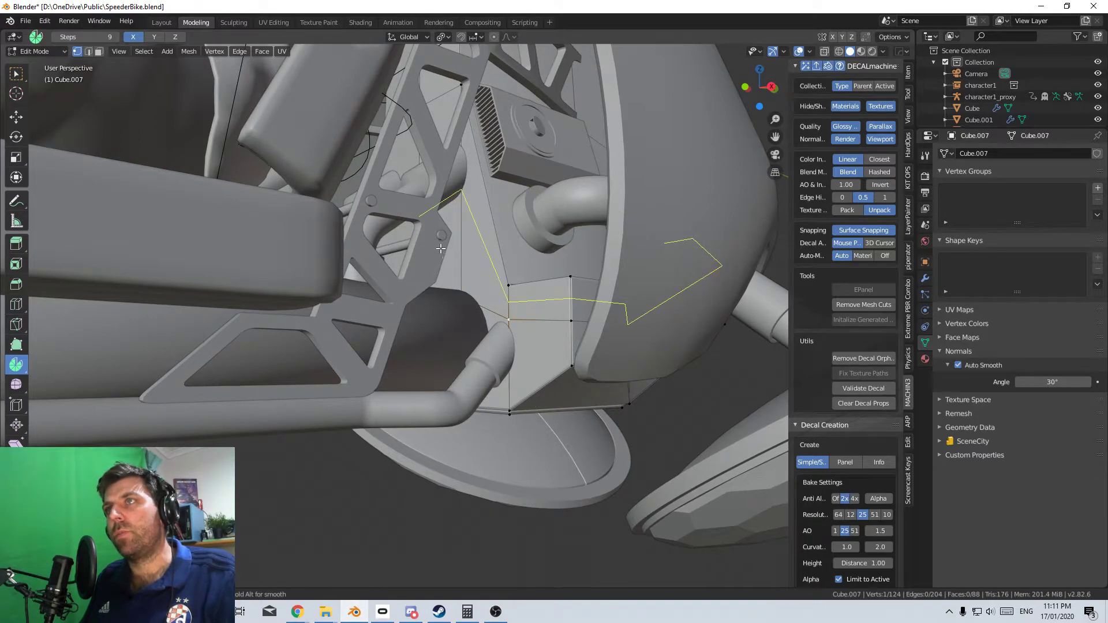
key("Escape")
scroll(569, 289, "up", 4)
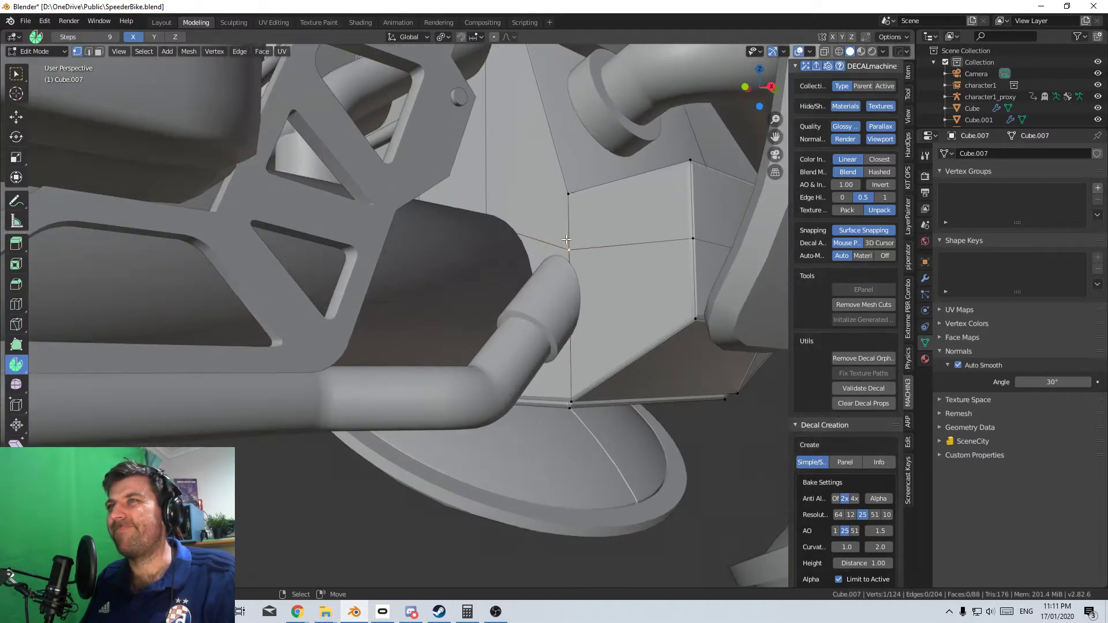
key("g")
key("g")
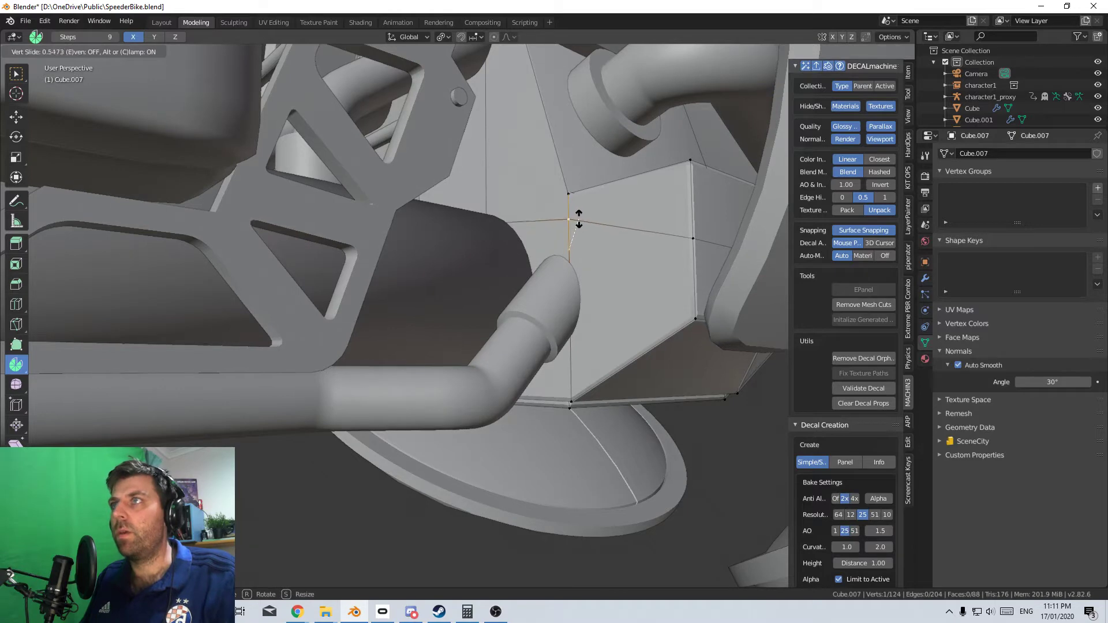
left_click(581, 214)
Try to inset the tall, narrow side face above the bent pipe on the body piece
middle_click_drag(580, 214, 465, 243)
middle_click_drag(331, 125, 510, 158)
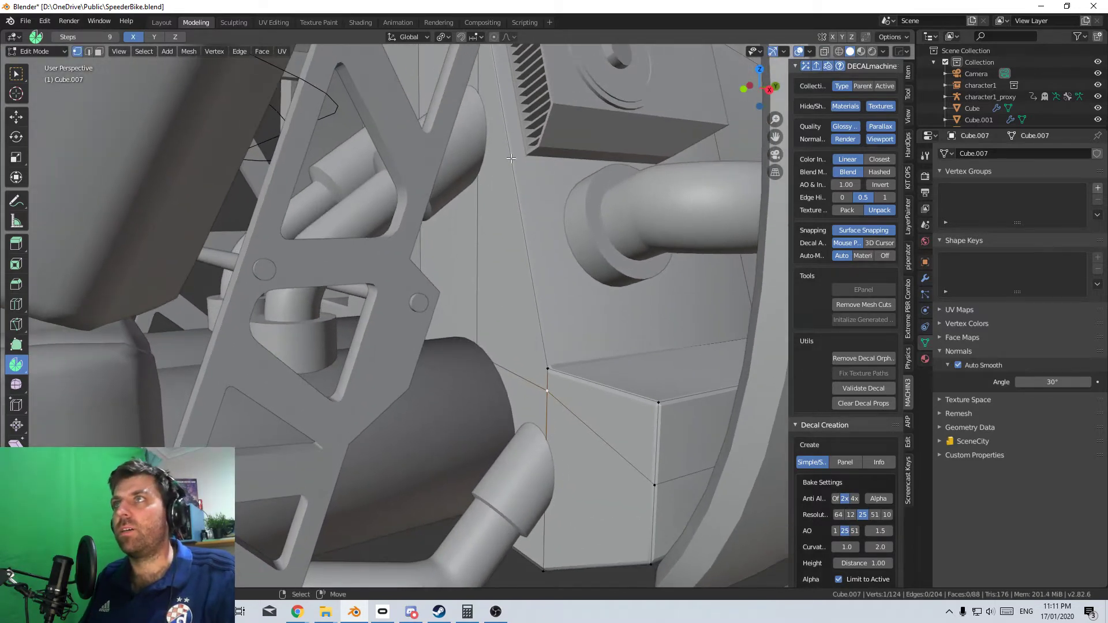
left_click(98, 52)
left_click(536, 258)
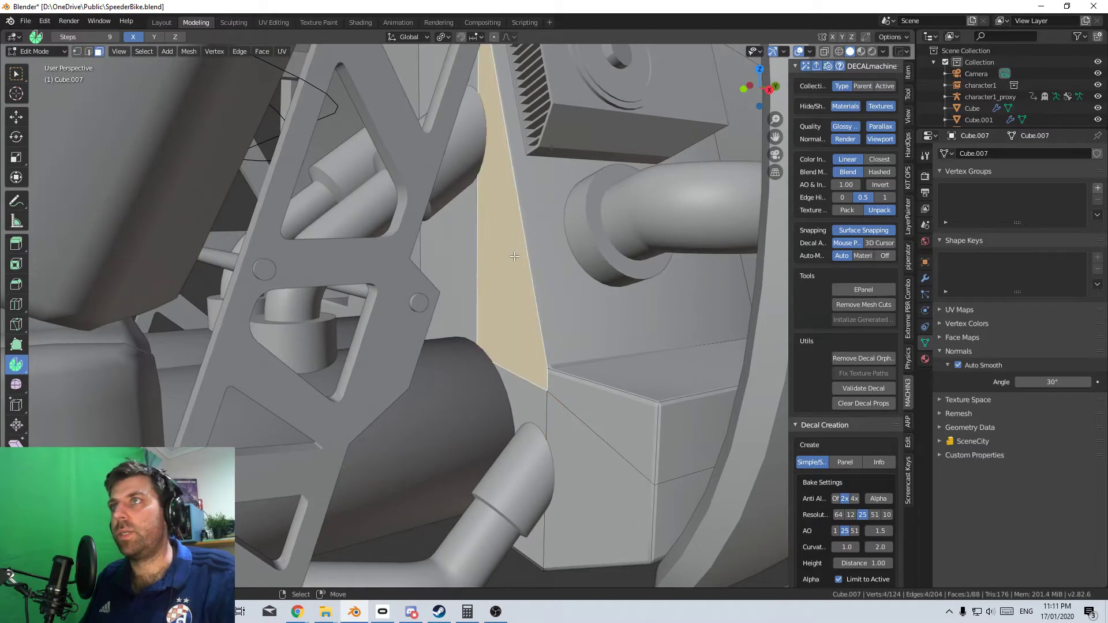
mouse_move(536, 259)
middle_mouse_down()
mouse_move(522, 257)
mouse_move(547, 248)
middle_mouse_up()
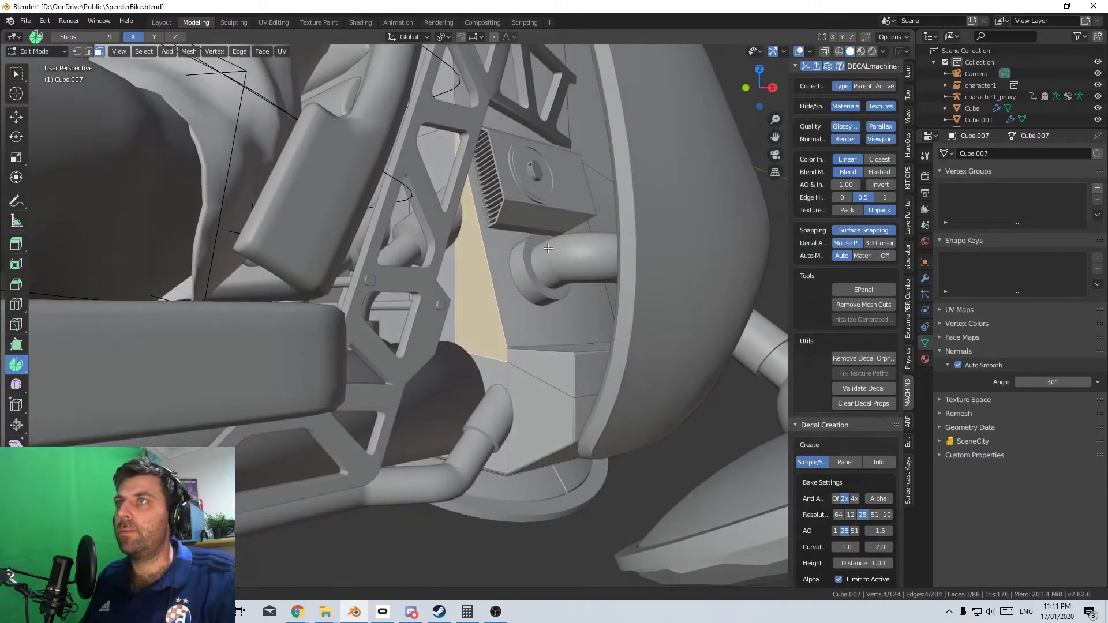
key("g")
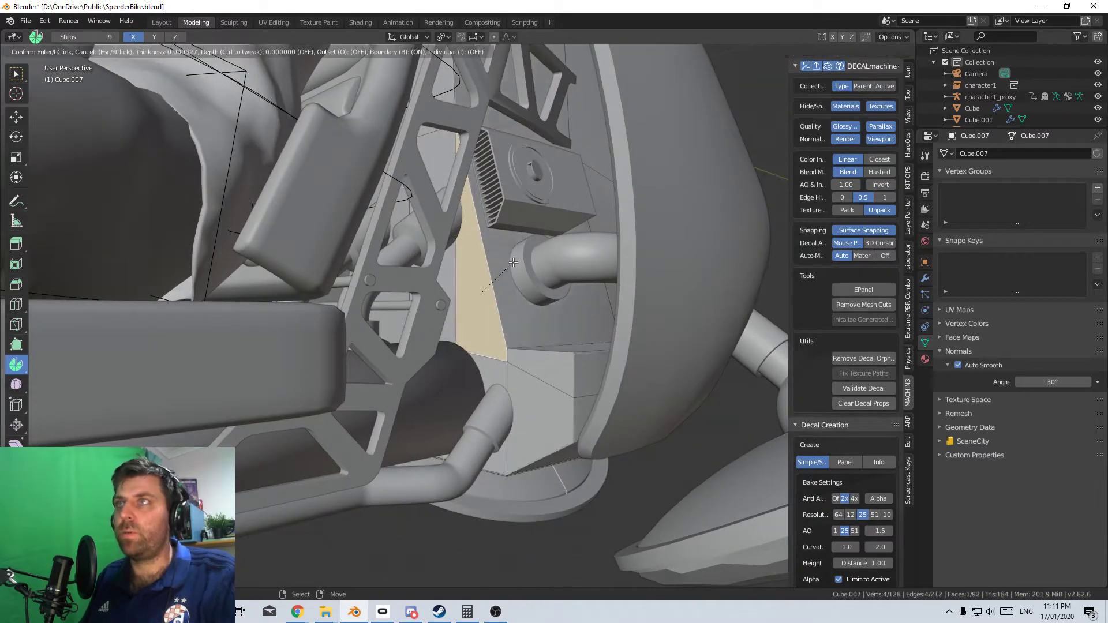
right_click(509, 262)
key("ctrl+z")
scroll(612, 300, "down", 5)
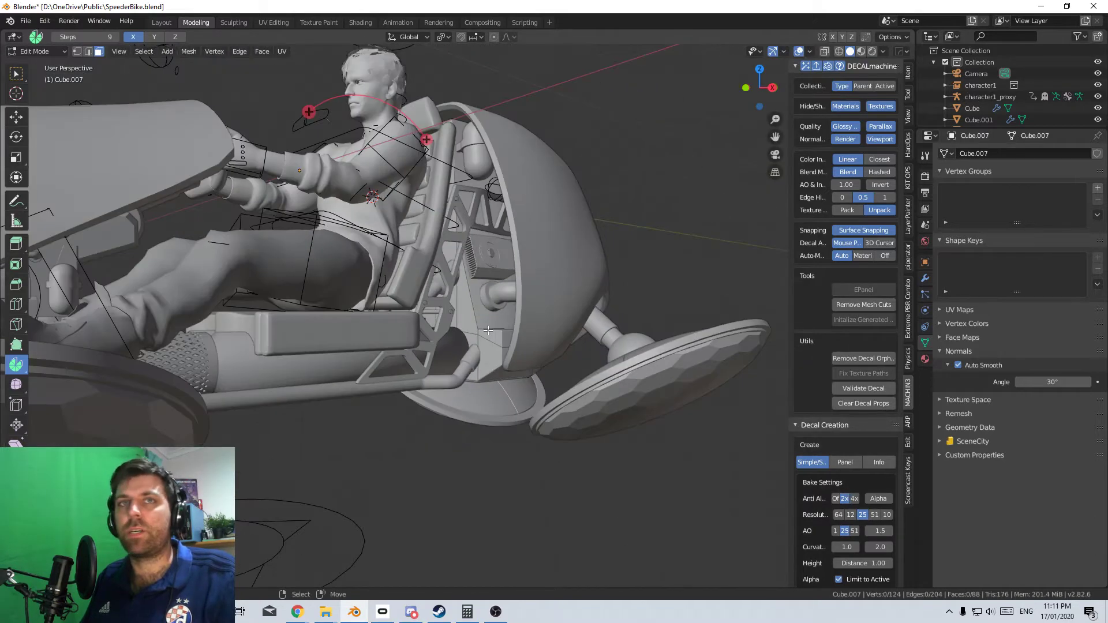
Leave the body piece's mesh editing, select the large lower cylinder, and examine the area behind the seat from several sides
middle_click_drag(486, 327, 492, 251, "shift")
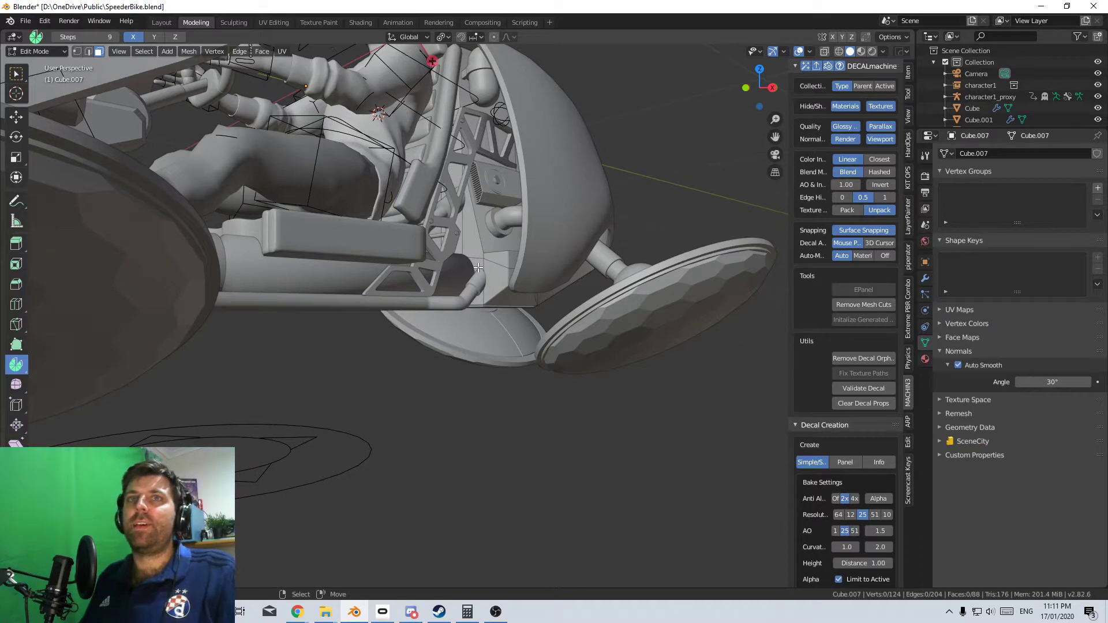
middle_click_drag(423, 269, 520, 346)
scroll(525, 355, "up", 5)
key("Tab")
left_click(525, 354)
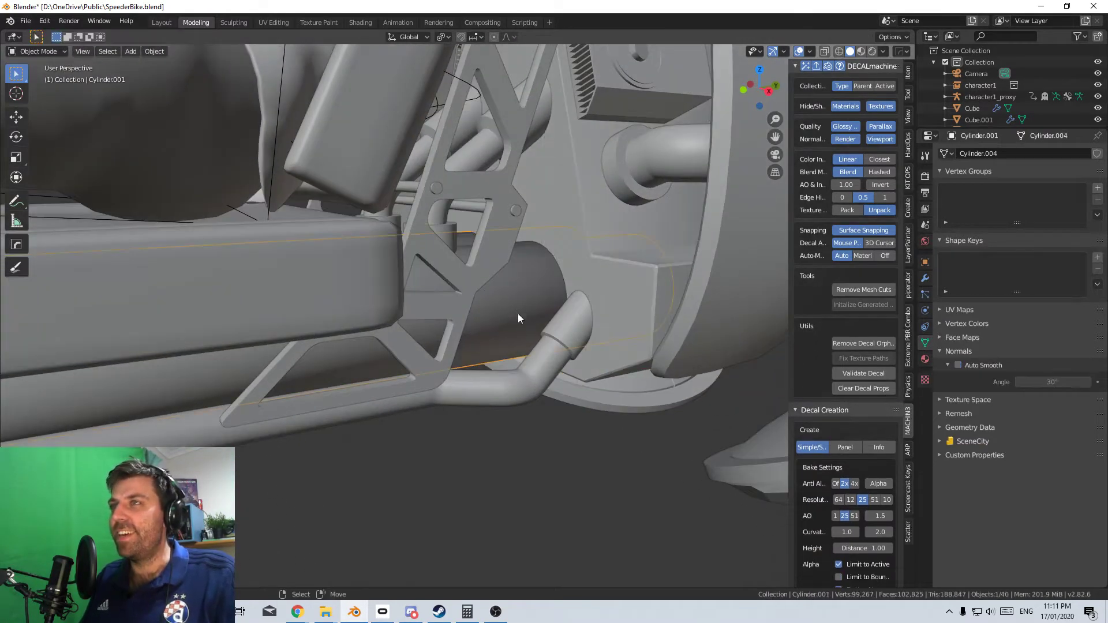
scroll(525, 353, "down", 4)
middle_click_drag(525, 353, 474, 228)
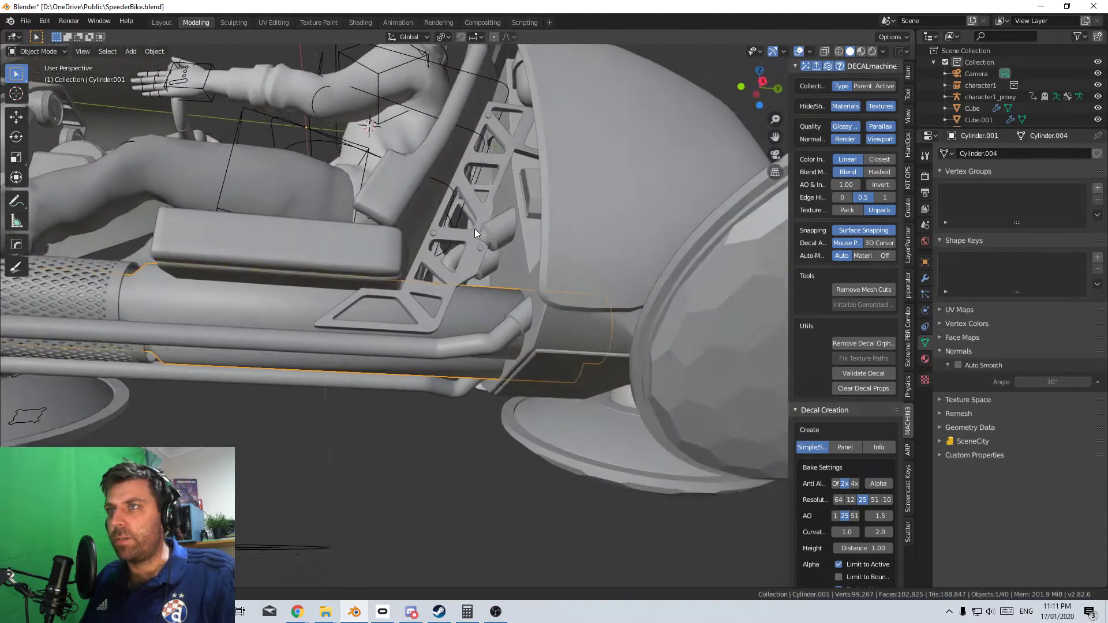
middle_click_drag(475, 292, 525, 320)
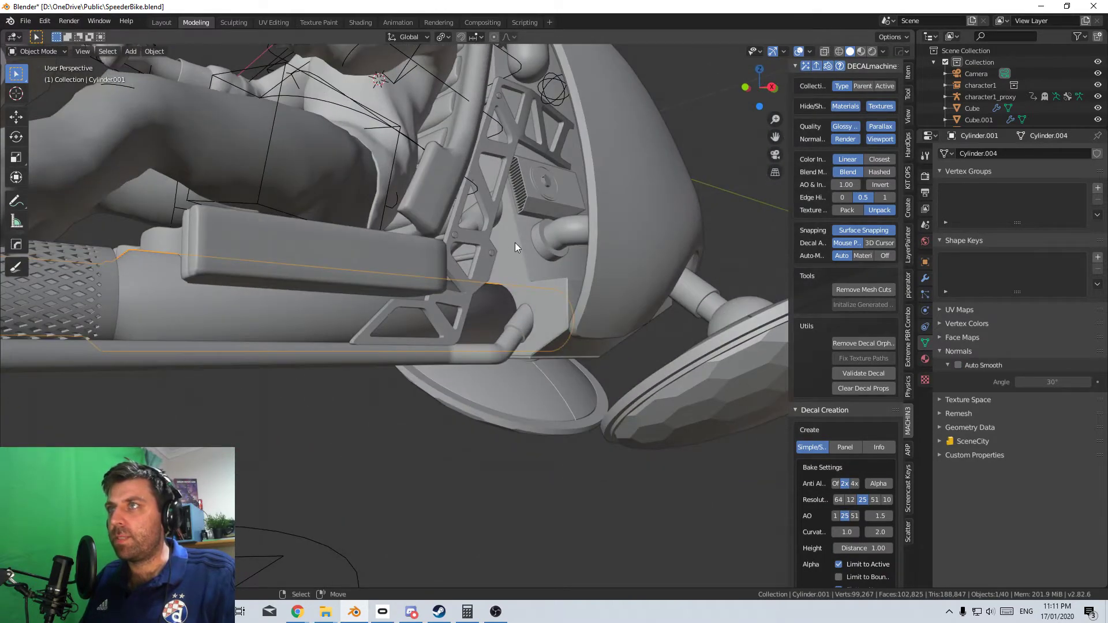
mouse_move(508, 252)
middle_mouse_down()
mouse_move(438, 328)
mouse_move(489, 269)
mouse_move(475, 292)
mouse_move(514, 273)
middle_mouse_up()
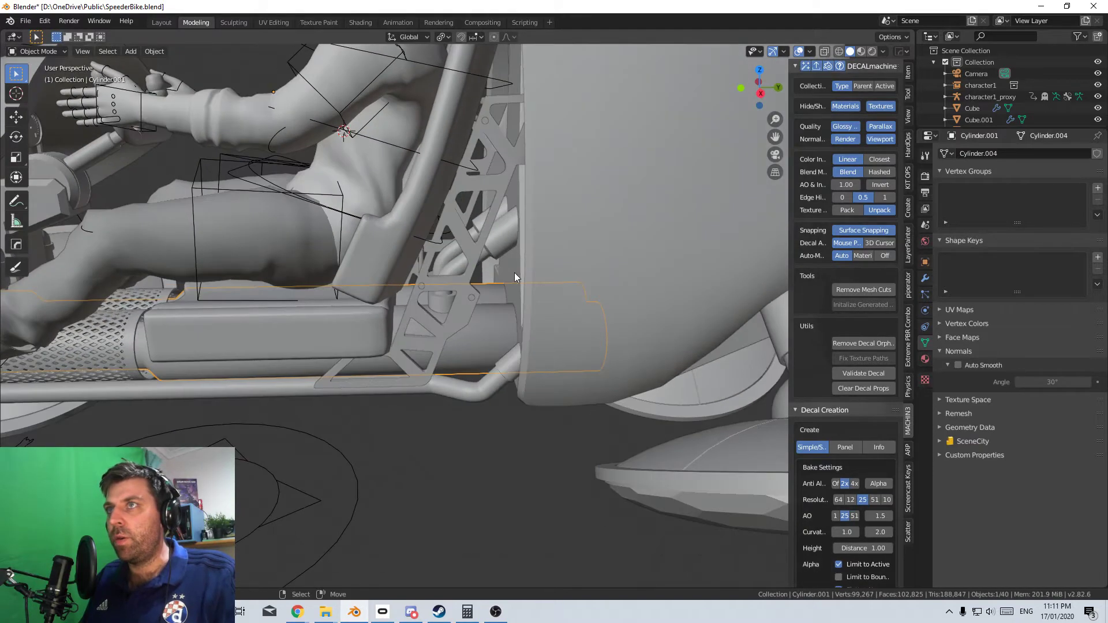
scroll(473, 303, "down", 4)
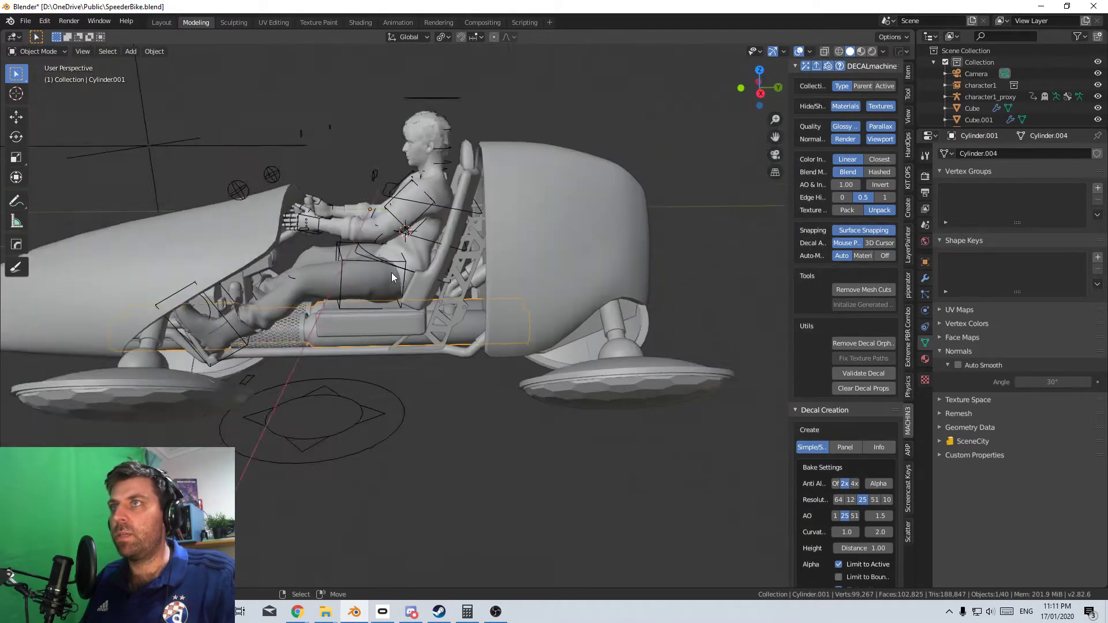
Move the 3D cursor to the world origin and add a cube mesh there
key("shift+s")
left_click(281, 314)
scroll(380, 329, "up", 4)
key("shift+a")
mouse_move(341, 322)
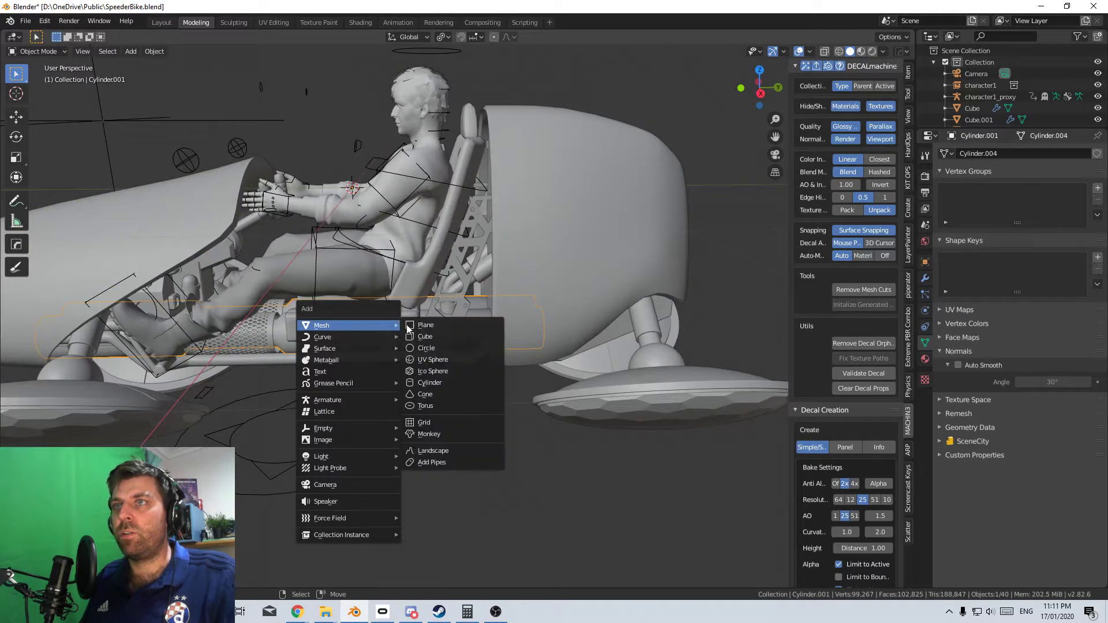
left_click(444, 338)
key("KP_Decimal")
Shrink the cube's mesh and, in right side view, place it above the large cylinder between the seat frame and rear shell
key("Tab")
scroll(479, 312, "down", 5)
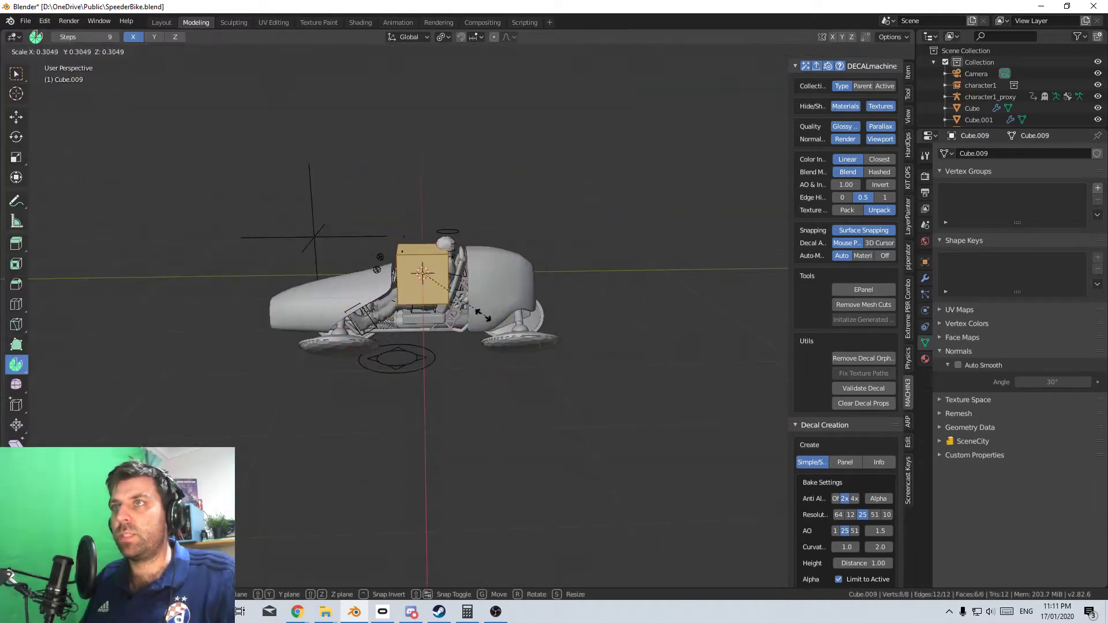
key("KP_3")
scroll(452, 304, "up", 2)
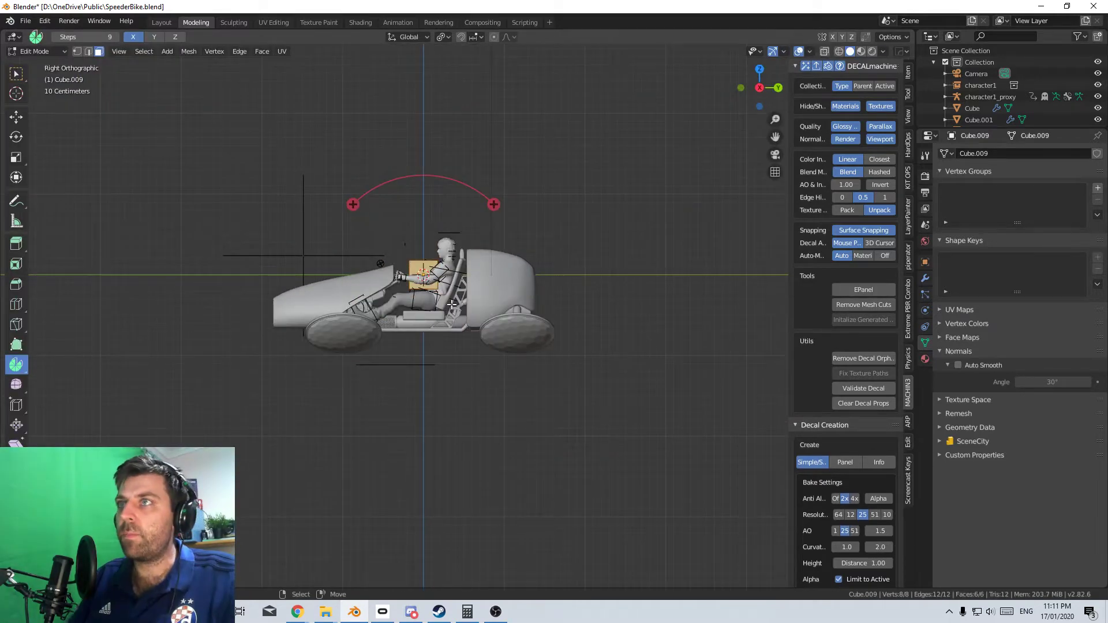
scroll(452, 304, "up", 10)
key("g")
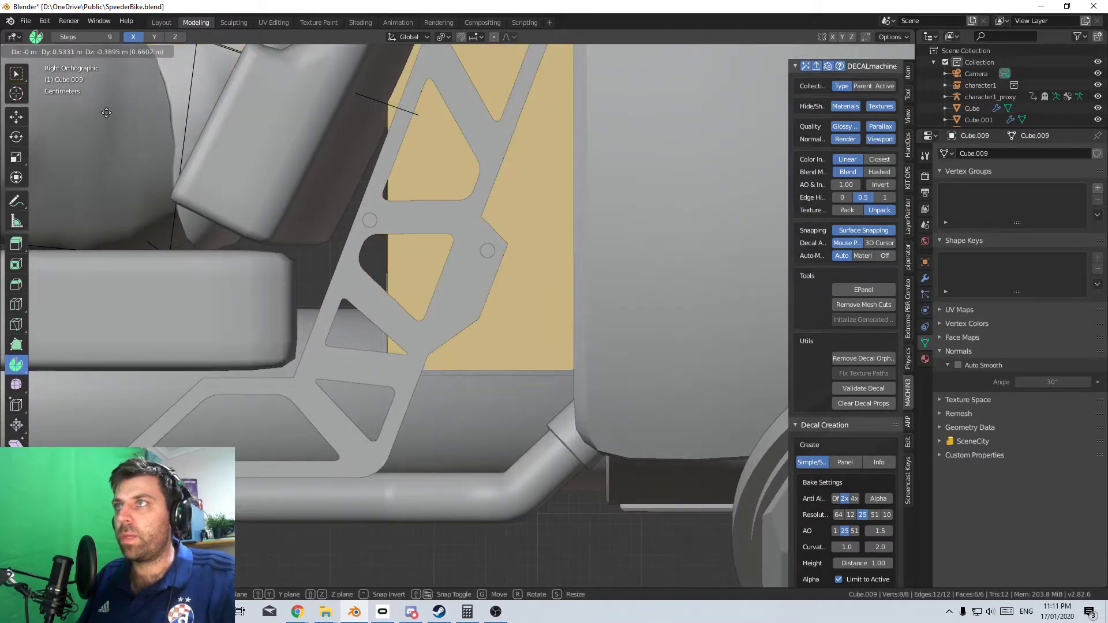
left_click(485, 248)
key("s")
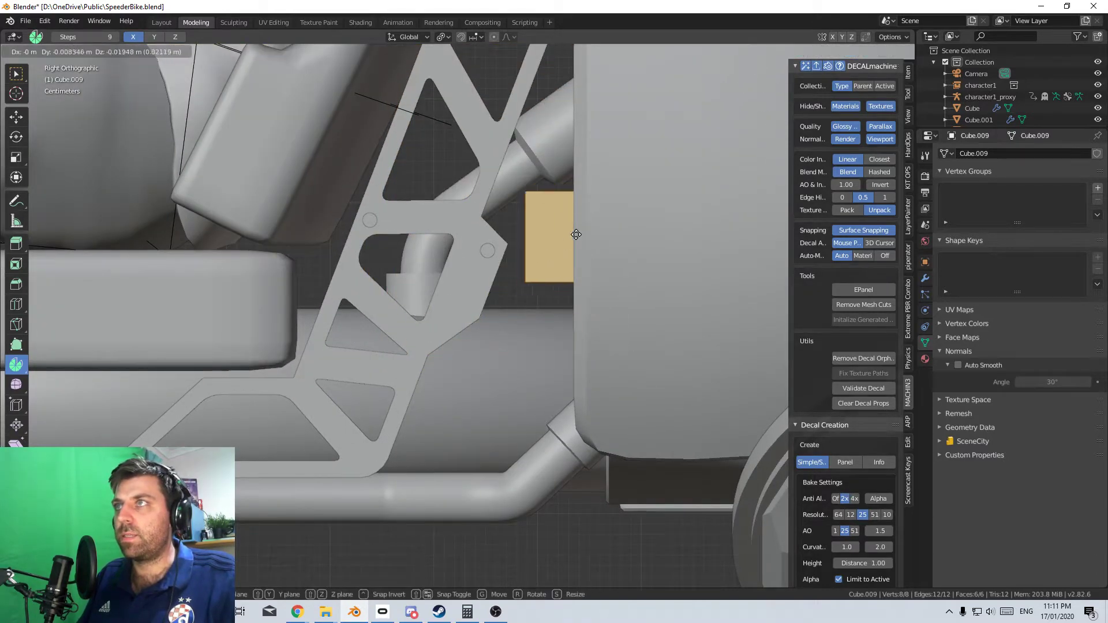
left_click(566, 242)
Stretch the cube into a wide block along the X axis and shift it along Y against the rear body piece
middle_click_drag(566, 241, 616, 281)
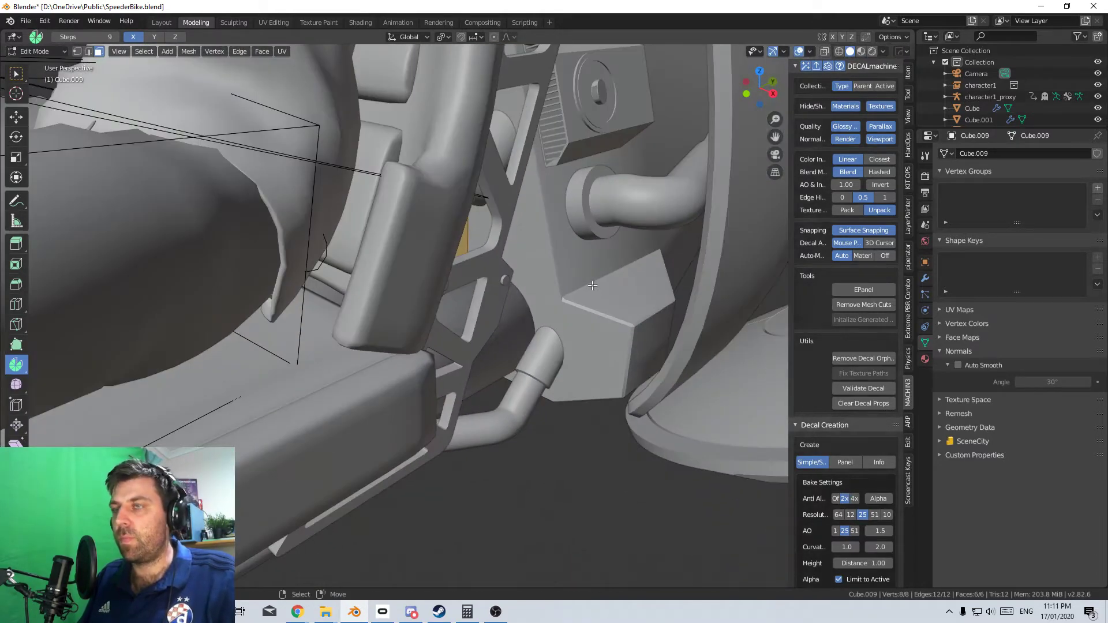
key("s")
key("x")
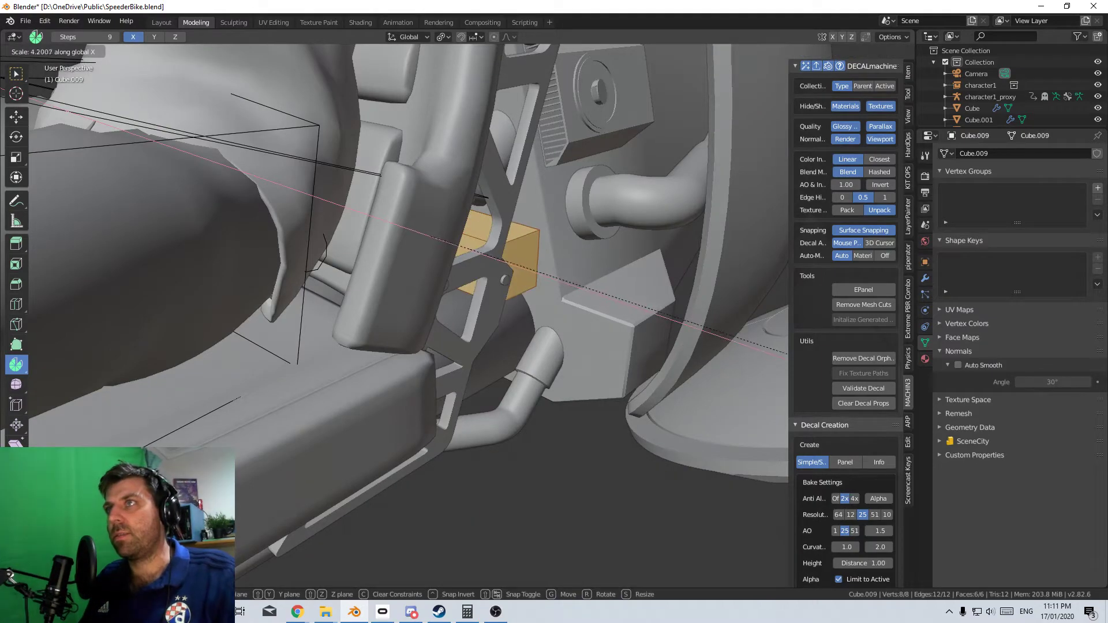
left_click(92, 411)
middle_click_drag(557, 340, 540, 293)
key("g")
key("y")
left_click(554, 326)
key("f")
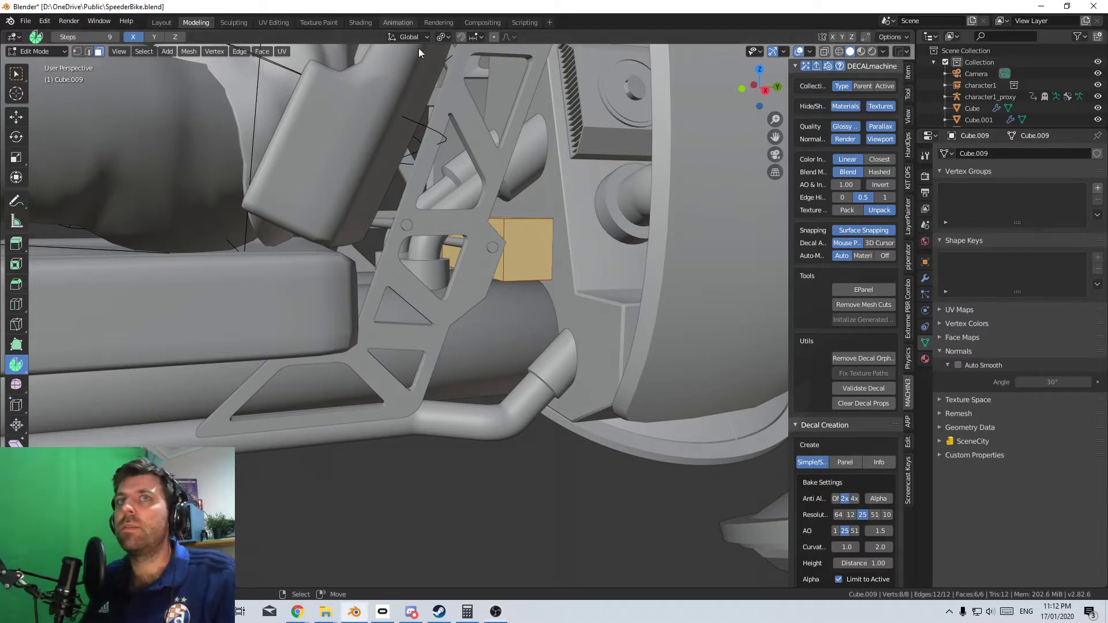
Add a loop cut across the block's width and slide it by about 0.6 toward the block's outer end
middle_click_drag(428, 407, 483, 440)
scroll(482, 441, "up", 3)
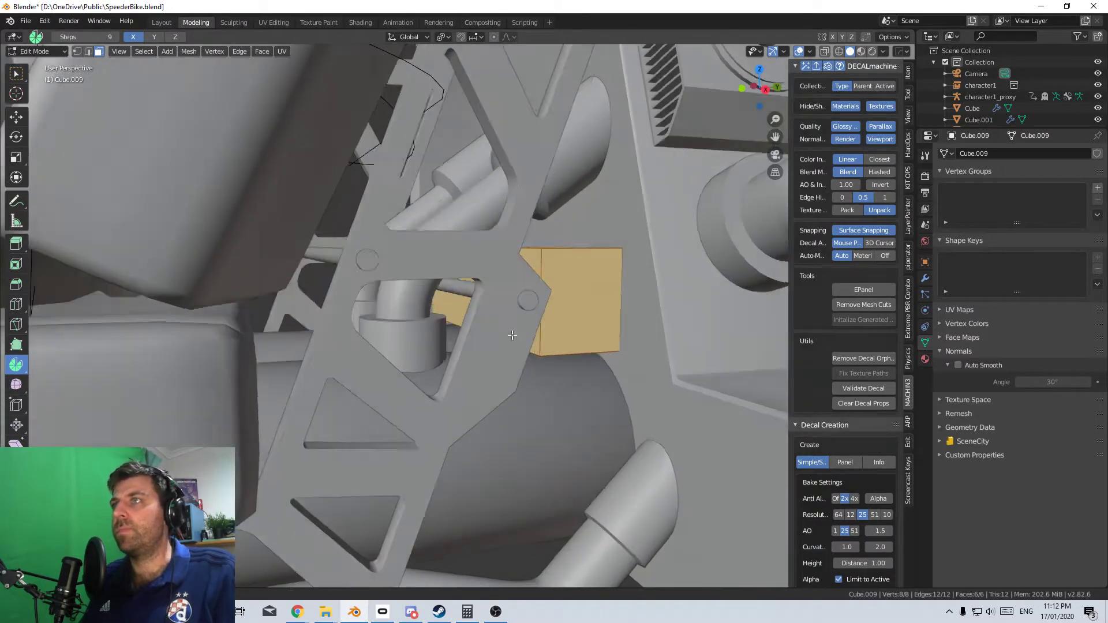
middle_click_drag(514, 334, 513, 272)
middle_click_drag(499, 392, 531, 419)
key("ctrl+f")
key("ctrl+r")
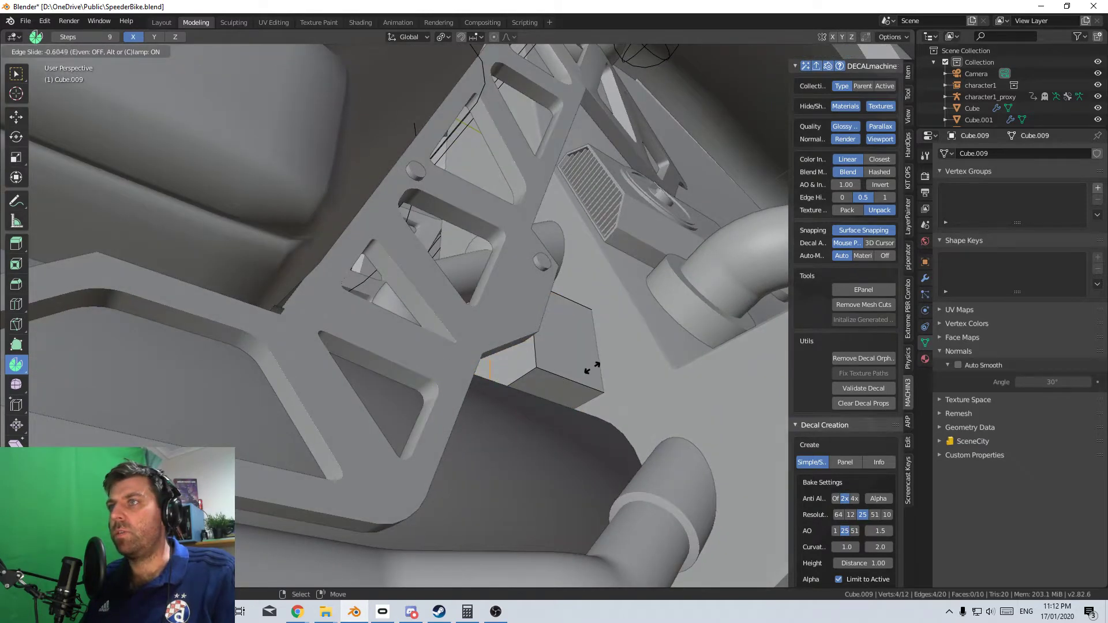
left_click(592, 368)
Move the block's outer front corner edge along the X axis so that its outer end slants
middle_click_drag(592, 368, 460, 375)
left_click(534, 374)
key("g")
key("y")
key("x")
left_click(572, 376)
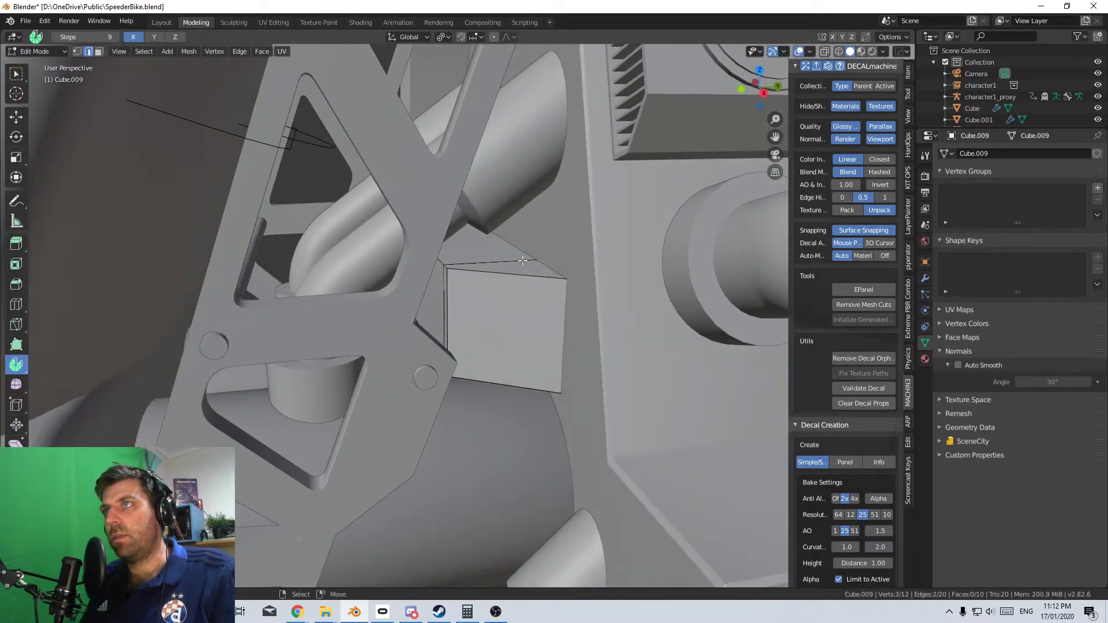
Inset the block's outer end face to leave a narrow border around it
left_click(100, 54)
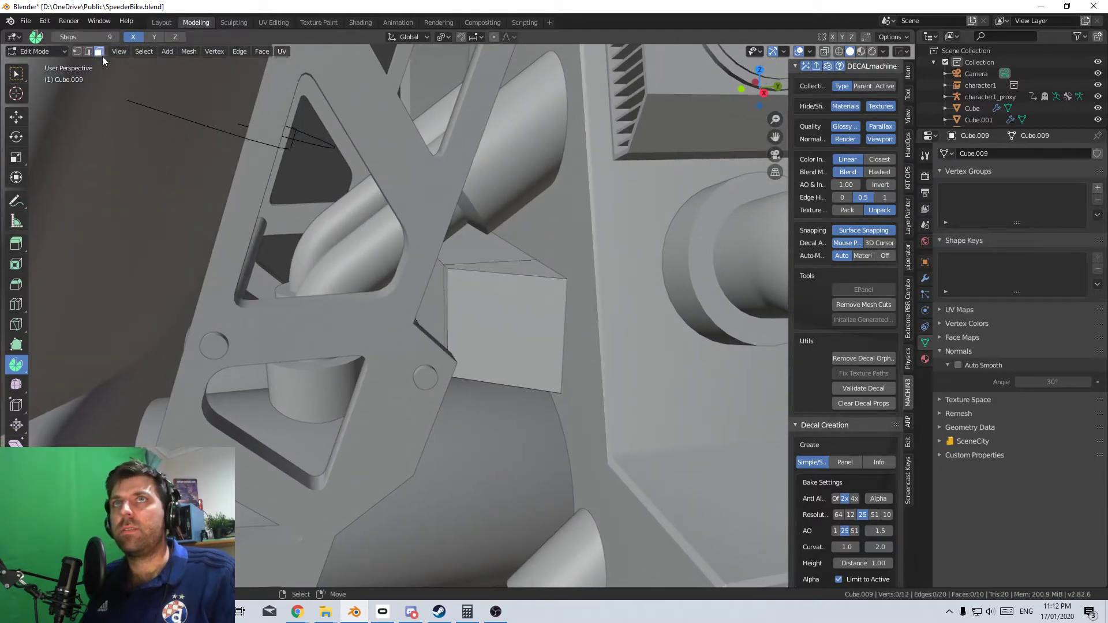
left_click(512, 338)
key("i")
left_click(692, 394)
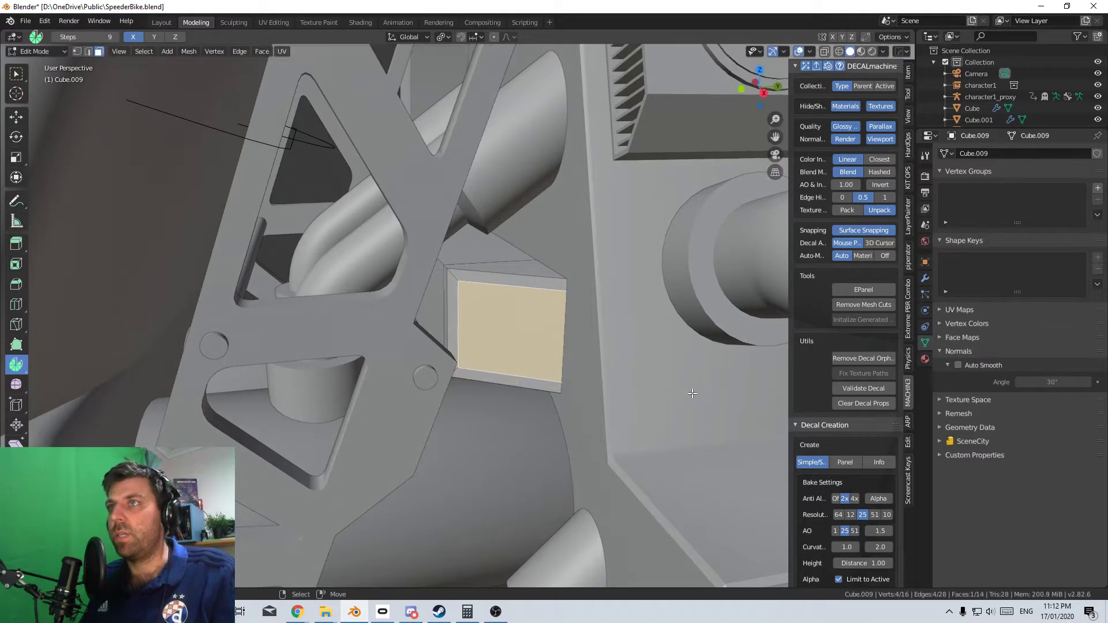
Pick the inset's hidden rear vertical edge in wireframe and, back in solid view, slide it to just inside the face's rear border
key("z")
left_click(329, 284)
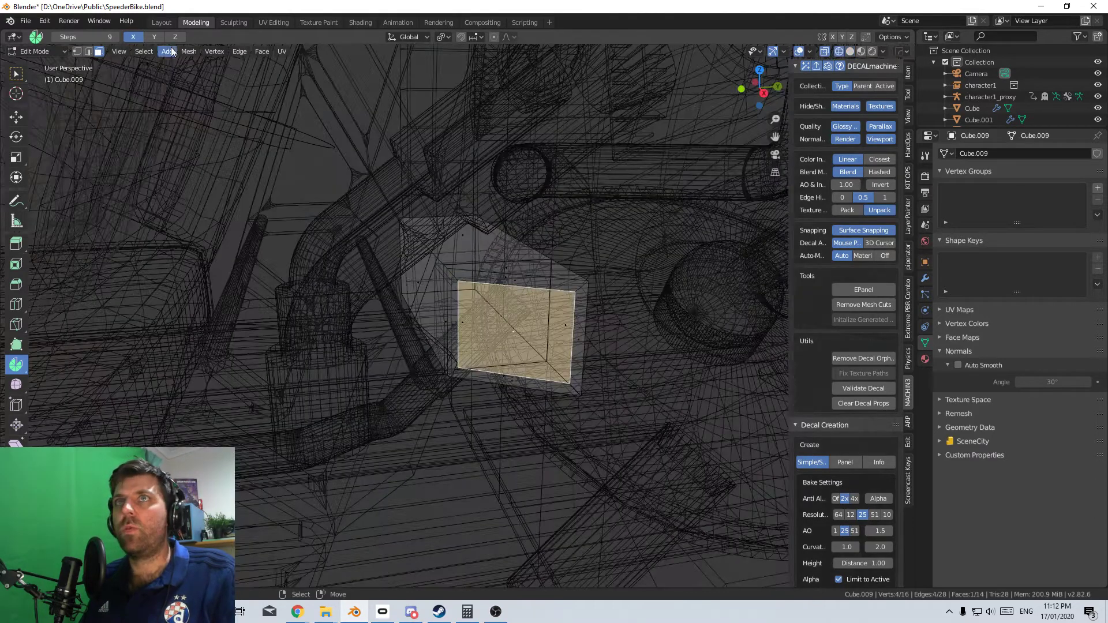
left_click(86, 52)
left_click(574, 333)
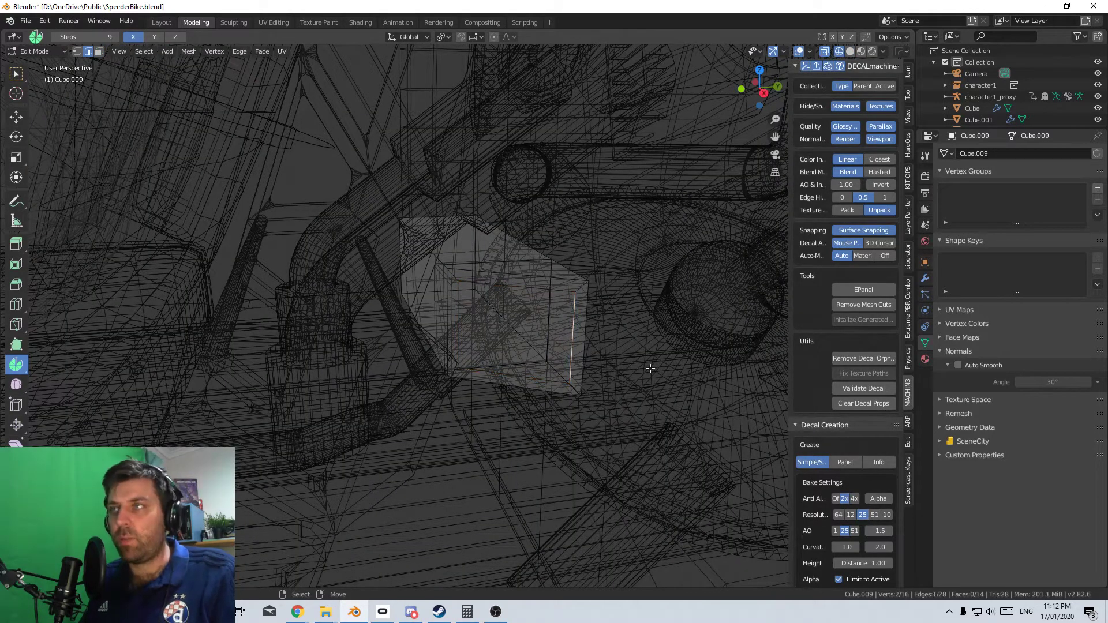
key("z")
left_click(628, 359)
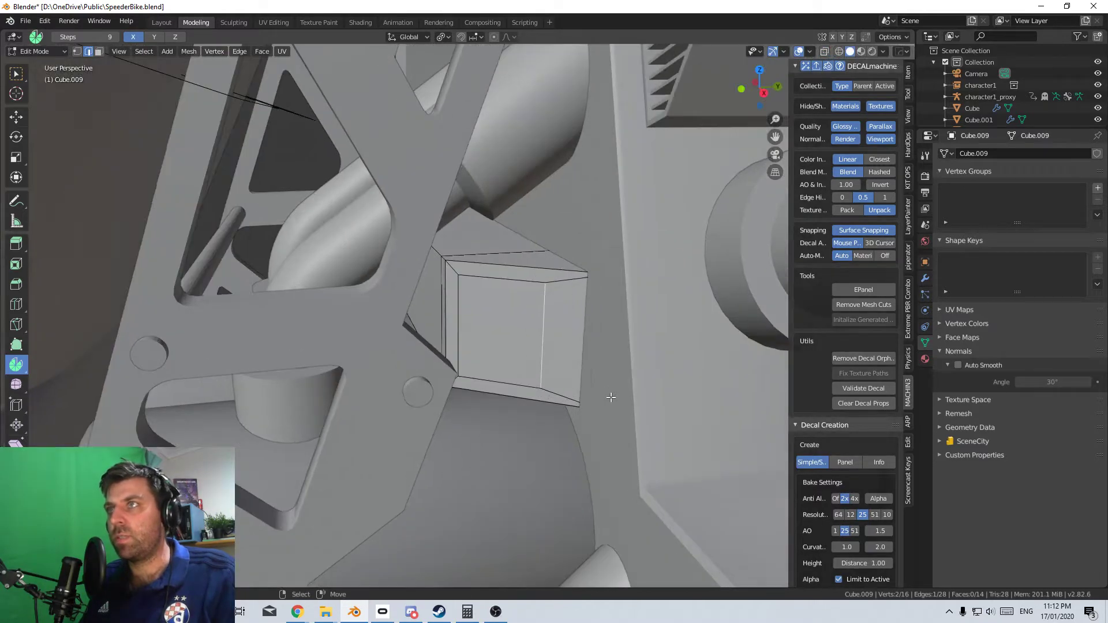
key("g")
key("g")
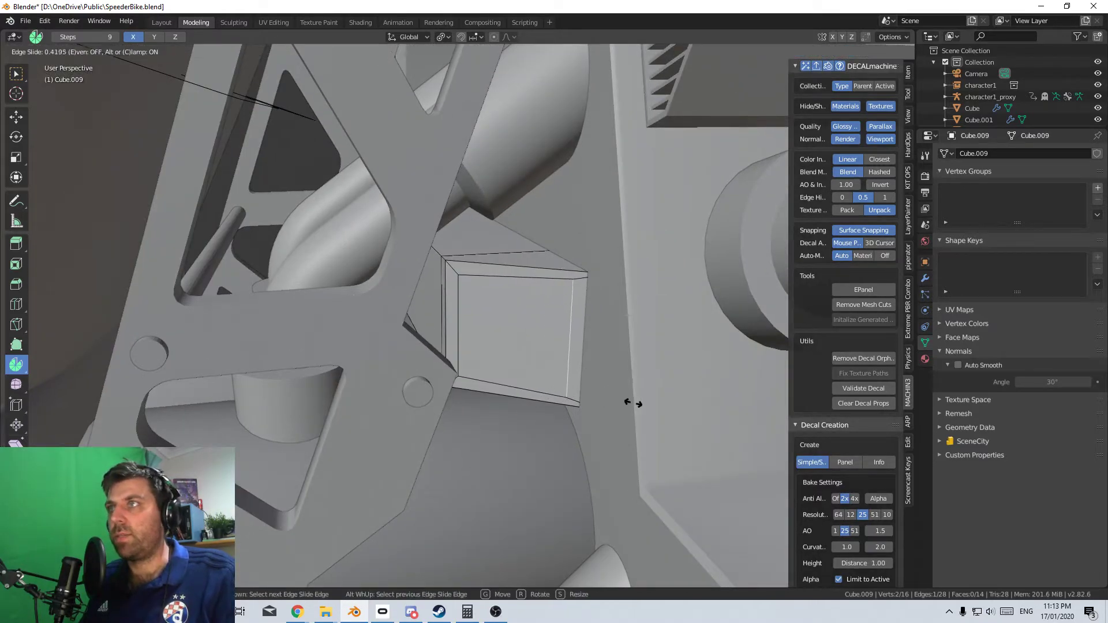
left_click(637, 404)
Scale the inset's rear vertical edge to about 0.91 along the Z axis
key("s")
key("z")
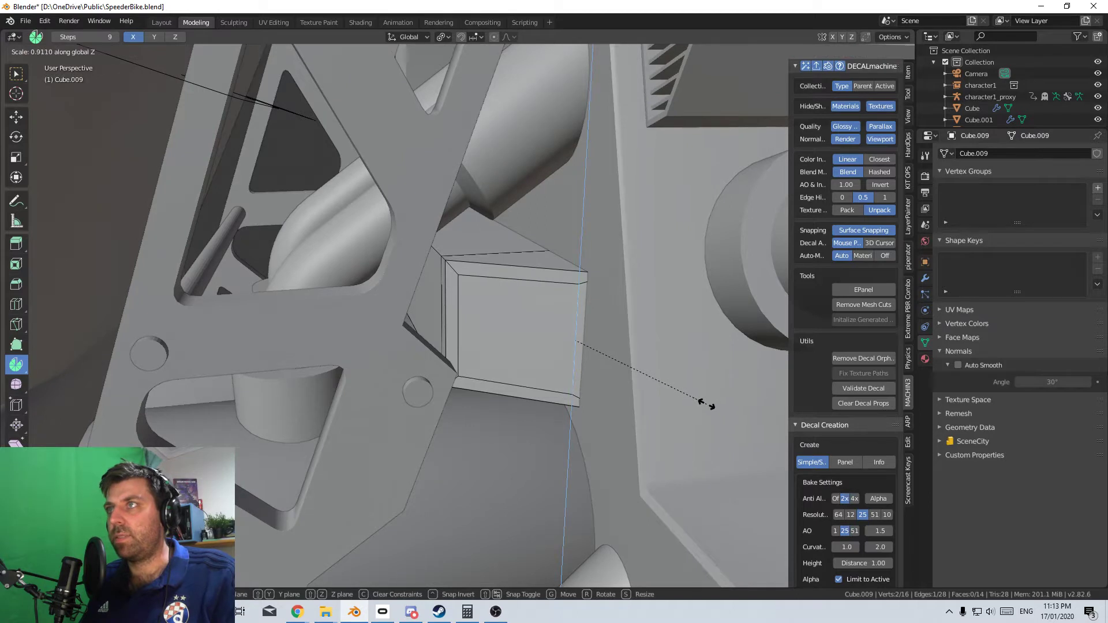
left_click(704, 404)
Try to extrude the inset face outward from the block
key("3")
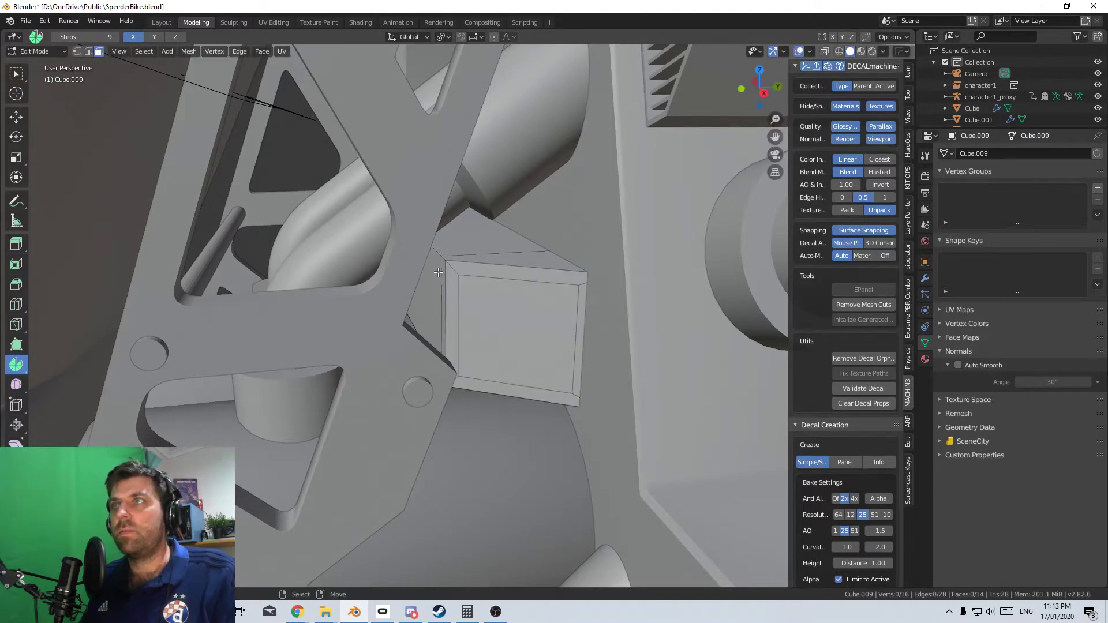
left_click(568, 367)
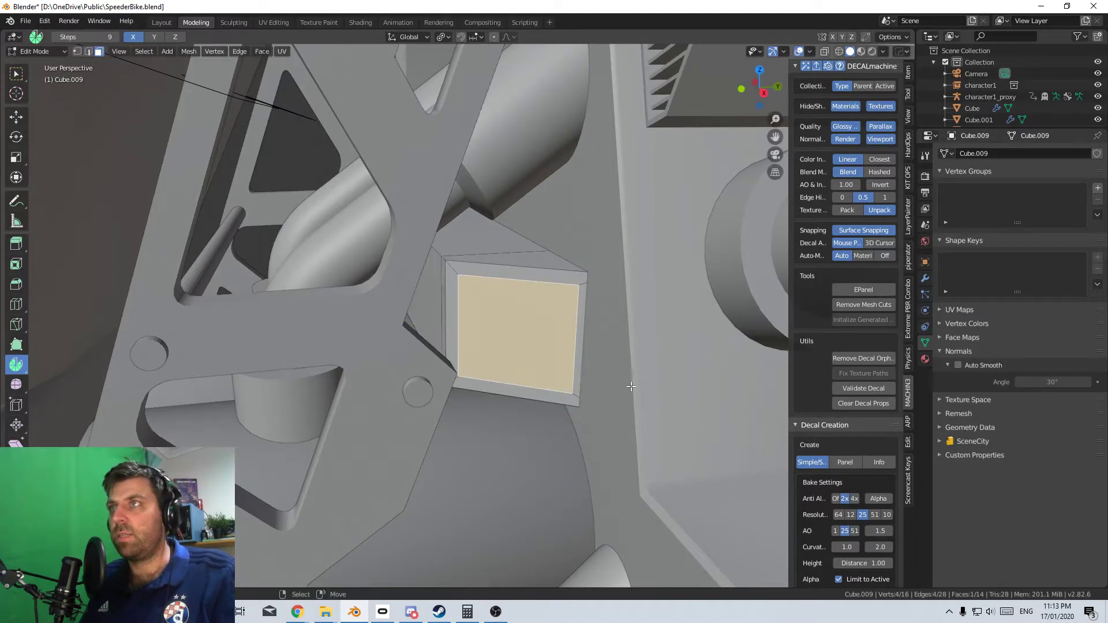
key("e")
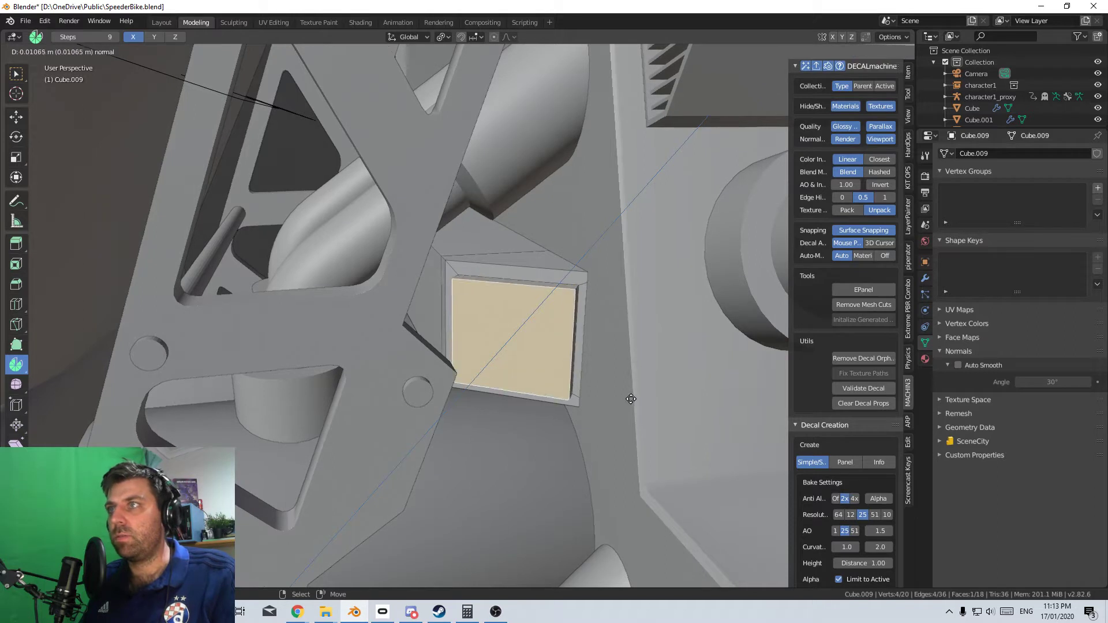
left_click(637, 389)
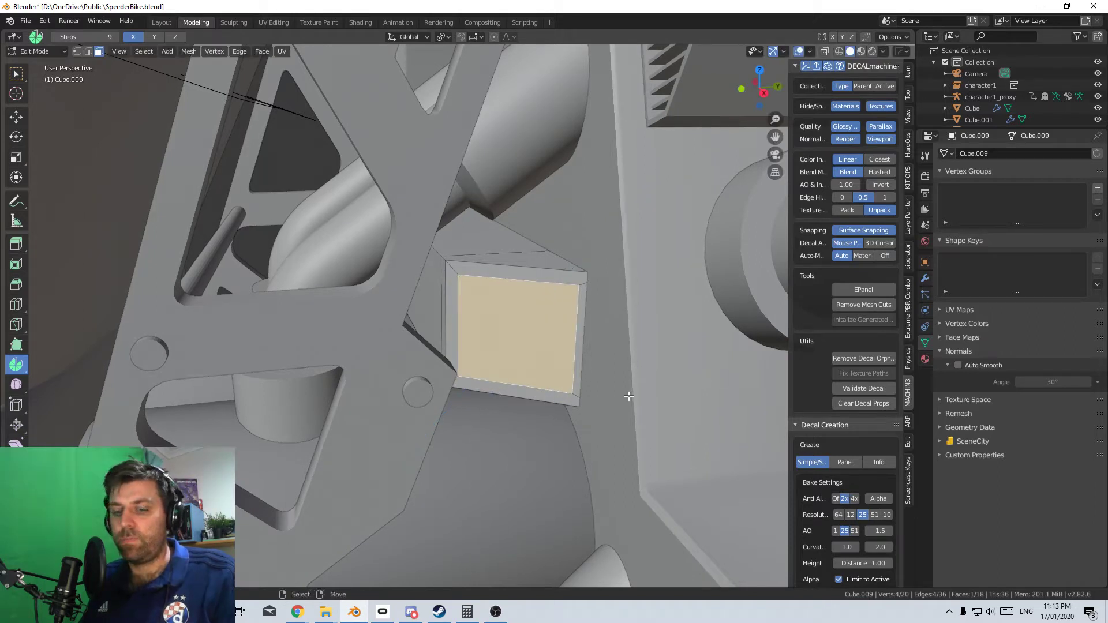
Duplicate the inset face in place and move the copy 1 m along the X axis
key("shift+d")
right_click(581, 377)
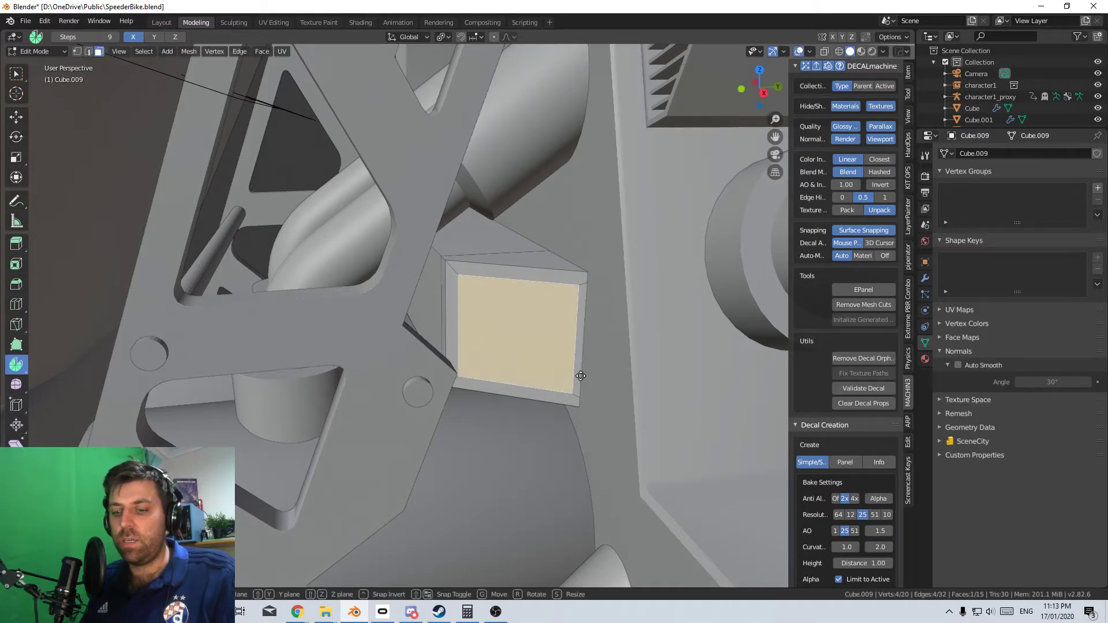
key("g")
key("x")
key("1")
key("Return")
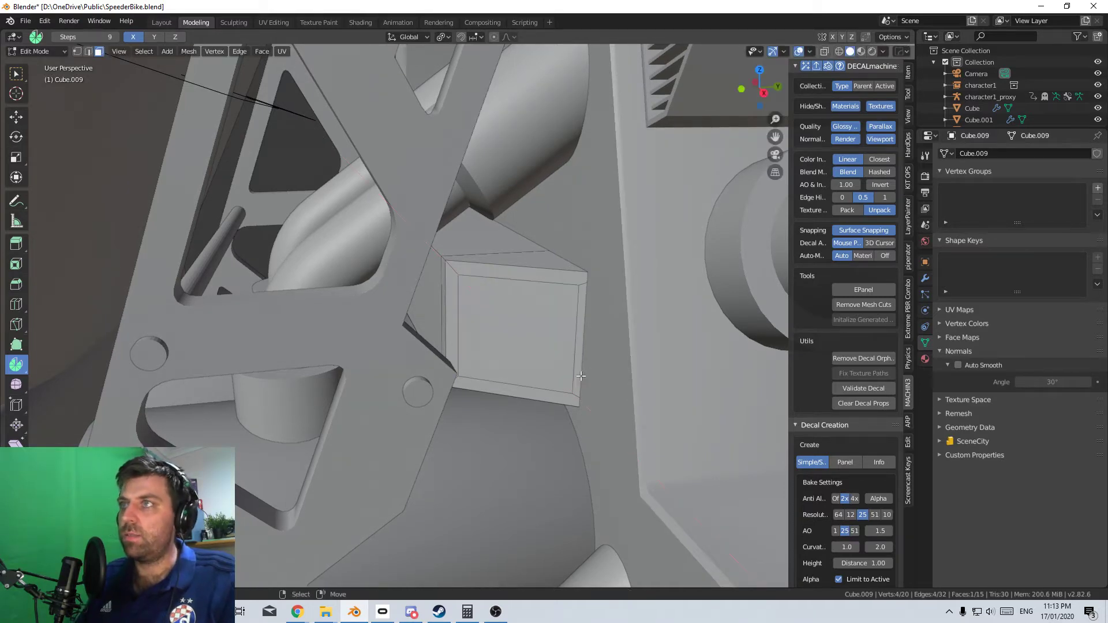
Extrude the block's inset side face inward to form a recess and delete the recess's floor face
scroll(577, 374, "down", 6)
middle_click_drag(577, 373, 496, 323)
scroll(589, 370, "up", 7)
left_click(487, 314)
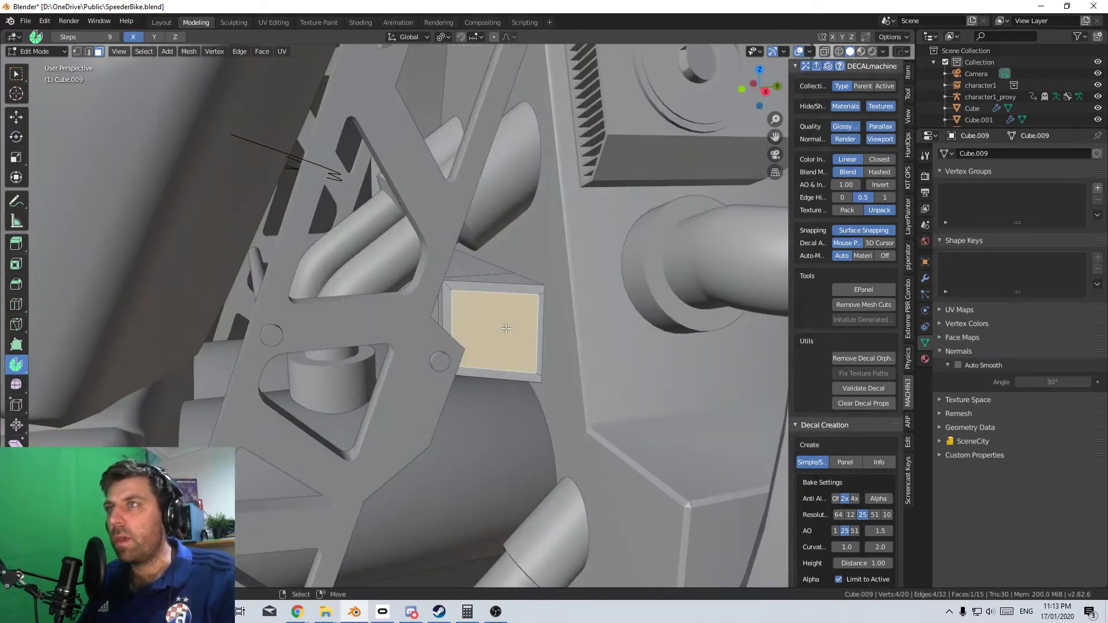
key("KP_Decimal")
scroll(504, 411, "down", 4)
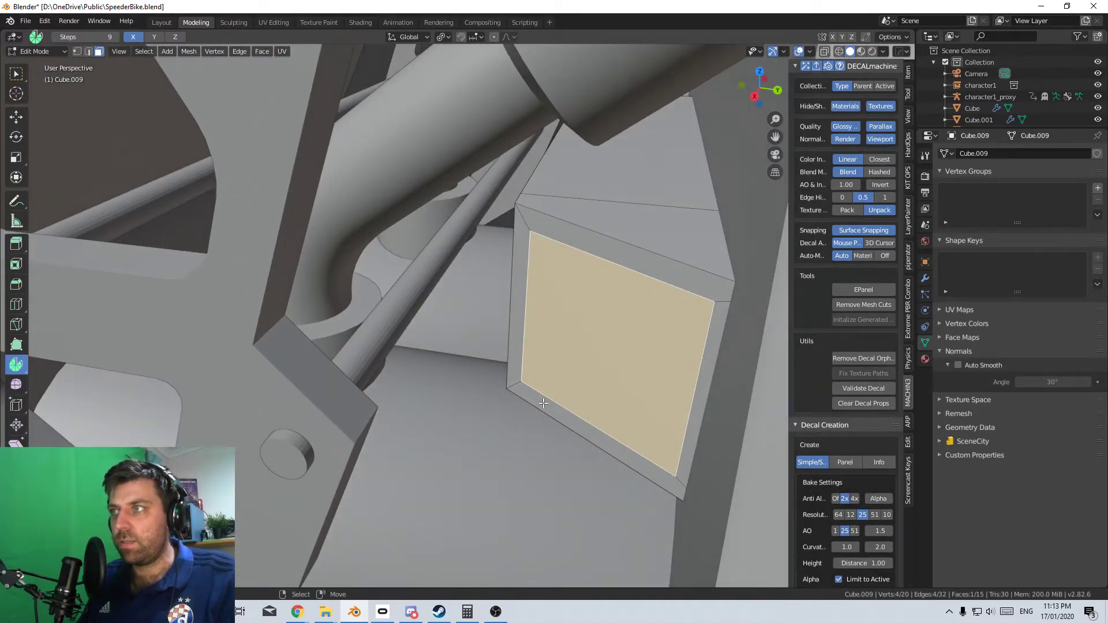
key("i")
left_click(600, 382)
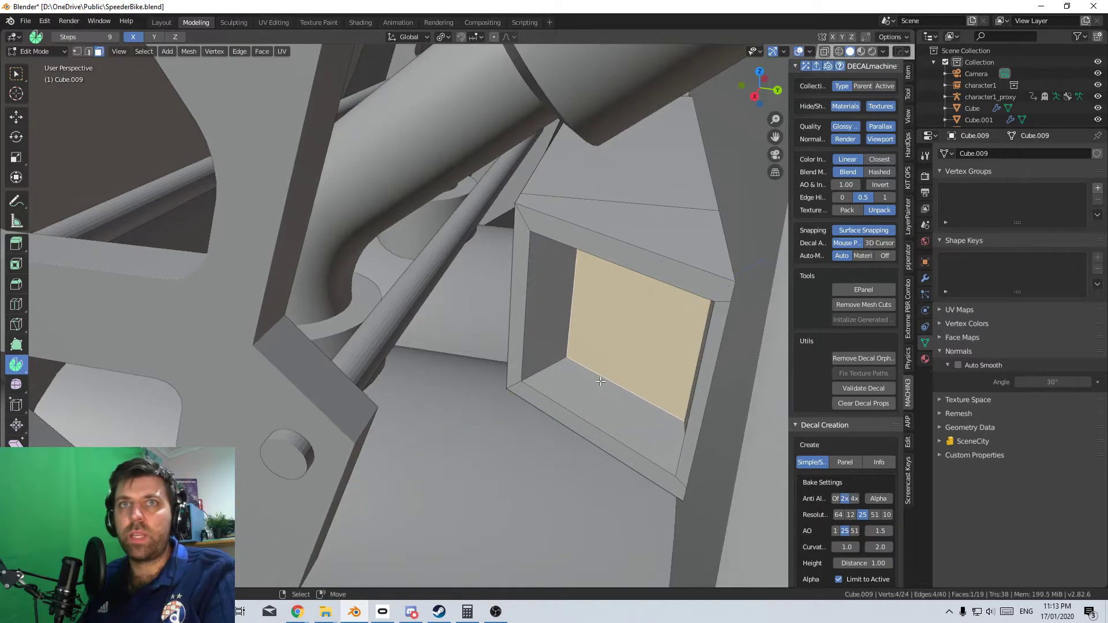
key("x")
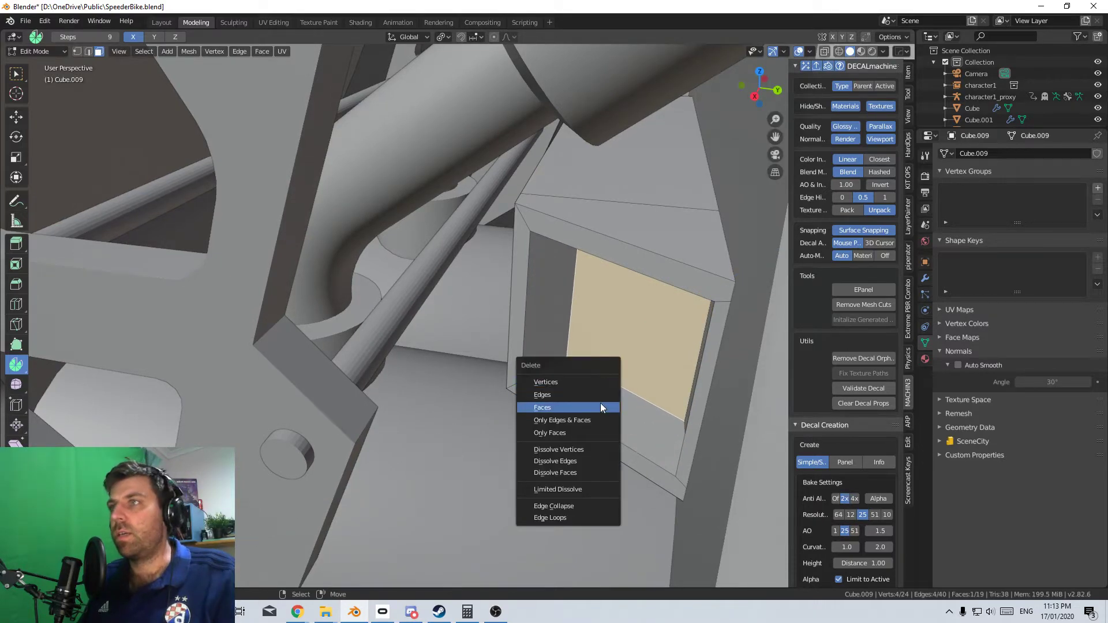
left_click(600, 405)
Add seven evenly spaced horizontal loop cuts across the detached copy of the inset face
scroll(584, 436, "down", 8)
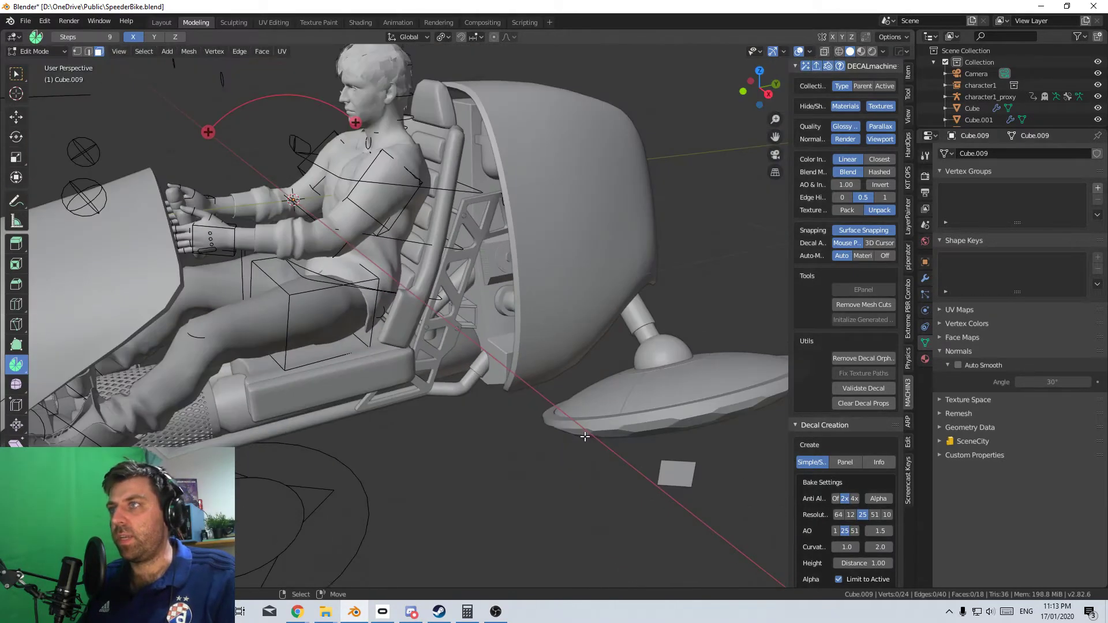
middle_click_drag(585, 437, 504, 353, "shift")
left_click(577, 388)
scroll(471, 318, "up", 5)
scroll(483, 325, "up", 5)
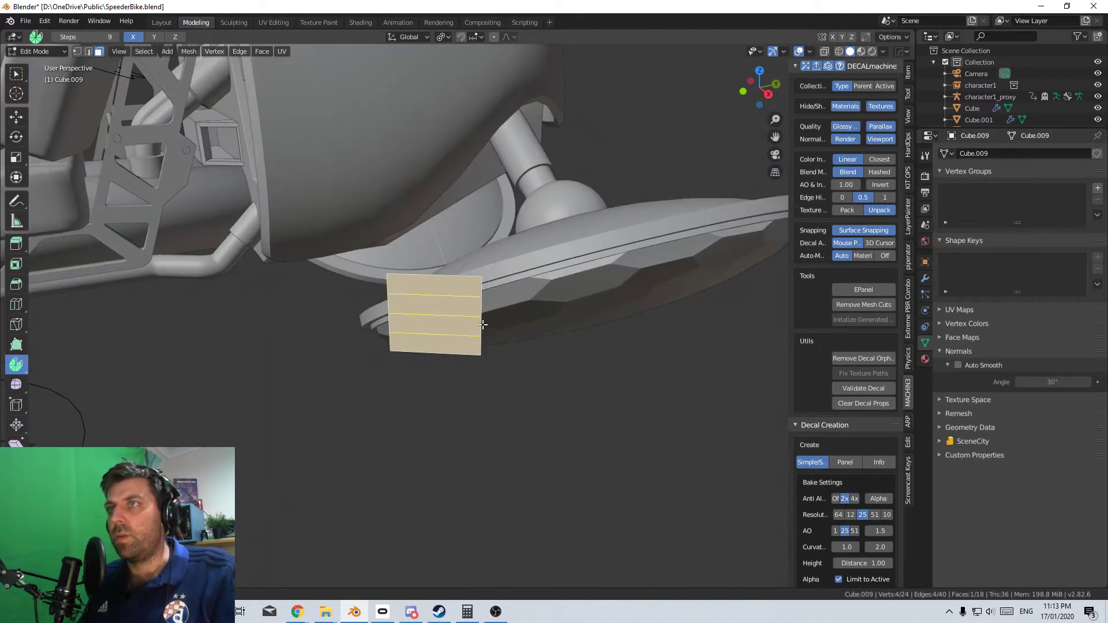
left_click(482, 323)
right_click(482, 322)
Bevel the seven cuts into thin strips and delete the strip faces to leave eight separate slats
middle_click_drag(482, 322, 465, 386)
scroll(507, 352, "up", 3)
key("ctrl+b")
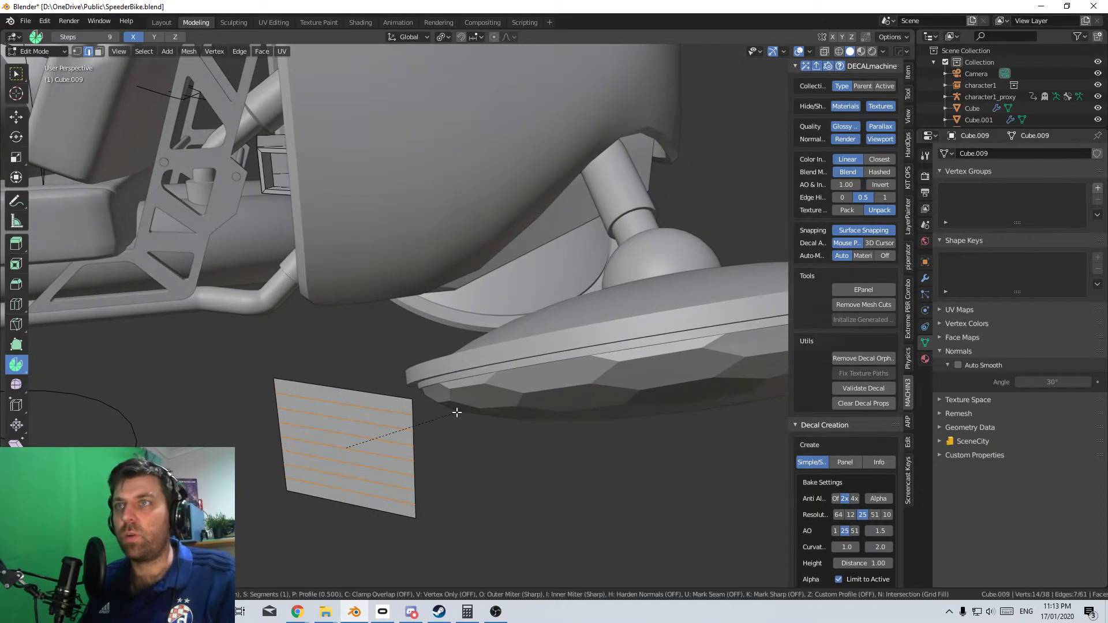
left_click(477, 411)
key("x")
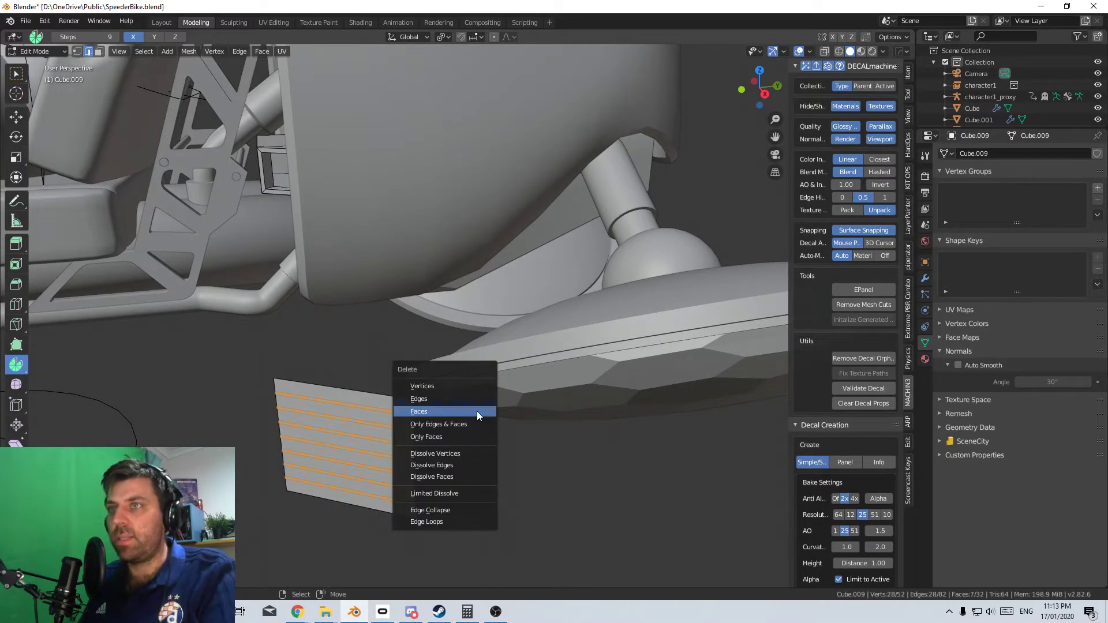
left_click(477, 411)
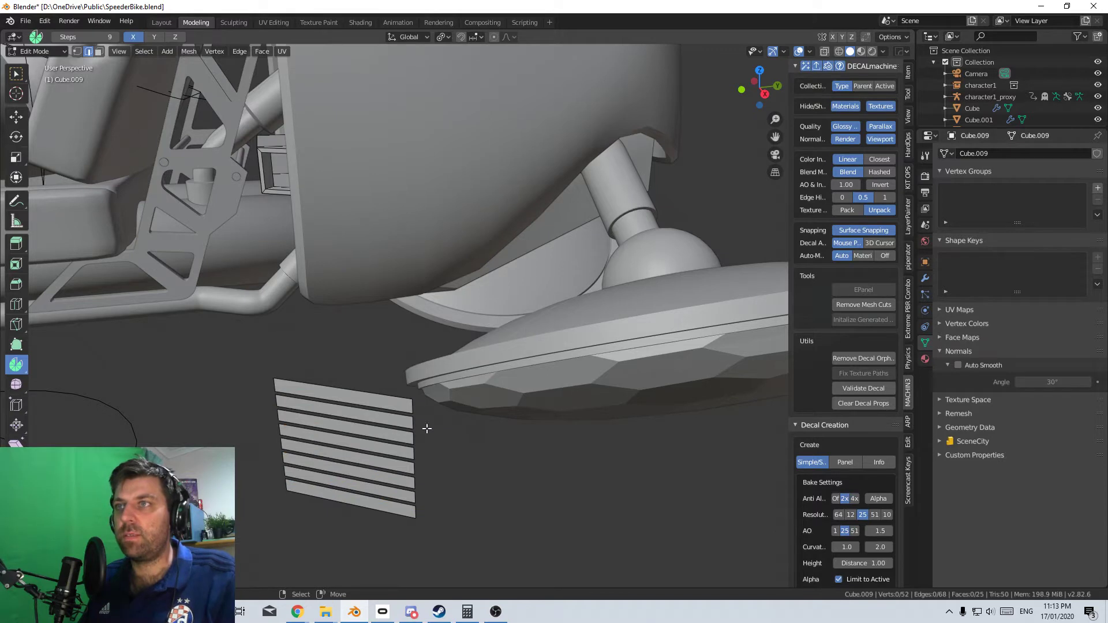
Select the upper edges of all eight slats and shift them from the top view to tilt the slats
left_click(388, 404)
left_click(391, 425, "shift")
left_click(393, 446, "shift")
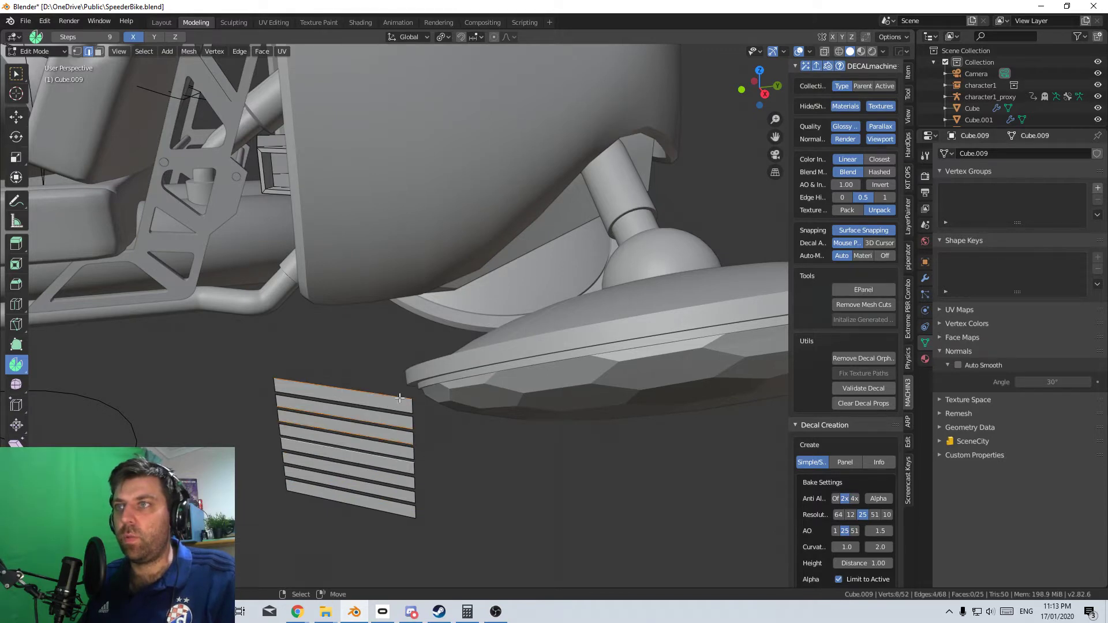
left_click(400, 416)
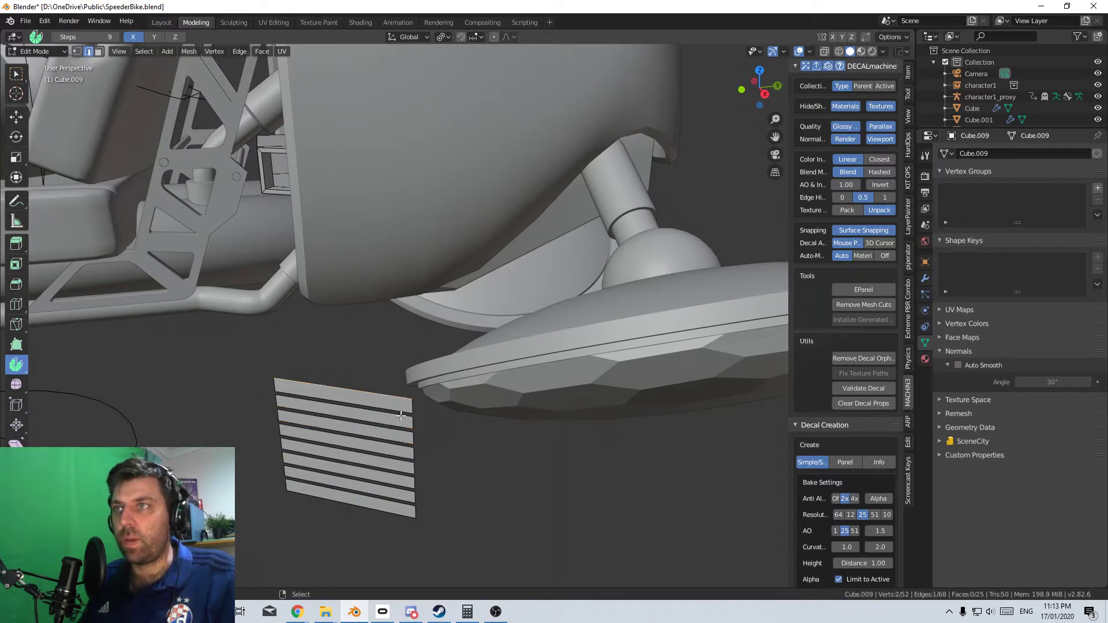
left_click(398, 472, "shift")
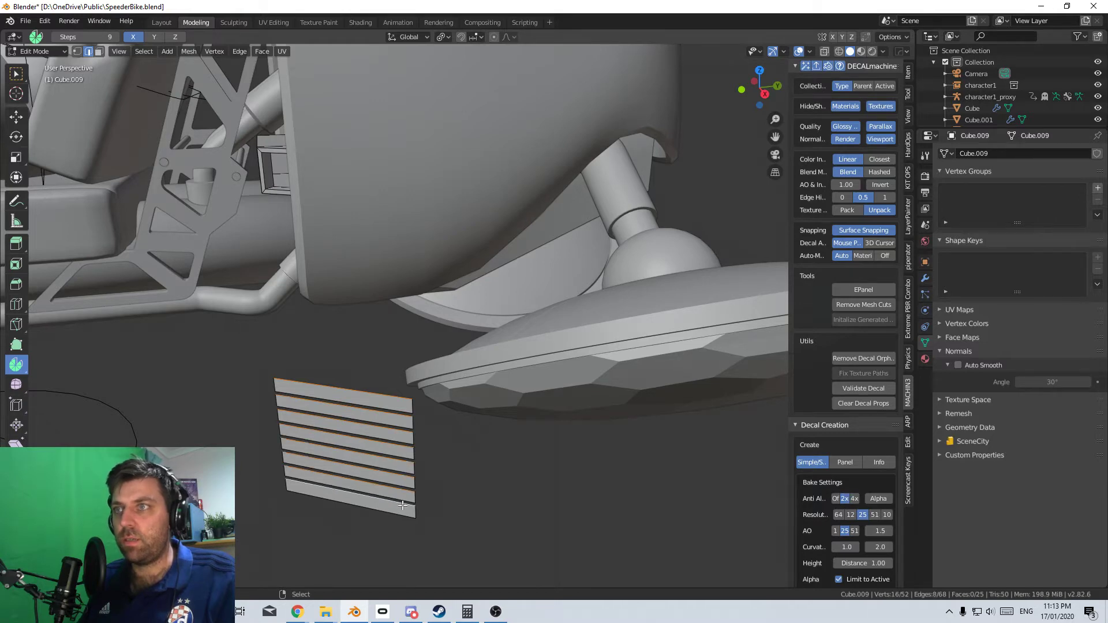
key("KP_7")
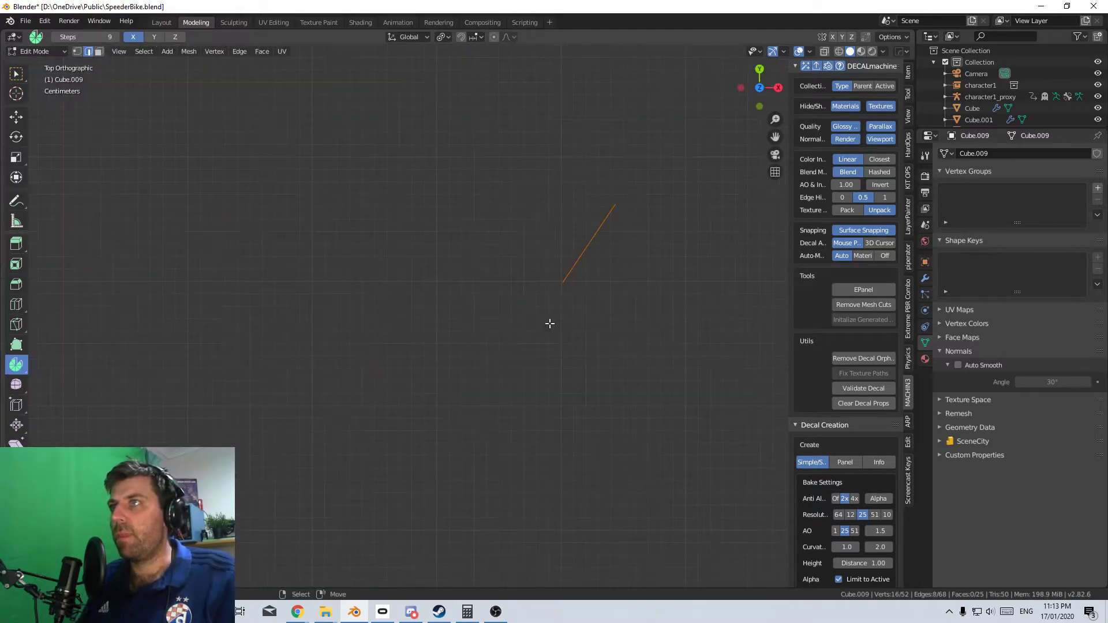
key("KP_Decimal")
middle_click_drag(477, 386, 419, 343)
scroll(430, 358, "up", 5)
scroll(430, 358, "down", 5)
Select the complete slat faces and extrude them to give the slats thickness
key("ctrl+l")
scroll(376, 316, "down", 5)
key("e")
left_click(375, 316)
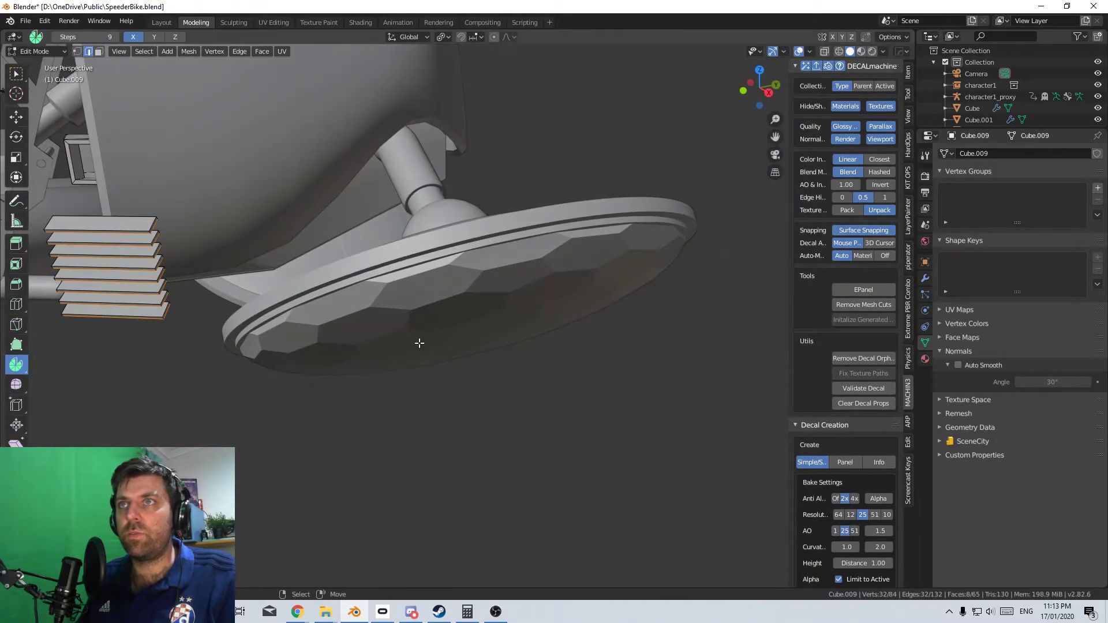
Select all linked slat geometry and move it along the X axis back into the block's opening
middle_click_drag(202, 325, 546, 316)
key("ctrl+l")
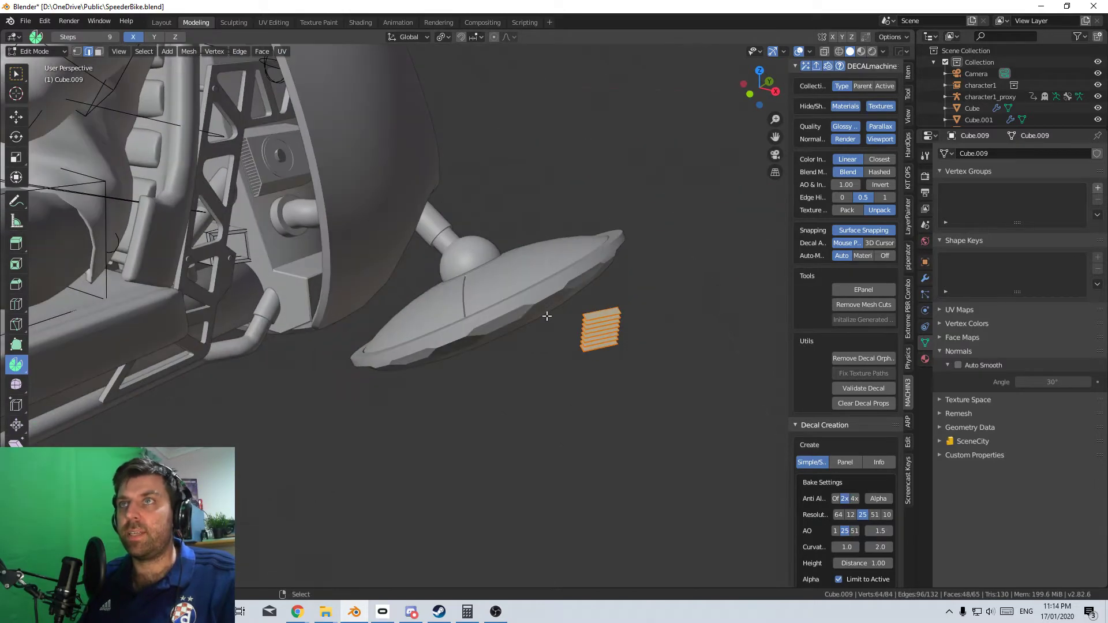
key("g")
key("z")
key("x")
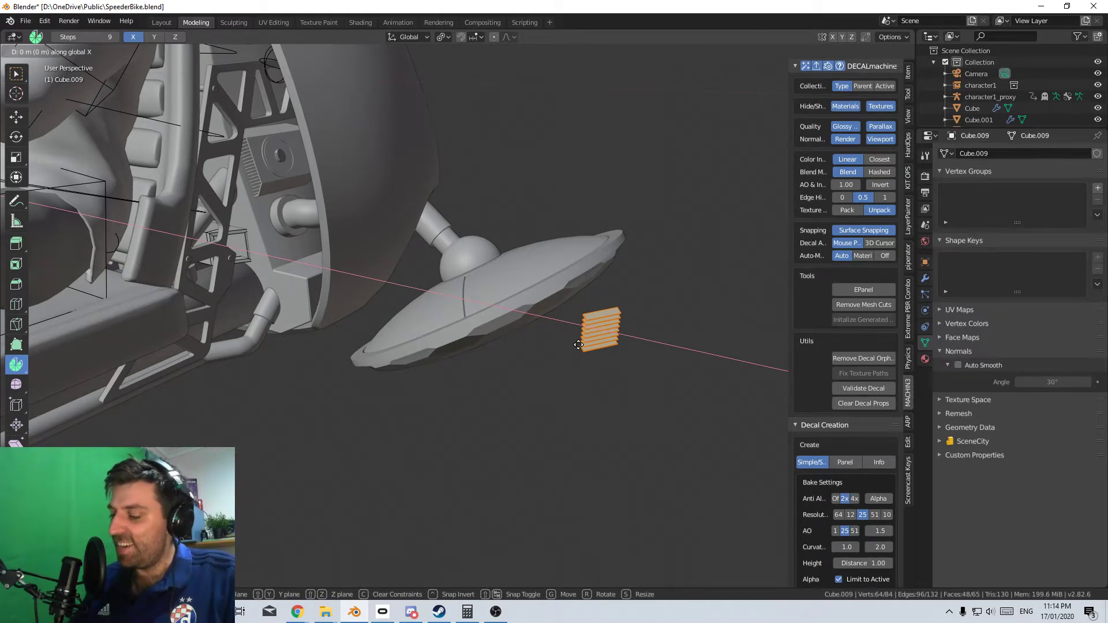
key("Escape")
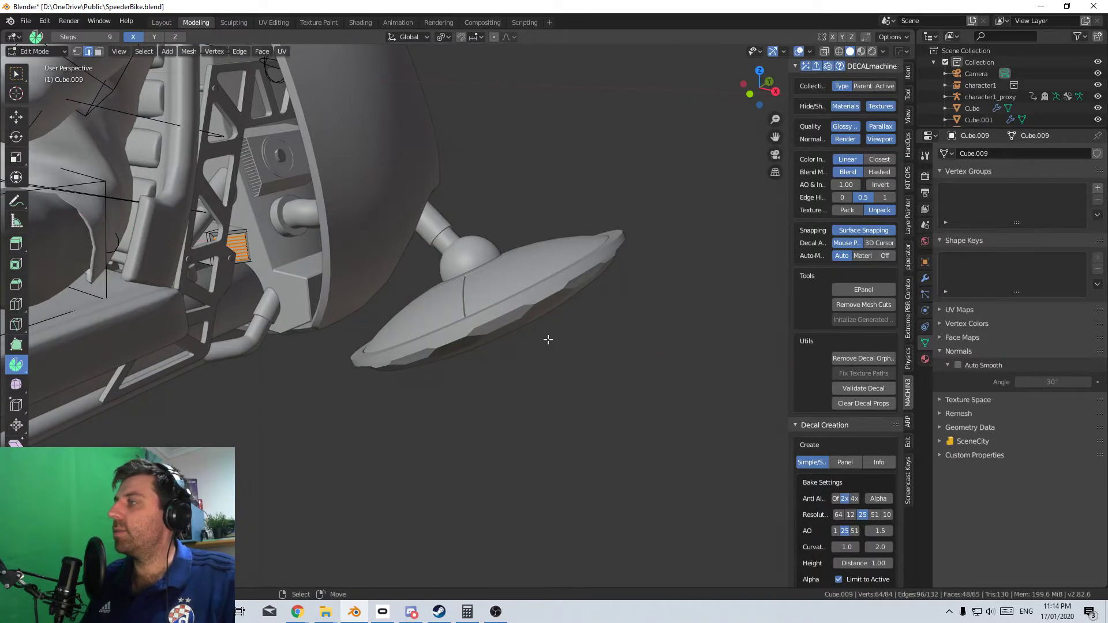
Add a loop cut around the block between its two ends without sliding it
middle_click_drag(508, 341, 427, 391)
key("Tab")
scroll(562, 371, "up", 4)
scroll(666, 290, "down", 5)
scroll(409, 349, "down", 2)
scroll(407, 293, "up", 6)
key("Tab")
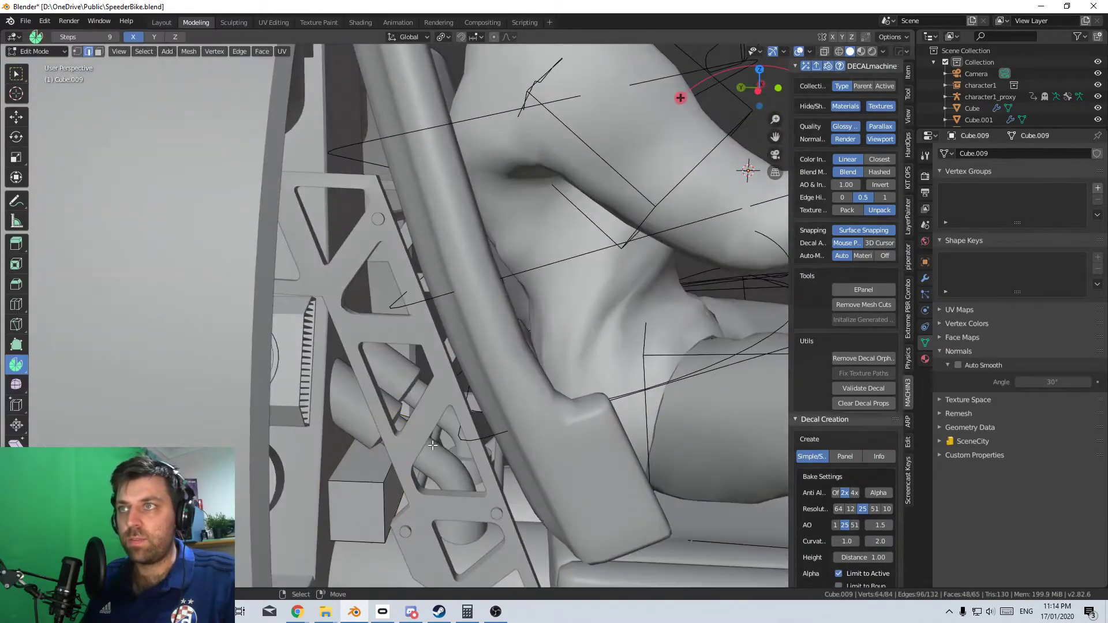
middle_click_drag(433, 445, 348, 424)
key("ctrl+r")
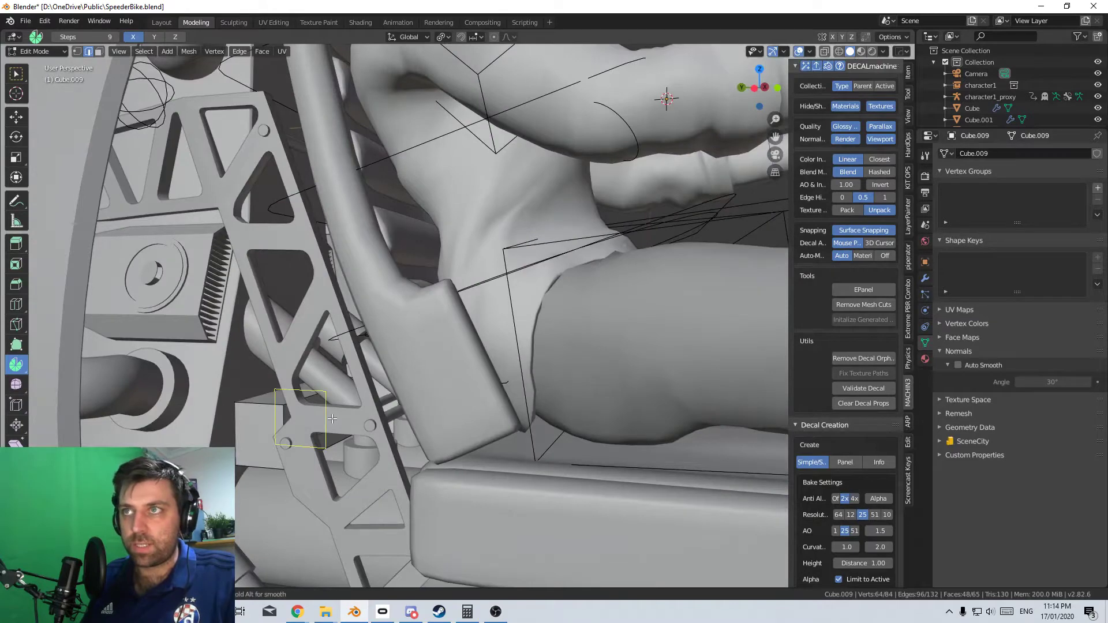
left_click(333, 418)
right_click(333, 418)
Set the new loop cut's local median X to 0 m
left_click(909, 73)
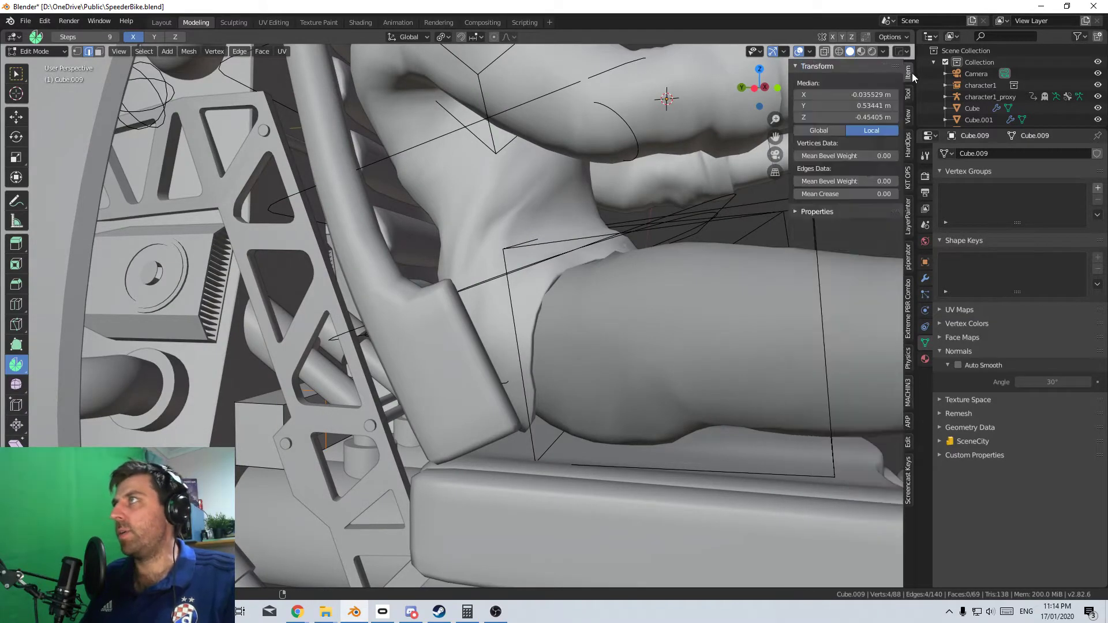
left_click(855, 96)
type("0")
key("Return")
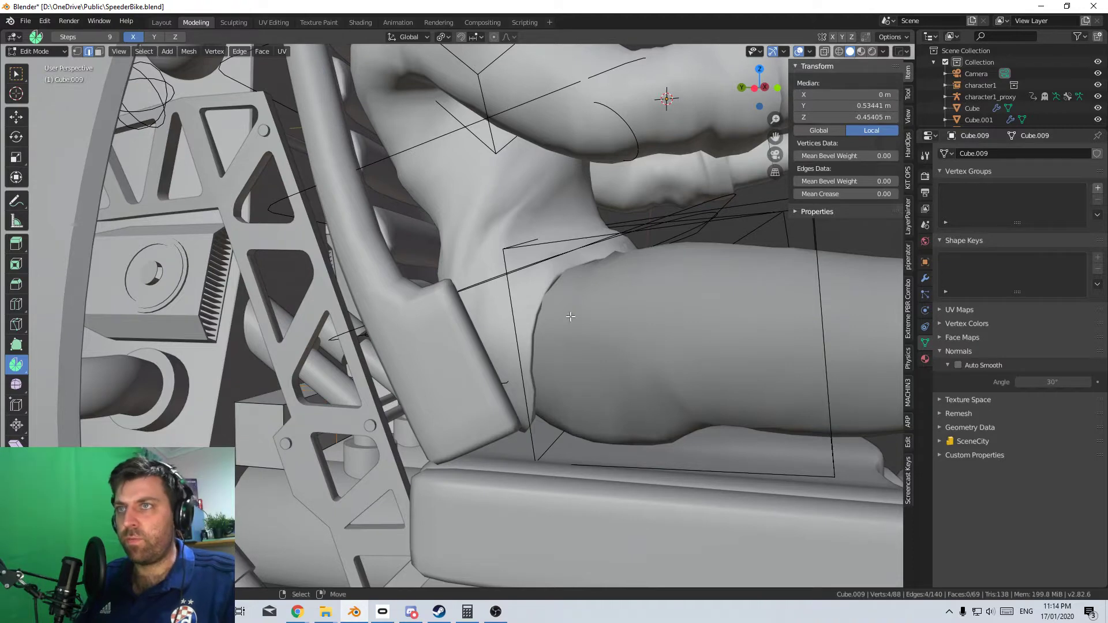
Select the four border edges of the block's end opposite the slats in wireframe and delete that half of the block
right_click(287, 426)
key("z")
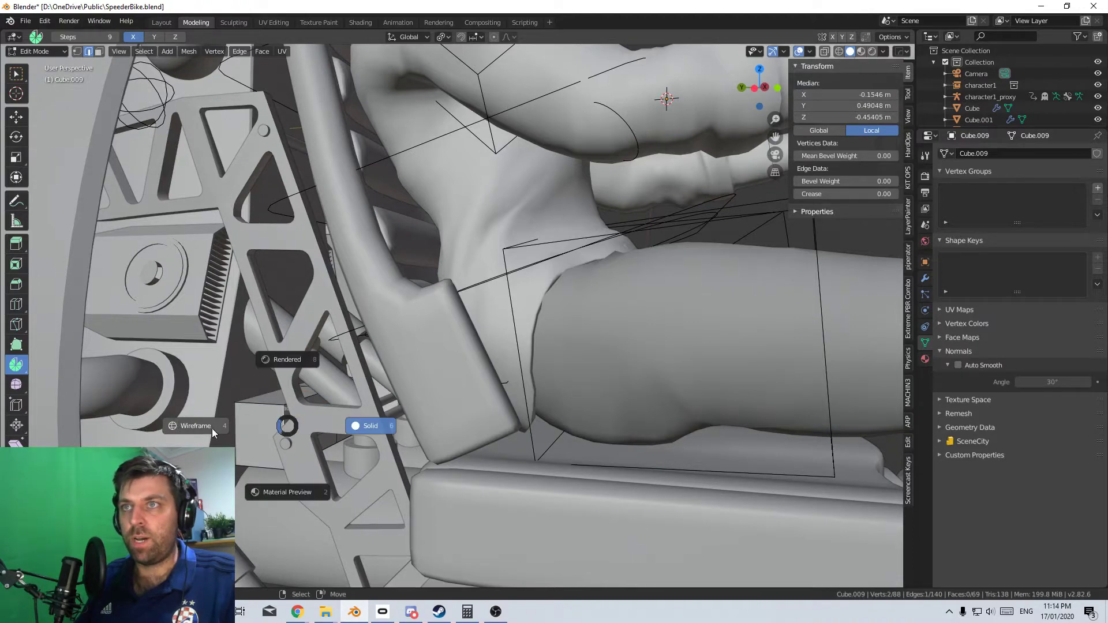
left_click(216, 432)
right_click(270, 408, "shift")
right_click(260, 465, "shift")
right_click(235, 449, "shift")
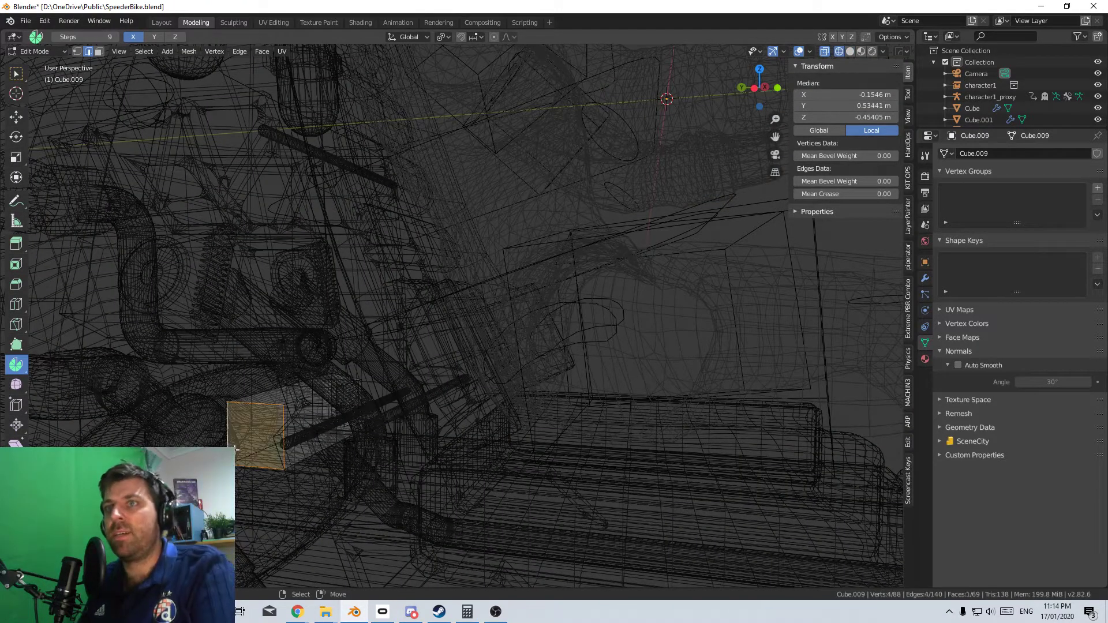
key("x")
left_click(271, 439)
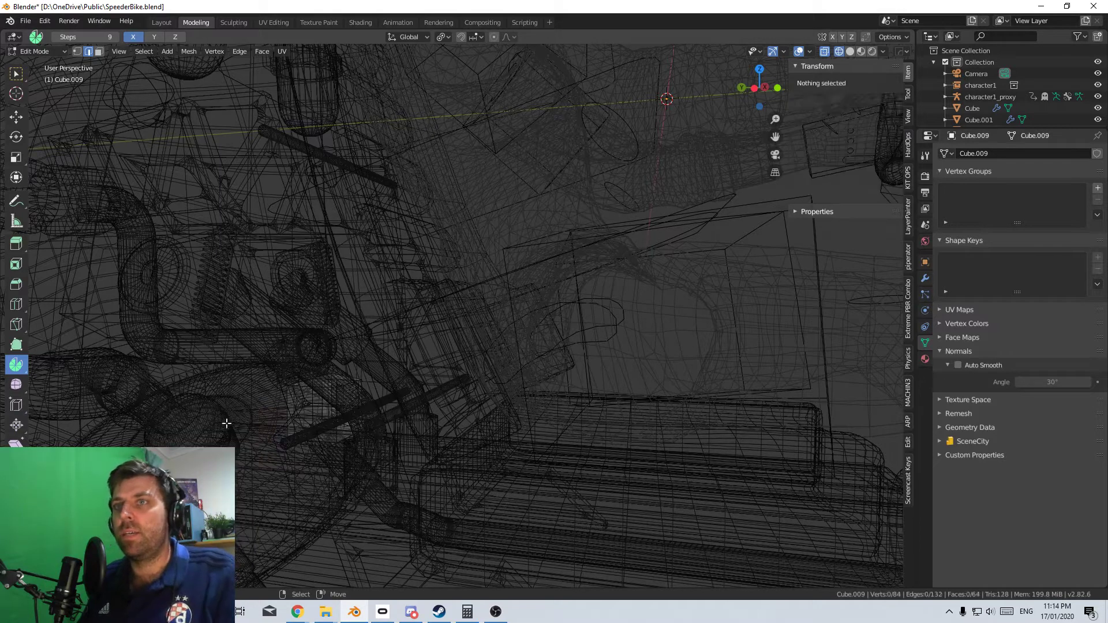
Add a Mirror modifier on the X axis to the block and return to solid shading in Object Mode
left_click(925, 278)
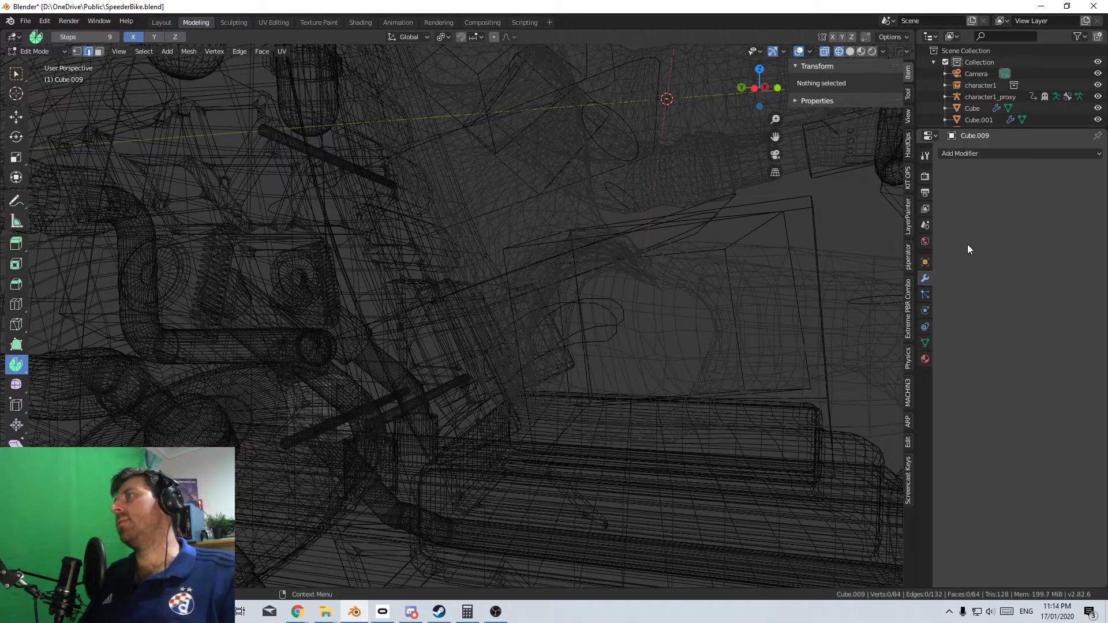
left_click(973, 154)
left_click(869, 268)
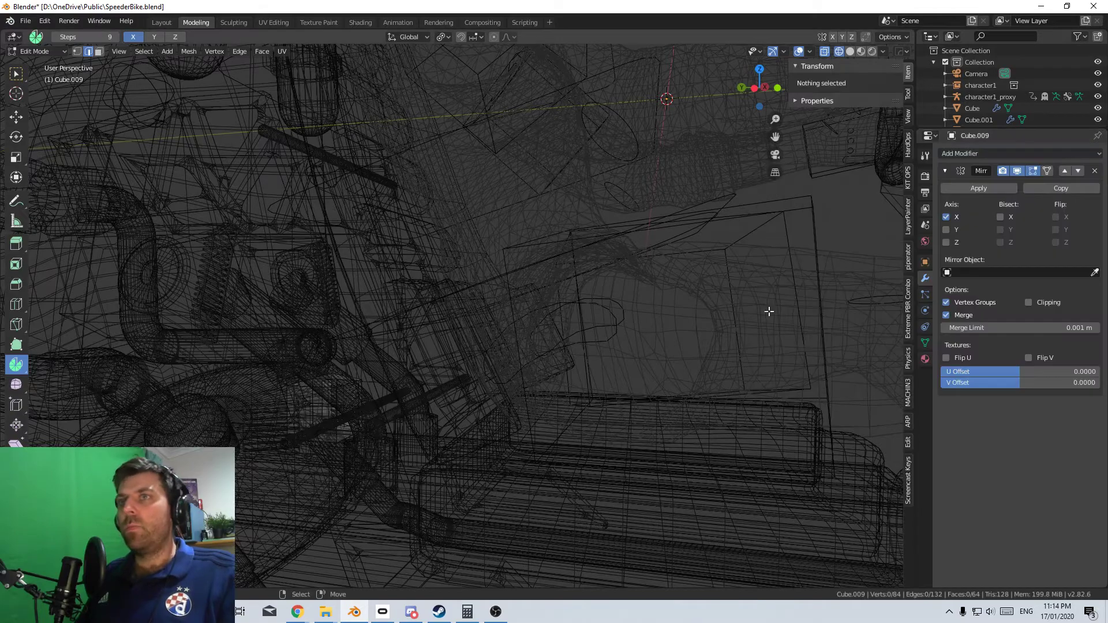
key("shift+z")
key("Tab")
key("alt+z")
middle_click_drag(735, 349, 541, 361)
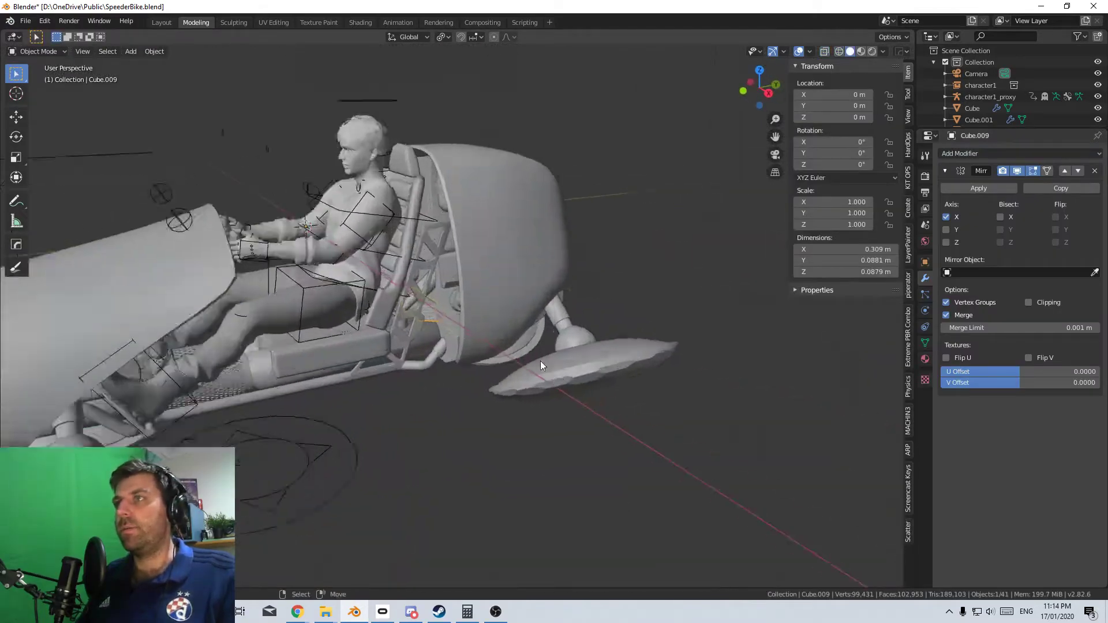
scroll(600, 366, "up", 8)
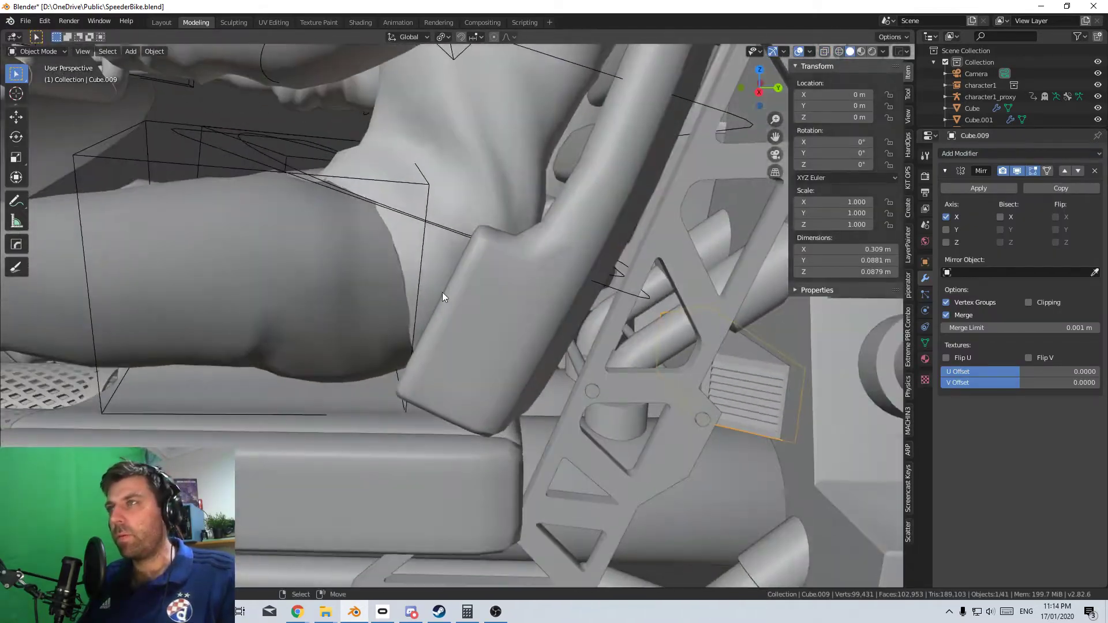
middle_click_drag(443, 293, 558, 287)
scroll(435, 239, "down", 6)
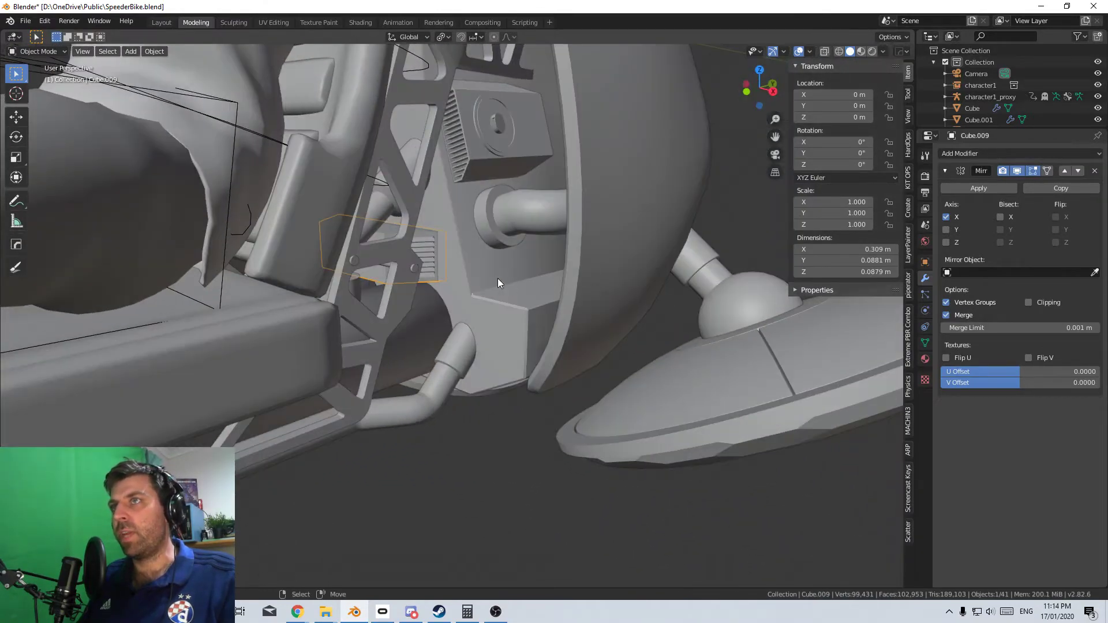
middle_click_drag(444, 261, 424, 275)
Examine the mesh of the angular body piece behind the frame in Edit Mode and from the bike's side
left_click(500, 241)
key("Tab")
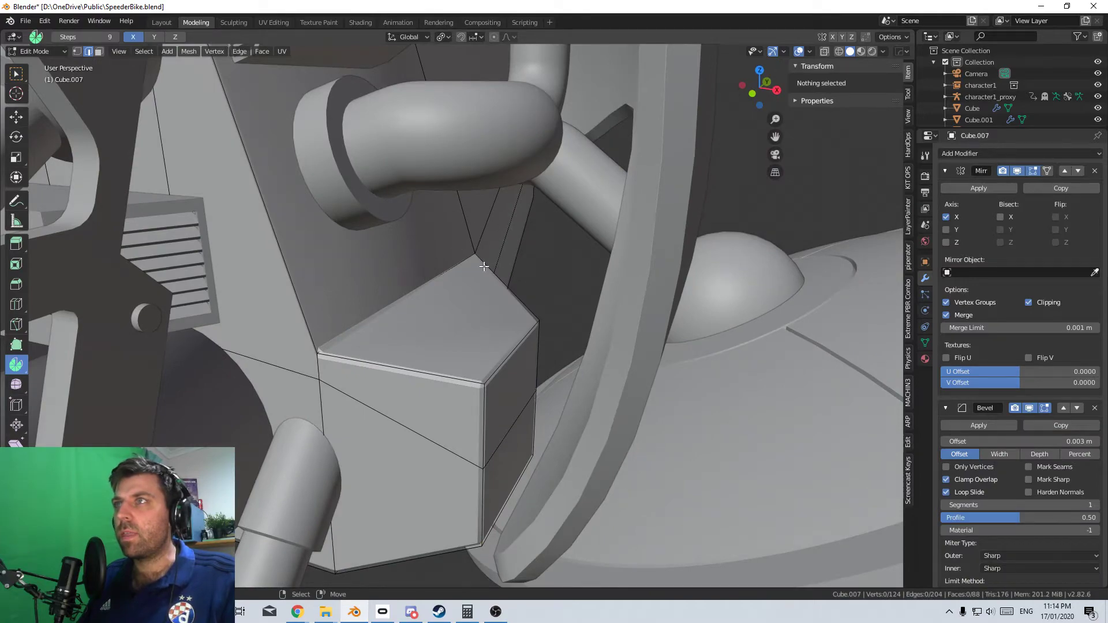
middle_click_drag(545, 271, 404, 283)
scroll(637, 348, "down", 8)
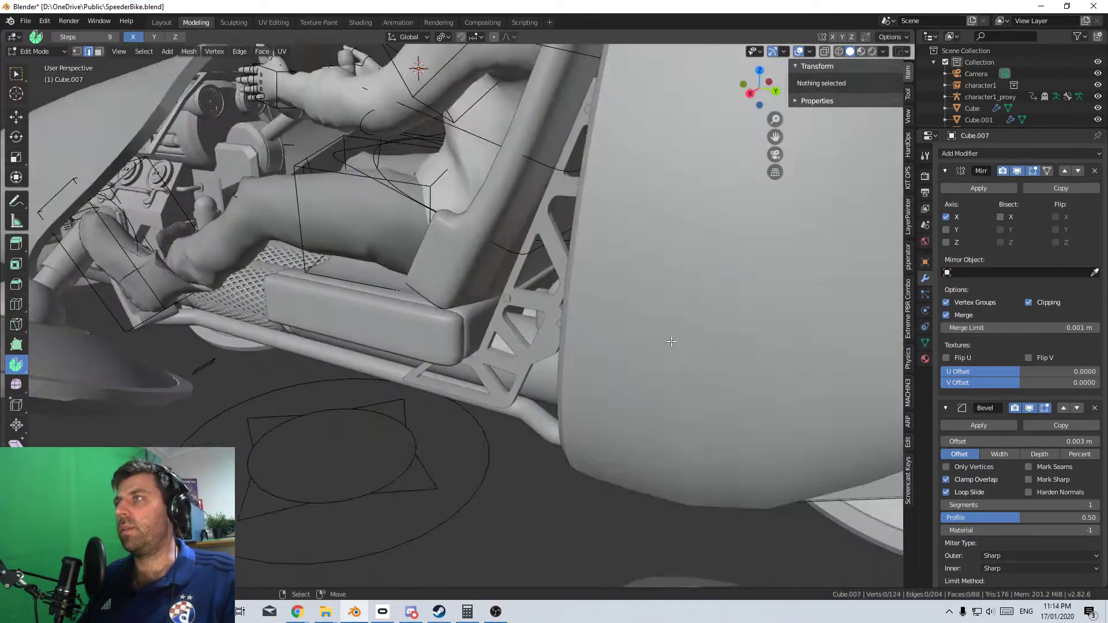
middle_click_drag(637, 348, 537, 327)
scroll(537, 326, "up", 2)
key("Tab")
Examine the rear shell's mesh and modifiers in Edit Mode, selecting a vertical edge loop above the strut cutout, and return to Object Mode
middle_click_drag(577, 370, 617, 338)
right_click(774, 323)
key("Tab")
scroll(654, 347, "down", 6)
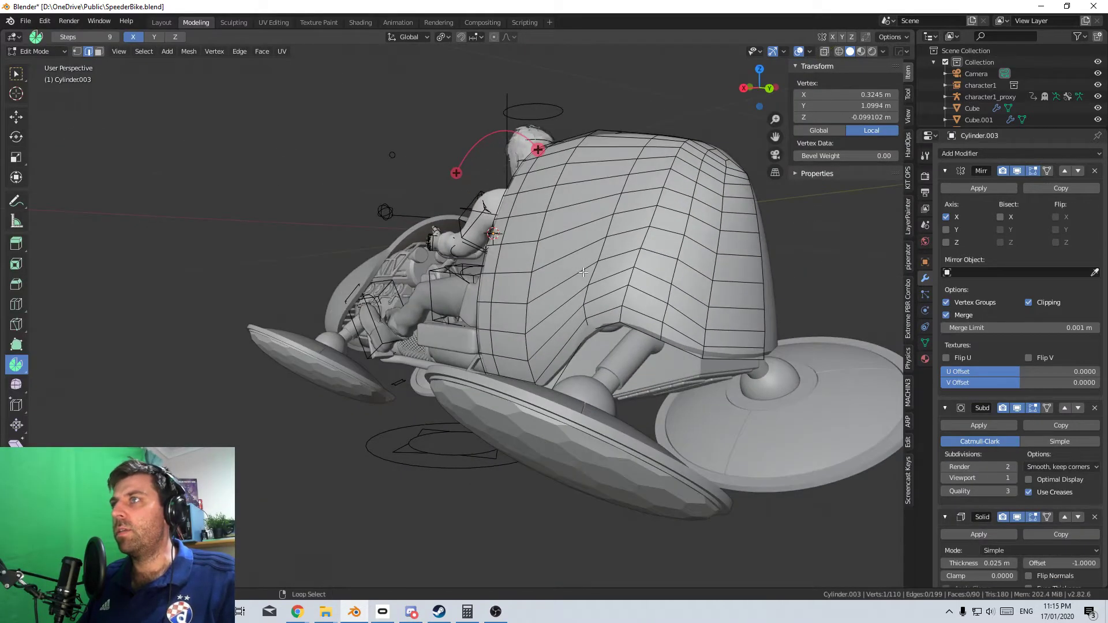
left_click(588, 274, "alt")
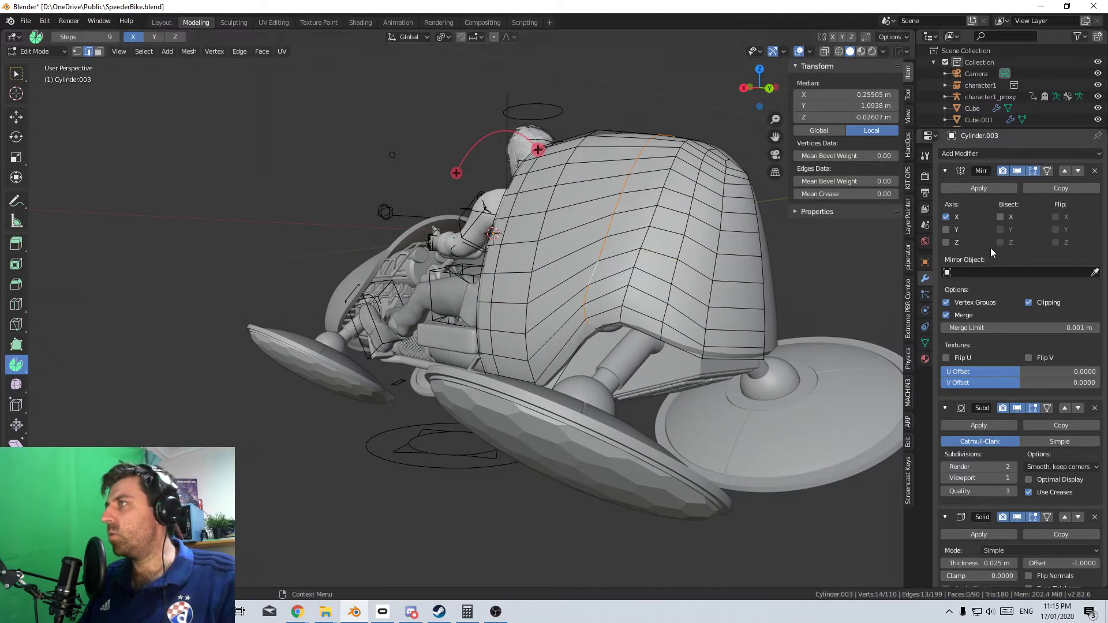
scroll(1008, 364, "down", 5)
key("Tab")
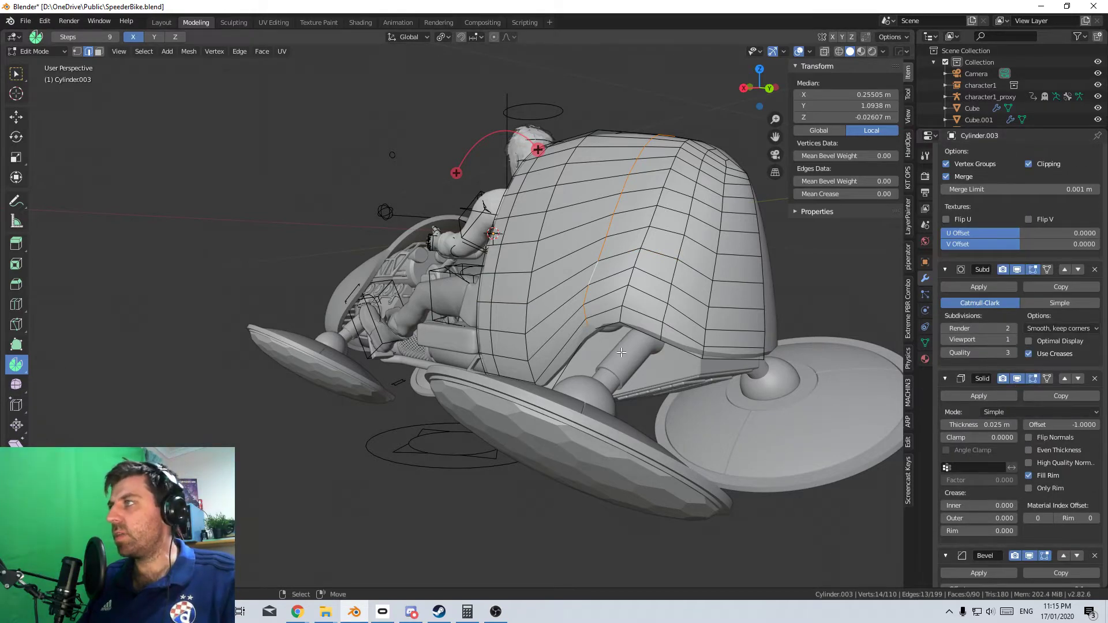
middle_click_drag(519, 312, 542, 315)
scroll(577, 377, "up", 8)
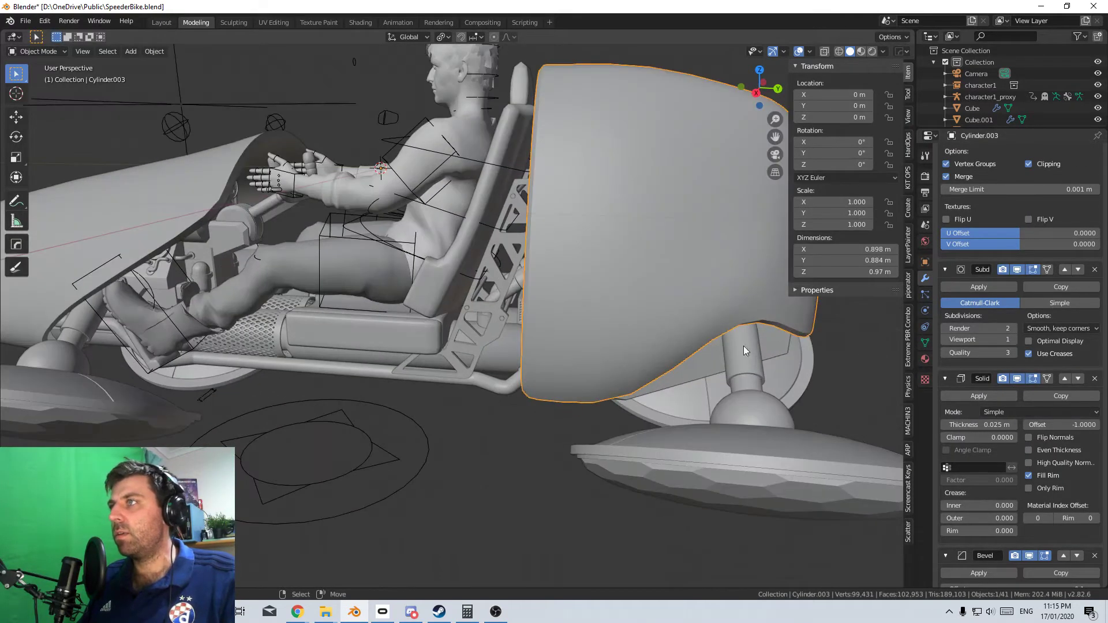
Examine the rear shell from behind and the side, review its modifiers, and compare its rim with the Bevel display off and on
middle_click_drag(717, 346, 516, 417)
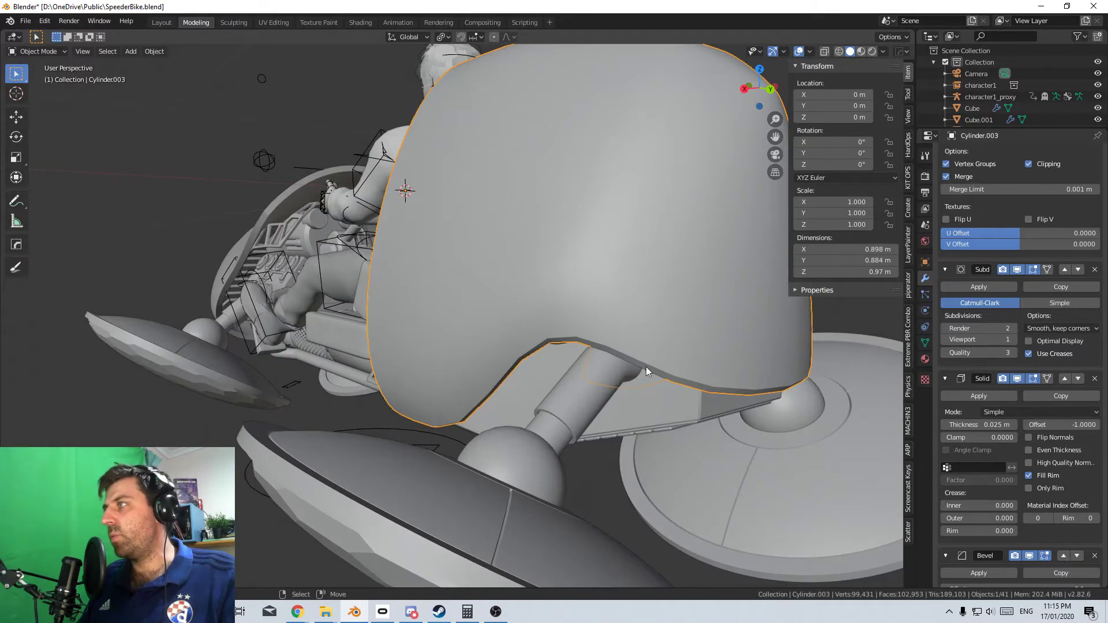
scroll(601, 363, "down", 5)
middle_click_drag(561, 358, 519, 345)
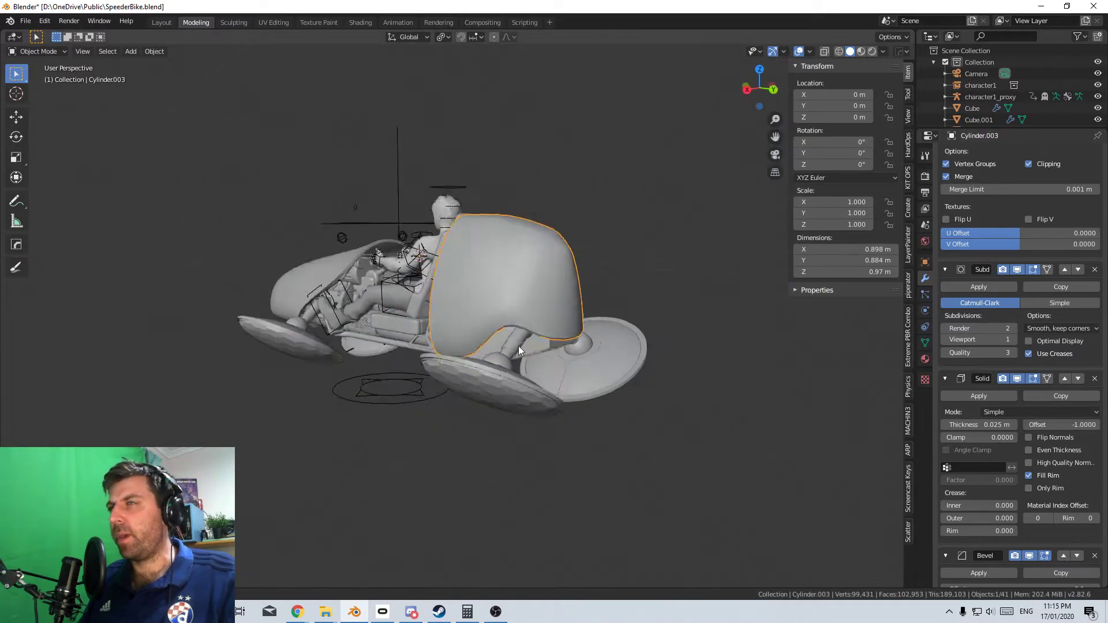
scroll(588, 345, "up", 5)
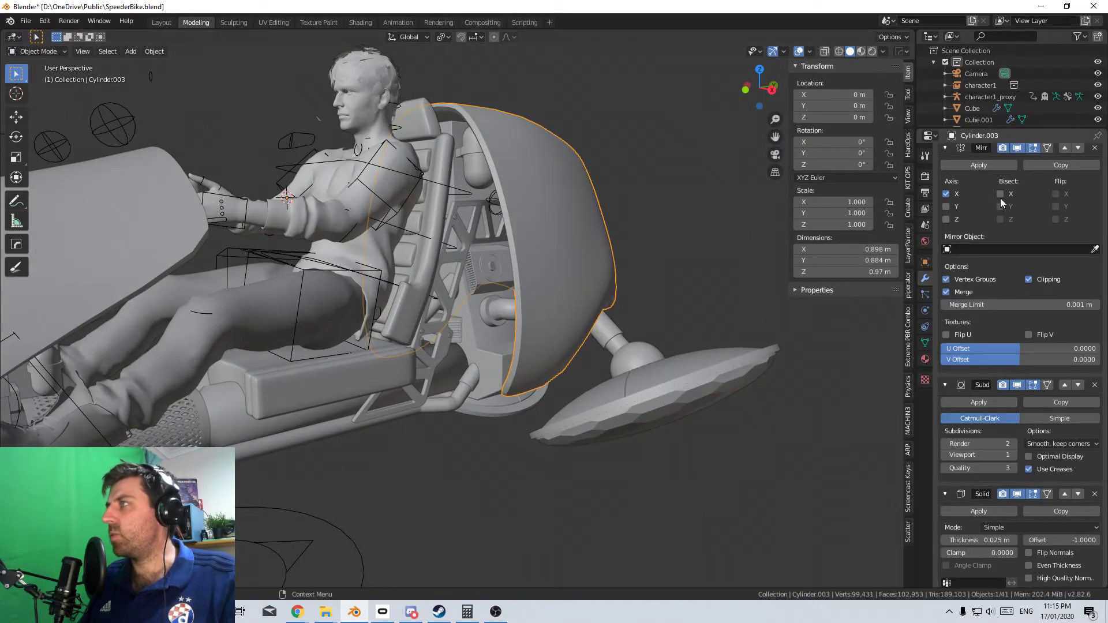
scroll(994, 445, "down", 1)
scroll(994, 442, "down", 4)
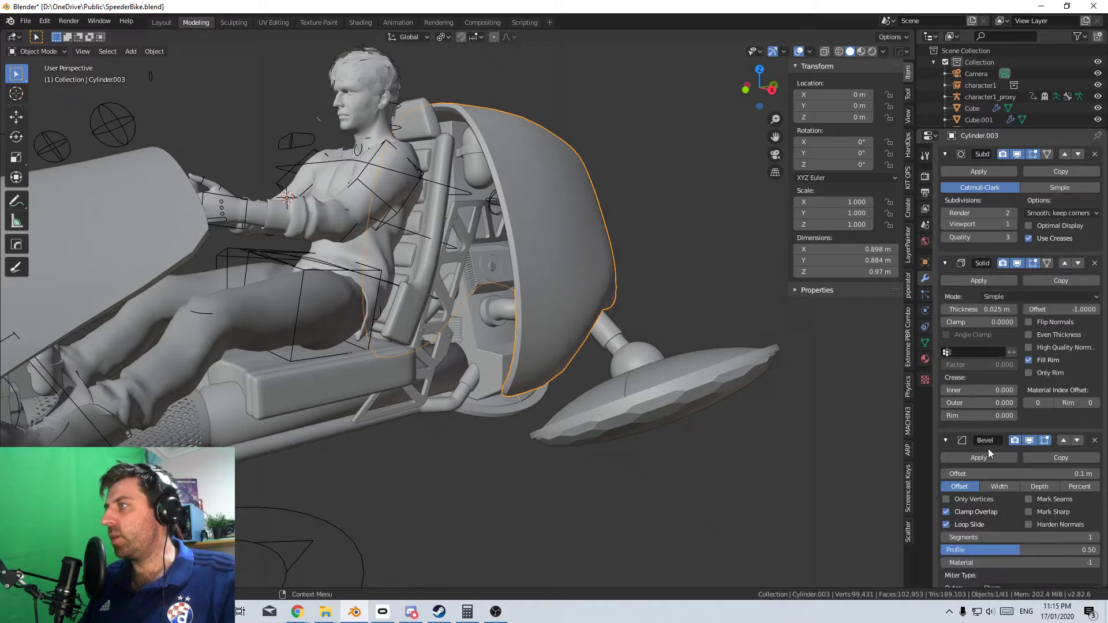
scroll(521, 386, "up", 5)
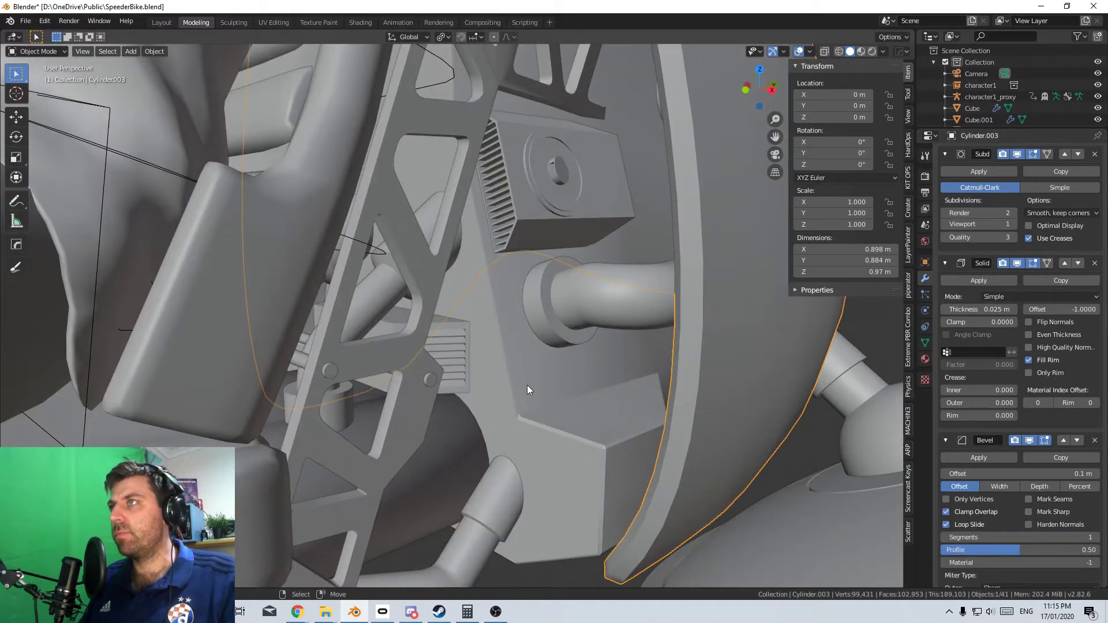
left_click(1019, 441)
left_click(1029, 441)
left_click(1030, 441)
left_click(1030, 441)
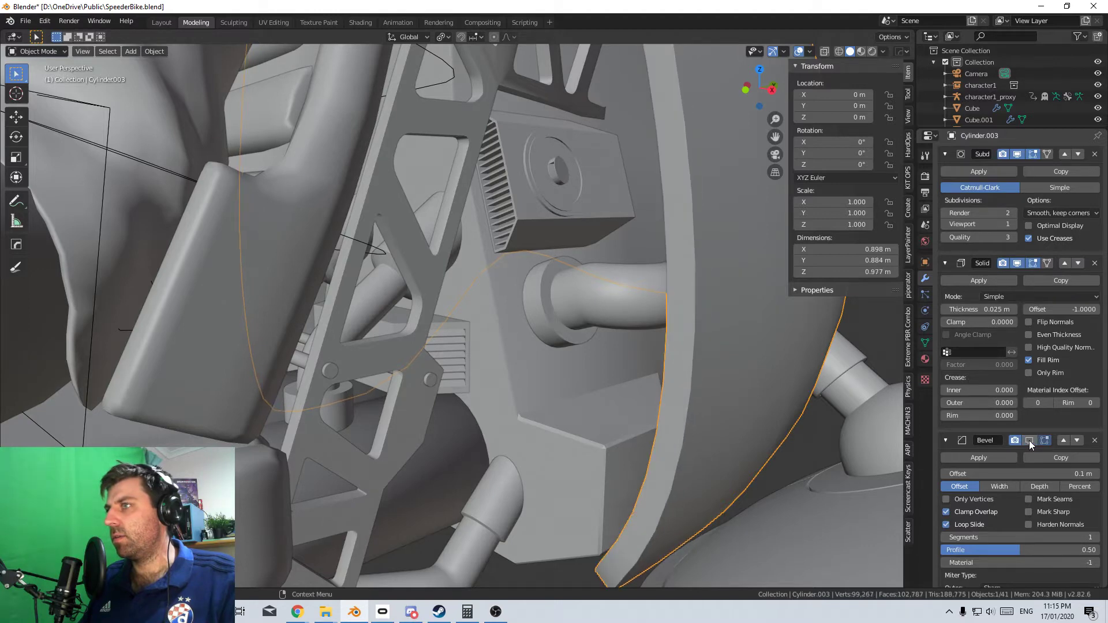
left_click(1030, 441)
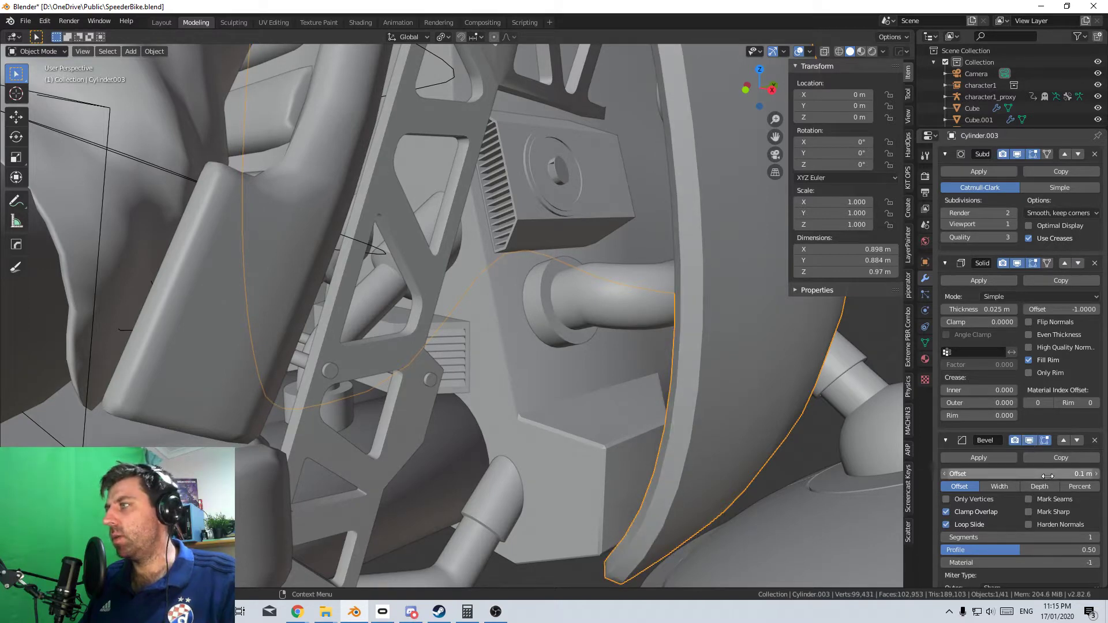
Set the offset of the rear shell's Bevel modifier to 0.002 m
mouse_move(1047, 476)
left_mouse_down()
mouse_move(1016, 476)
mouse_move(1047, 476)
left_mouse_up()
left_click(1096, 473)
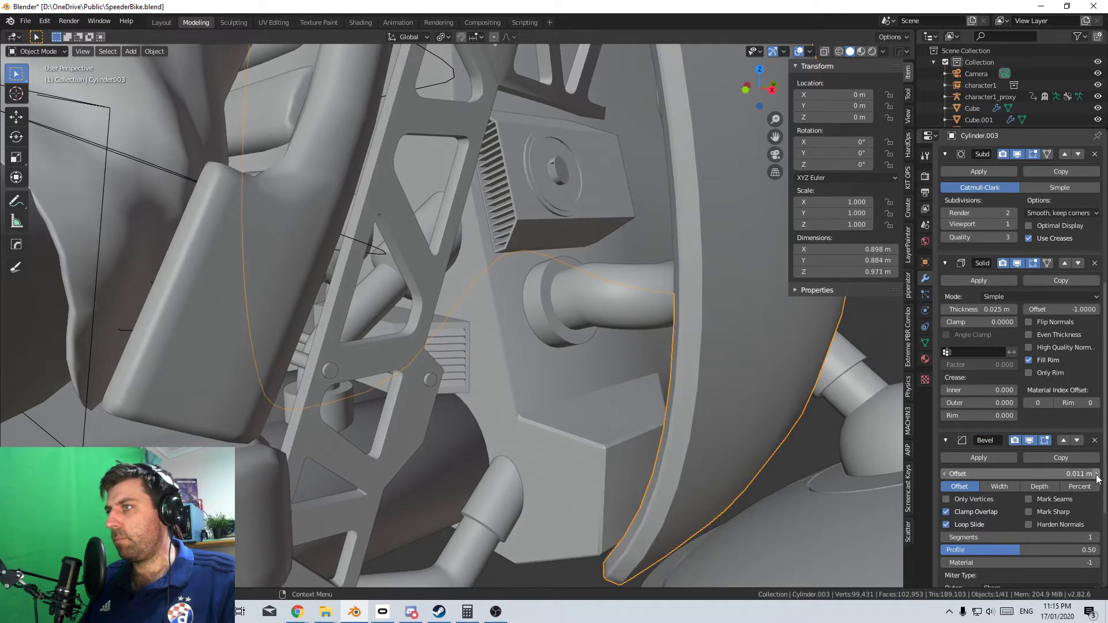
left_click(1078, 474)
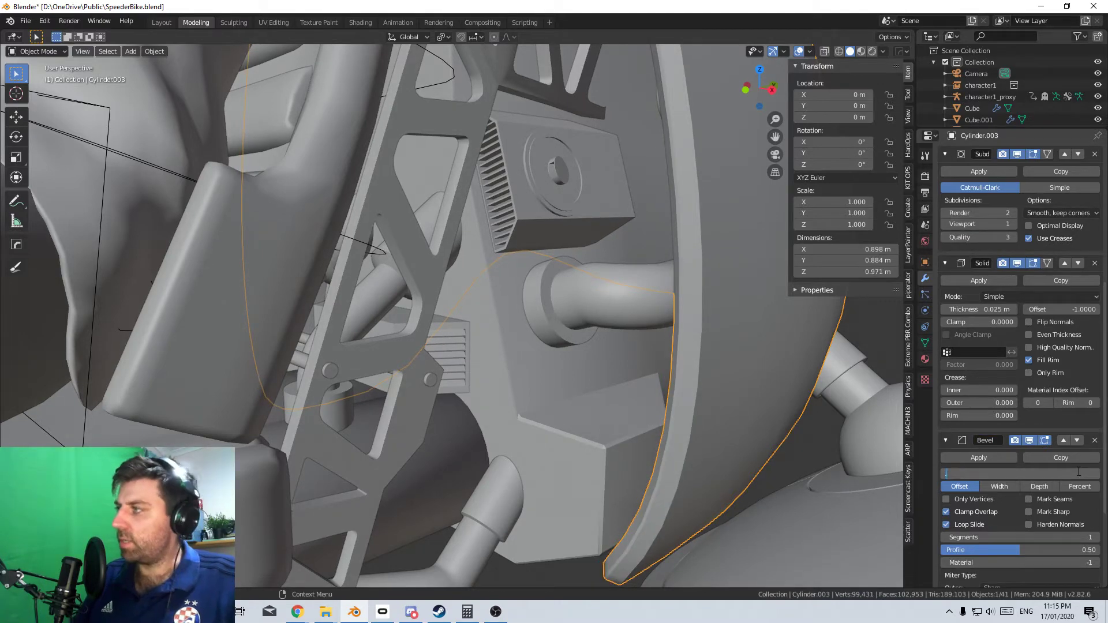
key("Return")
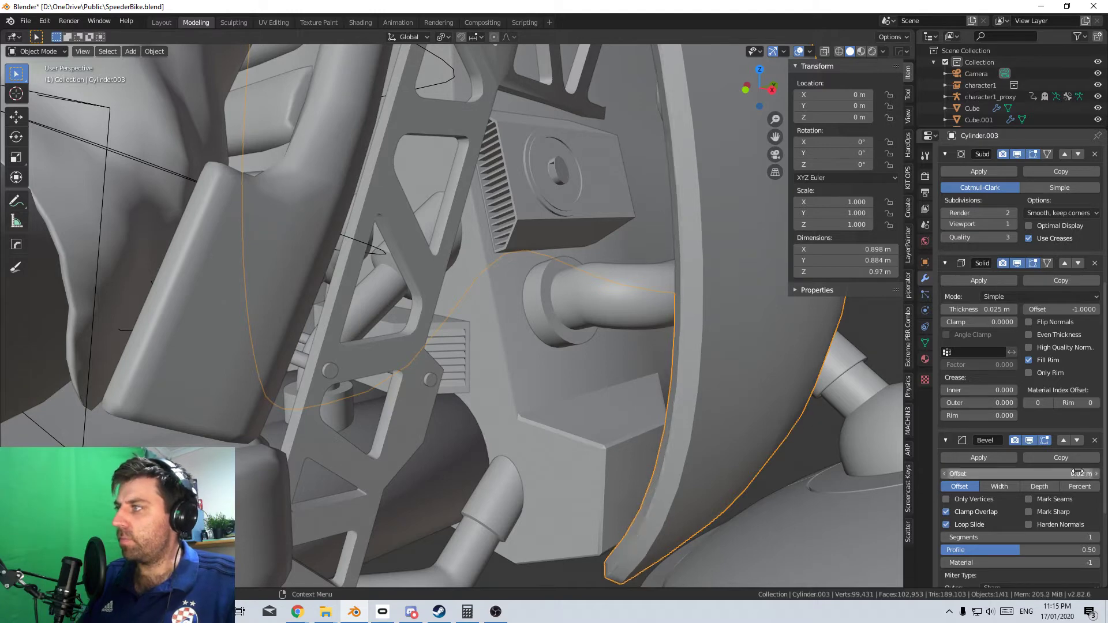
left_click(1077, 473)
type(".002")
key("Return")
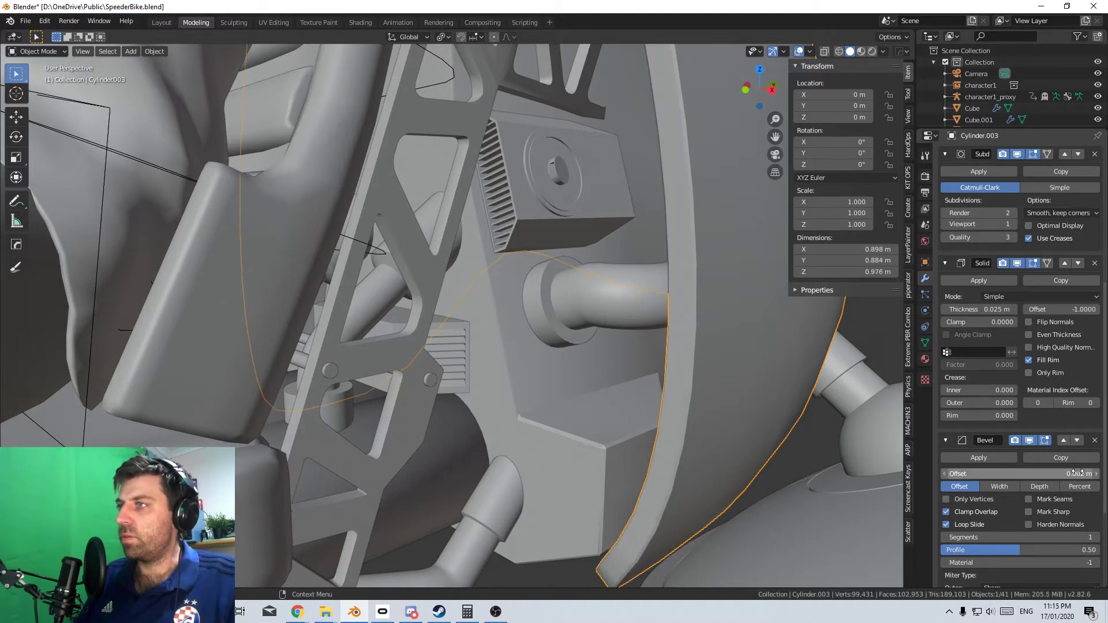
Select the speeder bike's front shell around the rider's legs
key("KP_Decimal")
middle_click_drag(626, 430, 489, 435)
scroll(438, 413, "up", 2)
scroll(490, 435, "down", 3)
middle_click_drag(346, 381, 491, 431, "shift")
scroll(491, 430, "up", 5)
left_click(559, 401)
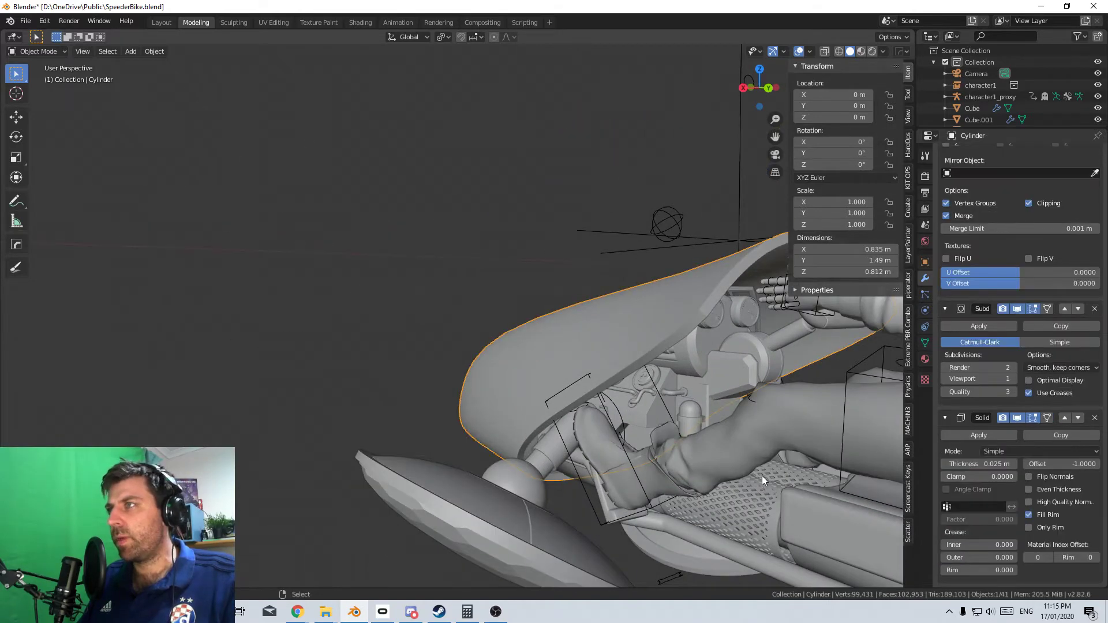
Examine the whole speeder bike from the side, from underneath and from the front
middle_click_drag(761, 475, 971, 456)
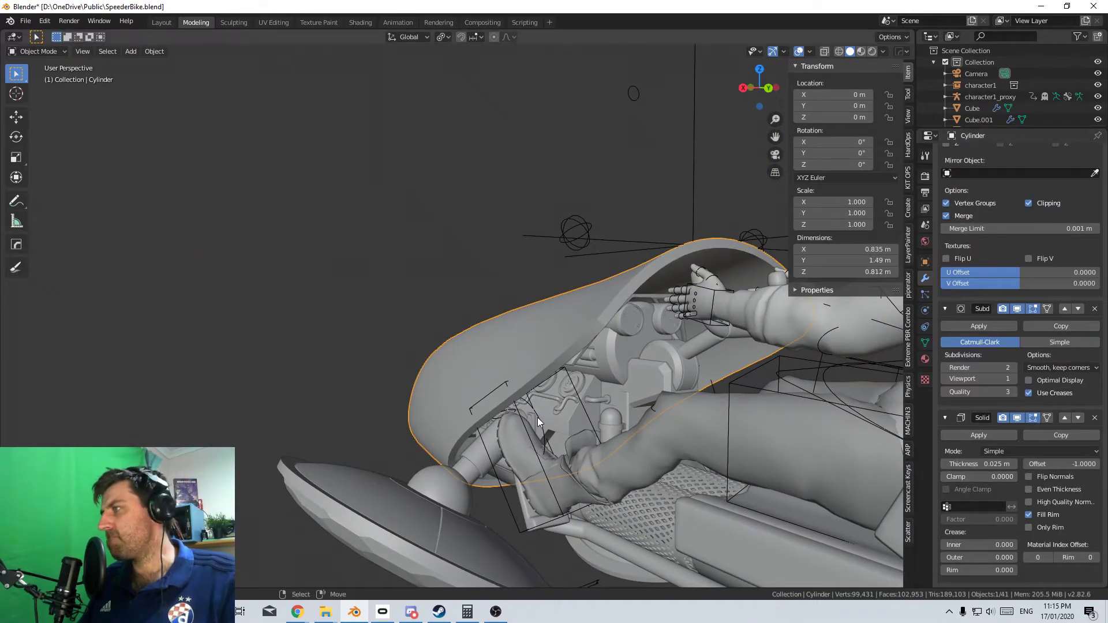
scroll(538, 417, "down", 3)
middle_click_drag(557, 354, 625, 425)
scroll(682, 489, "down", 3)
middle_click_drag(682, 489, 594, 420)
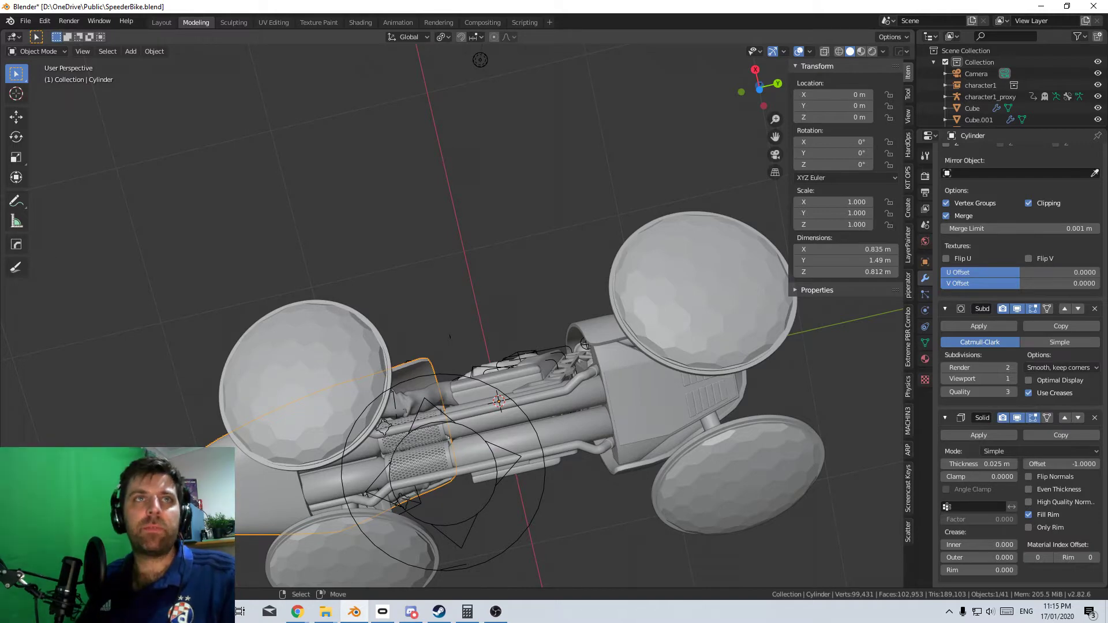
middle_click_drag(764, 383, 715, 426)
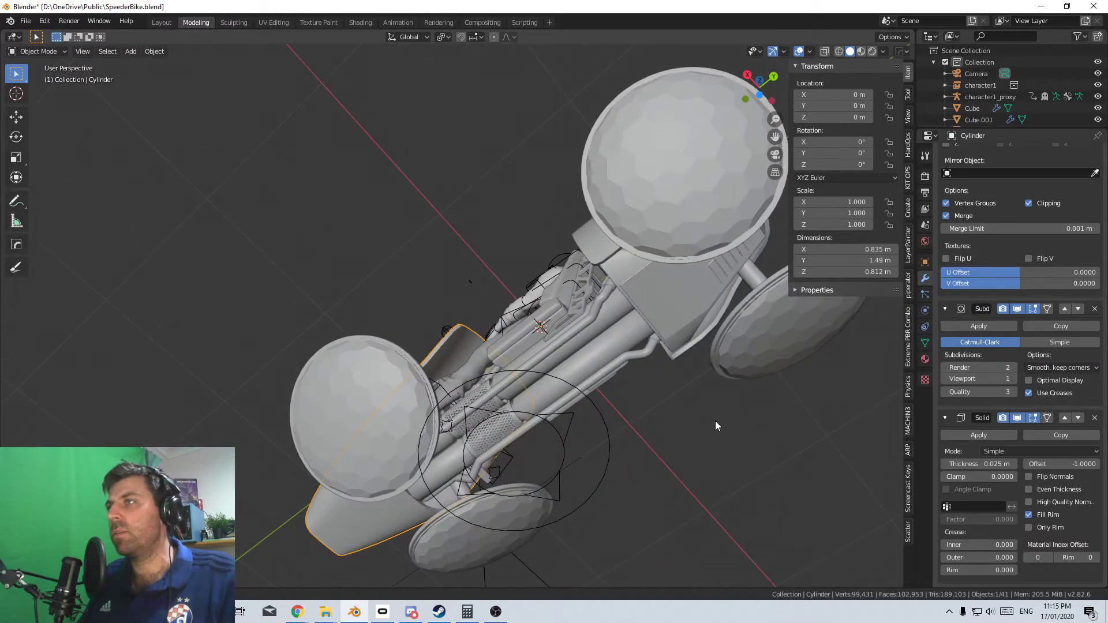
middle_click_drag(516, 394, 366, 341)
scroll(490, 425, "up", 3)
scroll(548, 378, "down", 3)
middle_click_drag(547, 379, 357, 351)
scroll(292, 369, "down", 4)
scroll(292, 369, "down", 3)
scroll(362, 350, "up", 4)
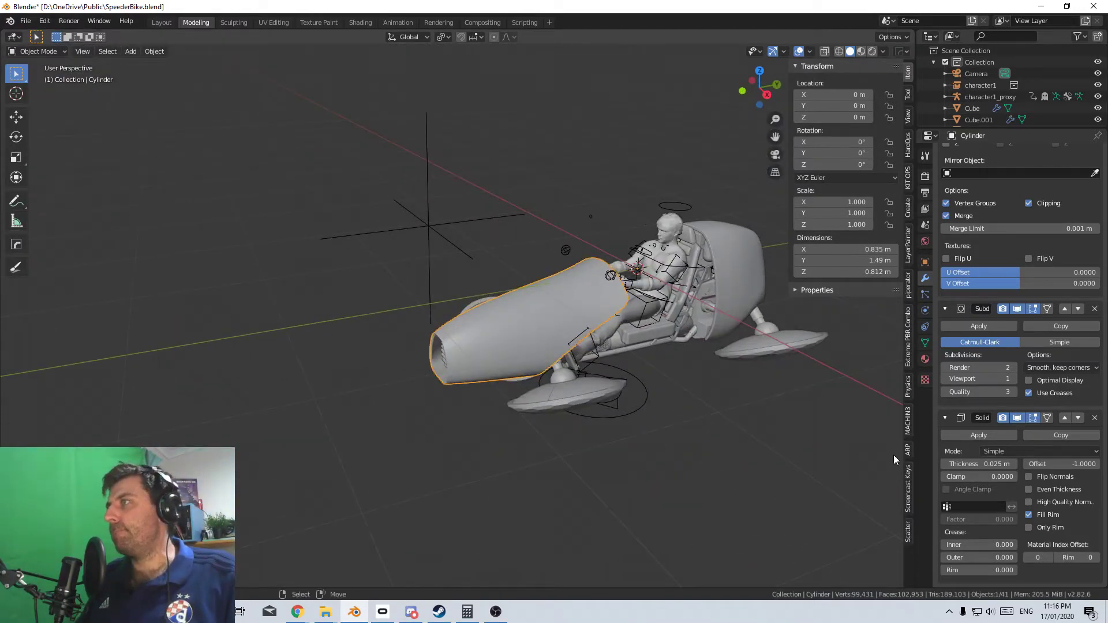
Remove the Metal02 material from the front shell and give it a new material named Shell
middle_click_drag(895, 458, 846, 465, "shift")
left_click(927, 358)
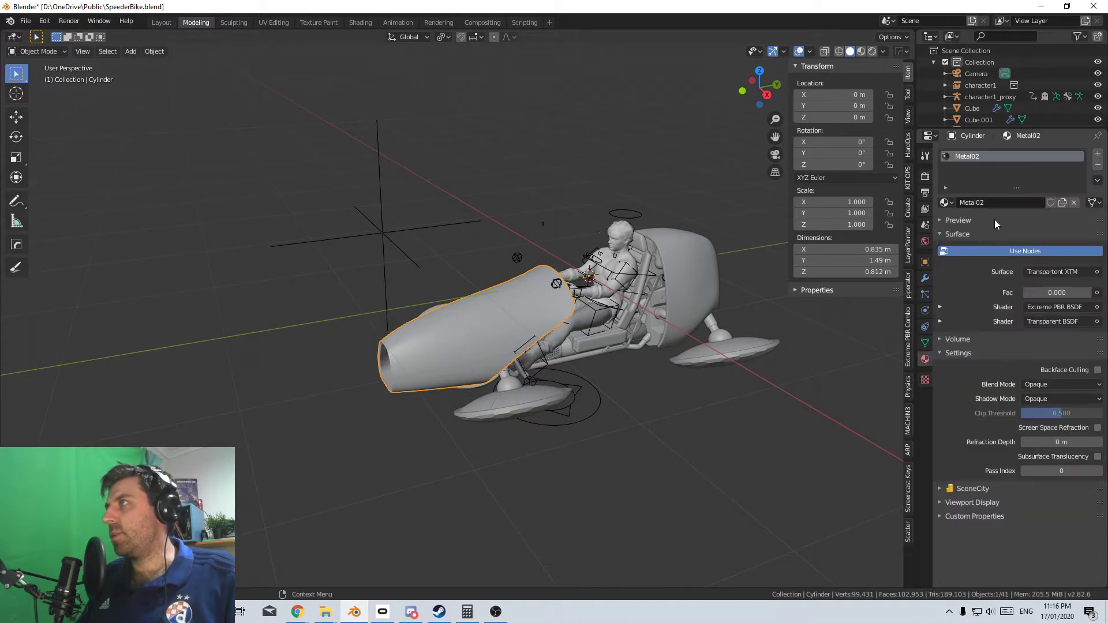
left_click(1099, 165)
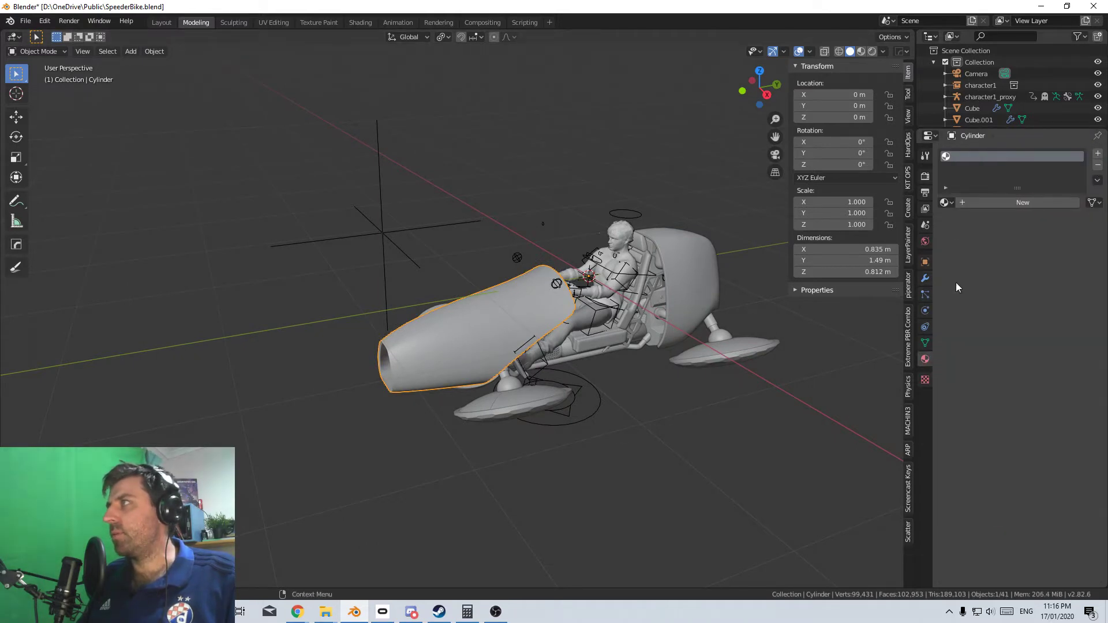
left_click(1013, 204)
double_click(1012, 203)
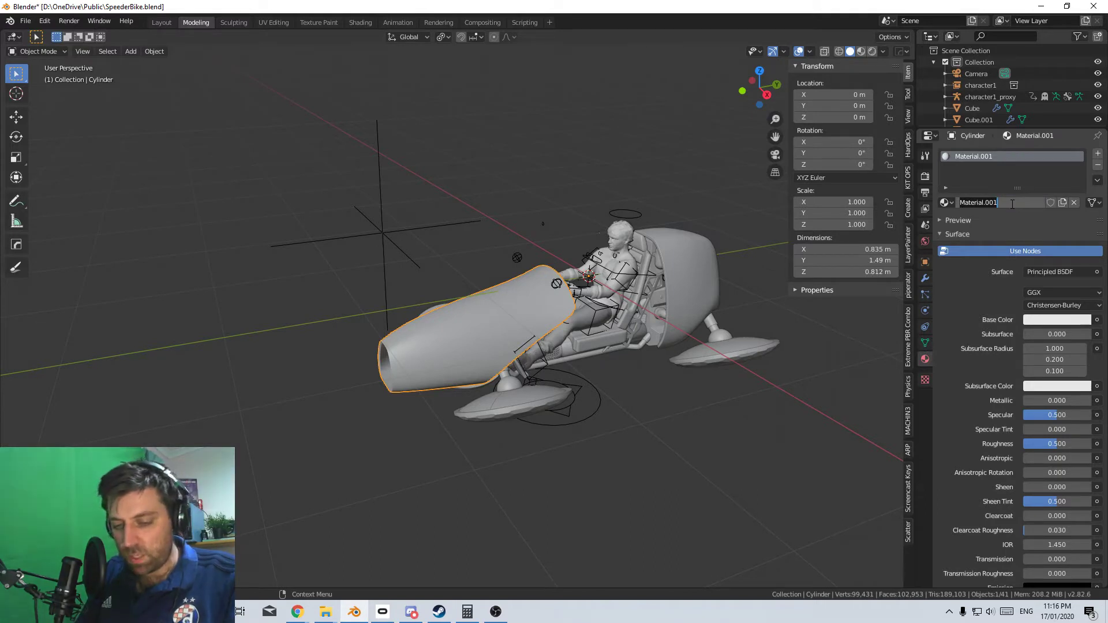
type("Shell")
key("Return")
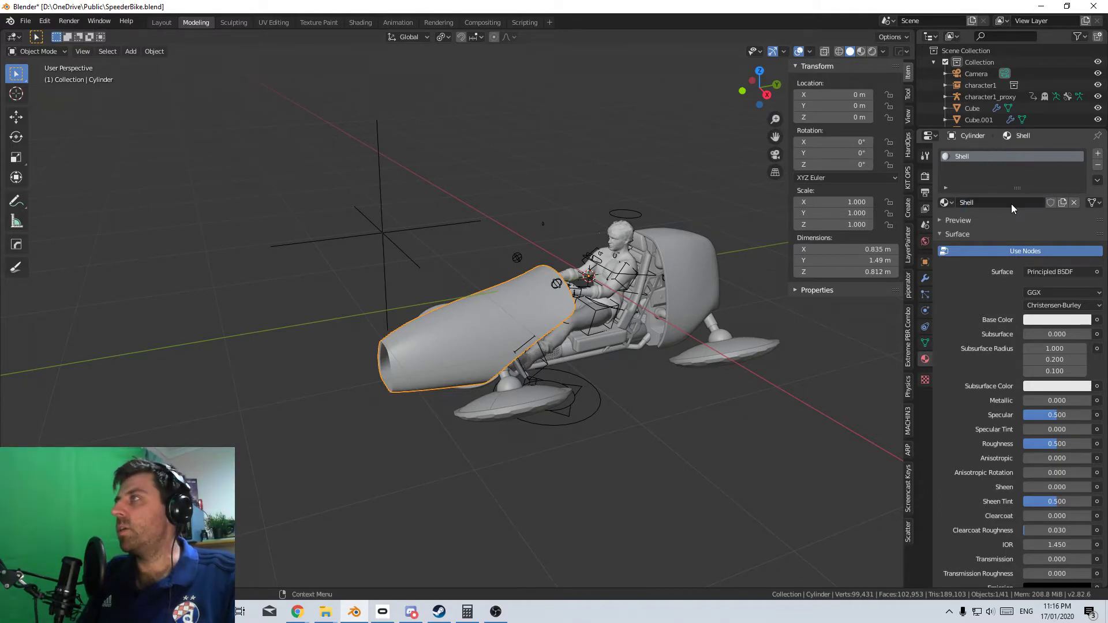
Switch to the Shading workspace and set the Base Color of the Shell material to a medium blue
left_click(363, 22)
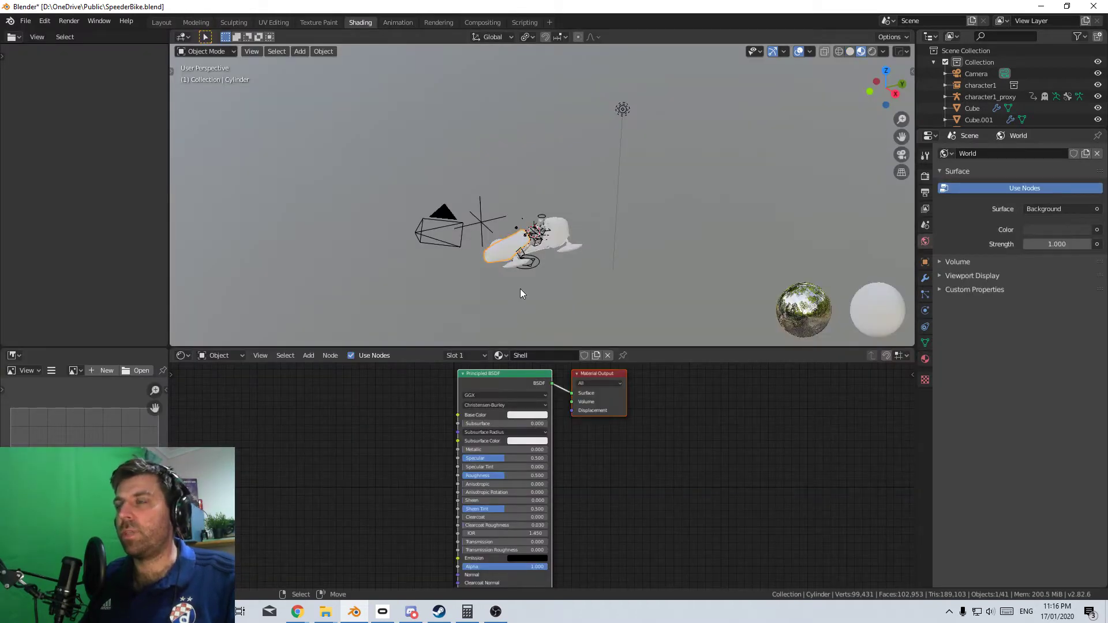
scroll(569, 295, "up", 11)
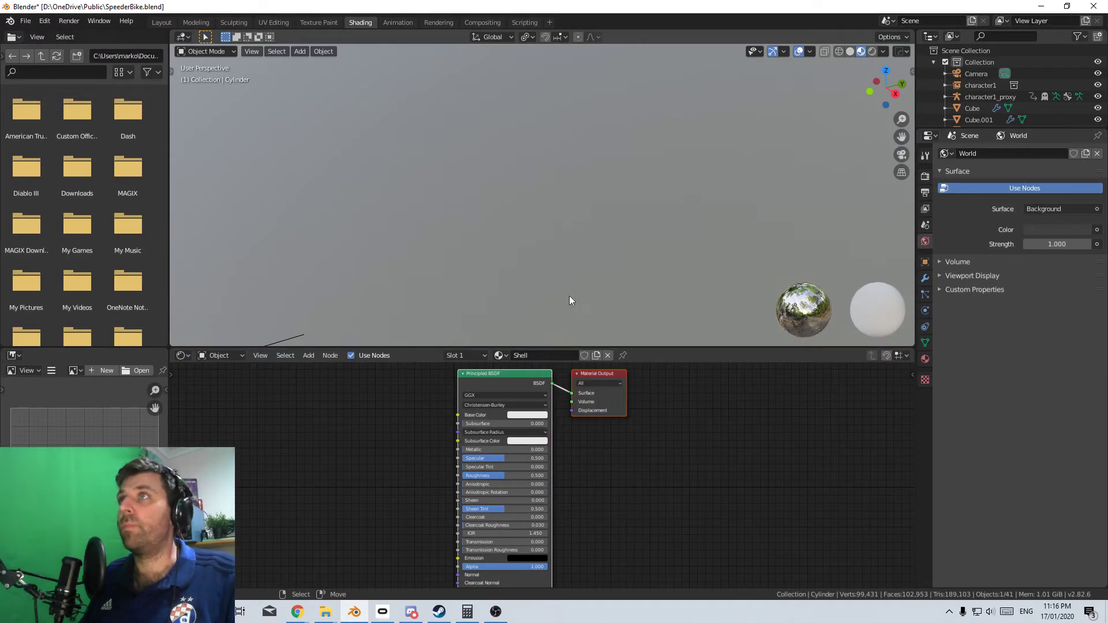
scroll(568, 295, "down", 10)
middle_click_drag(561, 298, 618, 209, "shift")
scroll(589, 257, "up", 10)
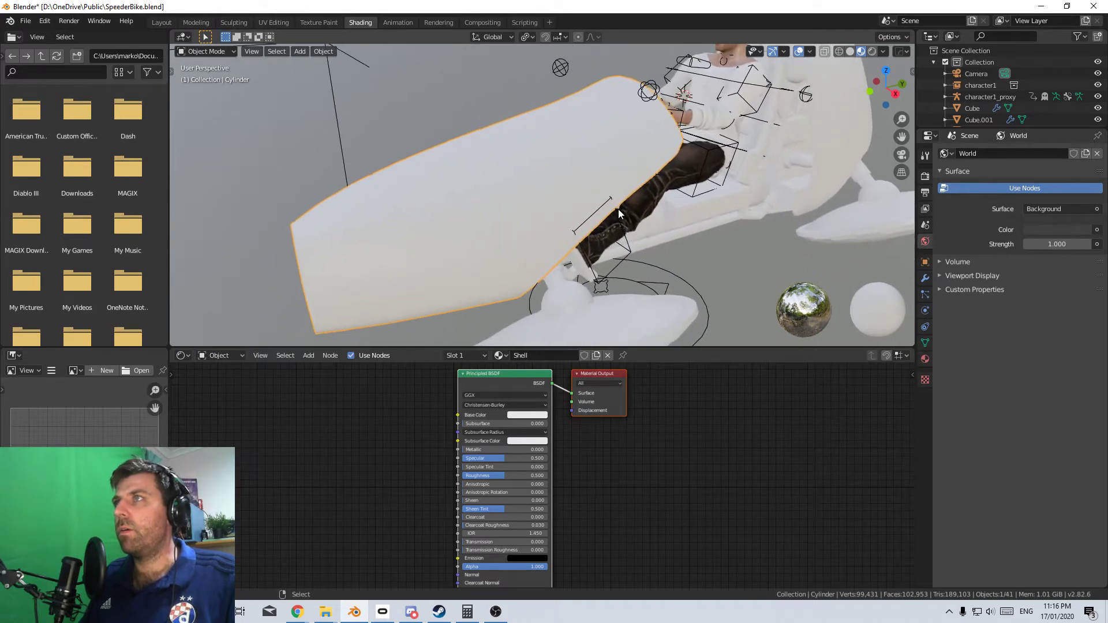
scroll(623, 218, "down", 3)
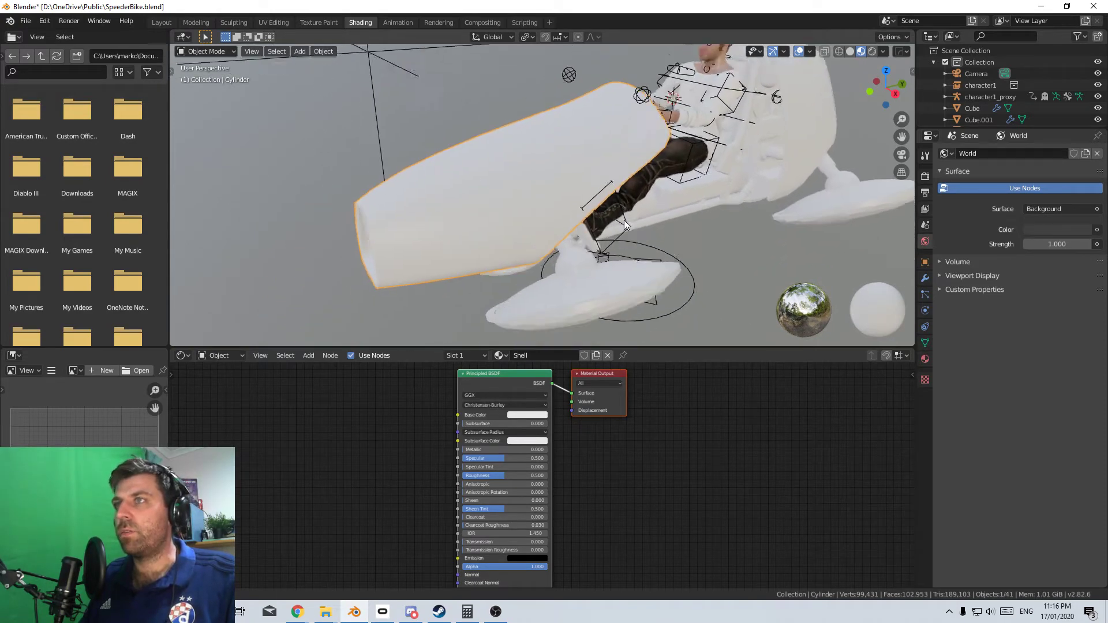
left_click(521, 414)
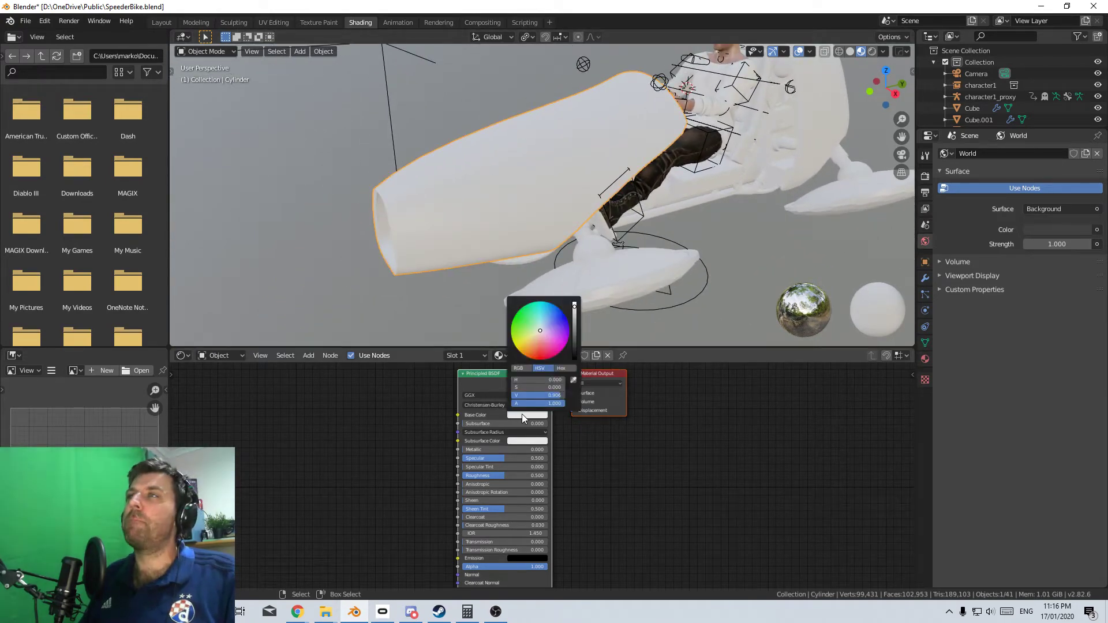
mouse_move(559, 312)
left_mouse_down()
mouse_move(542, 307)
mouse_move(548, 321)
mouse_move(552, 308)
left_mouse_up()
Set the Shell material's Metallic to 0.614, Specular to 0.327 and Roughness to 0.559
scroll(417, 290, "down", 5)
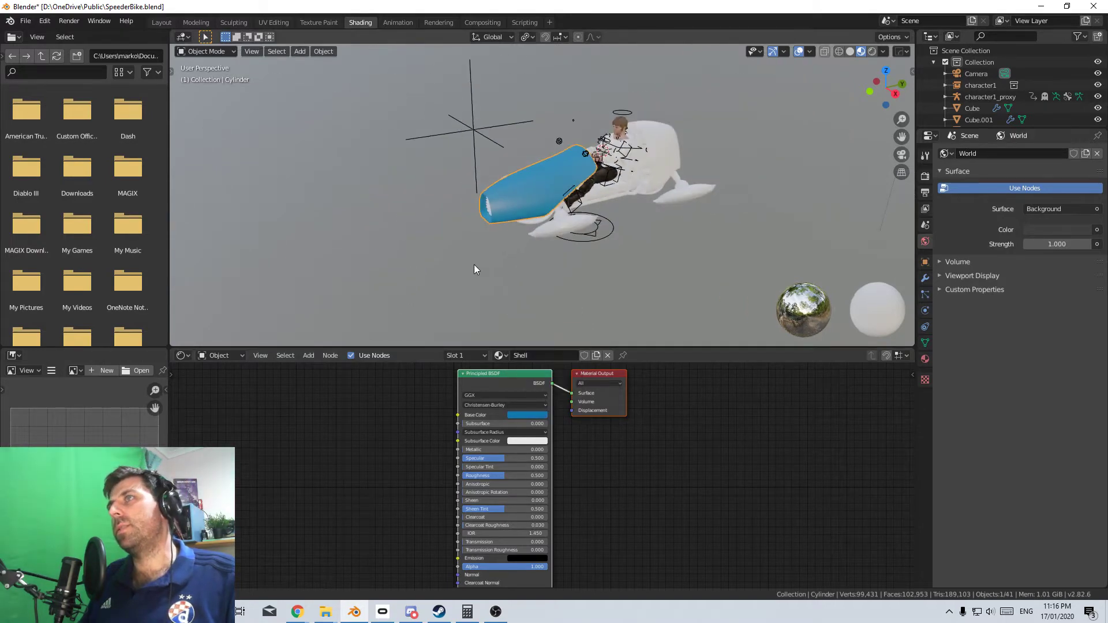
middle_click_drag(473, 265, 519, 267)
scroll(561, 265, "up", 5)
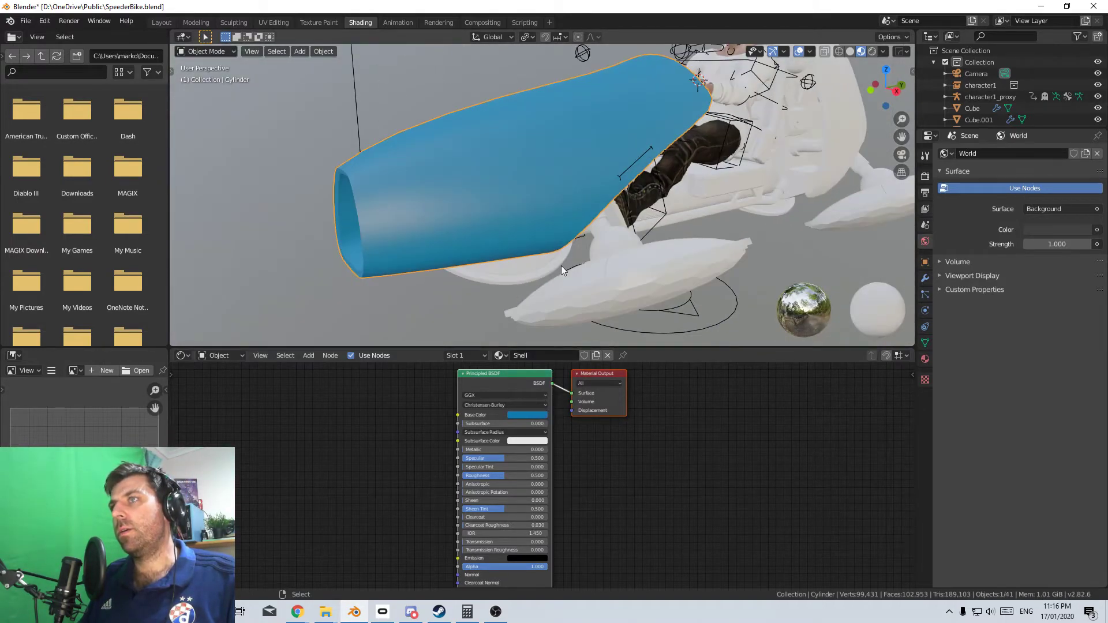
middle_click_drag(456, 293, 399, 237, "shift")
left_click_drag(471, 450, 515, 450)
scroll(451, 307, "down", 5)
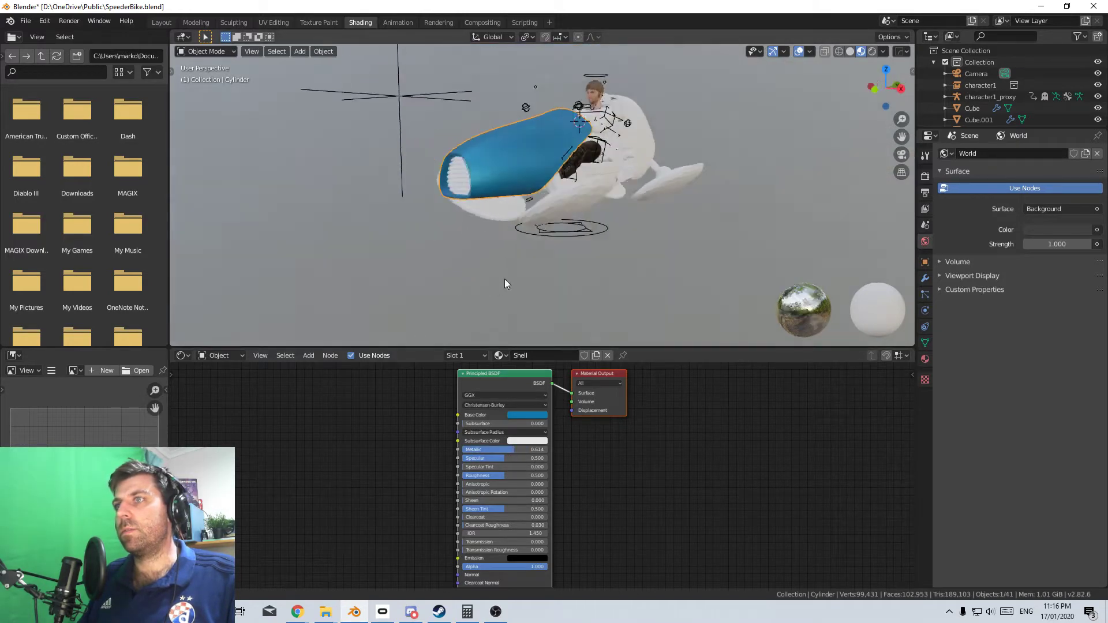
middle_click_drag(504, 279, 479, 275)
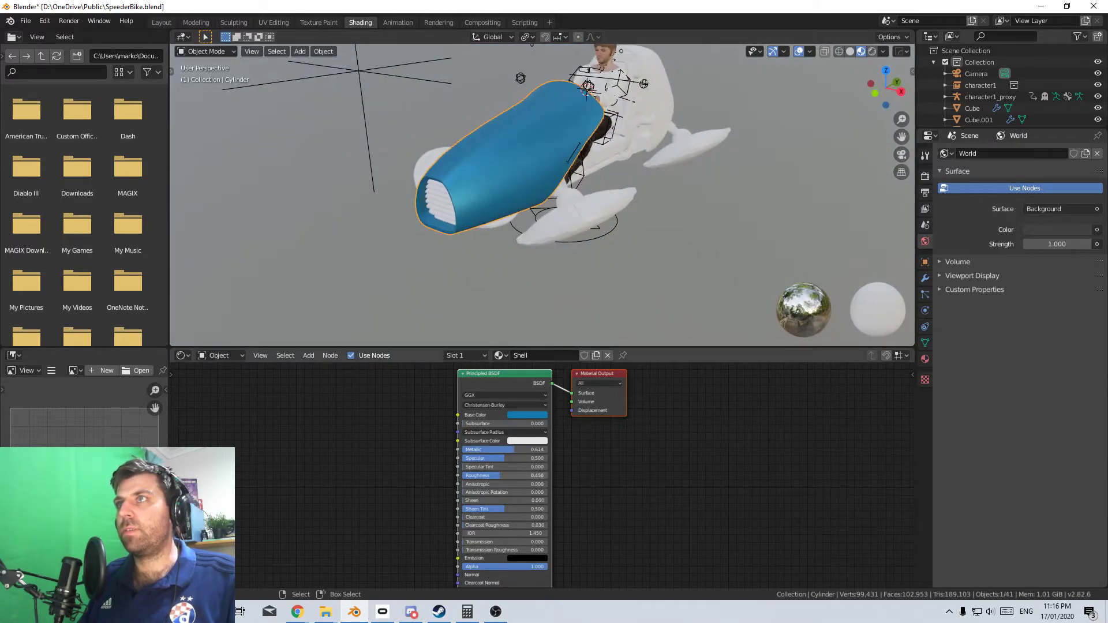
mouse_move(499, 475)
left_mouse_down()
mouse_move(525, 475)
mouse_move(490, 458)
left_mouse_up()
scroll(478, 260, "down", 3)
scroll(544, 339, "up", 5)
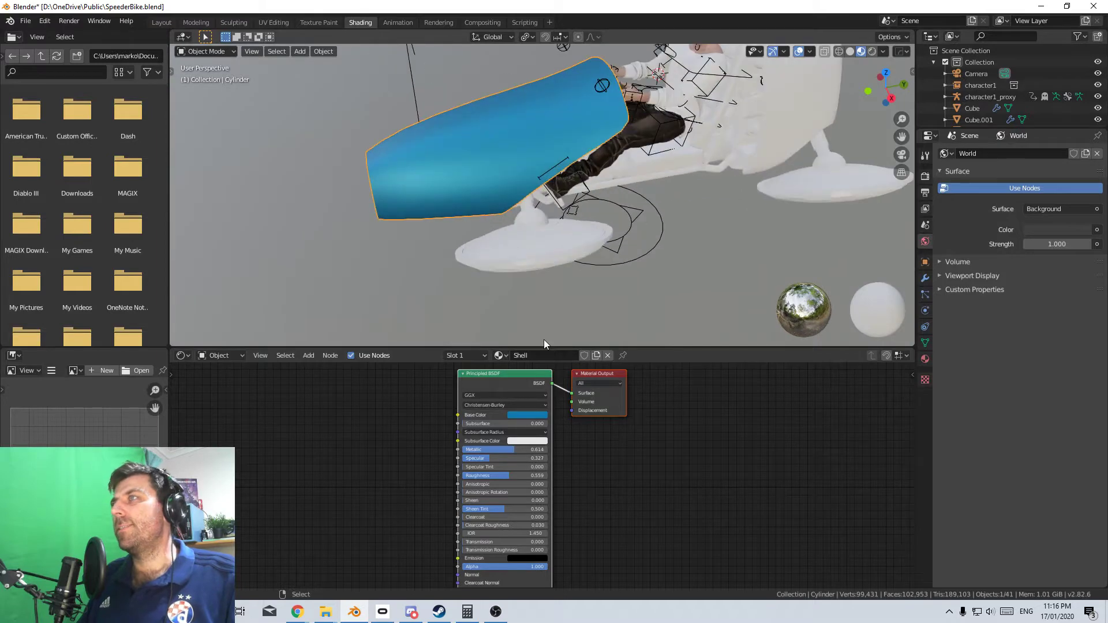
Assign the existing Shell material to the rear shell
middle_click_drag(544, 339, 635, 217)
left_click(673, 168)
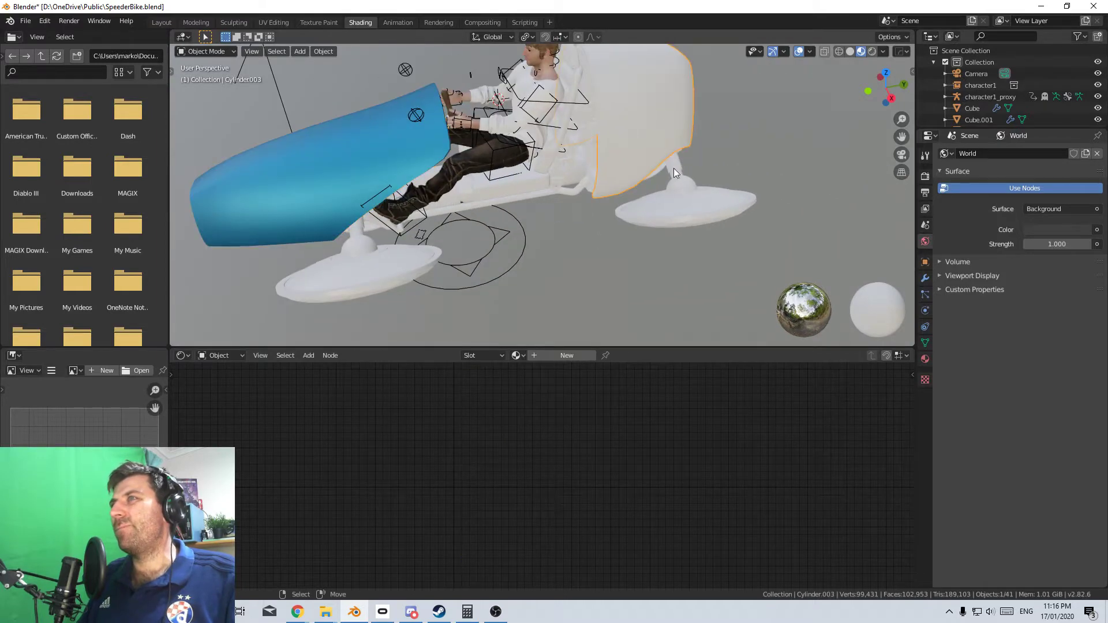
left_click(926, 359)
left_click(945, 203)
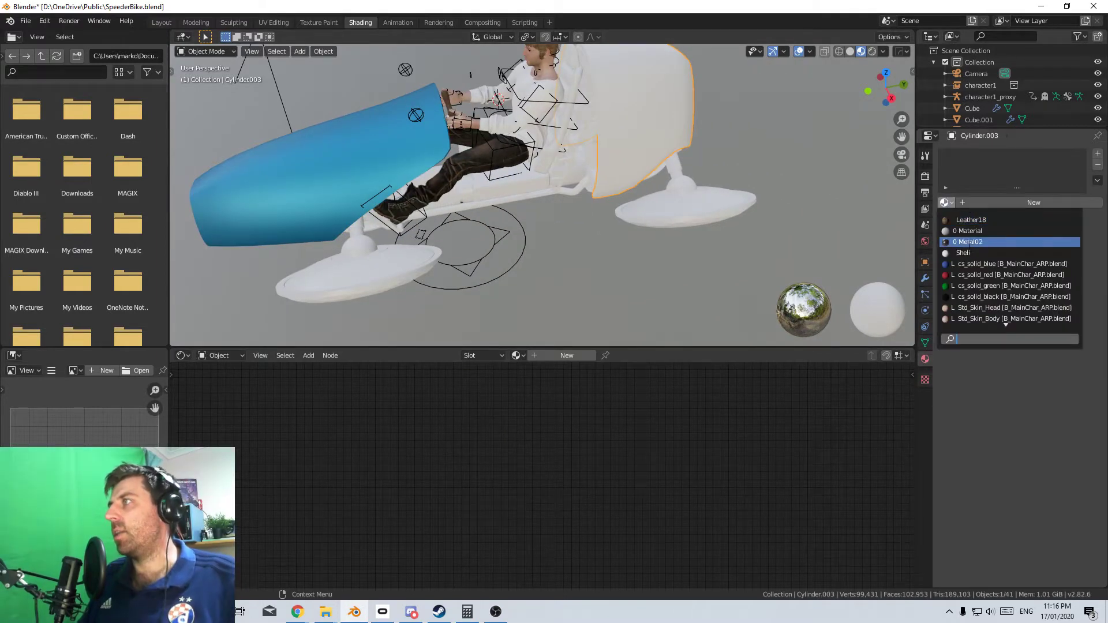
scroll(969, 242, "down", 7)
scroll(972, 249, "up", 10)
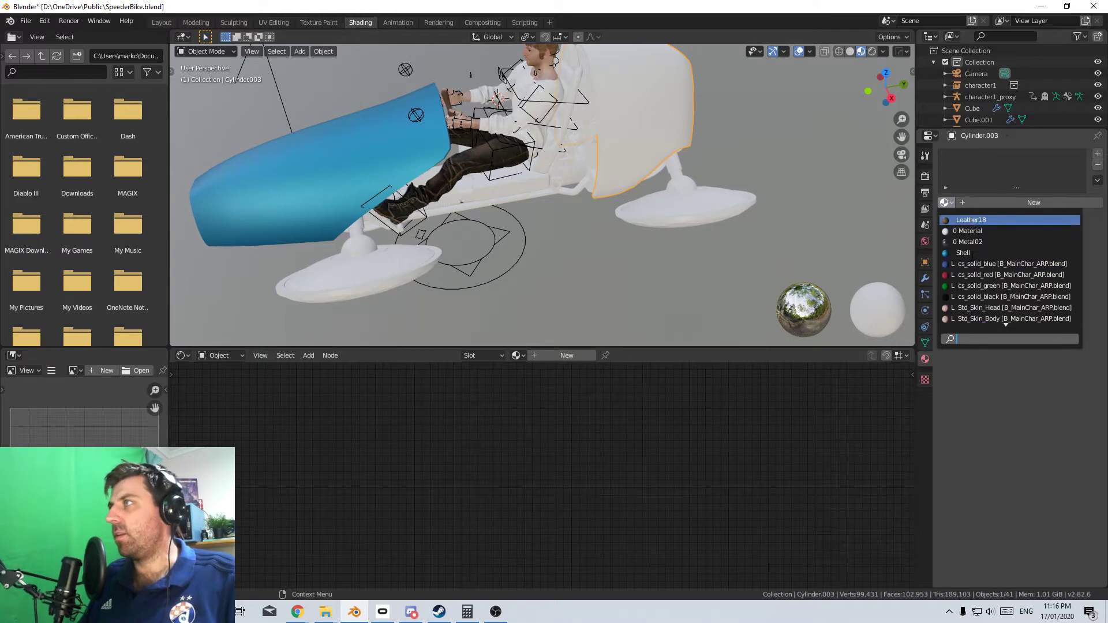
key("Return")
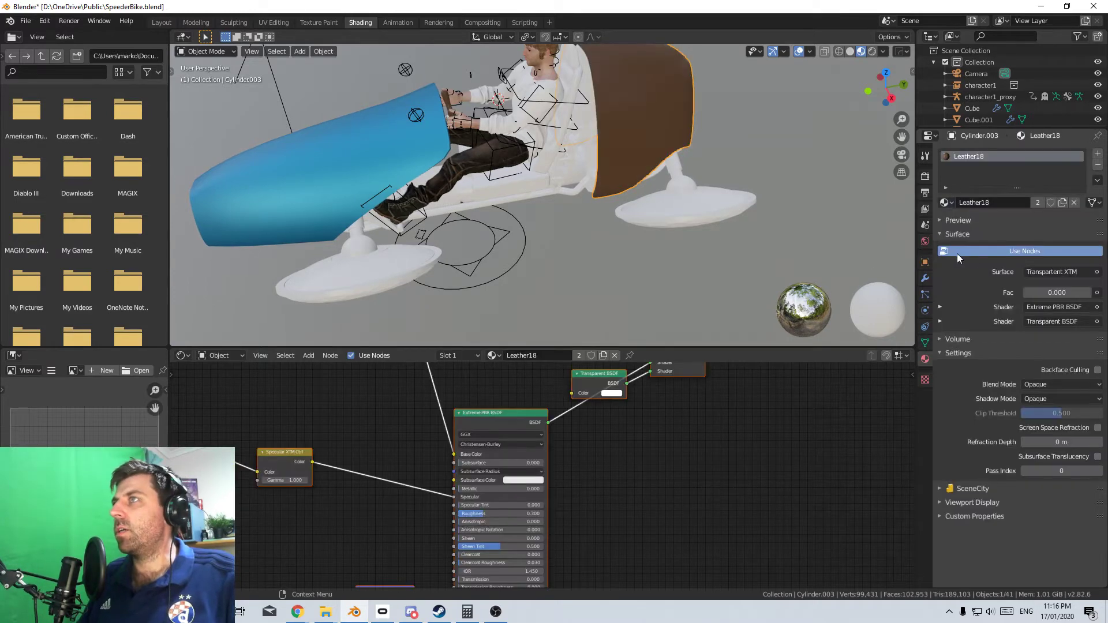
left_click(945, 202)
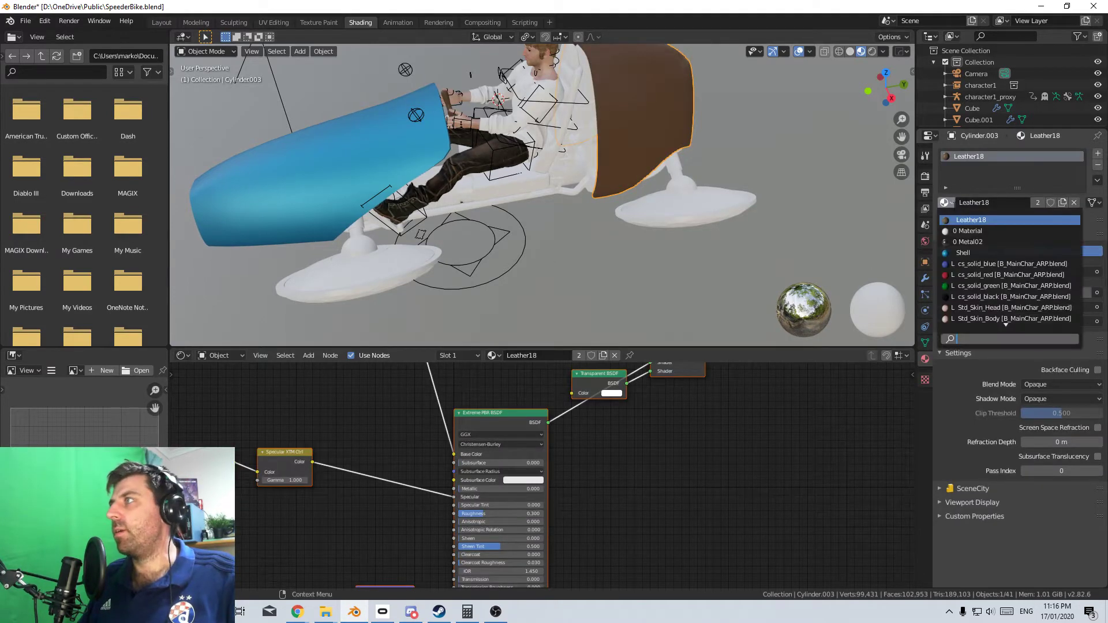
left_click(981, 252)
Enter Edit Mode on the hover discs and select all linked geometry of the inner disc surface inside the rim
middle_click_drag(667, 254, 683, 125)
left_click(683, 124)
middle_click_drag(617, 105, 483, 188)
key("Tab")
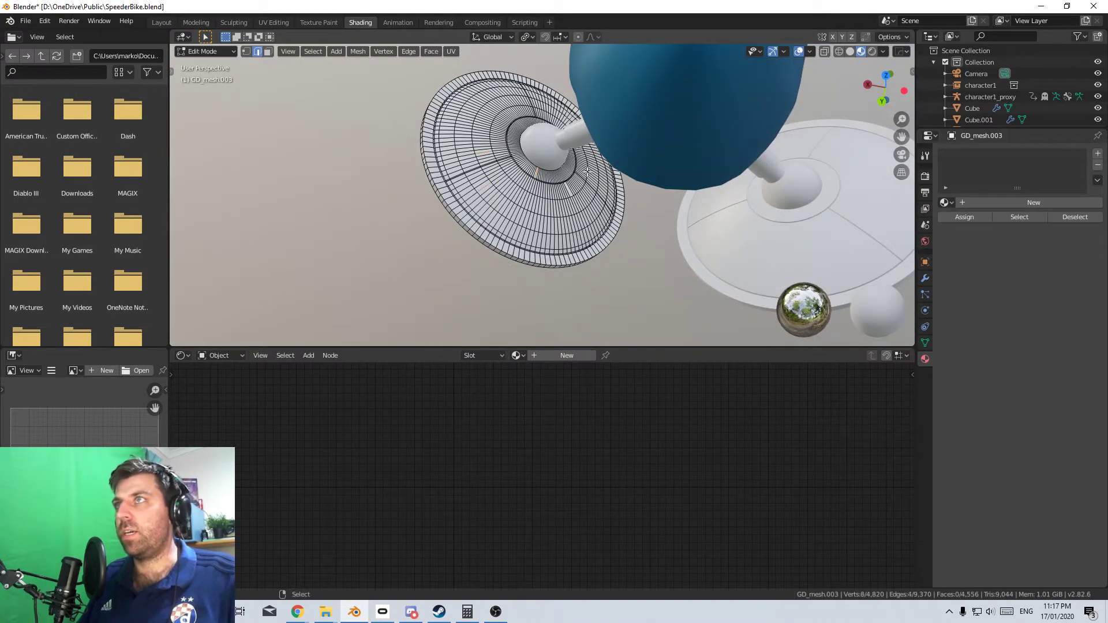
key("ctrl+l")
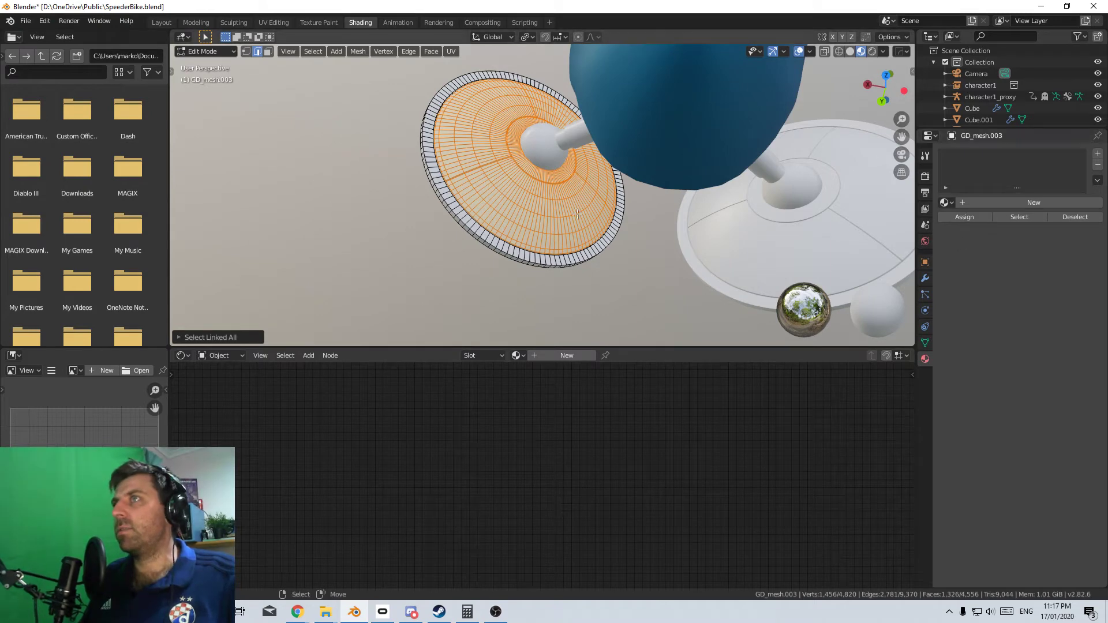
left_click(519, 195)
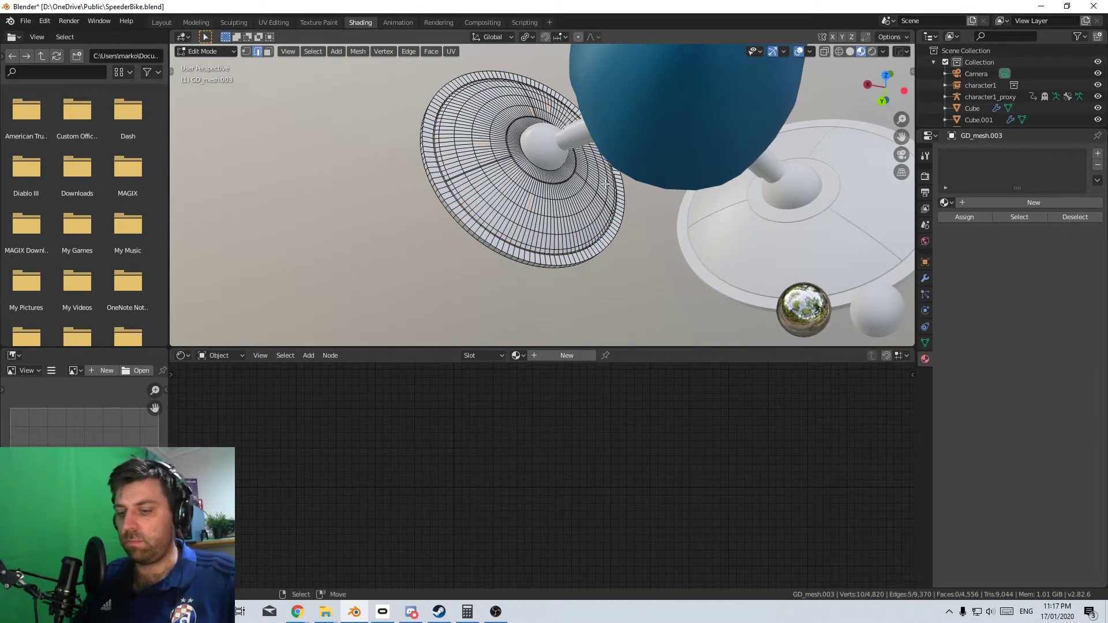
key("ctrl+l")
key("ctrl+z")
key("ctrl+z")
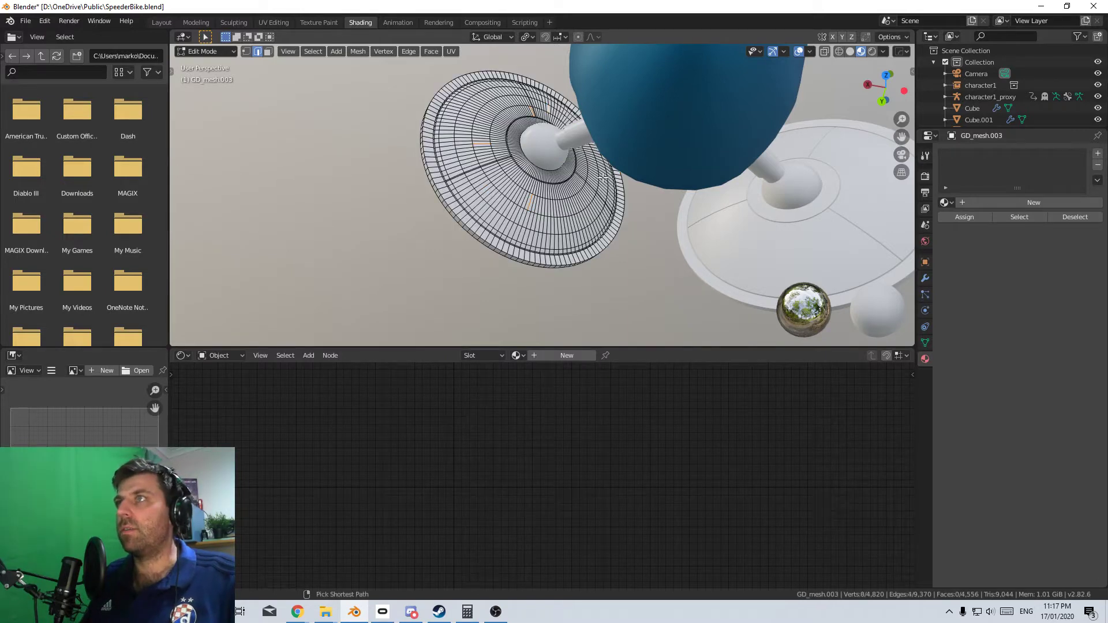
key("ctrl+l")
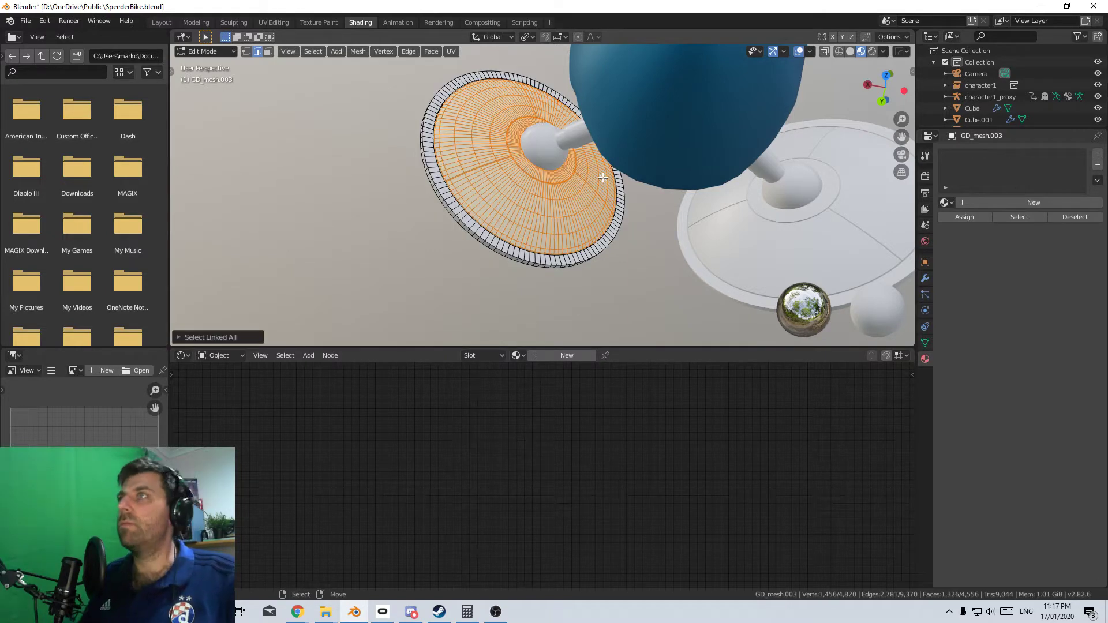
scroll(606, 181, "up", 5)
scroll(582, 261, "down", 3)
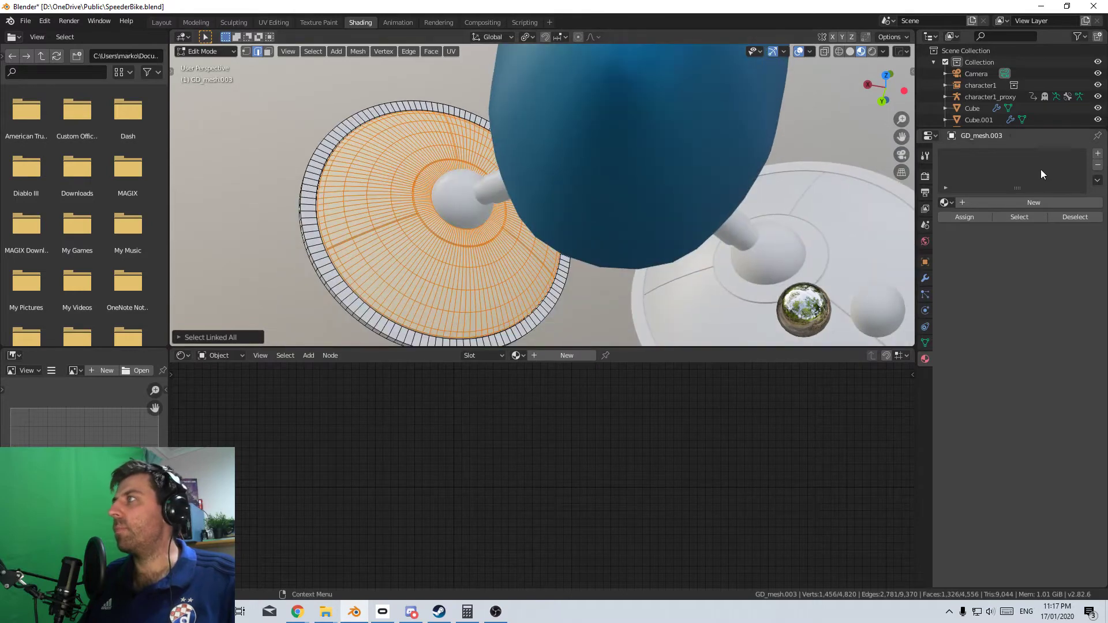
Add two material slots to the hover discs, then add Metal01 from the Extreme PBR library in the Layout workspace with Material Preview shading
left_click(1098, 154)
left_click(1098, 153)
left_click(945, 226)
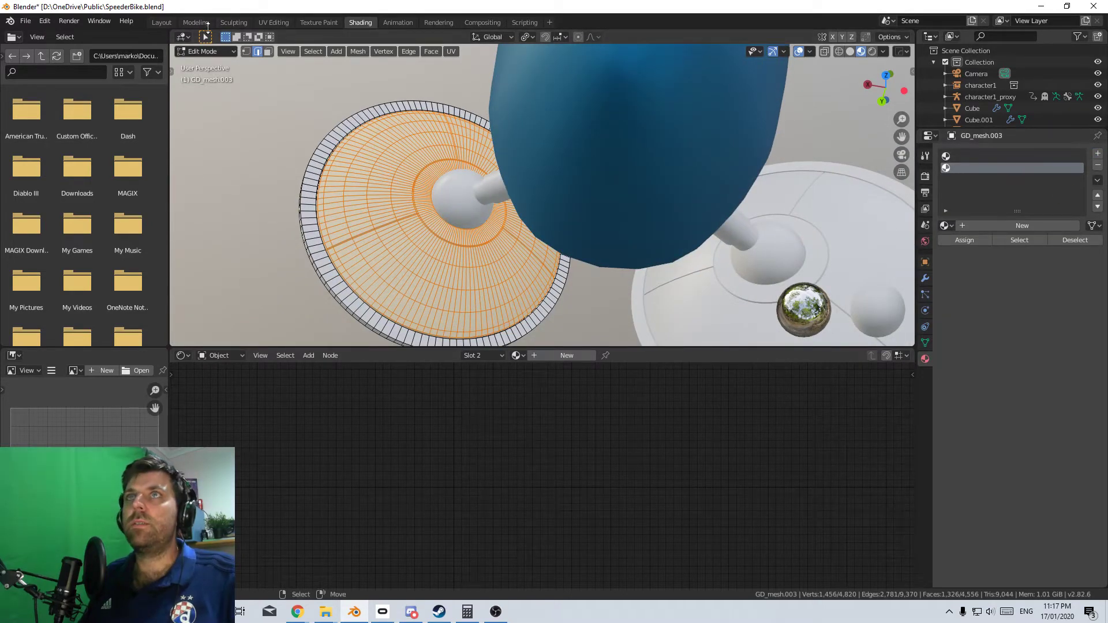
left_click(161, 23)
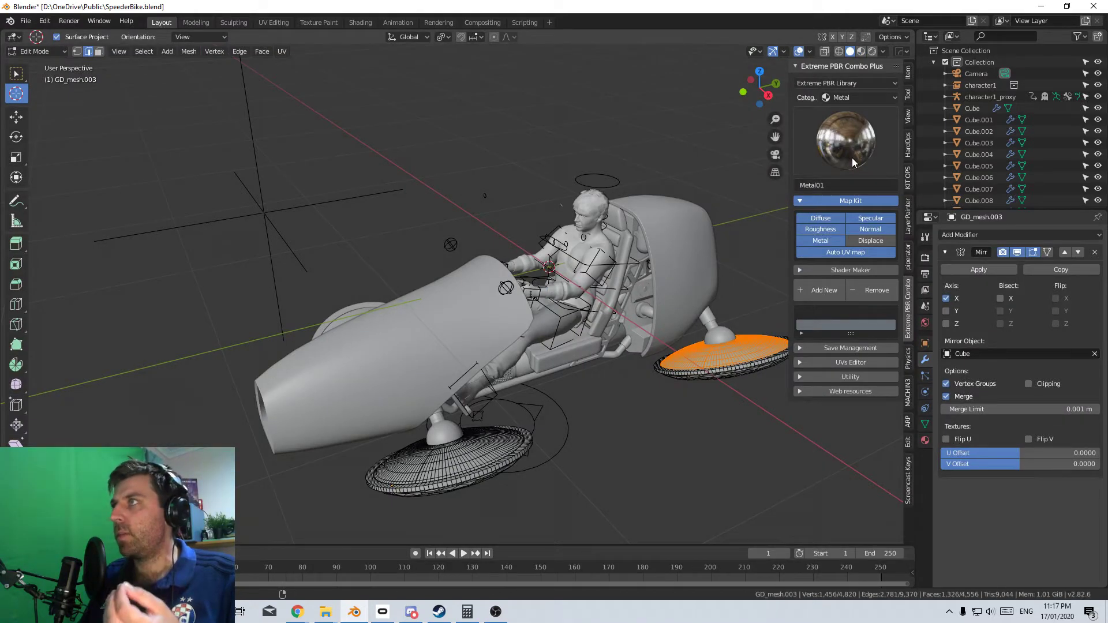
left_click(858, 53)
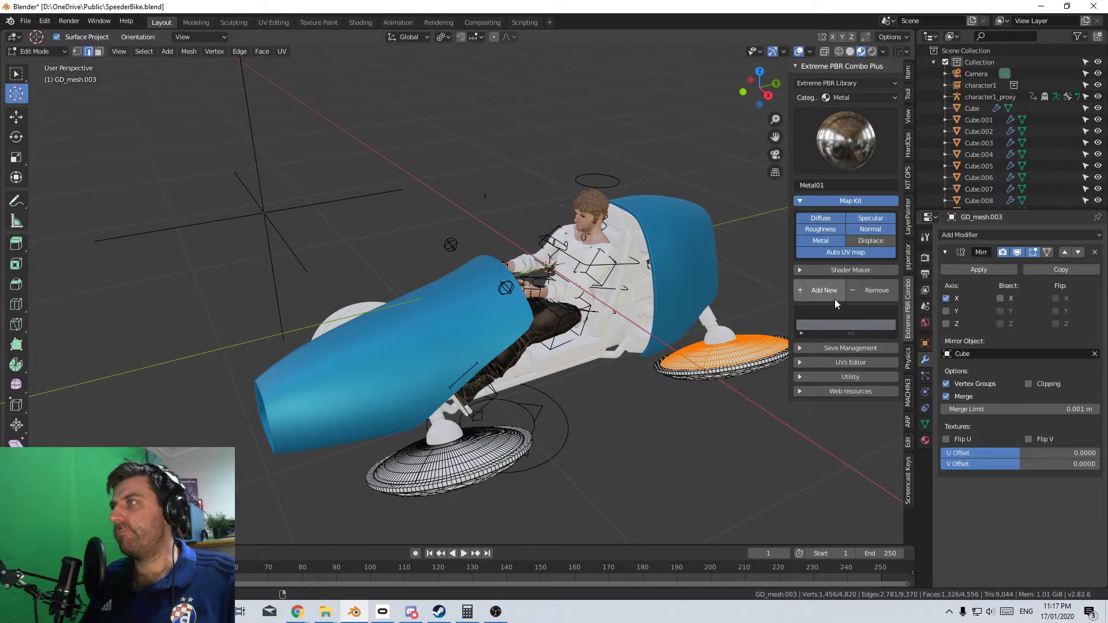
left_click(925, 440)
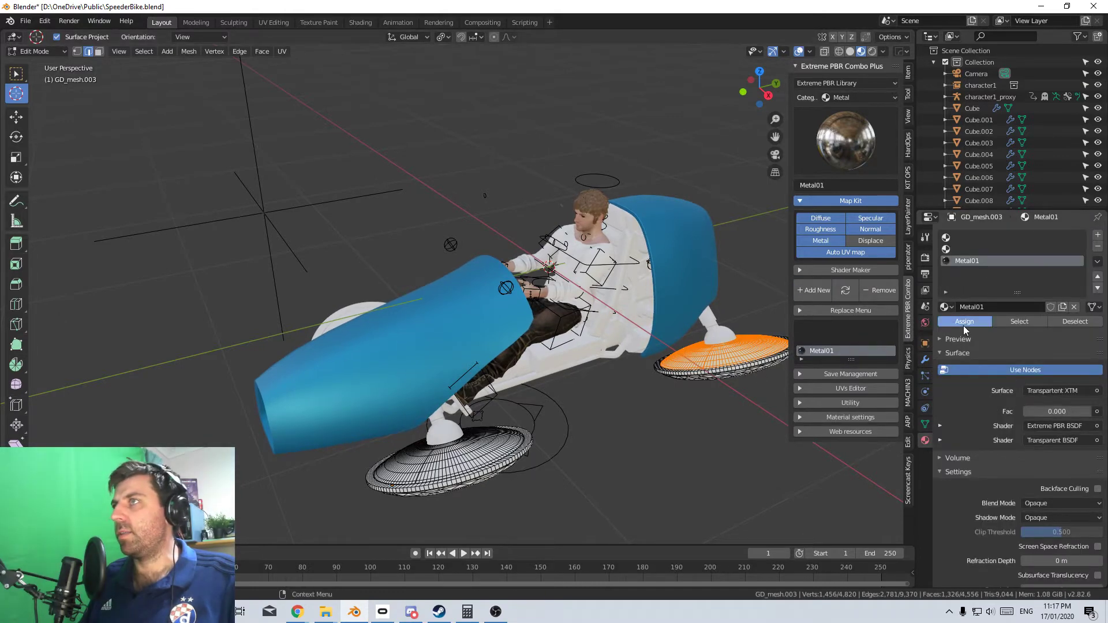
Reselect the linked inner disc surface, assign Metal01 to it and return to Object Mode
middle_click_drag(600, 398, 606, 323)
scroll(646, 329, "up", 2)
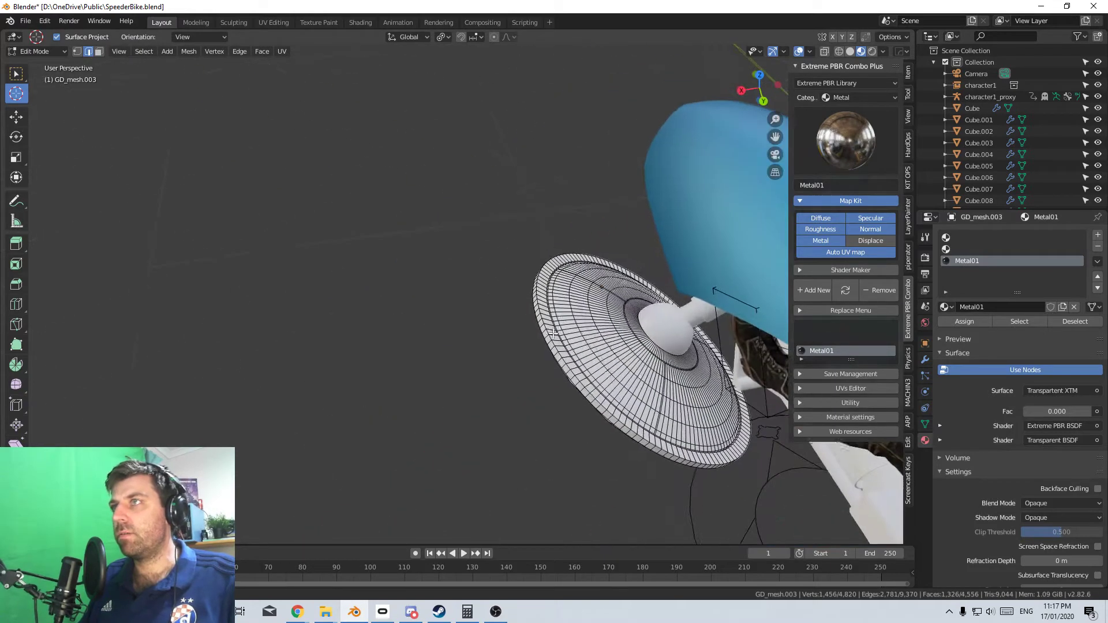
right_click(623, 311)
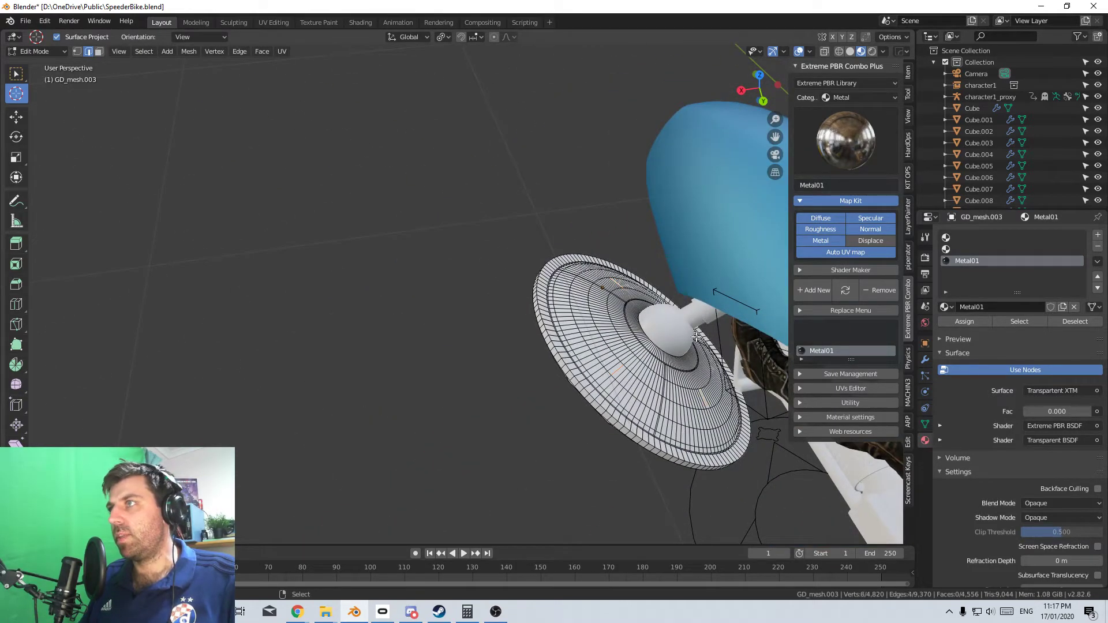
key("l")
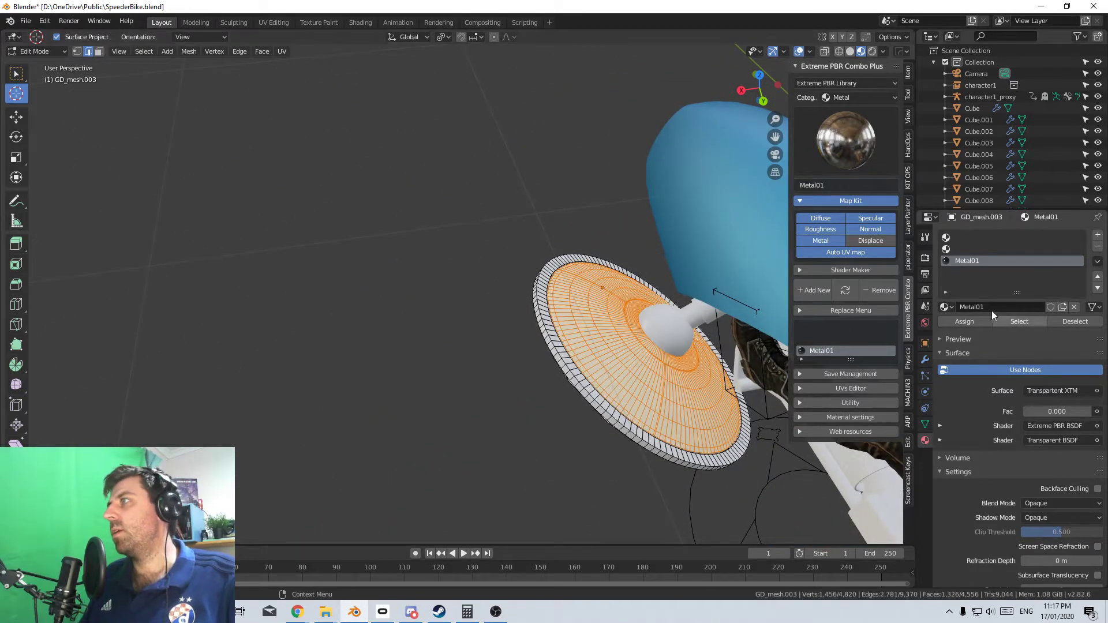
left_click(969, 322)
scroll(554, 350, "down", 4)
key("Tab")
middle_click_drag(519, 354, 542, 319)
scroll(488, 440, "up", 3)
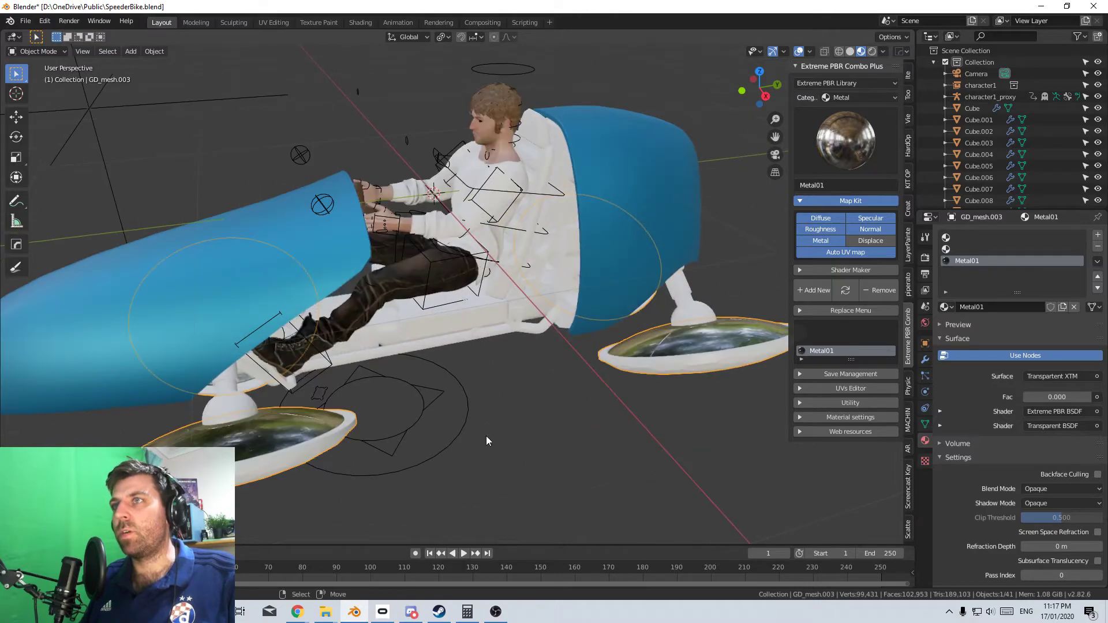
Select all geometry of the long cylinders beneath the seat and add the Metal18 material from the Extreme PBR library
scroll(632, 300, "up", 2)
middle_click_drag(632, 300, 586, 290)
left_click(586, 290)
key("Tab")
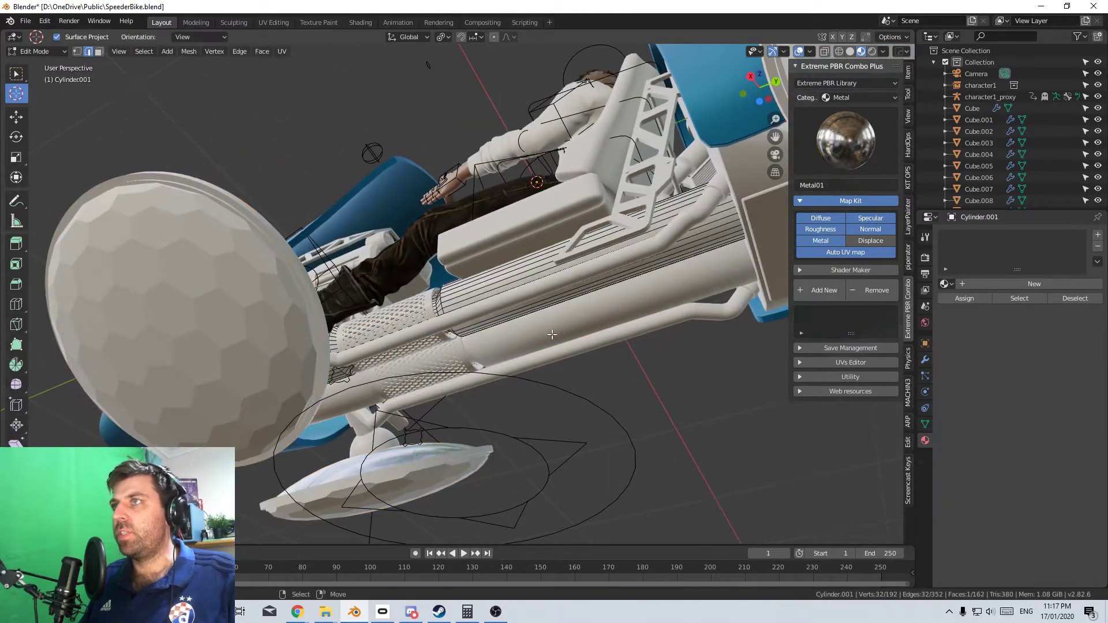
left_click(586, 290)
key("a")
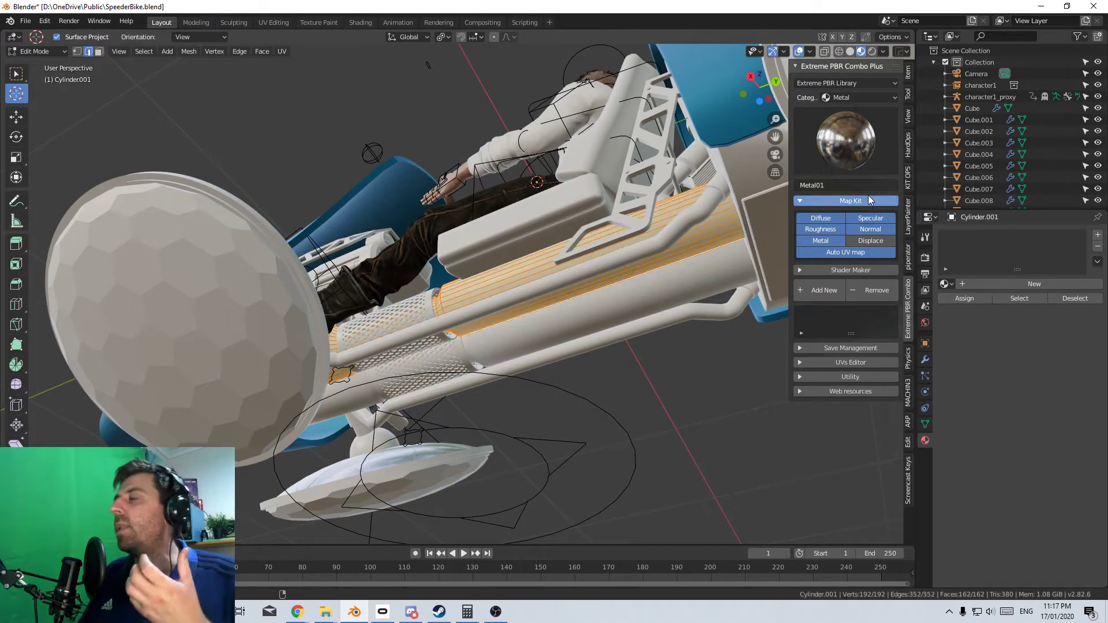
left_click(853, 163)
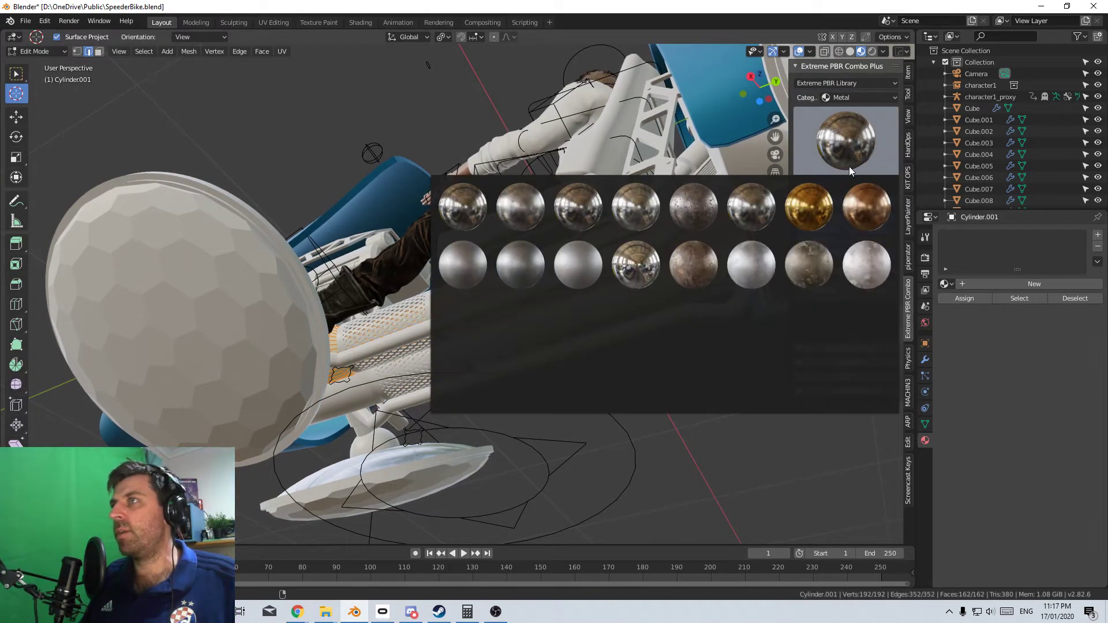
left_click(826, 264)
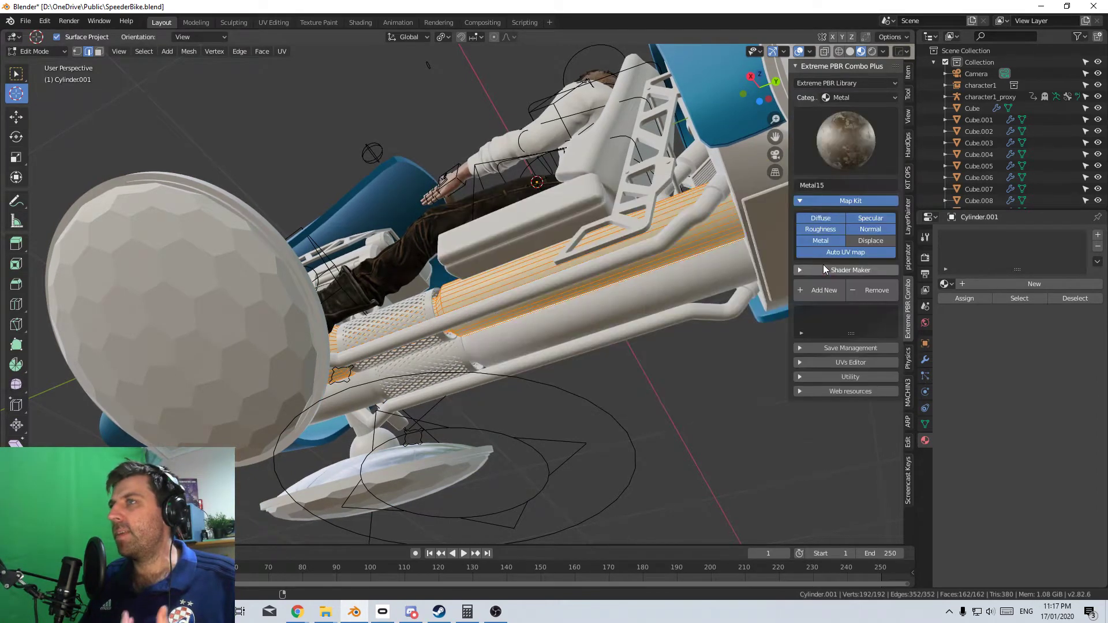
left_click(851, 133)
left_click(520, 378)
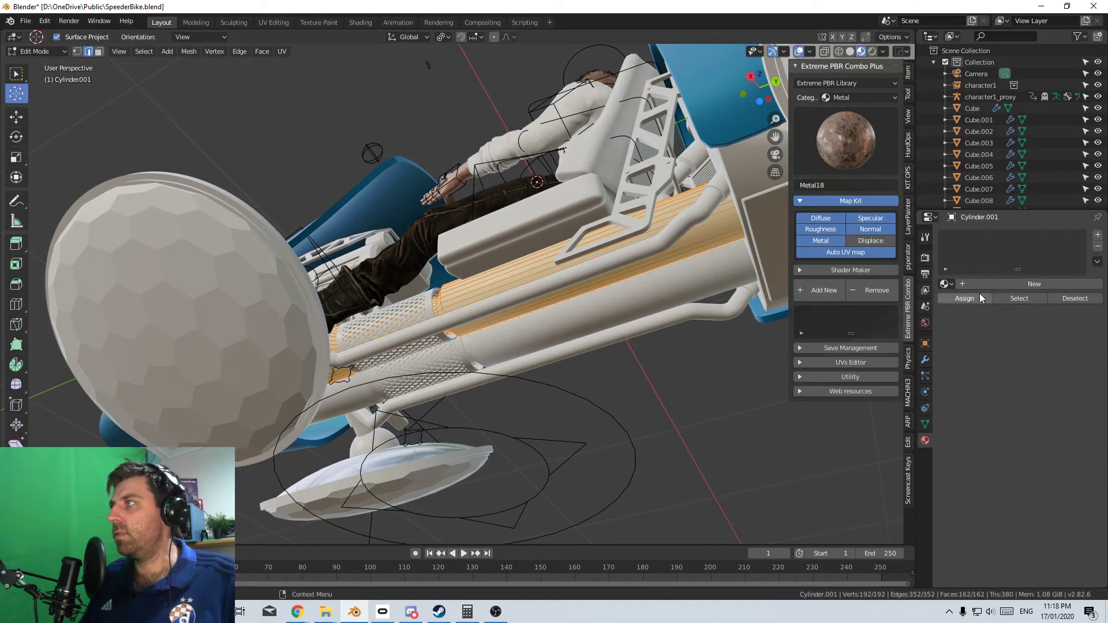
left_click(819, 290)
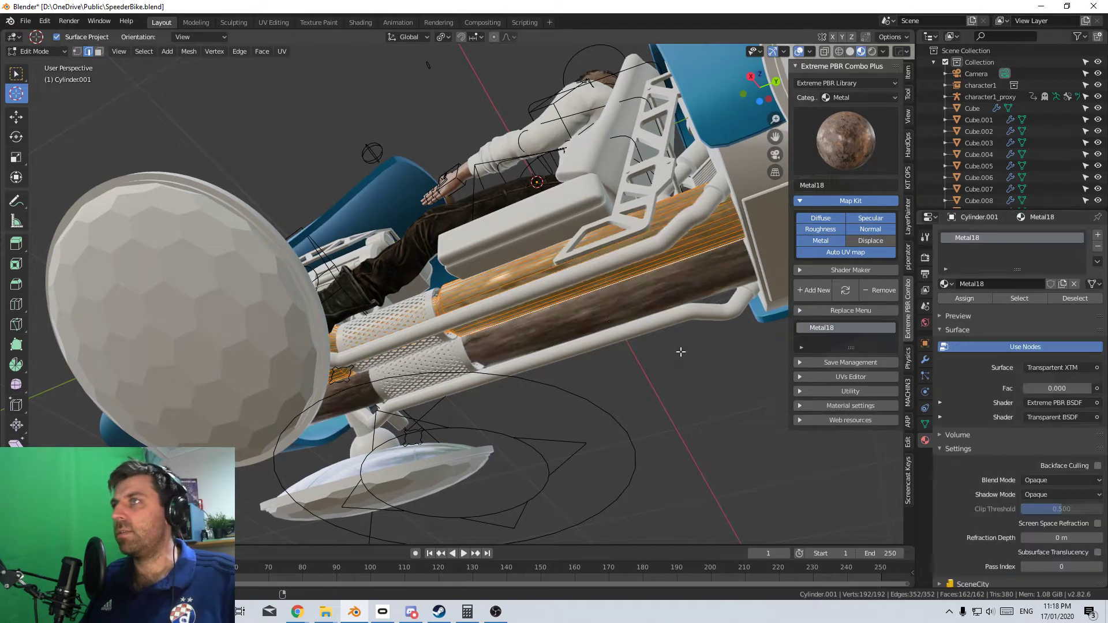
Unwrap the long cylinders with Smart UV Project and return to Object Mode
middle_click_drag(680, 346, 610, 312)
key("z")
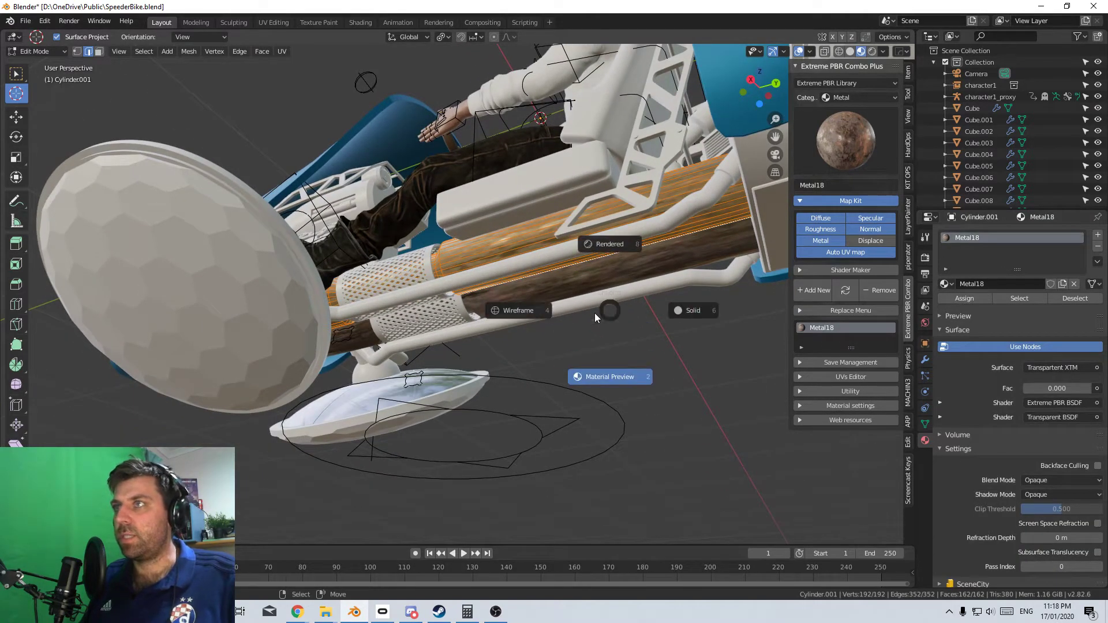
key("Escape")
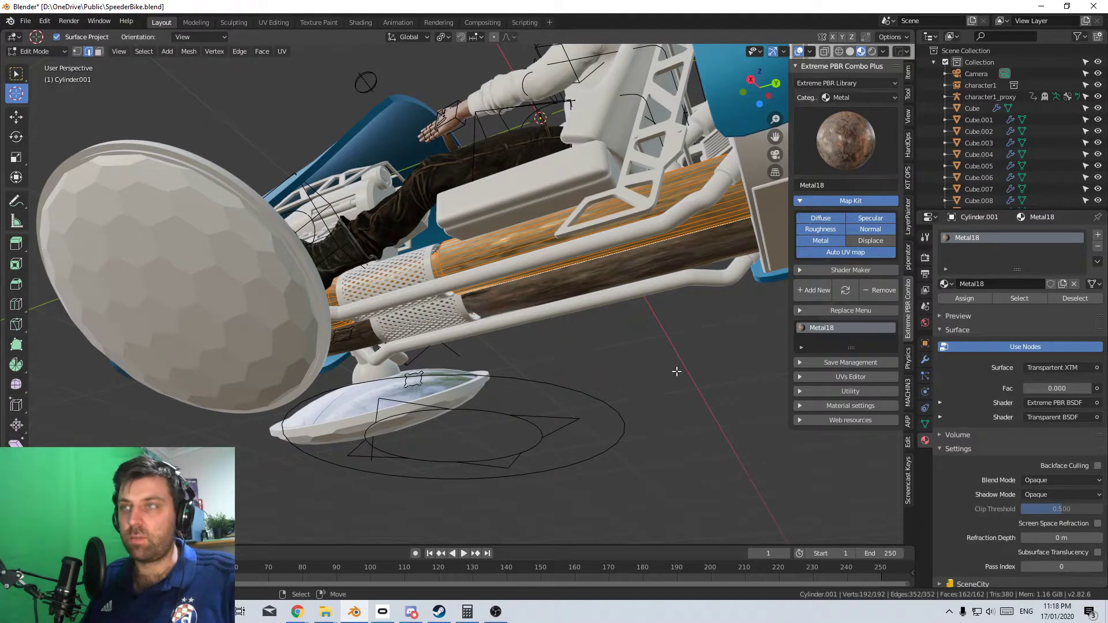
key("u")
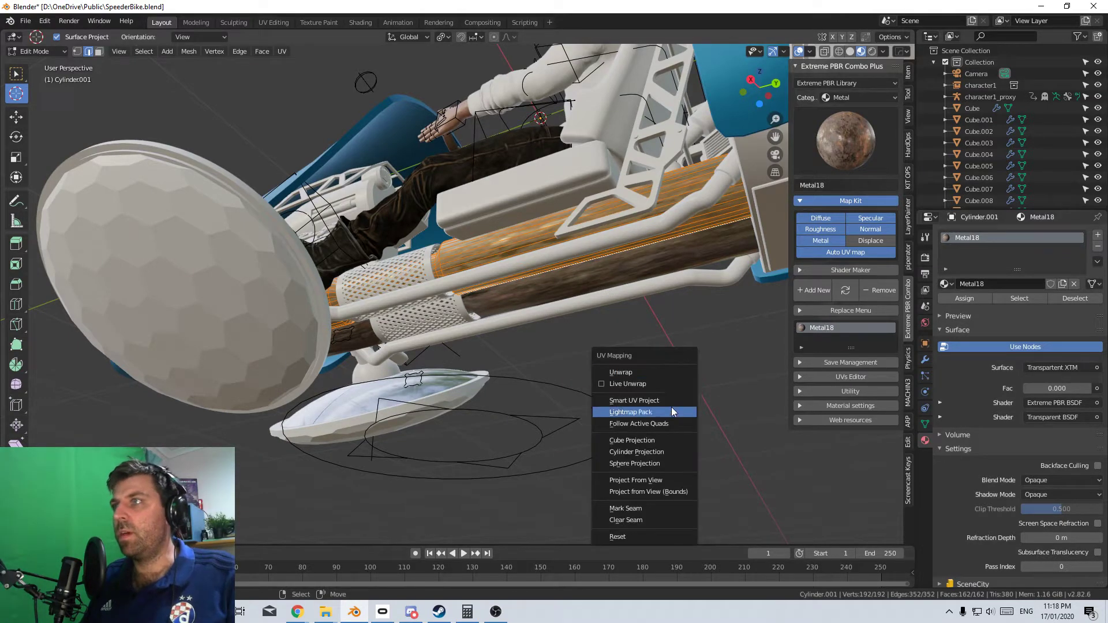
left_click(673, 399)
left_click(654, 485)
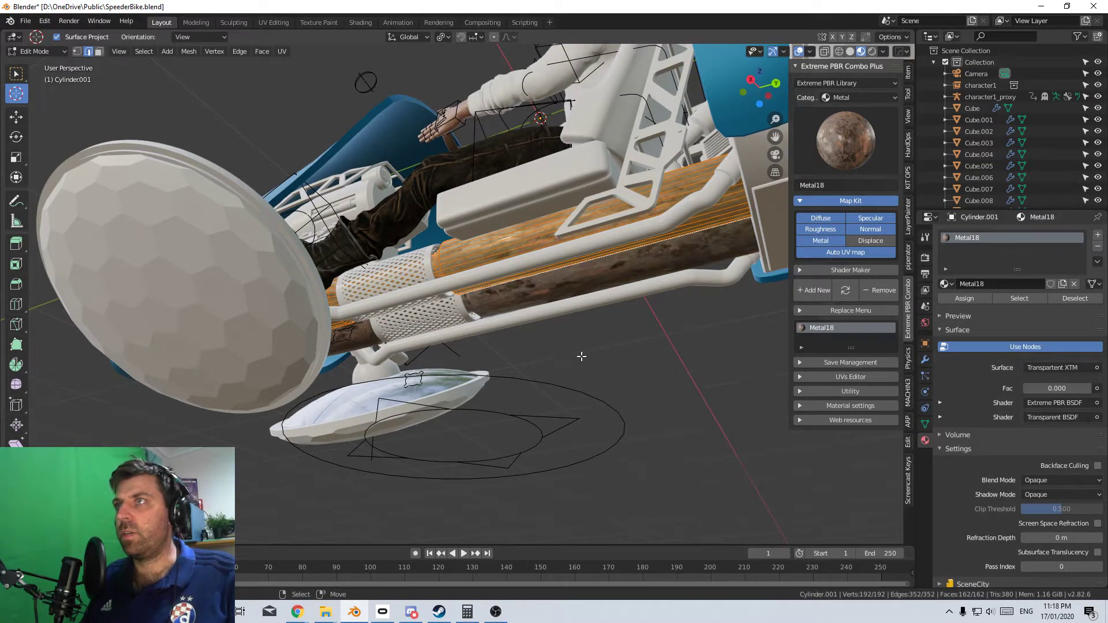
key("Tab")
Assign the existing Metal18 material to the bent pipe running along the lower side of the frame
scroll(580, 342, "up", 6)
middle_click_drag(653, 402, 458, 373)
scroll(464, 386, "up", 4)
left_click(571, 398)
middle_click_drag(571, 399, 846, 292)
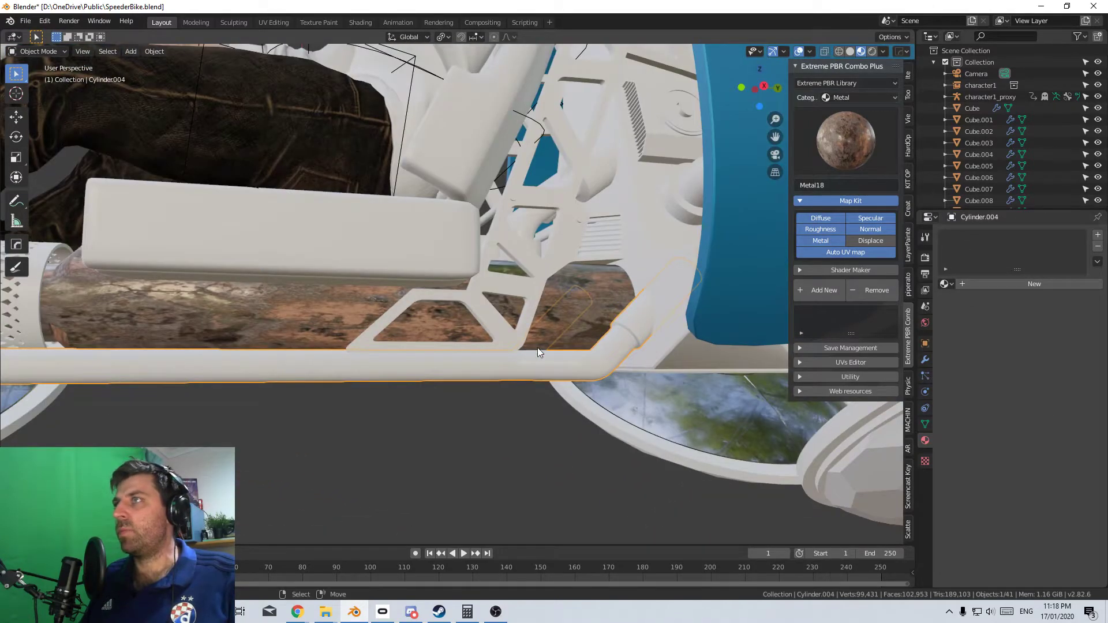
left_click(583, 326)
left_click(583, 366)
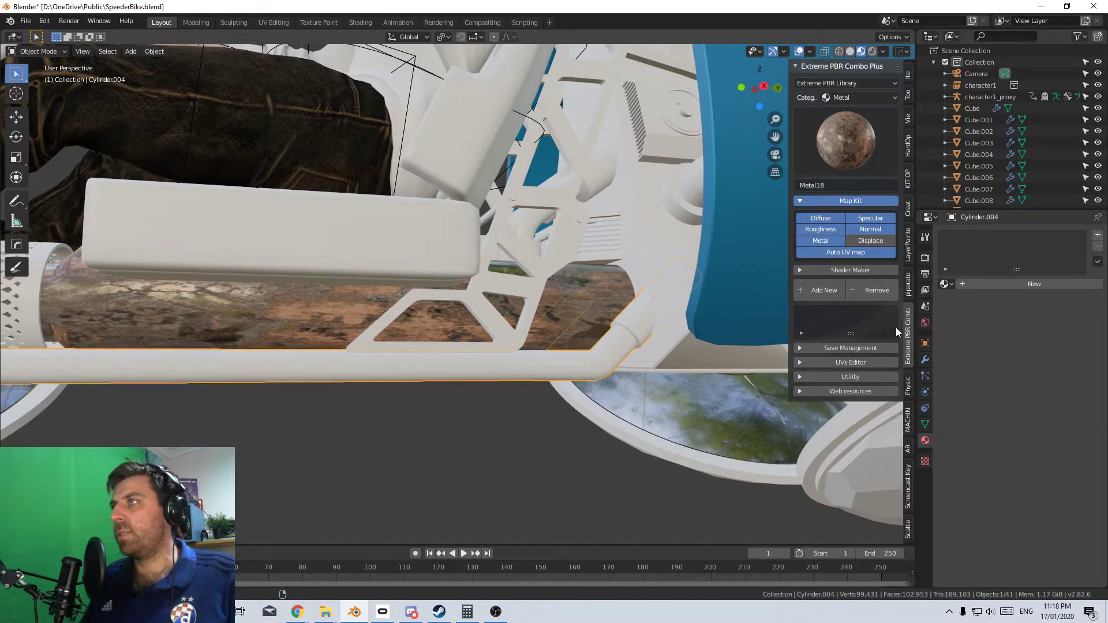
left_click(946, 284)
type("met")
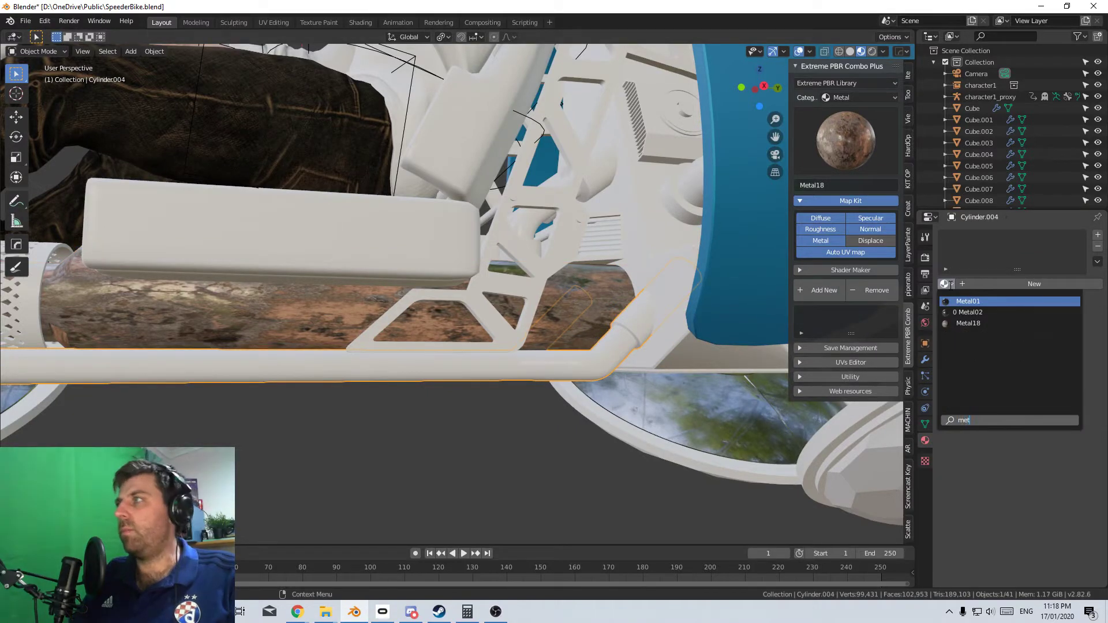
key("Down")
key("Down")
key("Return")
Unwrap the bent lower pipe with Smart UV Project and return to Object Mode
key("Tab")
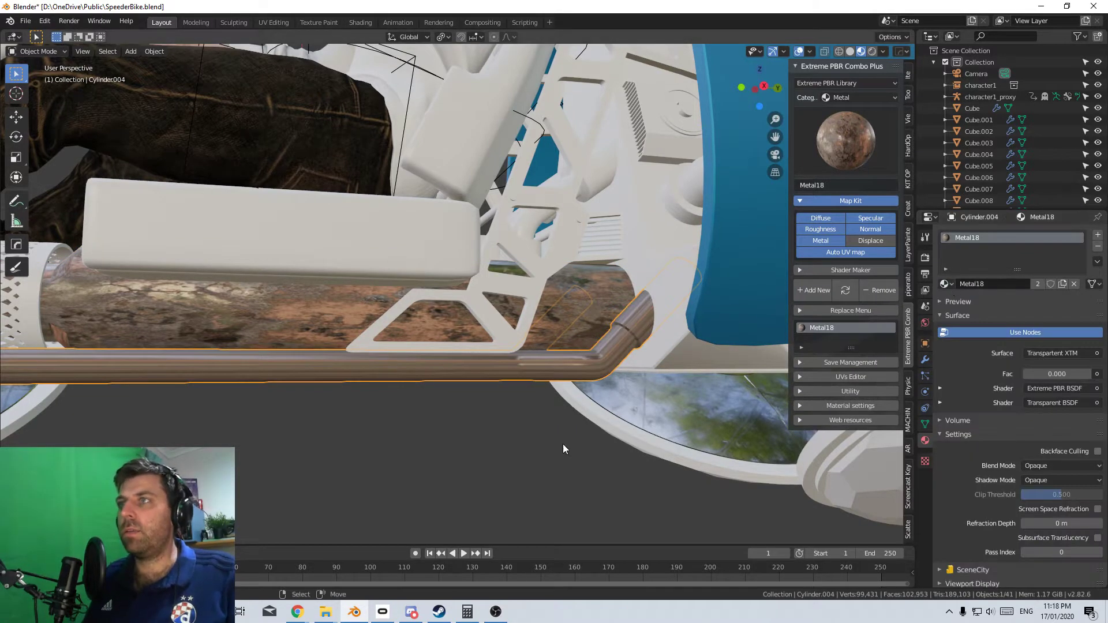
key("u")
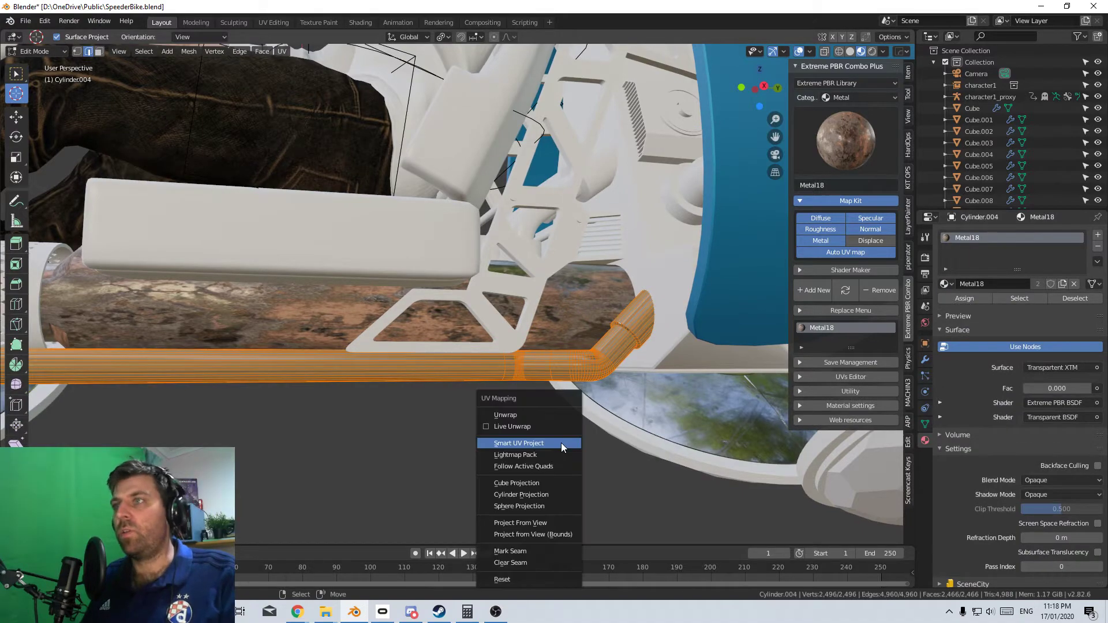
left_click(561, 442)
key("Return")
scroll(510, 403, "down", 3)
key("Tab")
middle_click_drag(510, 403, 500, 473)
scroll(500, 472, "up", 2)
middle_click_drag(511, 285, 538, 397, "ctrl")
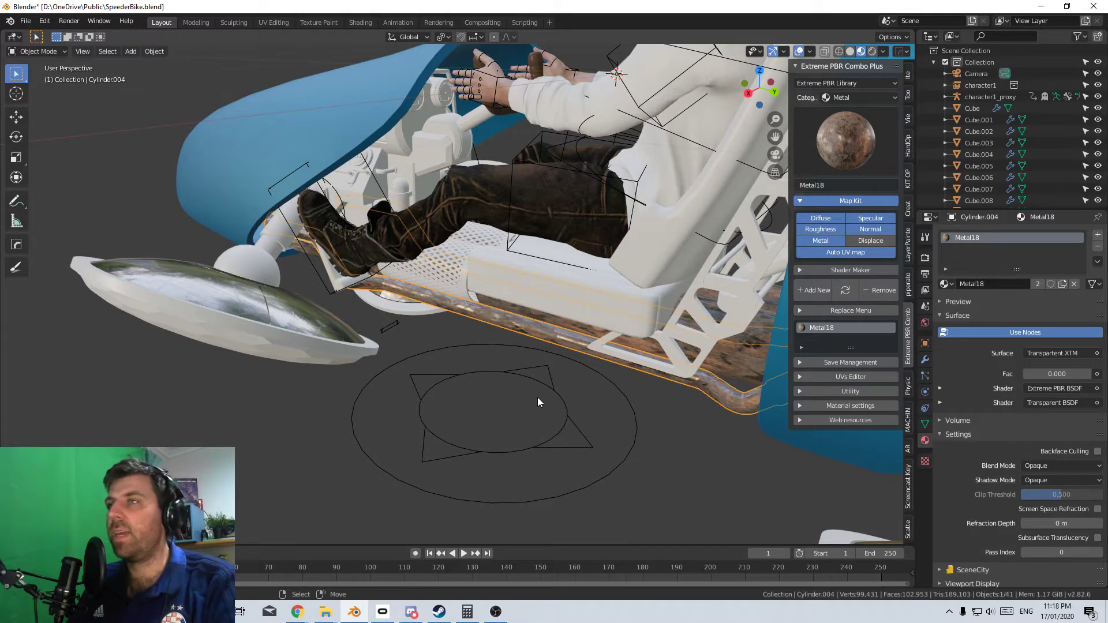
Inspect the speeder bike from below and the side, checking the materials on the front shell, perforated foot plate and hover disc
scroll(537, 399, "down", 5)
middle_click_drag(576, 422, 599, 416)
middle_click_drag(427, 321, 605, 296)
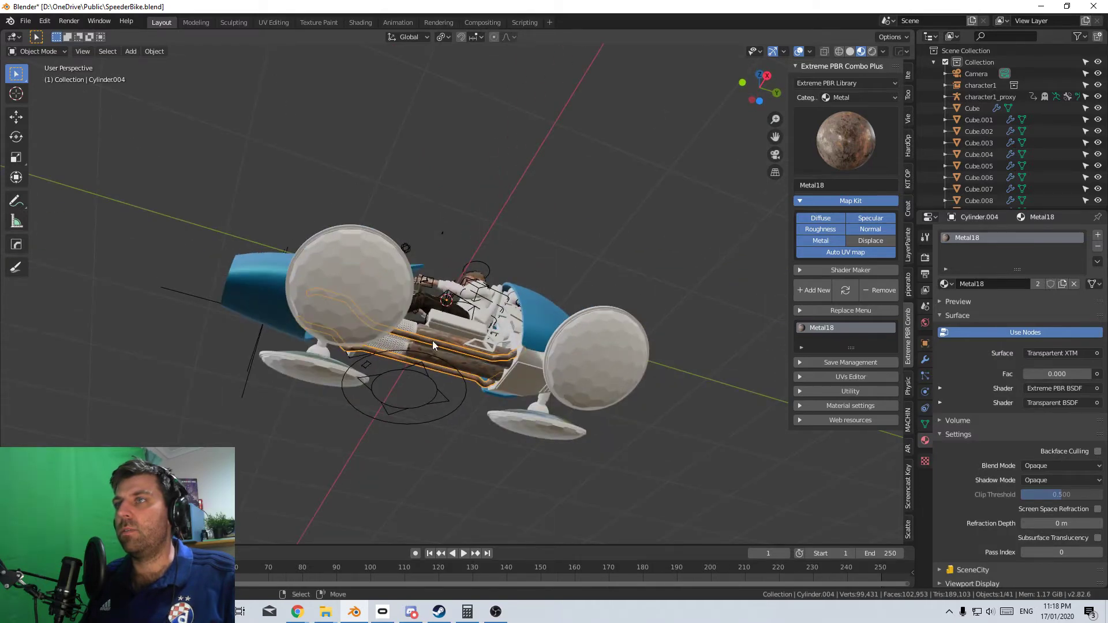
middle_click_drag(482, 358, 493, 460)
scroll(493, 460, "up", 5)
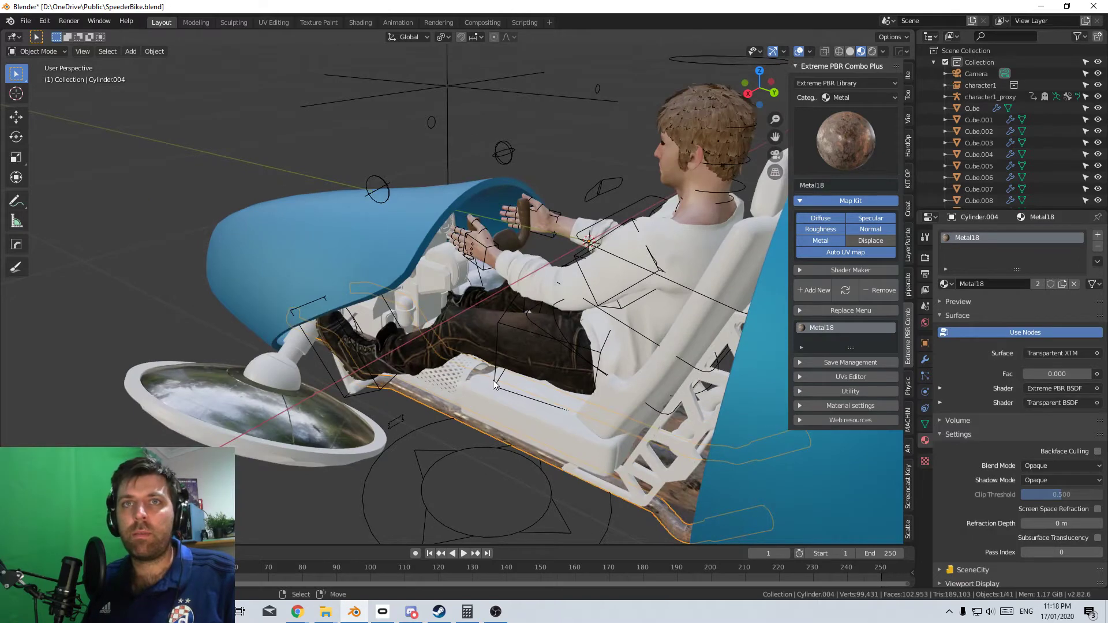
middle_click_drag(494, 384, 435, 223)
left_click(435, 224)
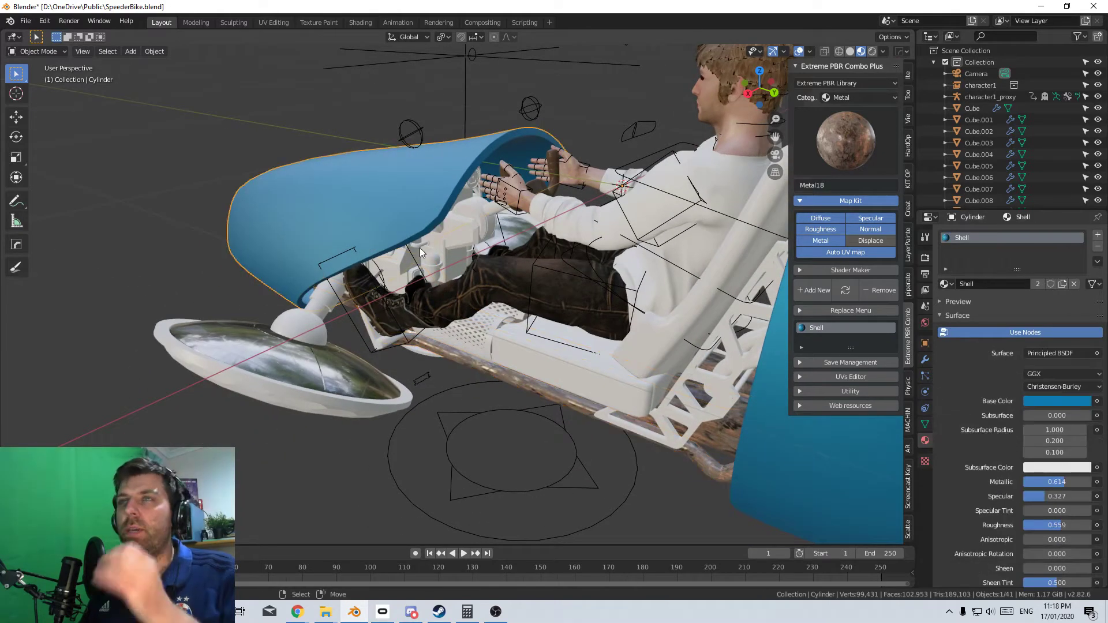
left_click(473, 348)
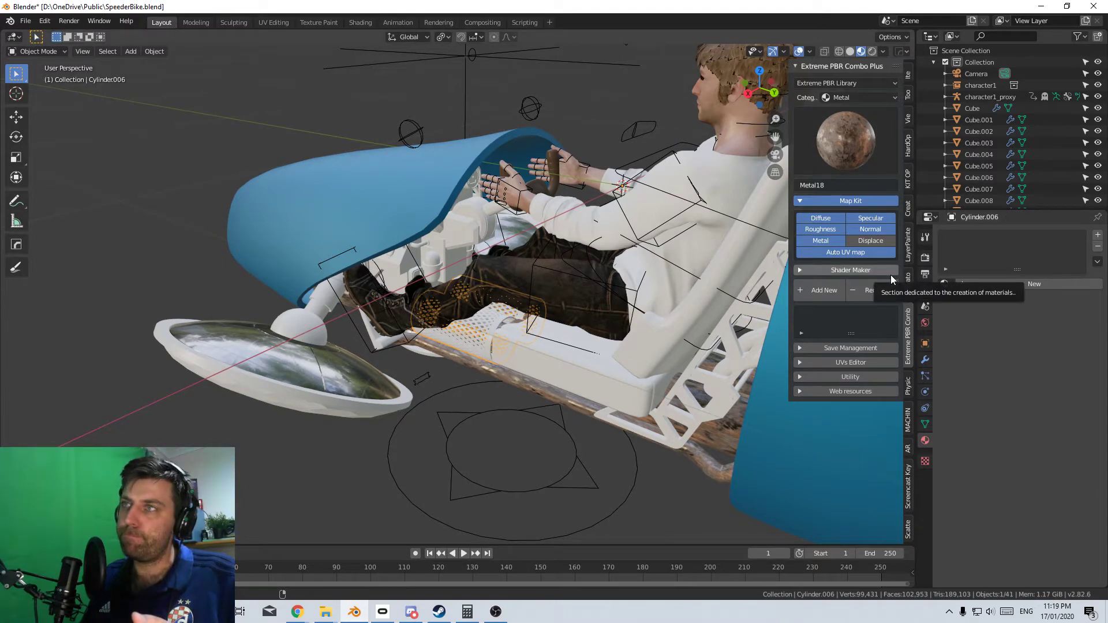
left_click(349, 369)
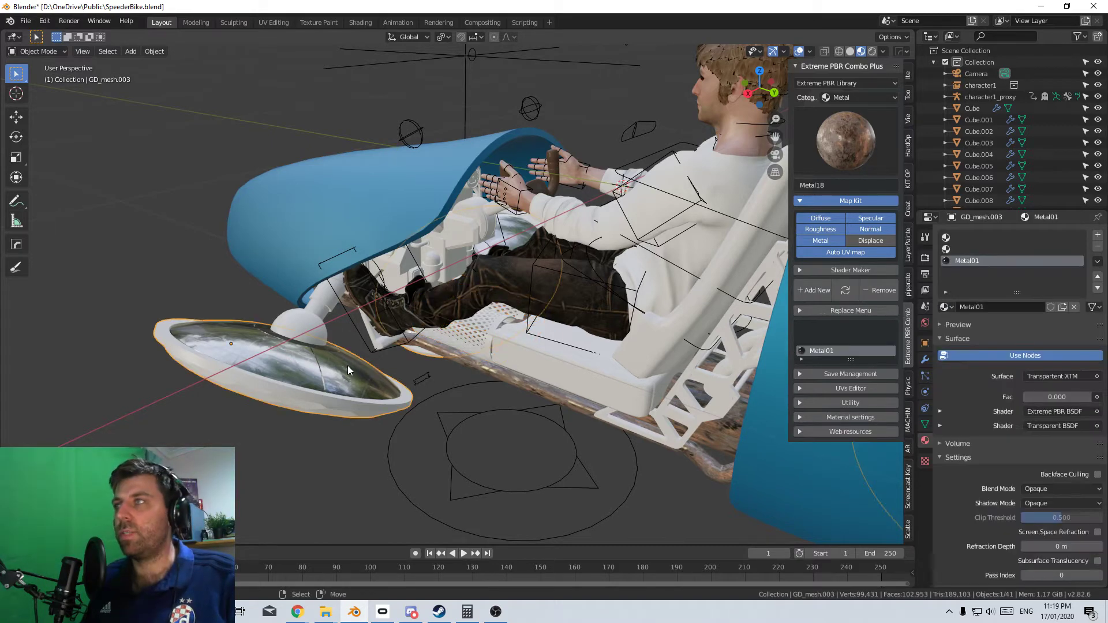
Assign the existing Metal01 material to the perforated foot plate in front of the seat
left_click(488, 359)
left_click(946, 284)
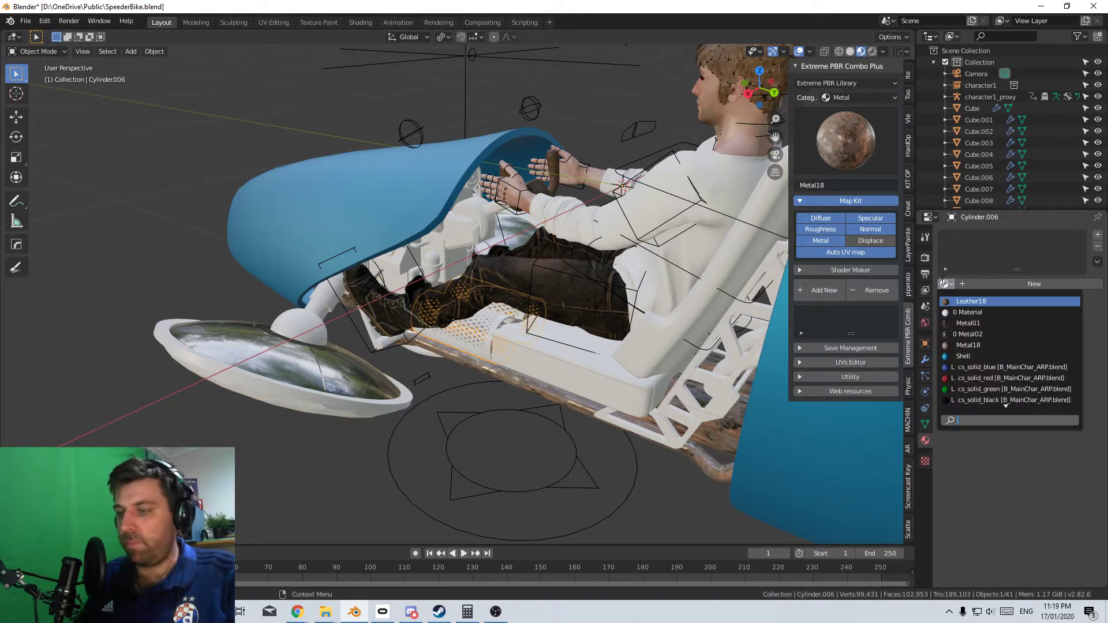
type("met")
key("Return")
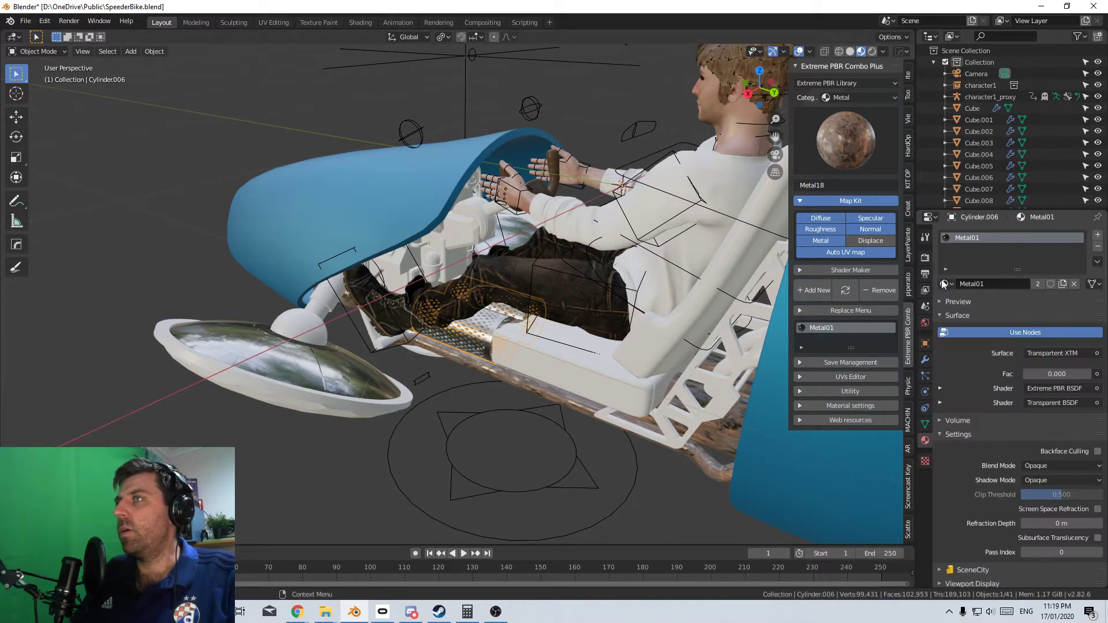
Select the seat and assign the existing Leather18 material to it
middle_click_drag(498, 389, 562, 346)
scroll(496, 366, "up", 3)
middle_click_drag(431, 358, 433, 434)
left_click(494, 317)
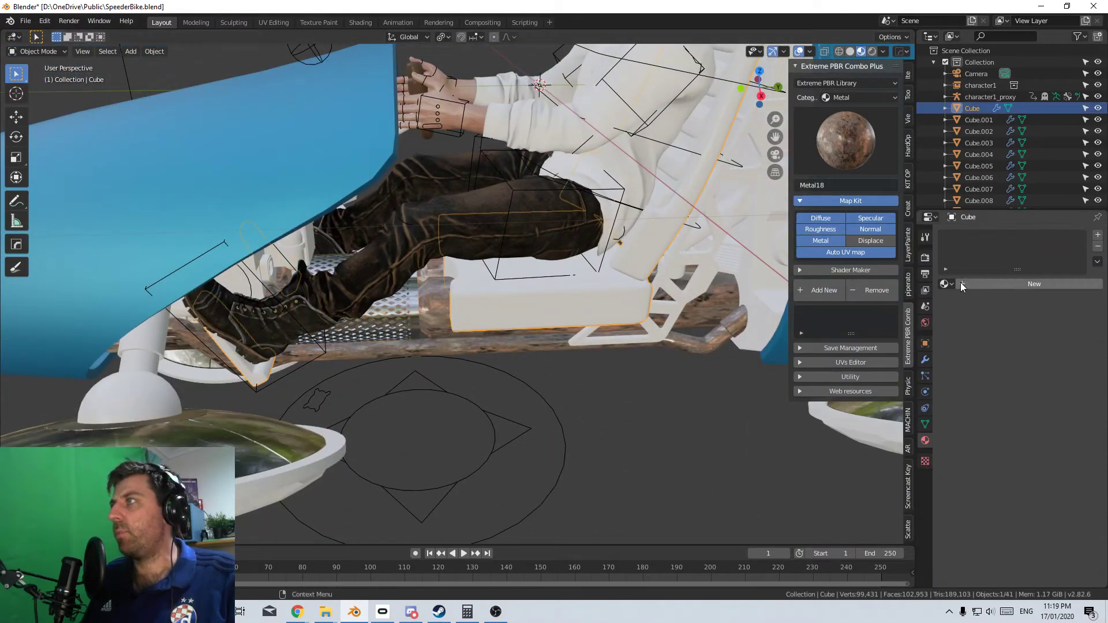
middle_click_drag(625, 287, 525, 400, "shift")
left_click(946, 284)
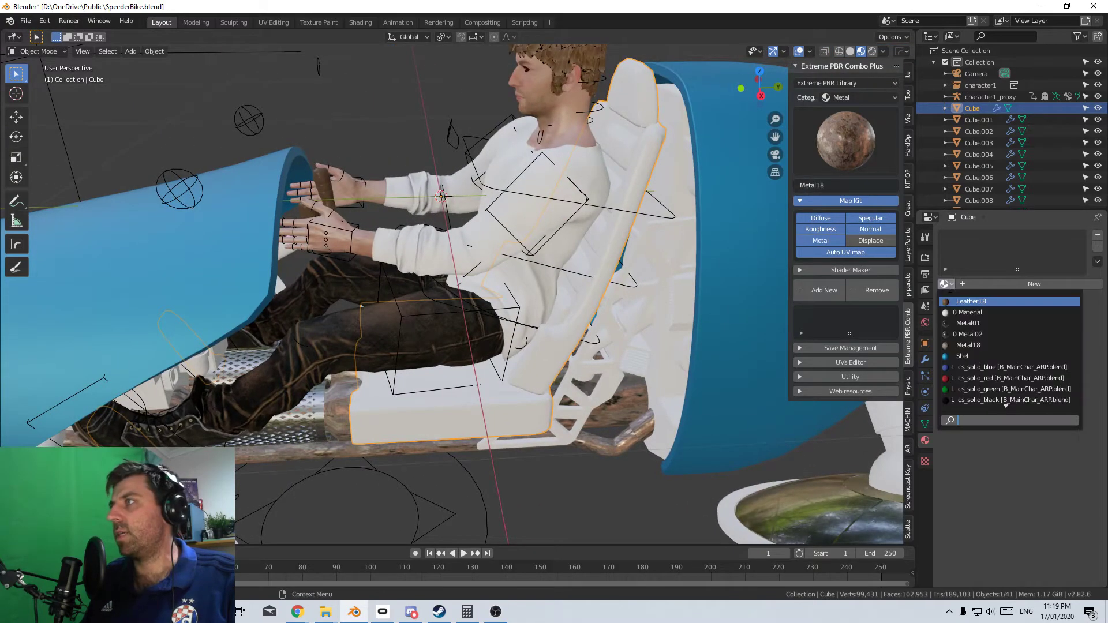
left_click(961, 302)
Select all of the seat's geometry and unwrap it with Smart UV Project at the default settings
middle_click_drag(632, 309, 641, 303)
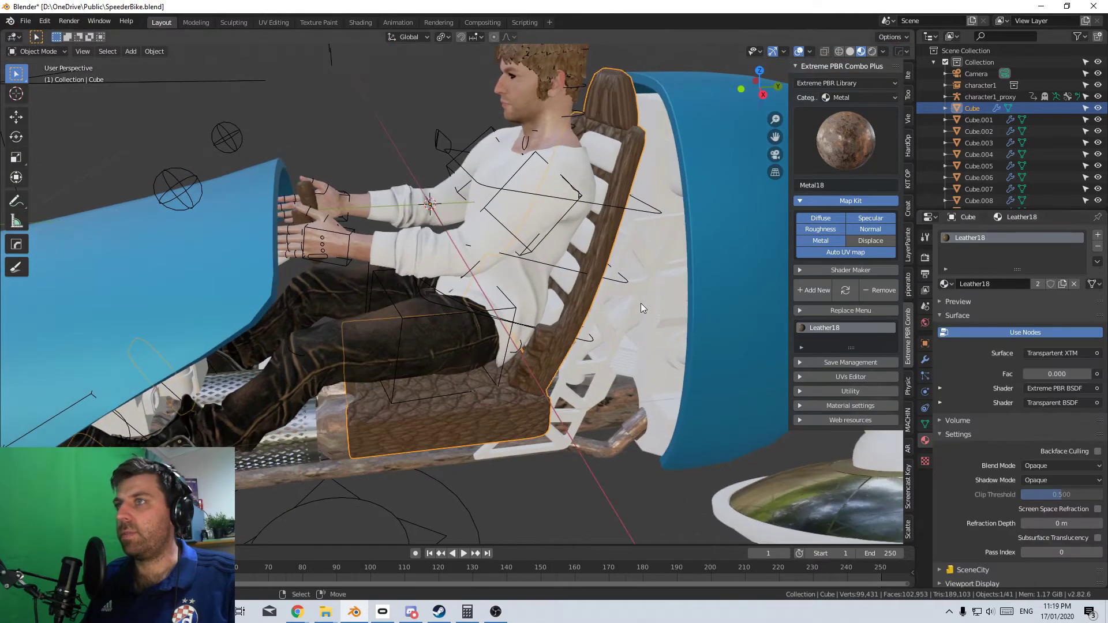
key("Tab")
key("a")
key("u")
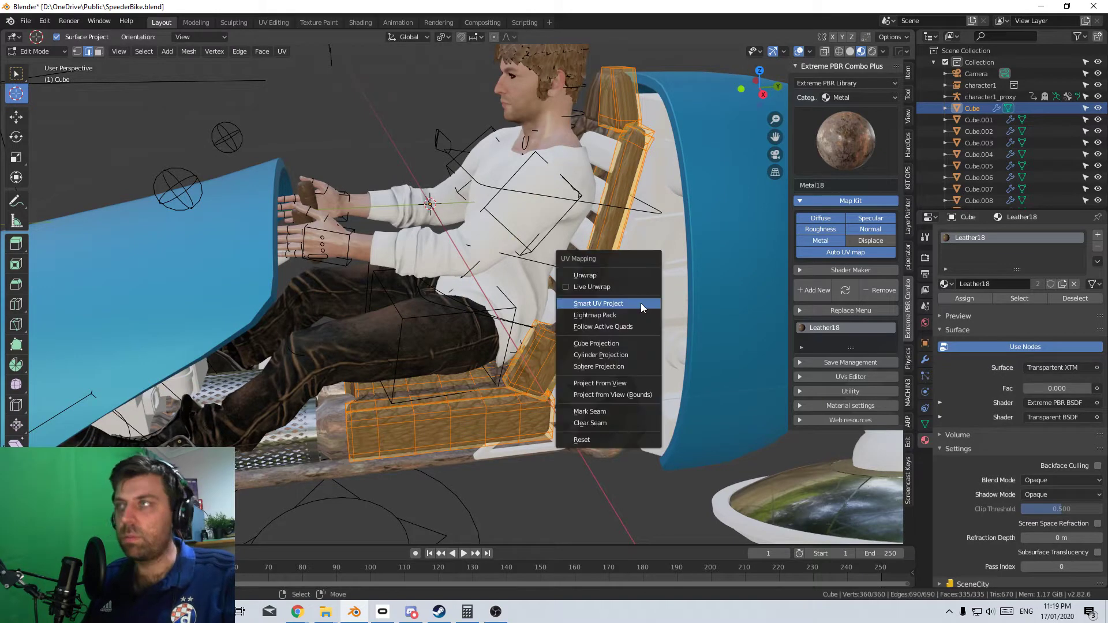
left_click(641, 303)
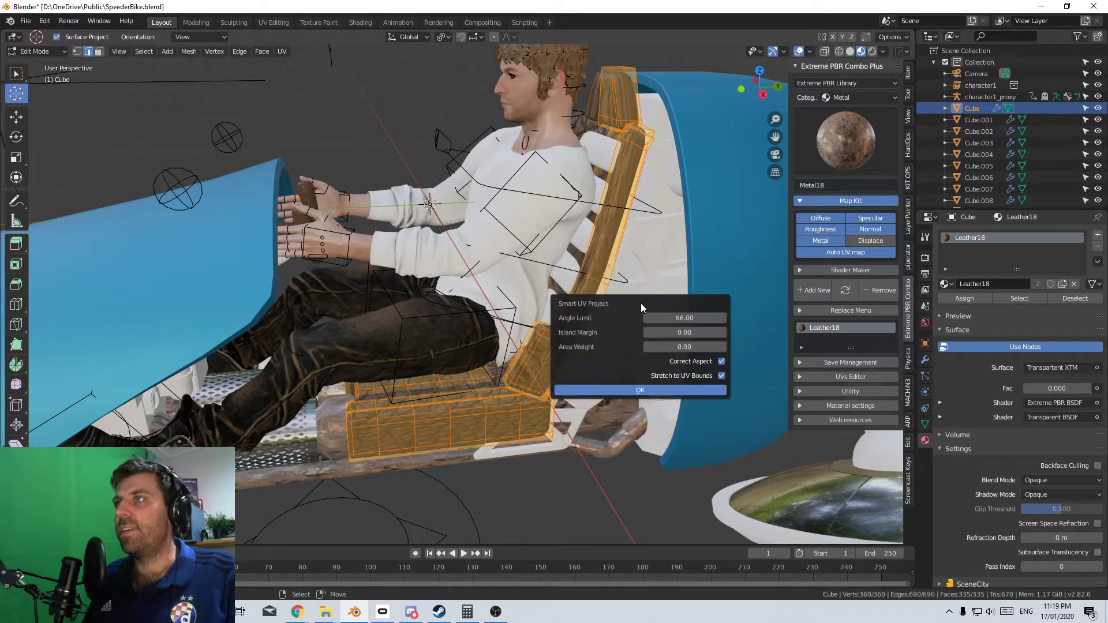
left_click(636, 390)
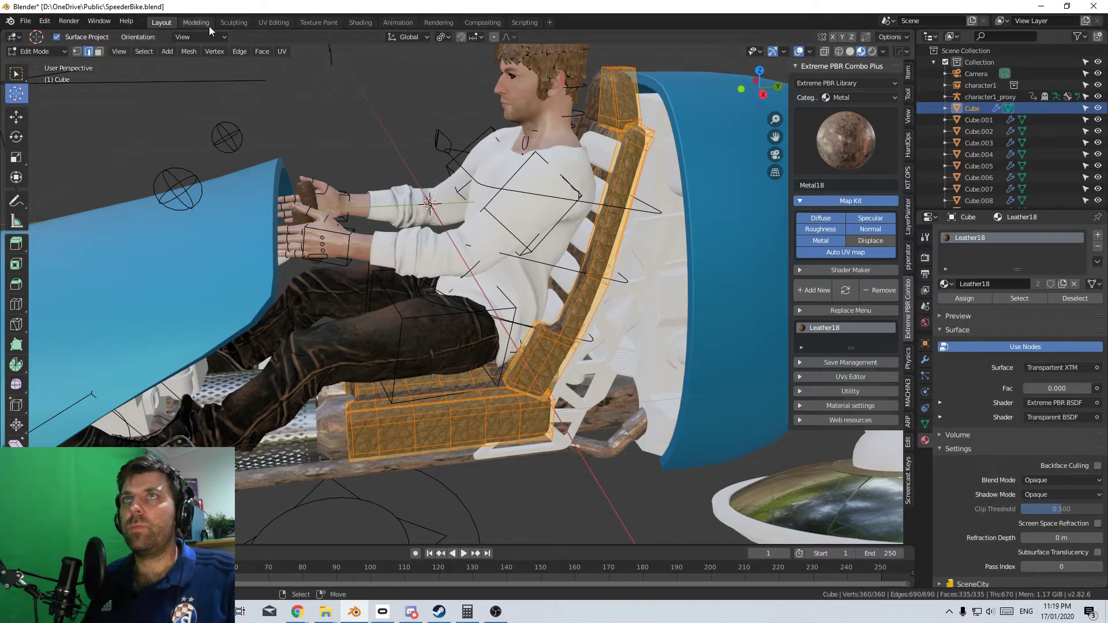
Scale up the seat's UV islands in the UV Editing workspace for a finer leather grain, and return to Layout in Object Mode
left_click(273, 23)
scroll(784, 427, "up", 5)
scroll(87, 438, "down", 6)
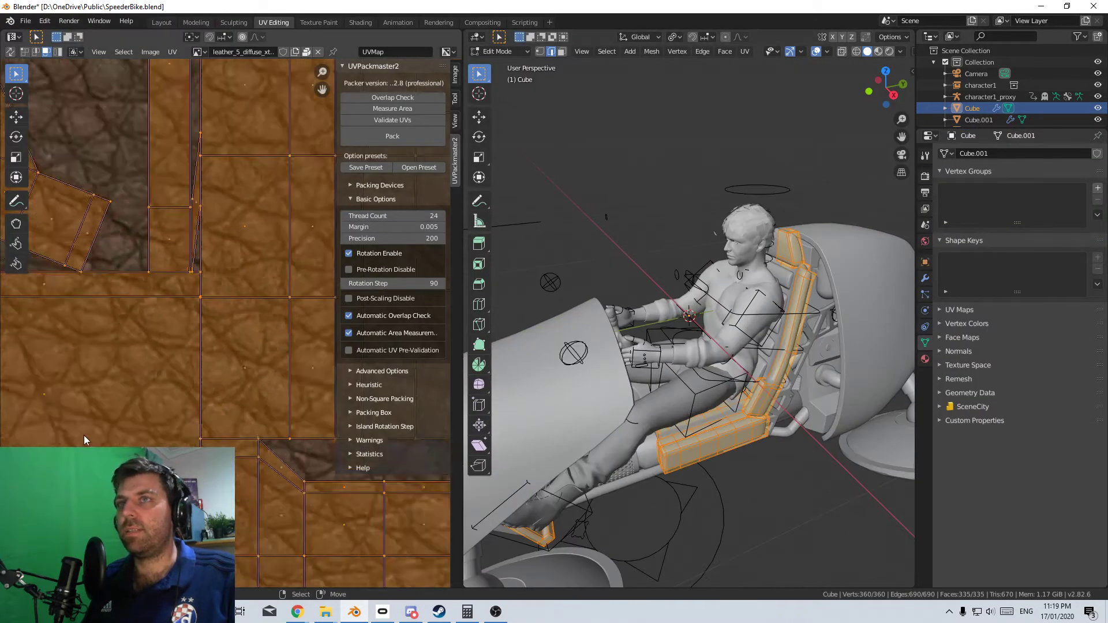
key("s")
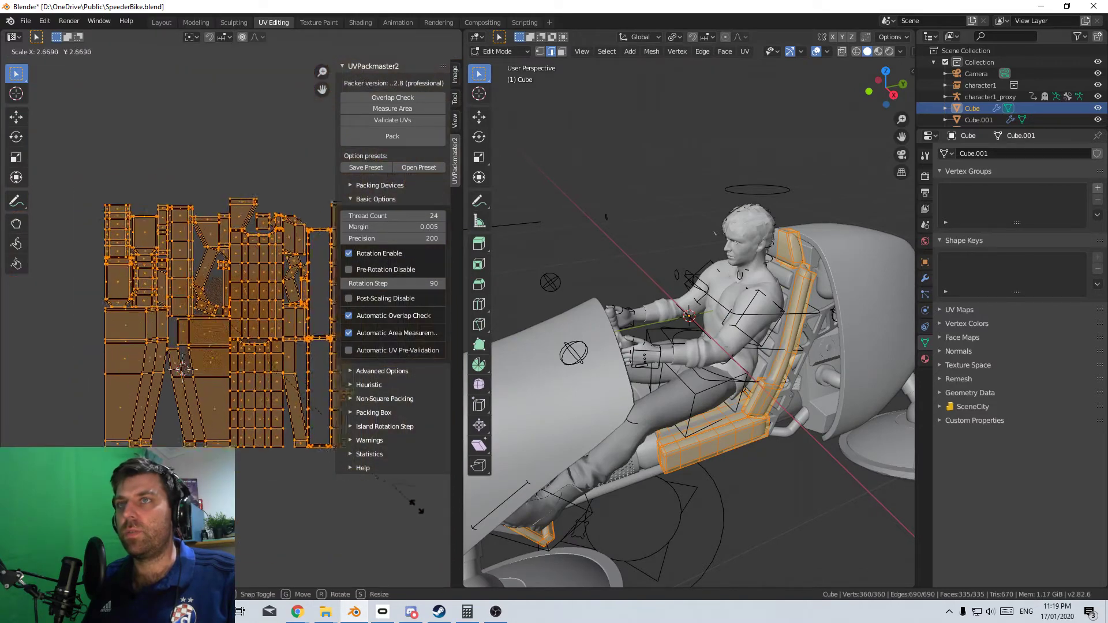
left_click(635, 121)
key("Tab")
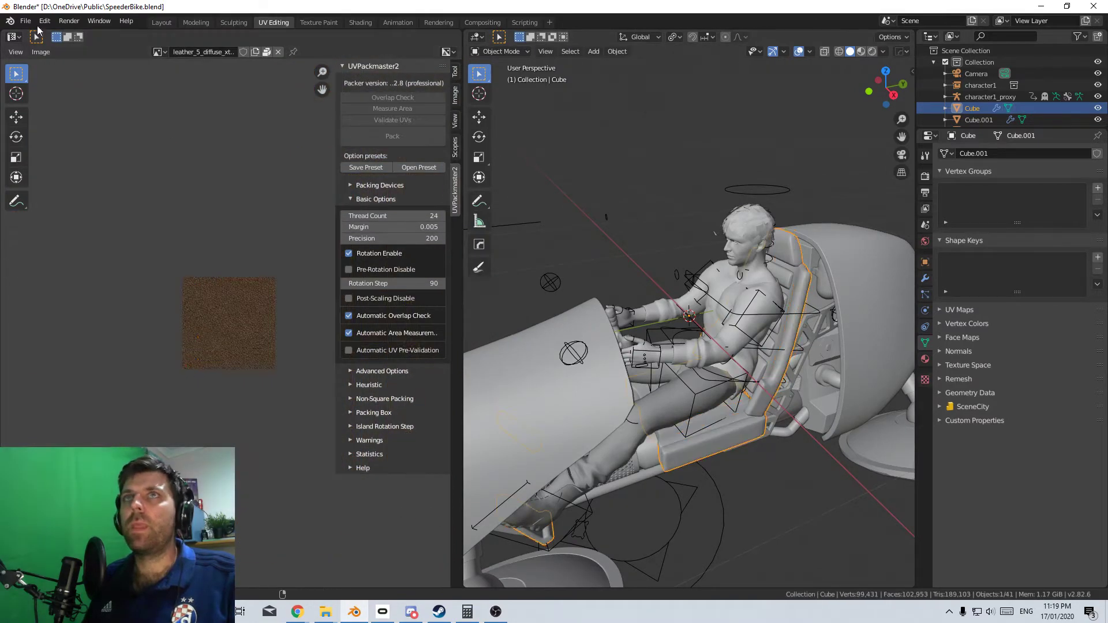
left_click(162, 22)
scroll(536, 317, "up", 4)
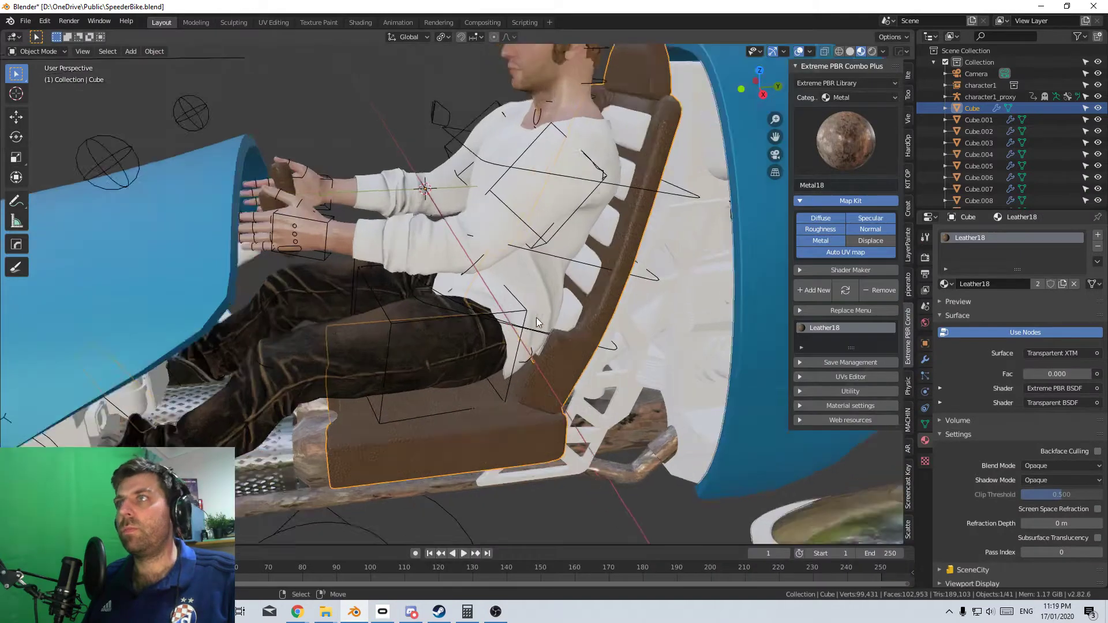
scroll(543, 400, "down", 4)
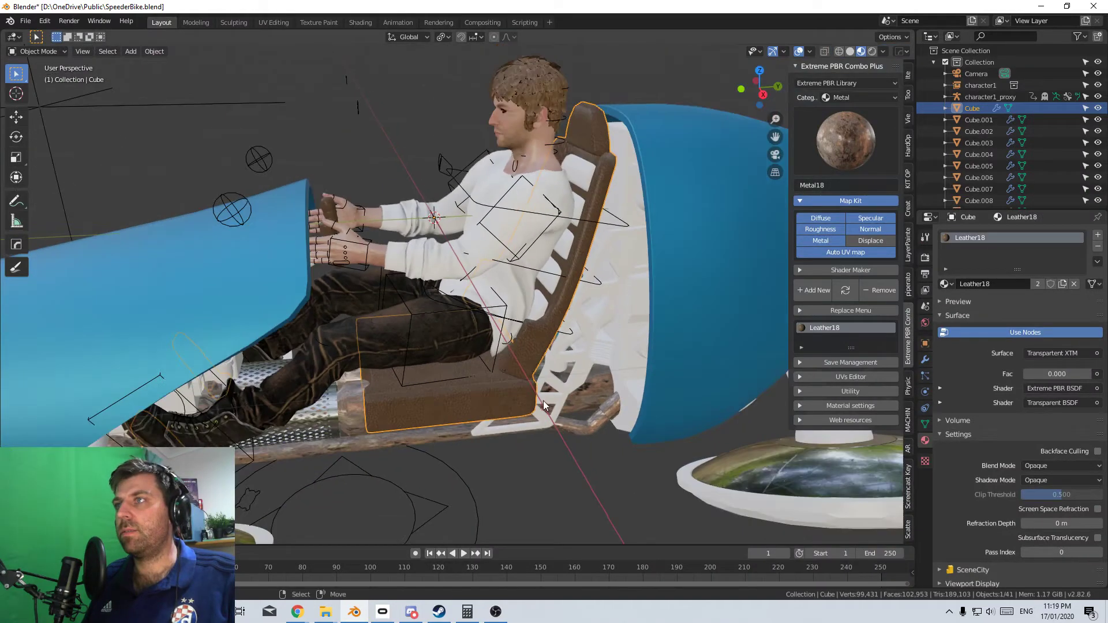
Assign Leather18 to the slats between the seat's backrest sides and unwrap them with Smart UV Project
left_click(576, 171)
left_click(945, 284)
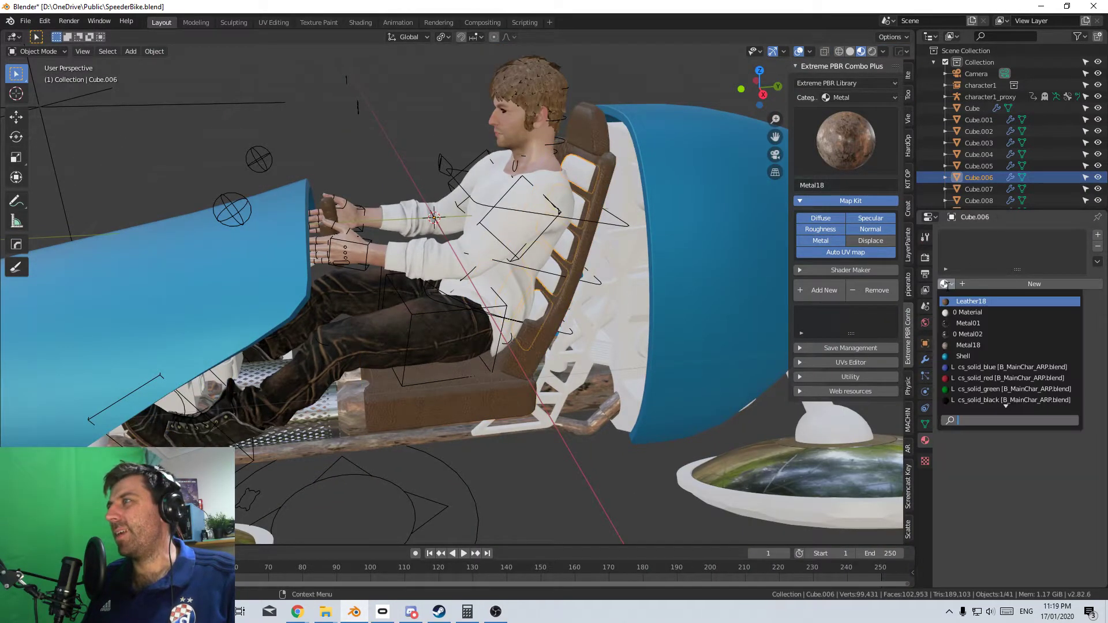
left_click(959, 301)
scroll(618, 319, "up", 1)
key("Tab")
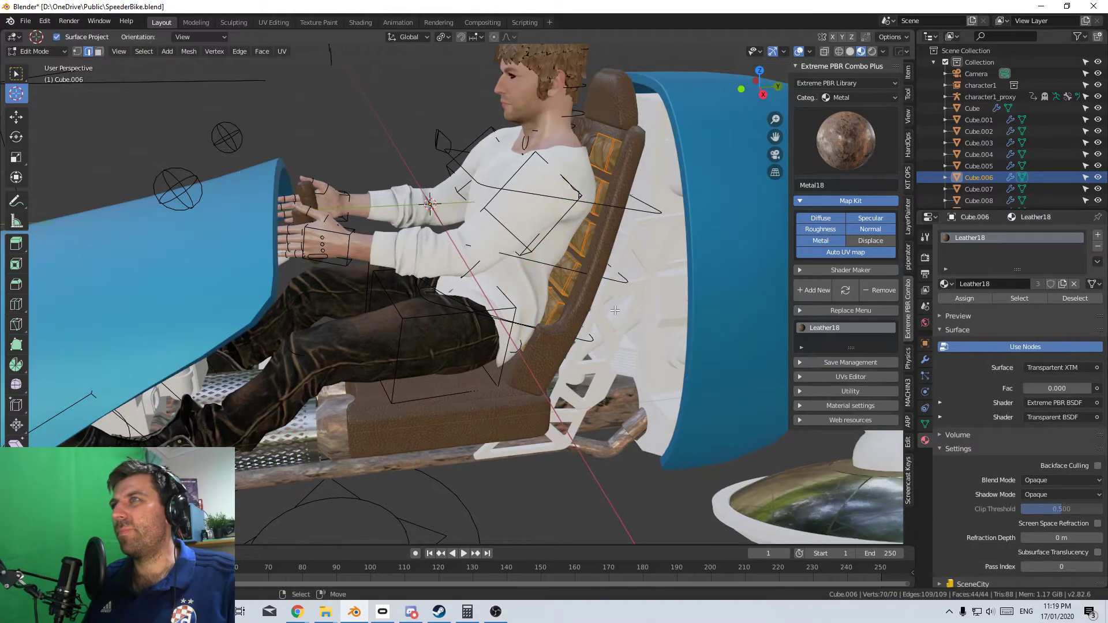
key("u")
left_click(615, 310)
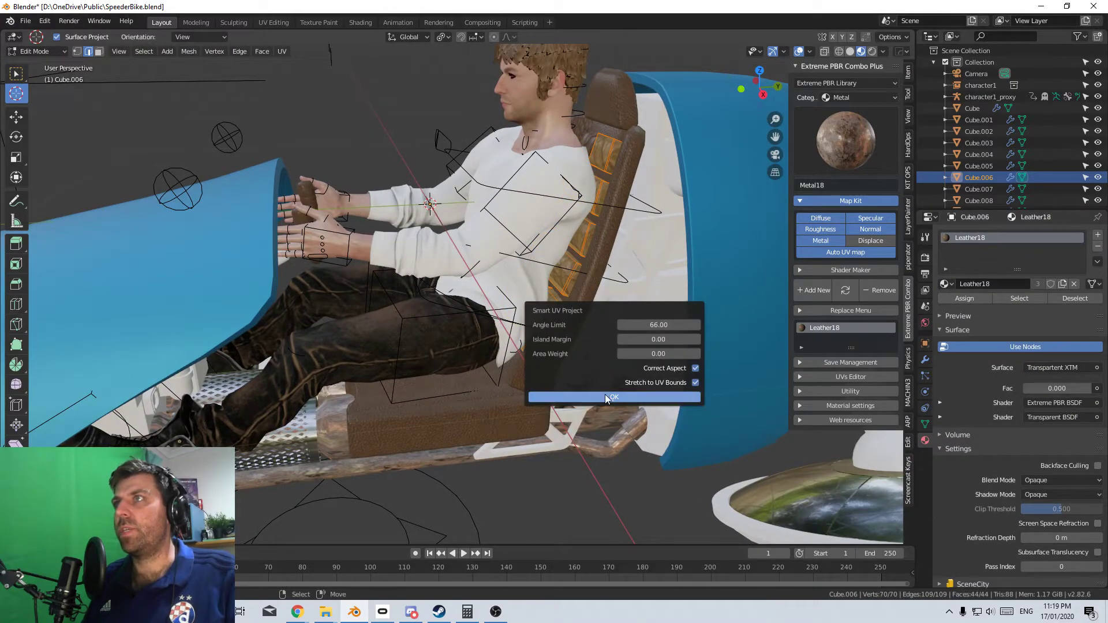
left_click(604, 395)
scroll(619, 298, "down", 2)
middle_click_drag(619, 299, 490, 370, "shift")
key("Tab")
Assign the existing Metal01 material to the lattice support frame behind the seat
middle_click_drag(491, 370, 466, 278, "shift")
scroll(466, 278, "up", 1)
left_click(449, 304)
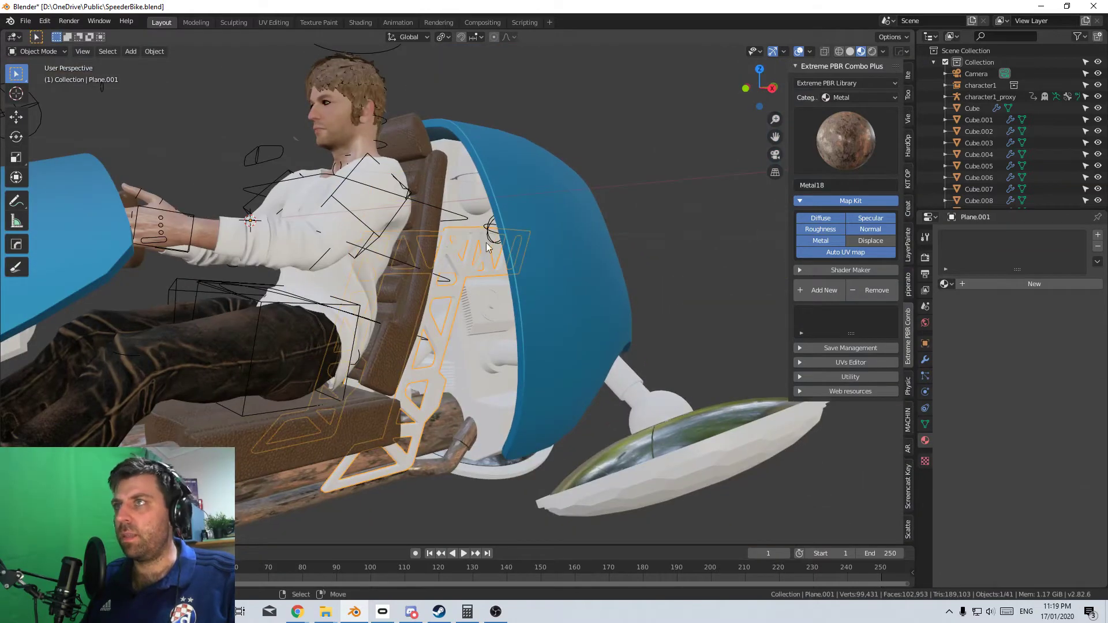
left_click(945, 283)
left_click(970, 327)
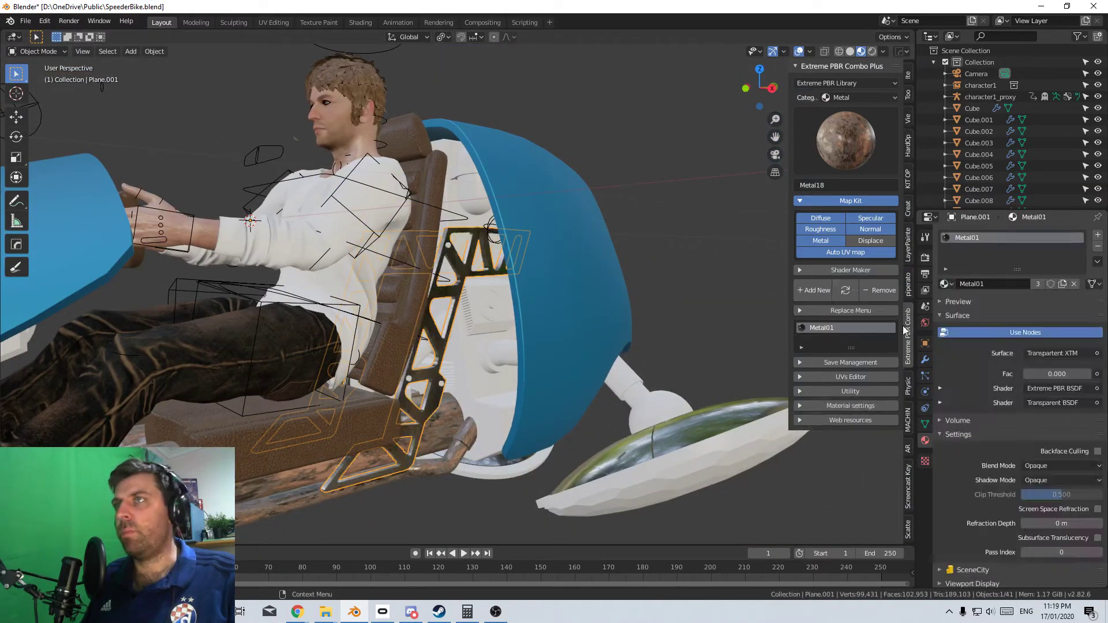
Unwrap the lattice support frame with Smart UV Project and return to Object Mode
key("Tab")
scroll(635, 239, "up", 2)
middle_click_drag(636, 239, 528, 304)
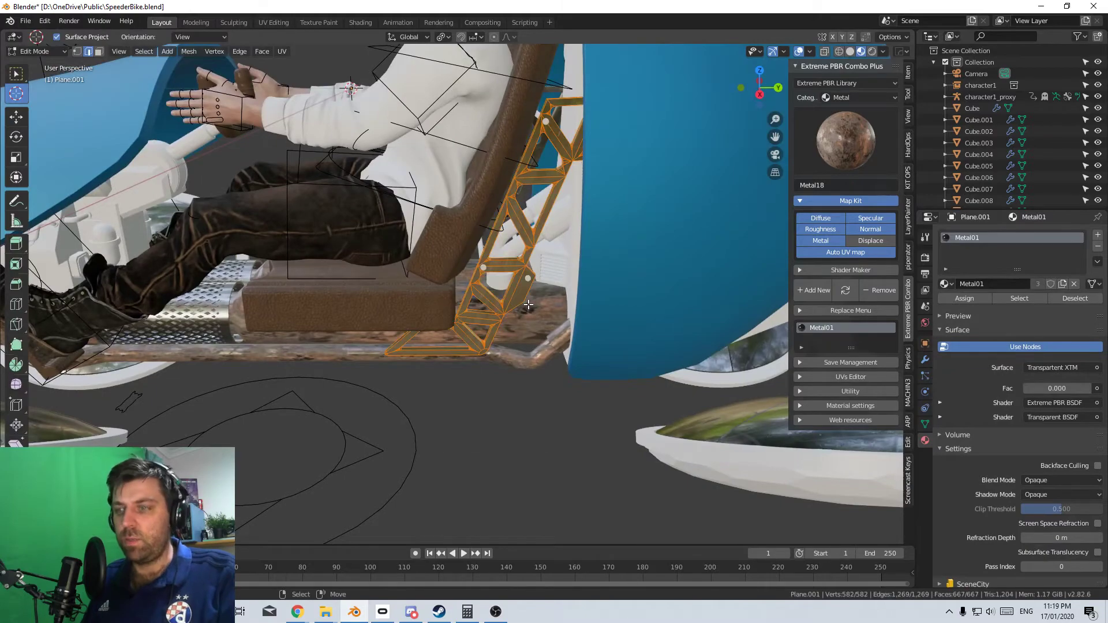
key("u")
left_click(528, 306)
left_click(523, 391)
key("Tab")
Assign the existing Metal01 material to the ball joints and arms that hold the hover discs
scroll(523, 392, "down", 3)
middle_click_drag(523, 392, 402, 317)
scroll(490, 379, "up", 4)
left_click(403, 316)
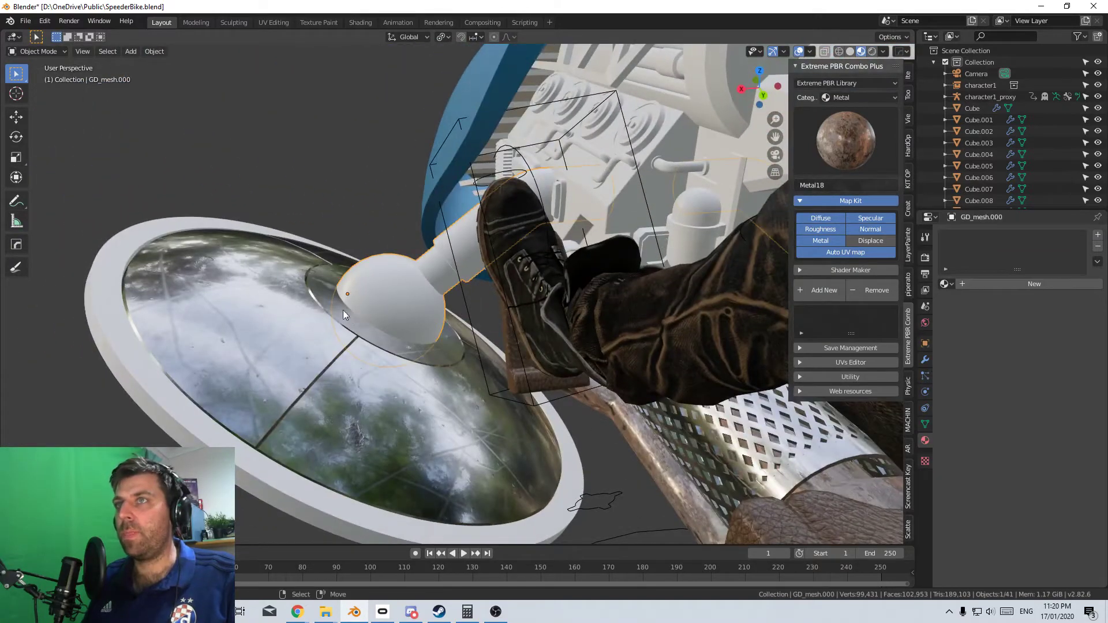
middle_click_drag(598, 218, 577, 271)
left_click(944, 283)
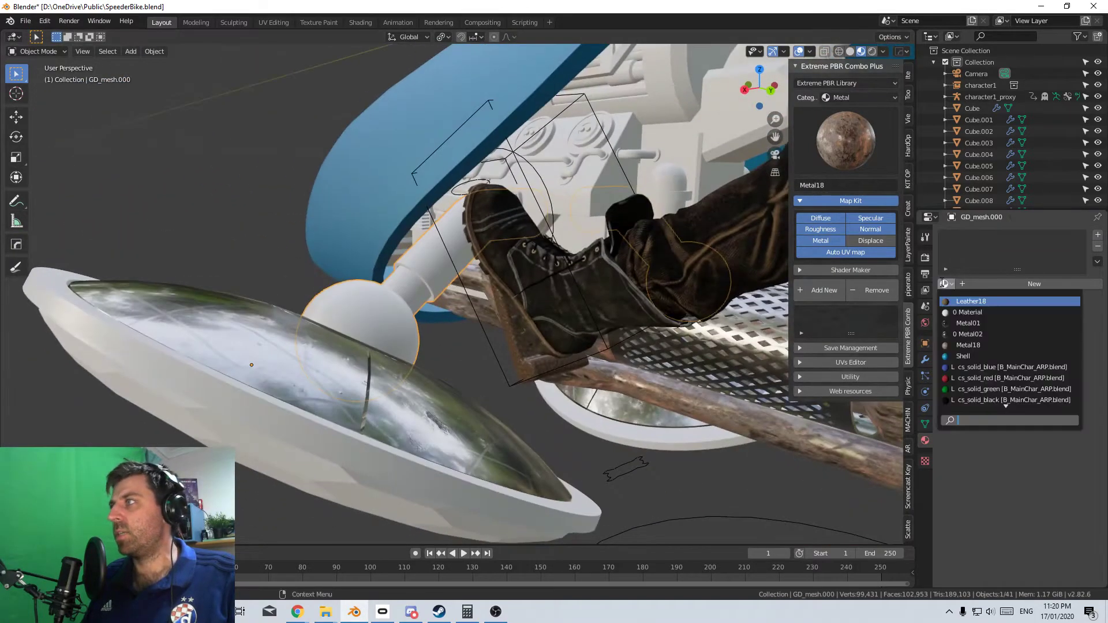
left_click(967, 324)
Select all geometry of the hover disc ball joints and arms, unwrap it with Smart UV Project, and return to Object Mode
middle_click_drag(571, 335, 549, 372)
key("Tab")
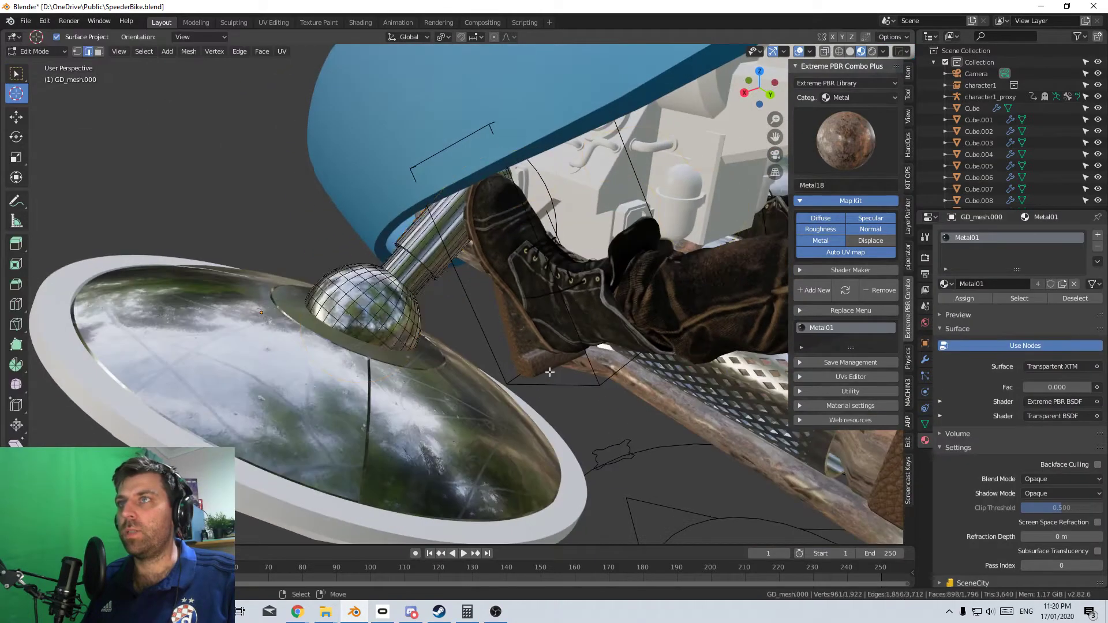
key("u")
left_click(550, 372)
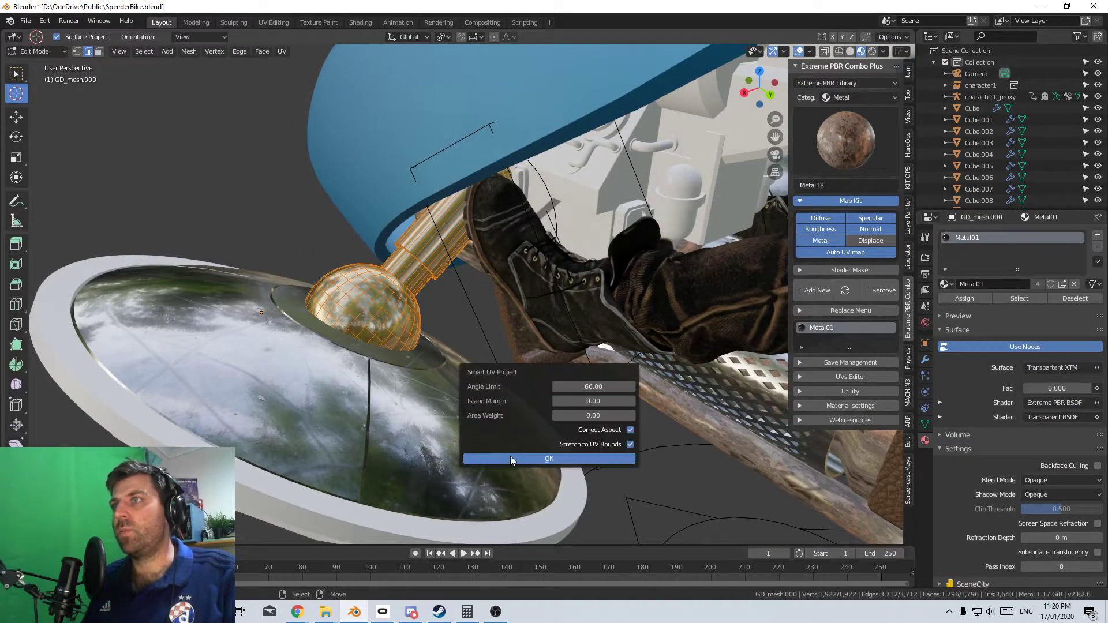
left_click(510, 456)
scroll(515, 388, "down", 4)
middle_click_drag(510, 456, 556, 380)
scroll(427, 398, "up", 5)
key("Tab")
Reenter Edit Mode on the ball joints and arms and run Smart UV Project on them again
scroll(586, 375, "down", 3)
scroll(612, 387, "down", 4)
scroll(554, 445, "up", 4)
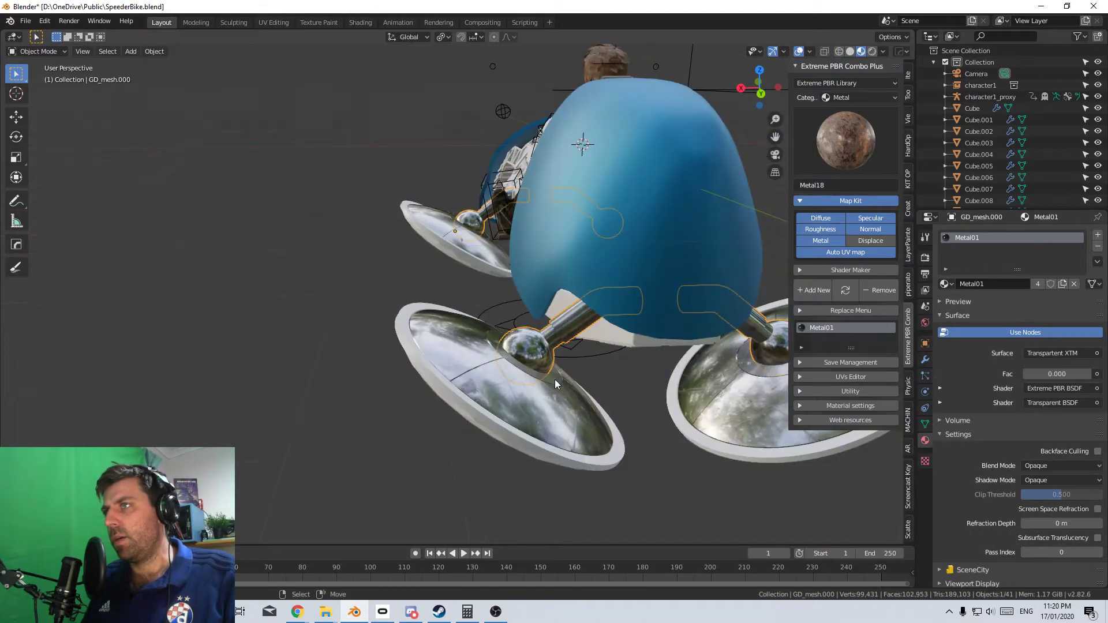
scroll(555, 379, "up", 4)
key("Tab")
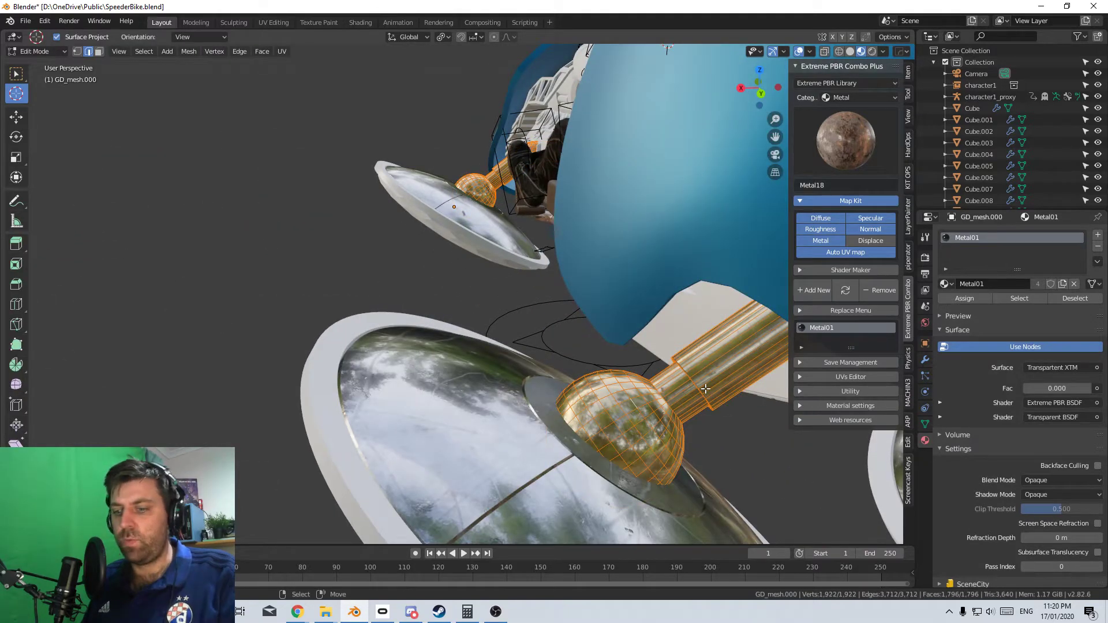
key("u")
left_click(705, 389)
left_click(694, 476)
Select the linked geometry of the outer arm sleeves at both the rear and front of the bike
middle_click_drag(754, 418, 364, 343, "shift")
left_click(361, 341)
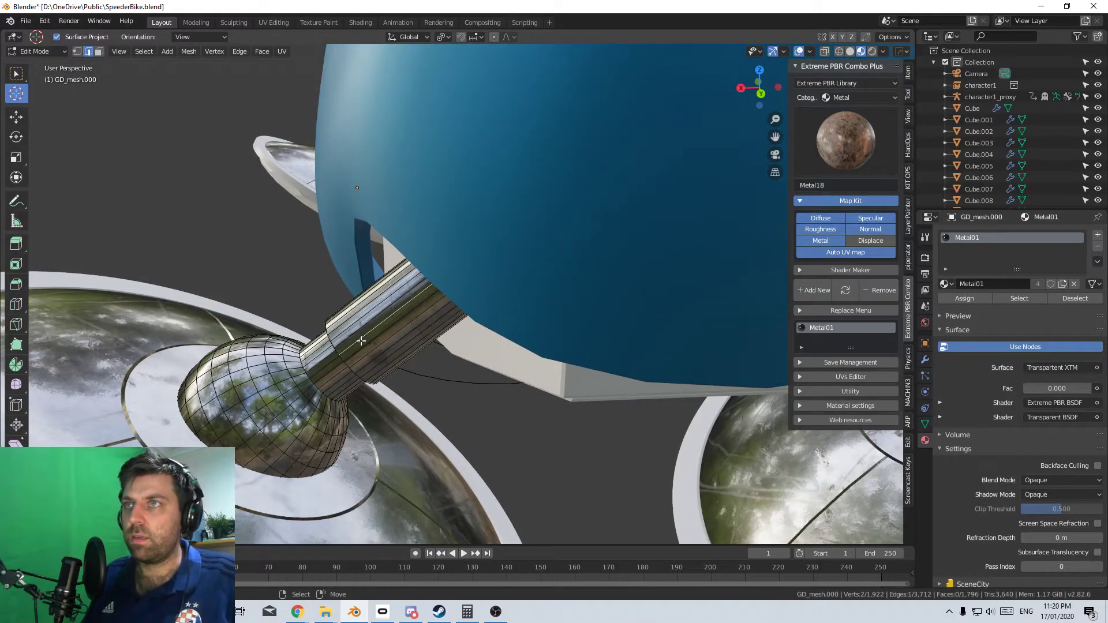
key("ctrl+l")
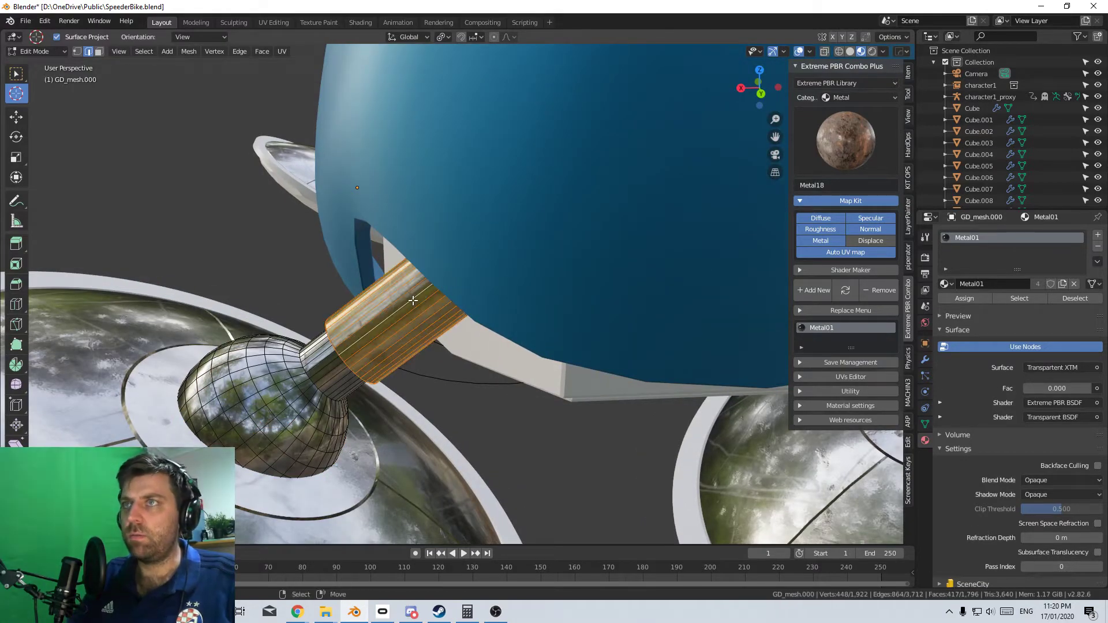
middle_click_drag(412, 301, 213, 322)
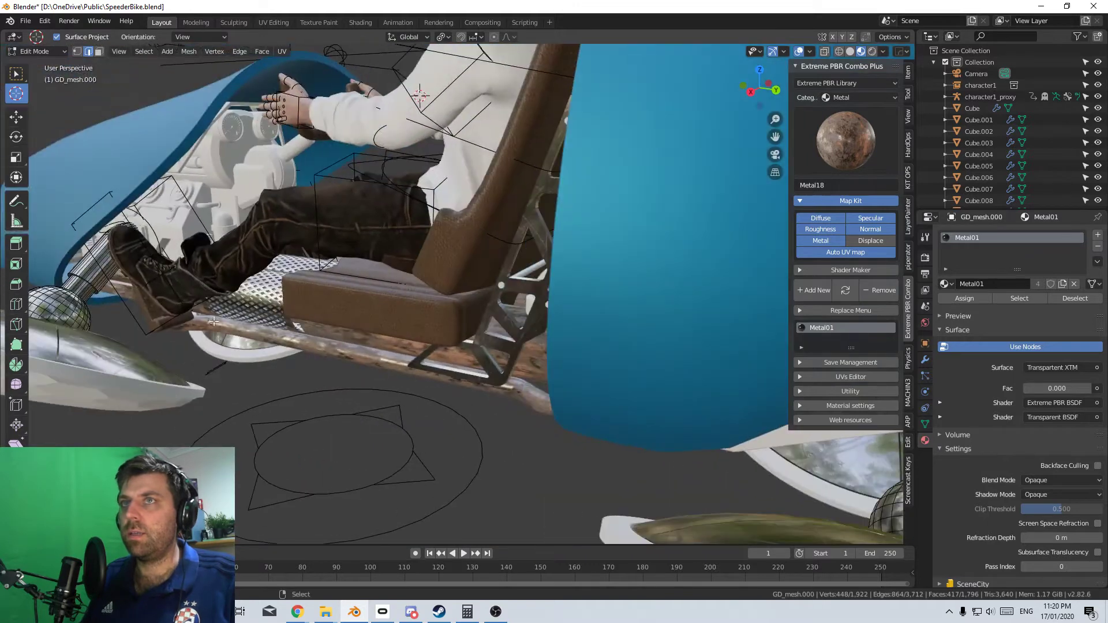
key("l")
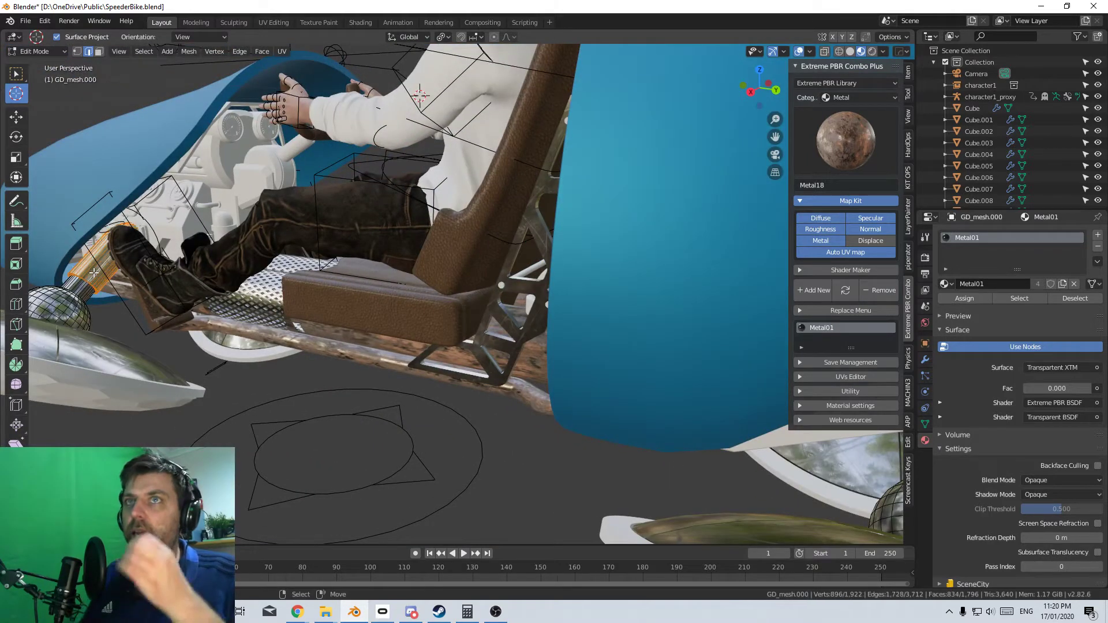
middle_click_drag(624, 271, 407, 330)
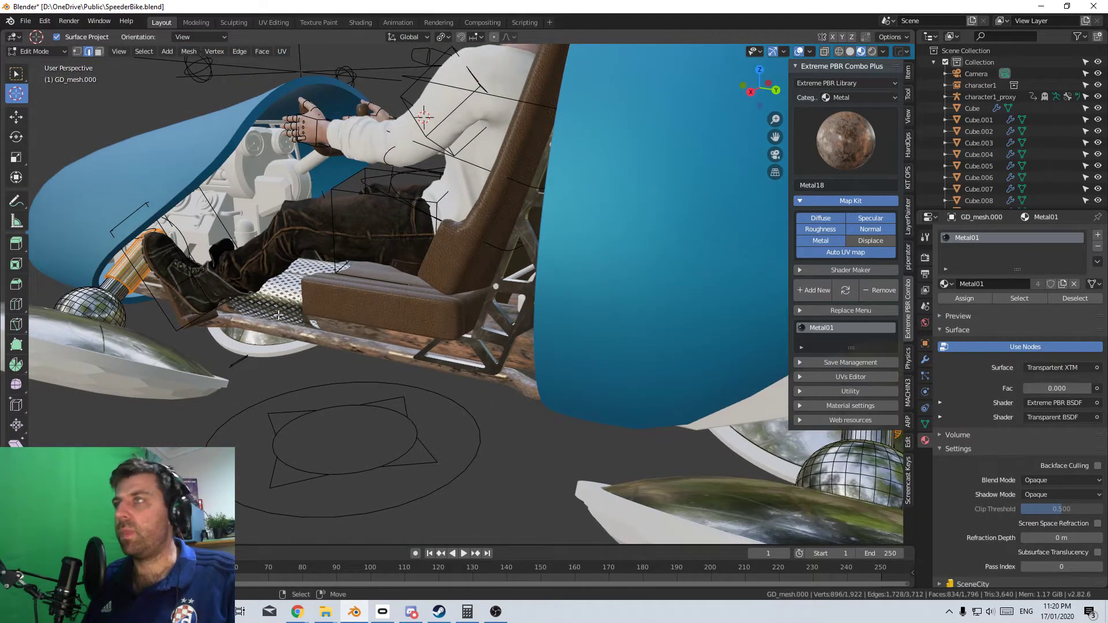
Add a material slot to the ball joints and arms, then add the glossy black Metal28 material from the metal library
left_click(1098, 234)
left_click(845, 141)
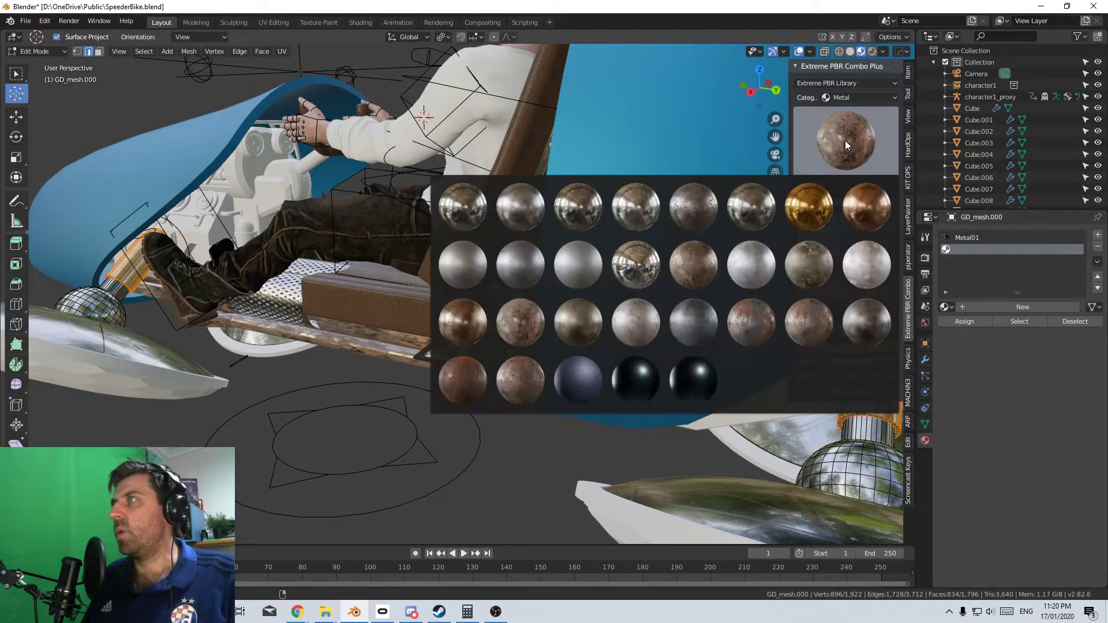
left_click(634, 372)
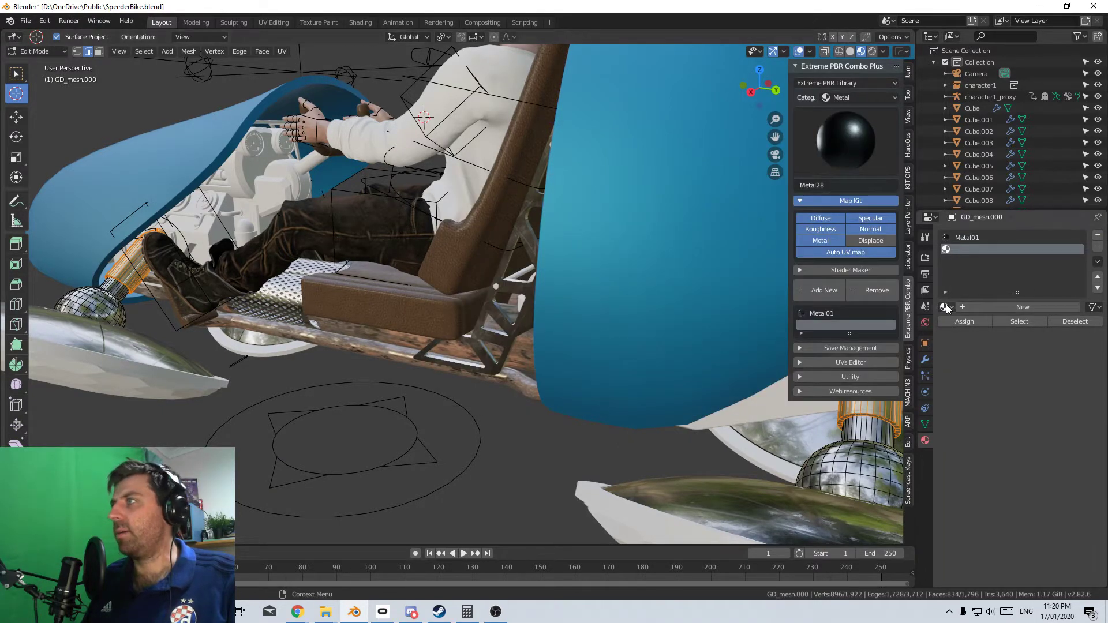
left_click(824, 290)
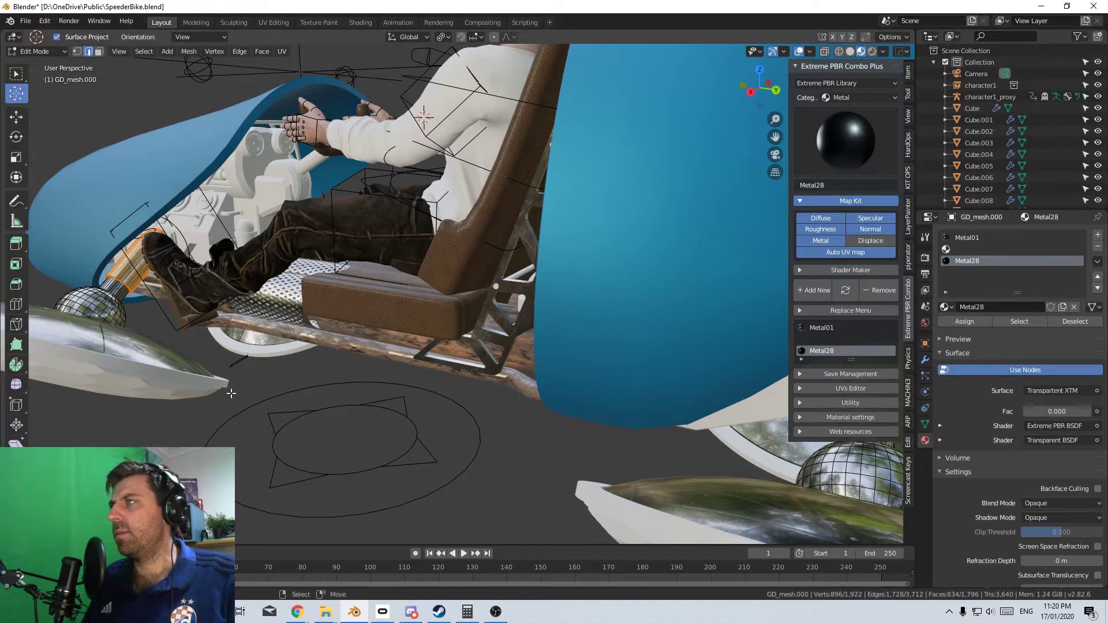
Remove the empty material slot in Object Mode and assign Metal28 to the selected arm sleeves
left_click(1076, 248)
left_click(1098, 246)
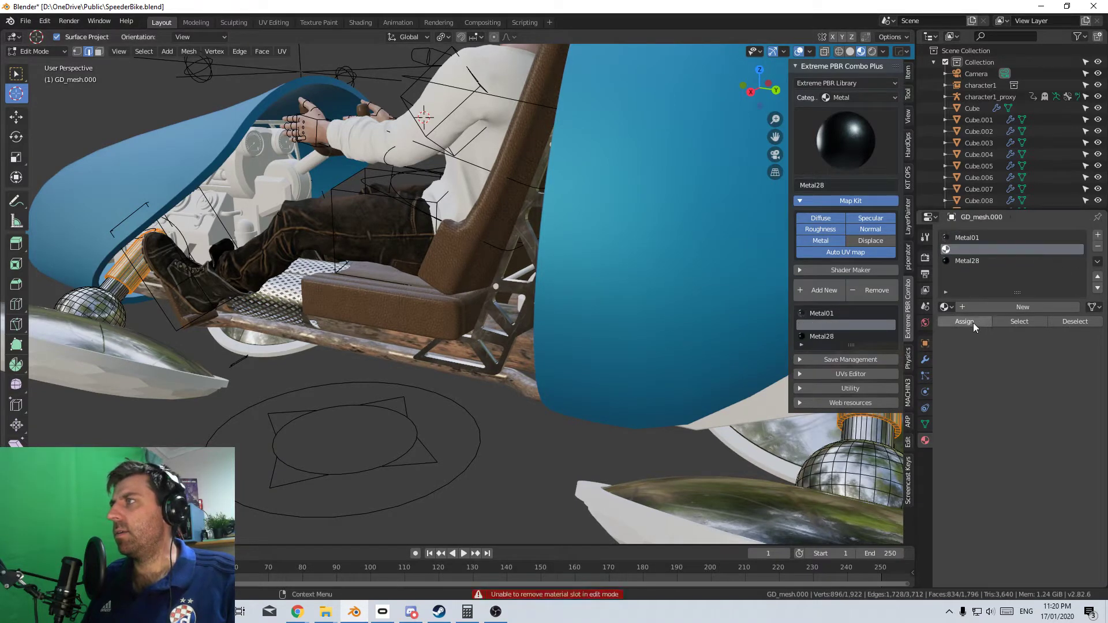
key("Tab")
left_click(1097, 246)
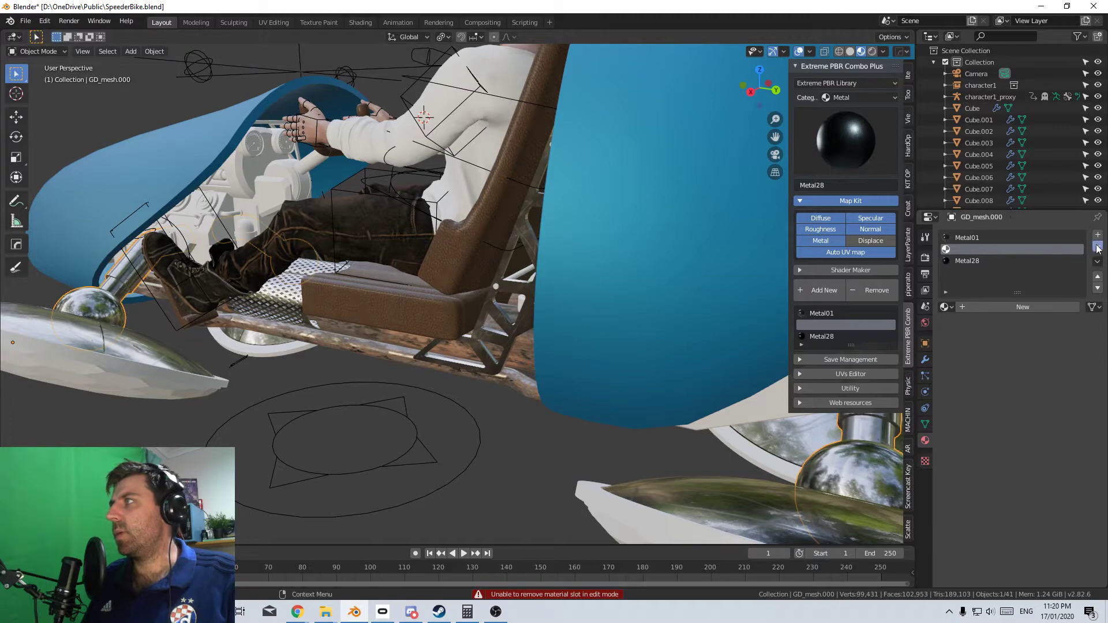
key("Tab")
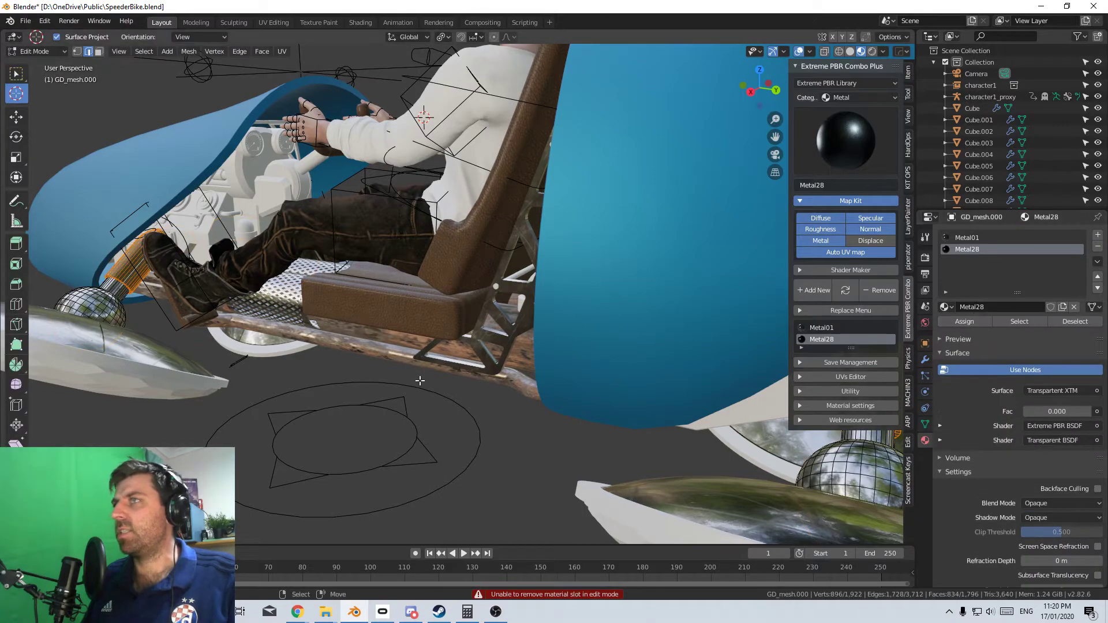
scroll(495, 388, "down", 5)
middle_click_drag(496, 389, 568, 288)
key("Tab")
middle_click_drag(584, 389, 470, 410)
Select the rim faces that use Metal01 on the hover discs in Edit Mode, checking the arms' material slots as reference
left_click(361, 376)
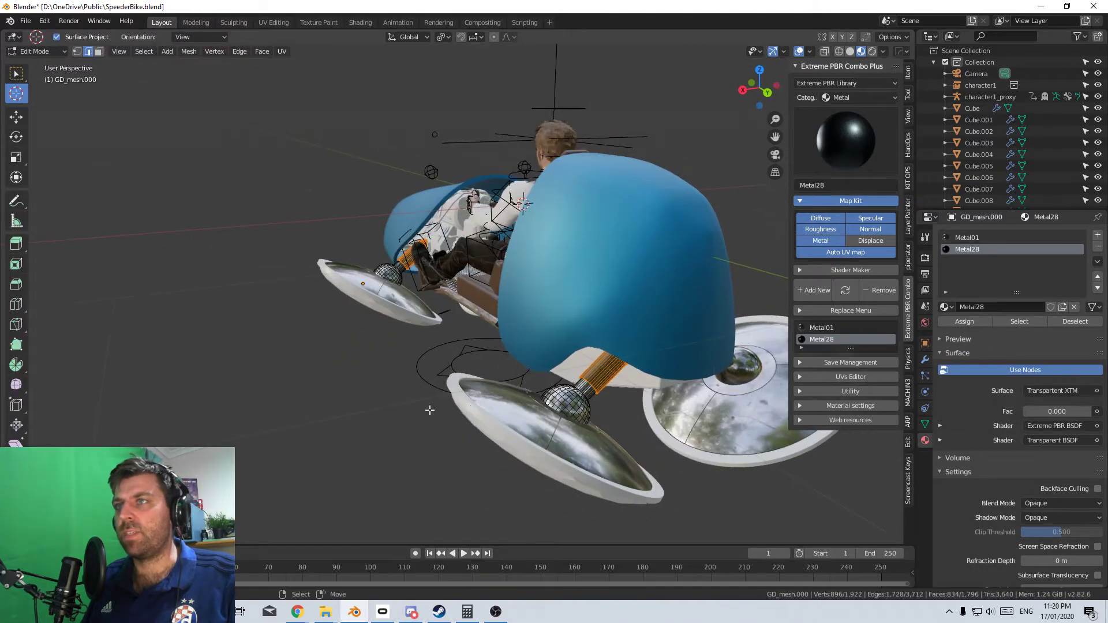
key("Tab")
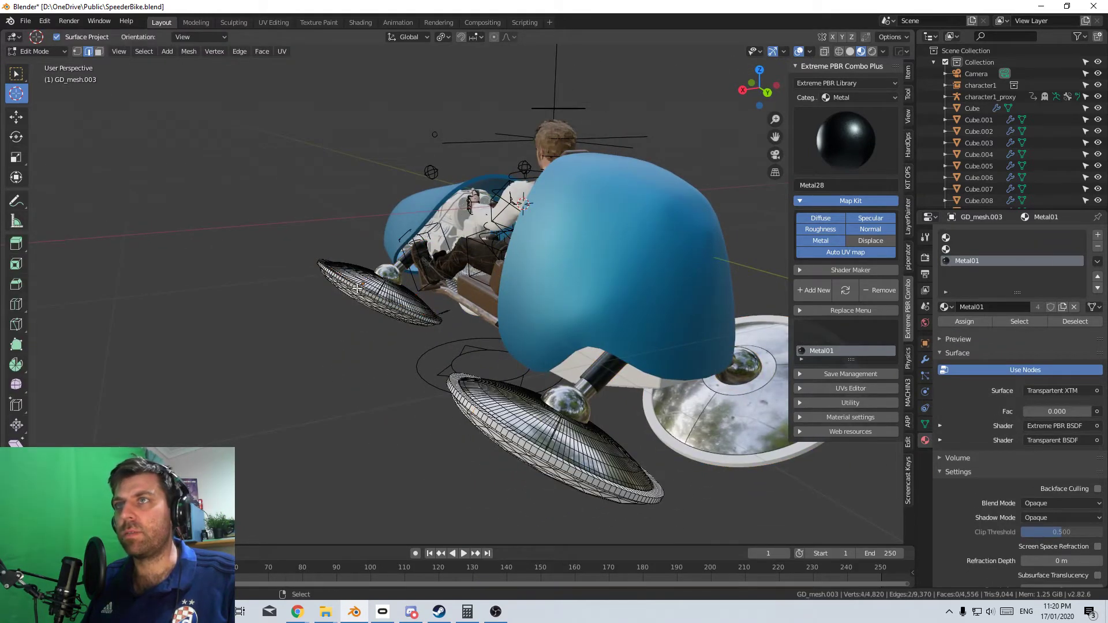
left_click(1019, 321)
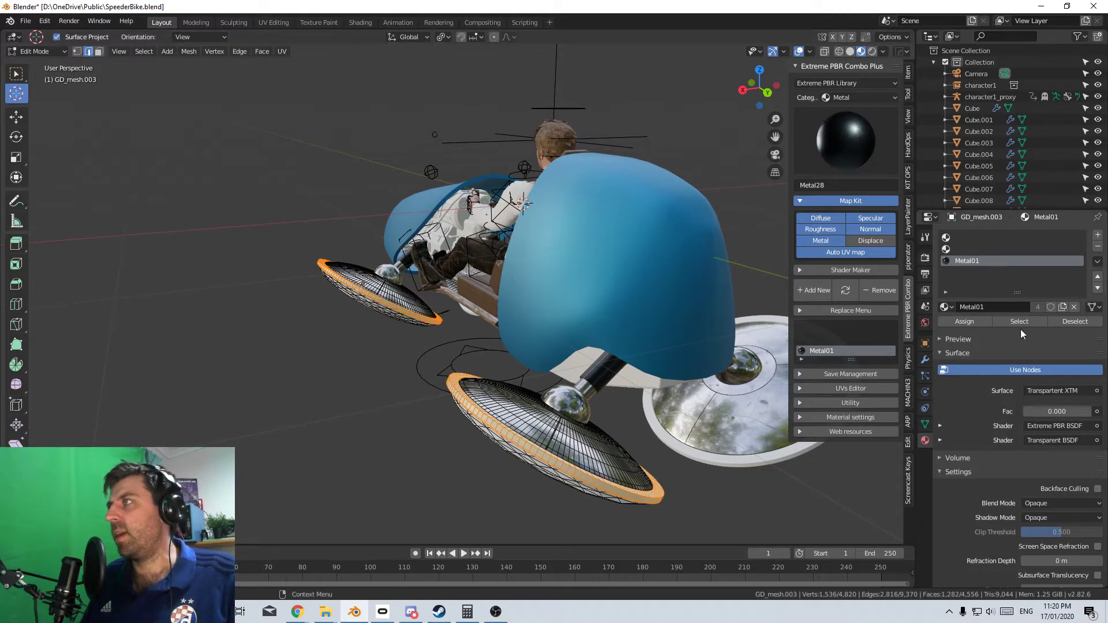
key("Tab")
right_click(600, 367)
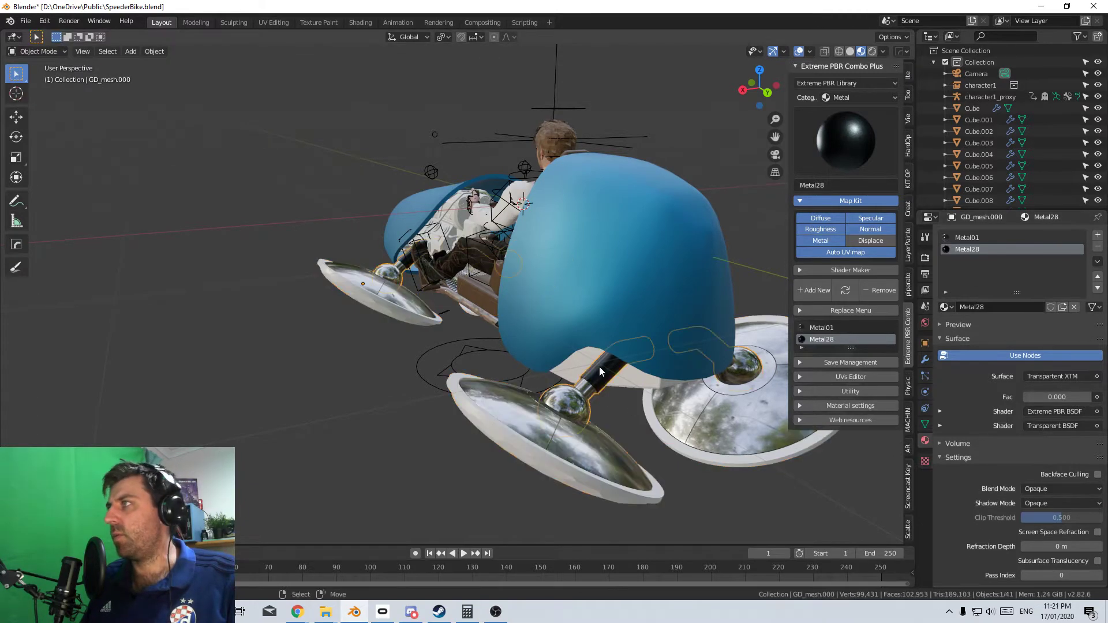
right_click(516, 442)
key("Tab")
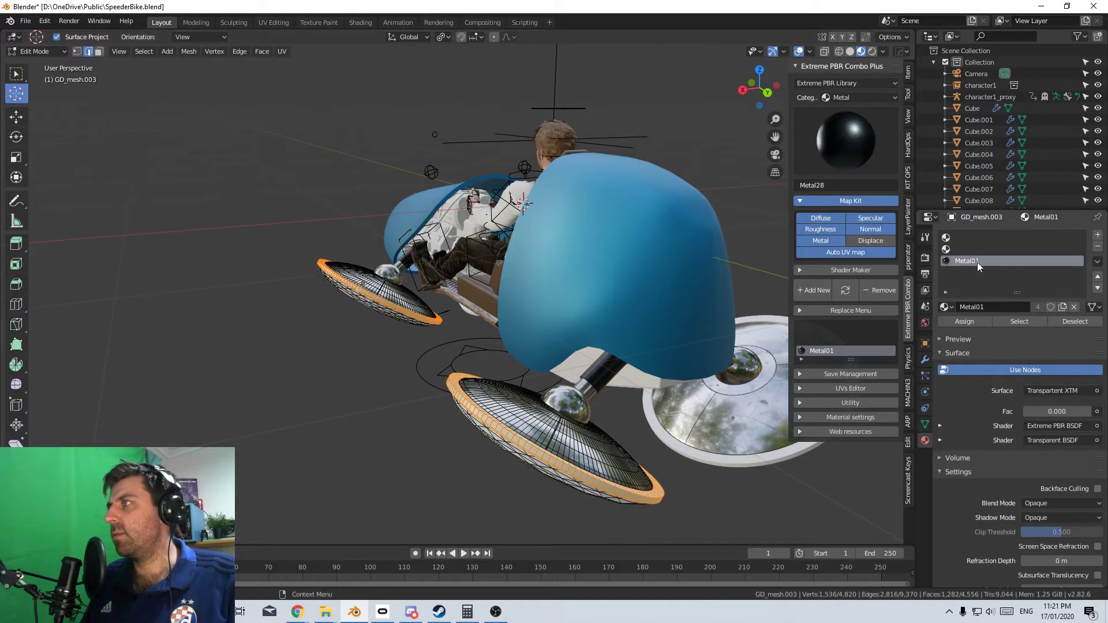
Set the discs' empty second material slot to Metal28, assign it to the selected rims, and return to Object Mode
left_click(945, 307)
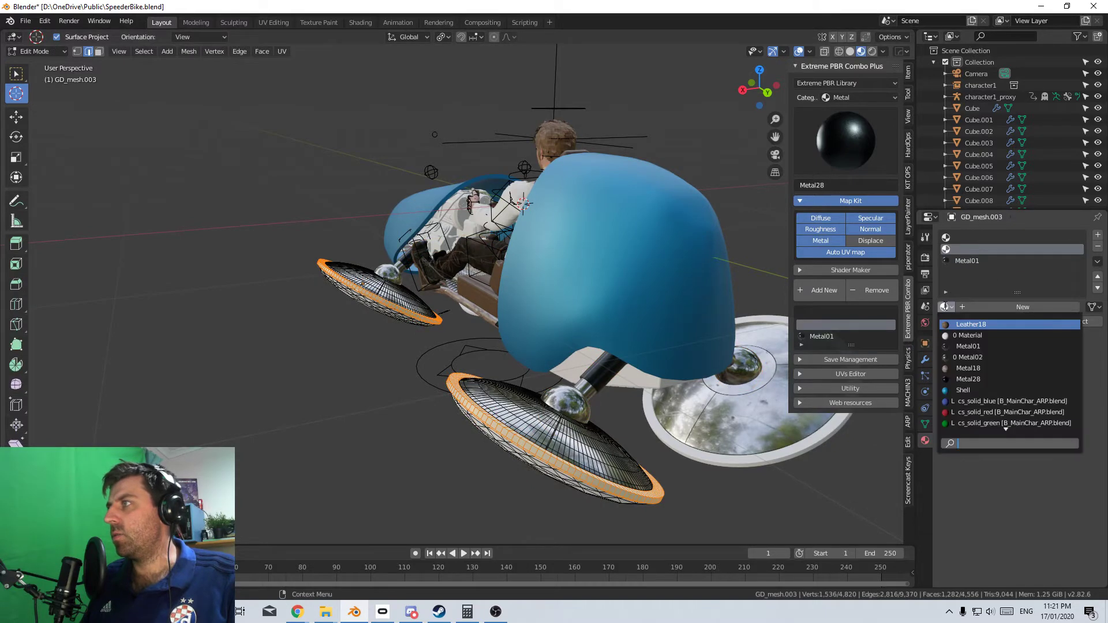
left_click(978, 380)
left_click(965, 321)
key("Tab")
middle_click_drag(566, 357, 426, 434)
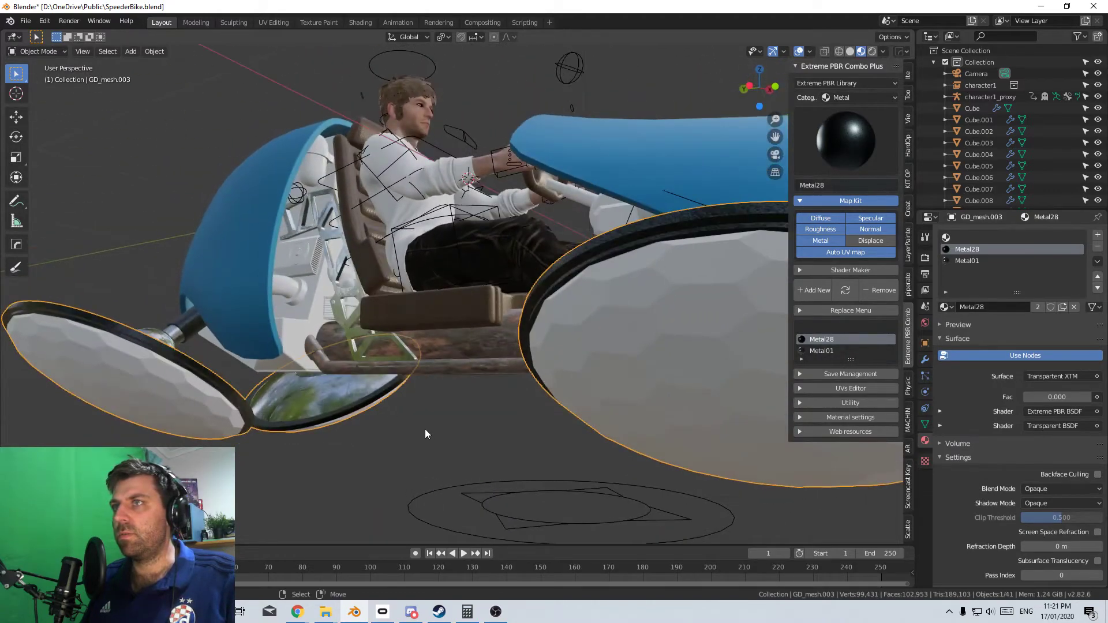
middle_click_drag(449, 355, 532, 386)
Reenter Edit Mode on the hover discs, check which faces use Metal28, and select only the Metal01 faces
left_click(489, 410)
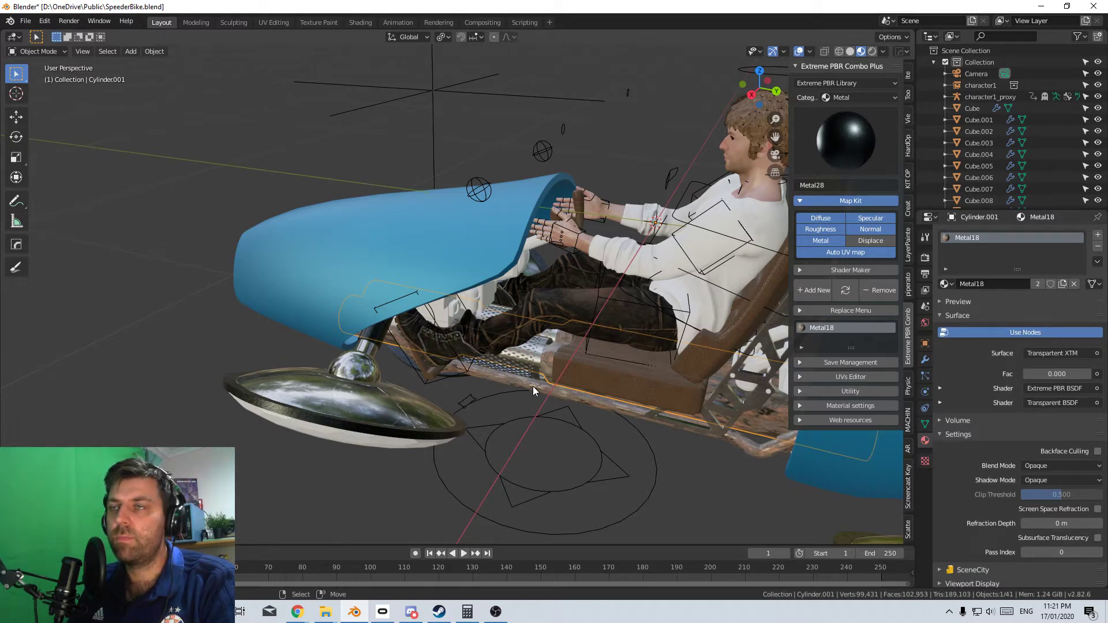
left_click(370, 401)
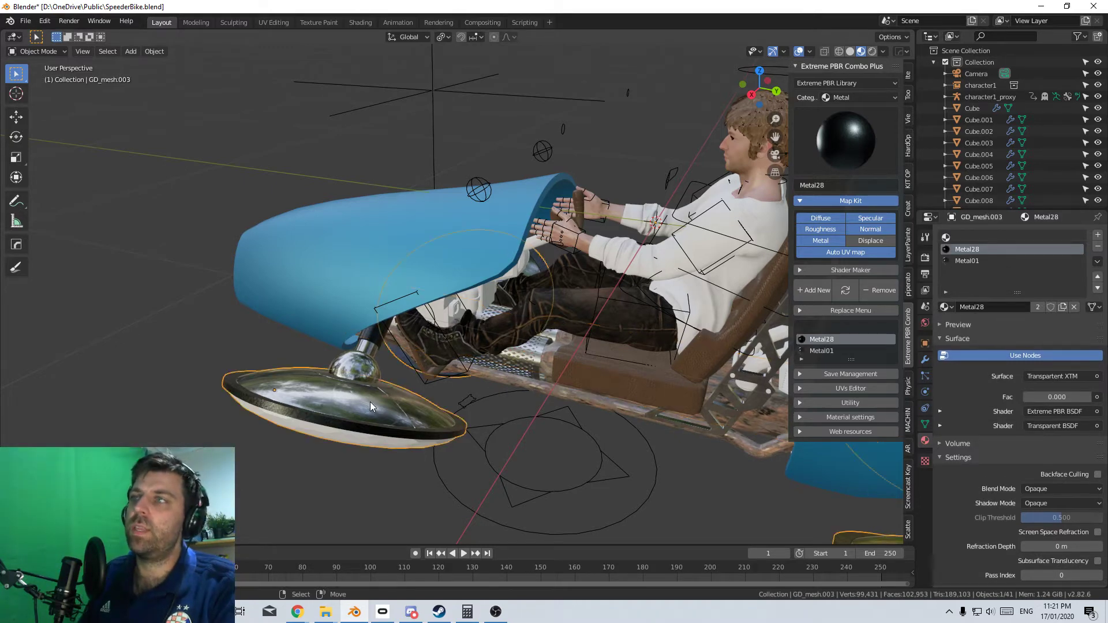
middle_click_drag(469, 417, 445, 409)
key("Tab")
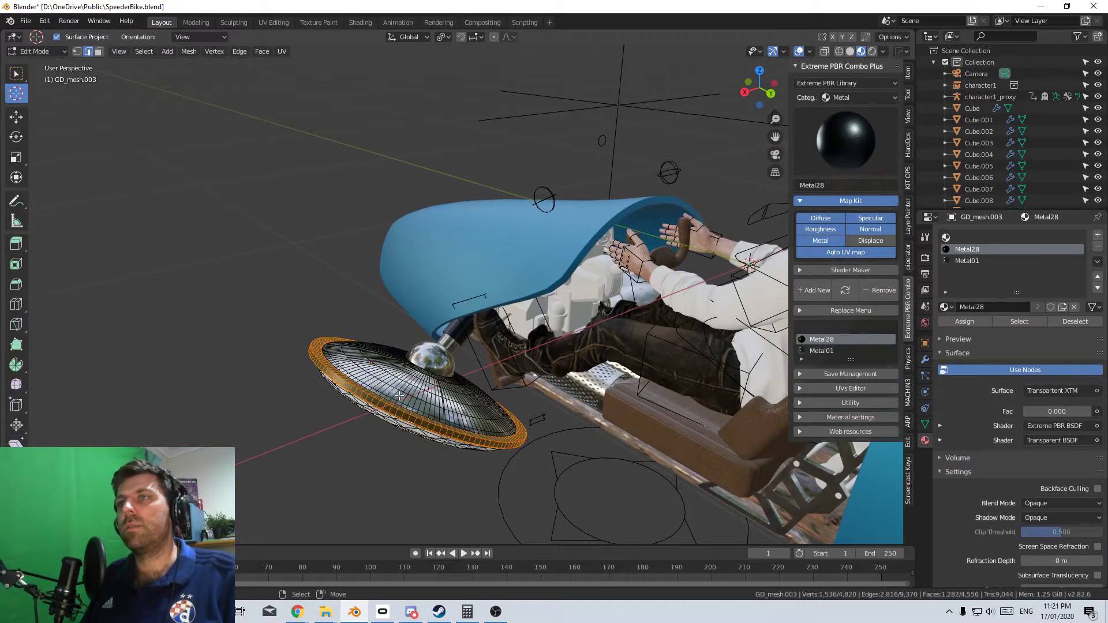
key("alt+a")
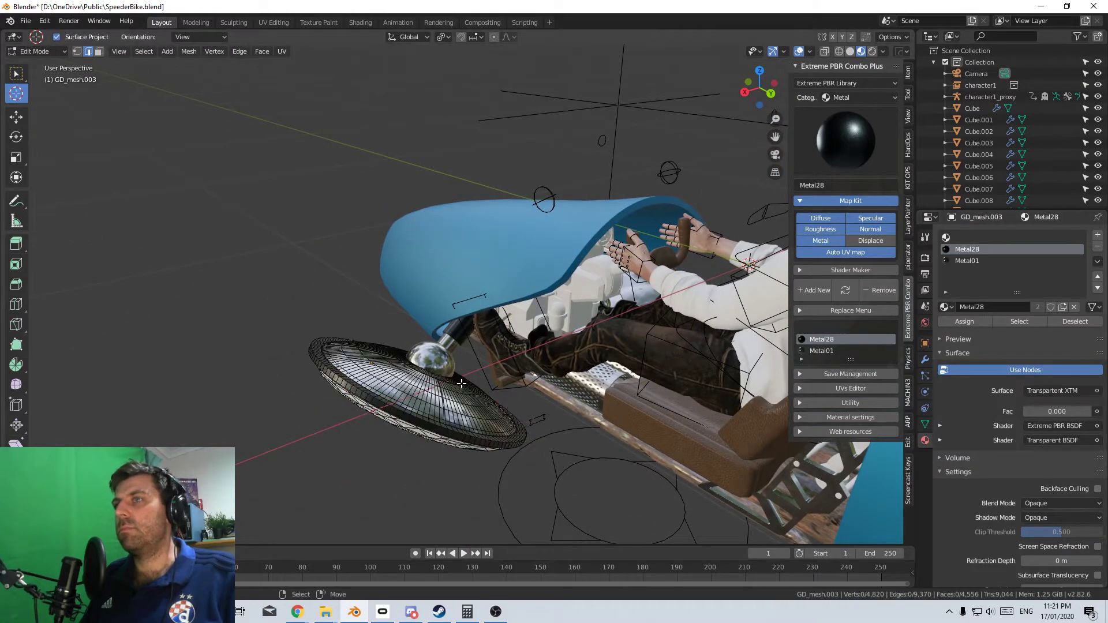
left_click(1012, 320)
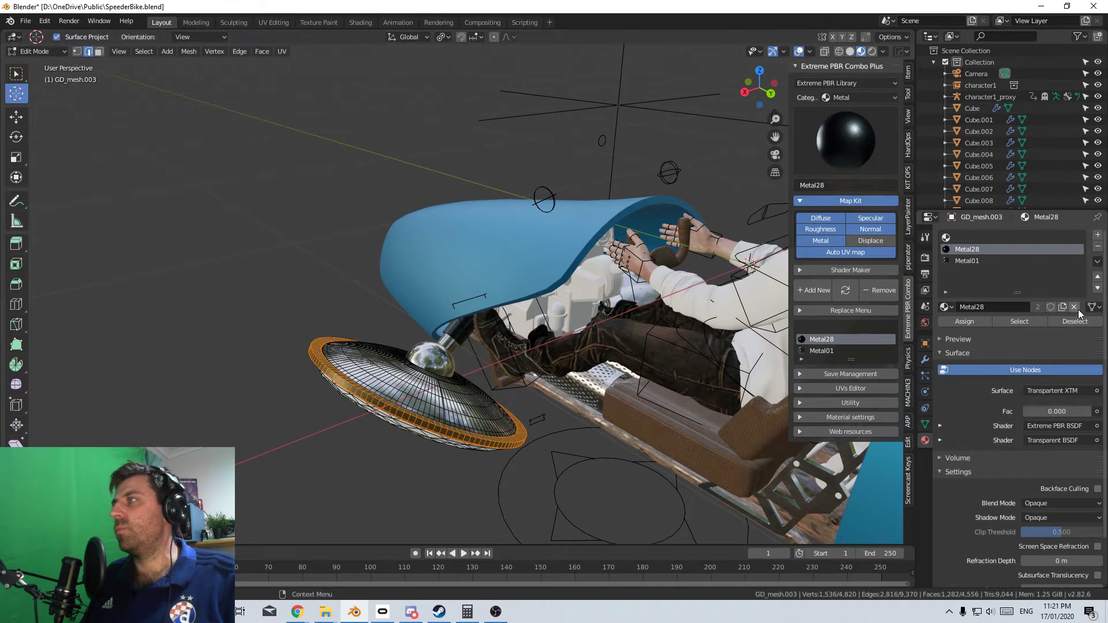
left_click(1074, 321)
left_click(1004, 260)
left_click(1011, 319)
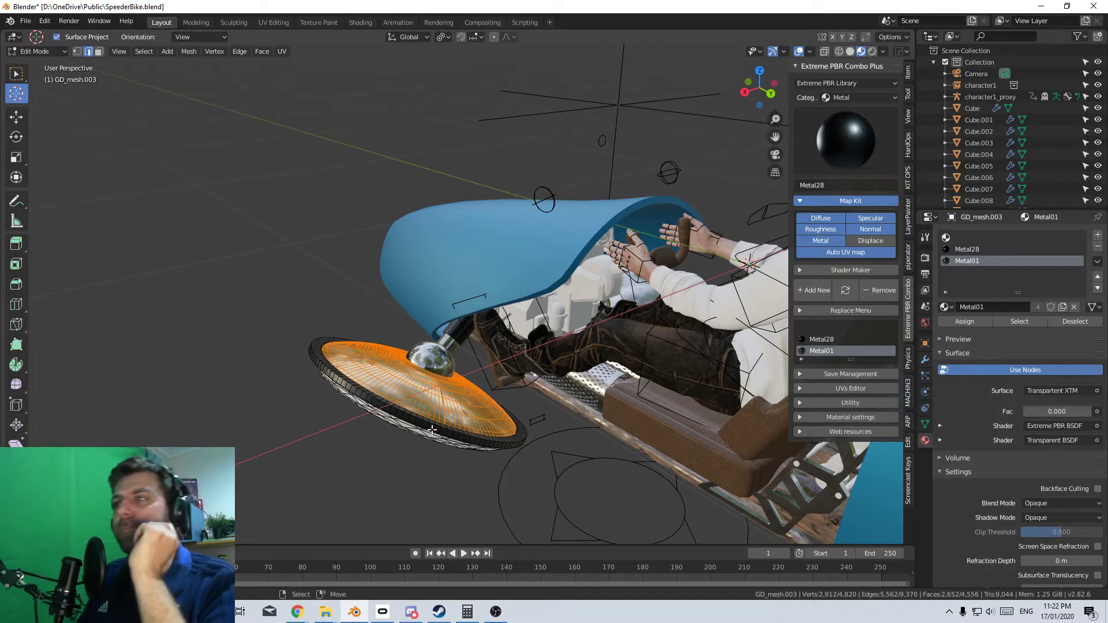
Choose Metal10 in the metal material library and leave Edit Mode on the hover discs
left_click(878, 145)
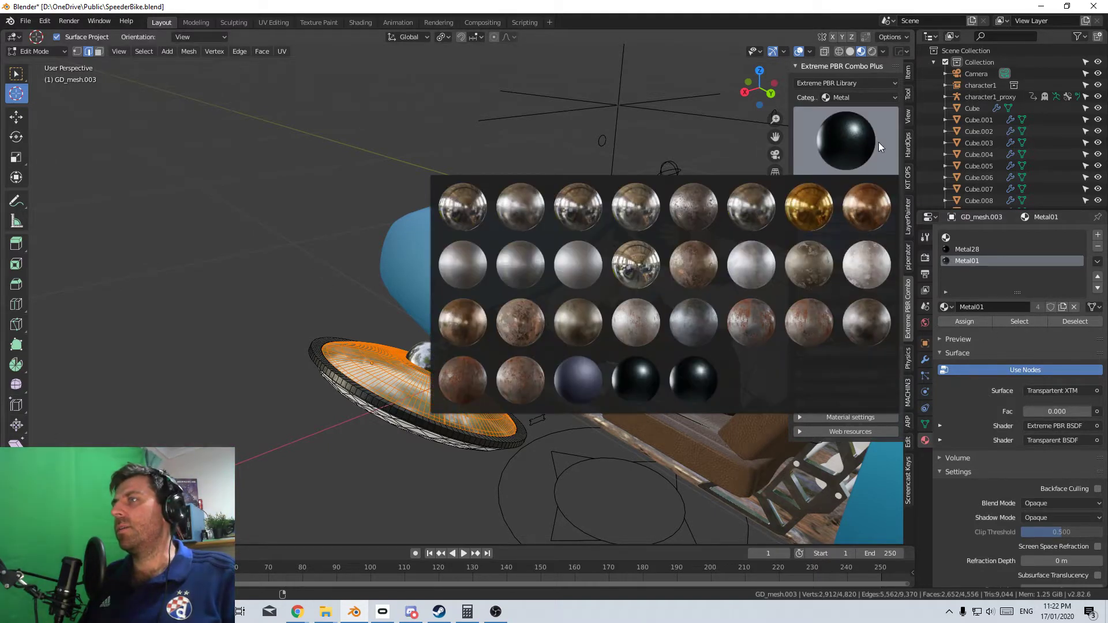
left_click(521, 264)
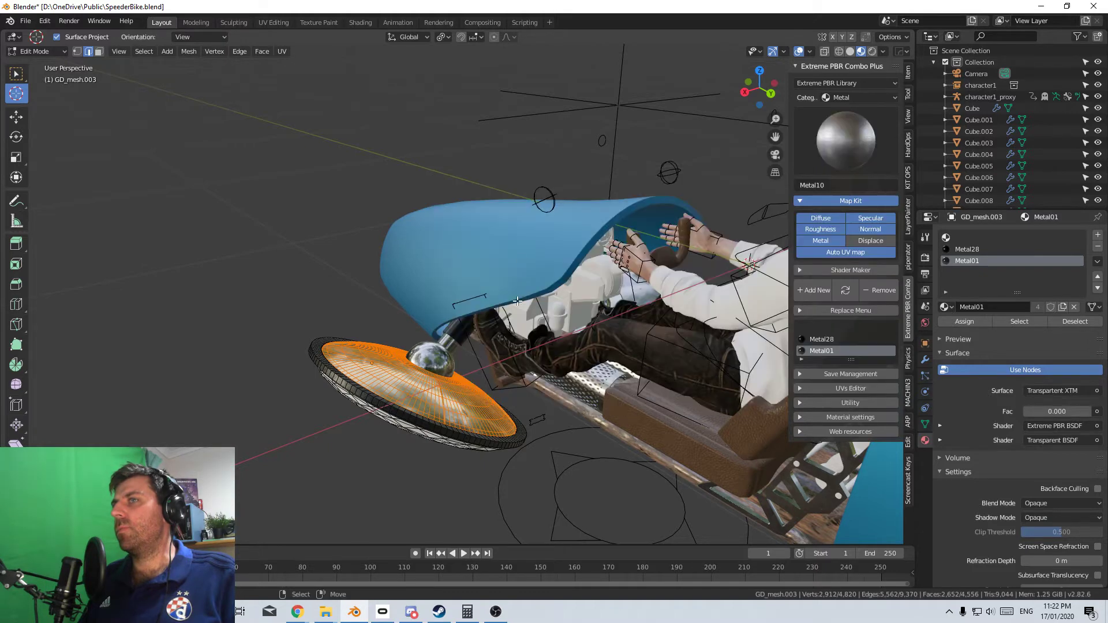
key("Tab")
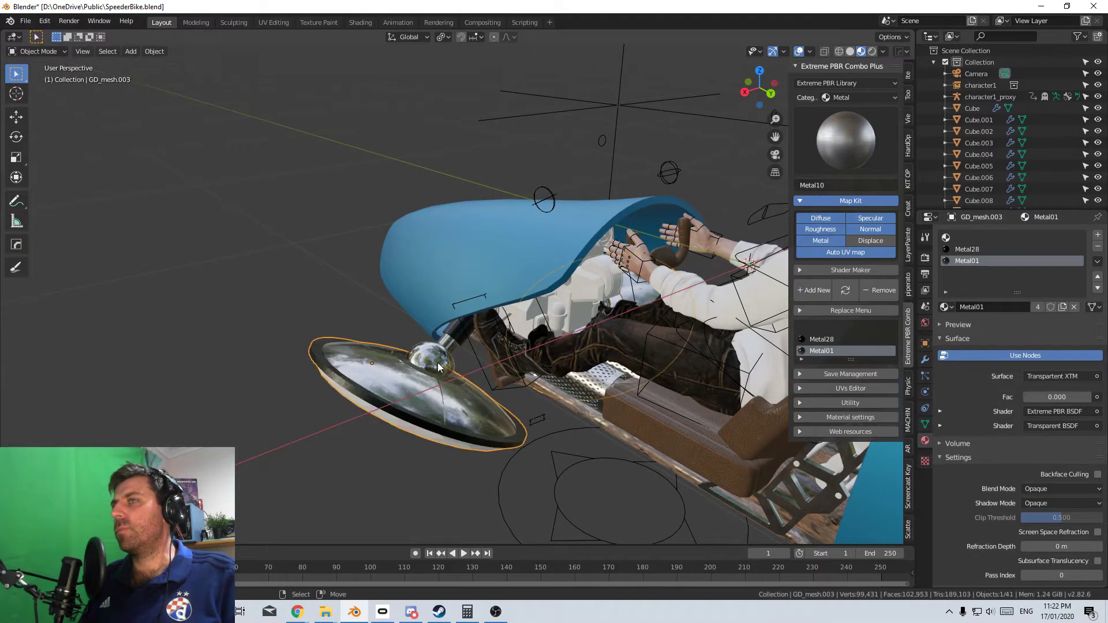
mouse_move(438, 363)
middle_mouse_down()
mouse_move(559, 329)
mouse_move(472, 383)
mouse_move(518, 352)
middle_mouse_up()
scroll(518, 352, "up", 3)
Return to Edit Mode on the hover discs and switch the viewport shading to wireframe
key("Tab")
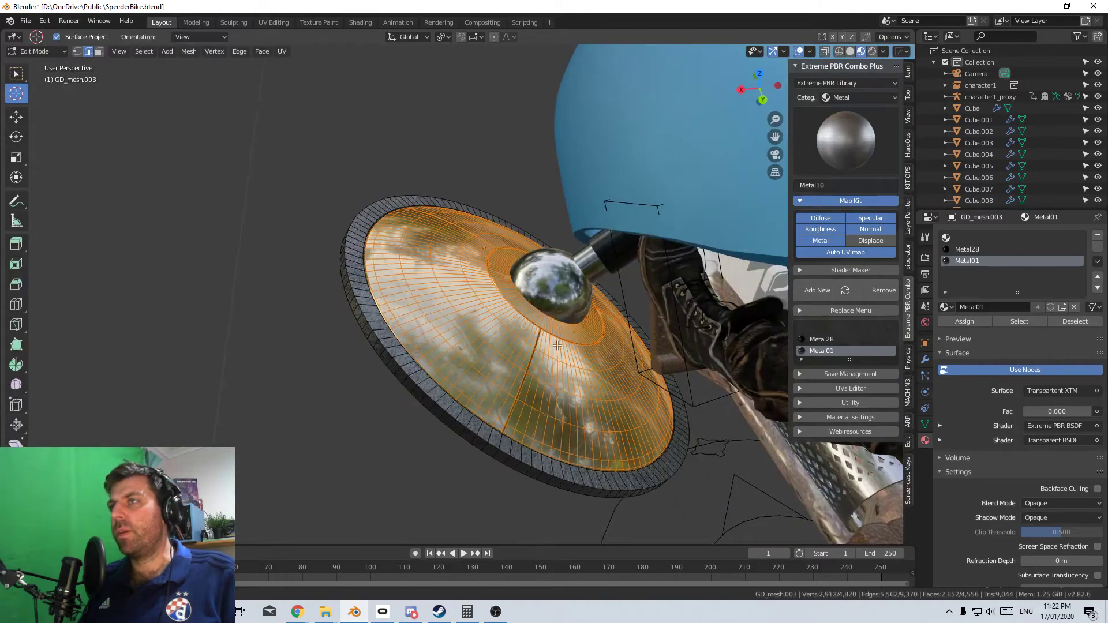
scroll(518, 352, "up", 2)
mouse_move(524, 396)
middle_mouse_down("shift")
mouse_move(464, 433)
mouse_move(381, 428)
middle_mouse_up("shift")
key("z")
left_click(428, 403)
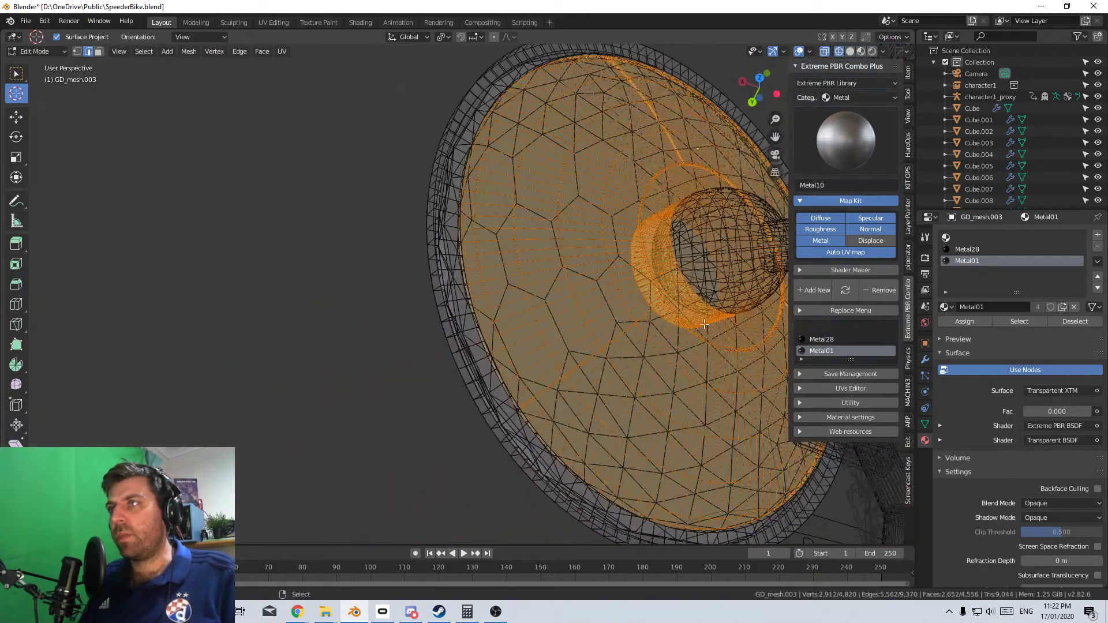
In orthographic view, select the edge loop around the disc's central opening and rip it without moving it
scroll(527, 347, "up", 1)
mouse_move(613, 334)
middle_mouse_down("shift")
mouse_move(483, 364)
mouse_move(269, 349)
middle_mouse_up("shift")
key("KP_5")
scroll(483, 364, "up", 10)
scroll(483, 364, "down", 5)
middle_click_drag(547, 308, 301, 346, "shift")
scroll(302, 346, "up", 2)
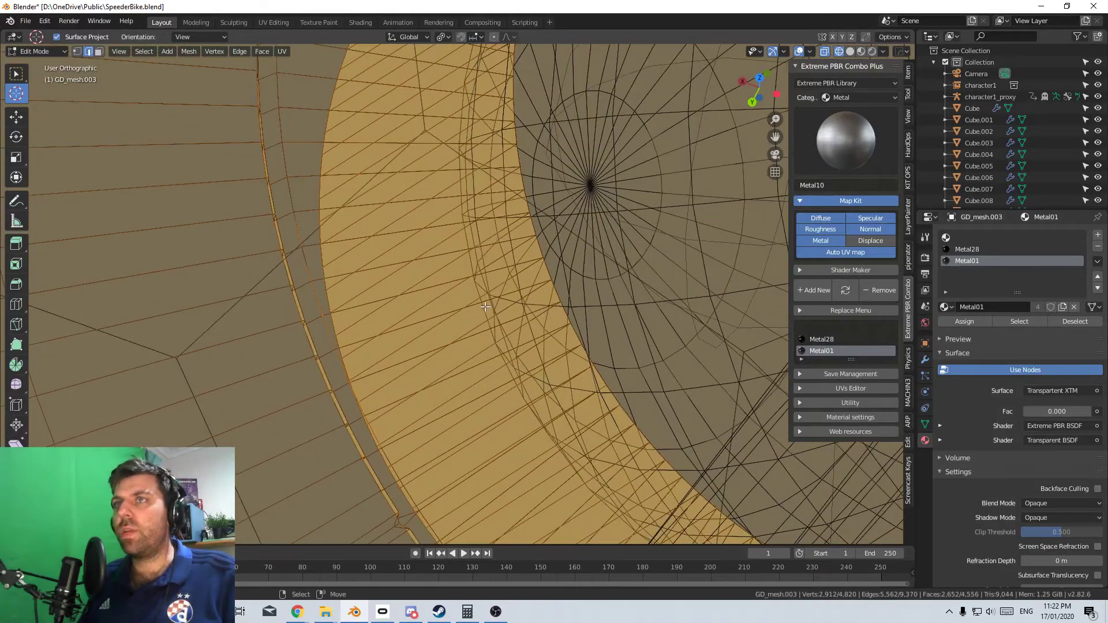
left_click(303, 347, "alt")
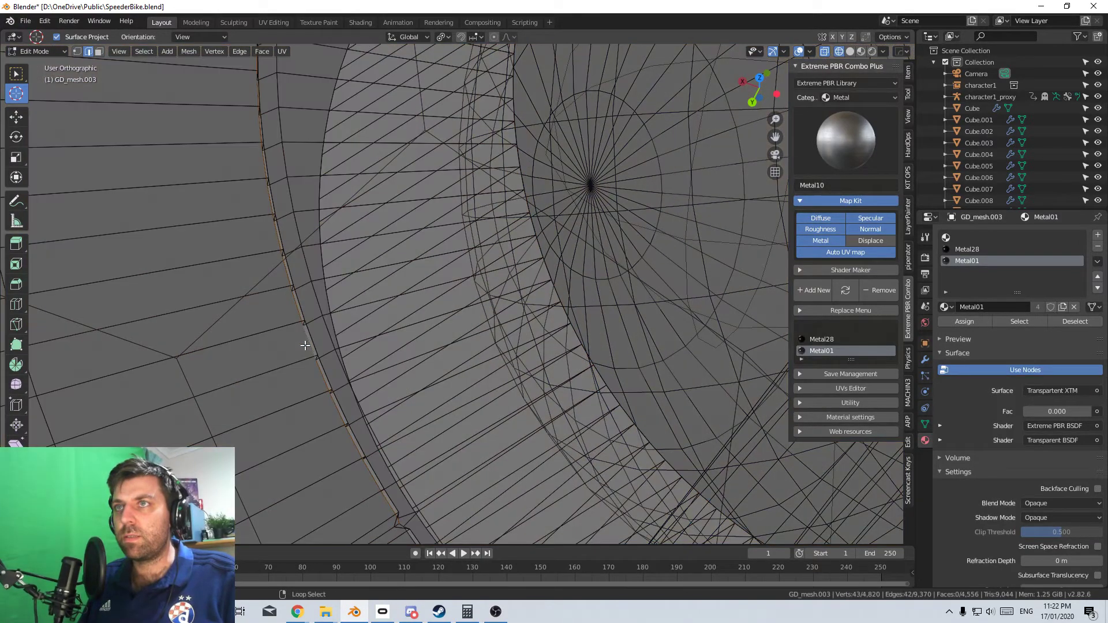
key("v")
right_click(341, 279)
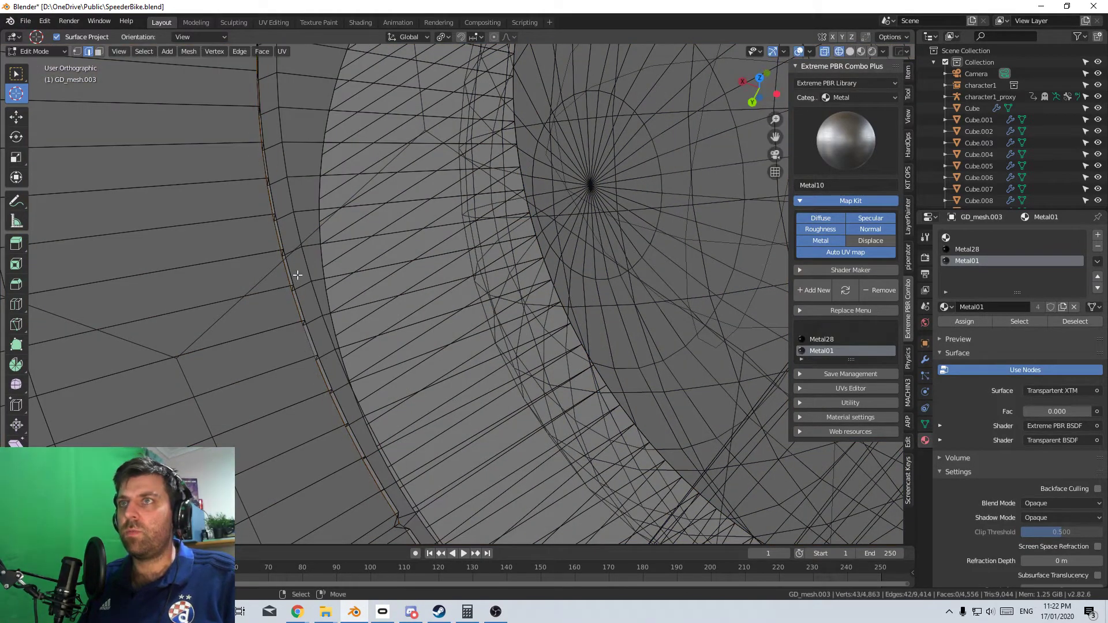
Try to select the geometry linked to the ripped edge loop, and undo that selection
right_click(310, 271)
key("ctrl+l")
scroll(359, 303, "down", 5)
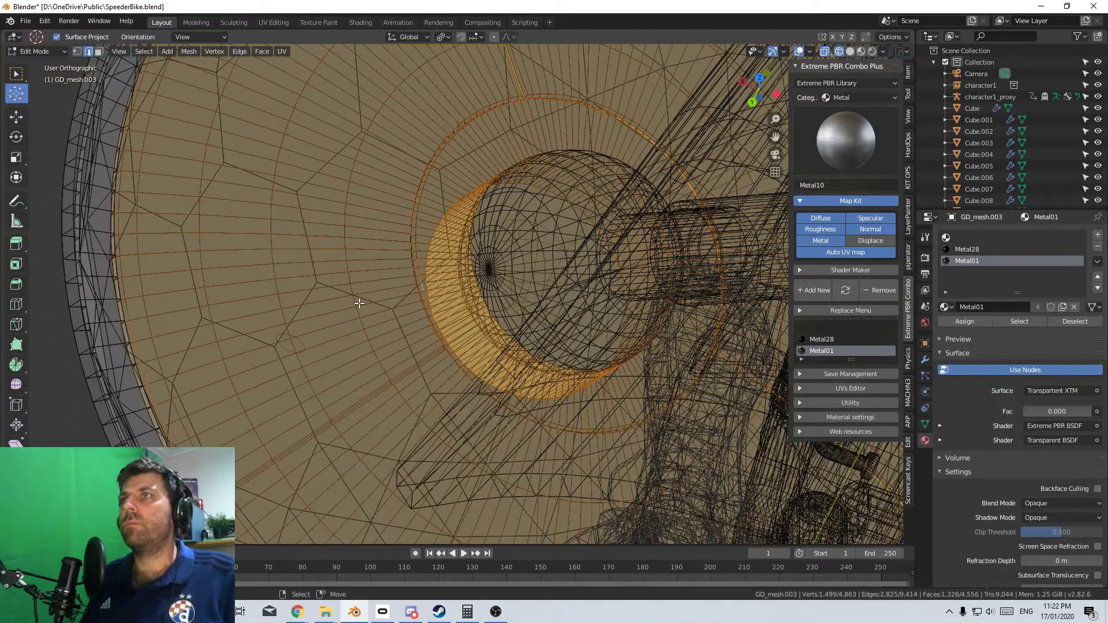
key("ctrl+z")
Select the face loop inside the disc's central opening and grow the selection twice to include the surrounding ring
scroll(359, 303, "up", 4)
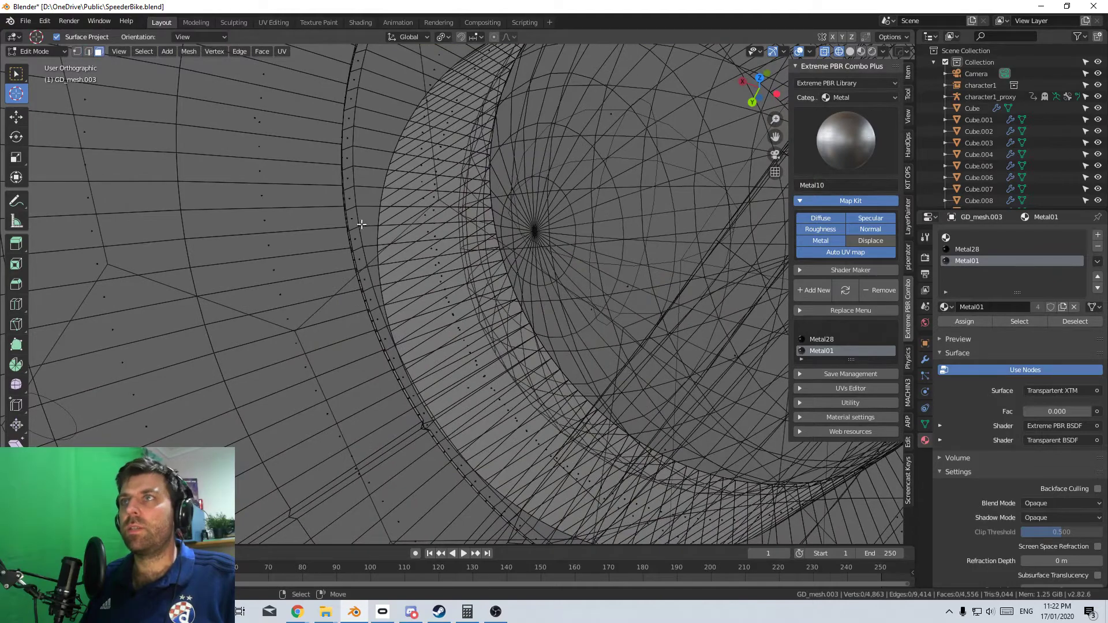
left_click(448, 296, "alt")
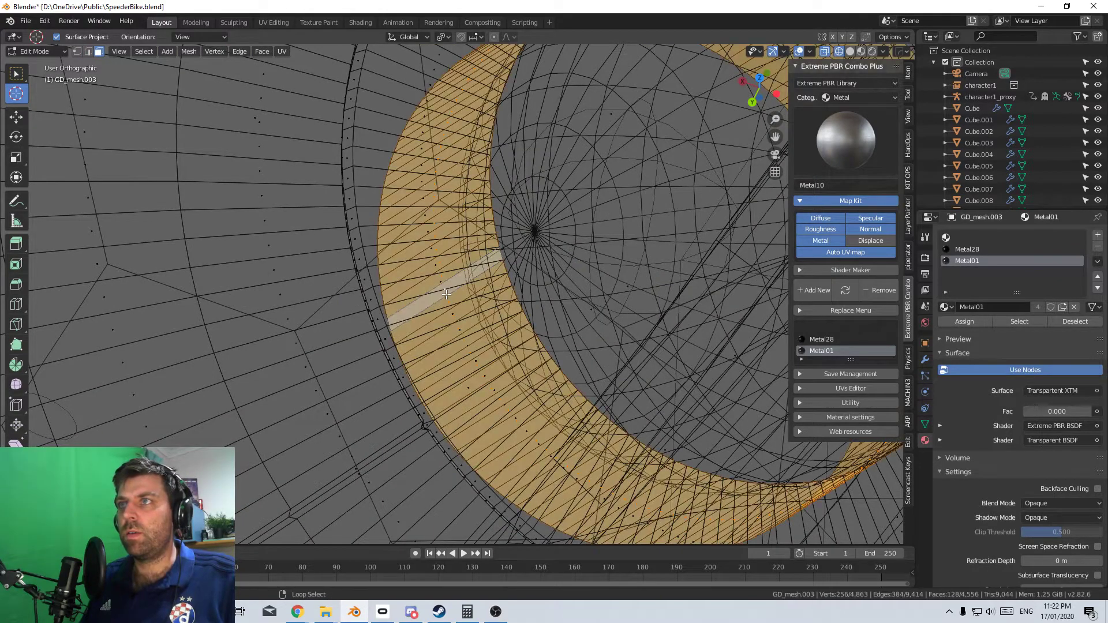
scroll(493, 313, "down", 3)
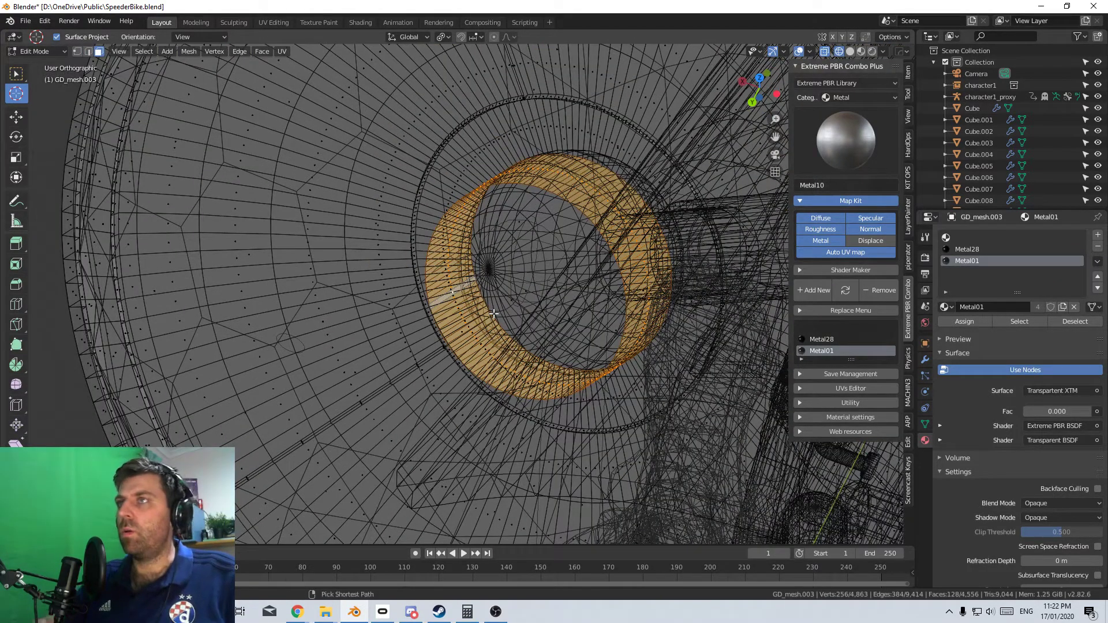
key("ctrl+KP_Add")
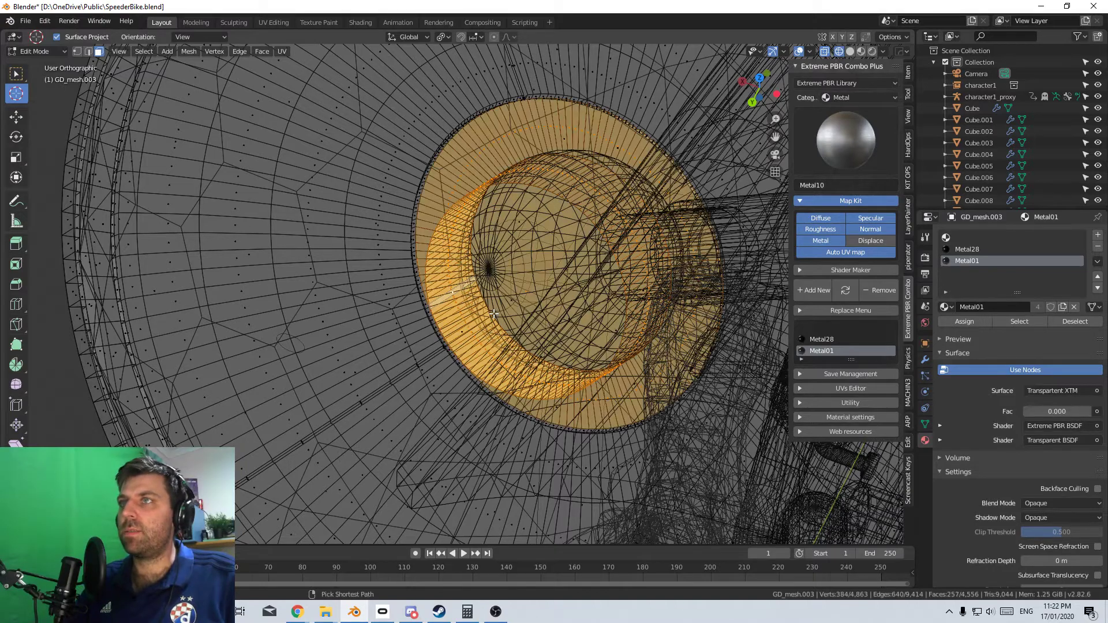
key("ctrl+KP_Add")
Return to solid shading and choose the Metal28 material slot for the selected ring of faces
key("z")
left_click(541, 341)
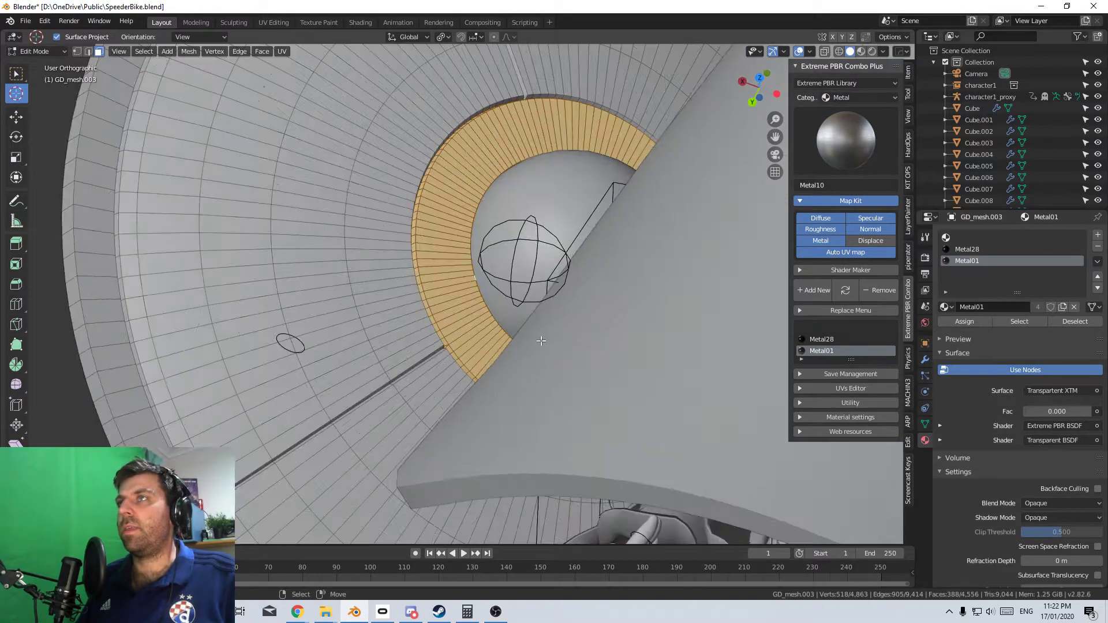
middle_click_drag(541, 341, 502, 335)
left_click(963, 249)
Select the ring of faces around the other disc's ball joint, assign Metal28 to it, and leave Edit Mode
scroll(503, 335, "down", 5)
middle_click_drag(462, 415, 426, 262, "shift")
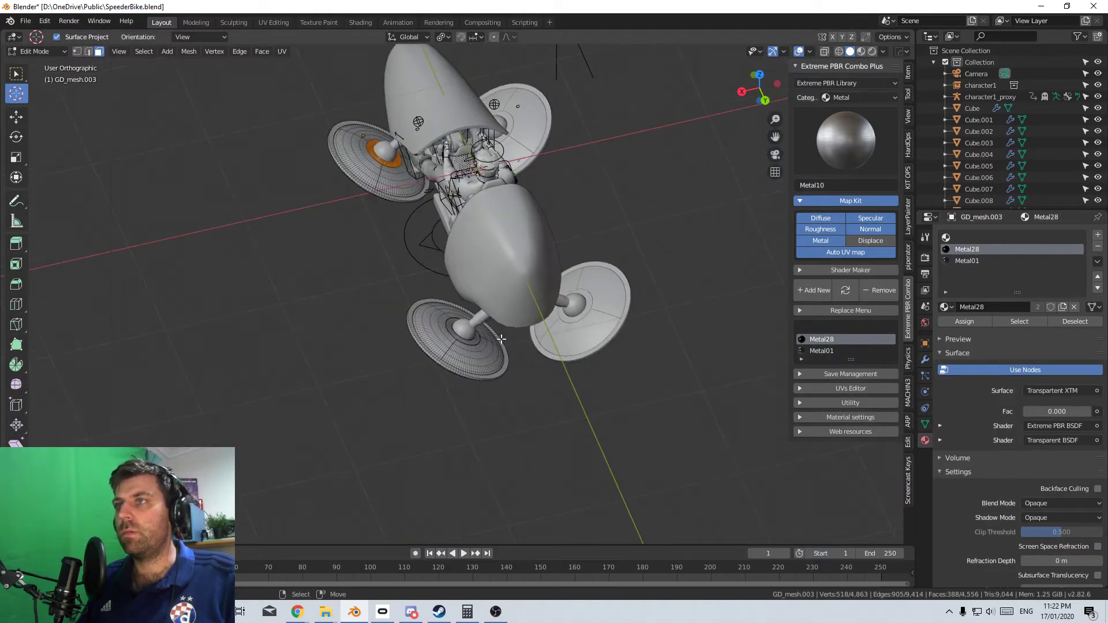
scroll(462, 346, "up", 9)
key("z")
key("Escape")
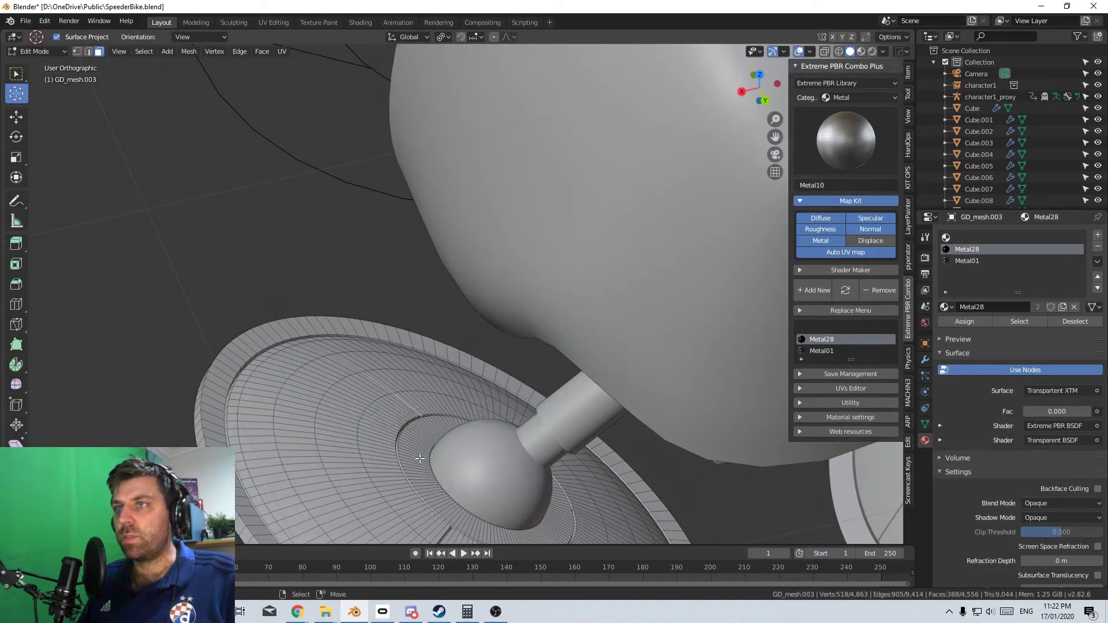
left_click(419, 458, "alt")
left_click(535, 388, "alt+shift")
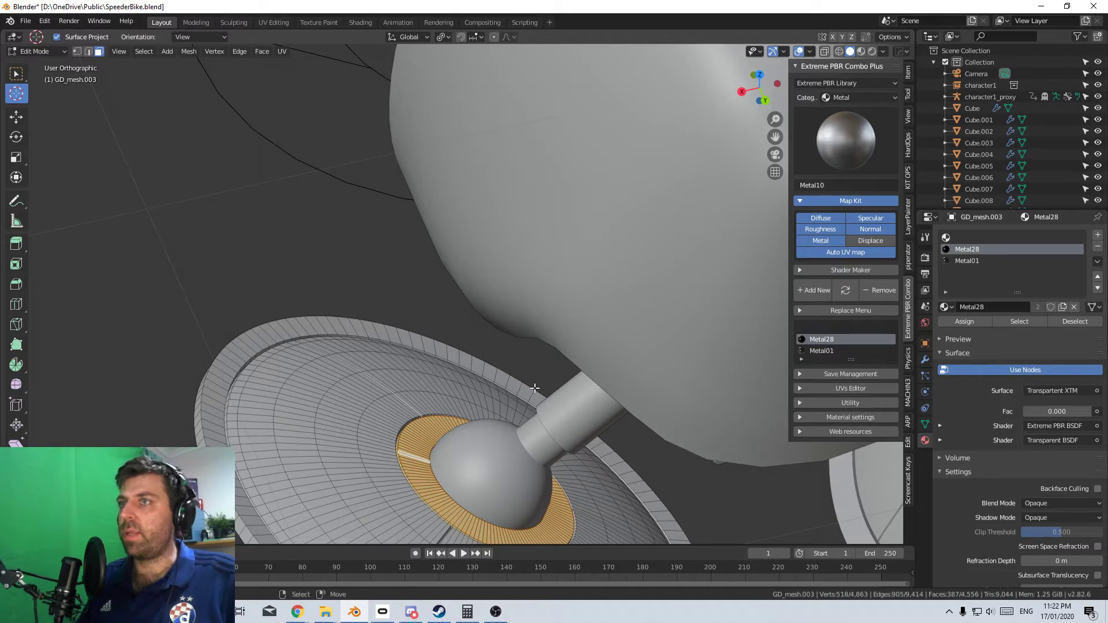
left_click(964, 321)
scroll(323, 206, "down", 4)
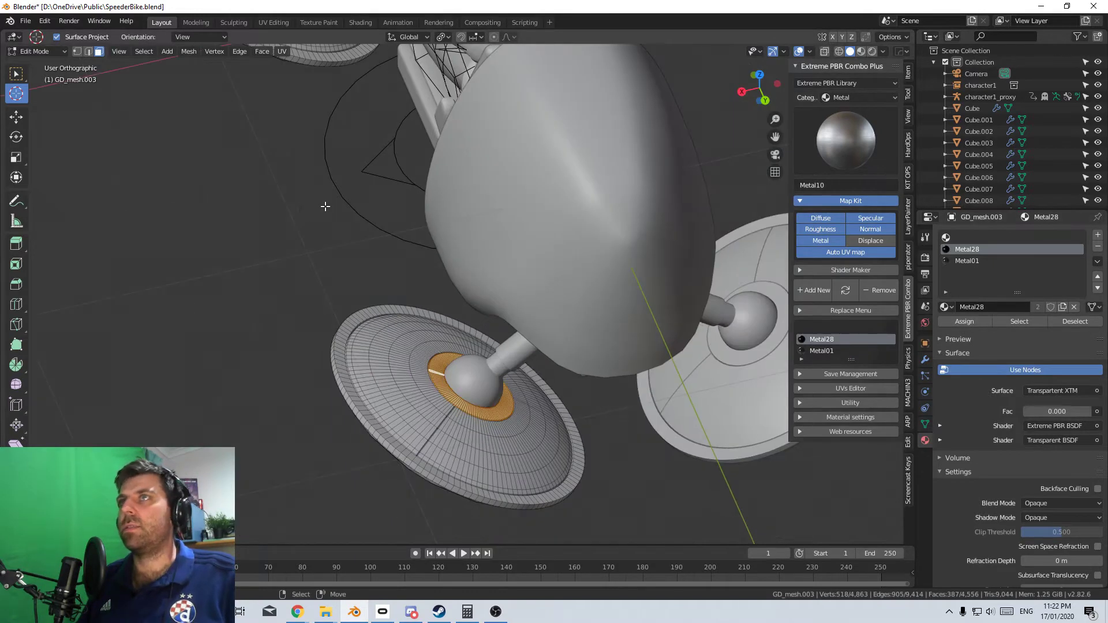
key("Tab")
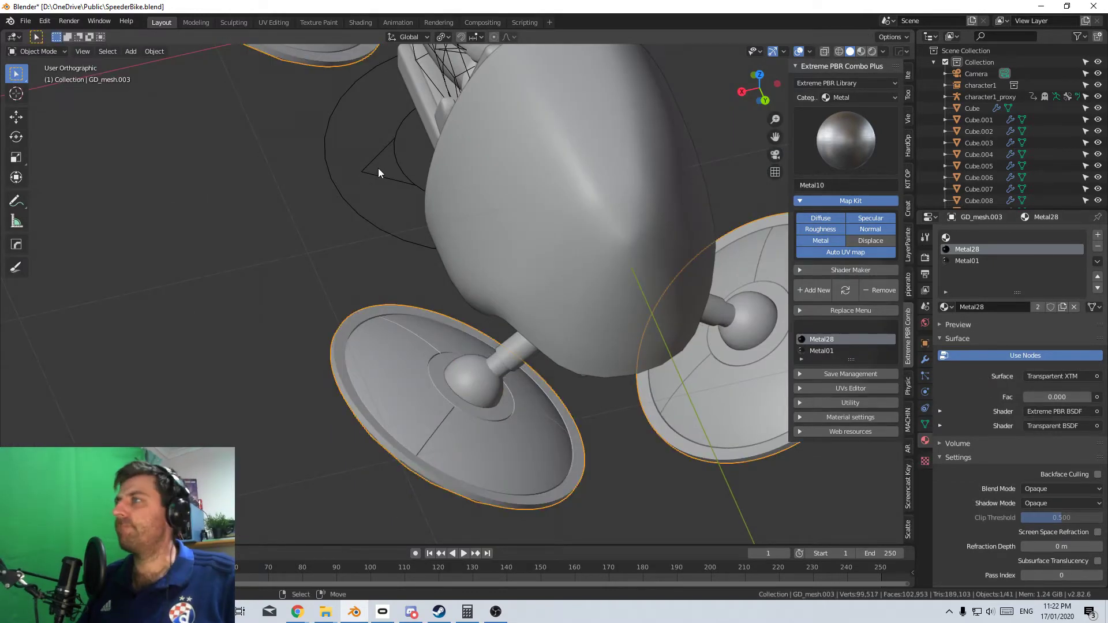
Switch to material preview shading and examine the metals on the hover discs from several angles
left_click(861, 52)
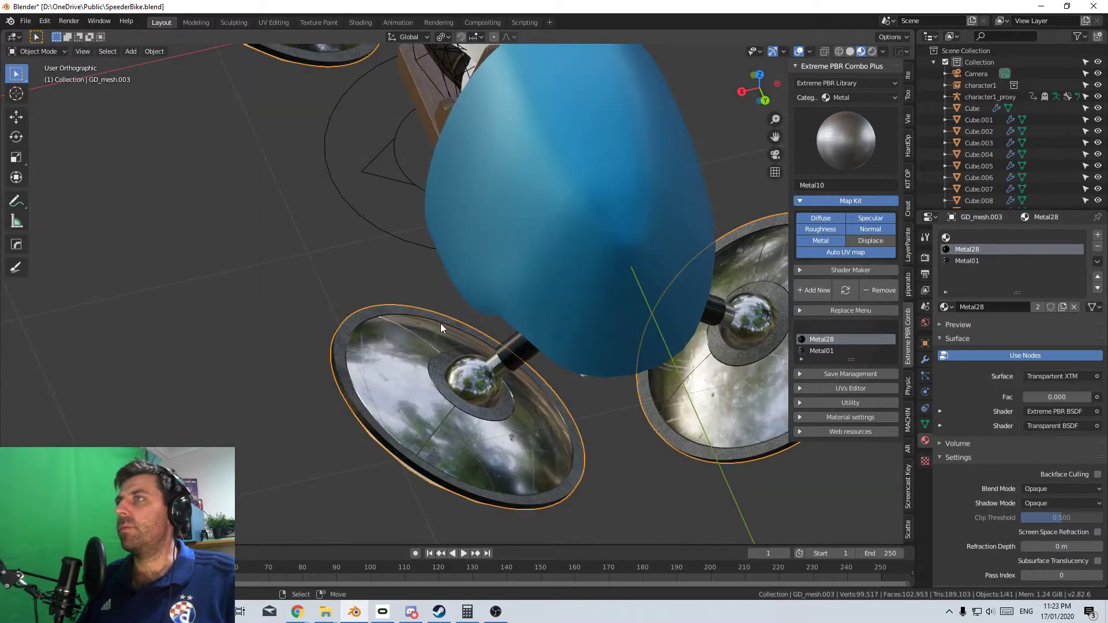
middle_click_drag(417, 333, 386, 344)
left_click(255, 272)
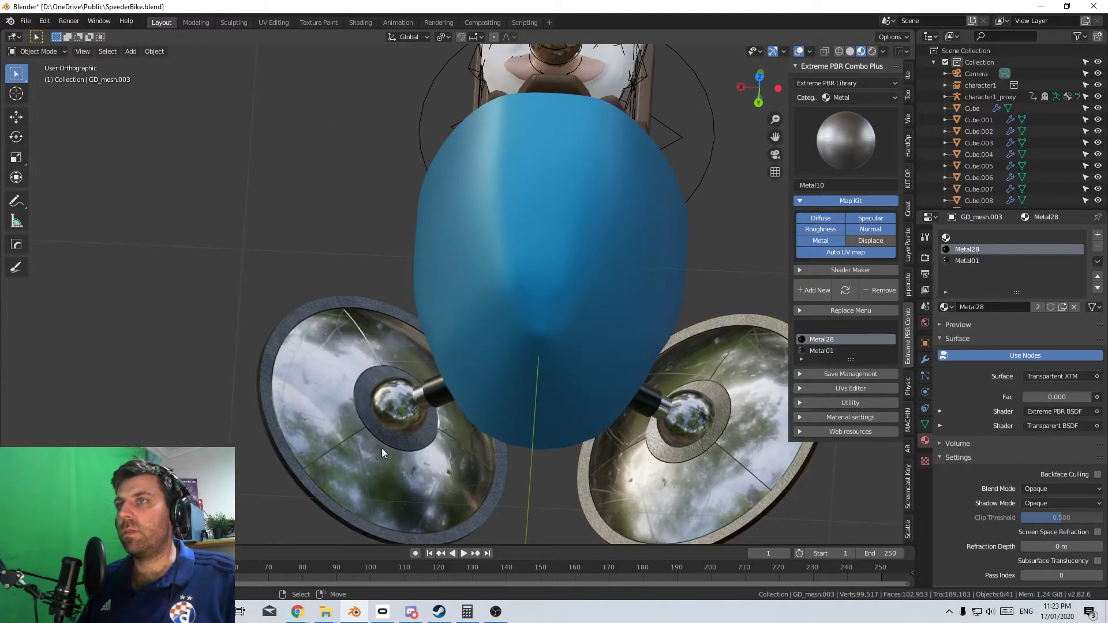
middle_click_drag(382, 448, 280, 369)
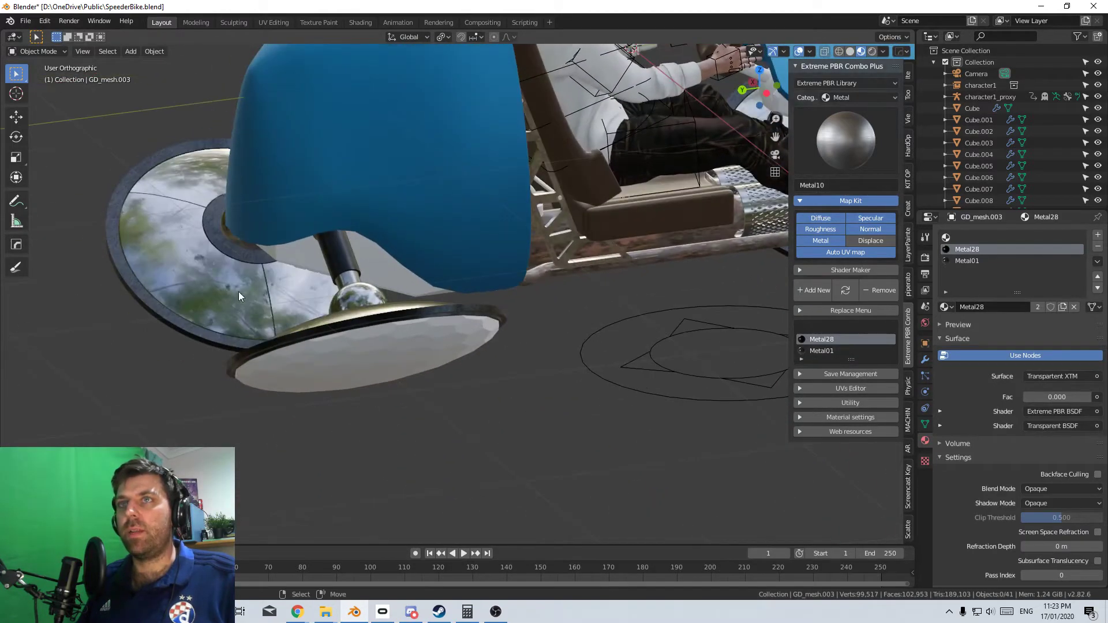
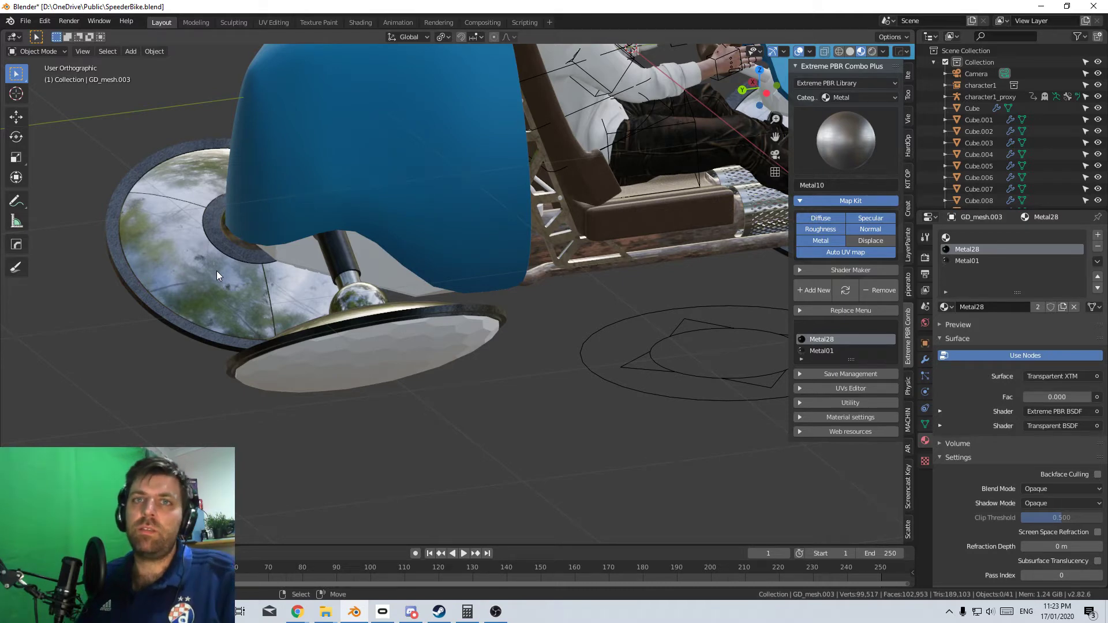
middle_click_drag(254, 290, 428, 338)
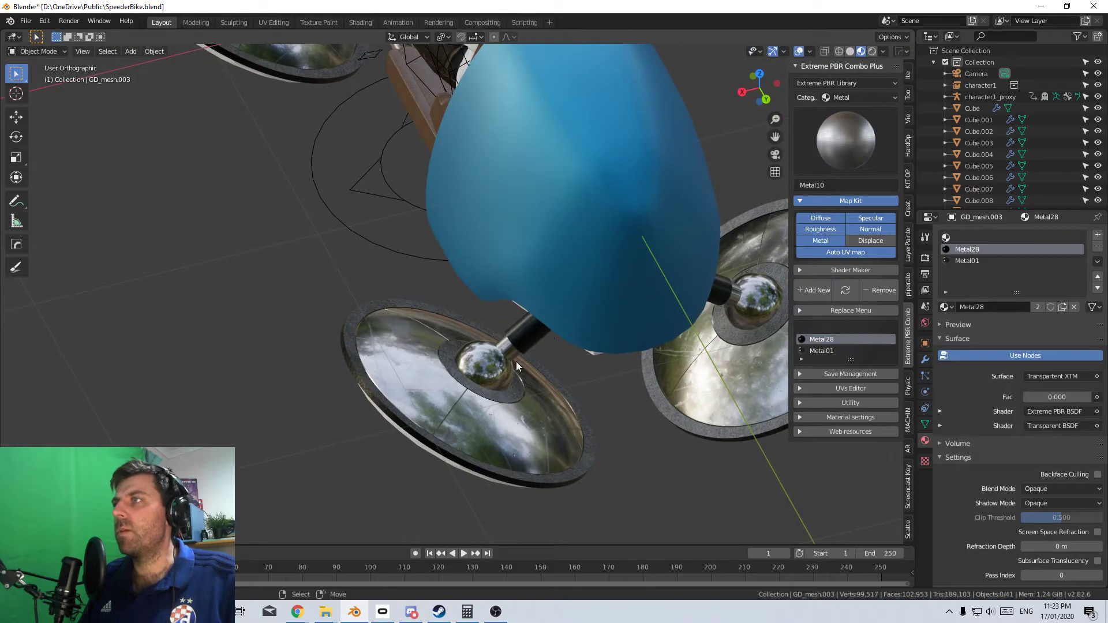
middle_click_drag(516, 361, 460, 323, "shift")
scroll(404, 350, "up", 2)
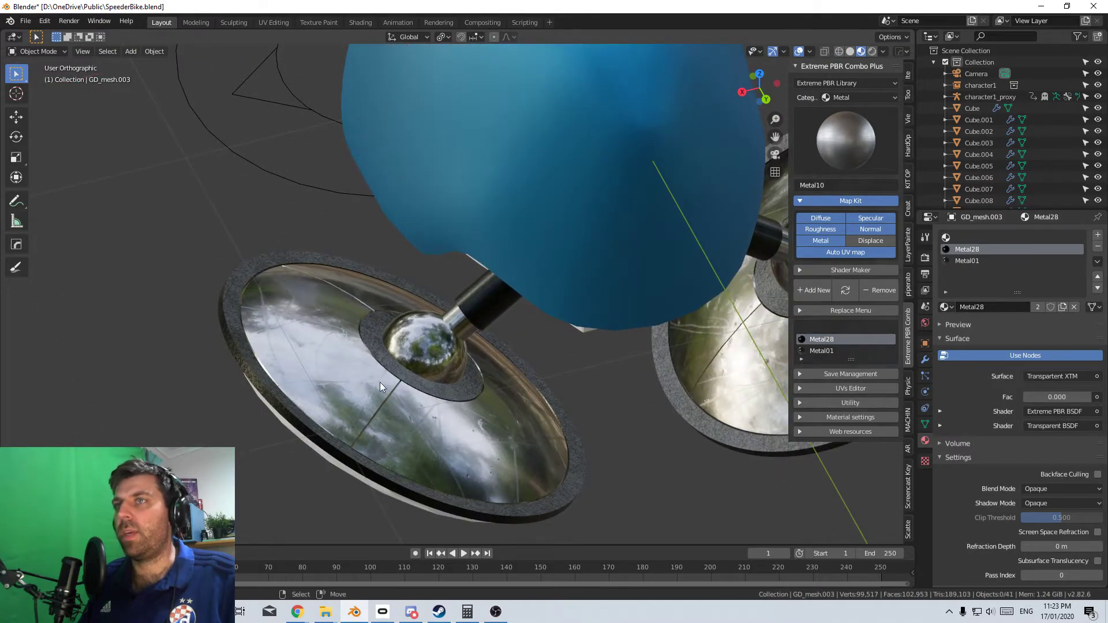
scroll(380, 382, "down", 7)
scroll(504, 237, "up", 4)
middle_click_drag(355, 230, 508, 349)
Give the cylinder under the seat and the lower frame tubes the existing Metal01 material
left_click(534, 346)
left_click(954, 289)
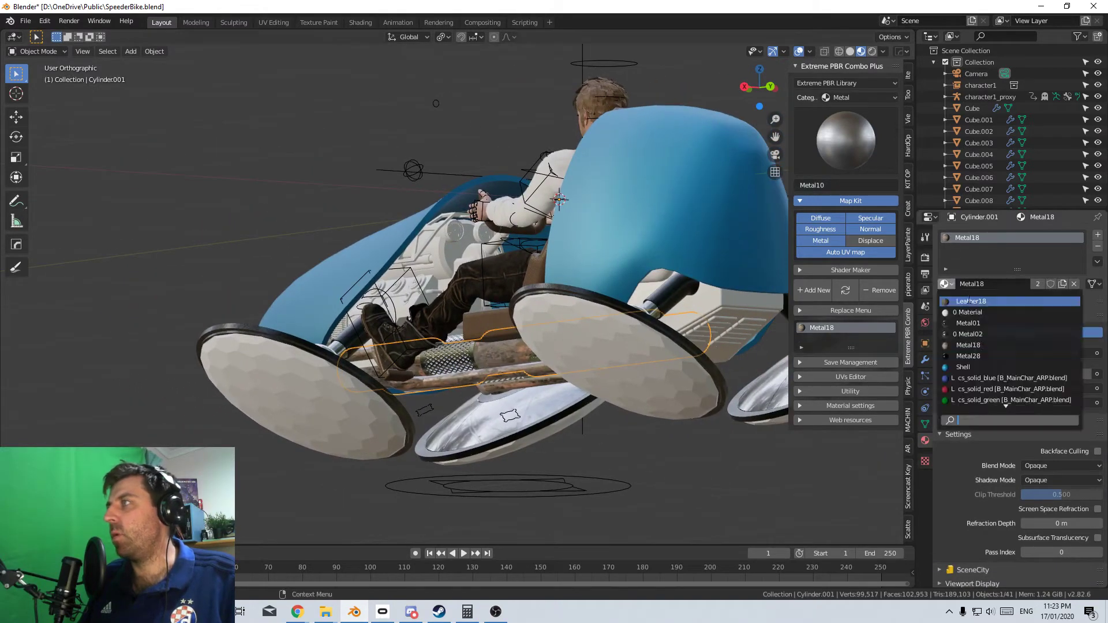
left_click(511, 386)
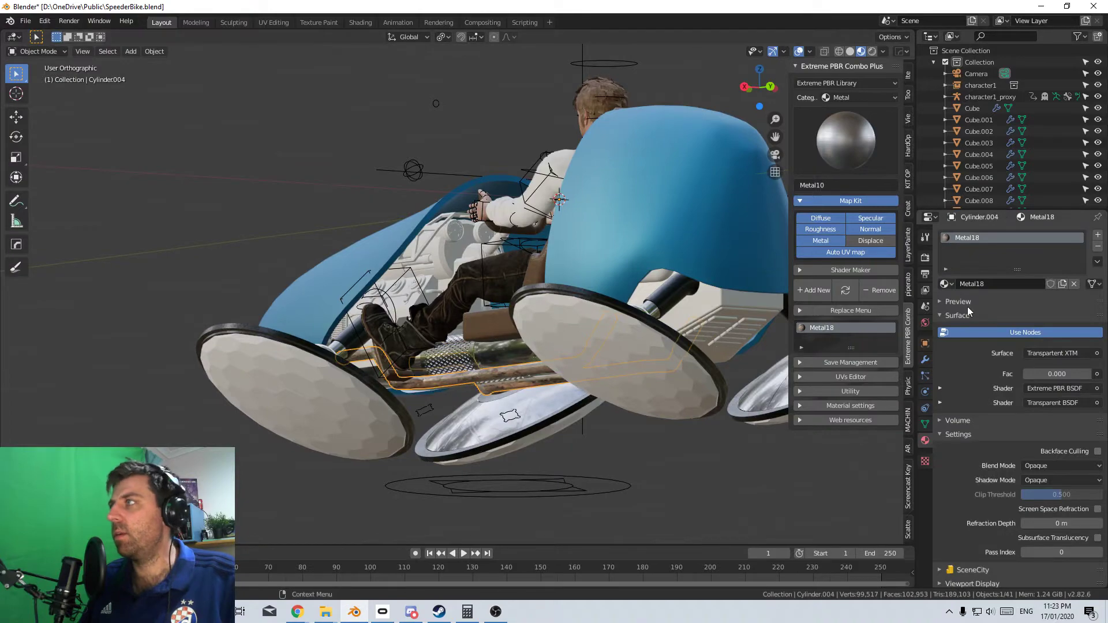
left_click(946, 284)
left_click(962, 323)
Replace the perforated cylinder cover's material with the existing Metal18
scroll(565, 361, "up", 8)
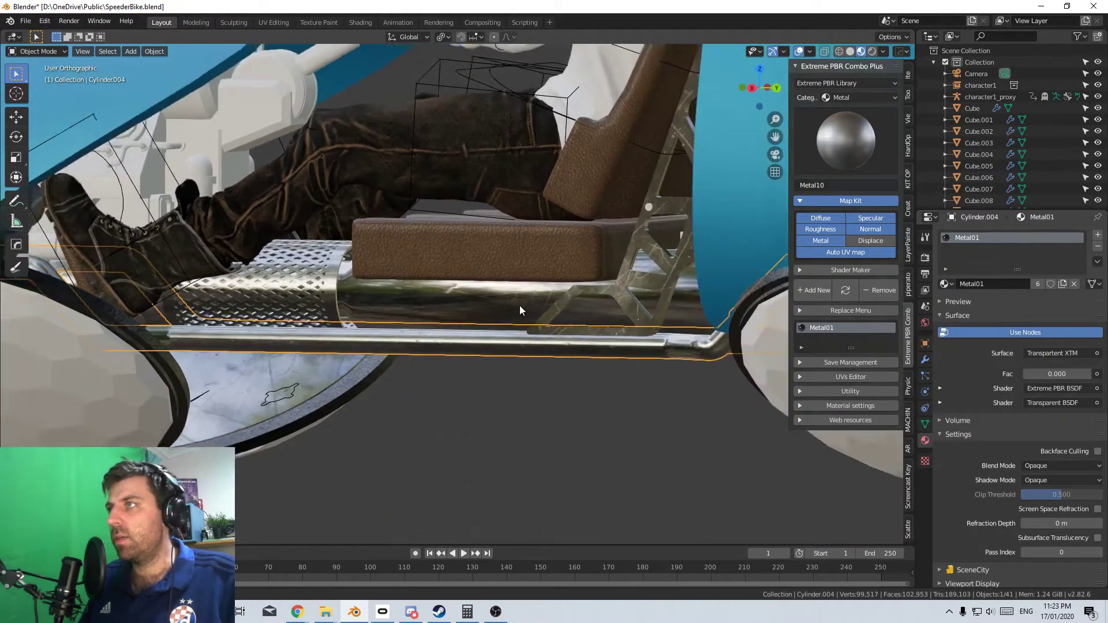
middle_click_drag(519, 310, 635, 345)
middle_click_drag(398, 320, 597, 389)
left_click(560, 396)
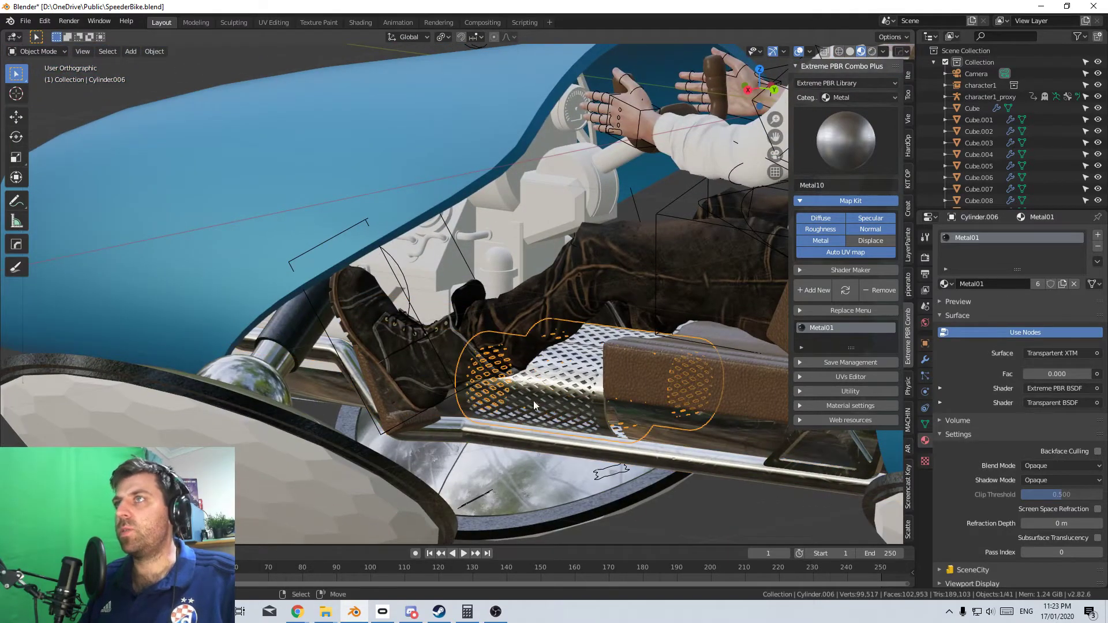
middle_click_drag(533, 400, 663, 369)
left_click(945, 284)
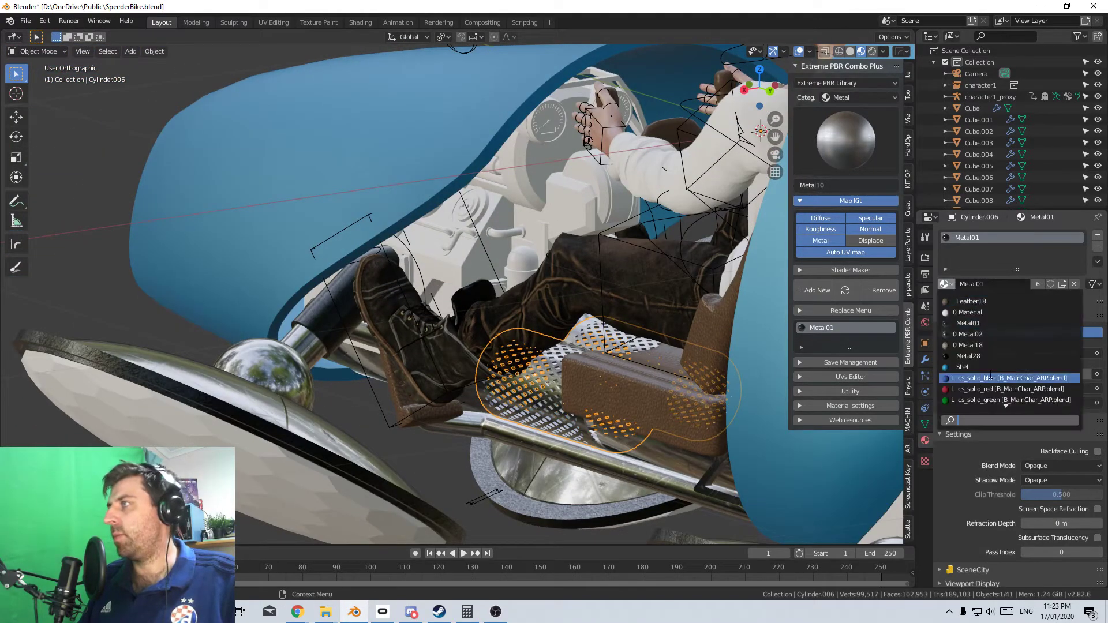
left_click(969, 345)
left_click(583, 497)
middle_click_drag(583, 497, 556, 516)
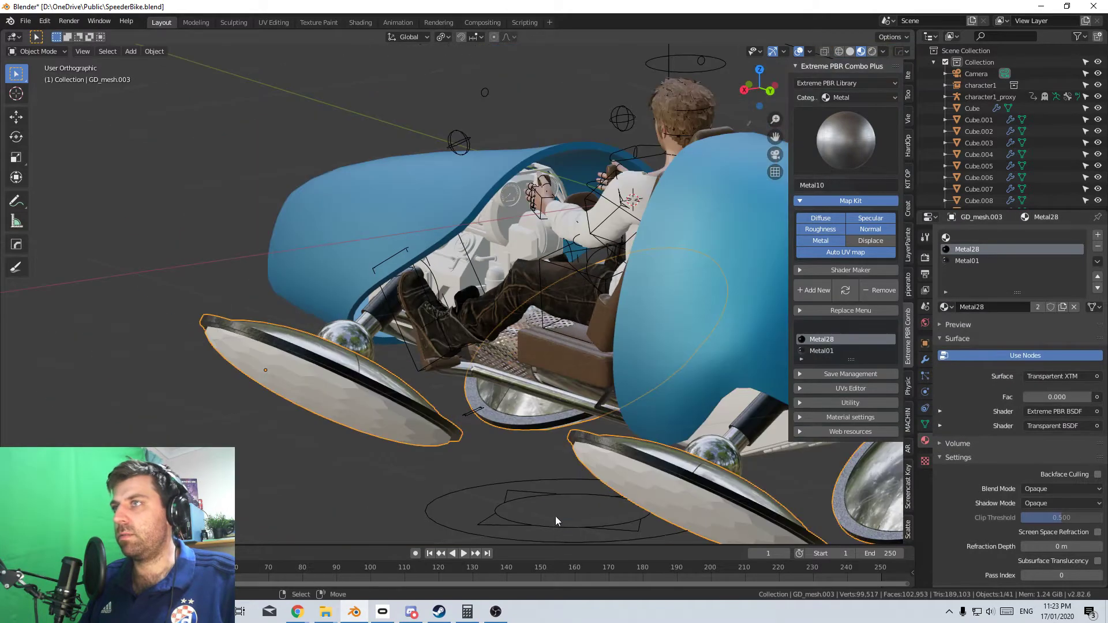
Unwrap the whole perforated cylinder cover with Smart UV Project at its default settings and return to Object Mode
left_click(517, 375)
key("Tab")
key("a")
key("u")
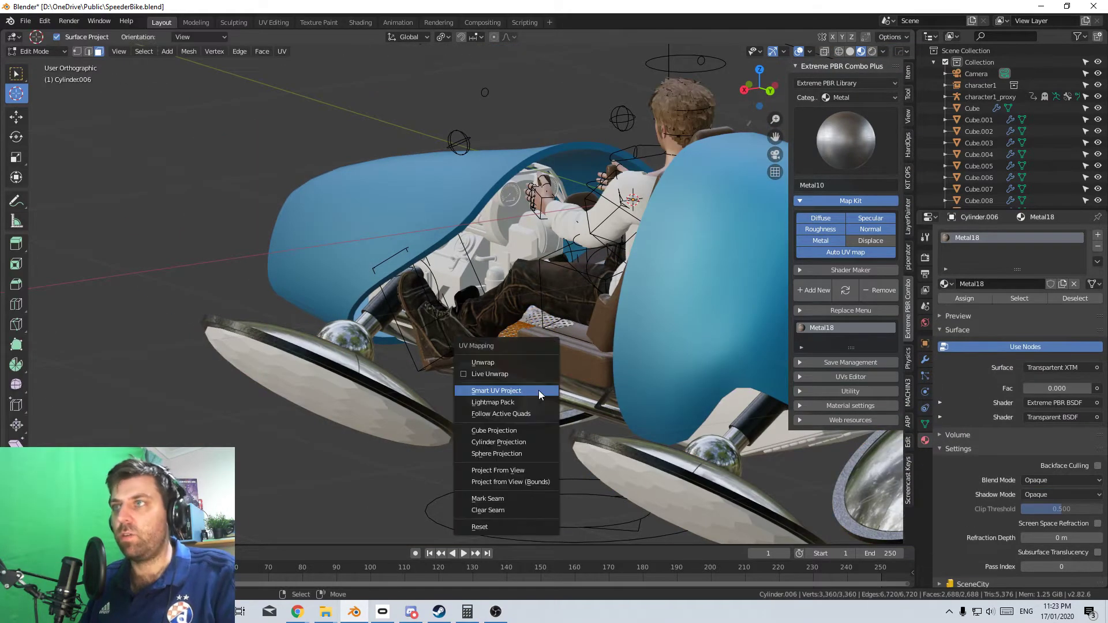
left_click(538, 390)
left_click(538, 477)
scroll(519, 462, "up", 6)
key("Tab")
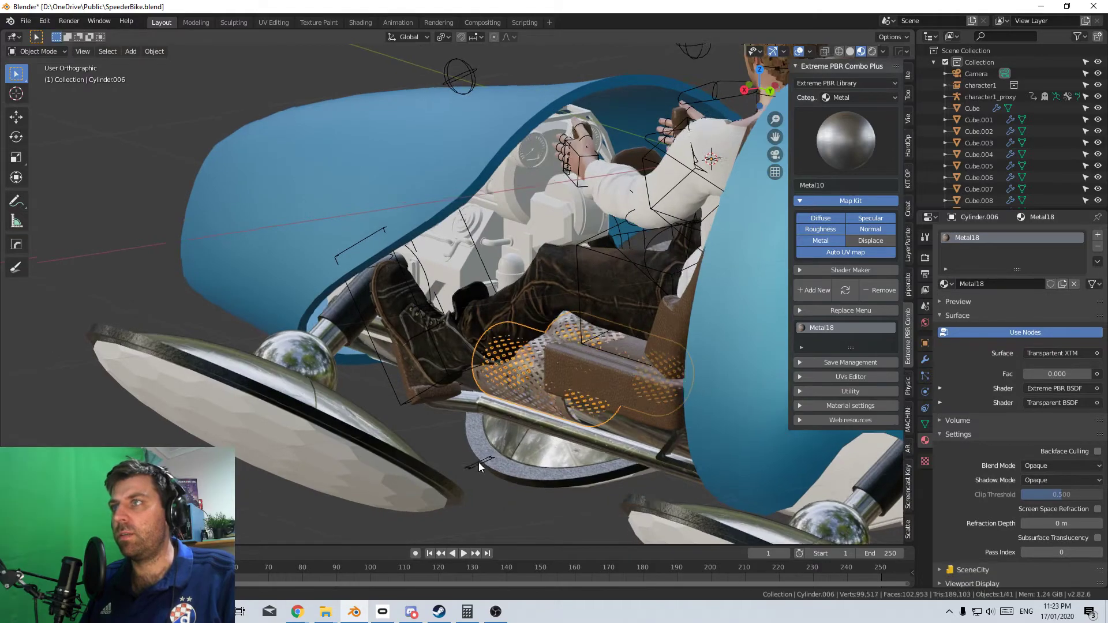
Enter Edit Mode on the capsule behind the driver's knee and select the band of faces around its middle
scroll(554, 446, "down", 2)
middle_click_drag(562, 449, 511, 489)
scroll(498, 417, "down", 5)
scroll(528, 383, "up", 5)
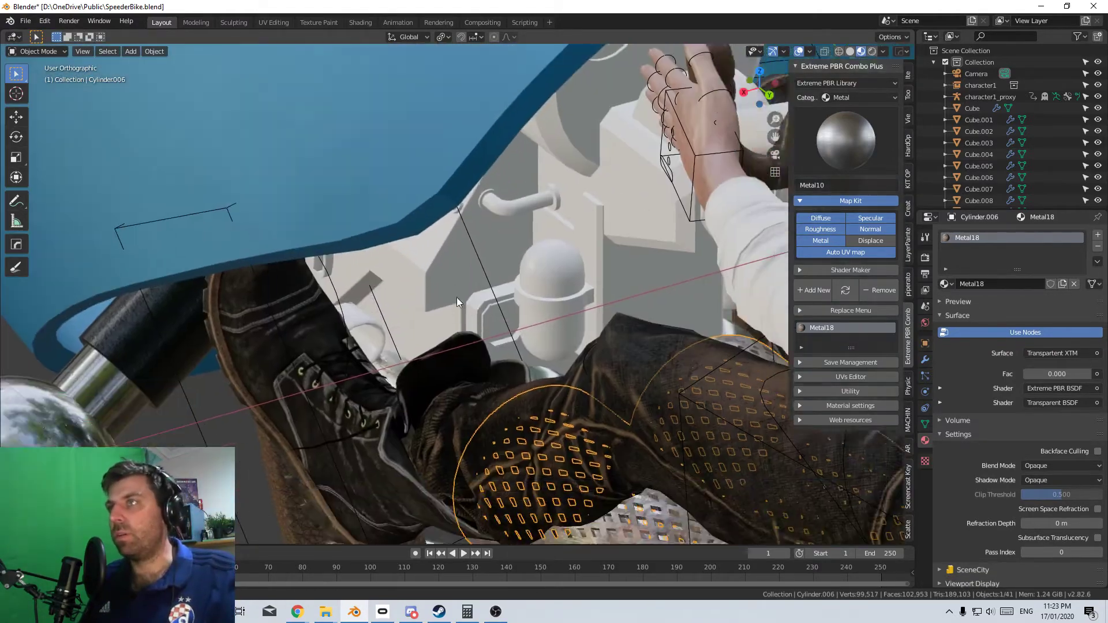
scroll(456, 297, "up", 2)
left_click(539, 278)
key("Tab")
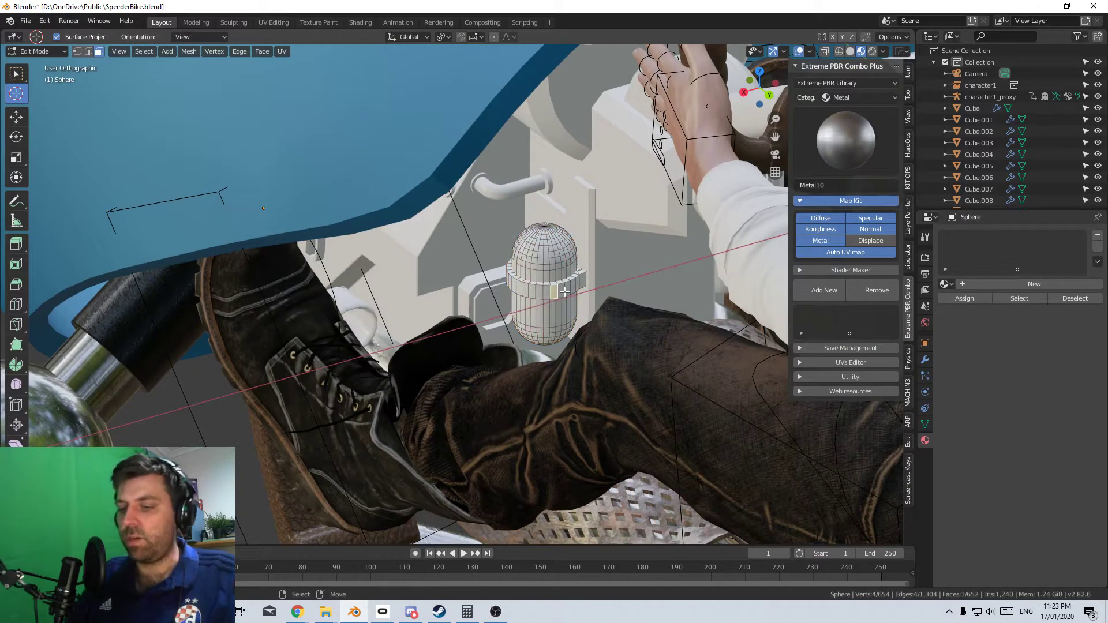
left_click(564, 292, "alt")
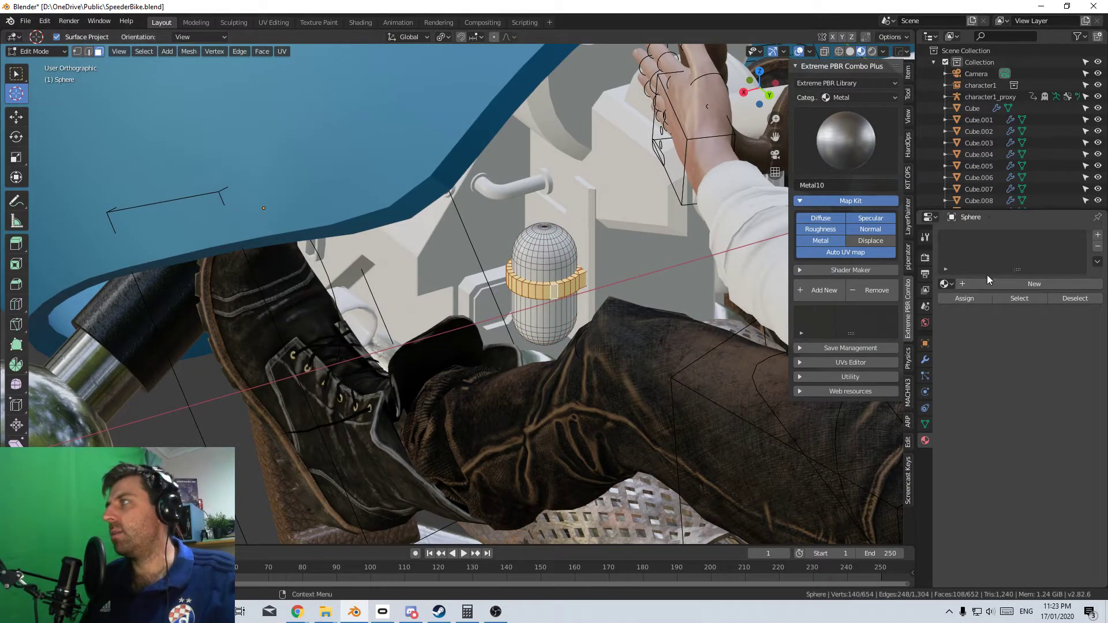
Add two material slots to the capsule, with Metal28 assigned to the selected band and Metal01 in the base slot
left_click(1097, 235)
left_click(1098, 234)
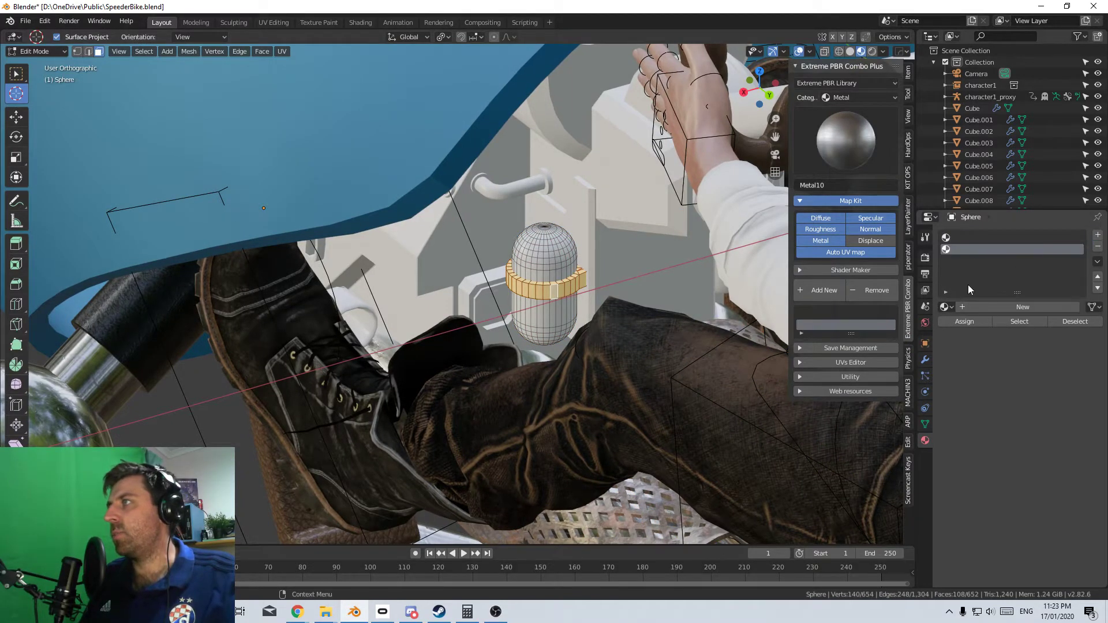
left_click(939, 310)
left_click(981, 379)
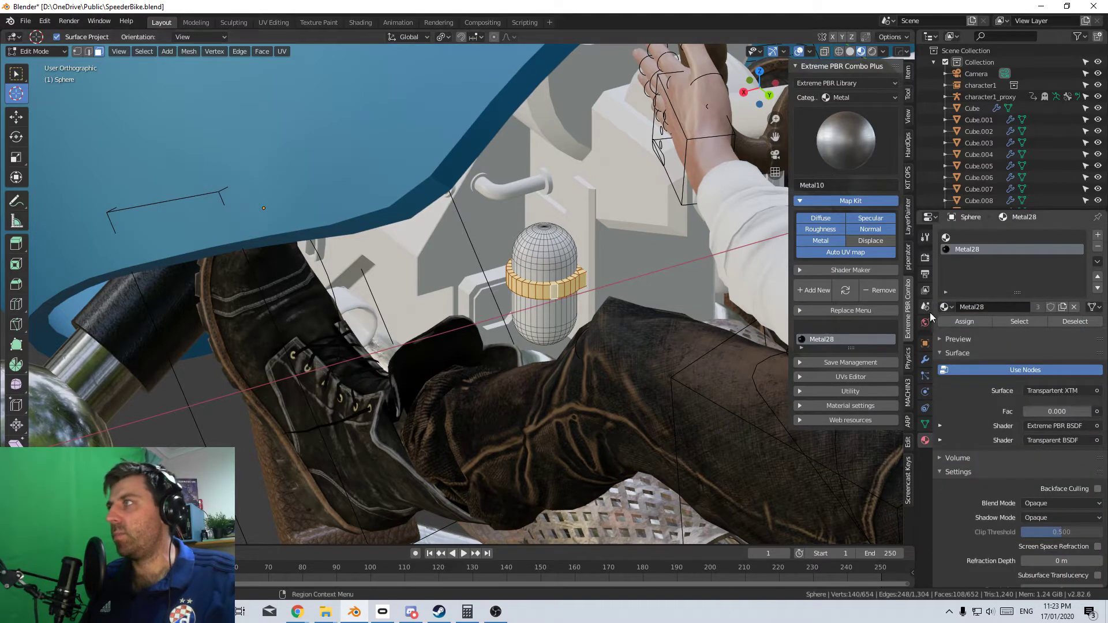
left_click(1010, 238)
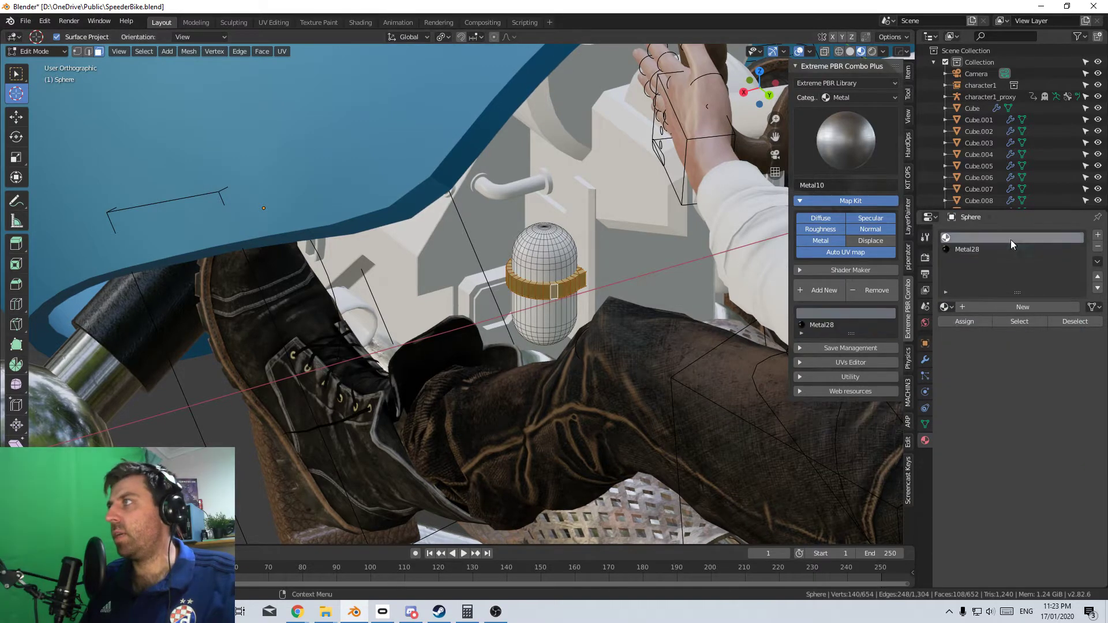
left_click(944, 307)
left_click(988, 345)
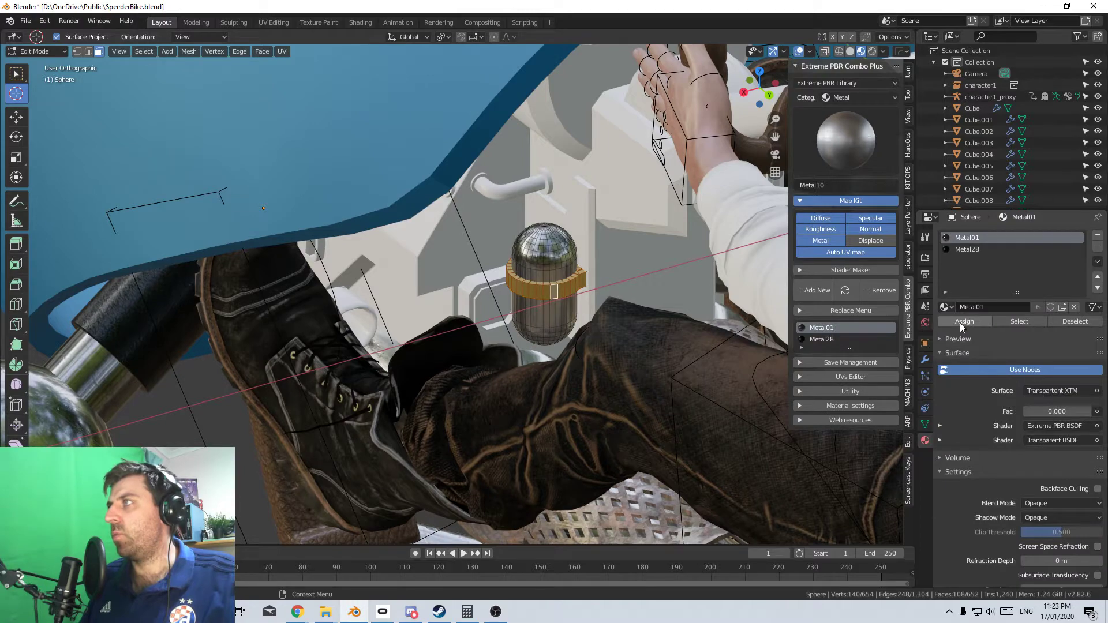
Unwrap the entire capsule with Smart UV Project at its default settings and leave Edit Mode
key("a")
key("u")
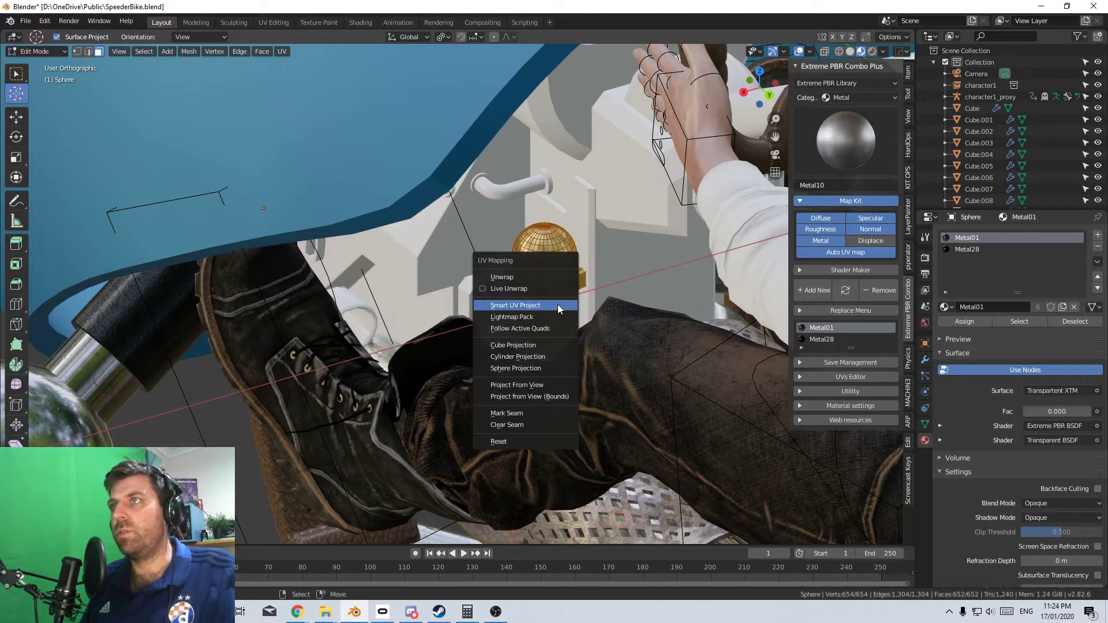
left_click(557, 303)
left_click(563, 390)
middle_click_drag(563, 390, 520, 356)
key("Tab")
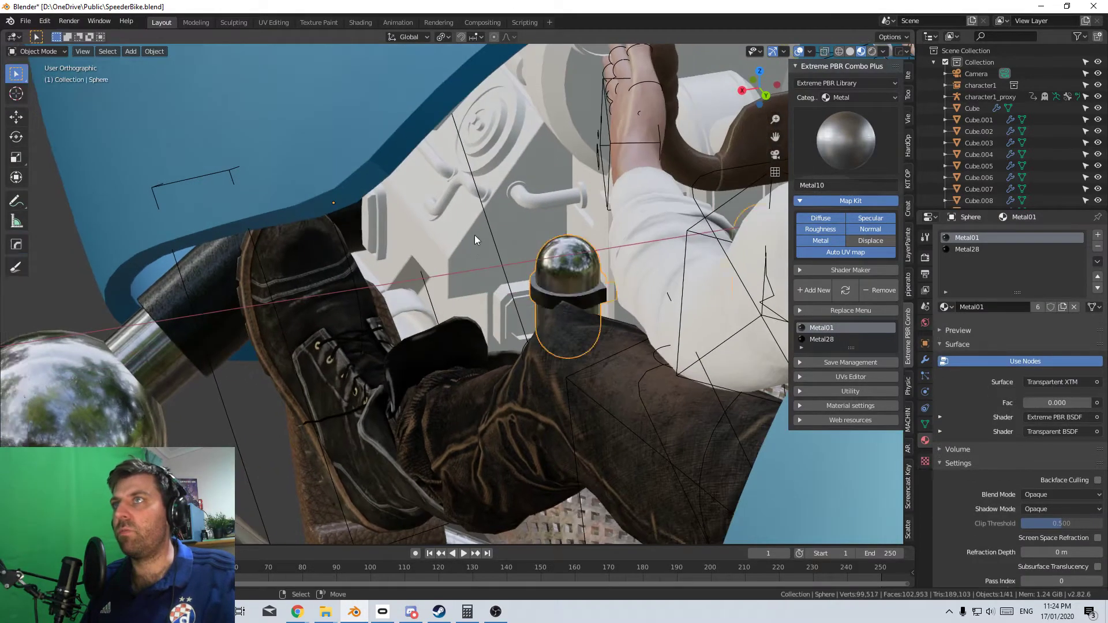
Enter Edit Mode on the small bent pipes above the capsule and select their complete linked geometry
scroll(475, 234, "up", 3)
left_click(502, 190)
key("Tab")
scroll(520, 172, "up", 2)
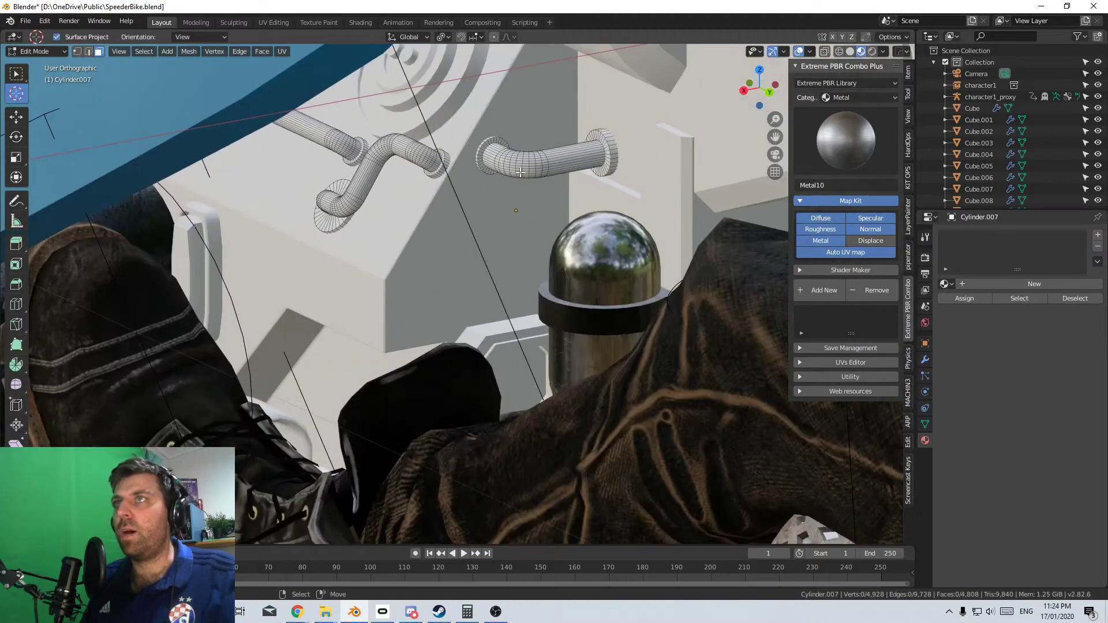
left_click(356, 167, "shift")
key("ctrl+l")
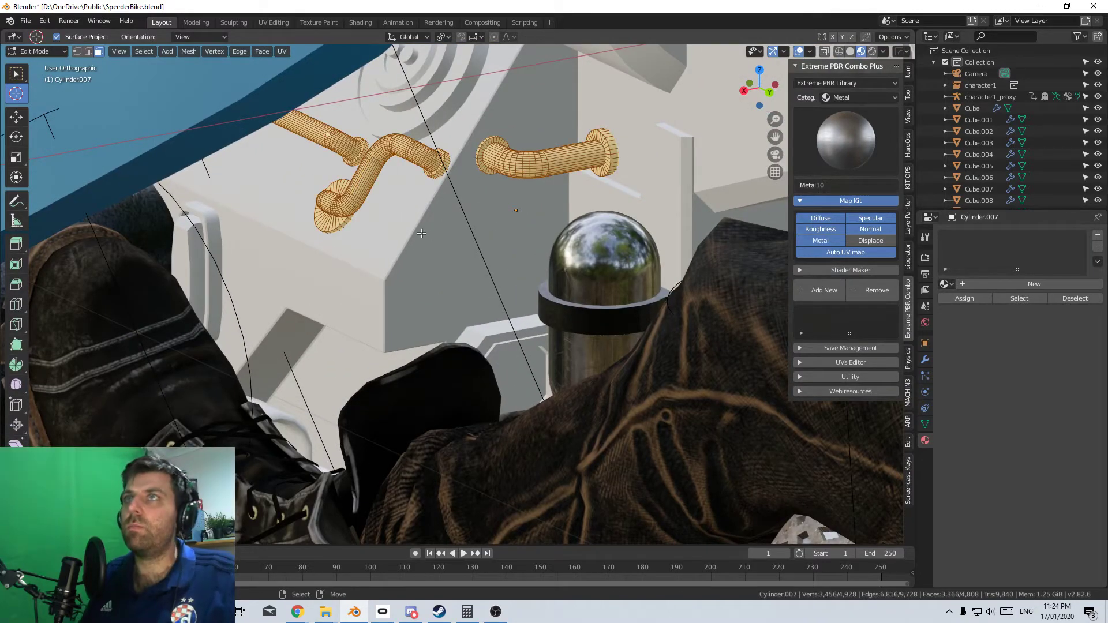
Add the remaining bent pipe to the selection and create two material slots, Metal28 in the first and Metal01 in the second
middle_click_drag(421, 233, 321, 185)
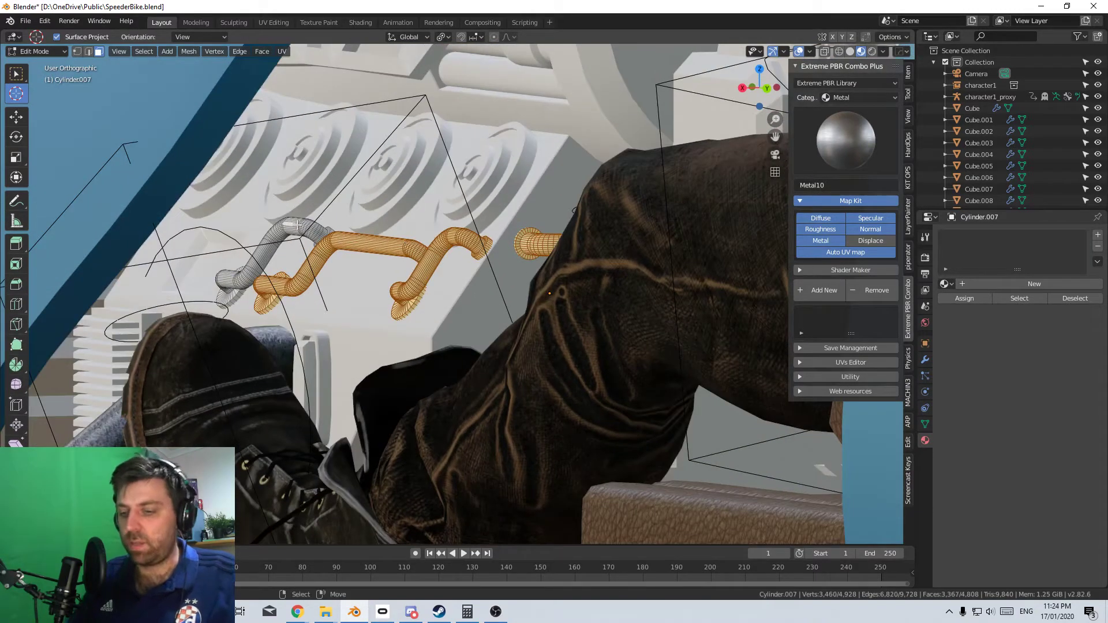
key("l")
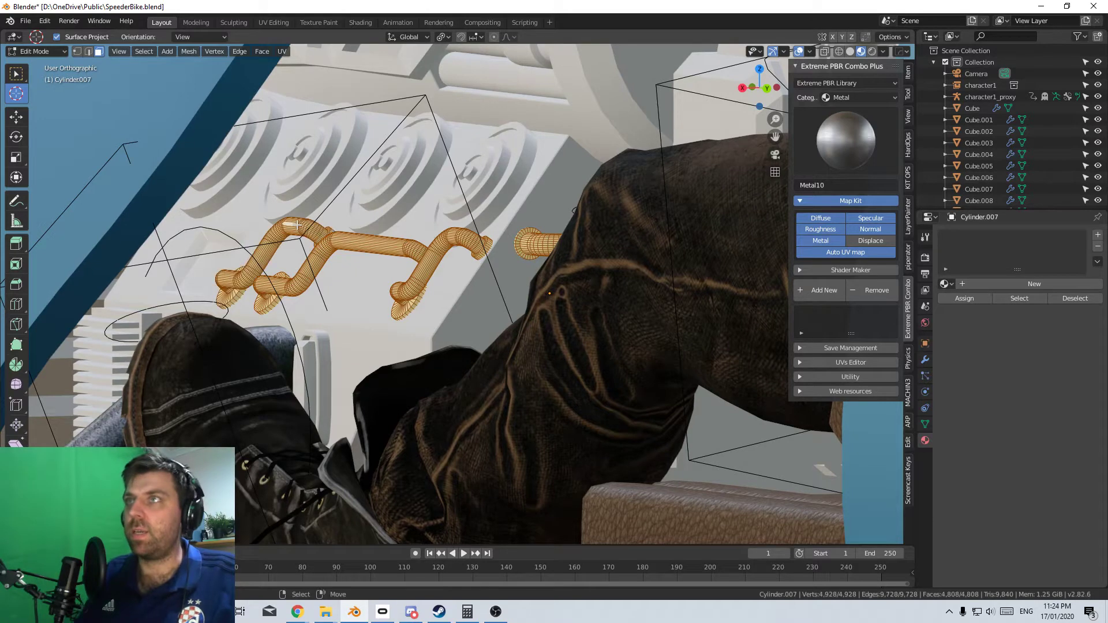
double_click(1097, 235)
left_click(944, 307)
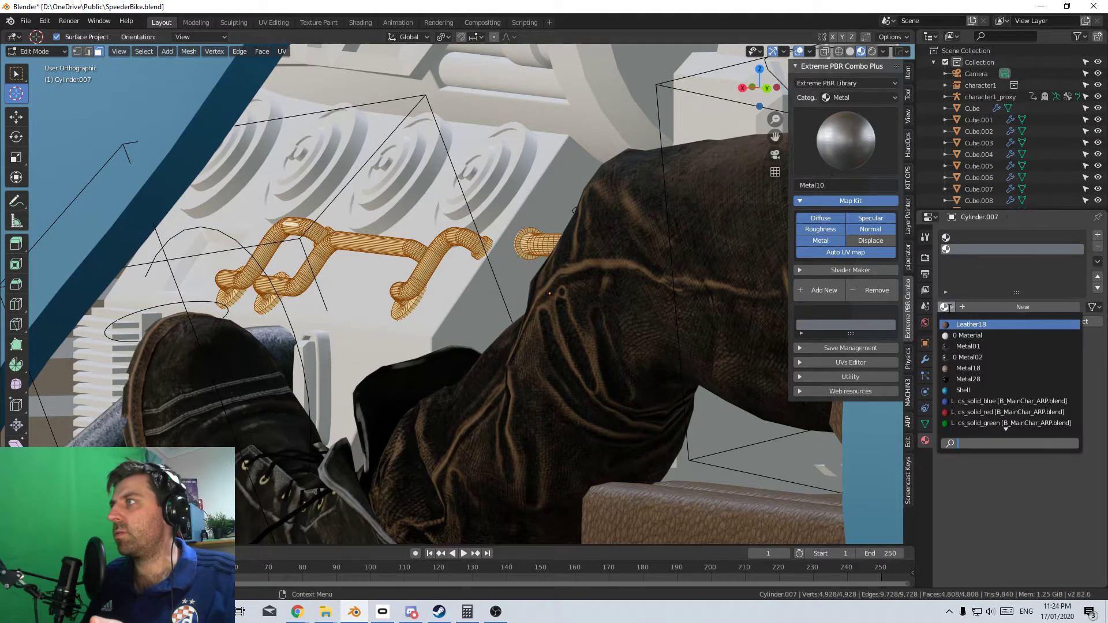
left_click(993, 346)
left_click(947, 236)
left_click(945, 306)
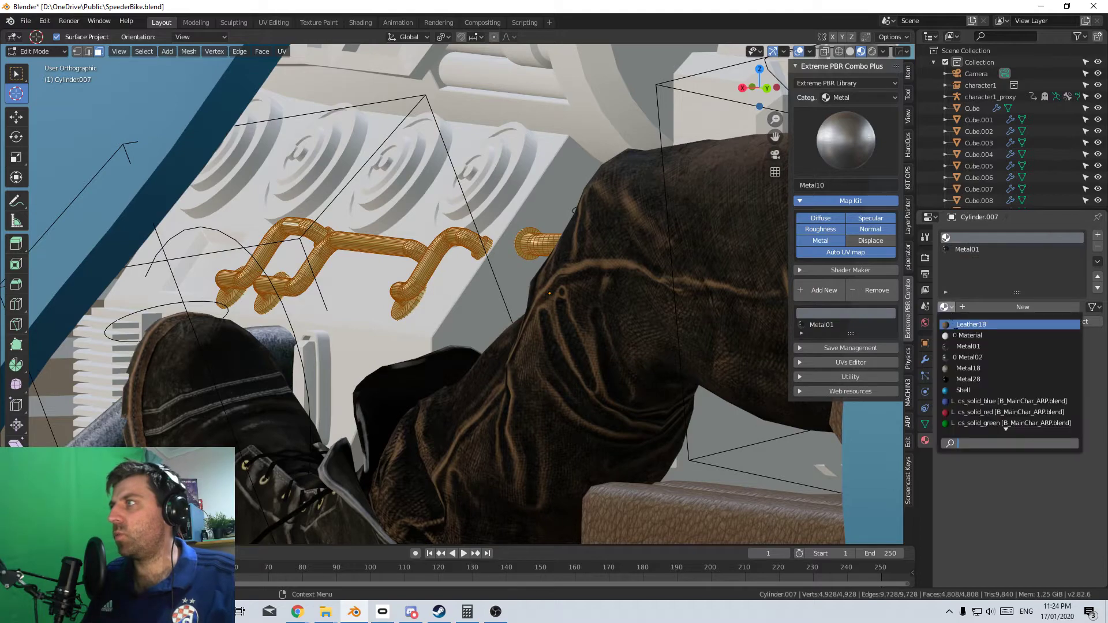
left_click(966, 380)
Assign Metal01 to the entire pipe geometry and try selecting one pipe's linked faces
scroll(450, 291, "down", 3)
middle_click_drag(450, 291, 453, 310)
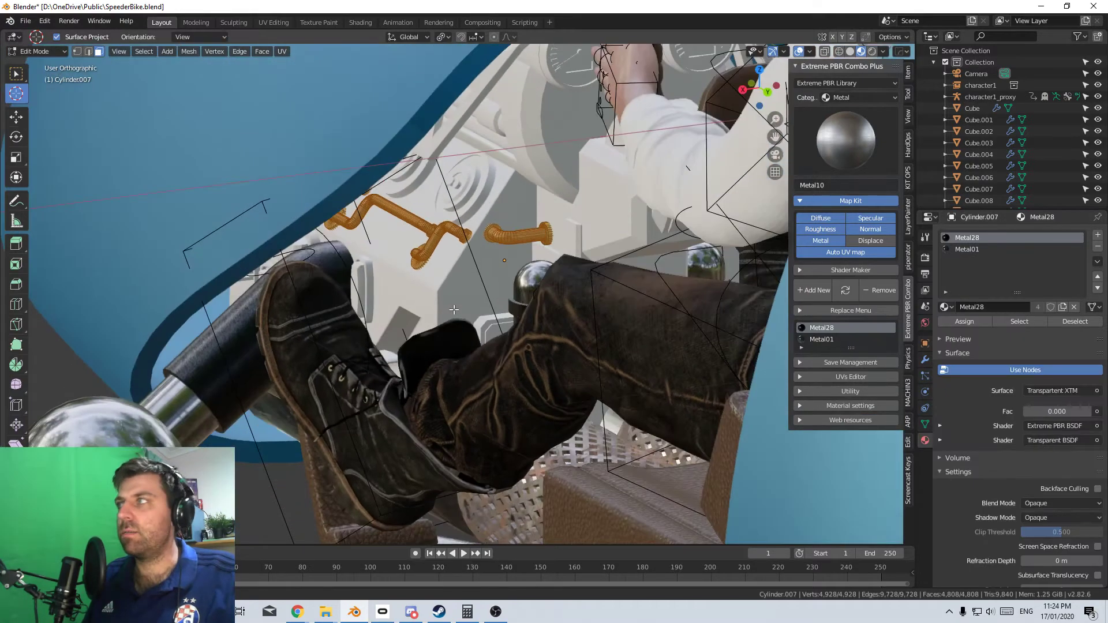
scroll(454, 310, "up", 8)
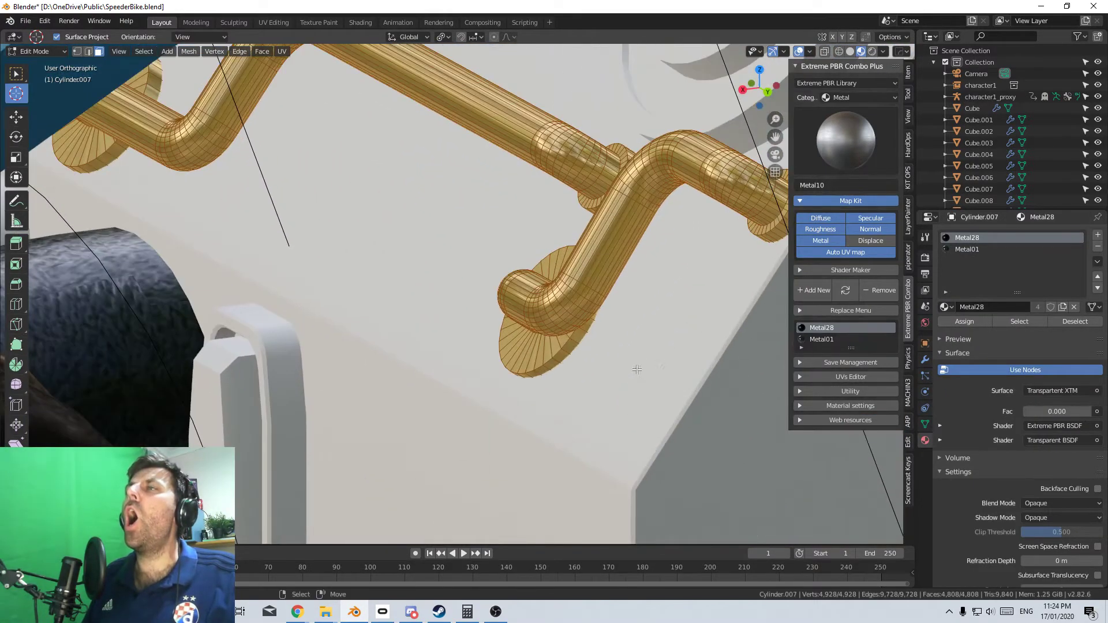
key("Tab")
key("Tab")
key("ctrl+l")
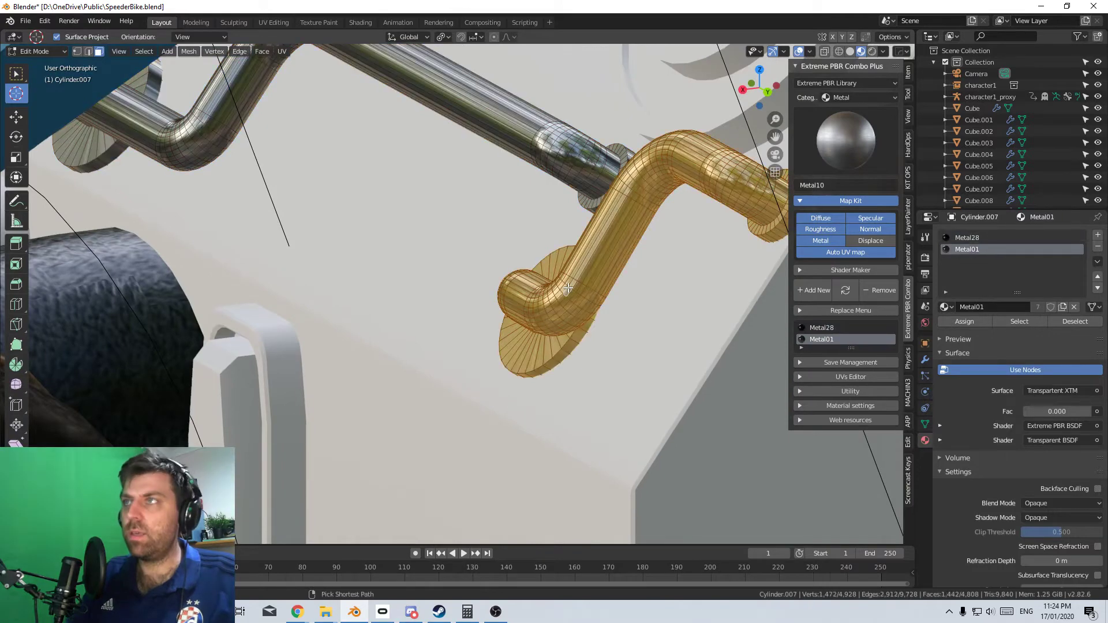
key("ctrl+z")
Select the outer rim loops of the pipes' round end flanges and grow the selection to include the flange faces
scroll(593, 314, "down", 3)
scroll(593, 314, "down", 2)
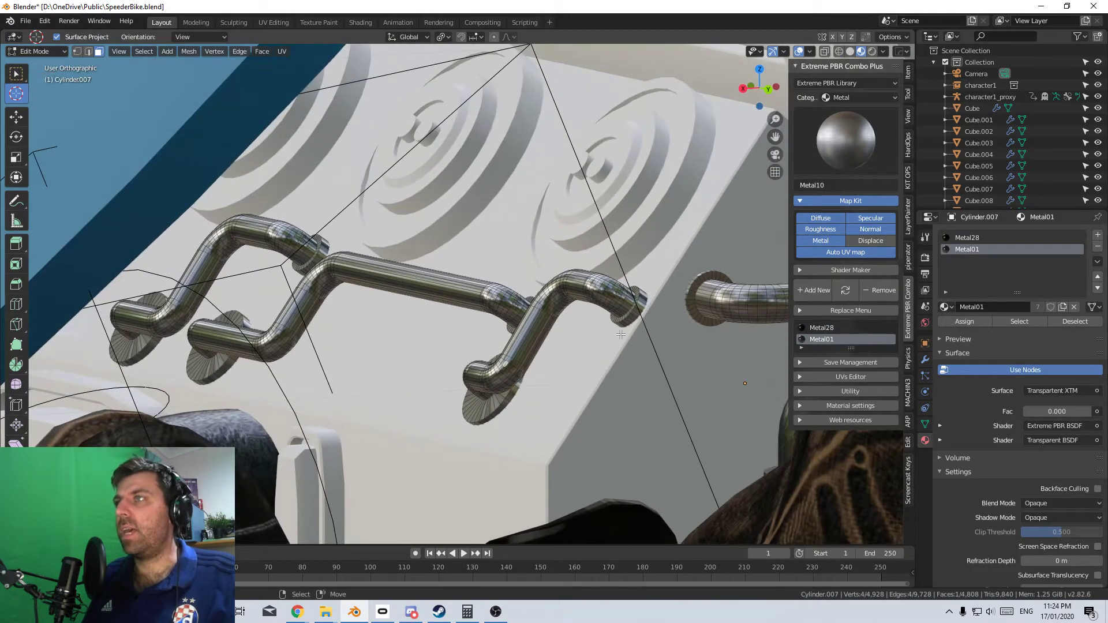
left_click(637, 311, "alt")
left_click(498, 408, "alt+shift")
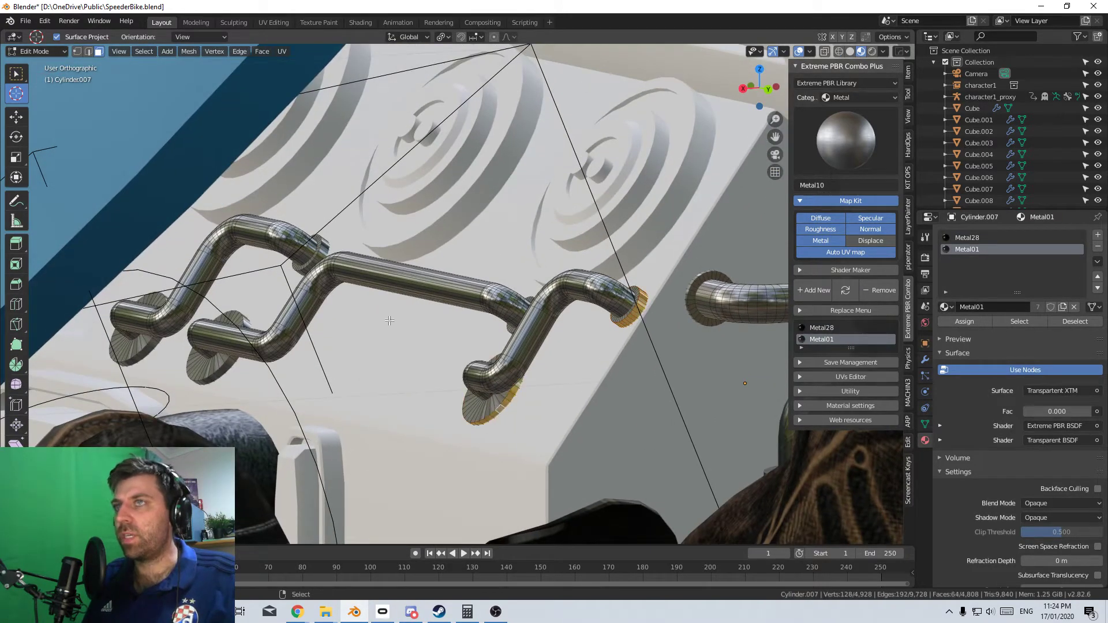
left_click(215, 379, "alt+shift")
left_click(141, 354, "alt+shift")
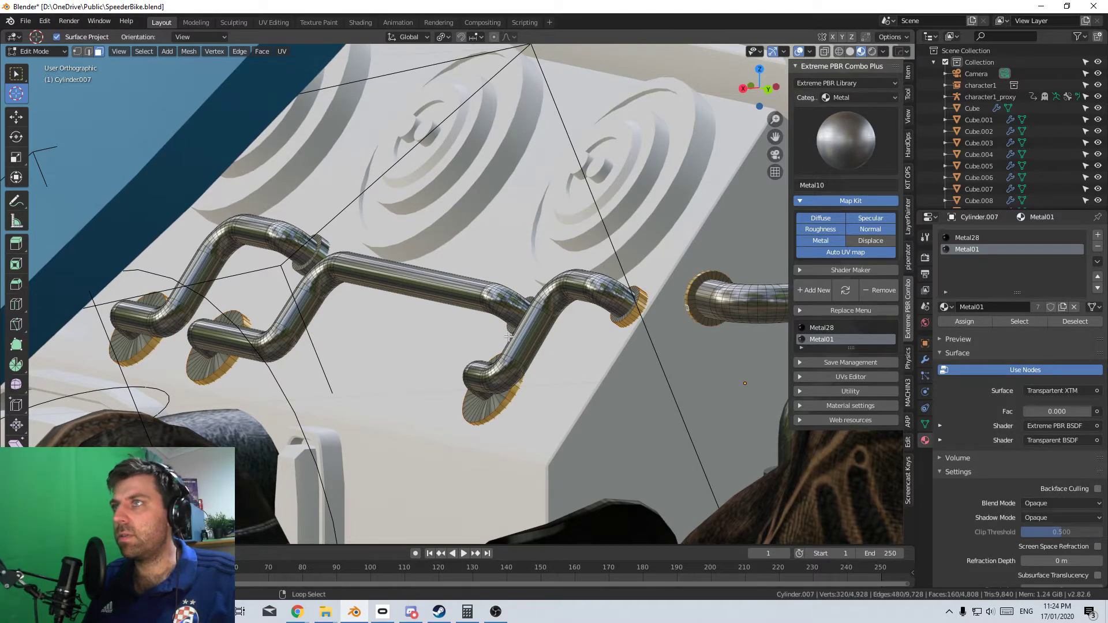
mouse_move(508, 337)
middle_mouse_down()
mouse_move(534, 367)
mouse_move(512, 337)
middle_mouse_up()
left_click(608, 278, "alt+shift")
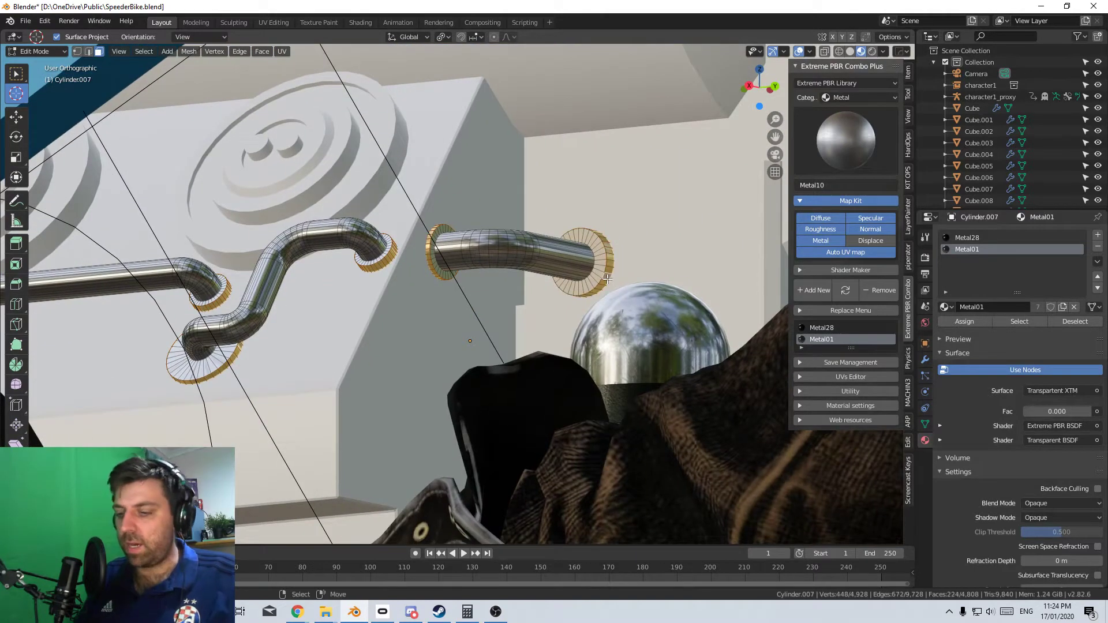
key("ctrl+KP_Add")
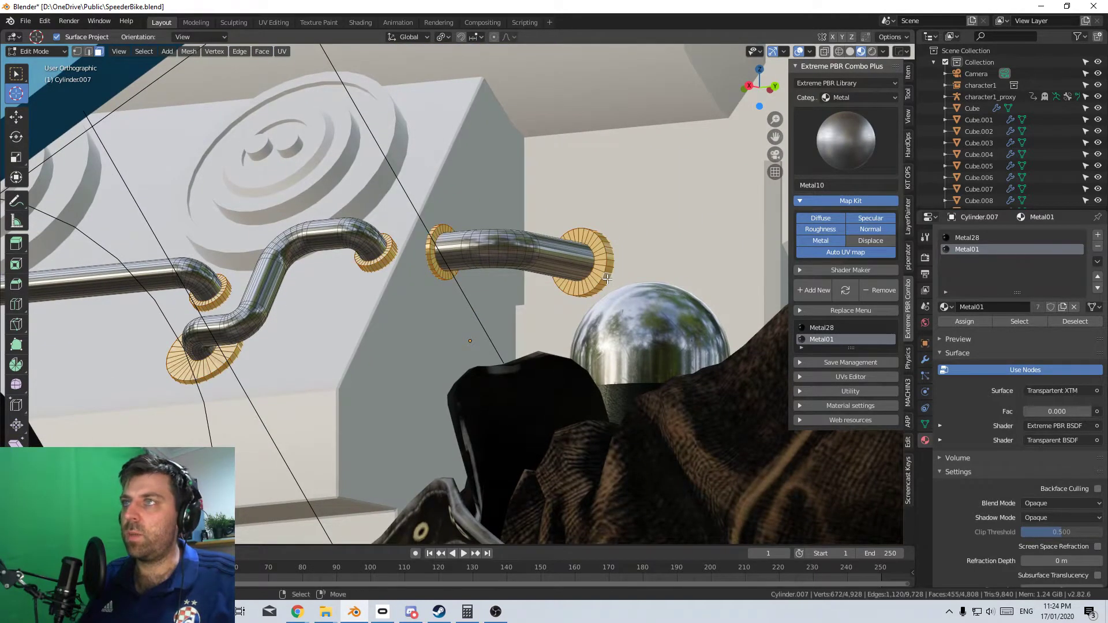
Assign Metal28 to the selected flange faces and leave Edit Mode
left_click(967, 237)
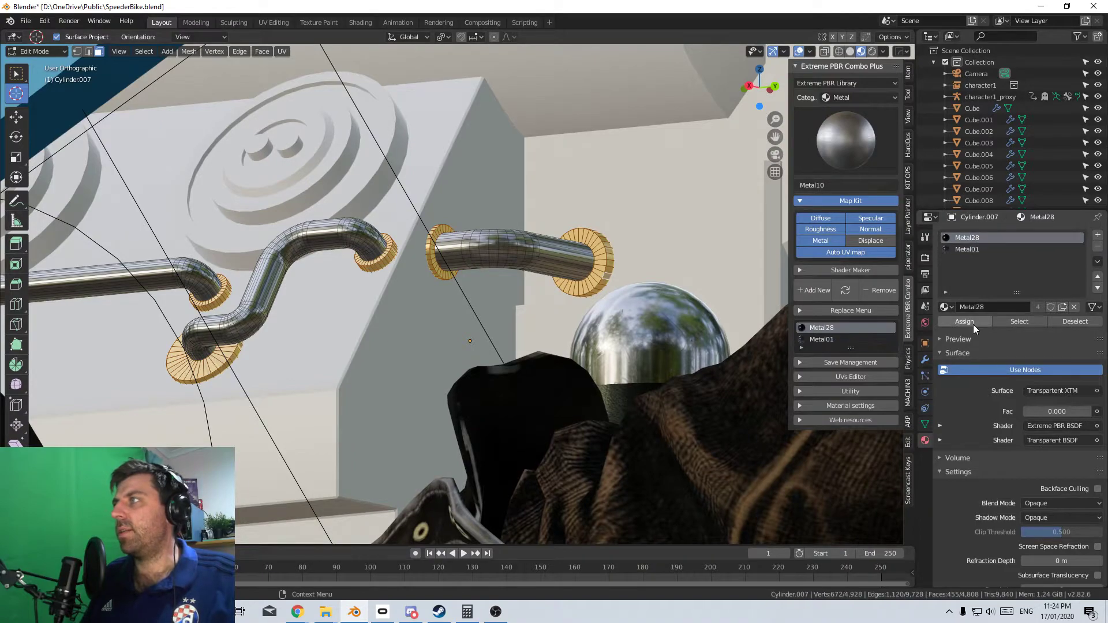
left_click(971, 322)
middle_click_drag(577, 323, 554, 266)
key("Tab")
scroll(529, 287, "up", 5)
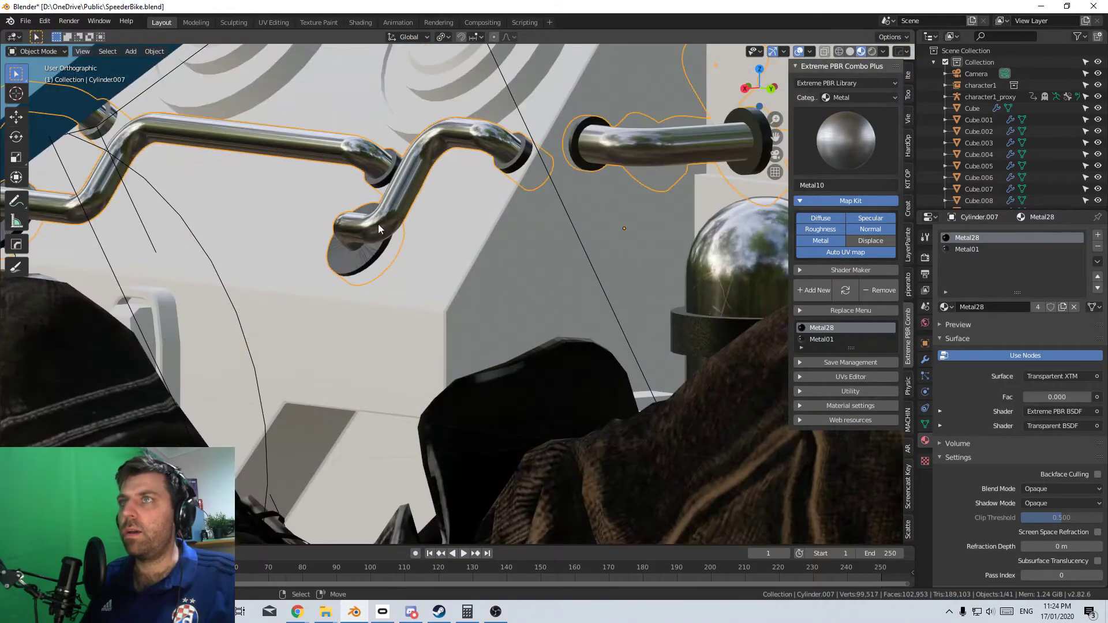
Unwrap all of the pipe geometry with Smart UV Project at its default settings and return to Object Mode
key("Tab")
key("a")
key("u")
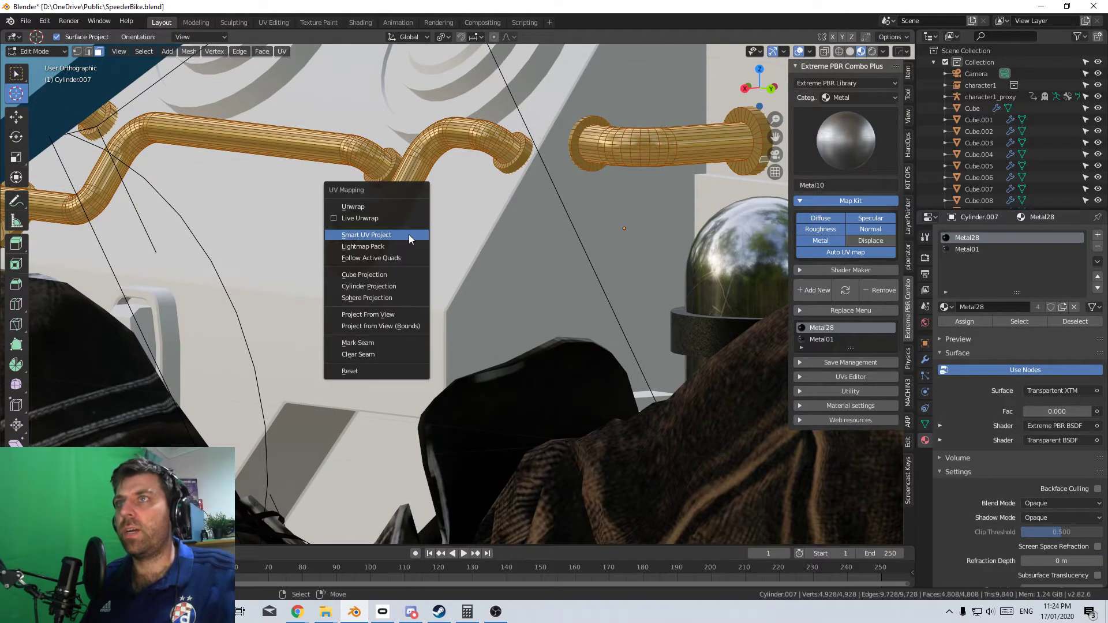
left_click(408, 234)
left_click(408, 320)
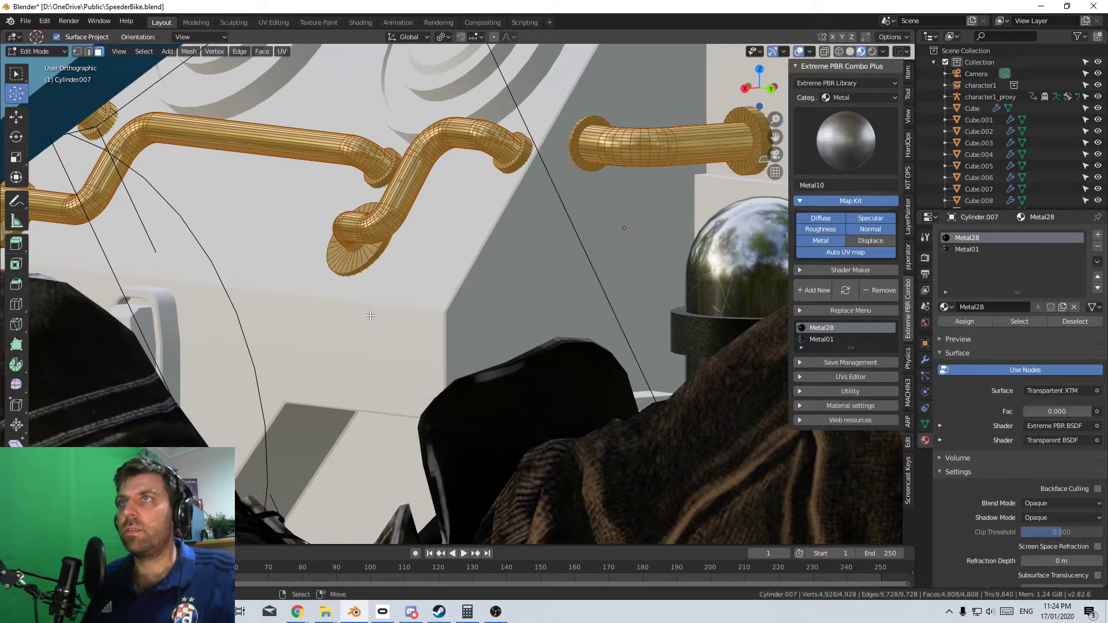
key("Tab")
Select the engine block behind the pipes and add the Metal10 material from the Extreme PBR library to it
middle_click_drag(422, 312, 523, 301)
scroll(438, 285, "down", 3)
left_click(536, 249)
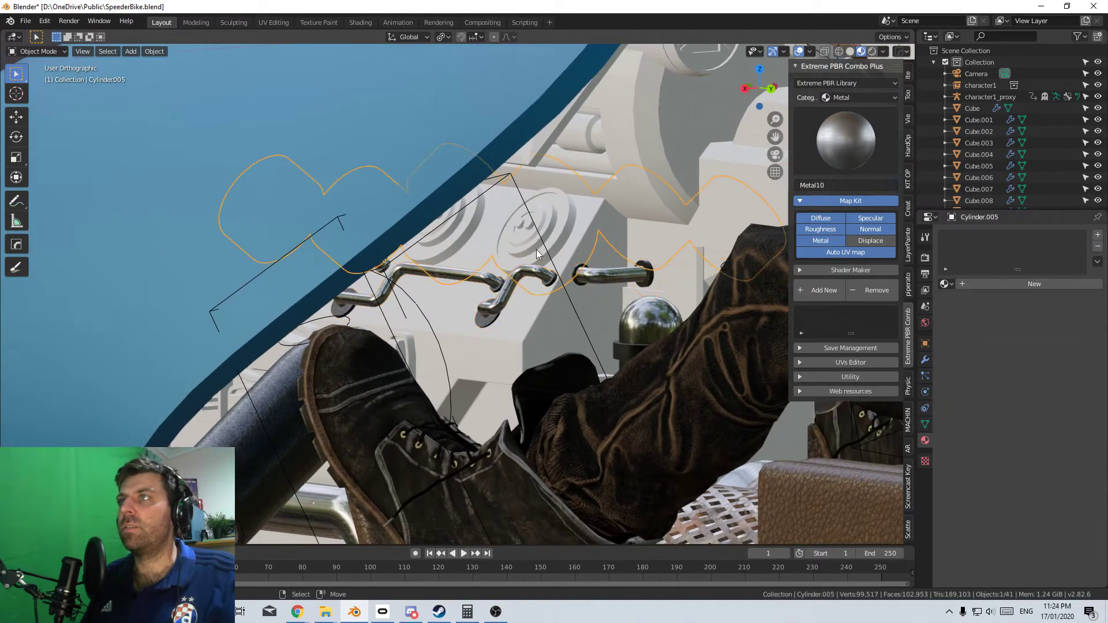
left_click(540, 327)
left_click(945, 284)
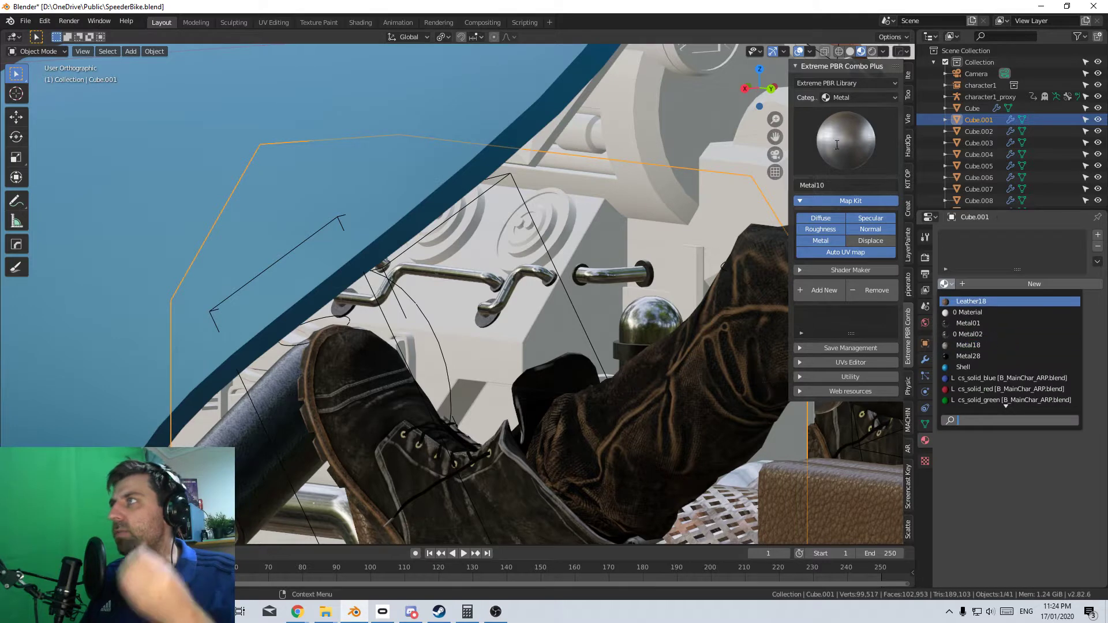
left_click(1011, 284)
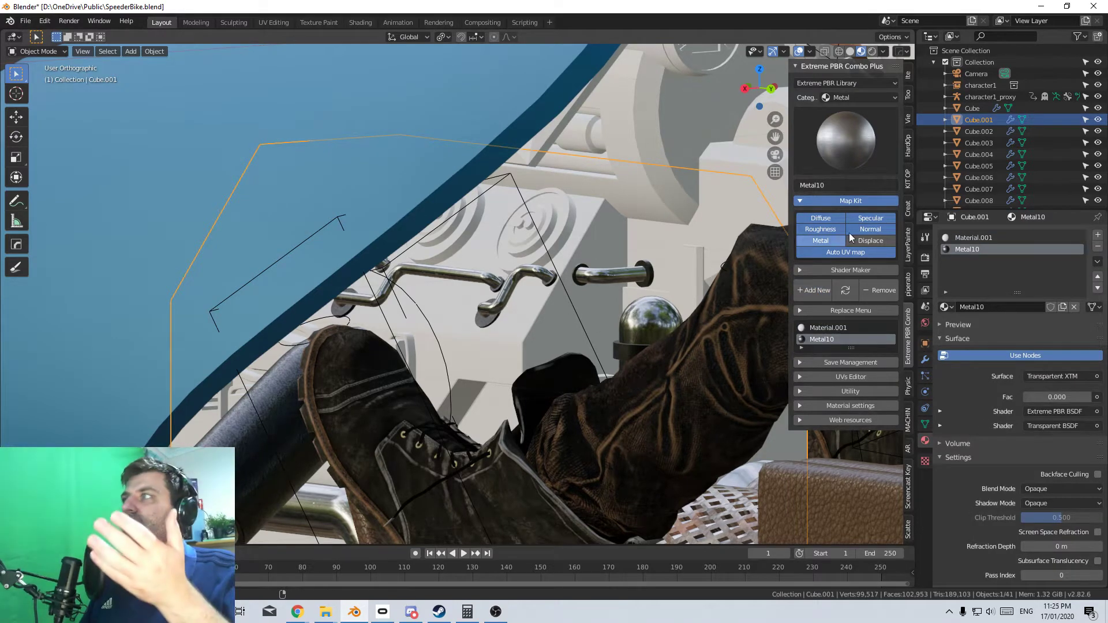
Remove the engine block's extra first material slot, keeping only Metal10
left_click(996, 237)
left_click(1097, 246)
scroll(611, 355, "down", 3)
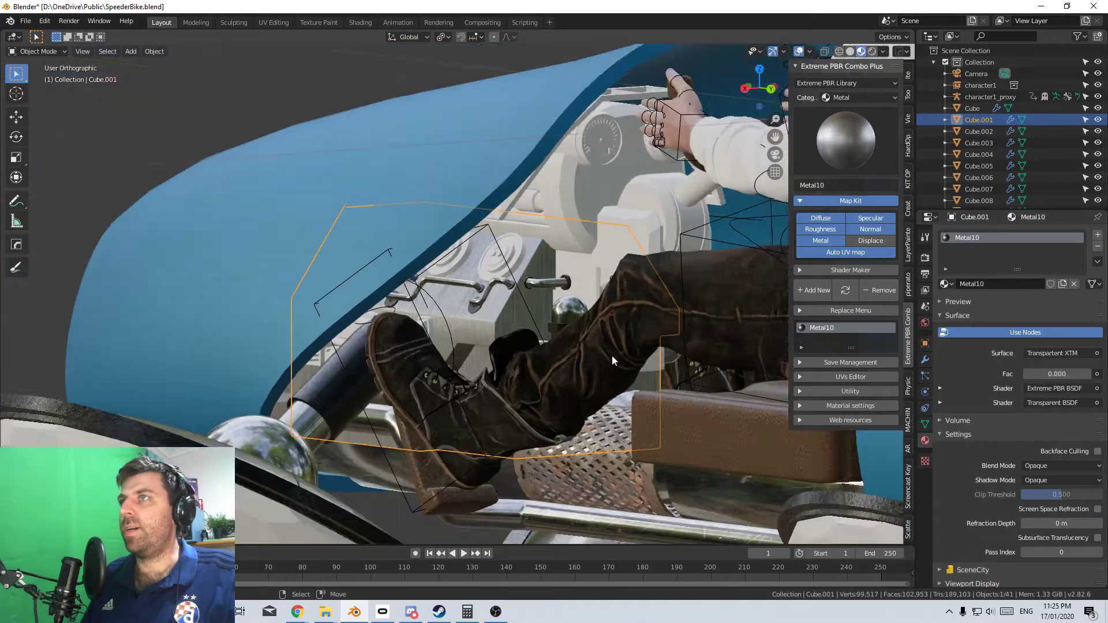
Unwrap the whole engine block beside the rider's boots with Smart UV Project at the default settings
scroll(611, 358, "down", 2)
key("Tab")
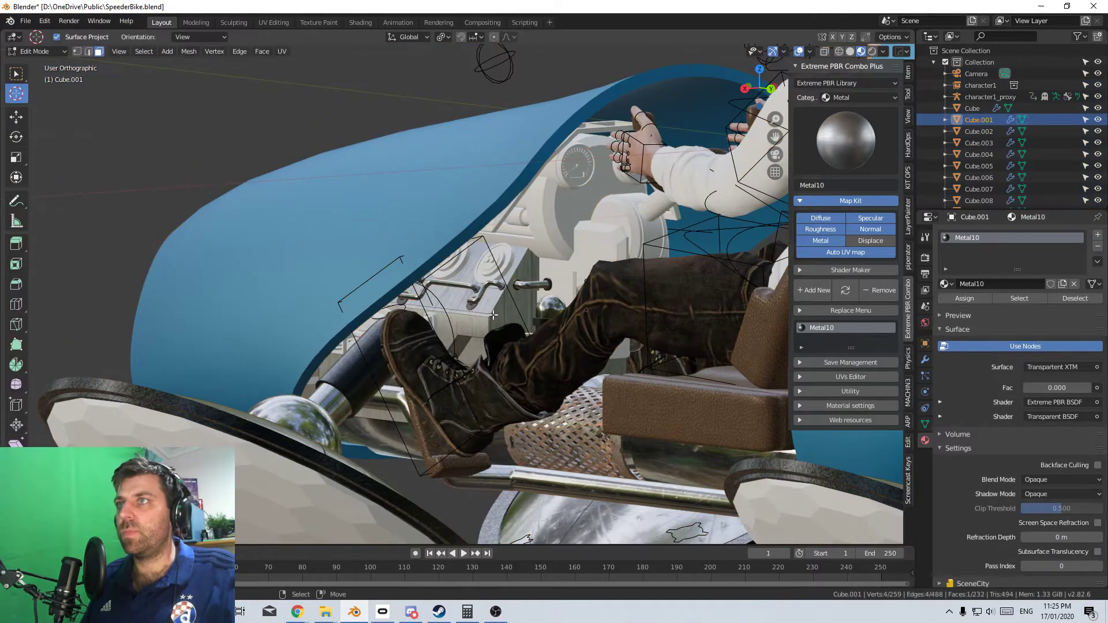
key("a")
key("u")
left_click(493, 314)
left_click(518, 399)
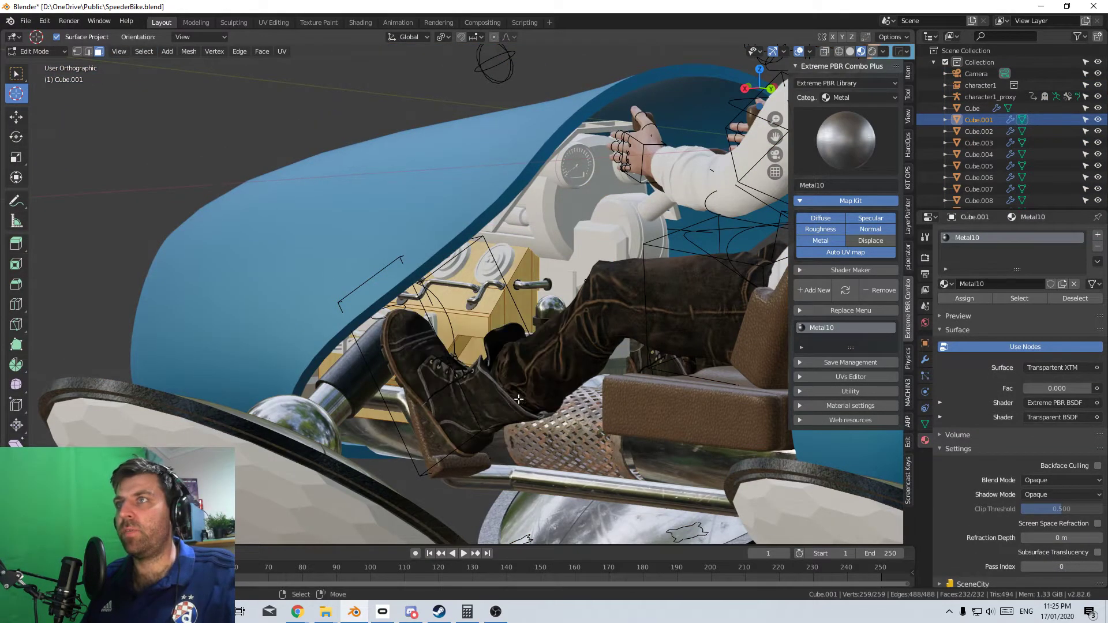
scroll(518, 399, "up", 2)
key("Tab")
Create two material slots on the large cylindrical drum behind the engine block and put Metal10 in the first
left_click(596, 209)
key("Tab")
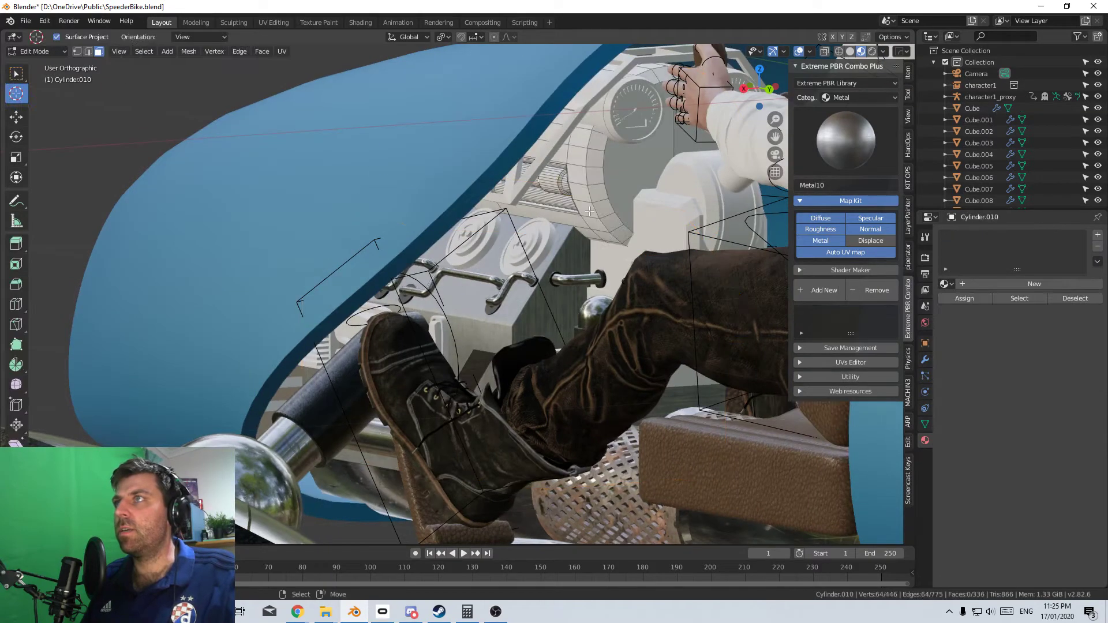
middle_click_drag(625, 265, 622, 229)
key("a")
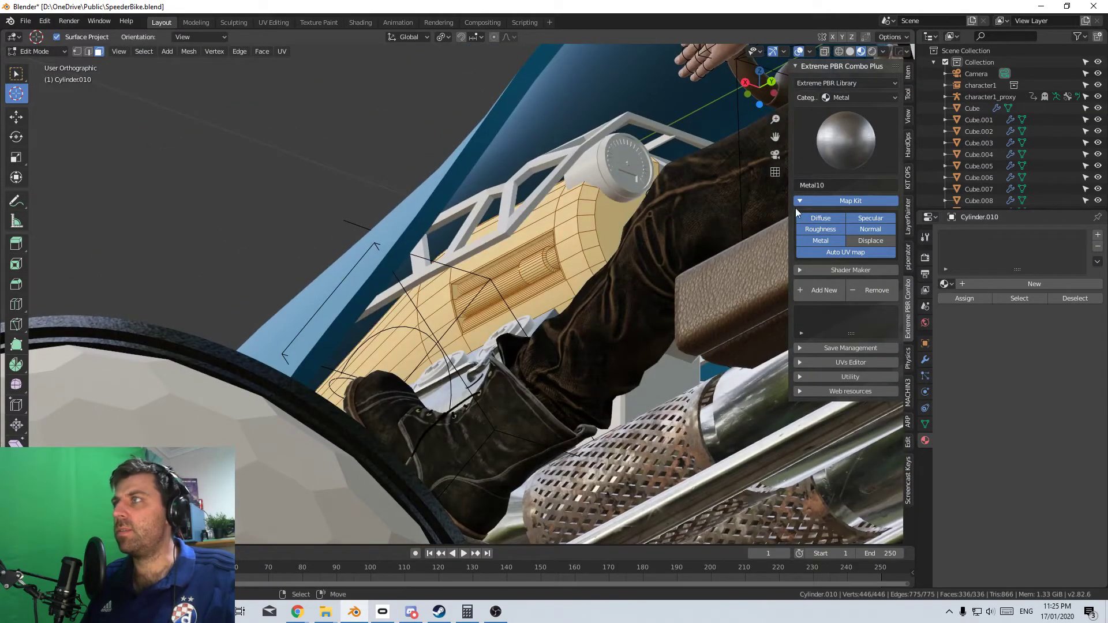
left_click(1098, 236)
left_click(1097, 235)
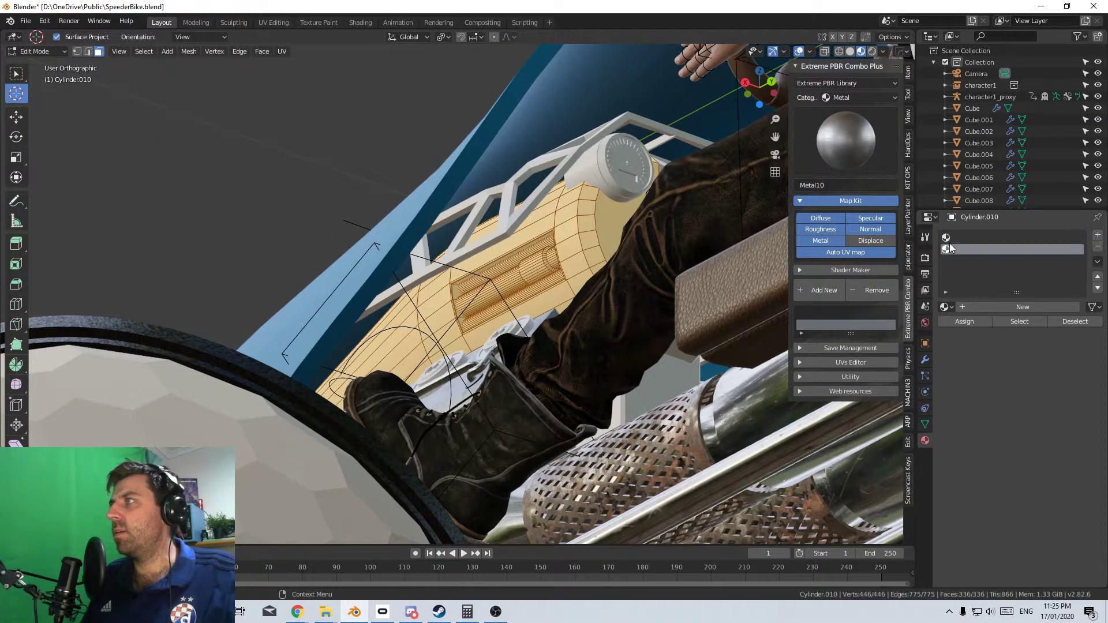
left_click(1010, 238)
left_click(944, 306)
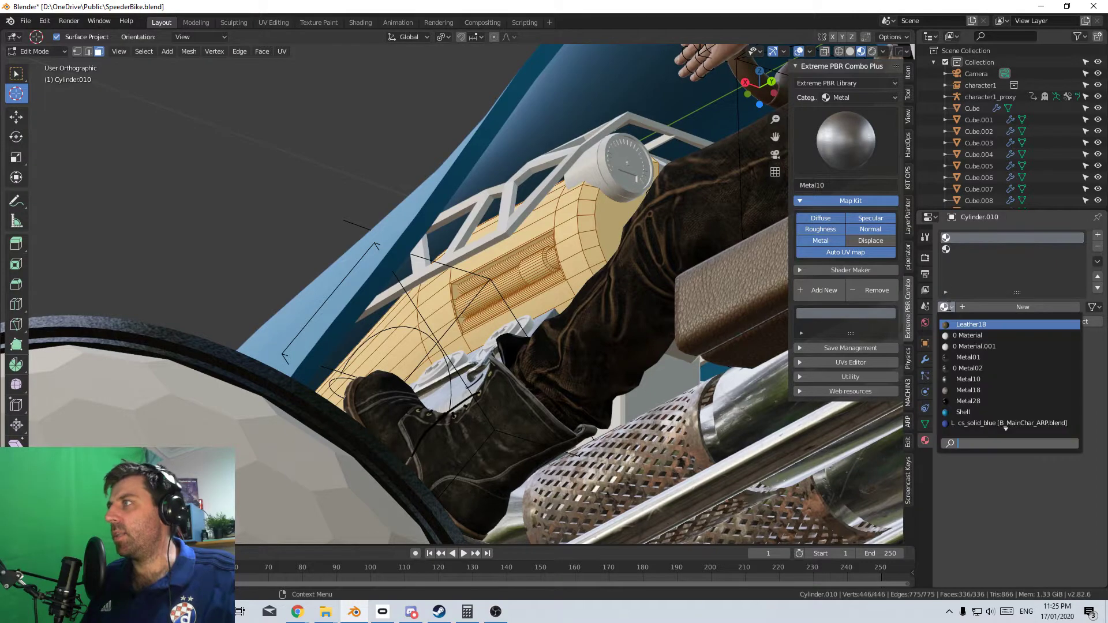
left_click(968, 379)
Unwrap all faces of the large drum with Smart UV Project at the default settings
middle_click_drag(612, 277, 550, 239)
key("u")
left_click(611, 233)
key("Return")
Put Metal01 in the drum's second material slot and assign it to the linked faces of the recessed inner part
left_click(538, 254)
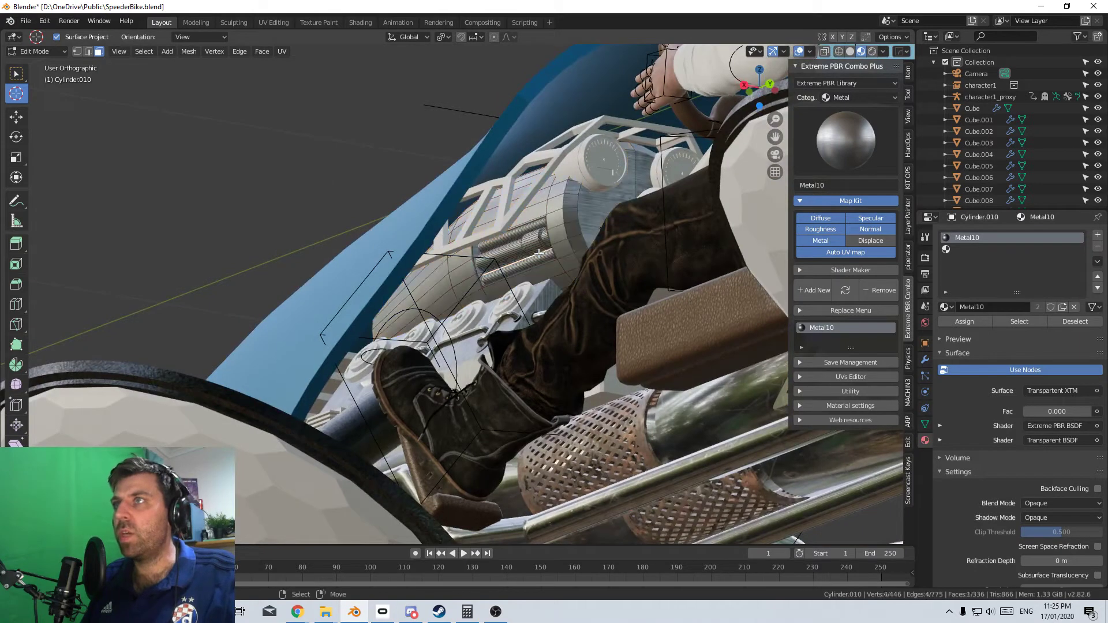
key("ctrl+l")
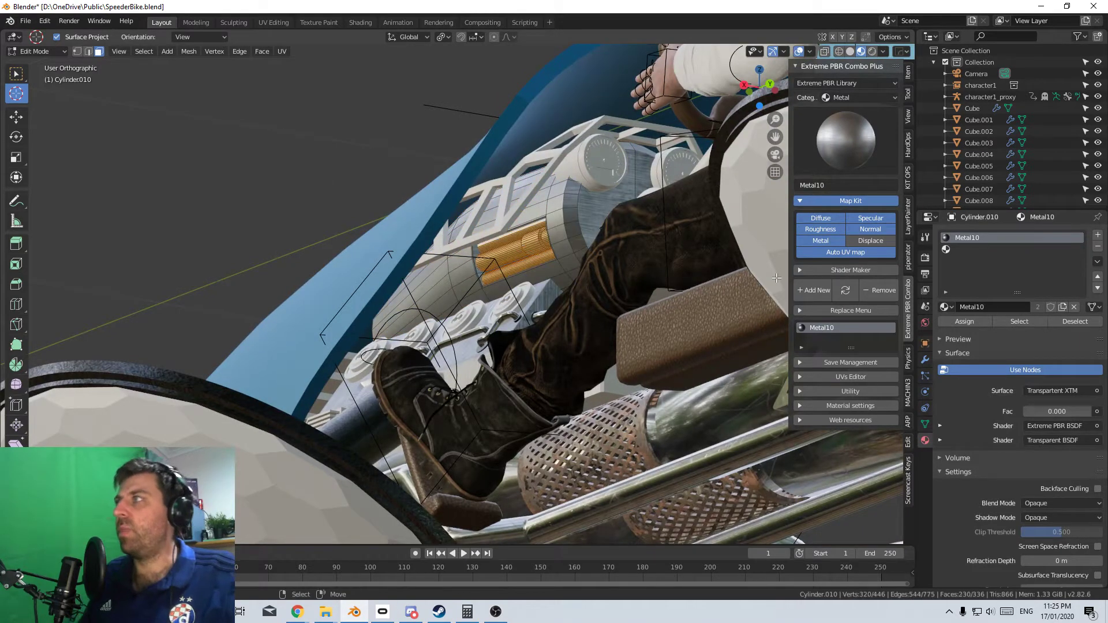
left_click(988, 250)
left_click(945, 306)
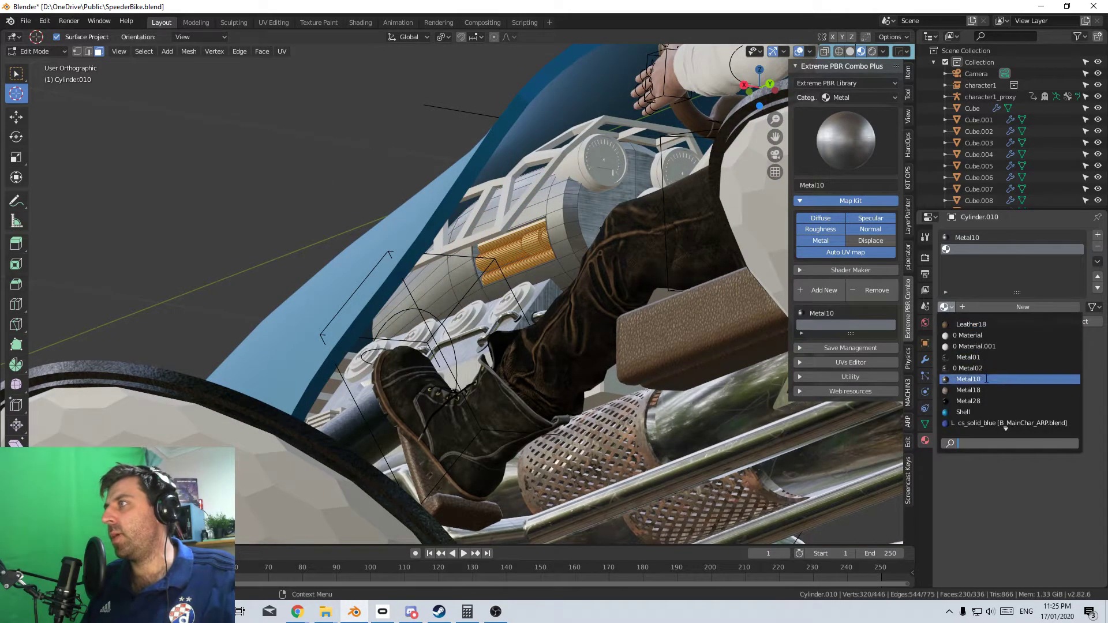
left_click(983, 357)
middle_click_drag(577, 276, 508, 265)
left_click(964, 322)
key("Tab")
Apply the existing Metal01 material to the lattice frame above the drum
left_click(484, 253)
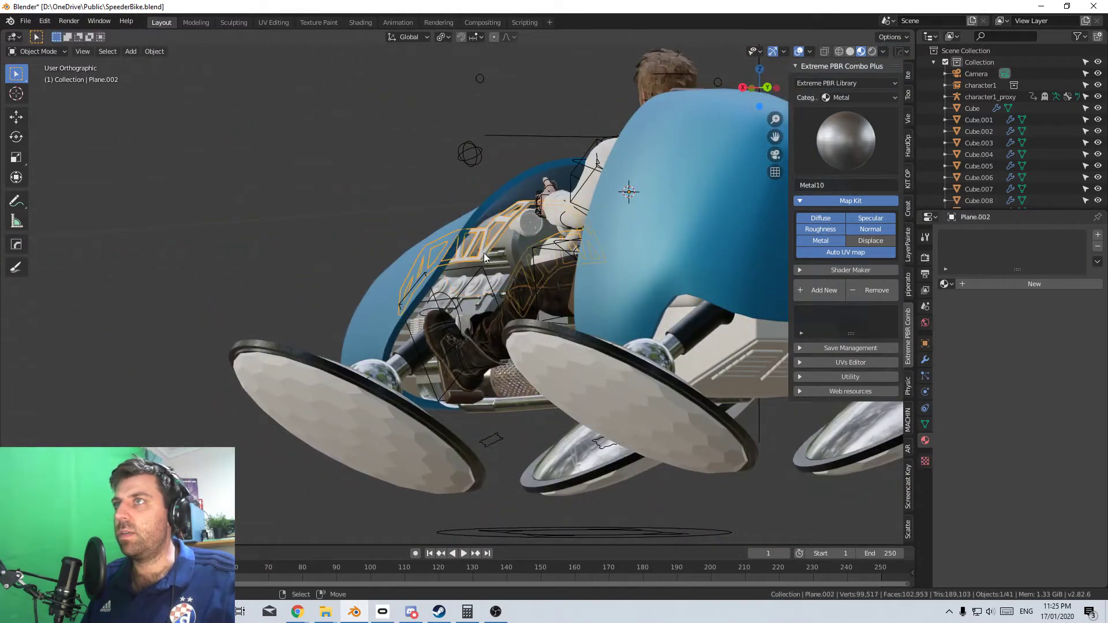
left_click(944, 283)
left_click(967, 335)
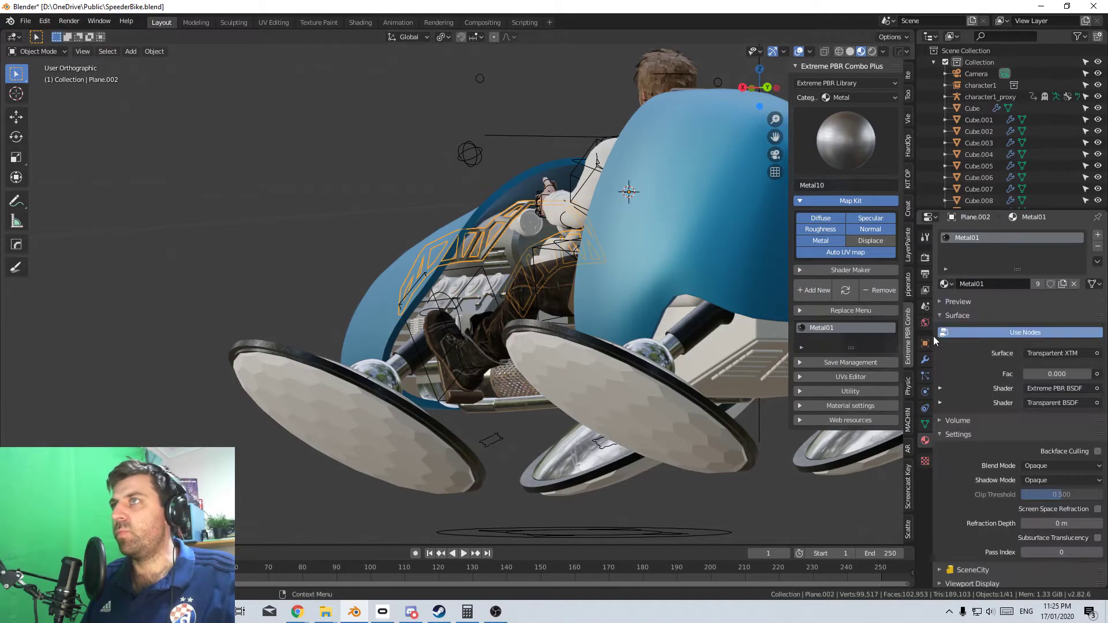
Apply the existing Metal10 material to the angular support block in front of the steering hub
left_click(470, 378)
middle_click_drag(470, 379, 454, 331)
scroll(577, 477, "up", 4)
left_click(454, 332)
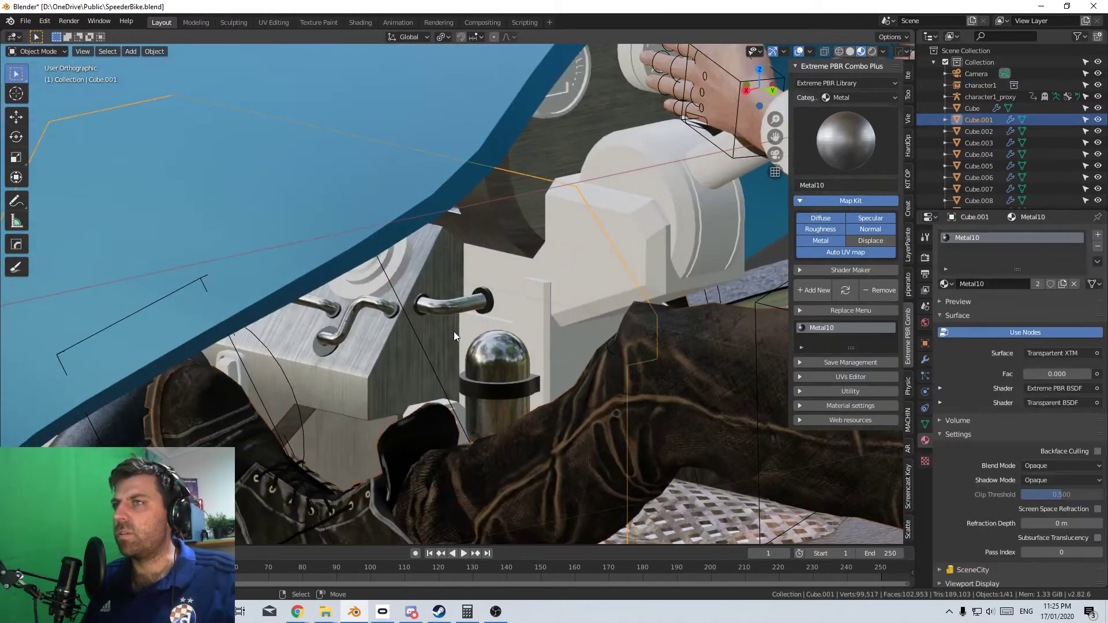
left_click(593, 300)
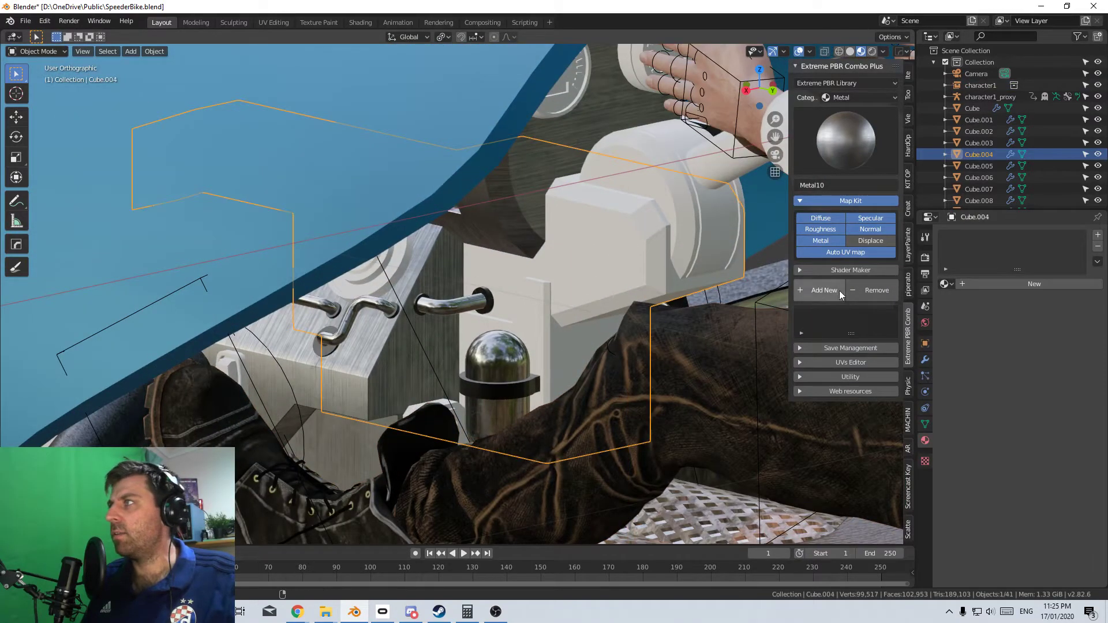
left_click(947, 284)
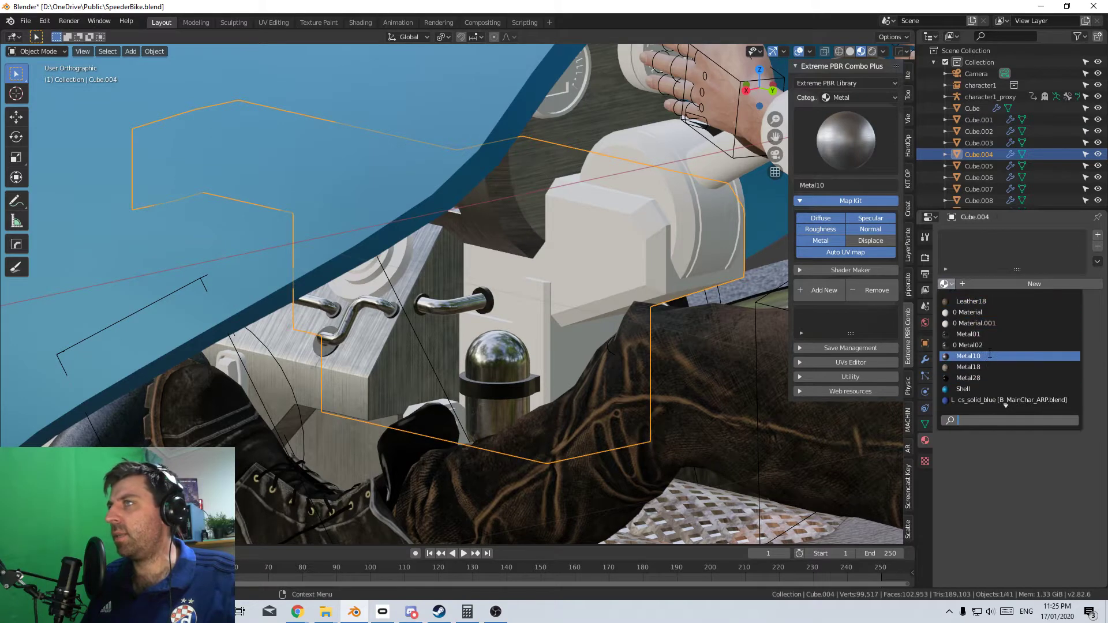
left_click(968, 356)
Unwrap all faces of the angular support block with Smart UV Project at the default settings
key("Tab")
key("a")
key("u")
left_click(567, 352)
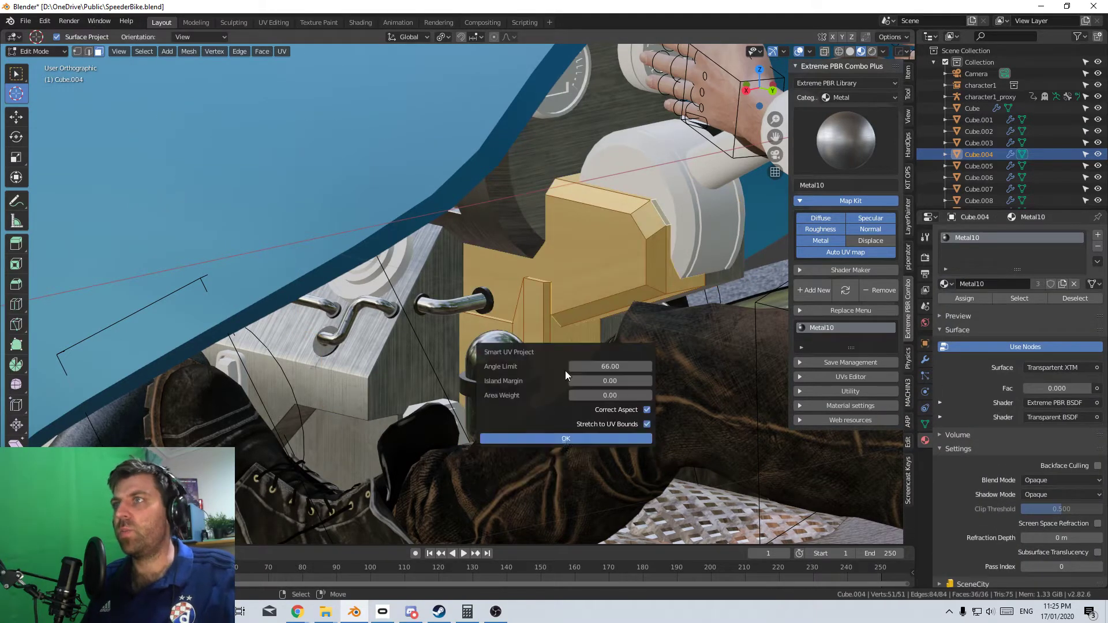
left_click(566, 437)
key("Tab")
Apply the existing Metal10 material to the round steering hub and its column
right_click(684, 211)
key("Tab")
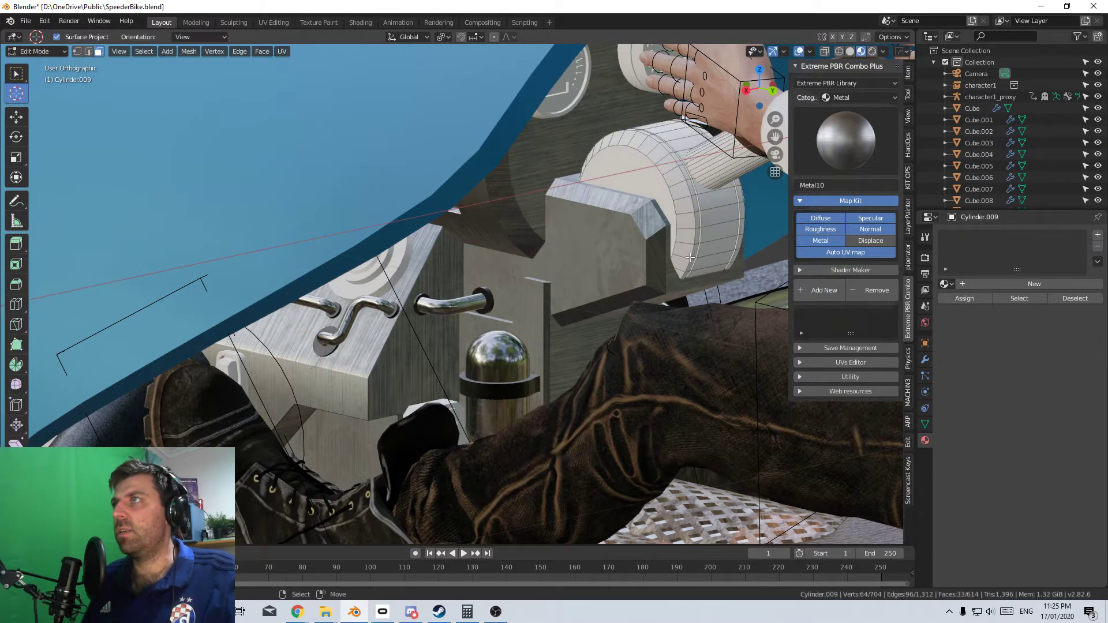
key("a")
left_click(945, 284)
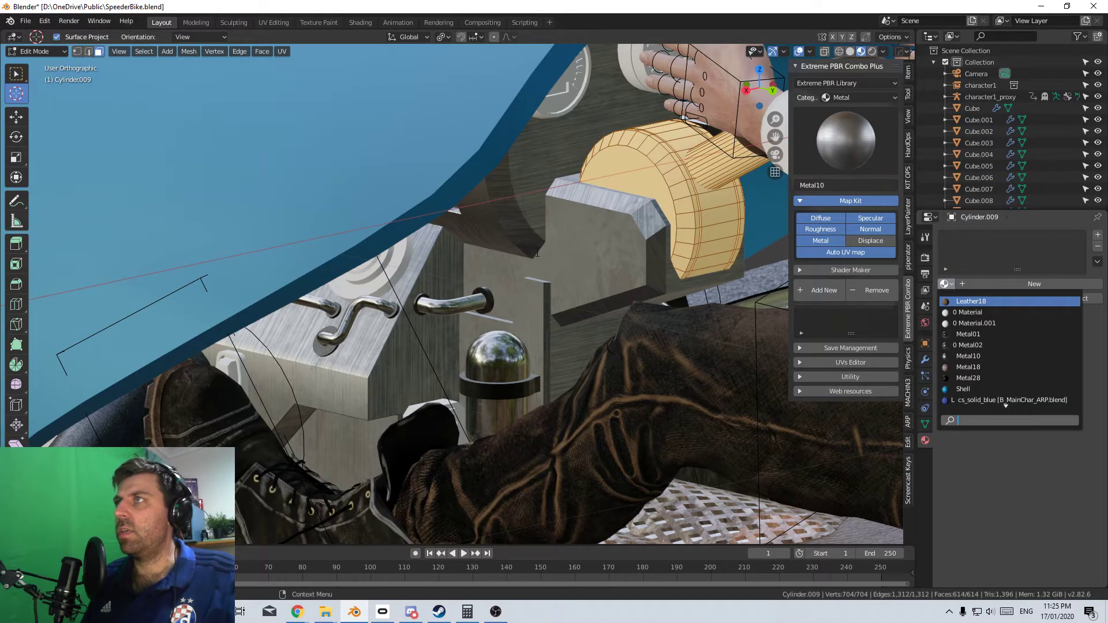
middle_click_drag(537, 253, 613, 241)
left_click(613, 242)
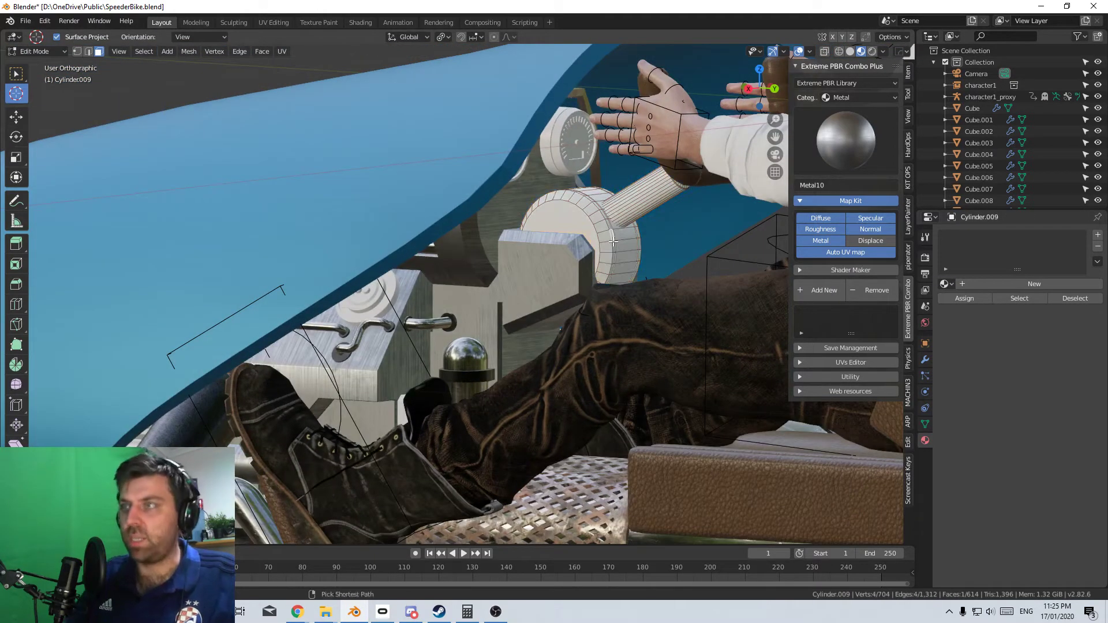
key("l")
left_click(945, 284)
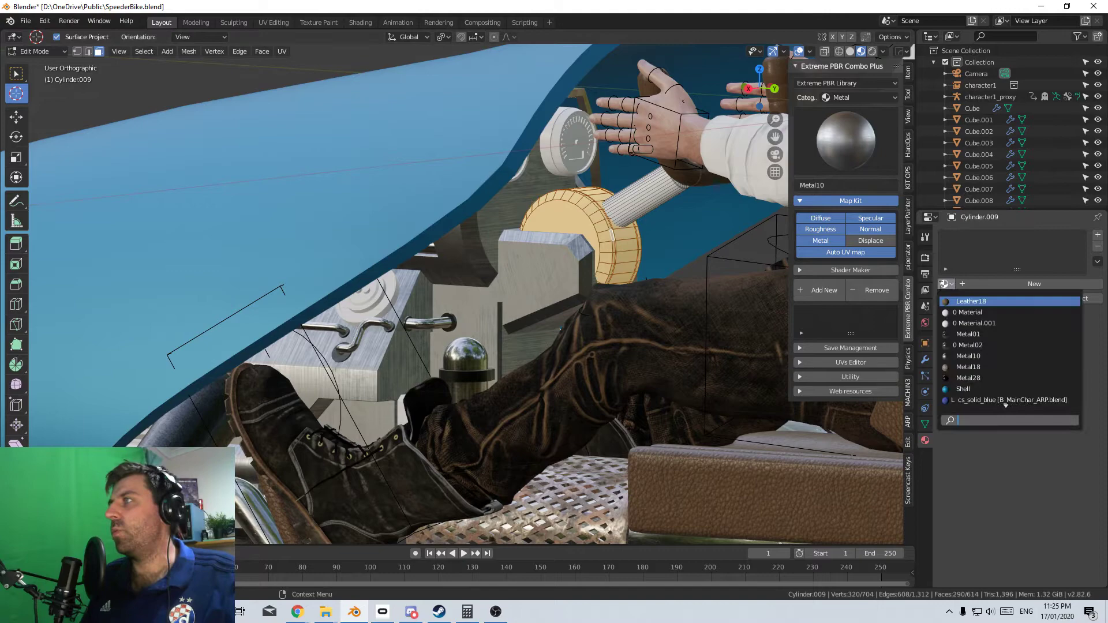
left_click(968, 356)
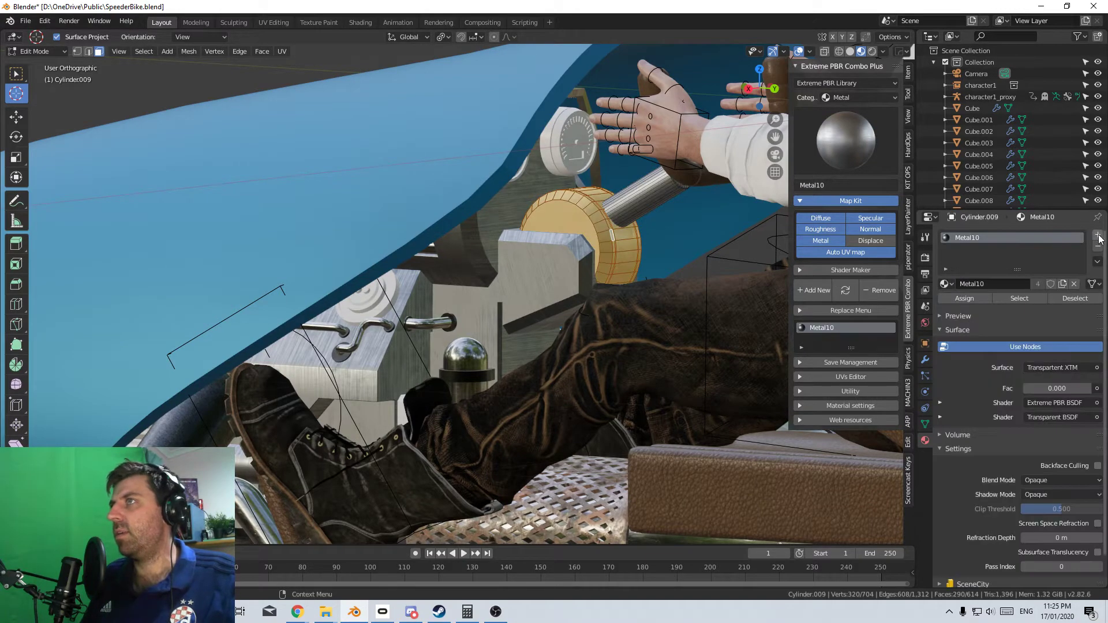
Create a second material slot with Metal01 on the steering hub object and assign it to the linked faces of the column
left_click(1098, 237)
left_click(674, 196)
mouse_move(662, 200)
middle_mouse_down()
mouse_move(674, 196)
mouse_move(649, 211)
middle_mouse_up()
left_click(650, 211, "shift")
key("ctrl+l")
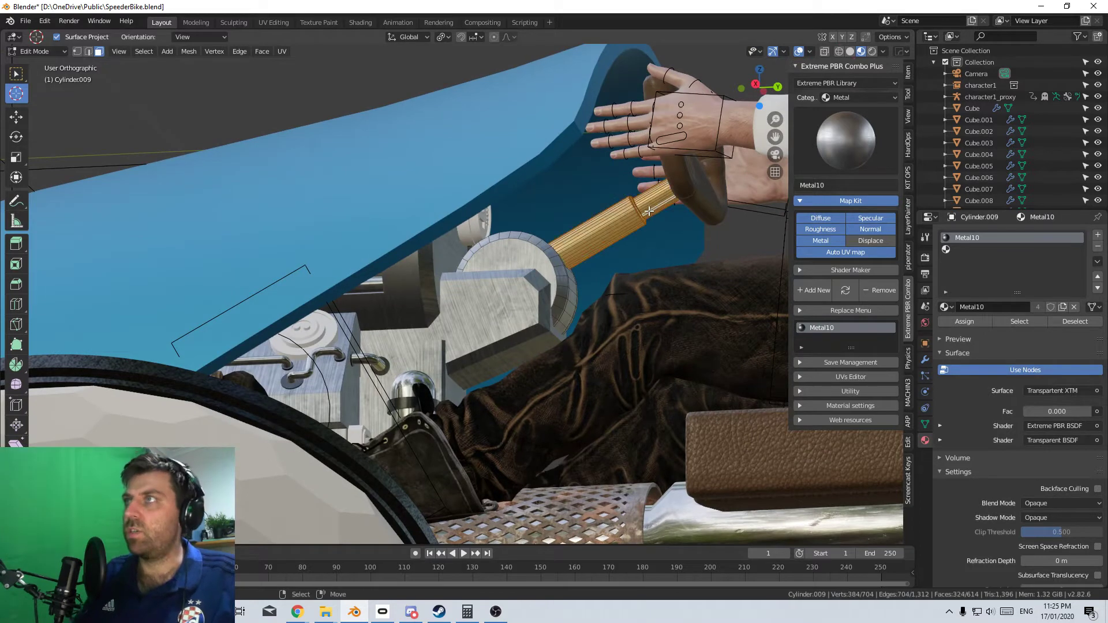
left_click(952, 306)
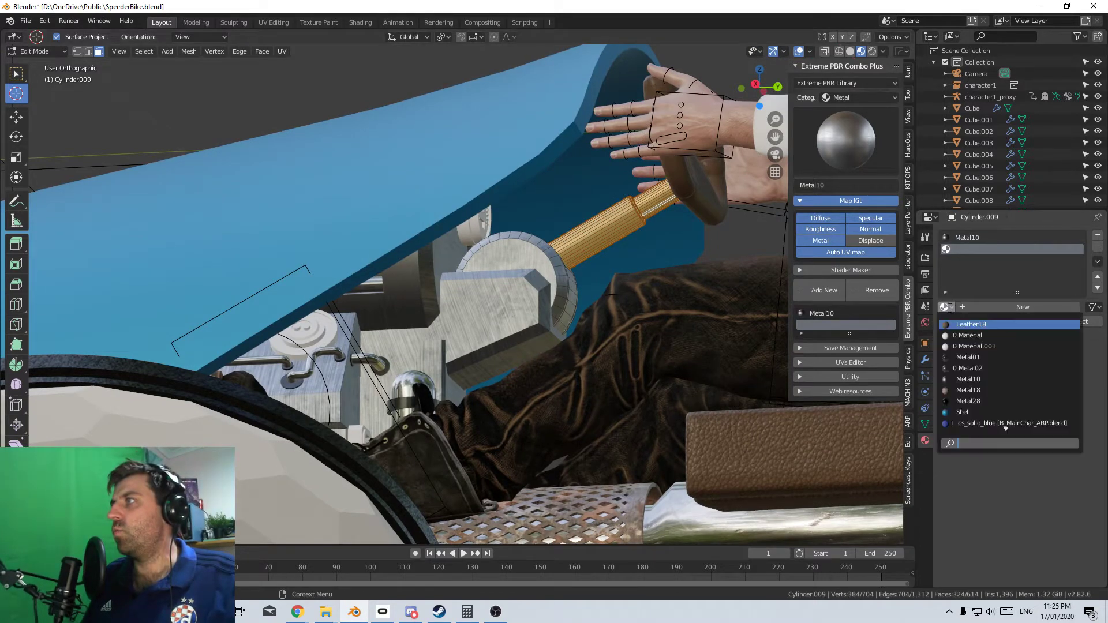
left_click(976, 356)
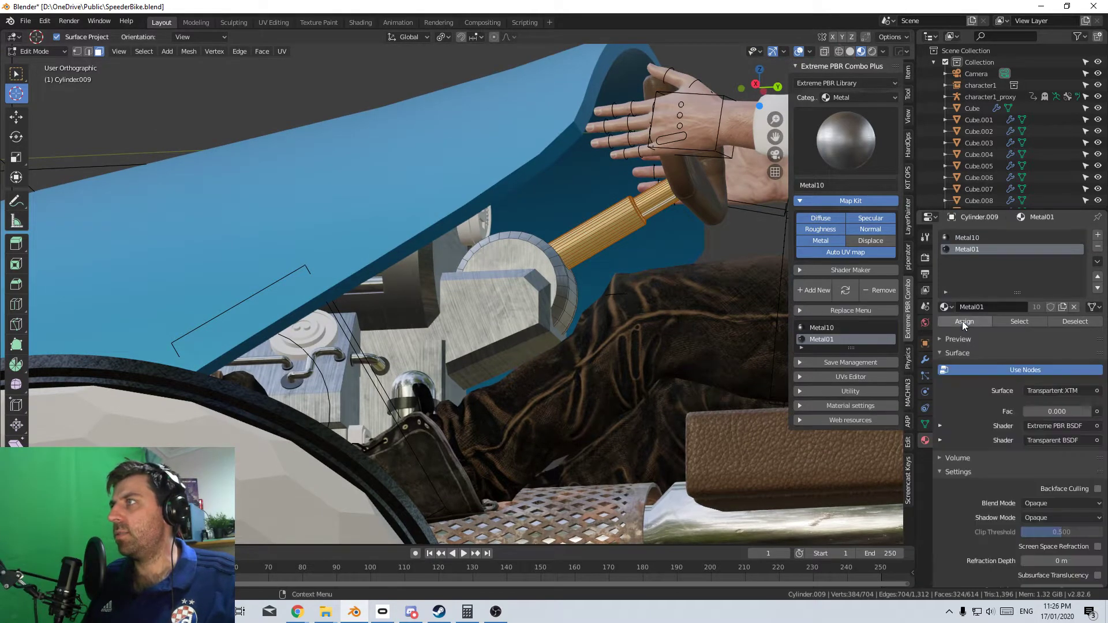
Unwrap the entire steering hub and column with Smart UV Project at the default settings
key("a")
key("u")
left_click(586, 309)
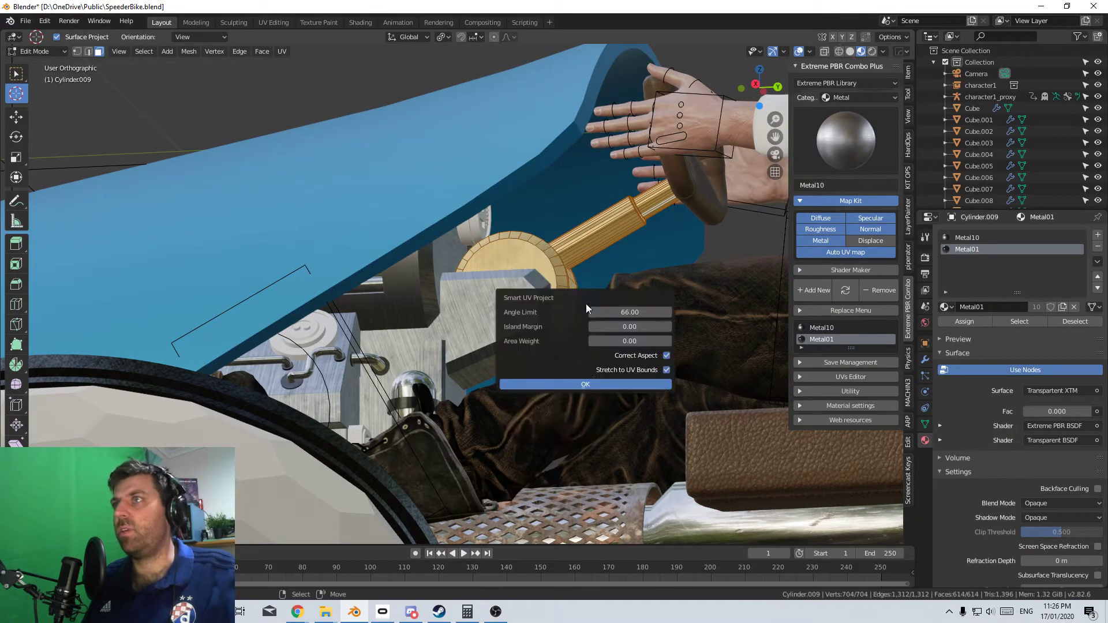
left_click(585, 385)
key("Tab")
Apply the existing Metal10 material to the vented lower housing beneath the rear blue shell
scroll(580, 321, "down", 3)
middle_click_drag(580, 321, 546, 366)
scroll(595, 320, "up", 3)
scroll(567, 359, "up", 4)
scroll(610, 358, "down", 5)
middle_click_drag(611, 358, 556, 392)
scroll(493, 362, "down", 5)
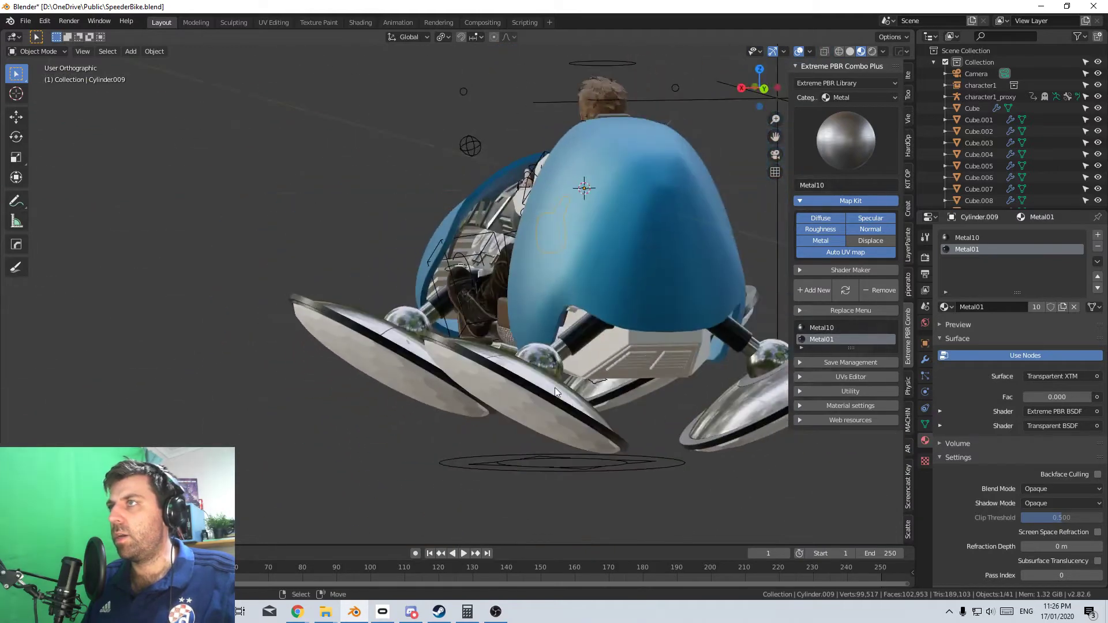
left_click(633, 375)
key("Tab")
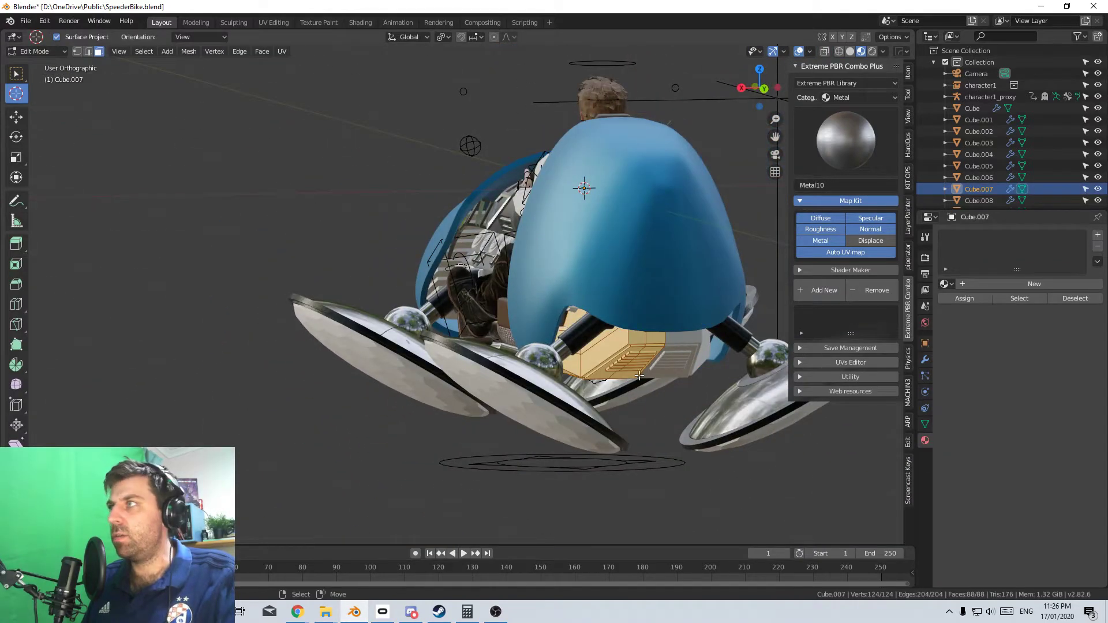
left_click(944, 284)
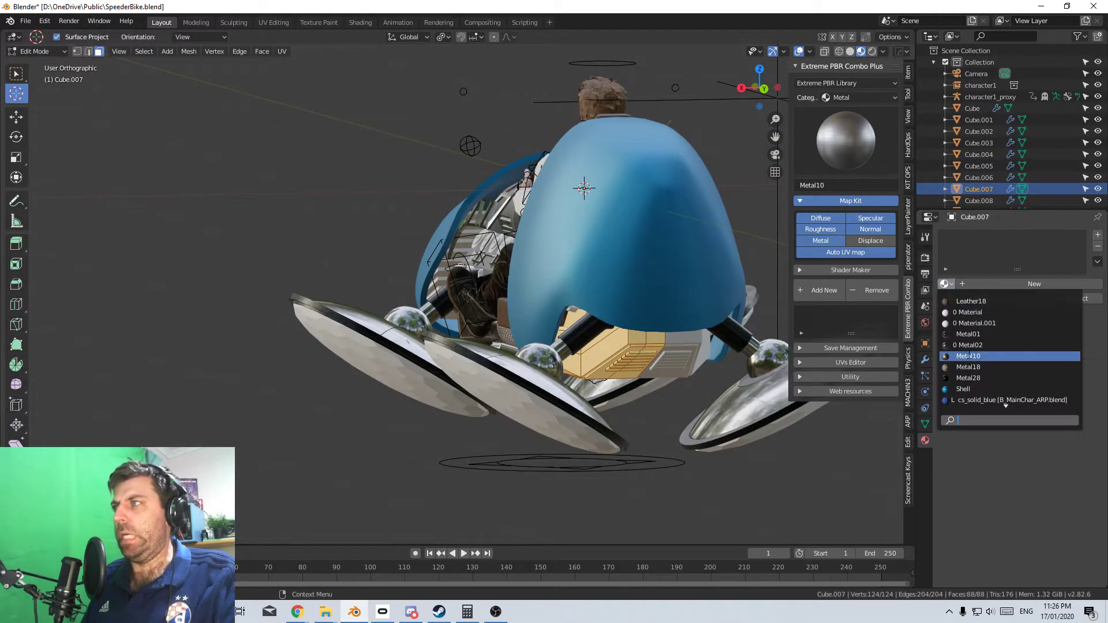
left_click(967, 356)
Unwrap all faces of the rear lower housing with Smart UV Project at the default settings
scroll(673, 404, "up", 3)
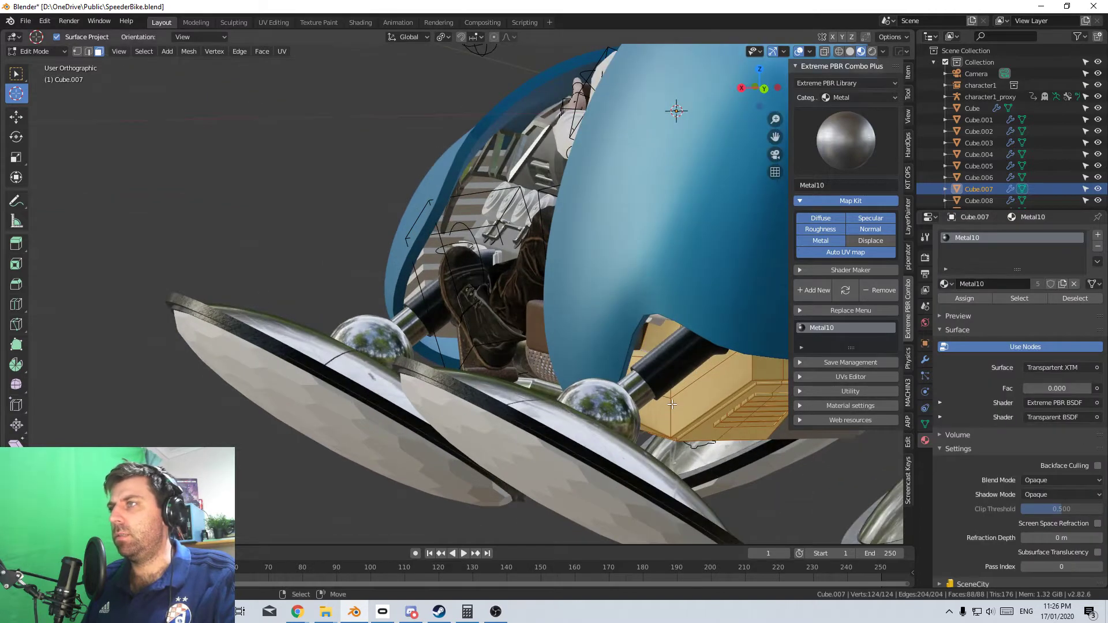
key("u")
left_click(672, 404)
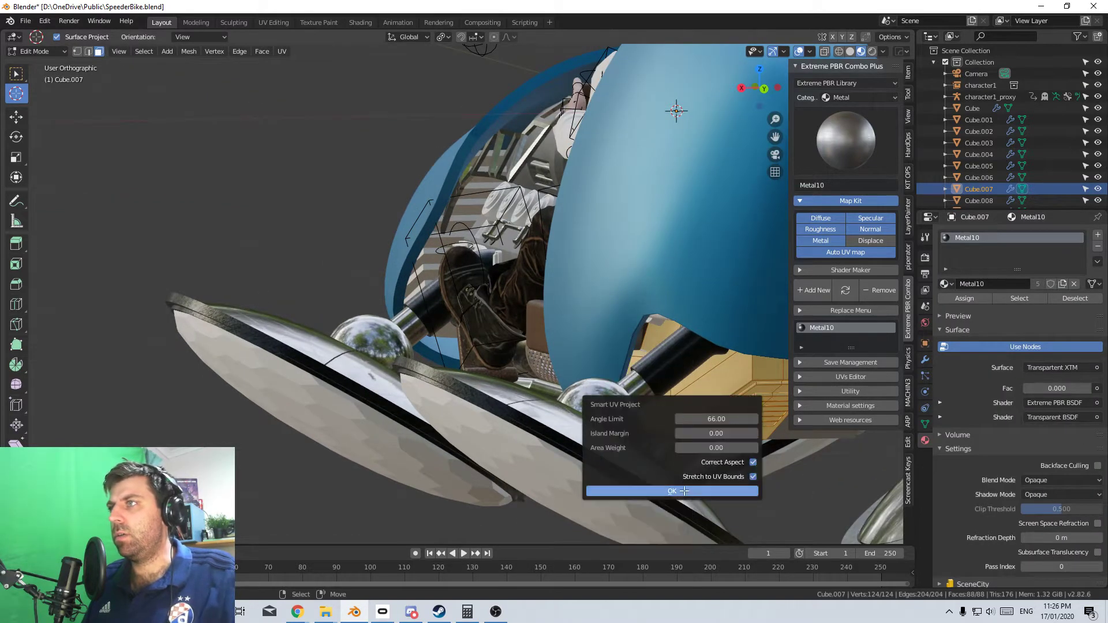
left_click(710, 490)
key("Tab")
Open the front hover disc for mesh editing in vertex selection mode, facing its faceted underside
middle_click_drag(711, 439, 225, 359)
scroll(470, 348, "down", 6)
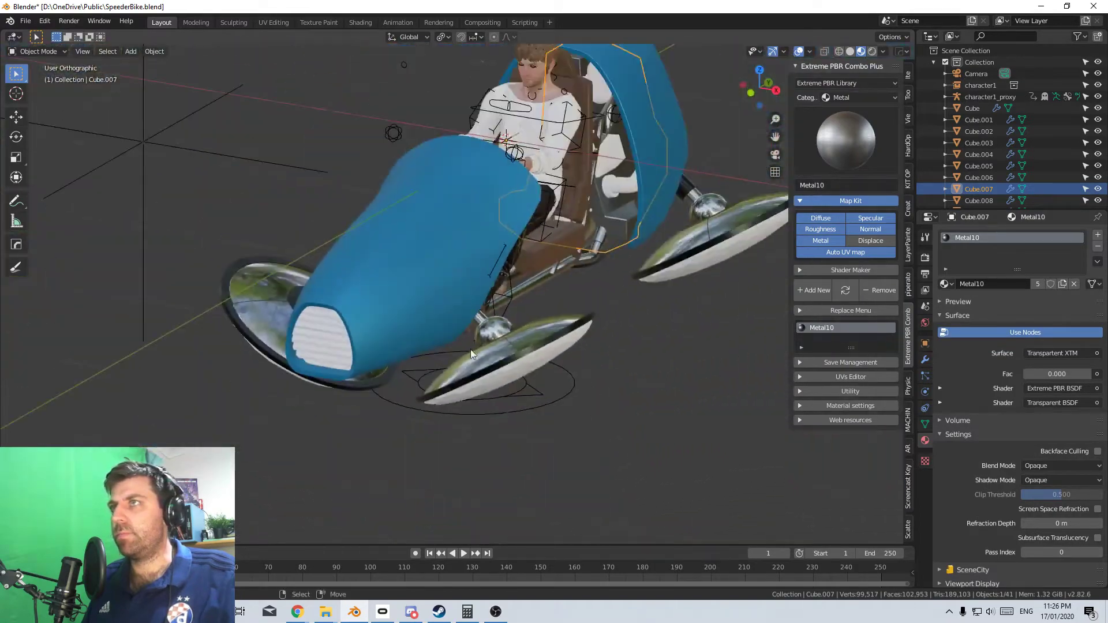
middle_click_drag(507, 382, 430, 395)
scroll(451, 371, "up", 5)
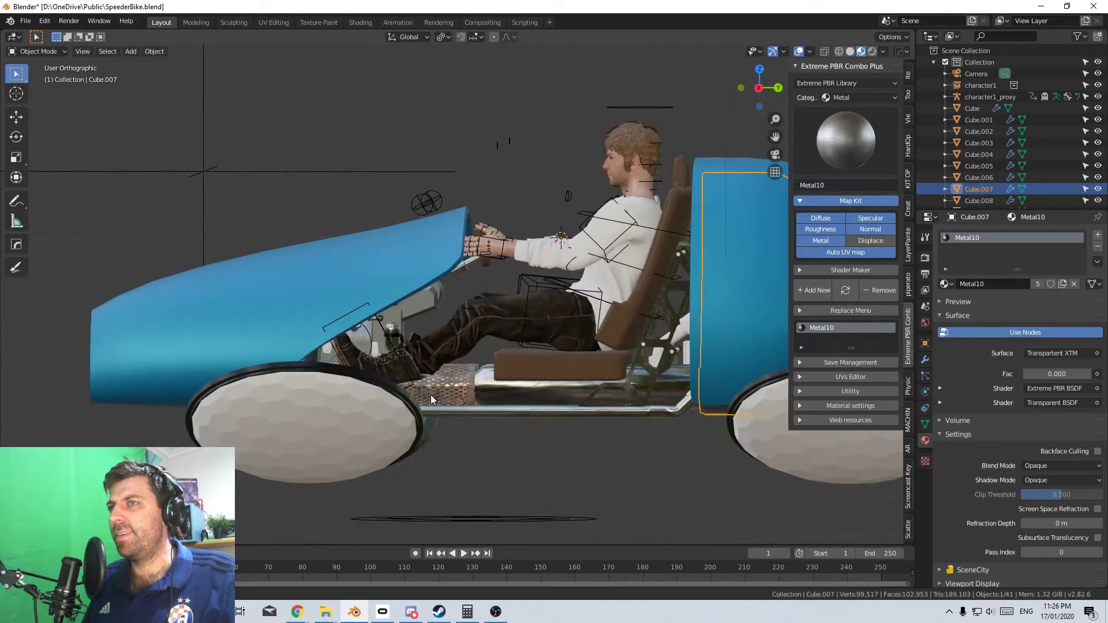
left_click(321, 408)
scroll(358, 438, "up", 2)
key("Tab")
middle_click_drag(358, 438, 402, 339)
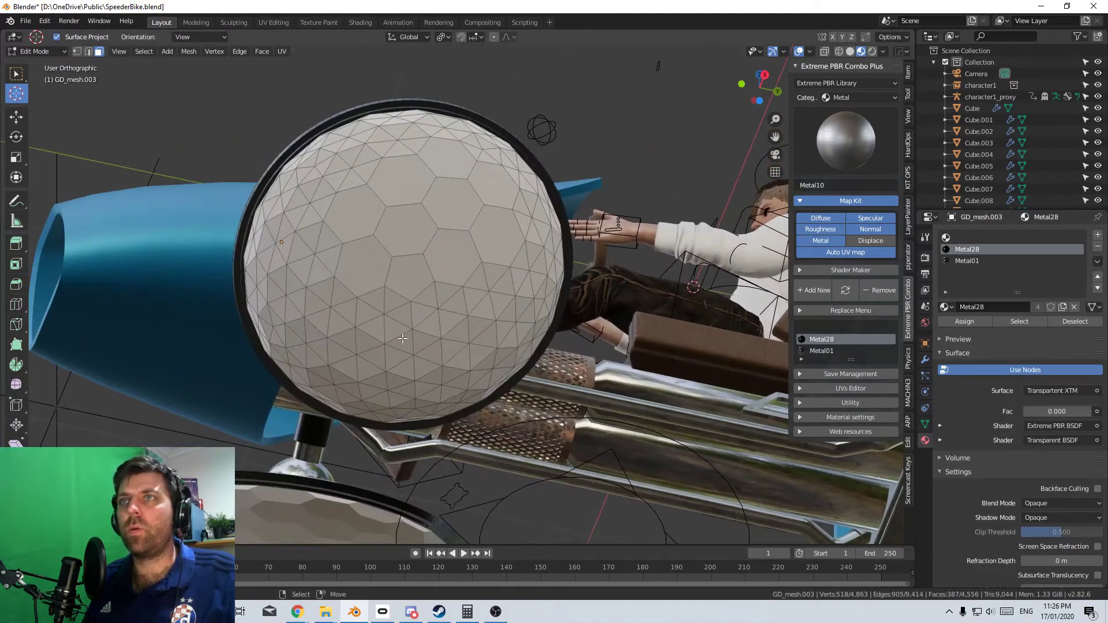
left_click(77, 51)
Delete the centre vertex of a six-triangle cluster on the disc's underside and fill the hole with a single hexagonal face
scroll(436, 311, "up", 1)
left_click(436, 312)
key("x")
left_click(430, 304)
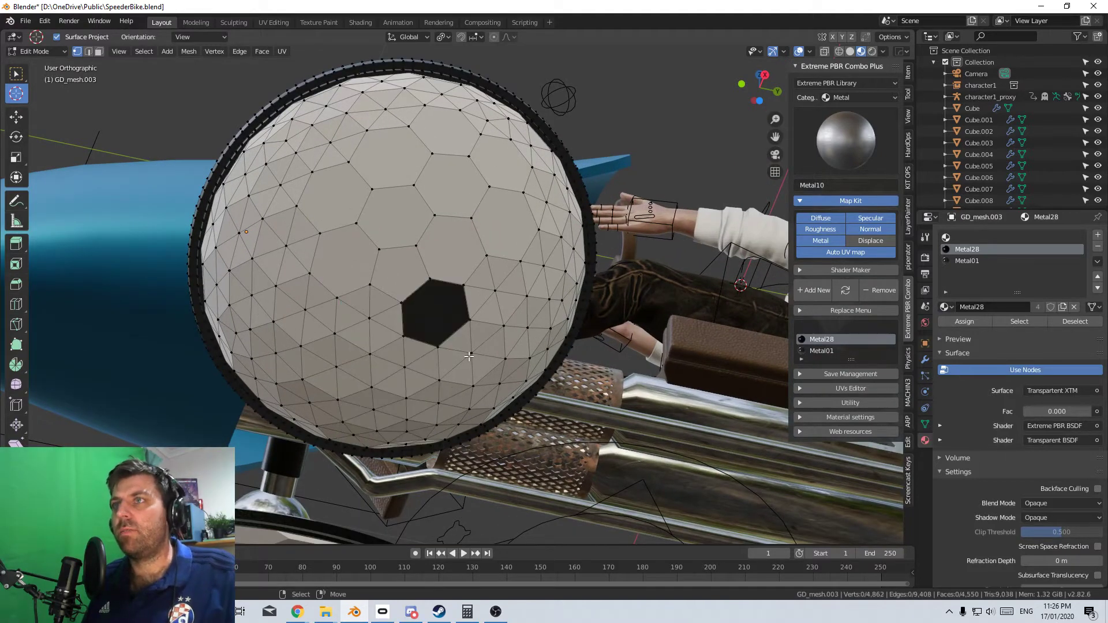
left_click(452, 341, "alt")
key("f")
Delete the centre vertices of two adjacent triangle clusters beside the last hexagon on the disc's underside, filling each hole with one hexagonal face
left_click(369, 317)
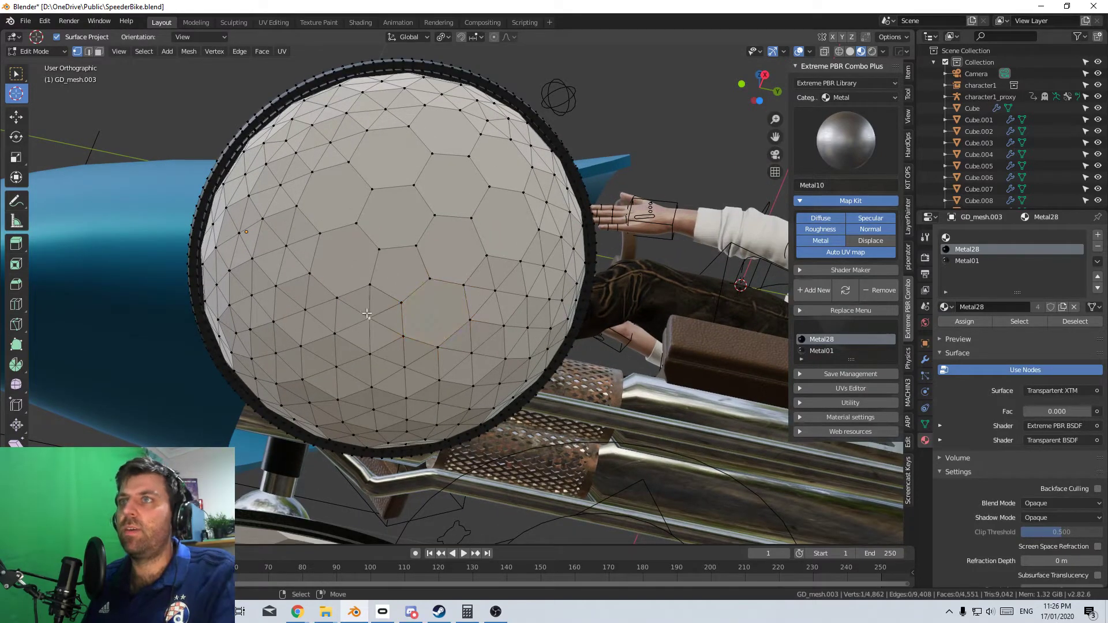
key("x")
left_click(370, 317)
left_click(392, 341, "alt")
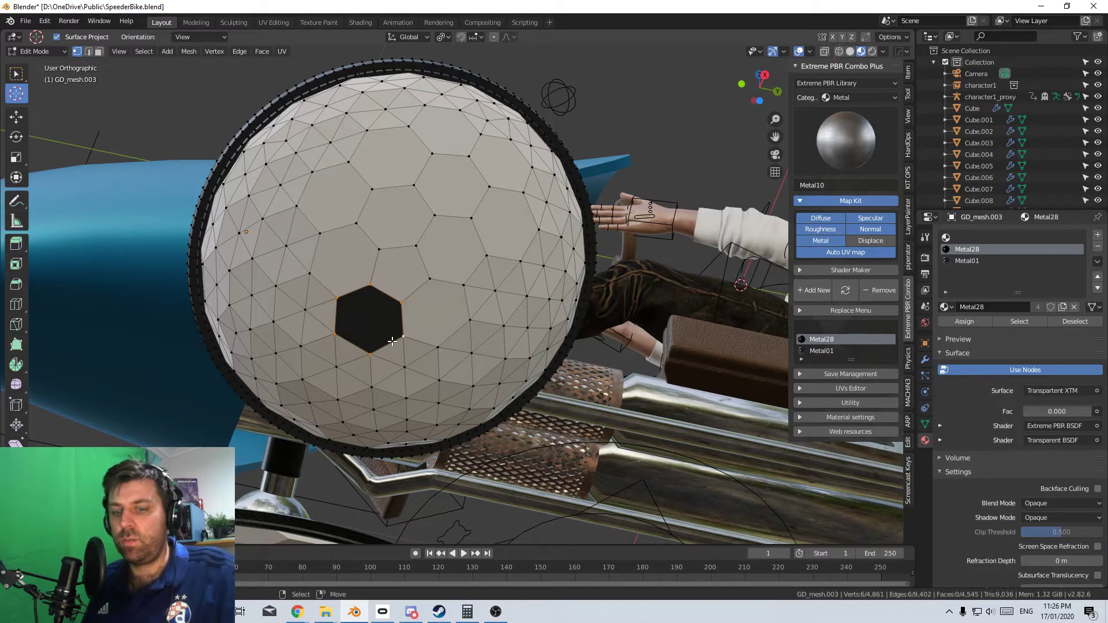
key("f")
left_click(310, 310)
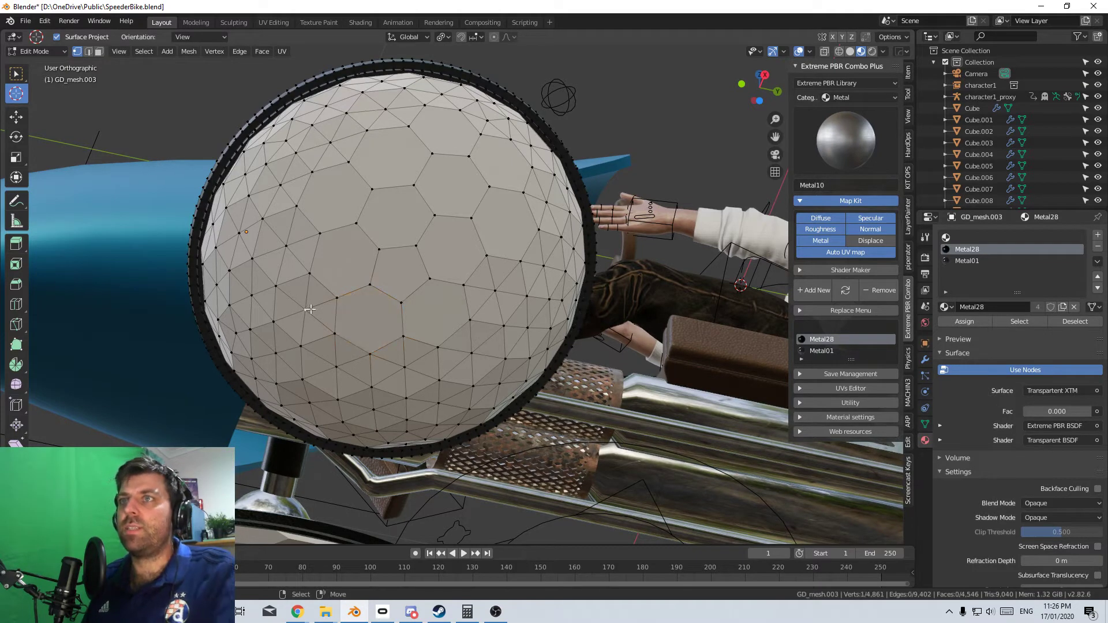
key("x")
left_click(311, 310)
left_click(329, 330, "alt")
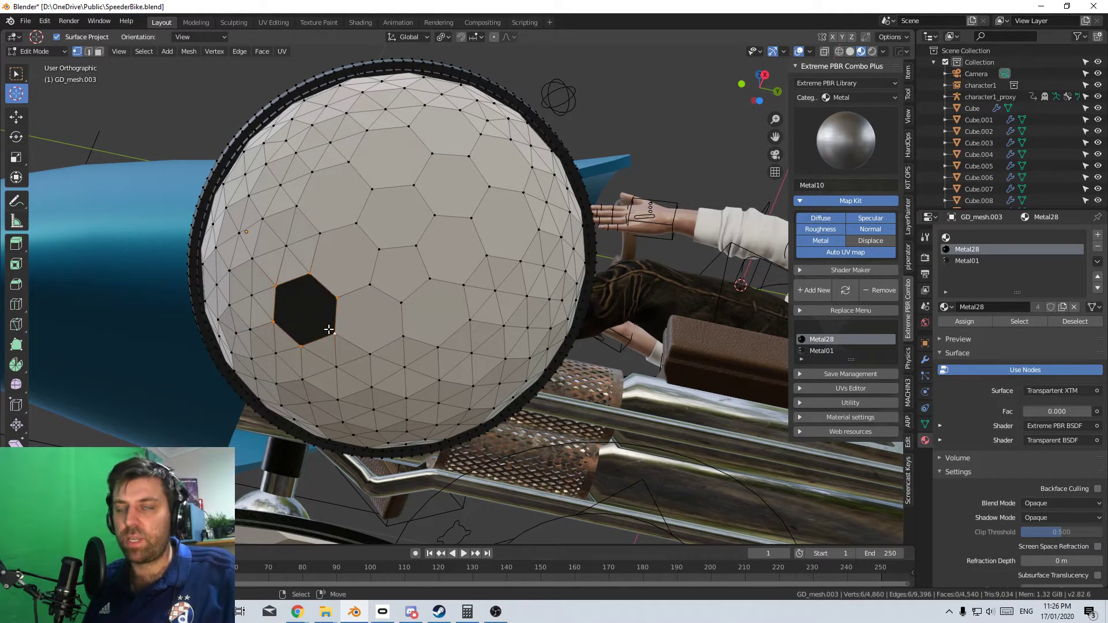
key("f")
Convert two more triangle clusters on the blue-shell side of the existing hexagons into single hexagonal faces by deleting centre vertices and filling
left_click(290, 239)
key("x")
left_click(294, 238)
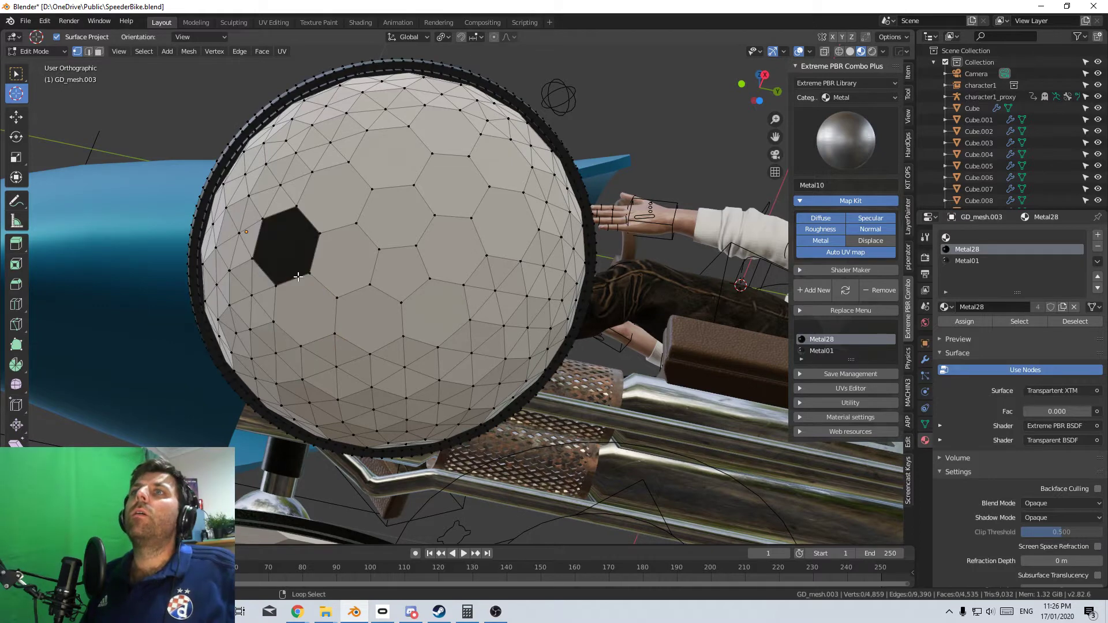
key("f")
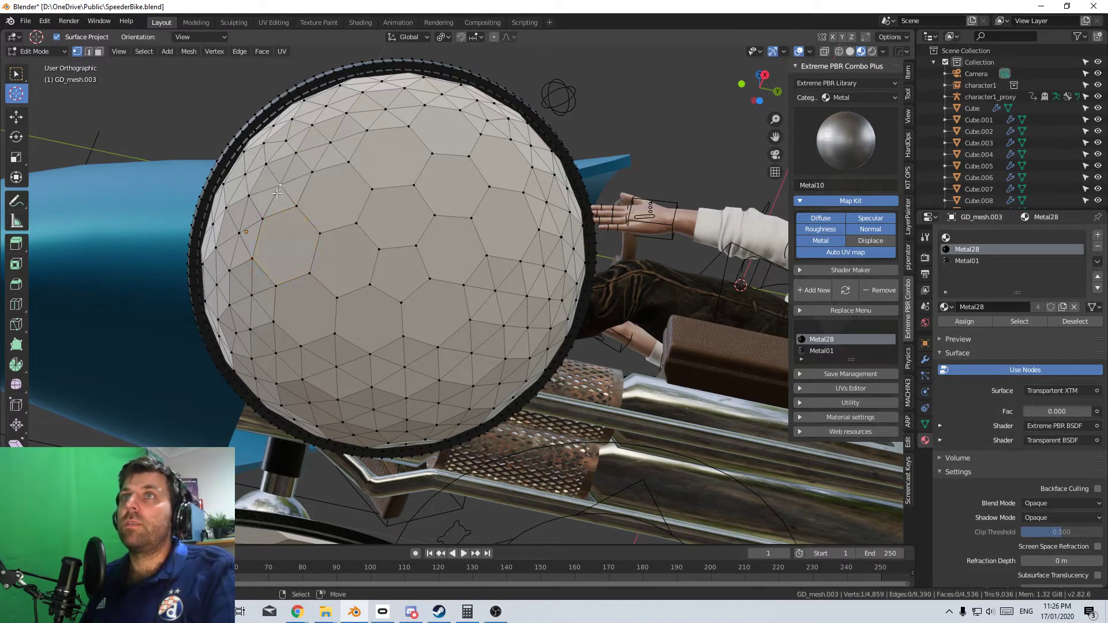
key("x")
left_click(284, 204)
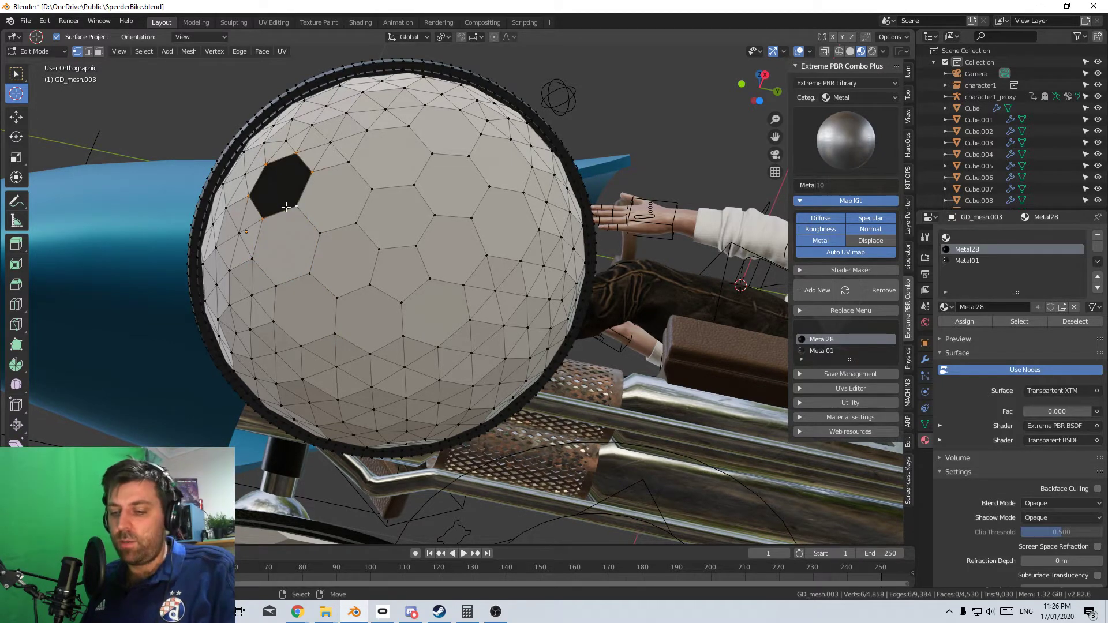
key("f")
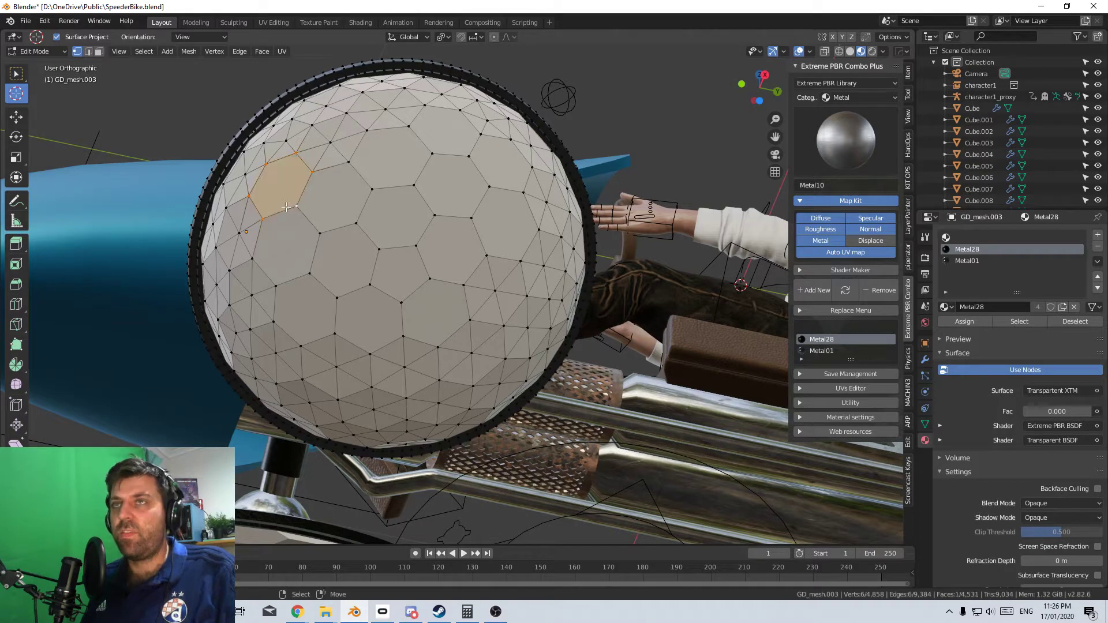
Select all fifteen merged polygonal faces on the disc's underside in face selection mode
left_click(99, 52)
left_click(286, 242)
left_click(303, 309, "shift")
left_click(343, 256, "shift")
left_click(368, 317, "shift")
left_click(397, 273, "shift")
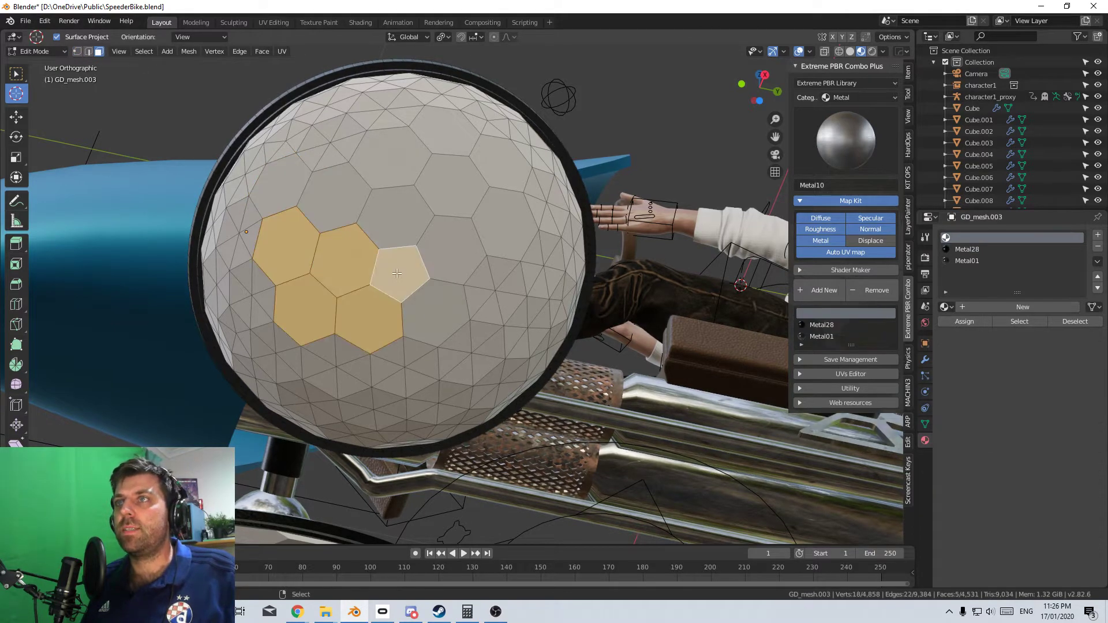
left_click(450, 249, "shift")
left_click(436, 308, "shift")
left_click(396, 215, "shift")
left_click(335, 199, "shift")
left_click(284, 186, "shift")
left_click(389, 159, "shift")
left_click(450, 184, "shift")
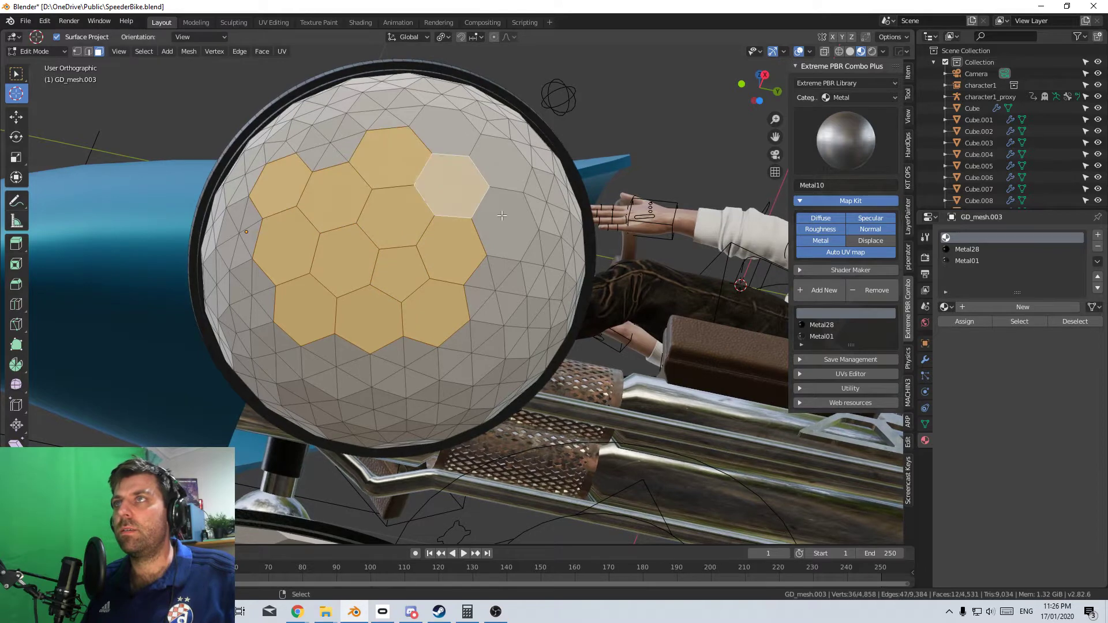
left_click(510, 229, "shift")
left_click(505, 169, "shift")
left_click(444, 129, "shift")
Inset the selected faces individually, leaving a thin border around each one
key("i")
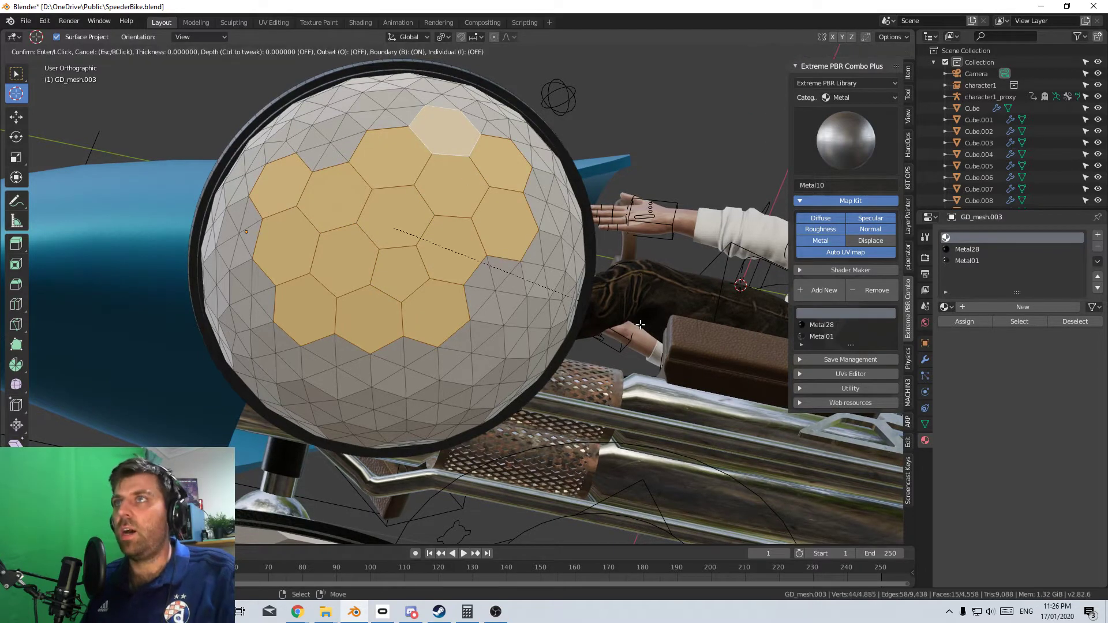
key("i")
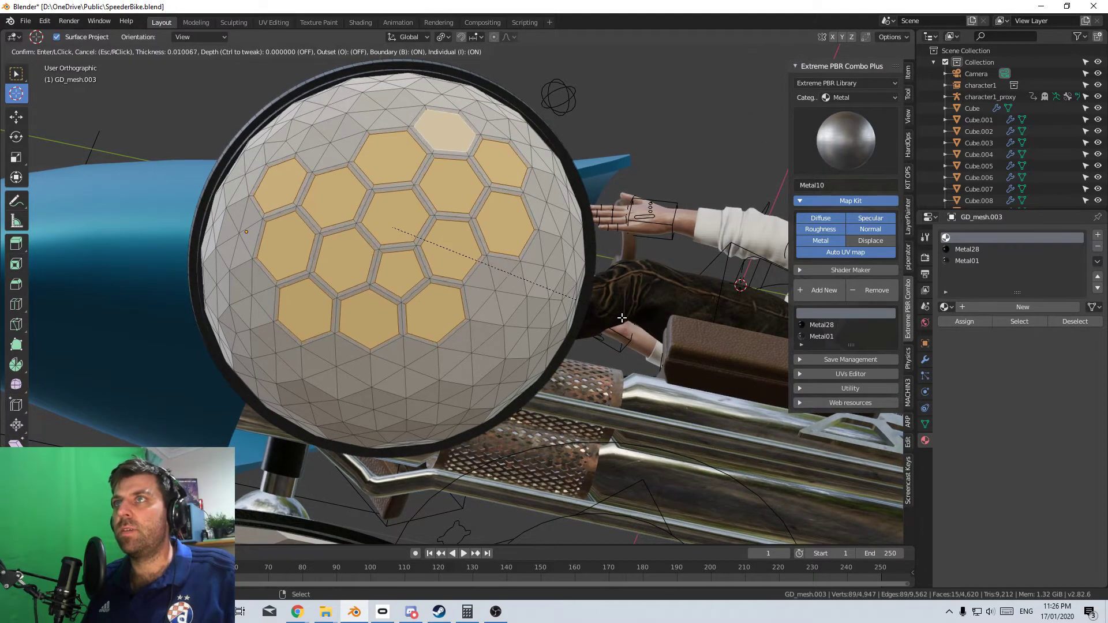
left_click(648, 327)
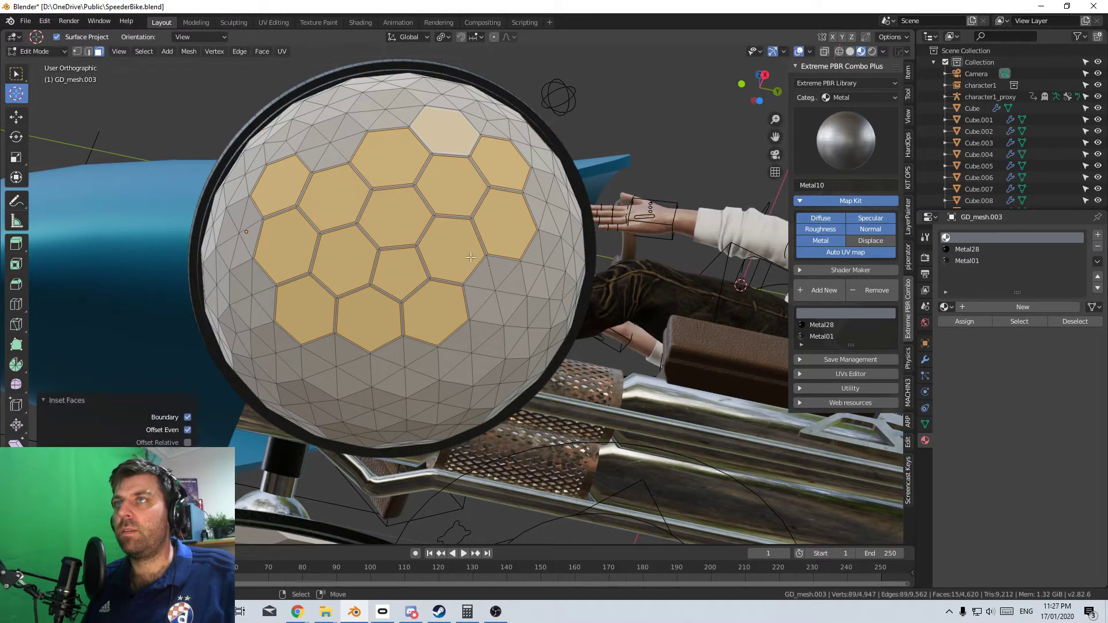
Extrude the inset hexagonal faces slightly along their normals
middle_click_drag(648, 327, 479, 61)
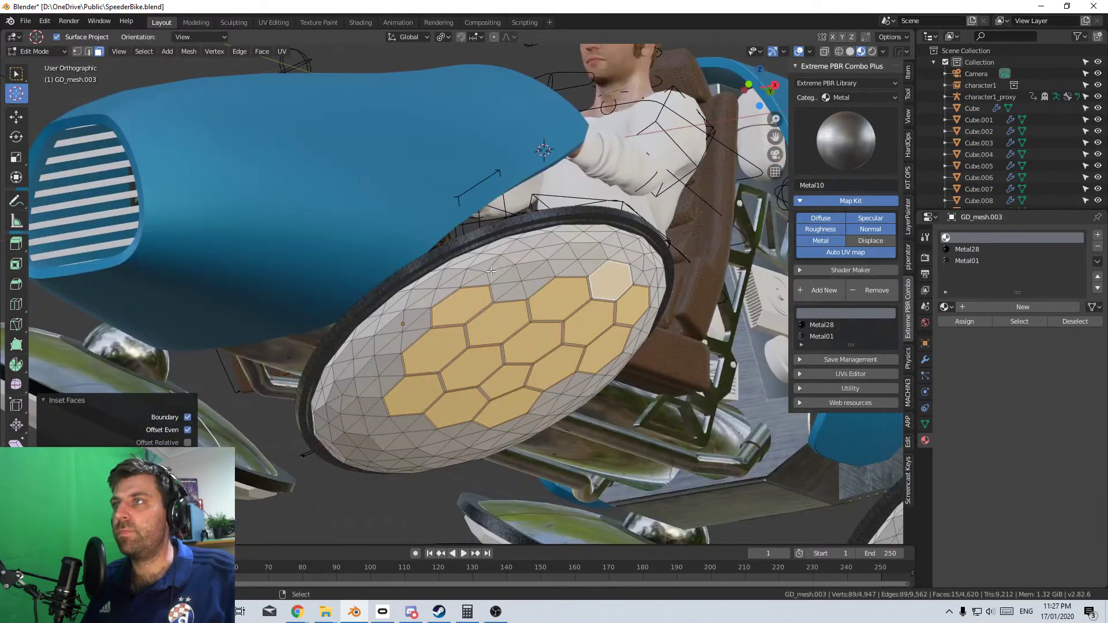
left_click(442, 35)
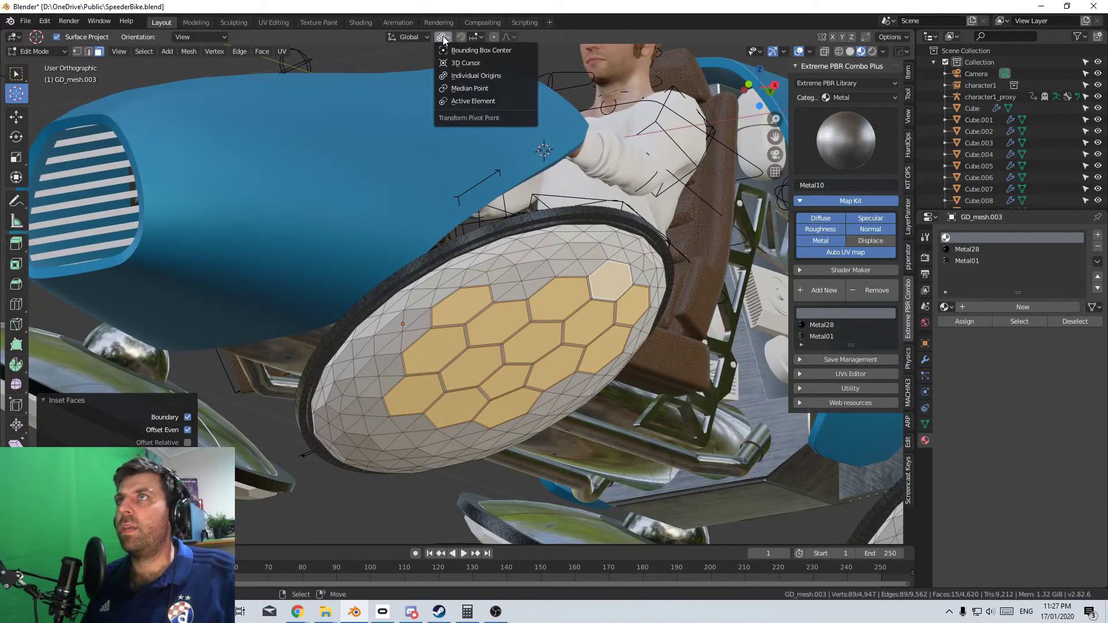
right_click(726, 485)
key("Escape")
key("e")
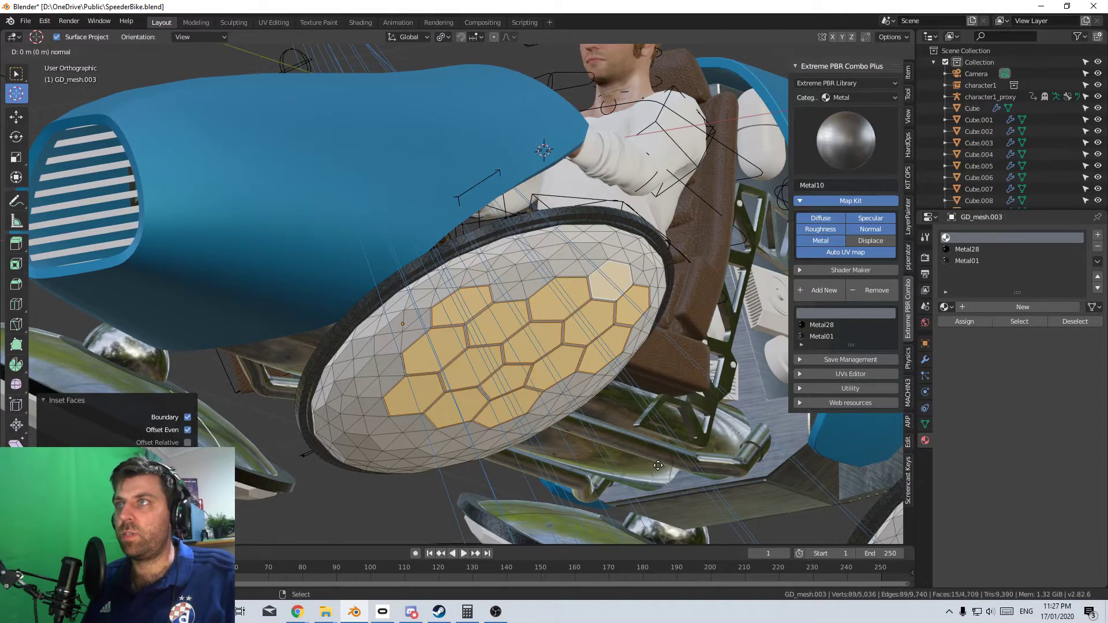
left_click(608, 433)
Add a new empty material slot to the hover disc
middle_click_drag(607, 433, 635, 375)
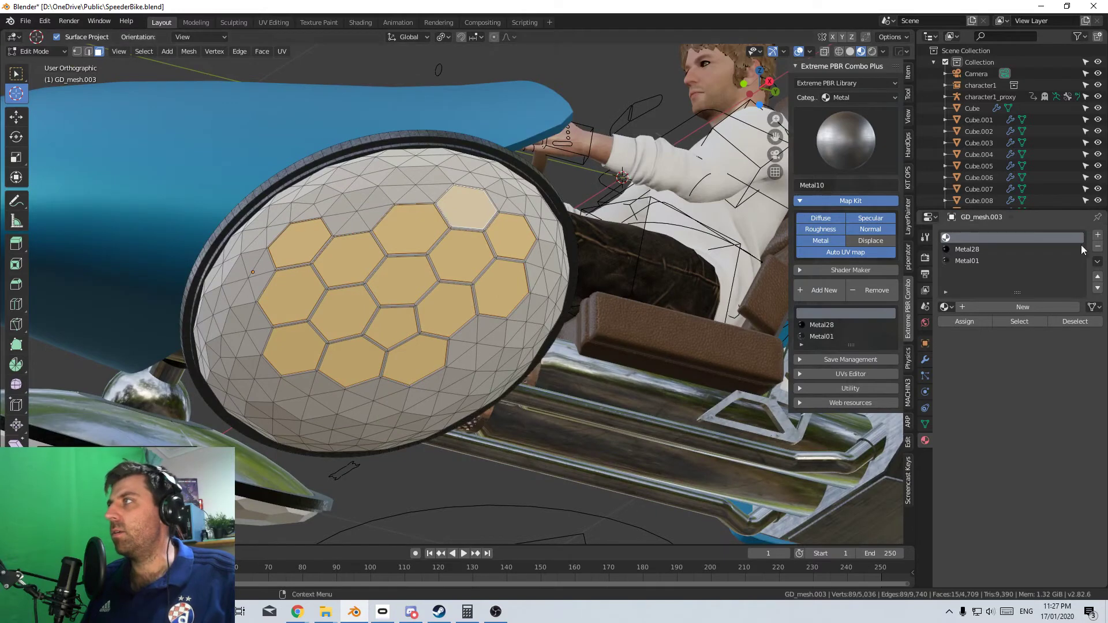
left_click(1098, 235)
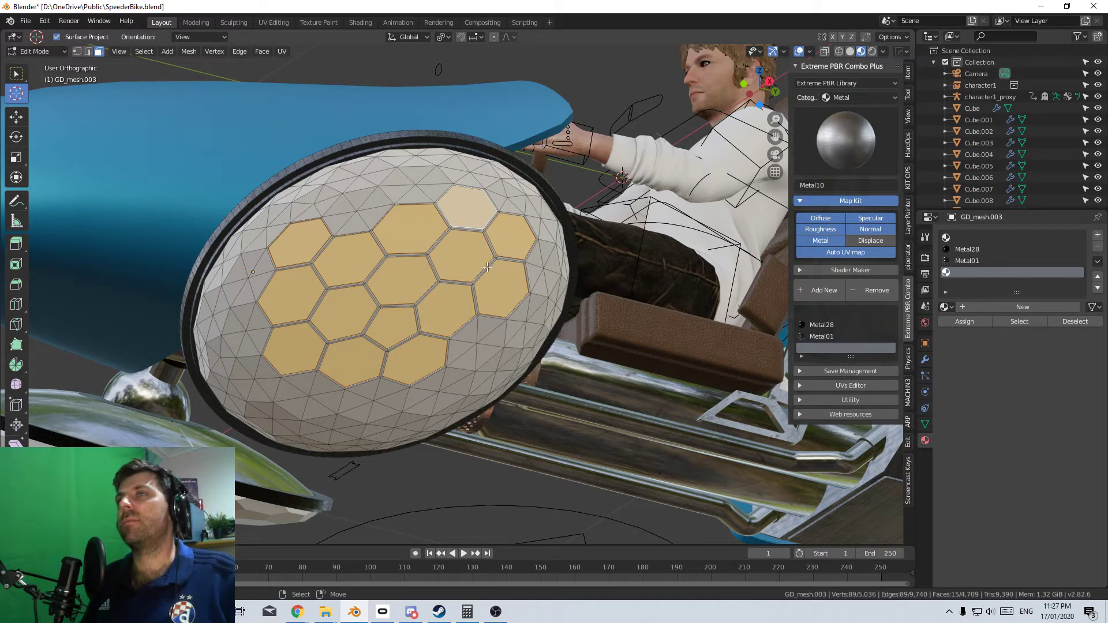
middle_click_drag(392, 311, 415, 300)
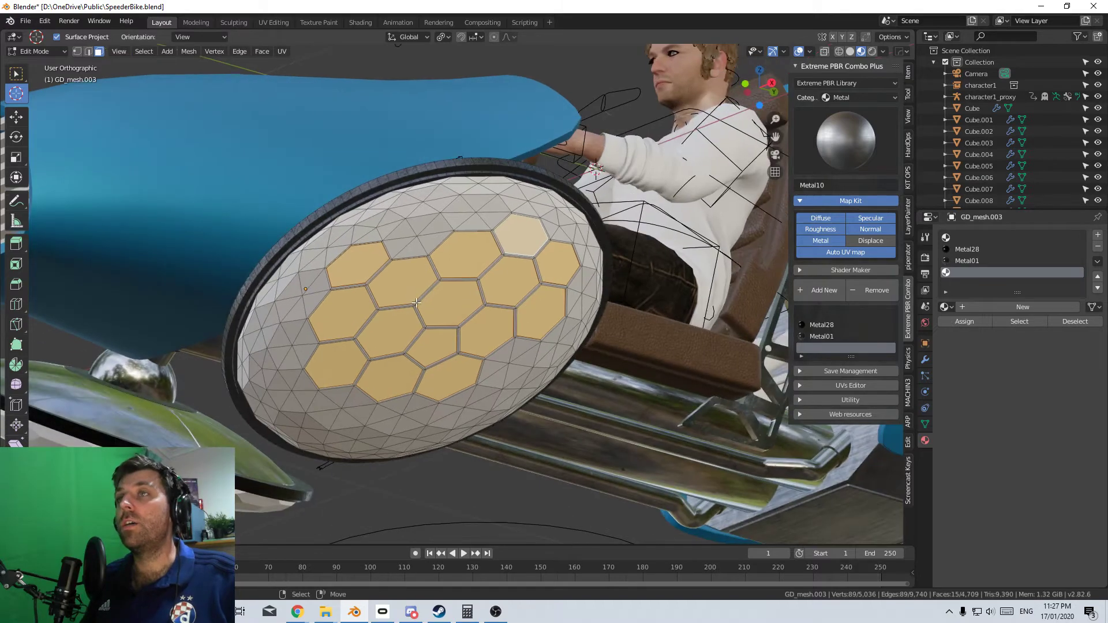
Undo the hexagon extrusion and try extruding the inset faces again
key("ctrl+z")
middle_click_drag(457, 265, 399, 385)
key("e")
left_click(532, 422)
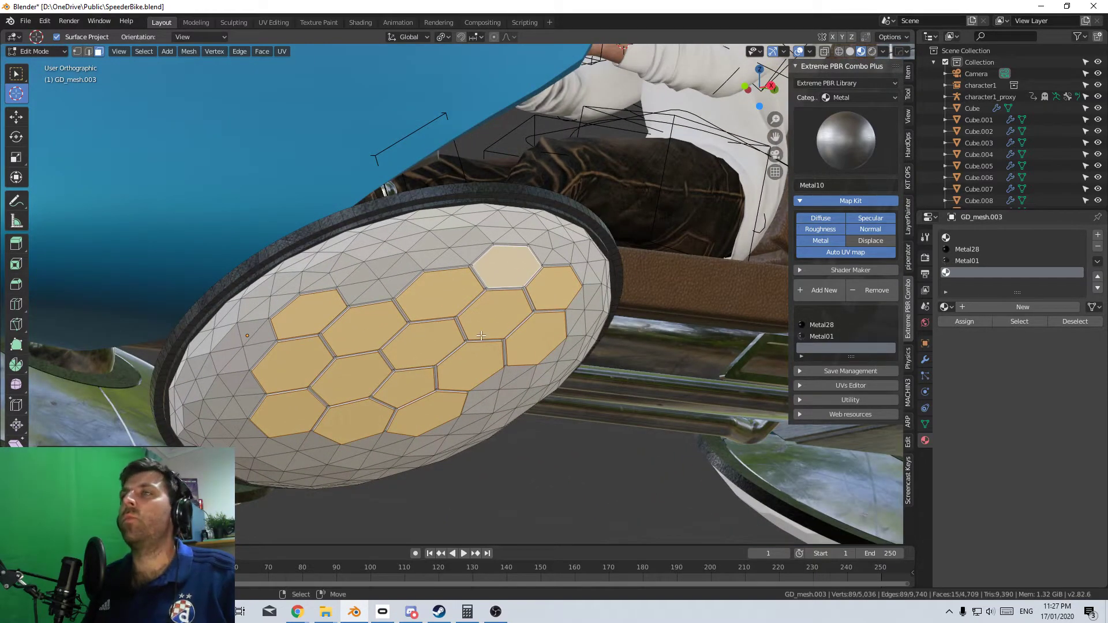
Undo the repeated extrusion and the individual inset of the hexagonal faces
key("ctrl+z")
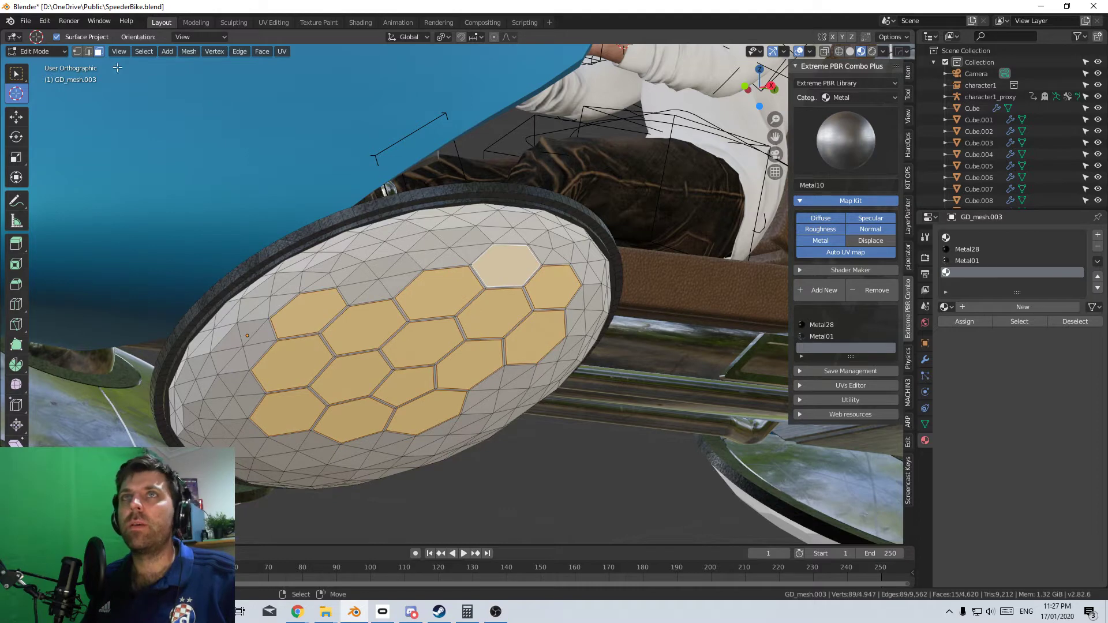
key("ctrl+z")
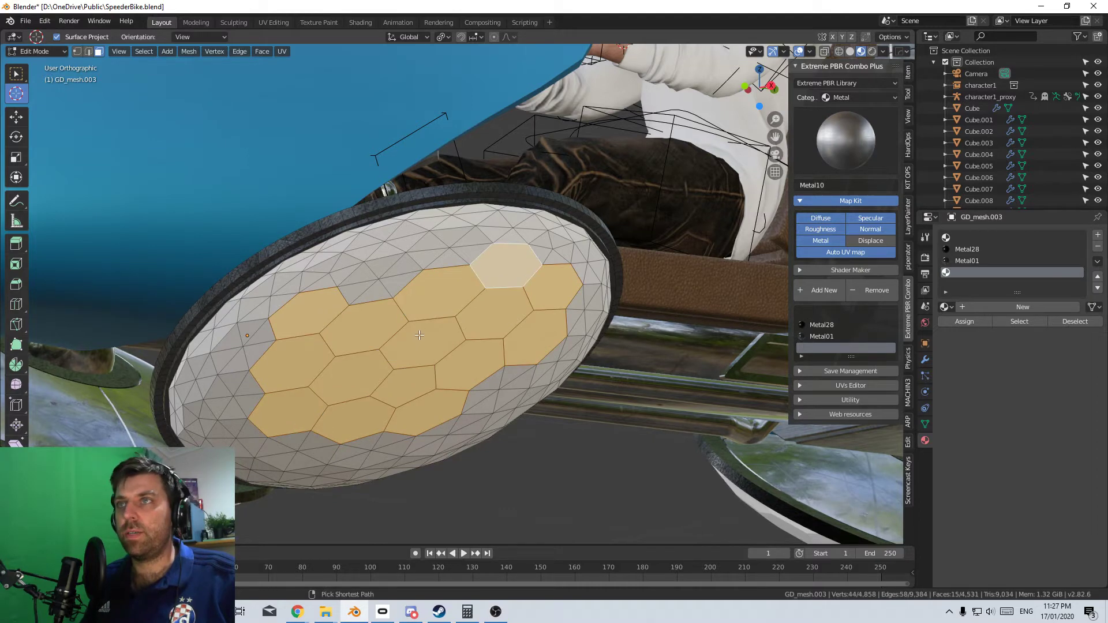
In vertex selection mode, replace two adjacent triangle clusters bordering the hexagon patch with single faces by deleting centre vertices and filling the holes
left_click(79, 51)
right_click(389, 292)
key("x")
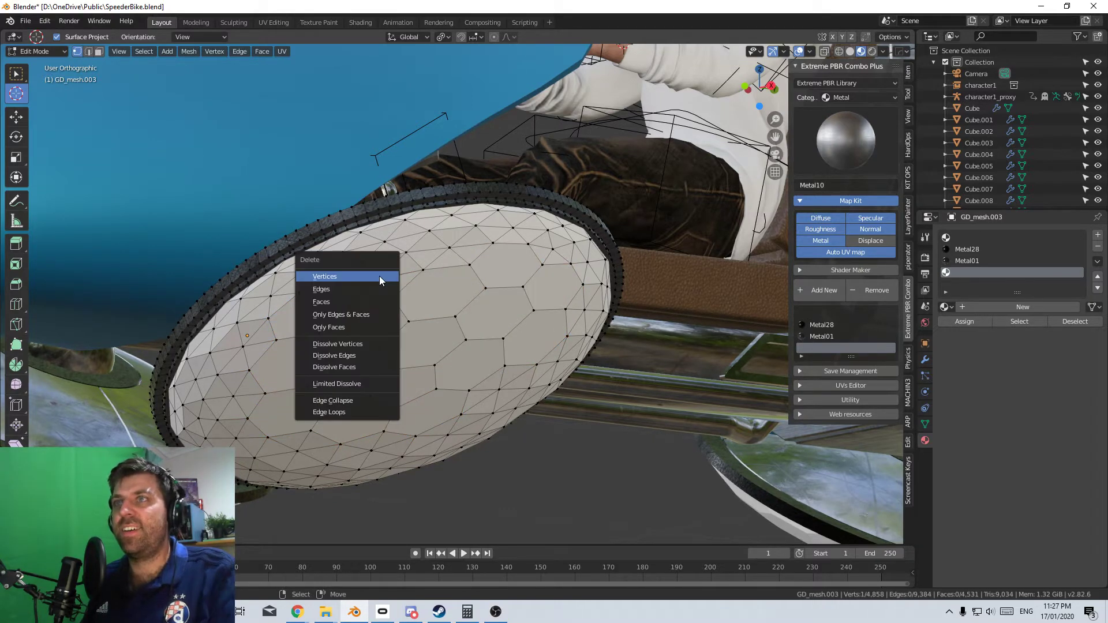
left_click(380, 279)
right_click(410, 289, "alt")
key("f")
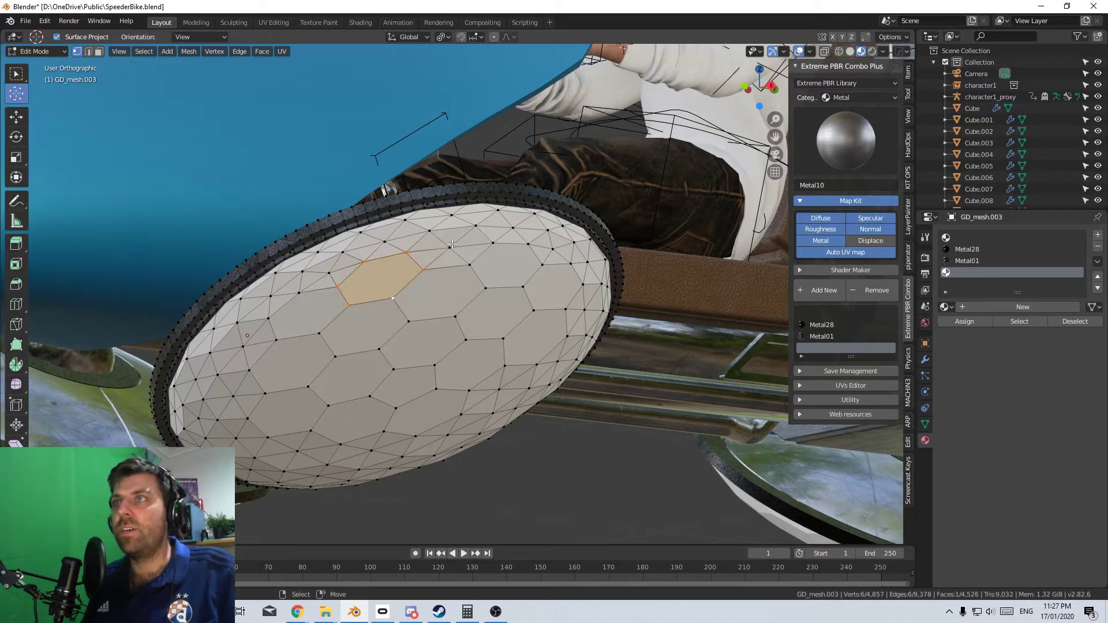
key("x")
left_click(452, 245)
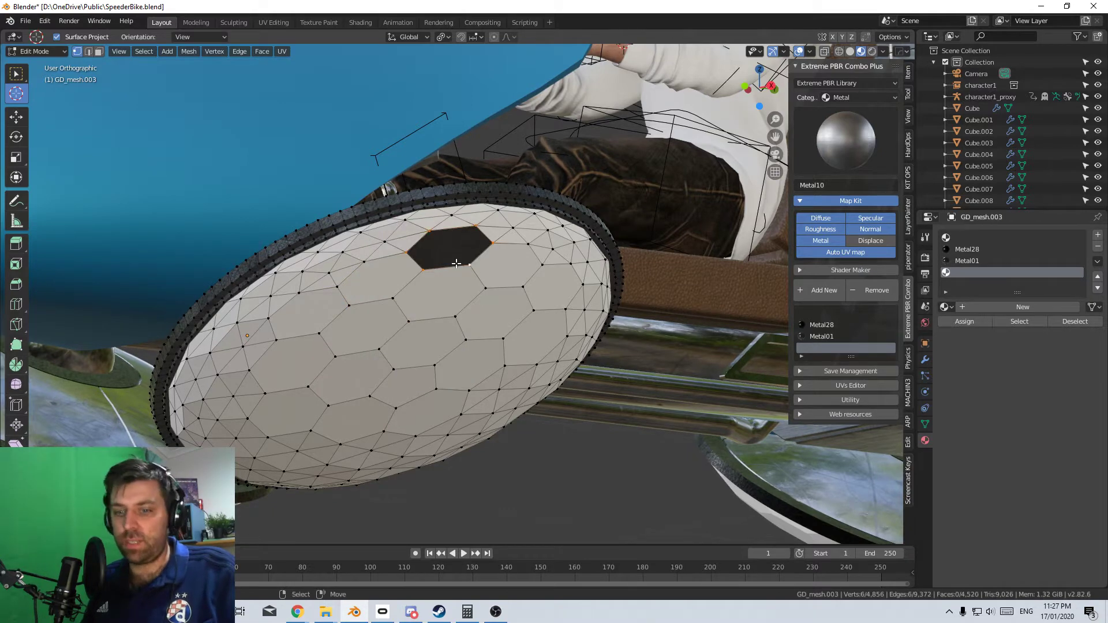
right_click(388, 247, "alt")
key("f")
Merge two triangle clusters near the rim beside the blue shell into single faces by deleting their centre vertices and filling the holes
left_click(380, 242)
key("x")
left_click(381, 245)
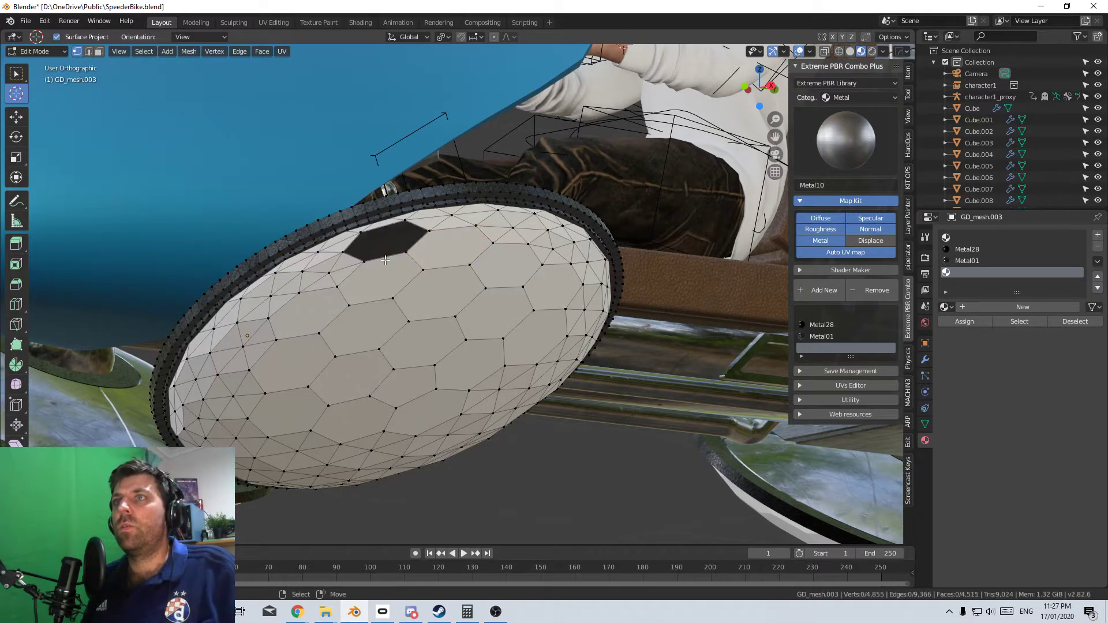
right_click(385, 257, "alt")
key("f")
left_click(324, 270)
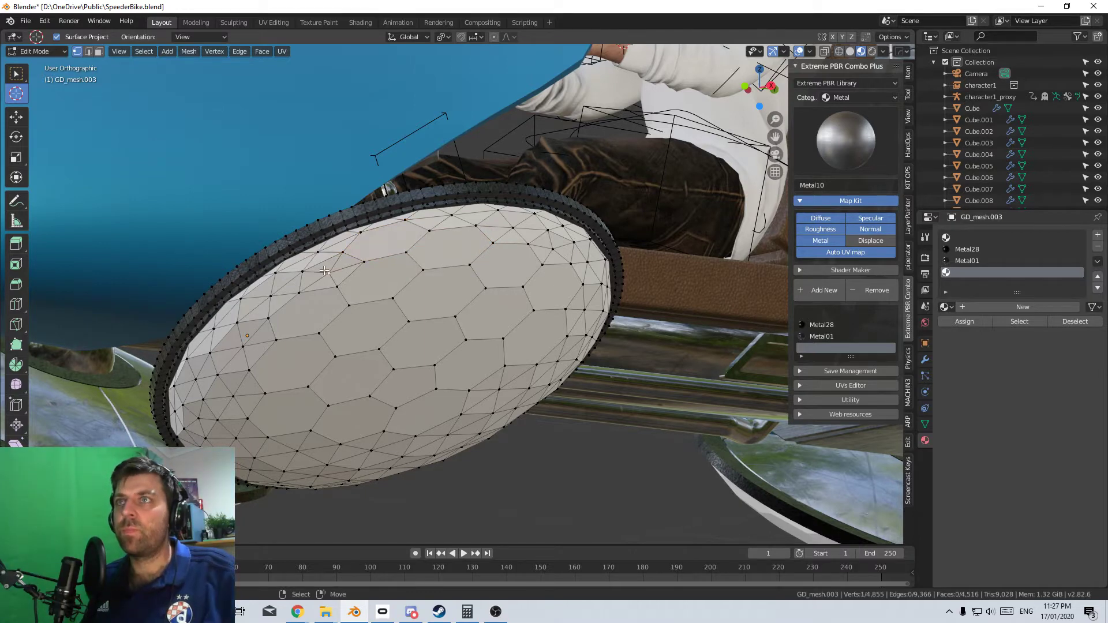
key("x")
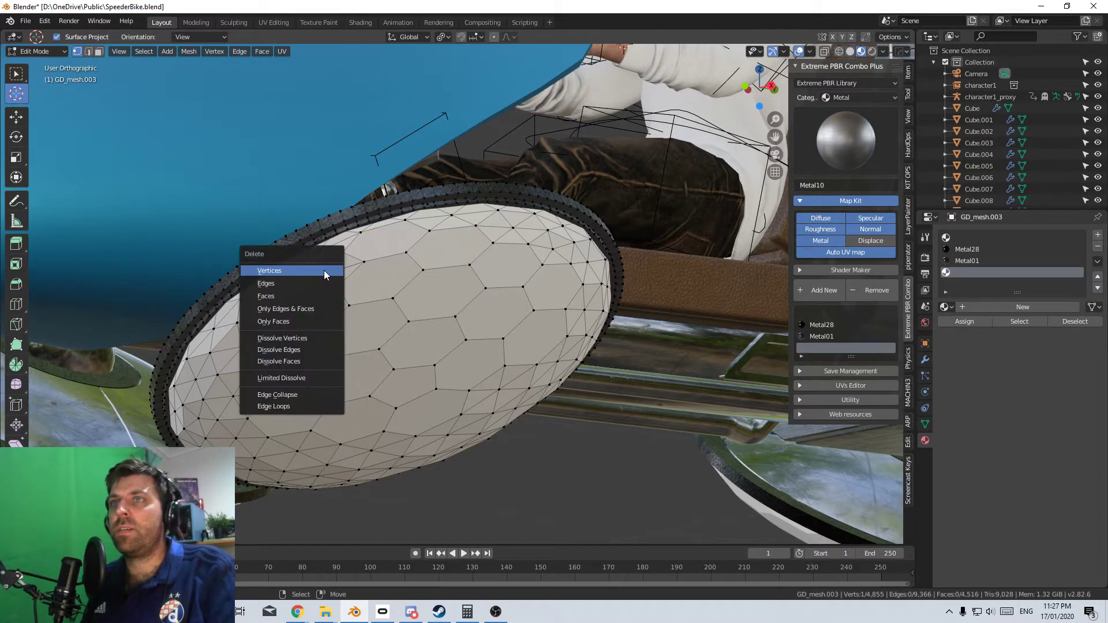
left_click(325, 272)
right_click(326, 289, "alt")
key("f")
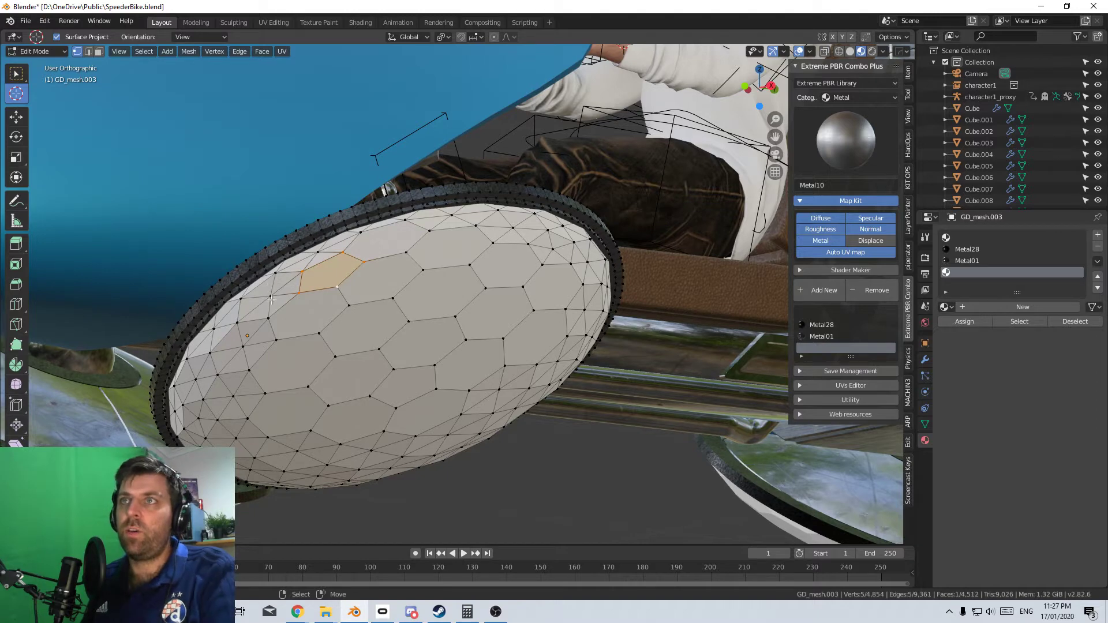
Continue the hexagon row along the shell-side rim with two more faces, deleting each cluster's centre vertex and filling the hole
left_click(271, 300)
key("x")
left_click(274, 299)
left_click(290, 302, "alt")
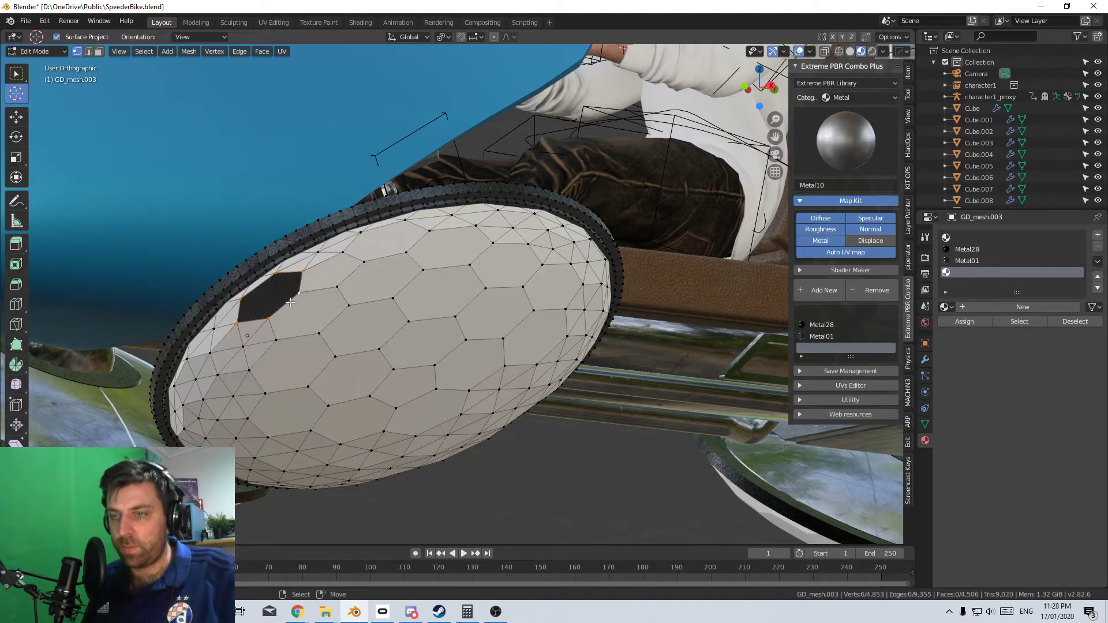
key("f")
middle_click_drag(290, 303, 378, 222)
left_click(367, 231)
key("x")
left_click(371, 238)
left_click(372, 238, "alt")
key("f")
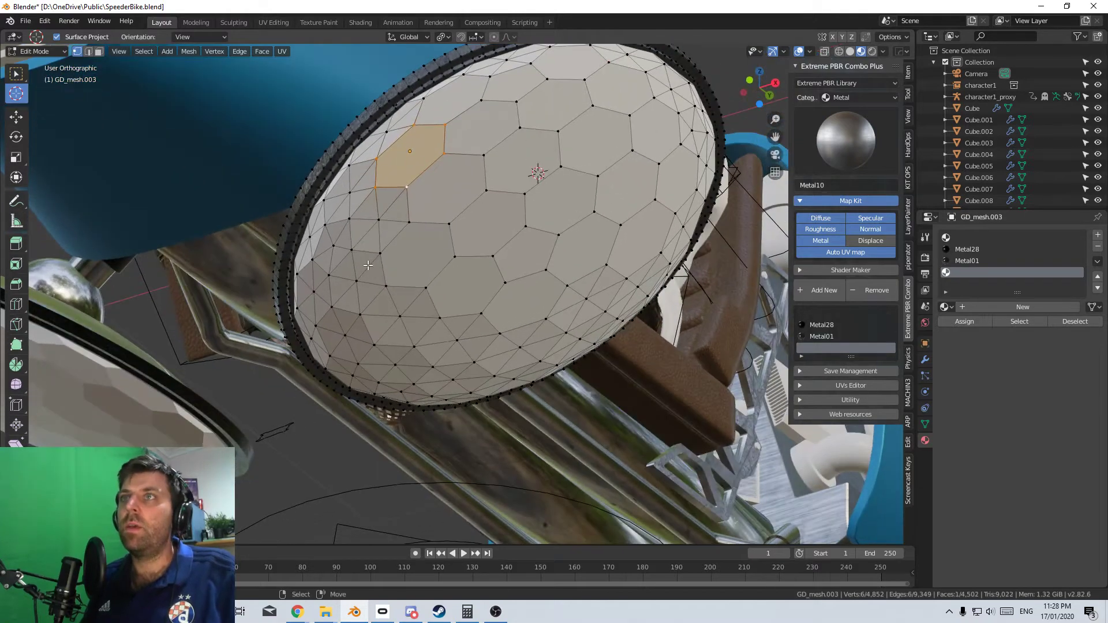
Replace two triangle clusters further around the disc's rim with hexagonal faces by removing their centre vertices and filling the openings
left_click(379, 219)
key("x")
left_click(380, 242)
left_click(389, 243, "alt")
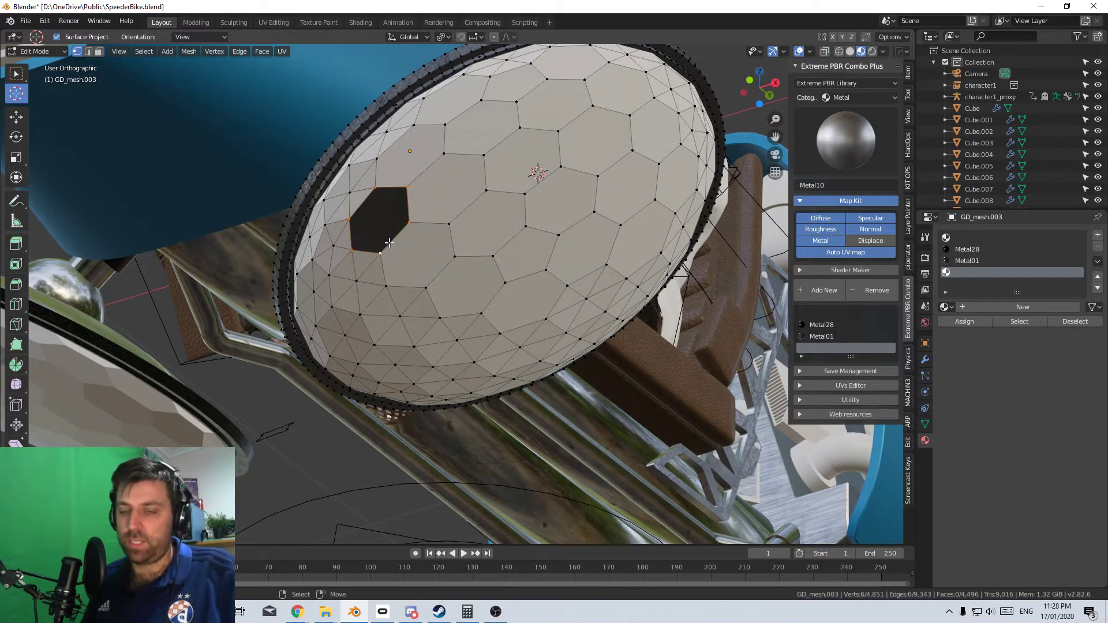
key("f")
middle_click_drag(389, 243, 406, 227)
key("x")
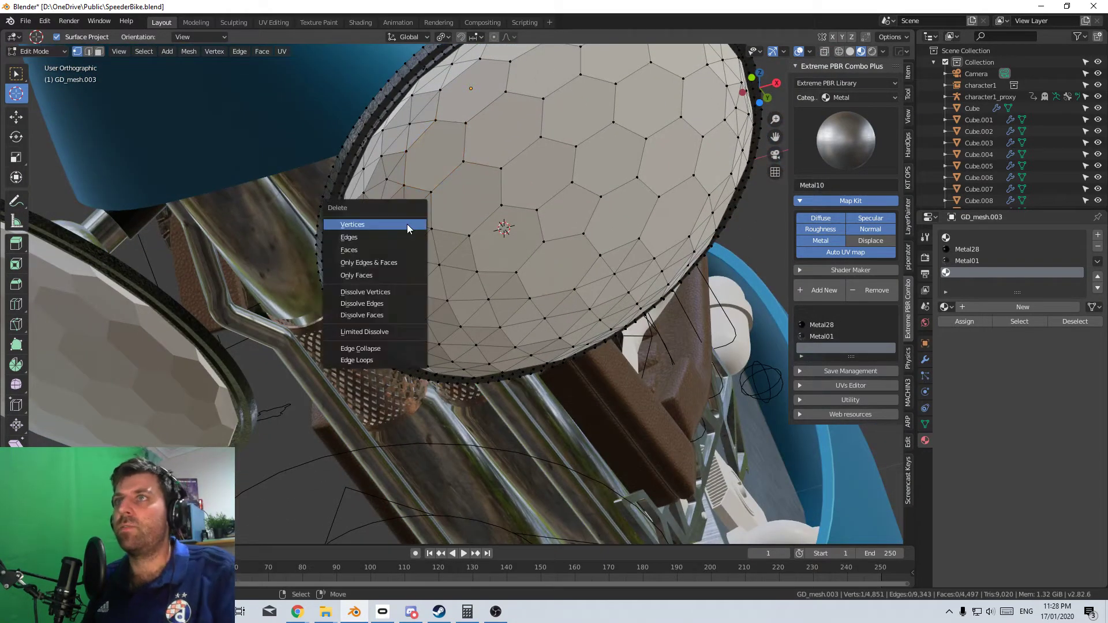
left_click(407, 225)
left_click(416, 244, "alt")
key("f")
Turn two more triangle clusters bordering the hexagon patch into single faces by deleting each centre vertex and filling the hole
middle_click_drag(423, 265, 459, 231)
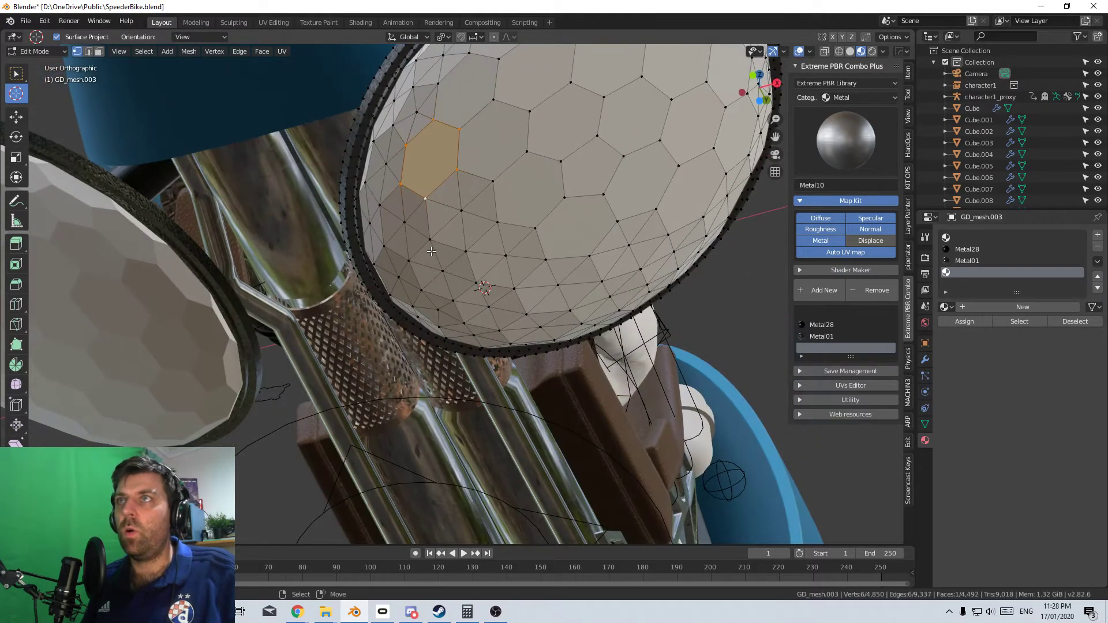
left_click(460, 207)
key("x")
left_click(421, 213)
left_click(469, 246, "alt")
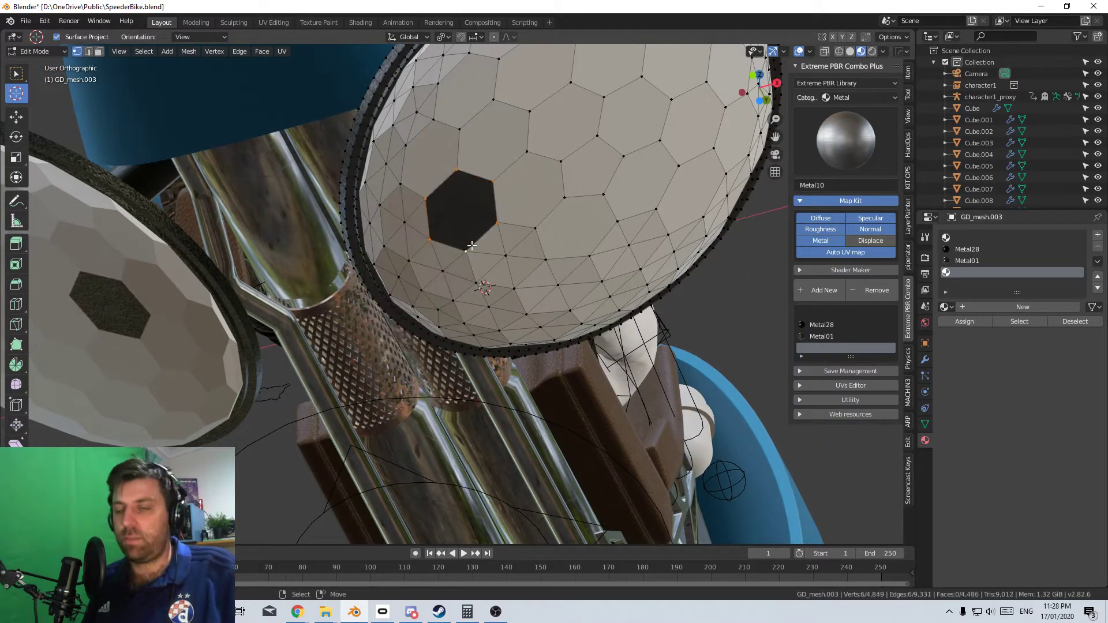
key("f")
middle_click_drag(482, 256, 508, 219)
right_click(489, 220)
key("x")
left_click(494, 225)
right_click(500, 240, "alt")
key("f")
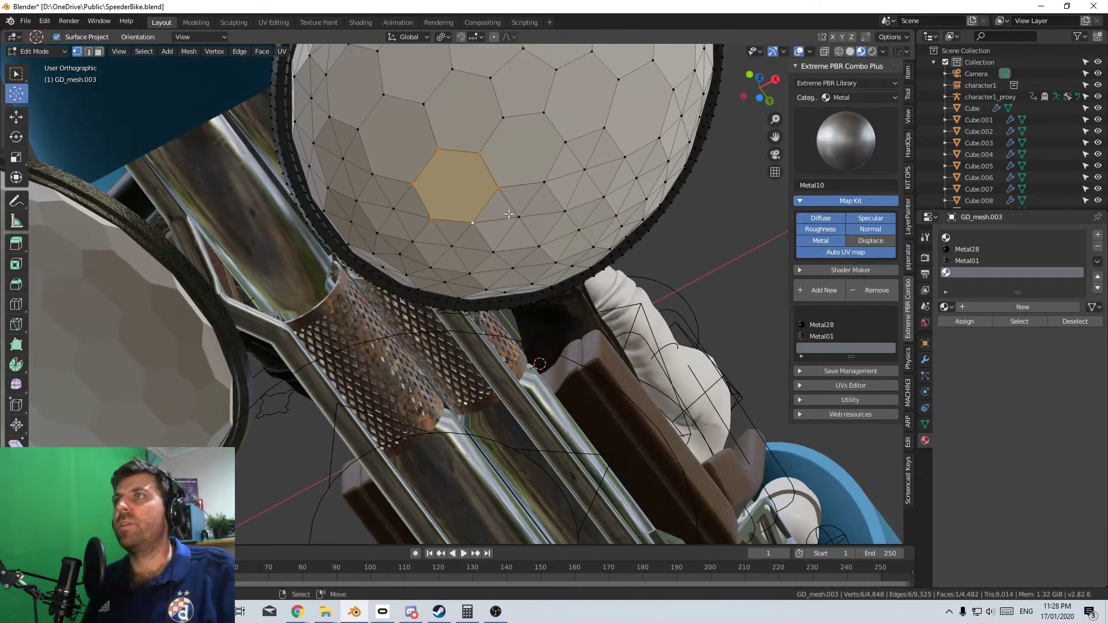
Extend the inner hexagon row toward the seat side with two faces, removing each cluster's centre vertex and filling its boundary loop
right_click(508, 218)
key("x")
left_click(509, 217)
right_click(533, 255, "alt")
middle_click_drag(533, 254, 470, 188)
key("f")
right_click(471, 182)
key("x")
left_click(471, 189)
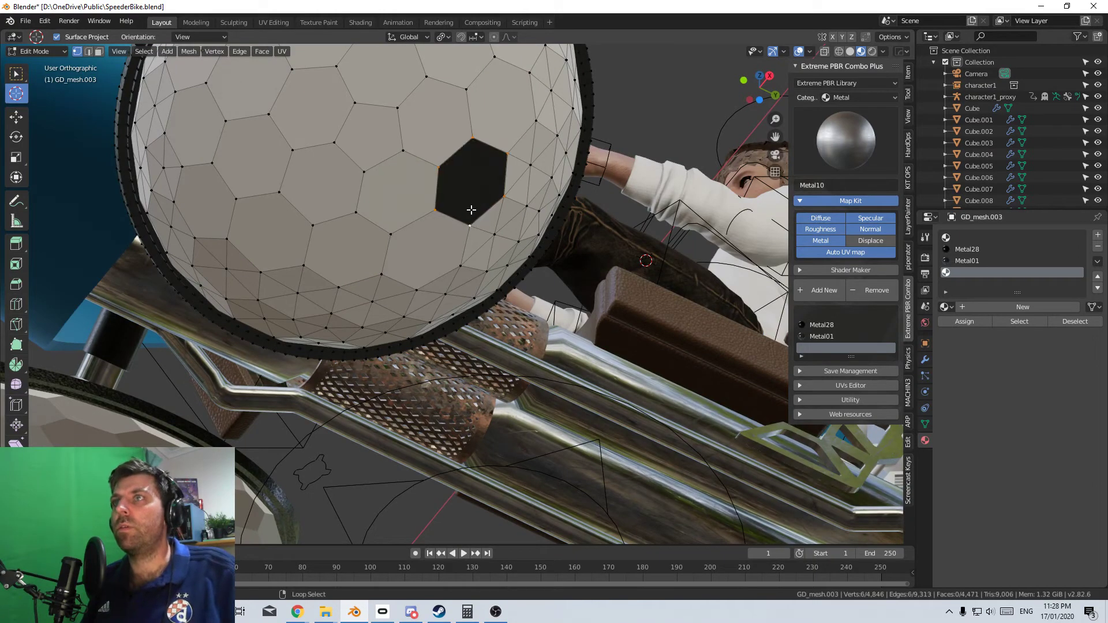
right_click(488, 224, "alt")
key("f")
Replace two stacked triangle clusters near the rim facing the brown leather block with single faces by deleting their centre vertices
middle_click_drag(488, 224, 413, 212)
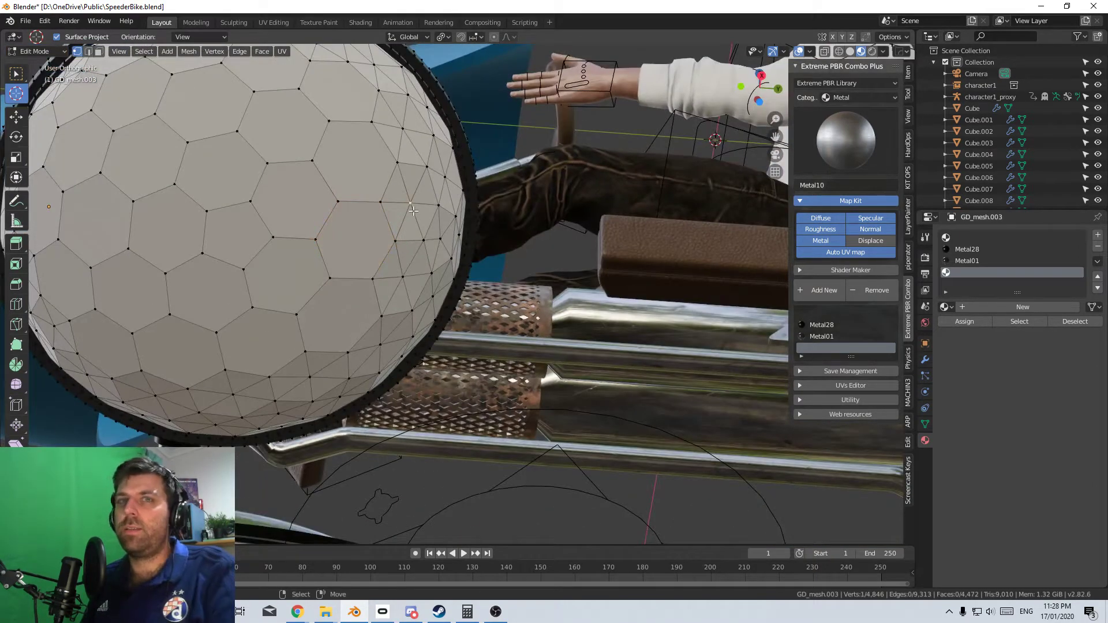
key("x")
left_click(413, 210)
right_click(432, 246, "alt")
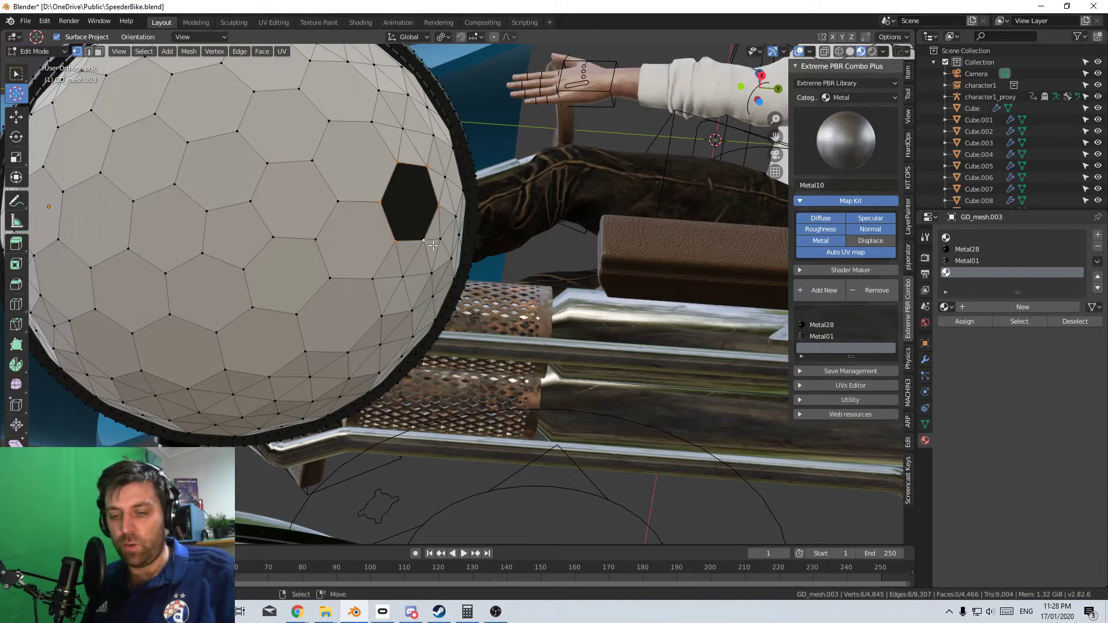
key("f")
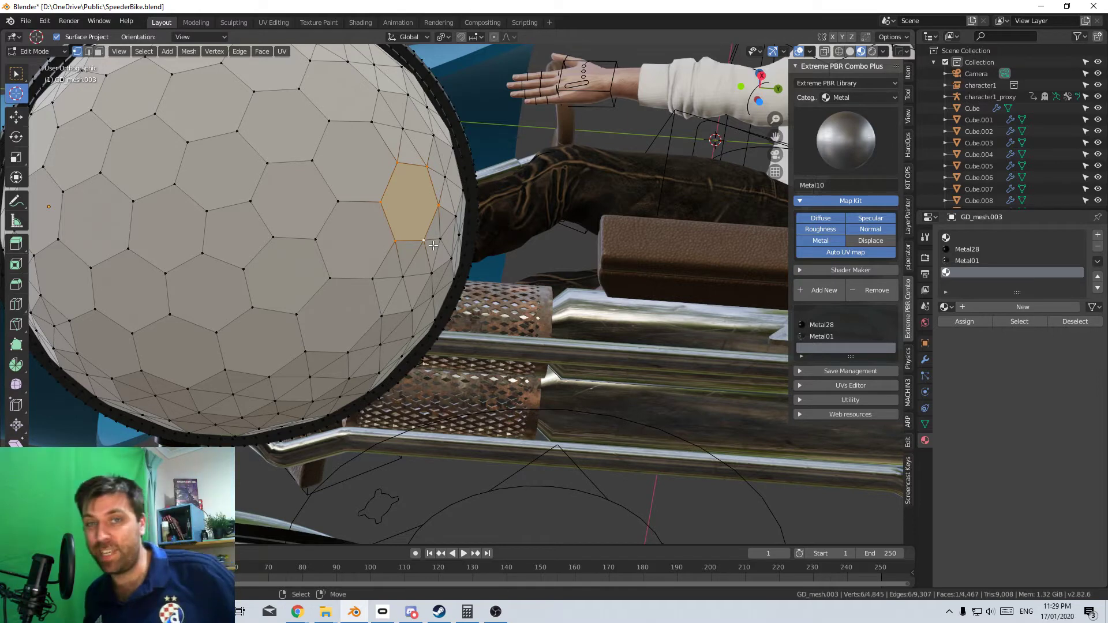
key("x")
left_click(411, 279)
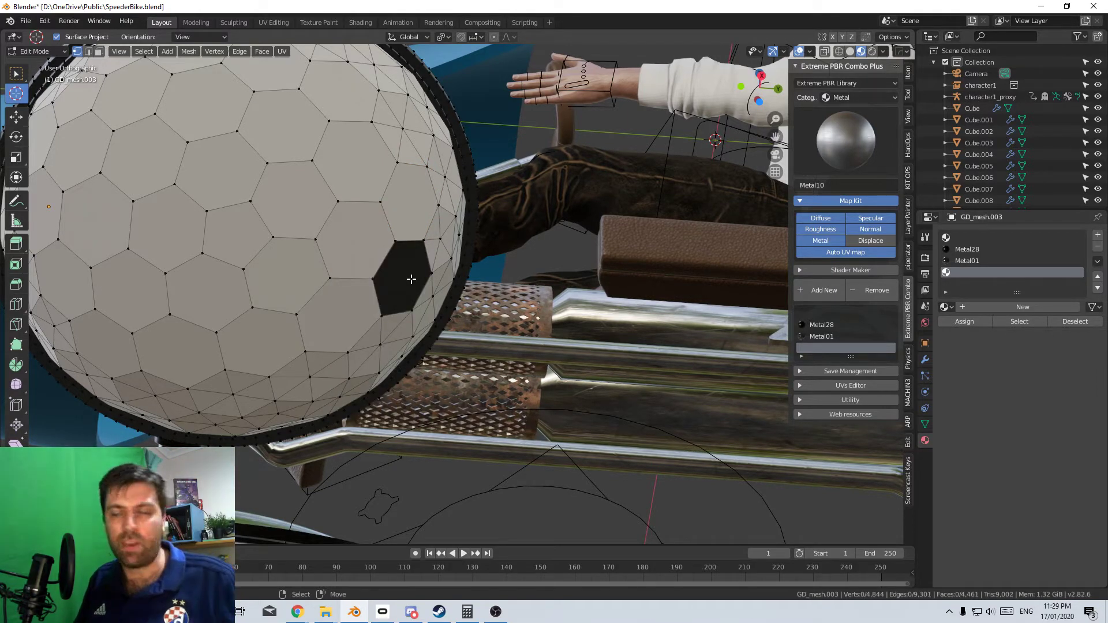
left_click(398, 310, "alt")
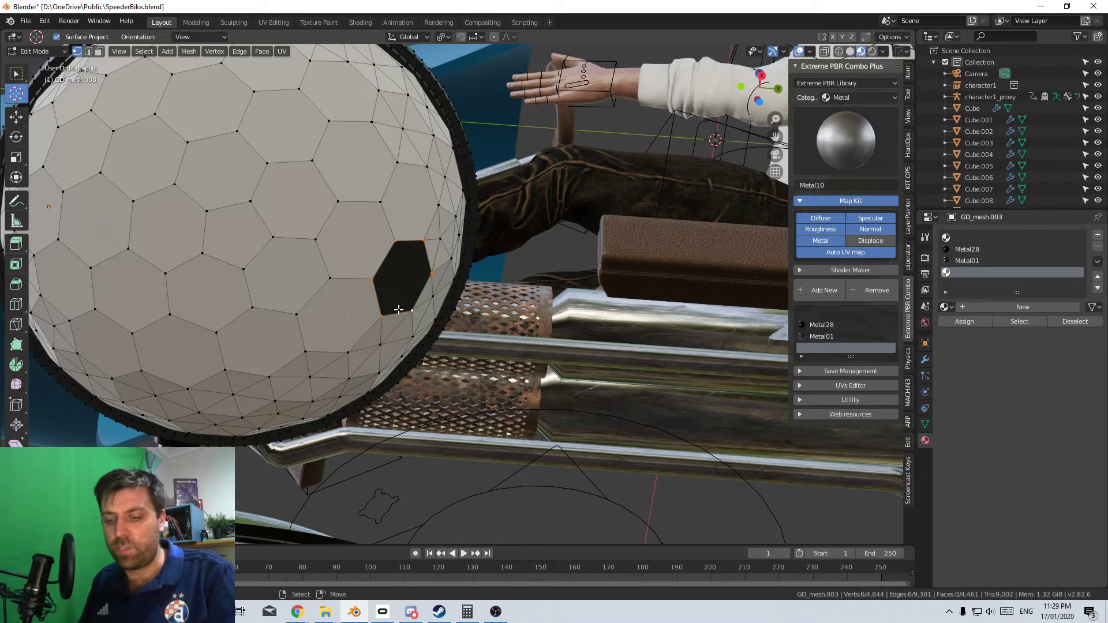
key("f")
Merge two triangle clusters along the disc's rim near the rider's boot into single faces, deleting centre vertices and filling the openings
middle_click_drag(398, 310, 283, 381)
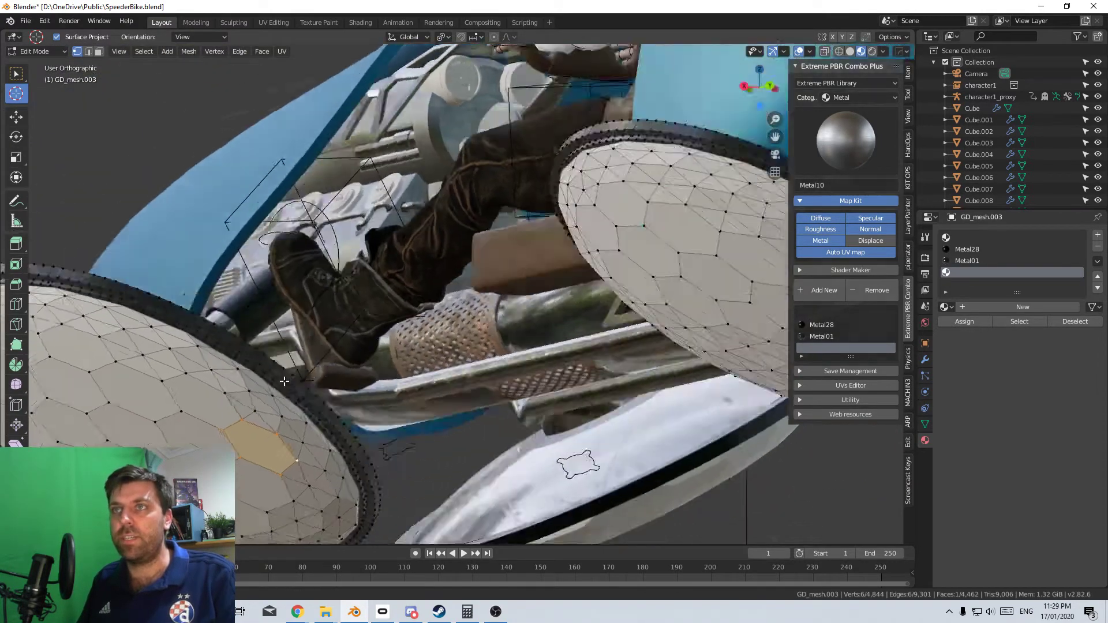
scroll(284, 381, "down", 3)
scroll(391, 441, "up", 5)
right_click(319, 452)
key("x")
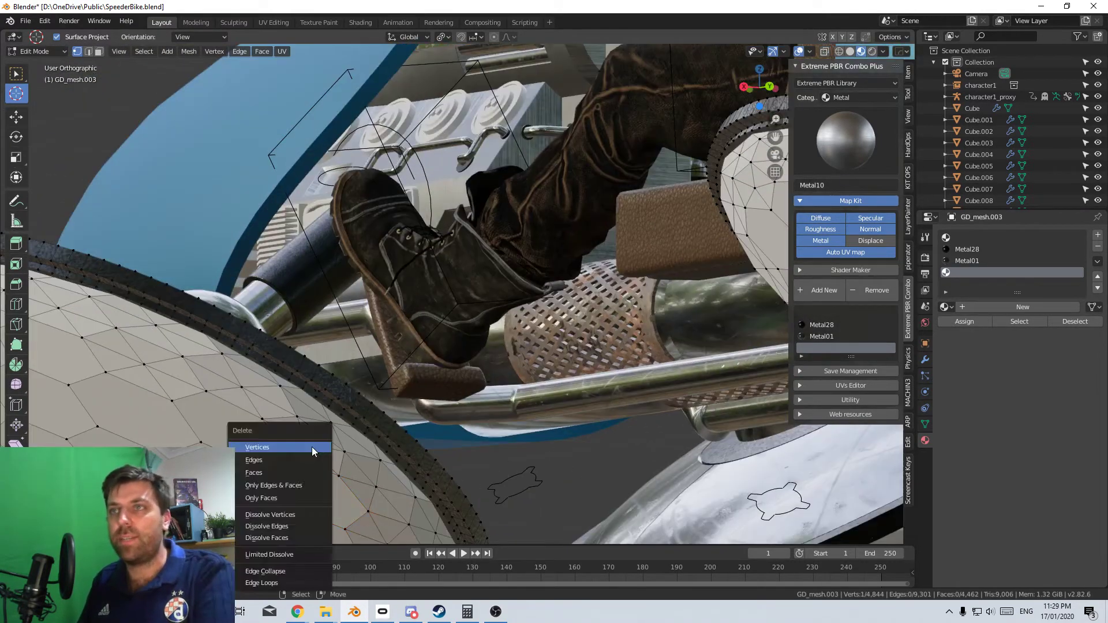
left_click(312, 448)
key("f")
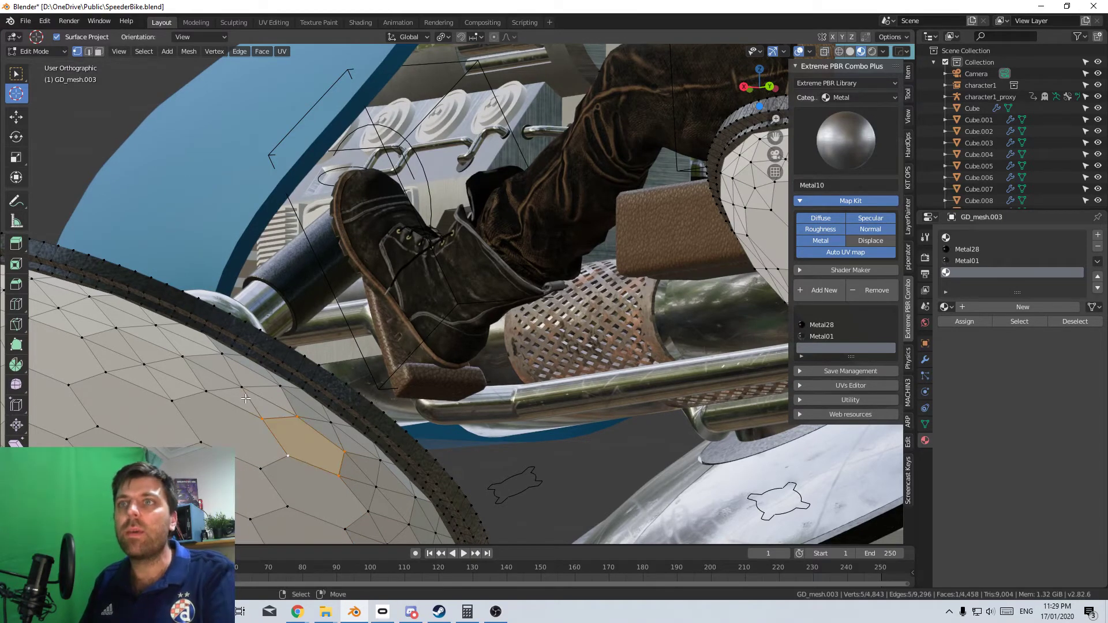
right_click(247, 398)
key("x")
left_click(248, 403)
middle_click_drag(249, 407, 289, 416, "shift")
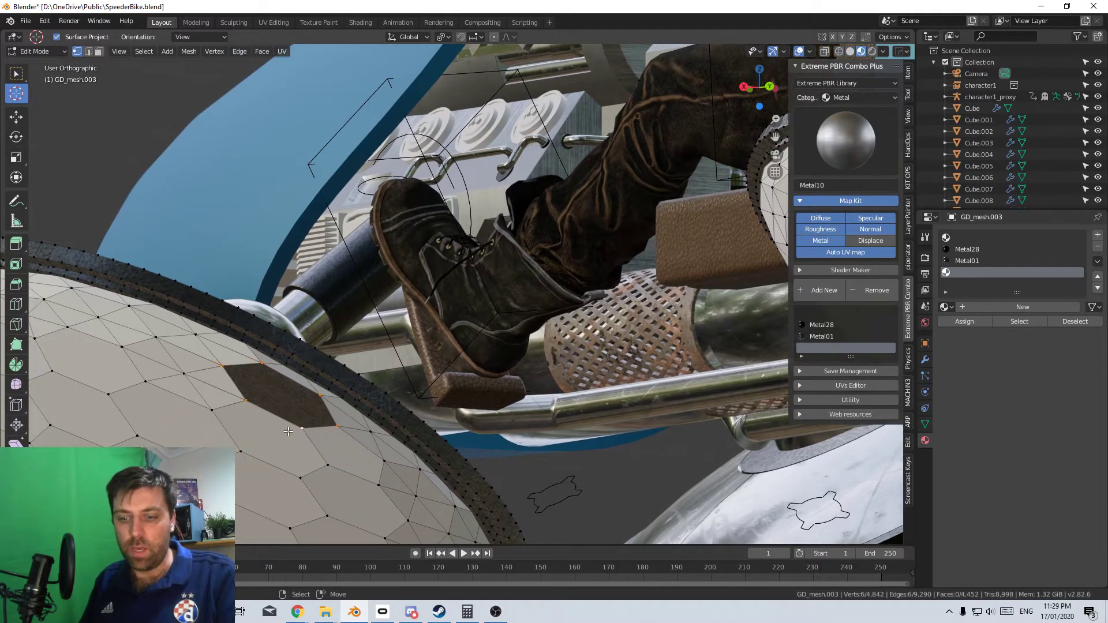
key("f")
Continue along the boot-side rim toward the blue shell, deleting the centre vertices of two clusters and closing the holes
right_click(195, 376)
left_click(195, 376)
middle_click_drag(195, 378, 282, 394, "shift")
key("f")
left_click(211, 359)
key("x")
left_click(210, 361)
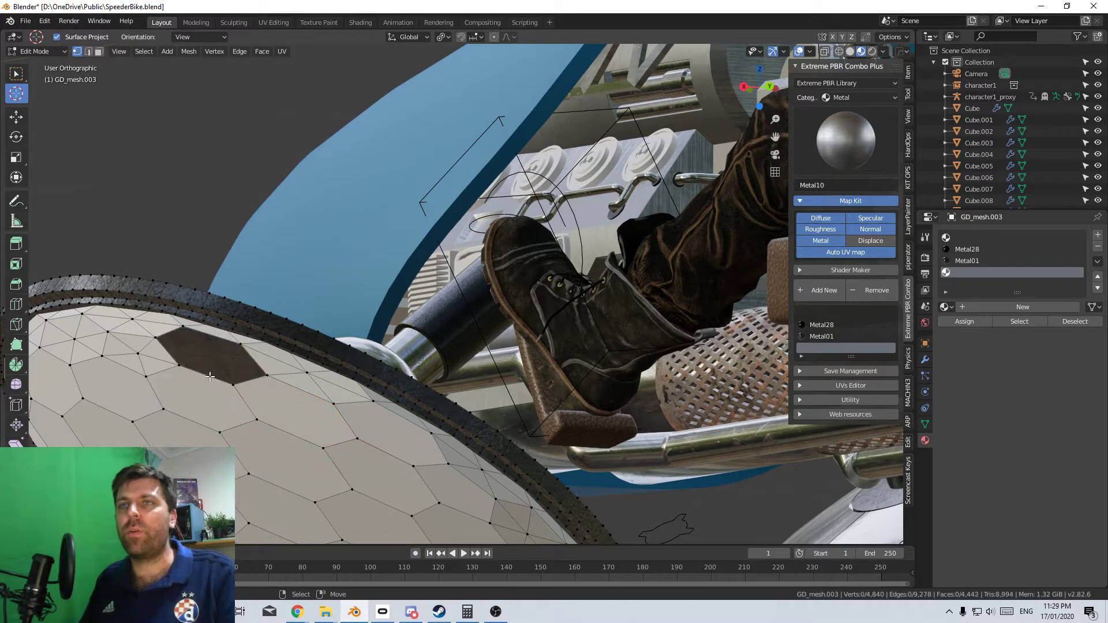
left_click(209, 376)
Rebuild two rim clusters below the blue shell as hexagonal faces by deleting each centre vertex and filling the selected loop
middle_click_drag(209, 376, 287, 395)
key("x")
left_click(265, 374)
right_click(265, 396, "alt")
key("f")
right_click(197, 350)
key("x")
left_click(197, 349)
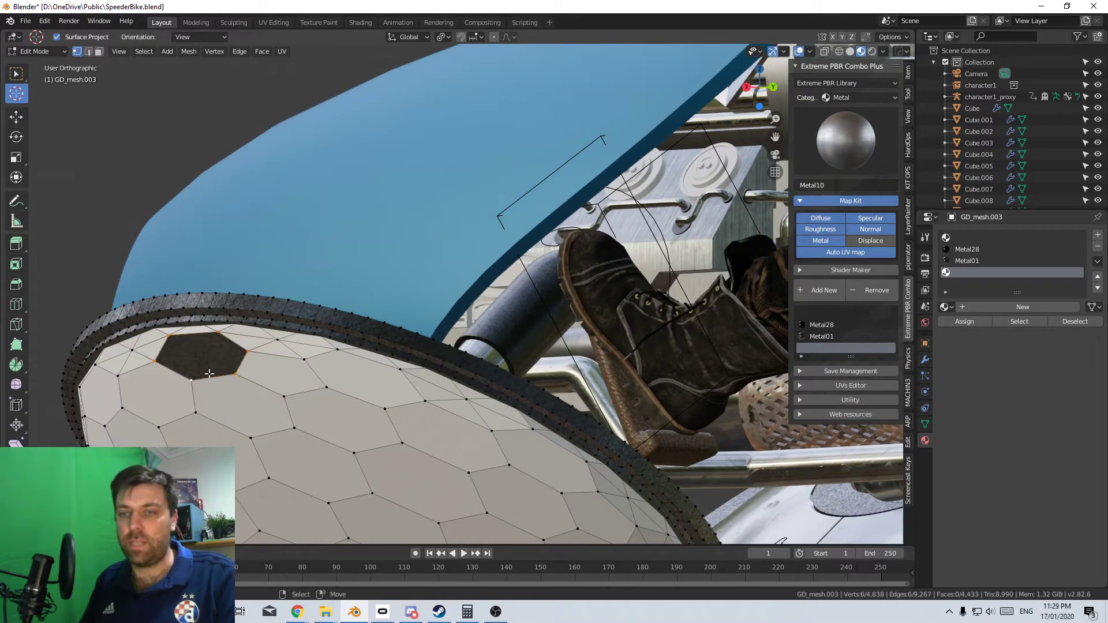
key("f")
Convert the next cluster tucked against the rim under the blue shell into one face by removing its centre vertex and filling
middle_click_drag(210, 374, 162, 355)
left_click(153, 353)
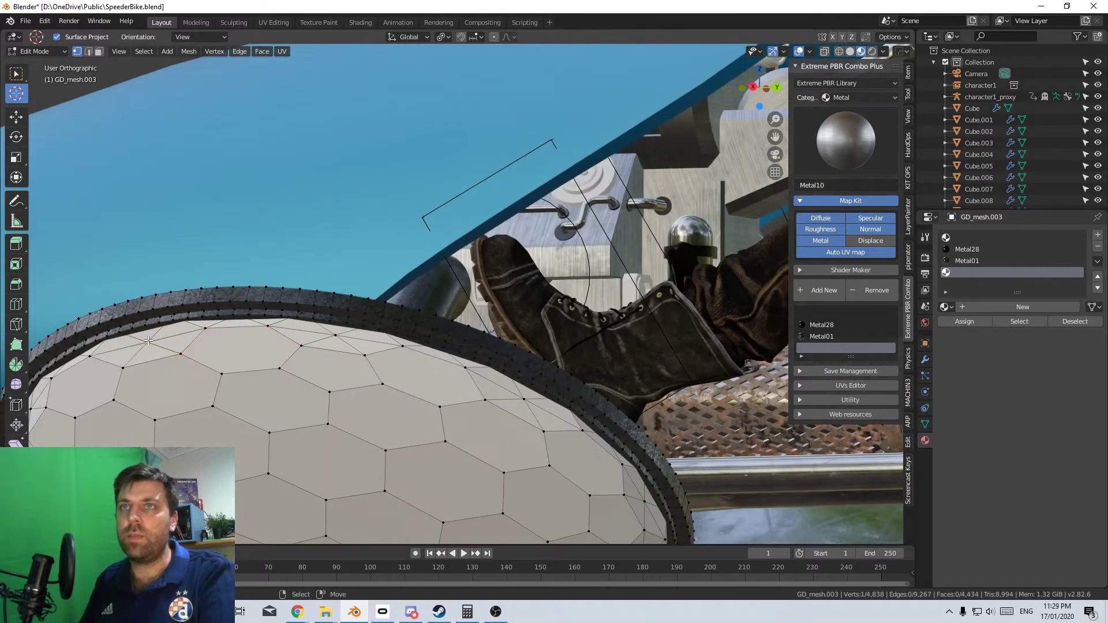
key("x")
left_click(153, 353)
right_click(150, 360, "alt")
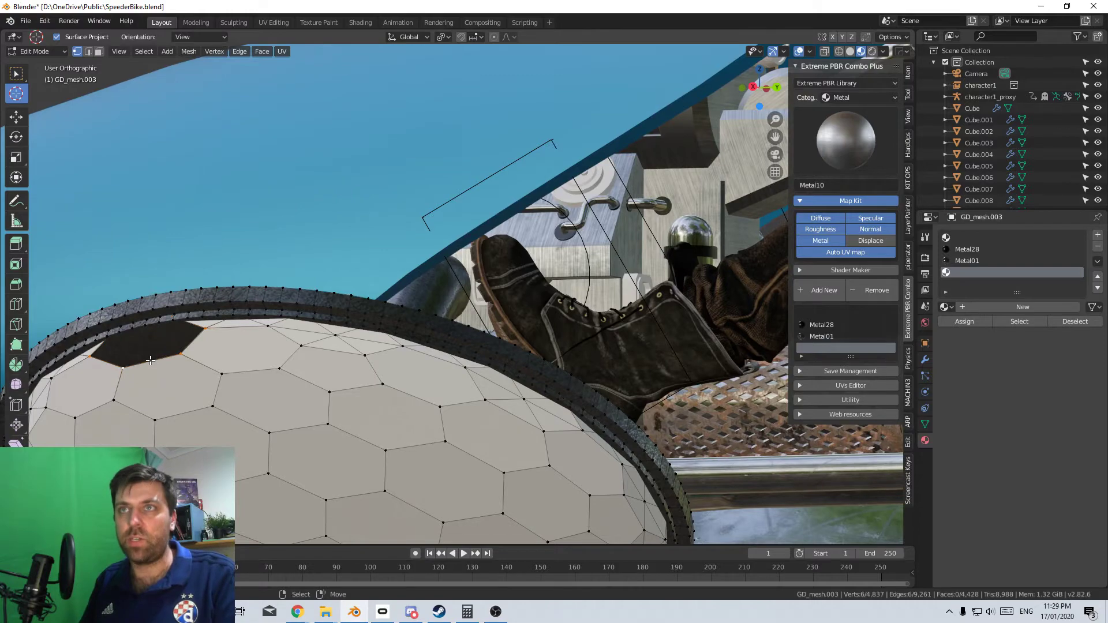
key("f")
Try Wireframe display on the disc's rim area, and set the viewport shading to Solid
middle_click_drag(150, 360, 326, 352)
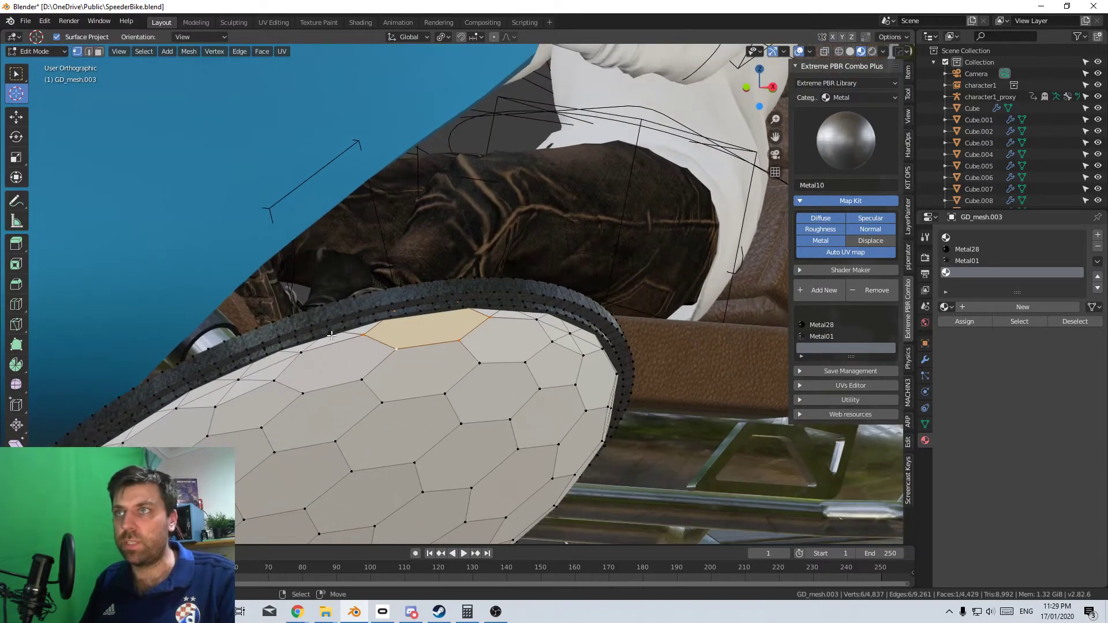
left_click(331, 335)
key("z")
left_click(307, 345)
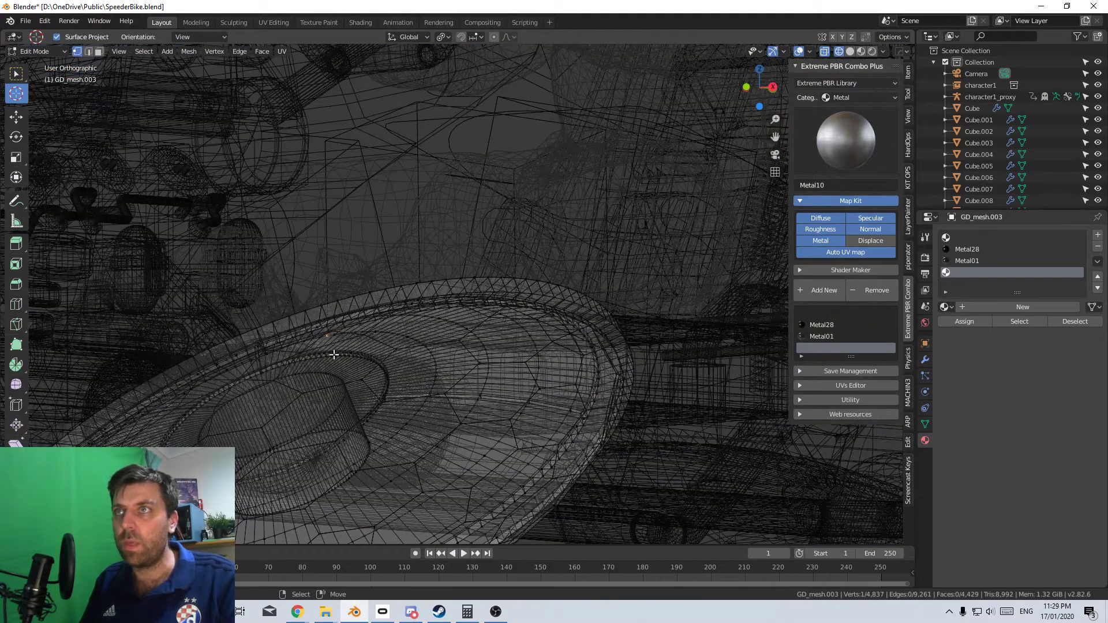
key("z")
left_click(285, 378)
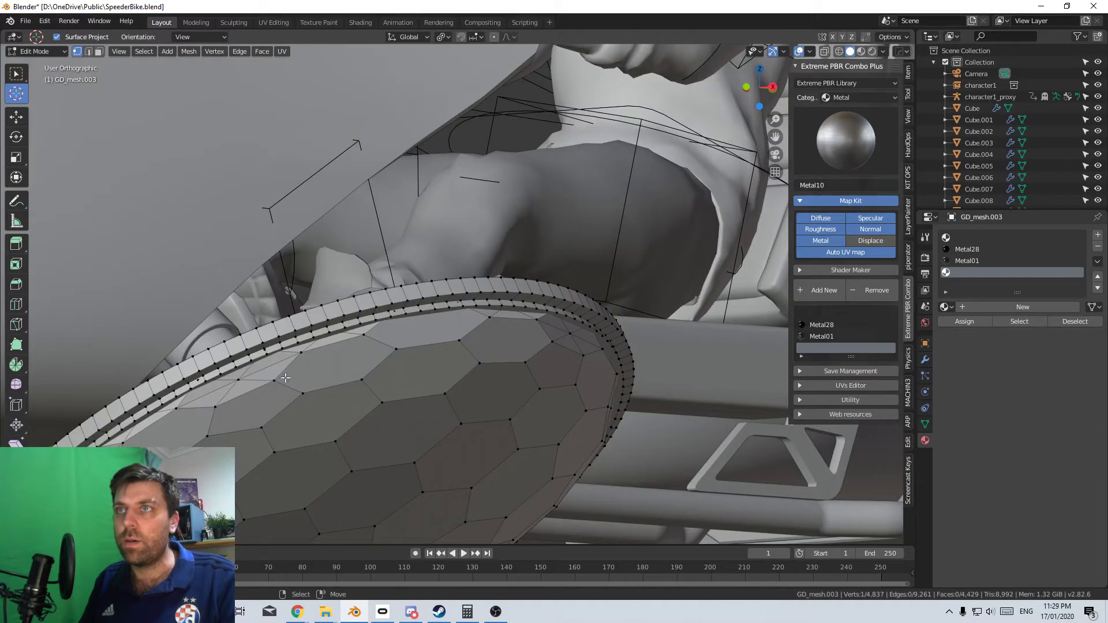
In solid view, replace two narrow triangle clusters along the disc's rim with single faces by deleting centre vertices and filling
key("x")
left_click(238, 383)
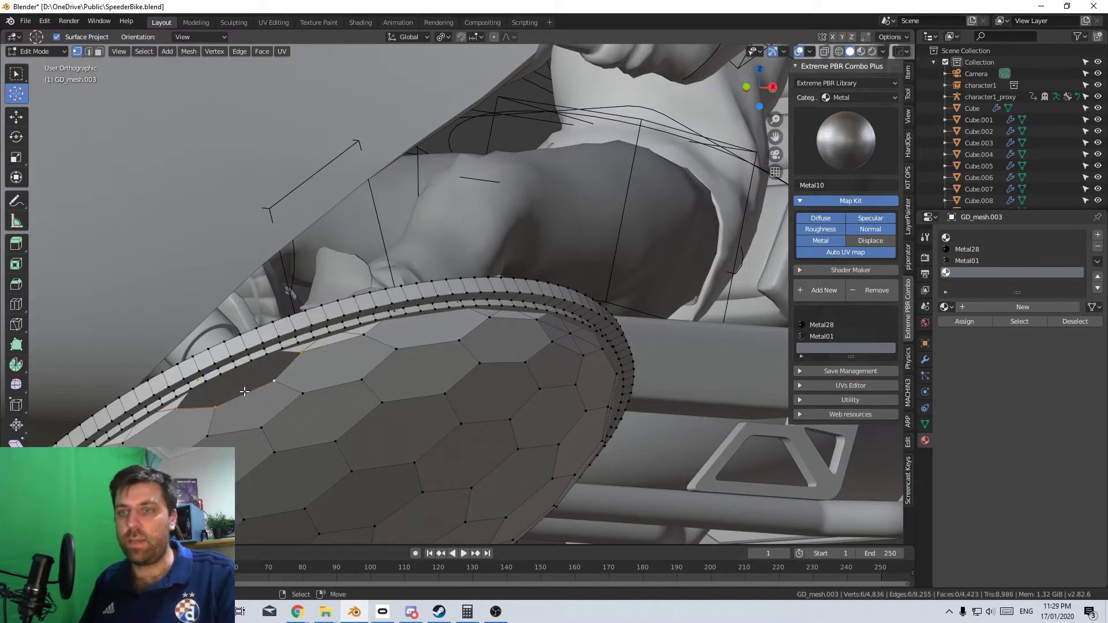
key("f")
middle_click_drag(248, 427, 225, 337)
key("x")
left_click(193, 380)
key("f")
Merge two more clusters further around the rim, one six-sided and one five-sided, by deleting their centre vertices and filling the holes
left_click(228, 335)
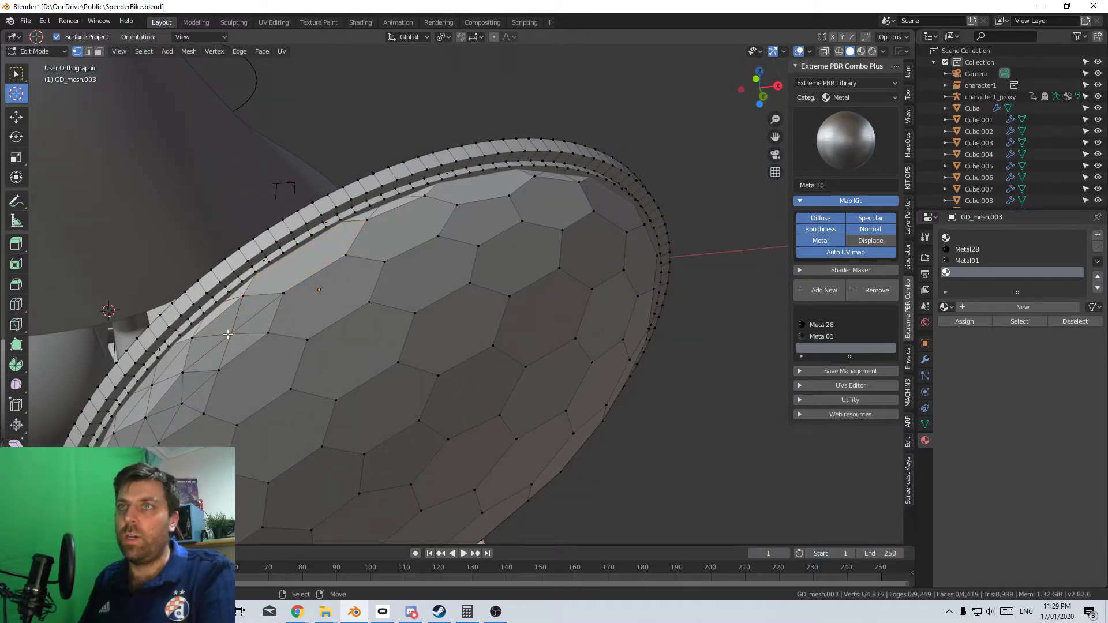
key("x")
left_click(230, 336)
key("f")
middle_click_drag(240, 349, 270, 335)
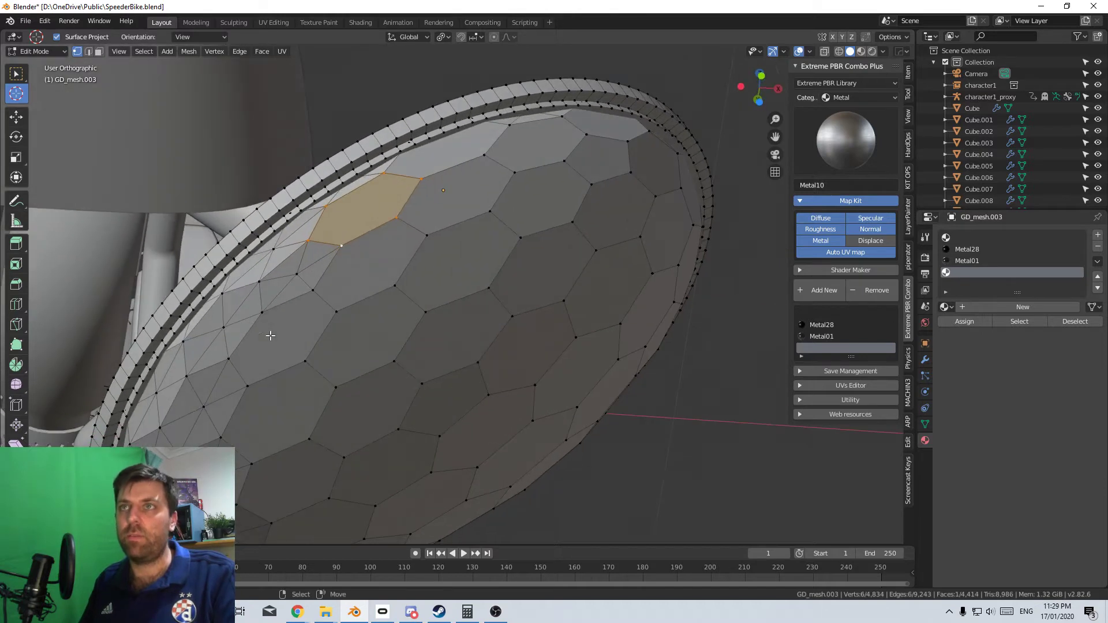
key("x")
left_click(294, 285)
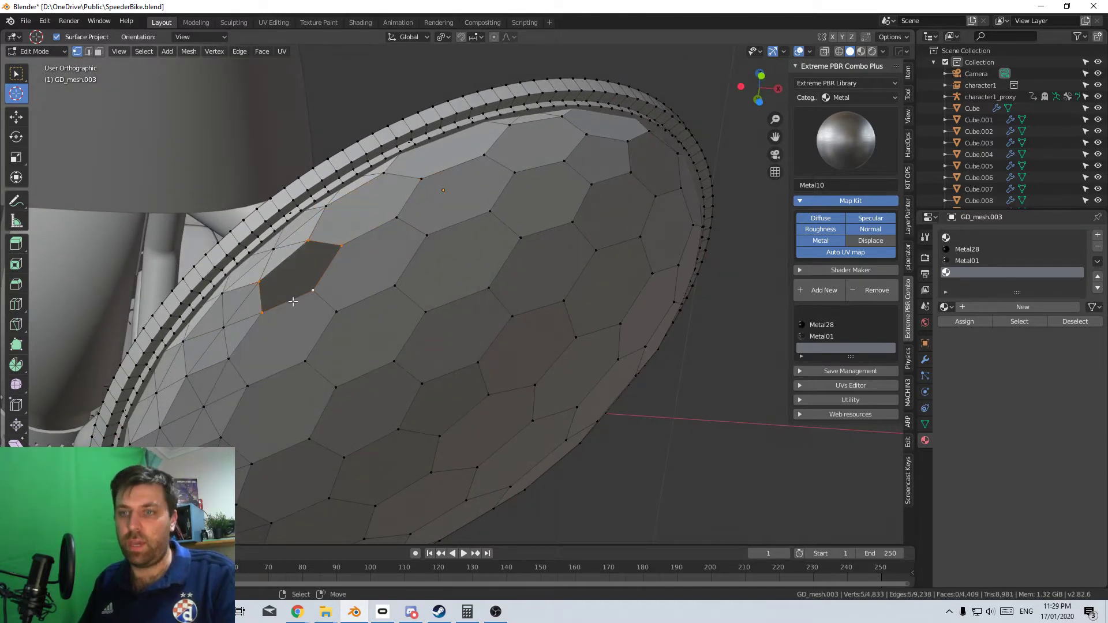
key("f")
Extend the hexagon pattern into the remaining triangulated area with two faces, deleting each centre vertex and filling the gap
middle_click_drag(283, 321, 286, 290)
key("x")
left_click(268, 276)
key("f")
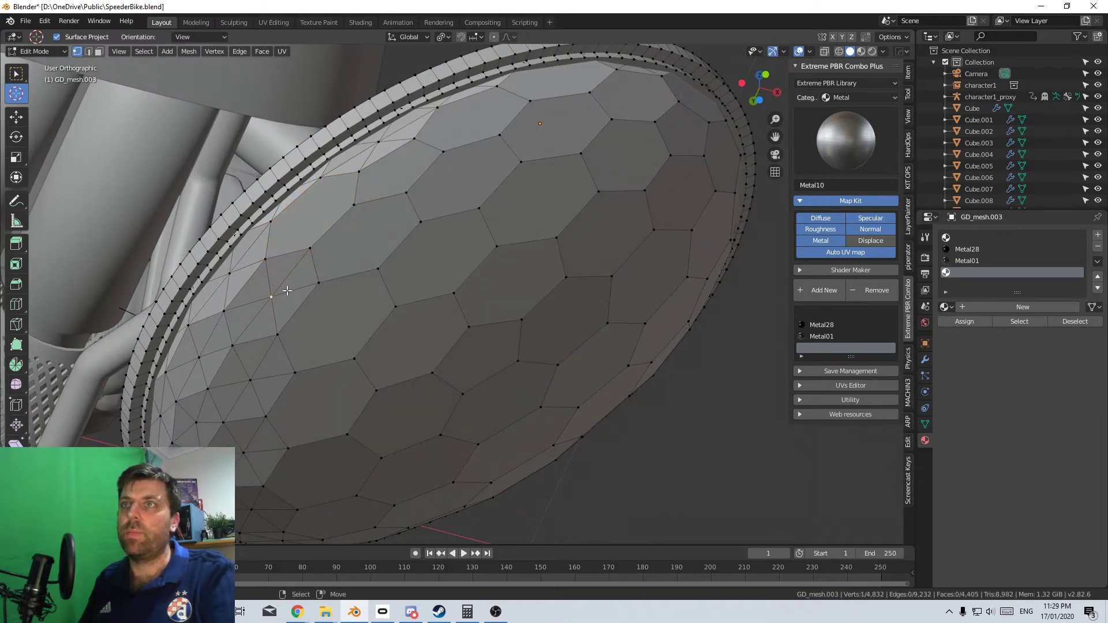
key("x")
left_click(286, 292)
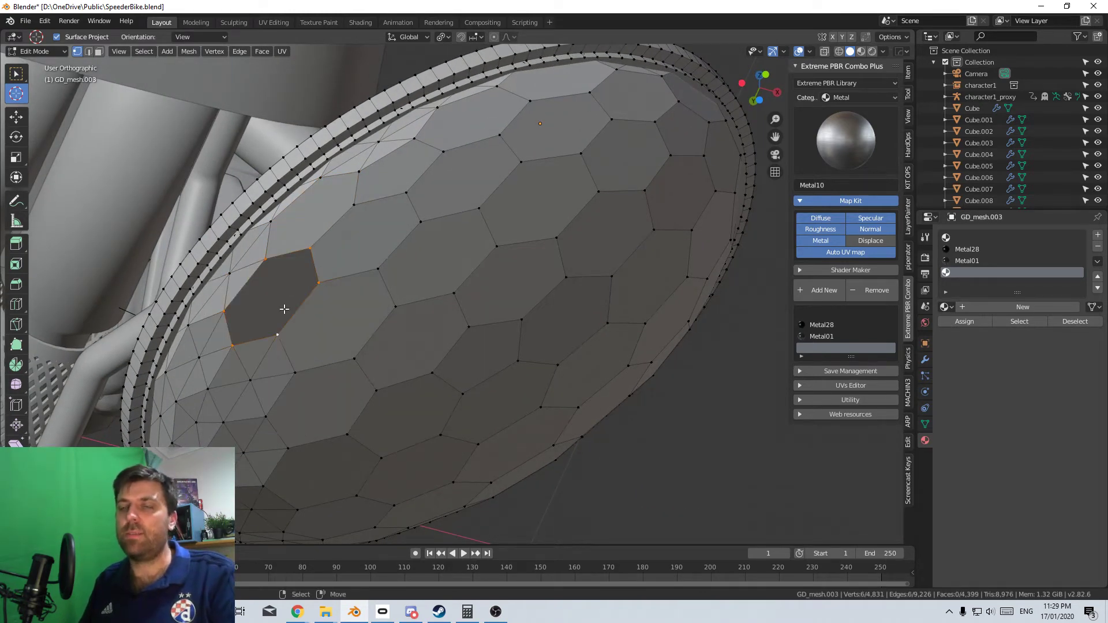
key("f")
Rebuild two larger clusters bordering the inner hexagons at the disc's triangulated end as single faces, removing centre vertices and filling
middle_click_drag(284, 335, 285, 328)
right_click(258, 358)
key("x")
left_click(258, 365)
right_click(247, 408, "alt")
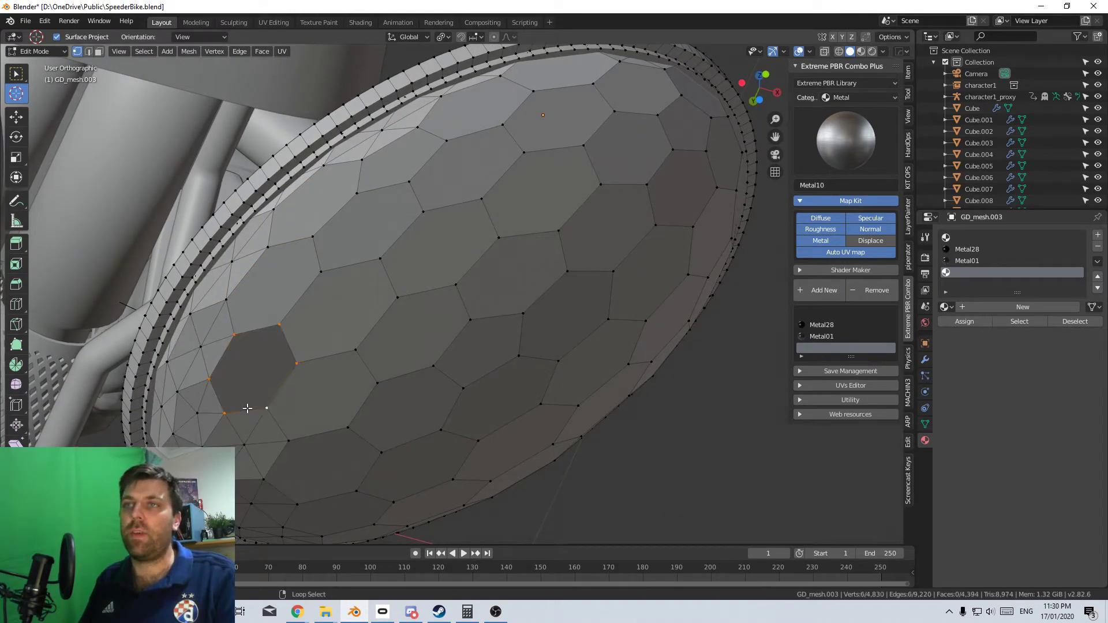
key("f")
middle_click_drag(248, 404, 265, 372)
right_click(266, 367)
key("x")
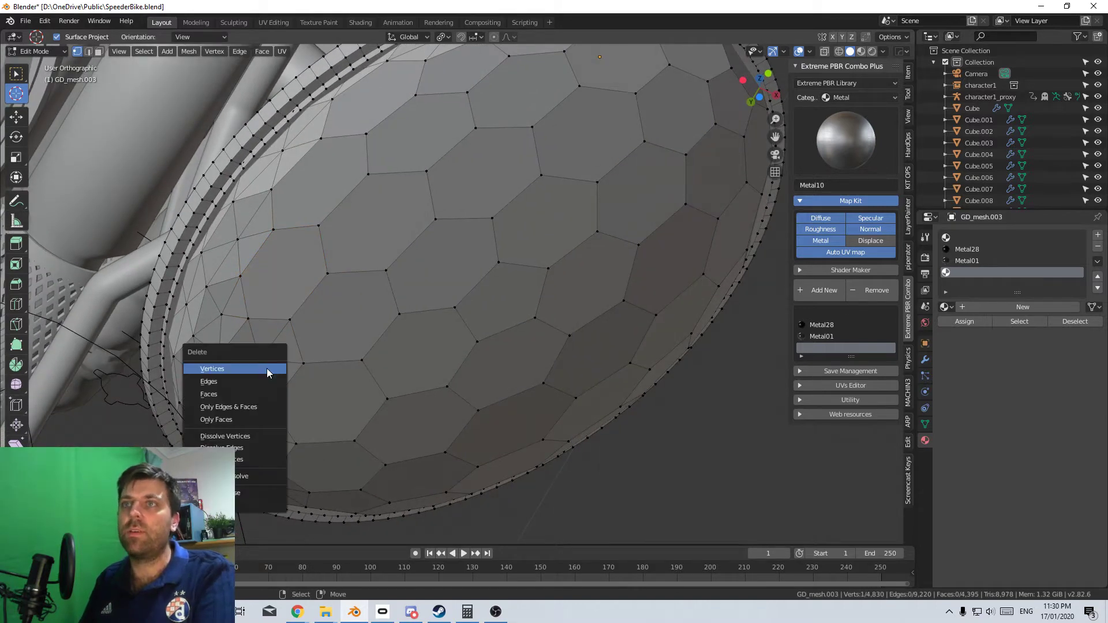
left_click(266, 369)
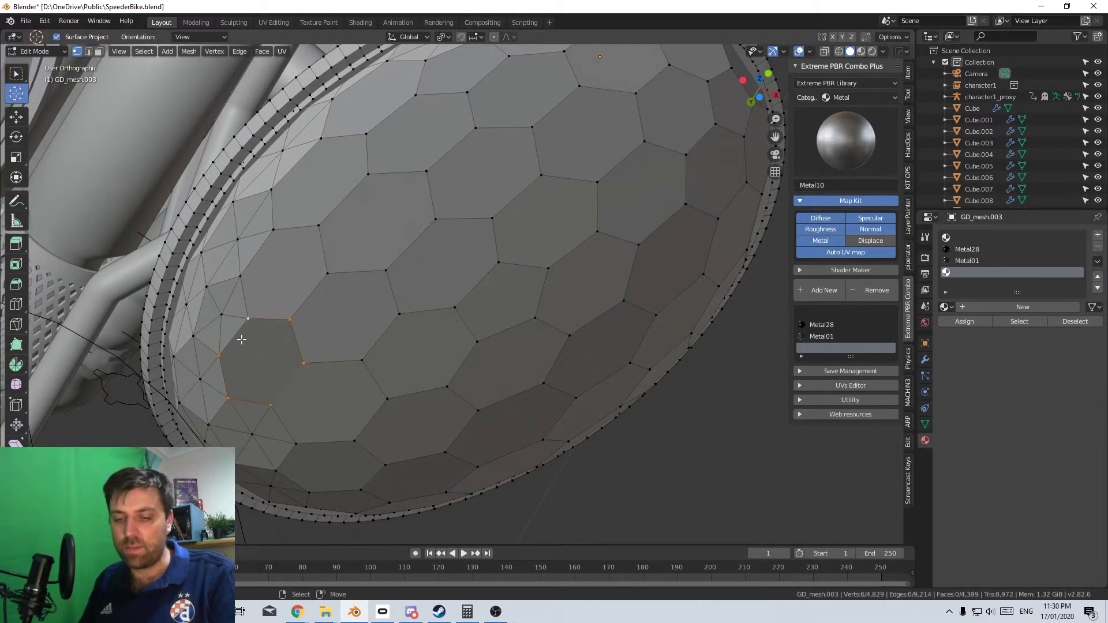
key("f")
Turn the small five-sided cluster and the neighbouring six-sided cluster beside the rim into single faces, deleting centre vertices and filling
right_click(225, 314)
key("x")
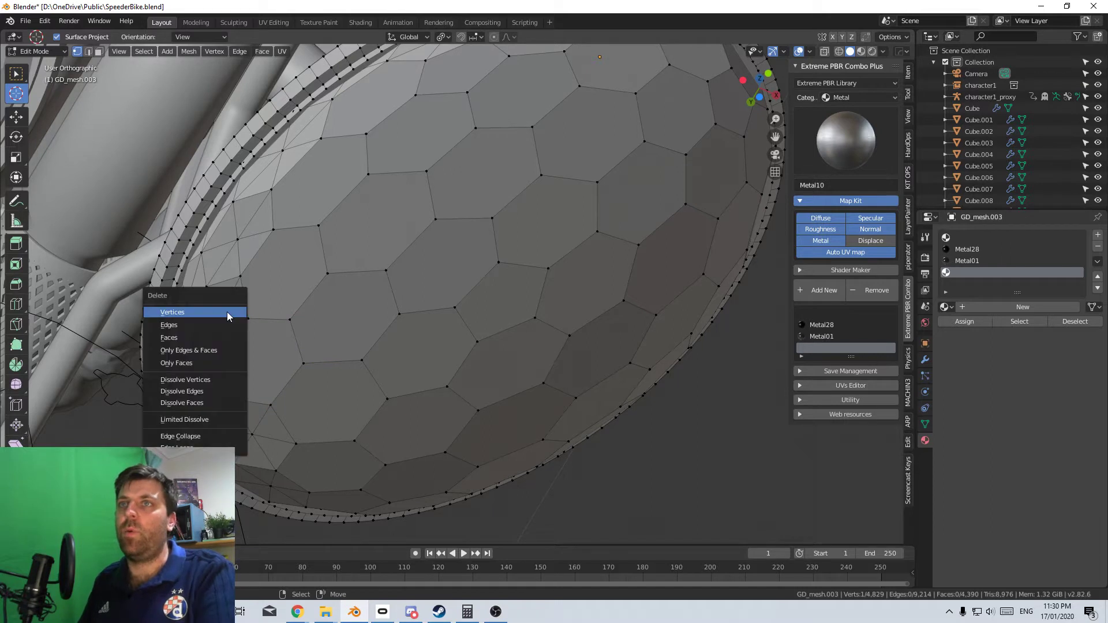
left_click(227, 312)
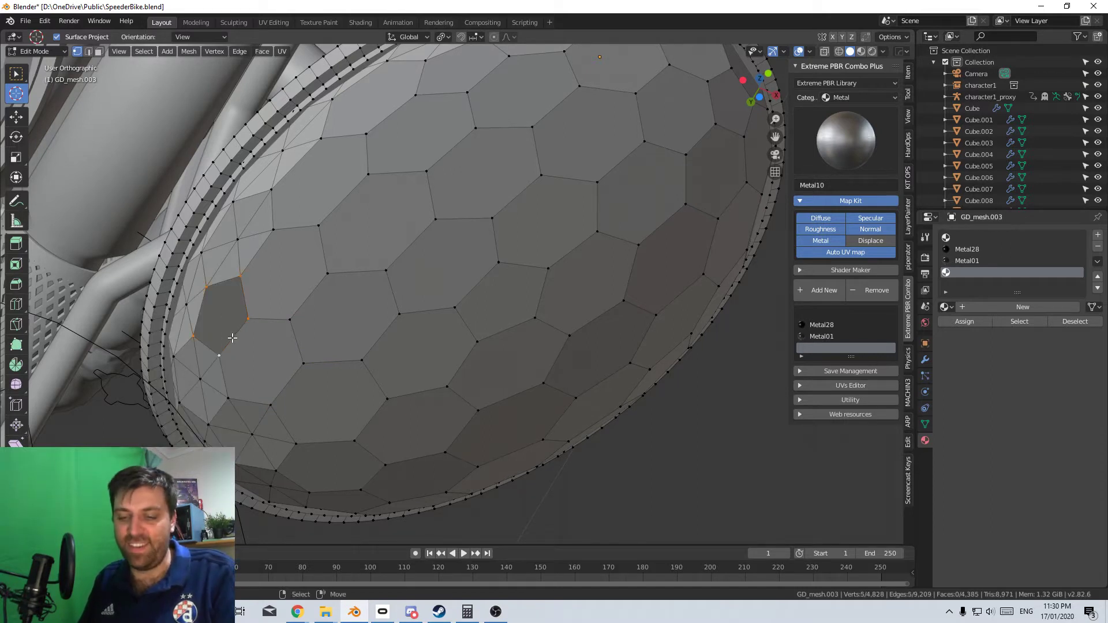
key("f")
right_click(241, 241)
key("x")
left_click(247, 244)
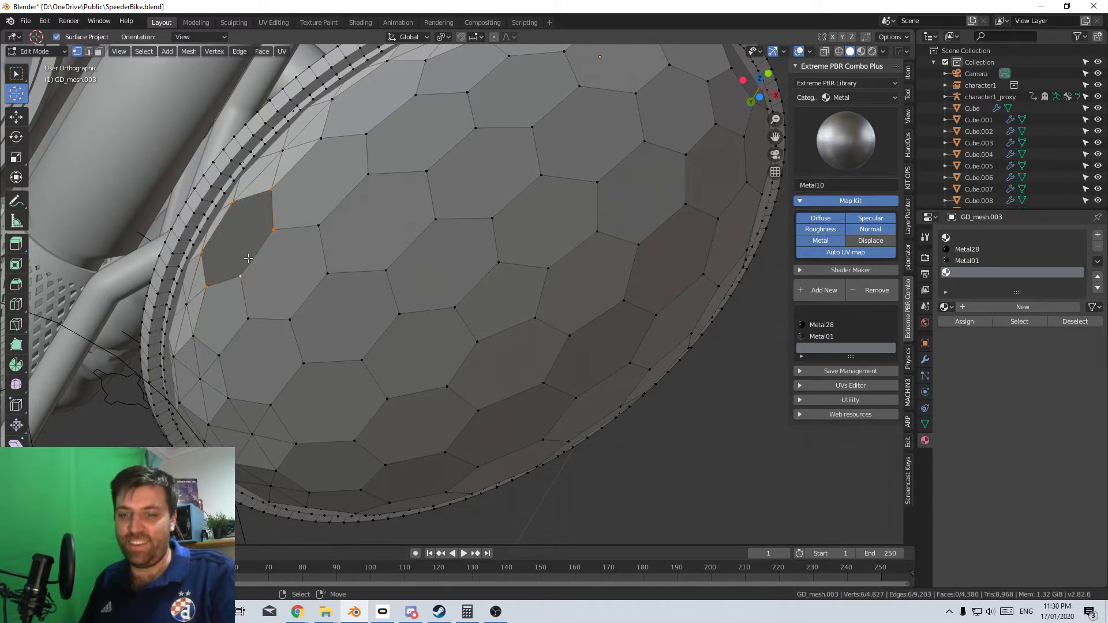
key("f")
Delete the centre vertex of the adjoining elongated rim cluster, select its boundary loop and fill it with one face
right_click(275, 155)
key("x")
left_click(275, 155)
right_click(292, 169, "alt")
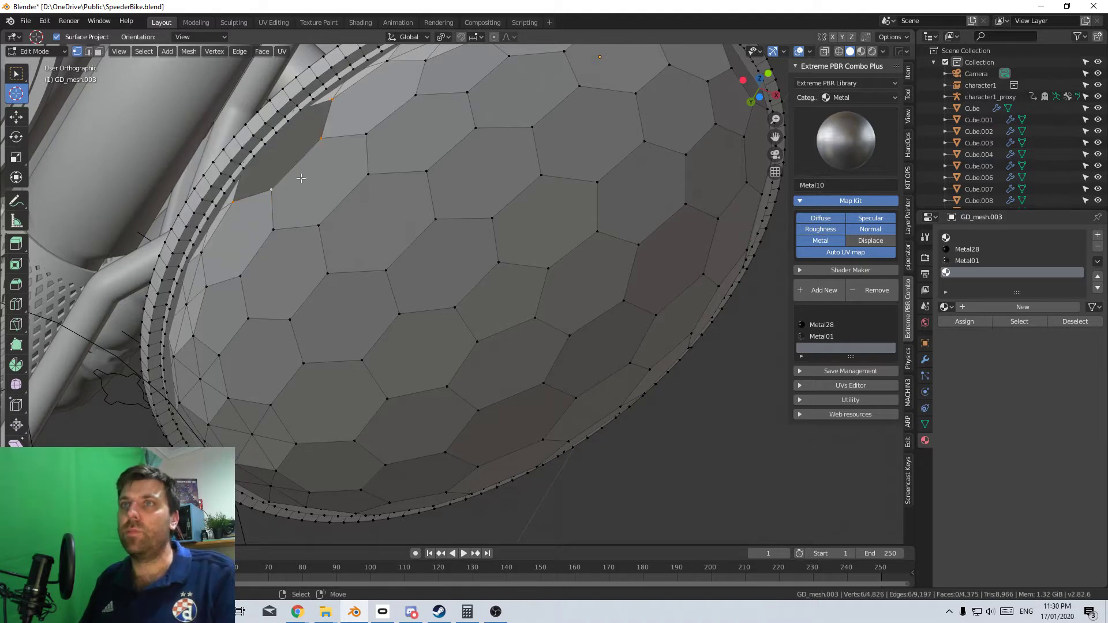
key("f")
Turn the narrow rim cluster and the six-sided cluster beside it into single faces, deleting each centre vertex and filling the gap
middle_click_drag(294, 248, 539, 255)
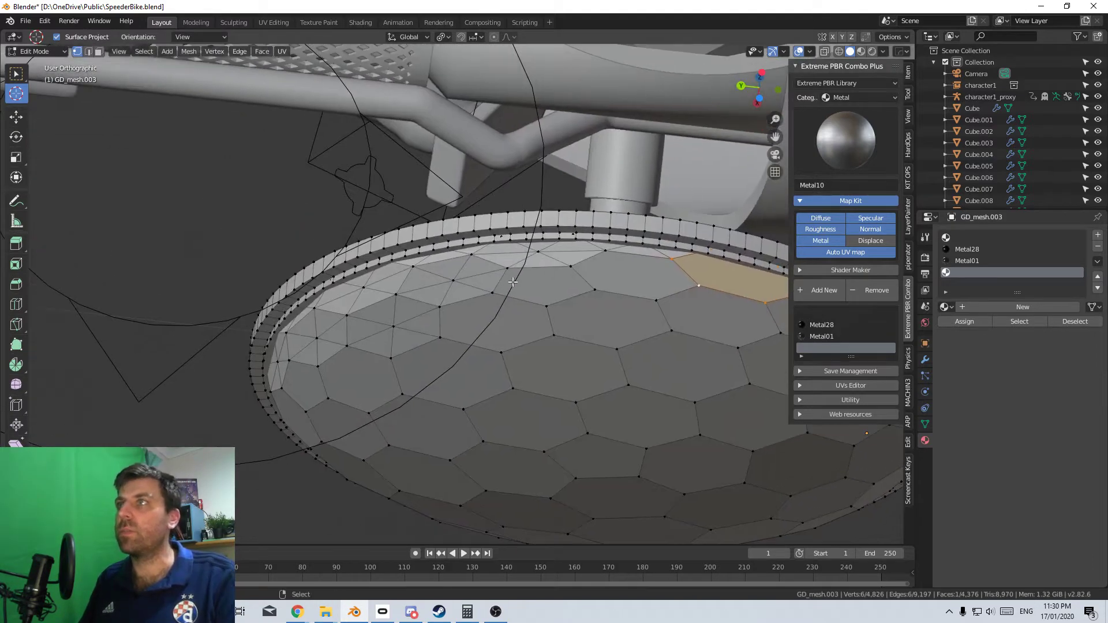
right_click(540, 255)
key("x")
left_click(540, 261)
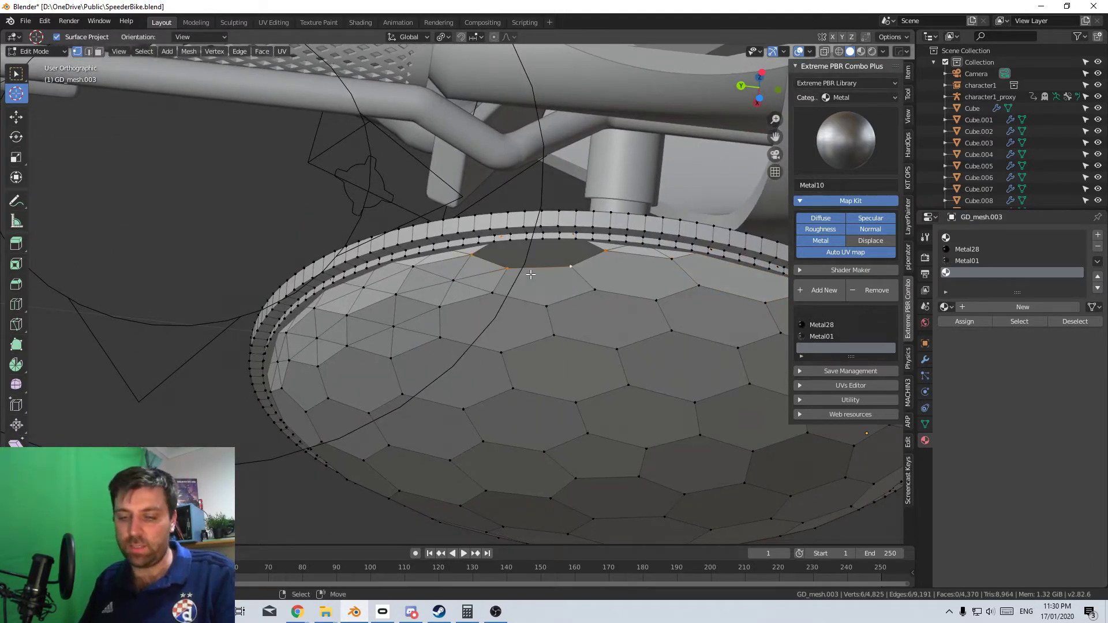
key("f")
key("x")
left_click(451, 283)
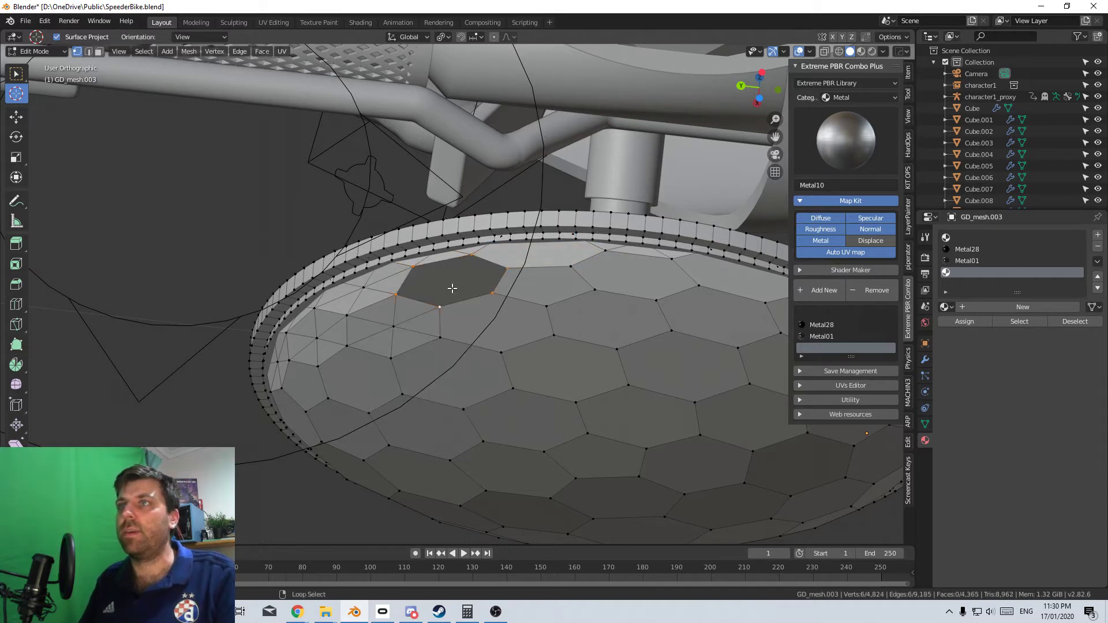
key("f")
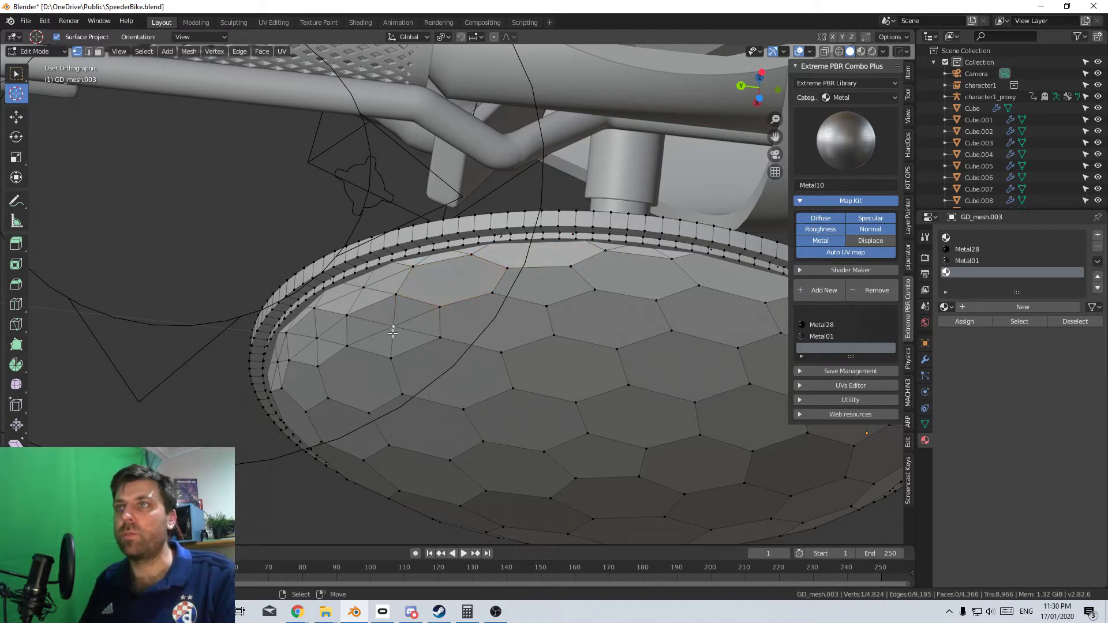
Rebuild the next two six-sided clusters at the disc's triangulated end as hexagonal faces, removing centre vertices and filling the holes
key("x")
left_click(393, 333)
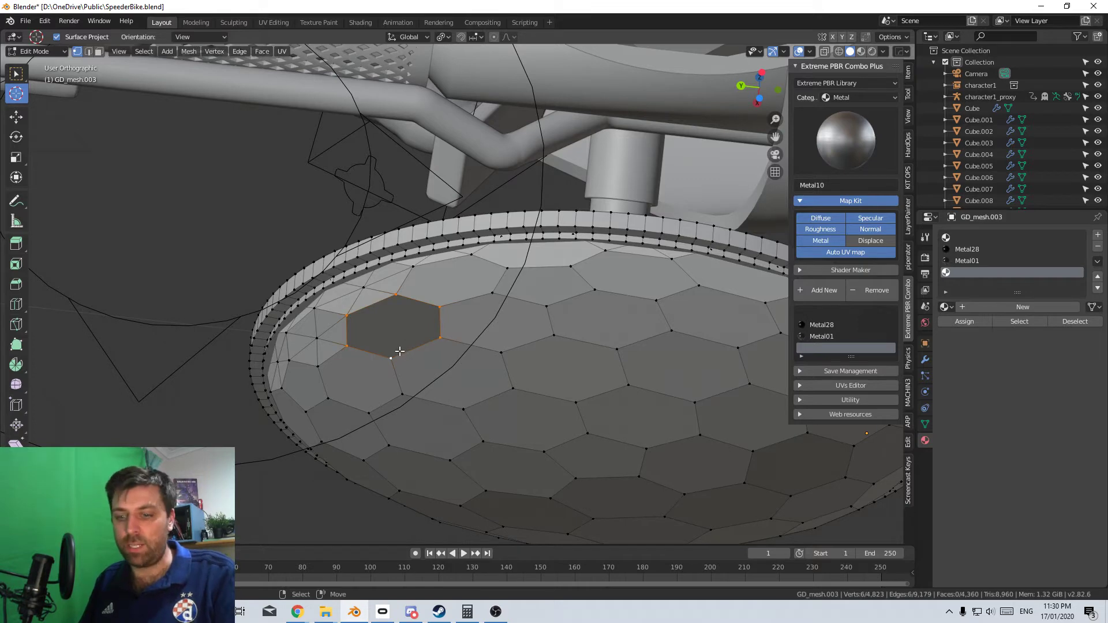
key("f")
middle_click_drag(403, 352, 408, 343)
left_click(355, 307)
key("x")
left_click(358, 307)
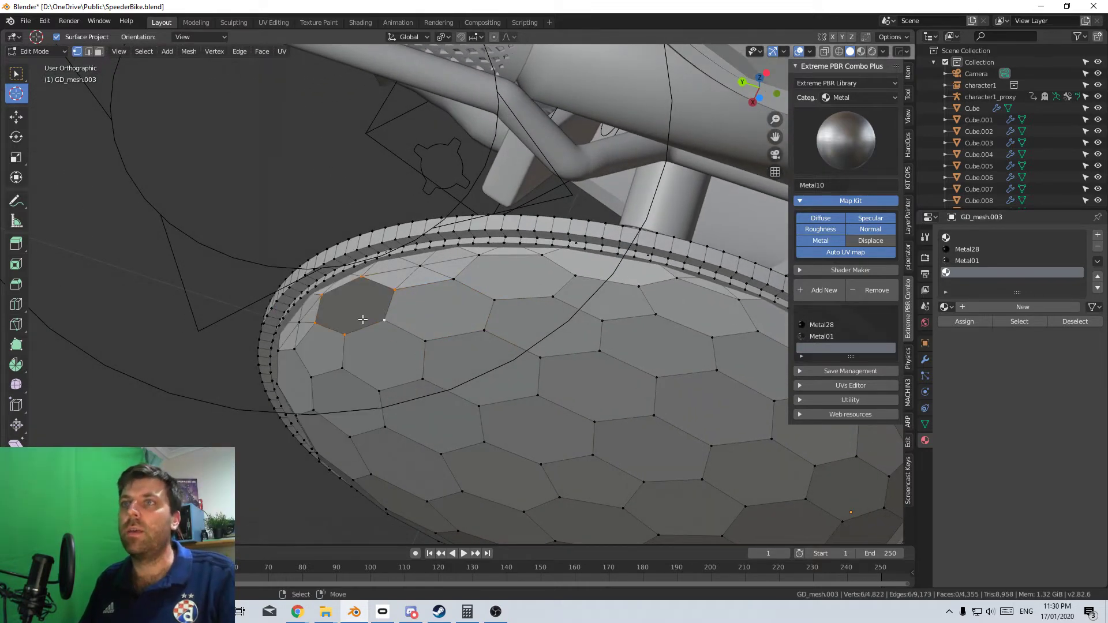
key("f")
Replace two flattened clusters directly under the rim with single faces, deleting their centre vertices and filling each boundary loop
middle_click_drag(362, 319, 385, 330)
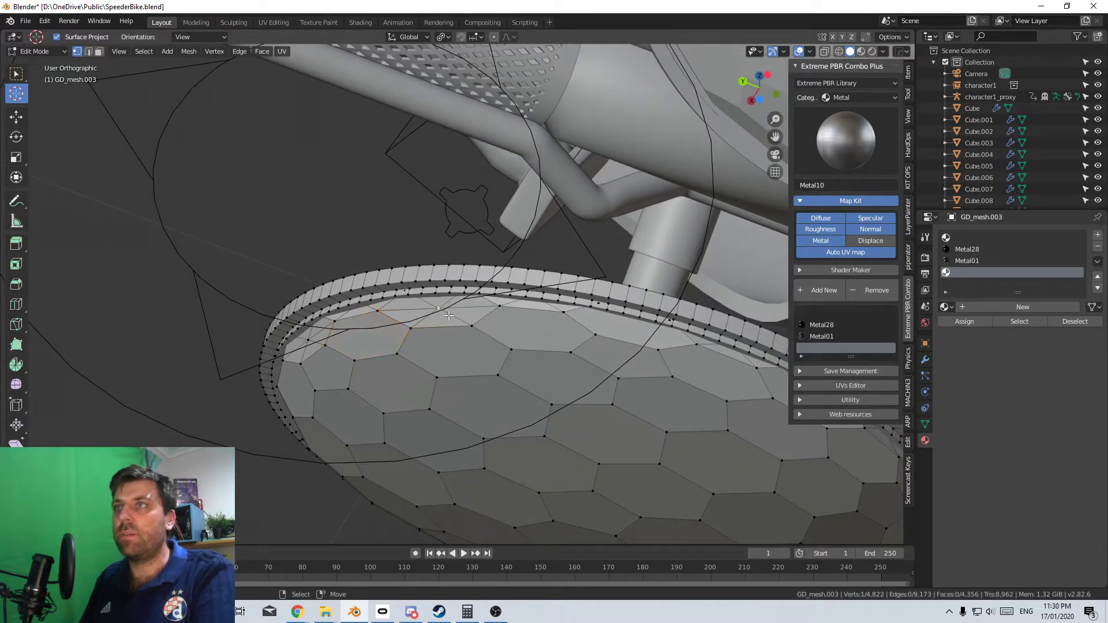
key("x")
left_click(449, 319)
middle_click_drag(449, 319, 458, 329)
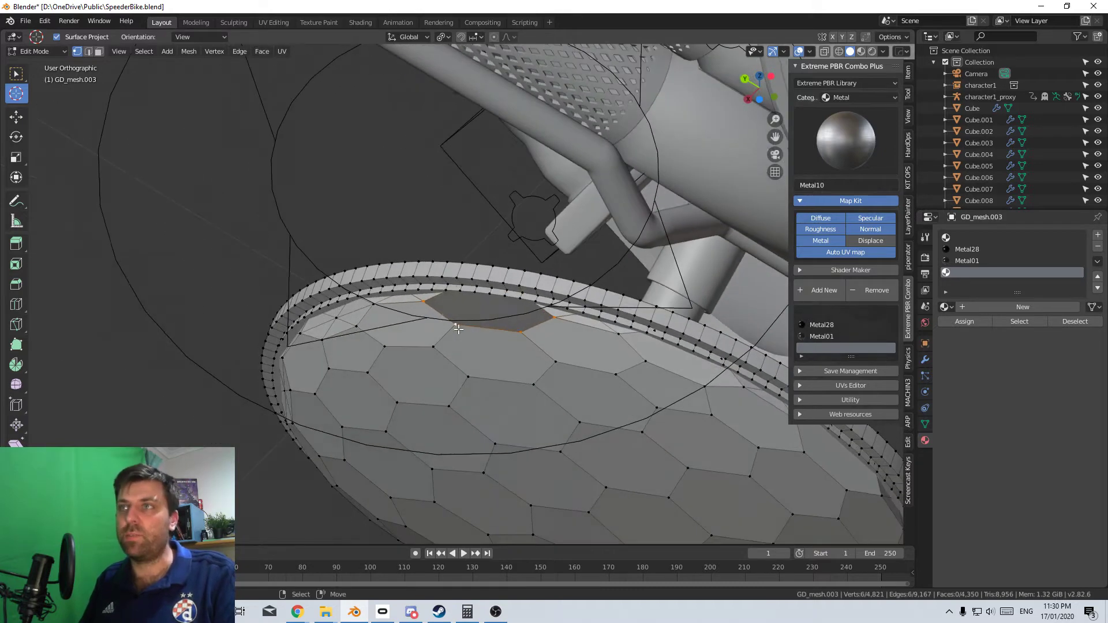
key("f")
key("x")
left_click(341, 317)
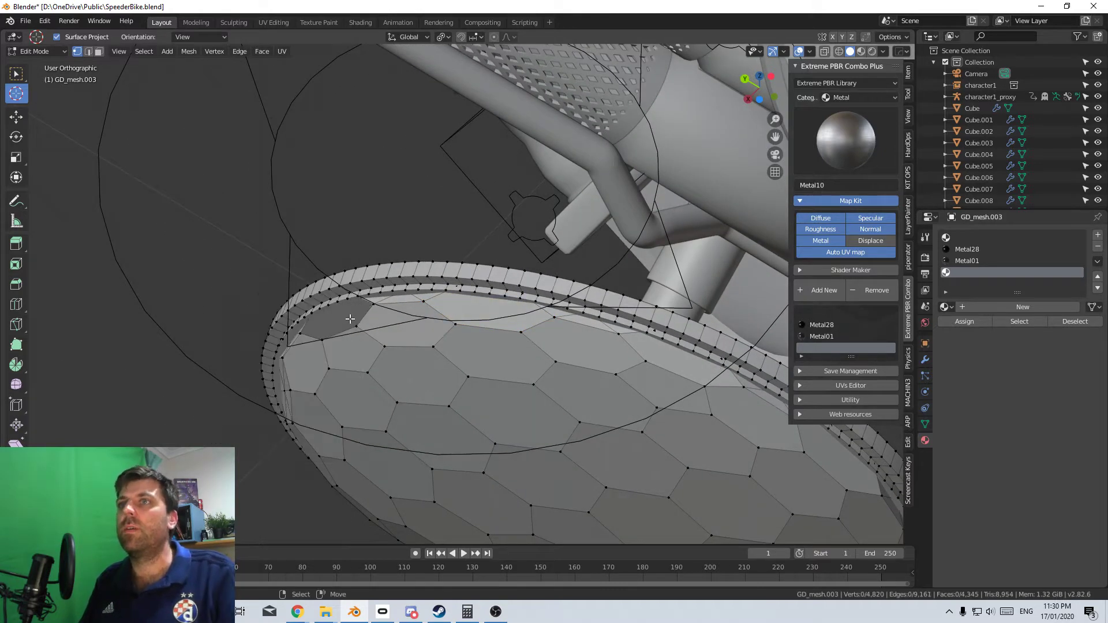
key("f")
Turn another cluster along the rim into one face, and delete the centre vertex of the cluster further round the rim
middle_click_drag(340, 339, 440, 353)
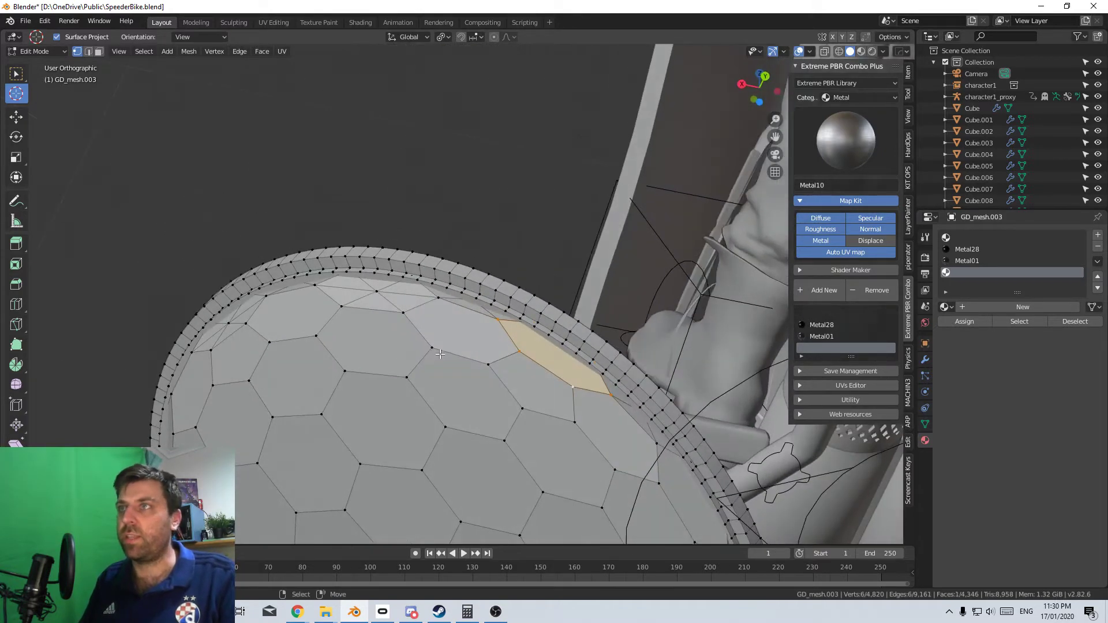
key("x")
left_click(383, 301)
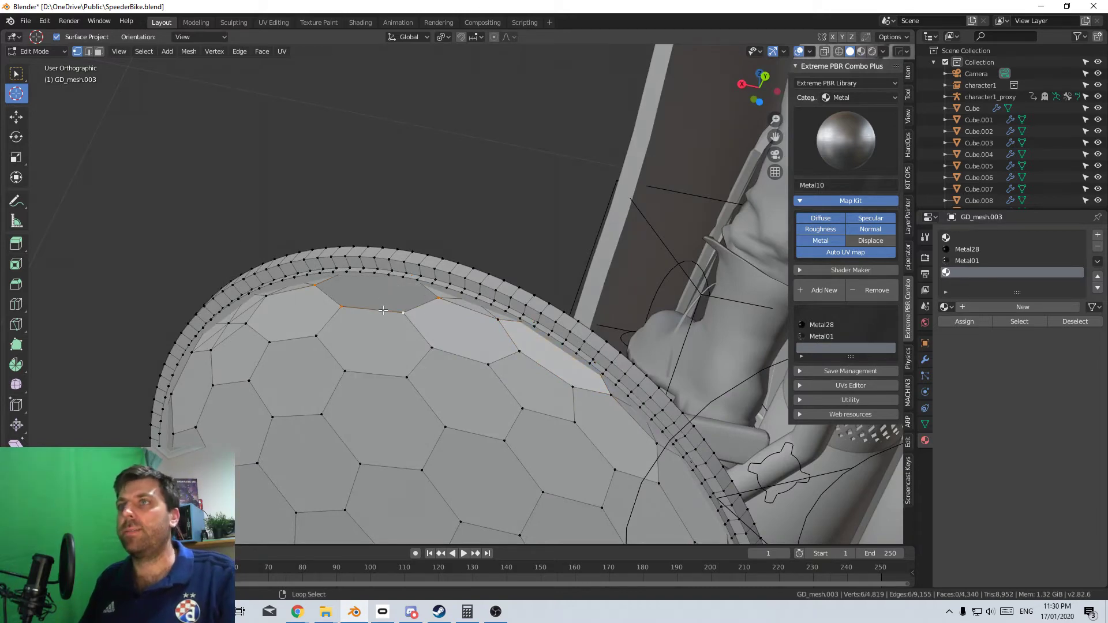
key("f")
middle_click_drag(387, 309, 499, 344)
key("x")
left_click(324, 341)
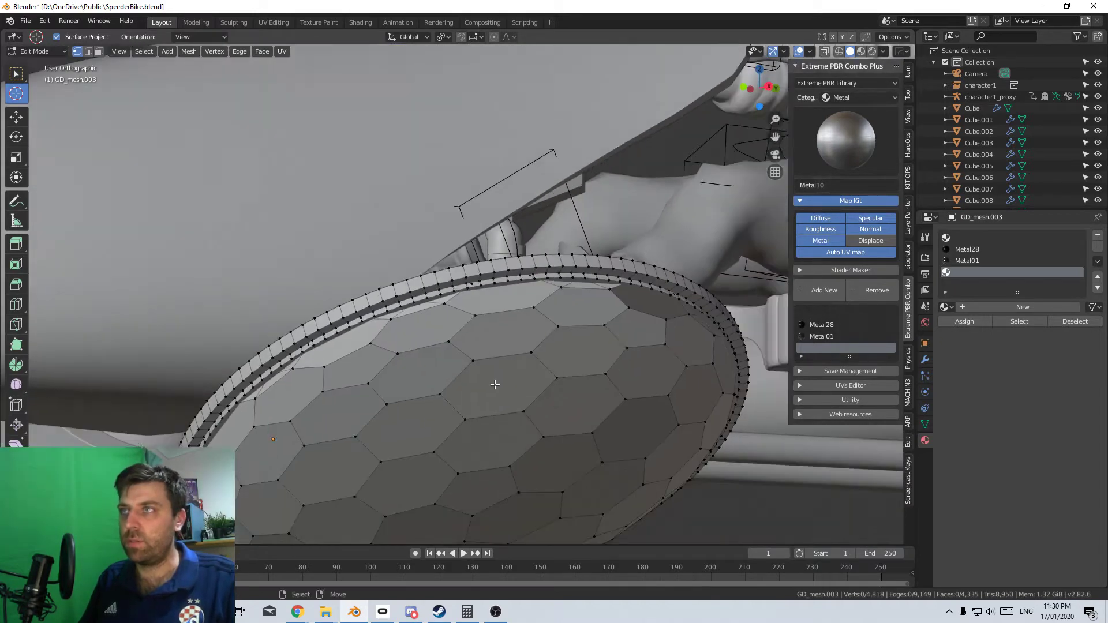
Select the whole linked hexagon shell and move it -1 m along the global Z axis, out of the rim
key("ctrl+l")
key("g")
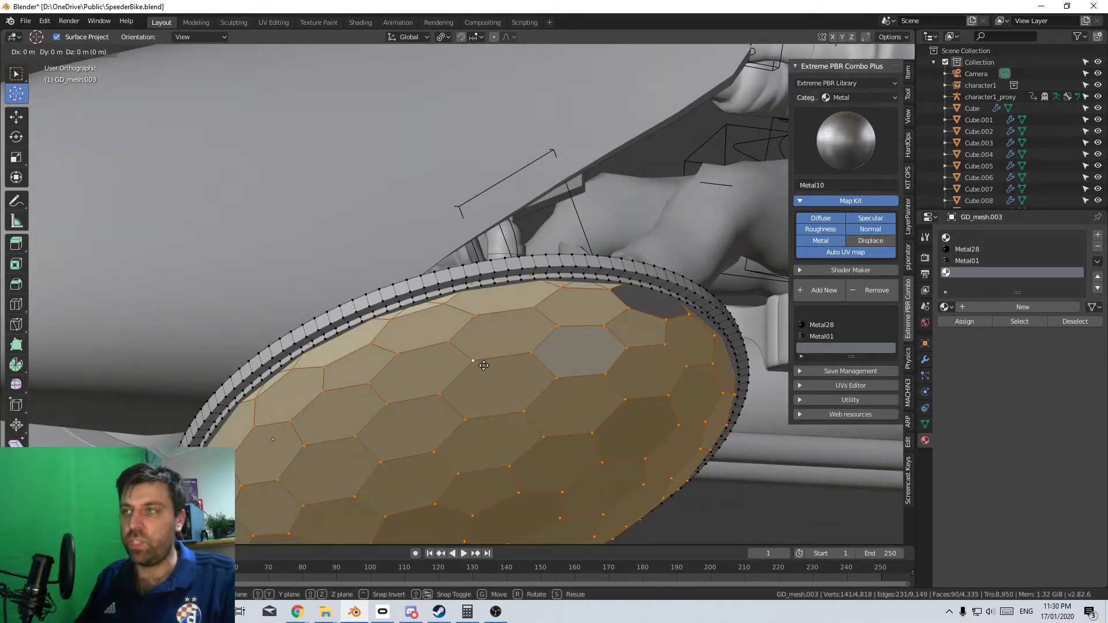
key("z")
key("1")
key("minus")
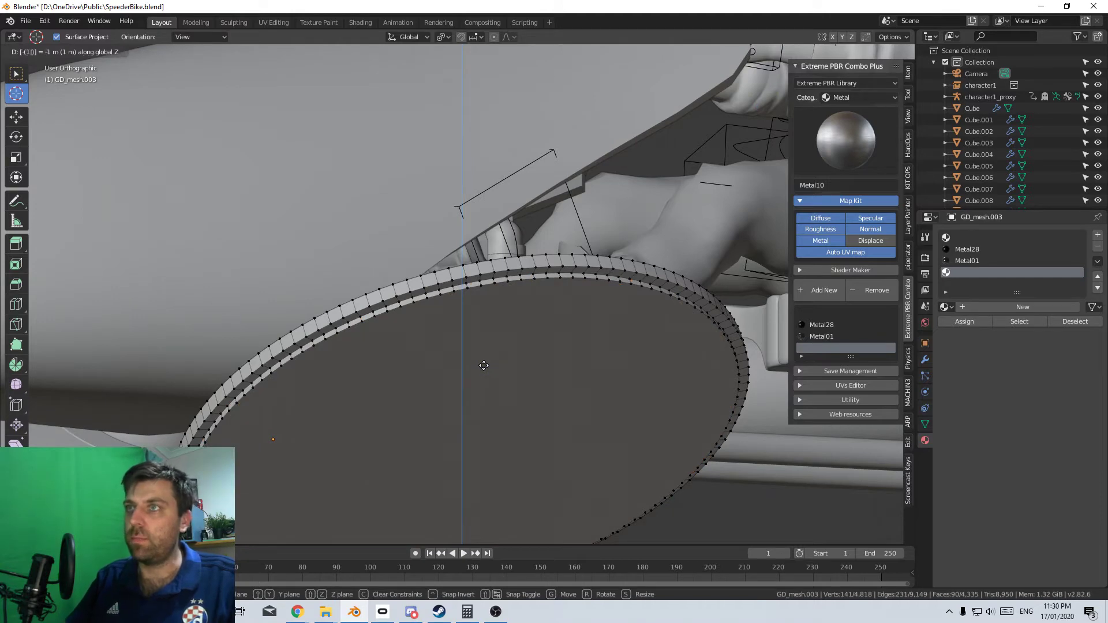
key("Return")
Select the boundary loop of the open hexagonal hole in the lowered shell and fill it with one face
scroll(531, 420, "down", 9)
middle_click_drag(522, 428, 526, 348, "shift")
scroll(528, 357, "up", 6)
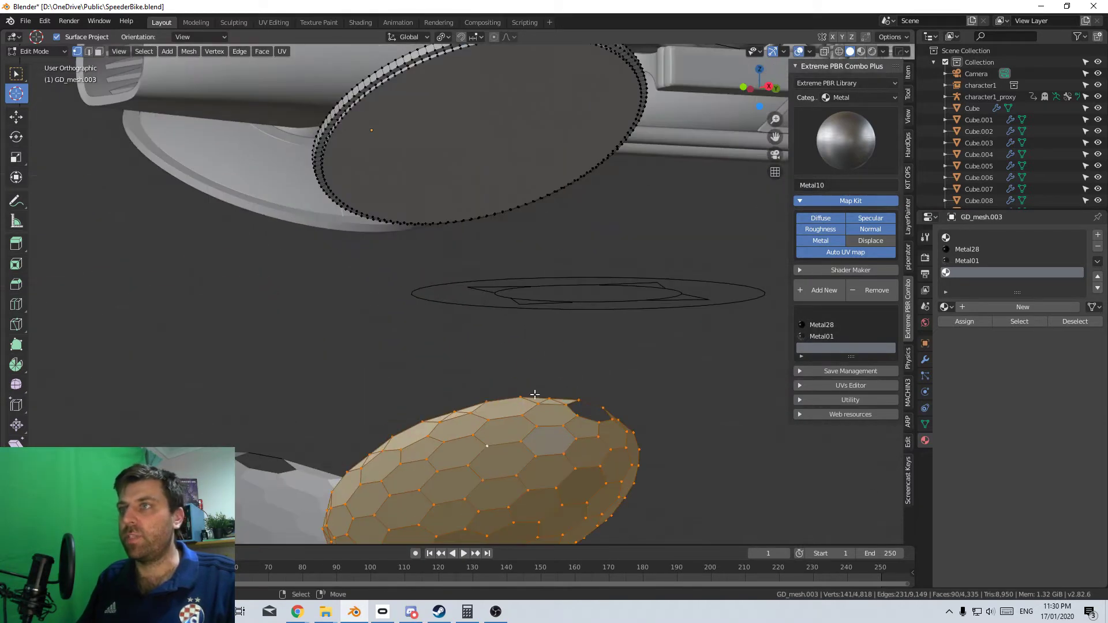
middle_click_drag(531, 390, 479, 331, "shift")
middle_click_drag(462, 369, 408, 388)
right_click(515, 365, "alt")
scroll(515, 365, "up", 2)
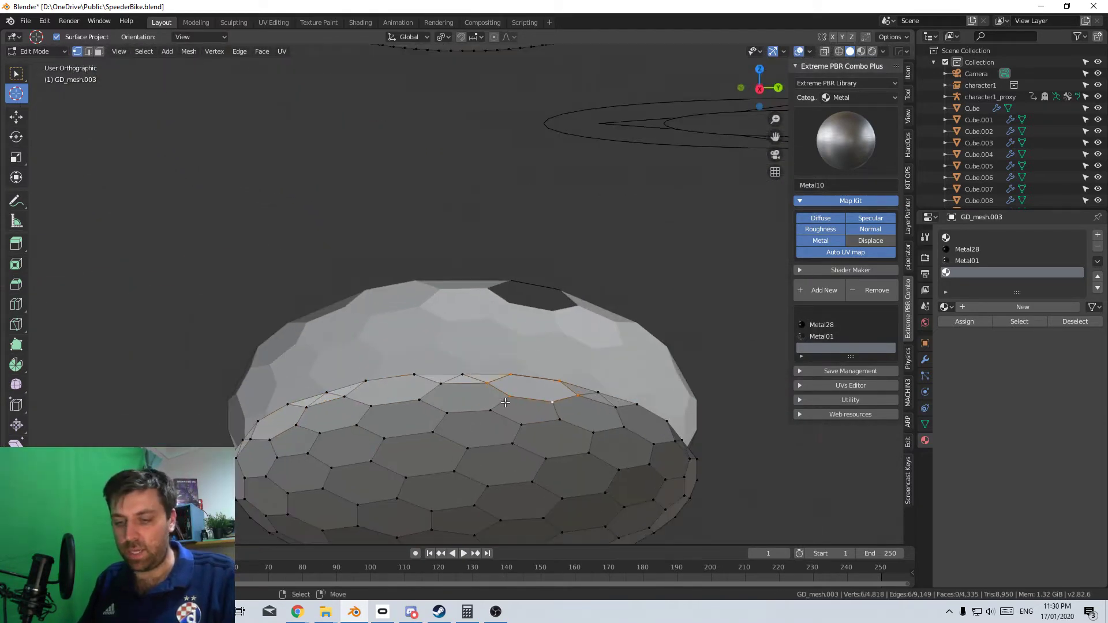
key("f")
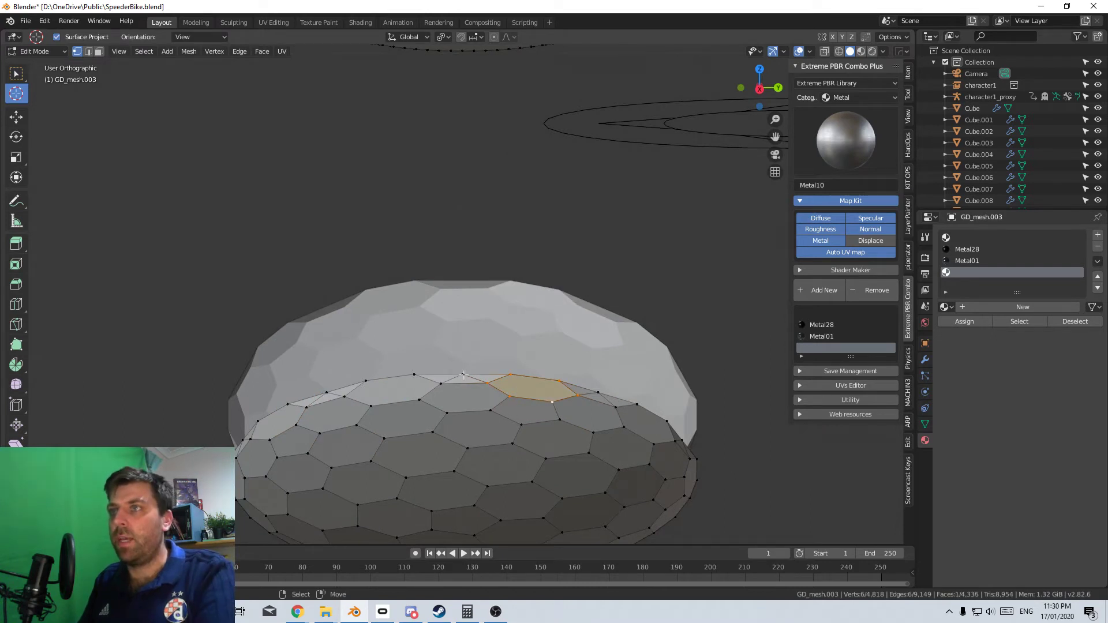
Try to dissolve the three narrow triangles at the shell's upper edge into one face
key("x")
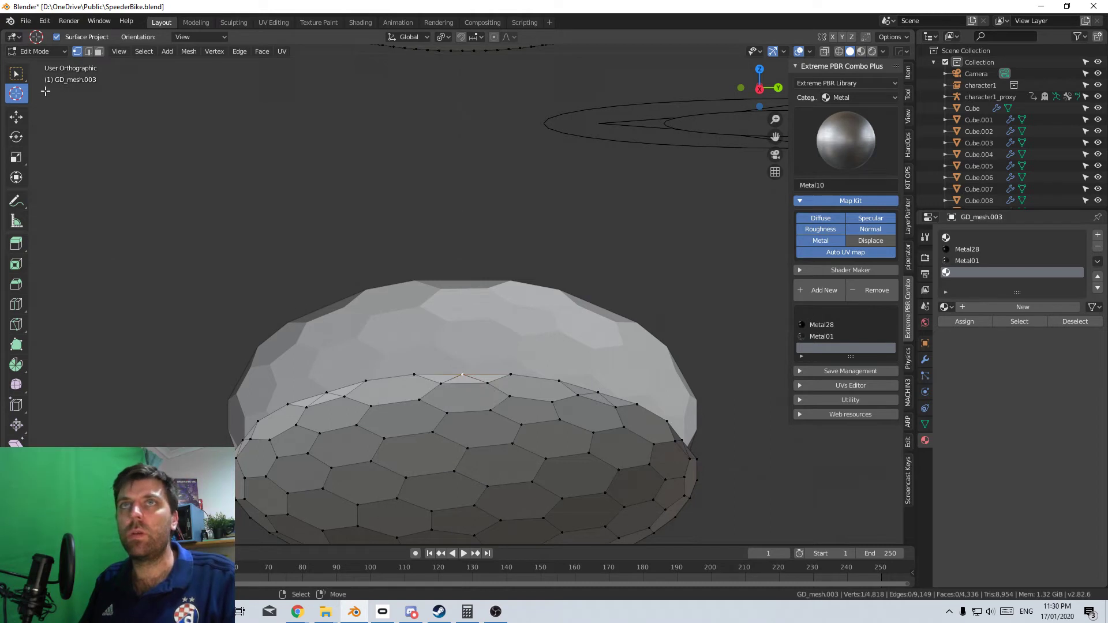
right_click(444, 379)
right_click(464, 380, "shift")
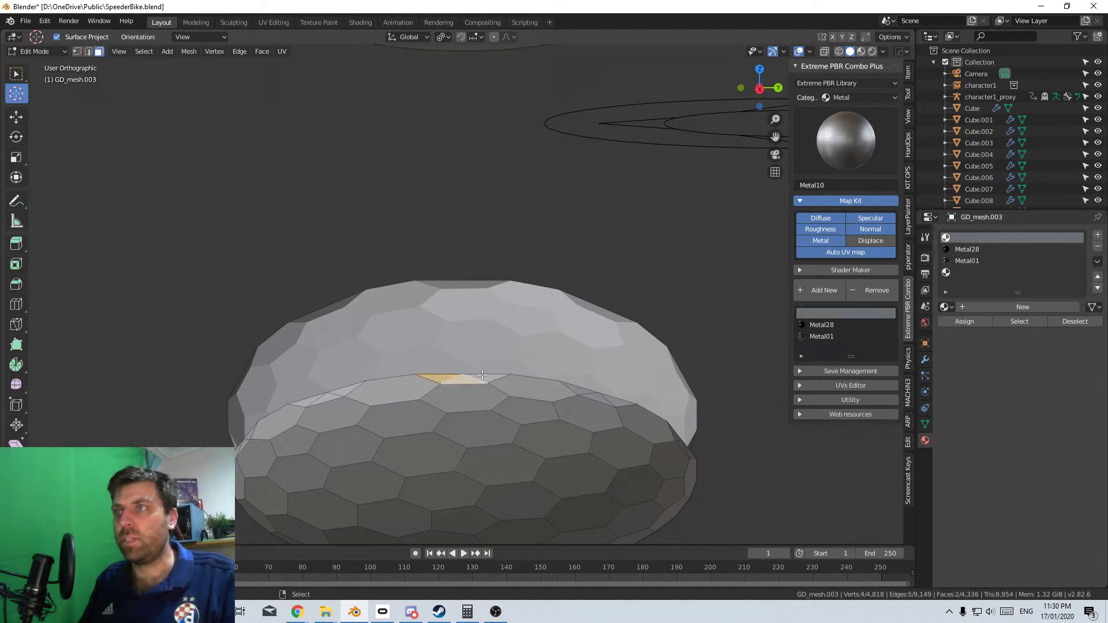
right_click(483, 376, "shift")
key("x")
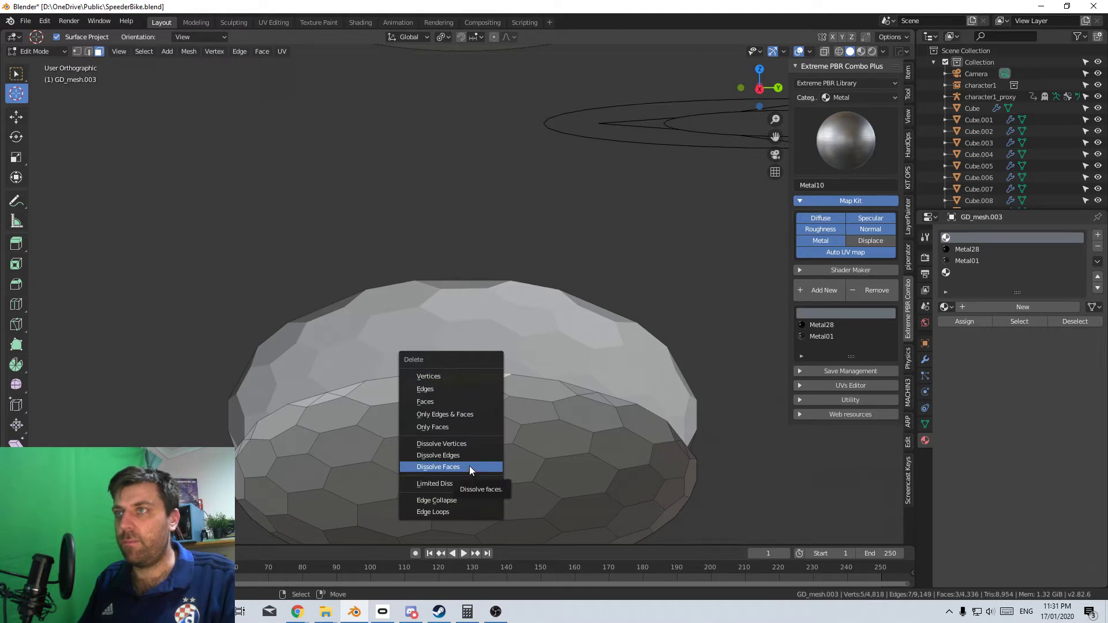
left_click(469, 466)
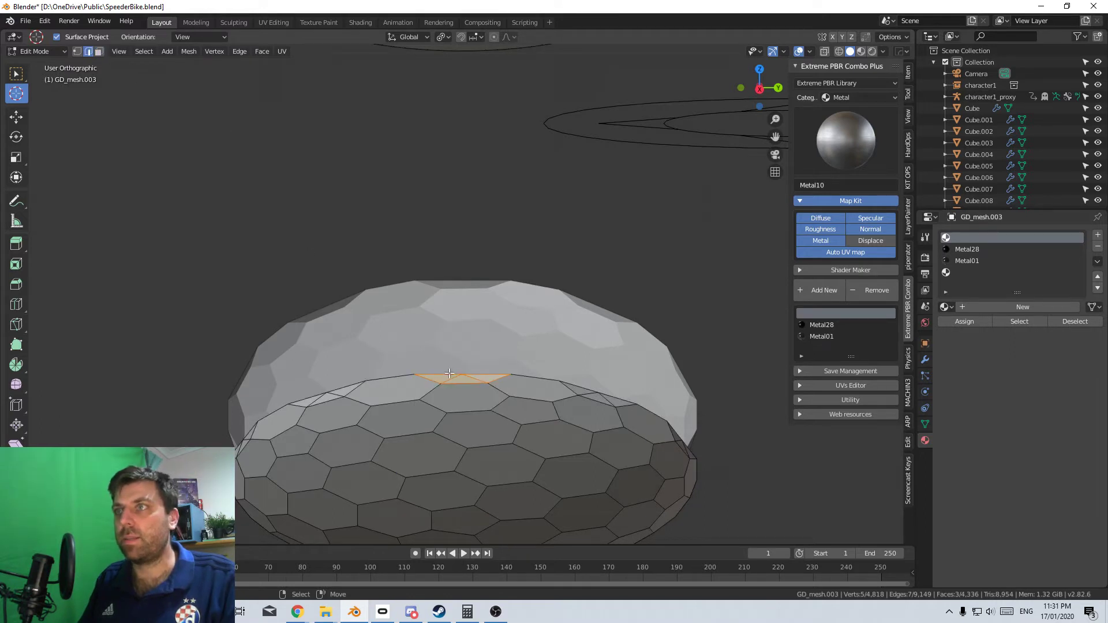
Delete the two inner edges of the three-triangle strip at the shell's upper edge and fill its boundary edges with one face
left_click(470, 378)
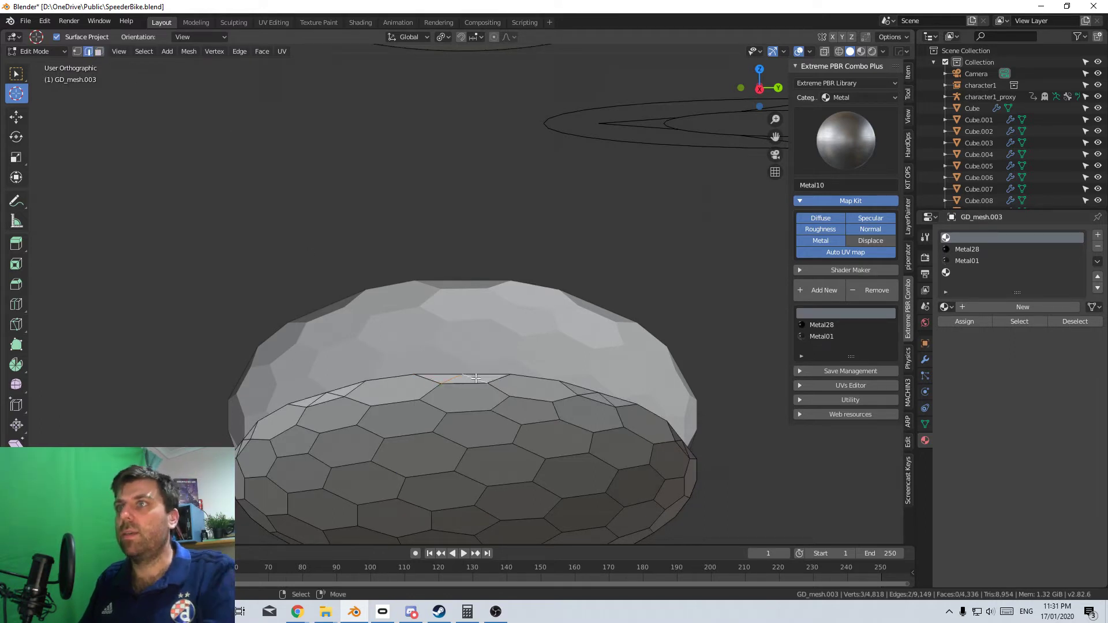
key("x")
left_click(475, 378)
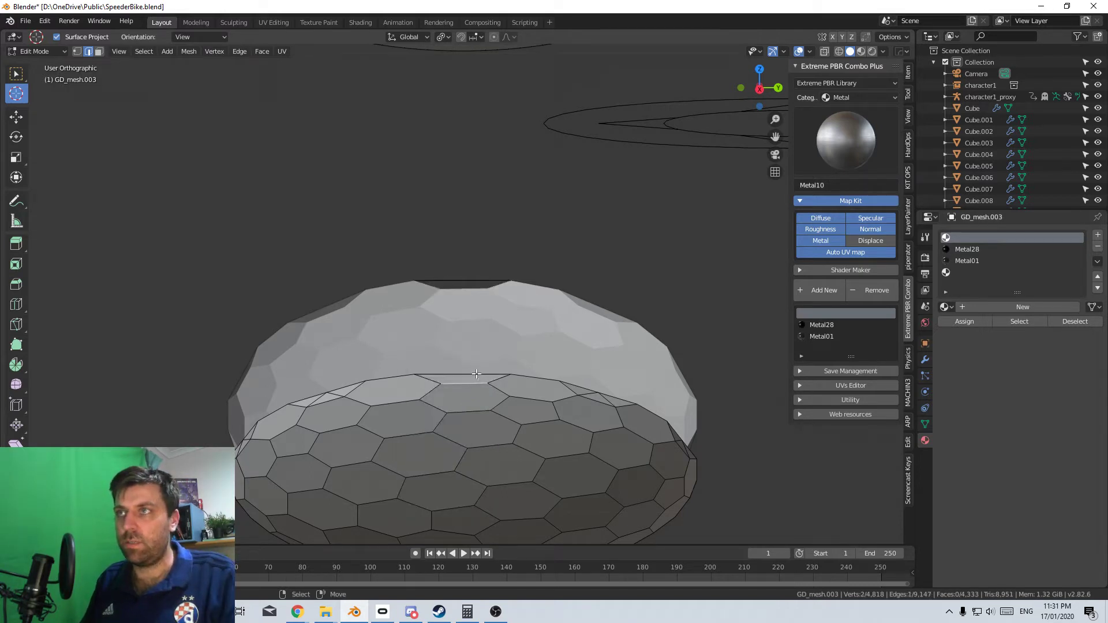
right_click(476, 374, "shift")
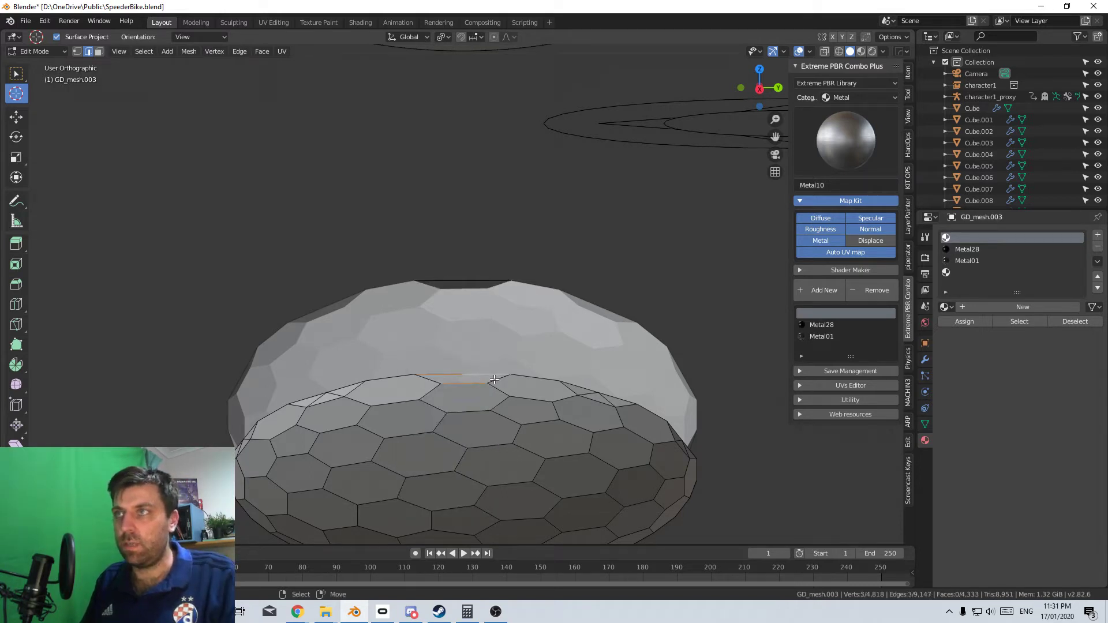
right_click(495, 379, "shift")
right_click(484, 376, "shift")
right_click(407, 376, "shift")
right_click(426, 379, "shift")
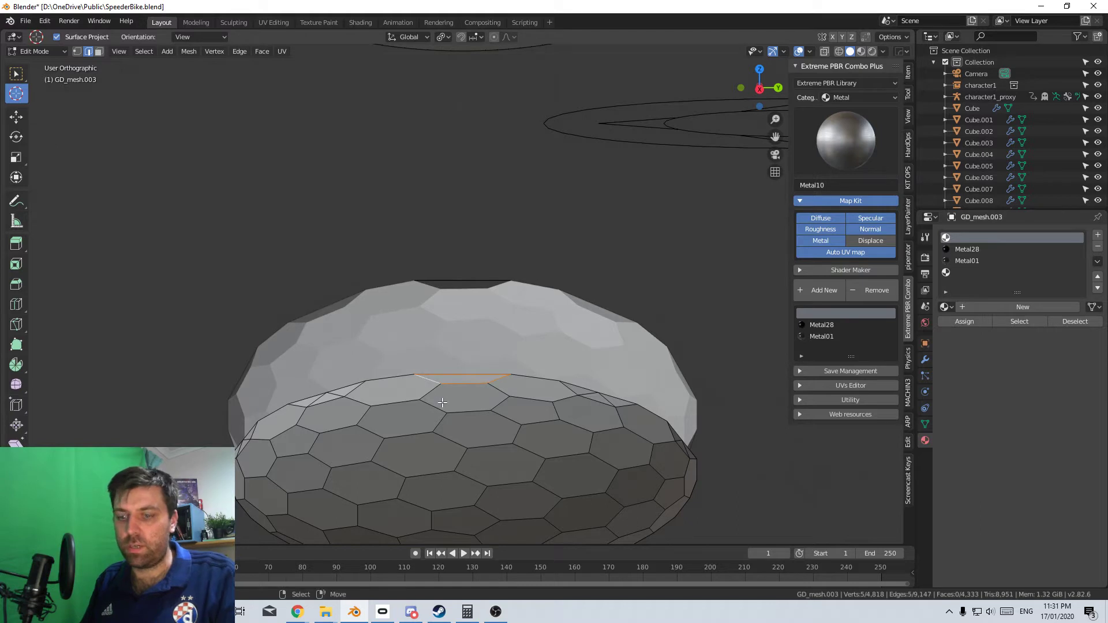
key("f")
Rebuild the next three-triangle strip along the shell's edge as one face, deleting its two inner edges and filling the loop
middle_click_drag(427, 422, 554, 371)
scroll(551, 374, "up", 3)
right_click(495, 399)
right_click(452, 408, "shift")
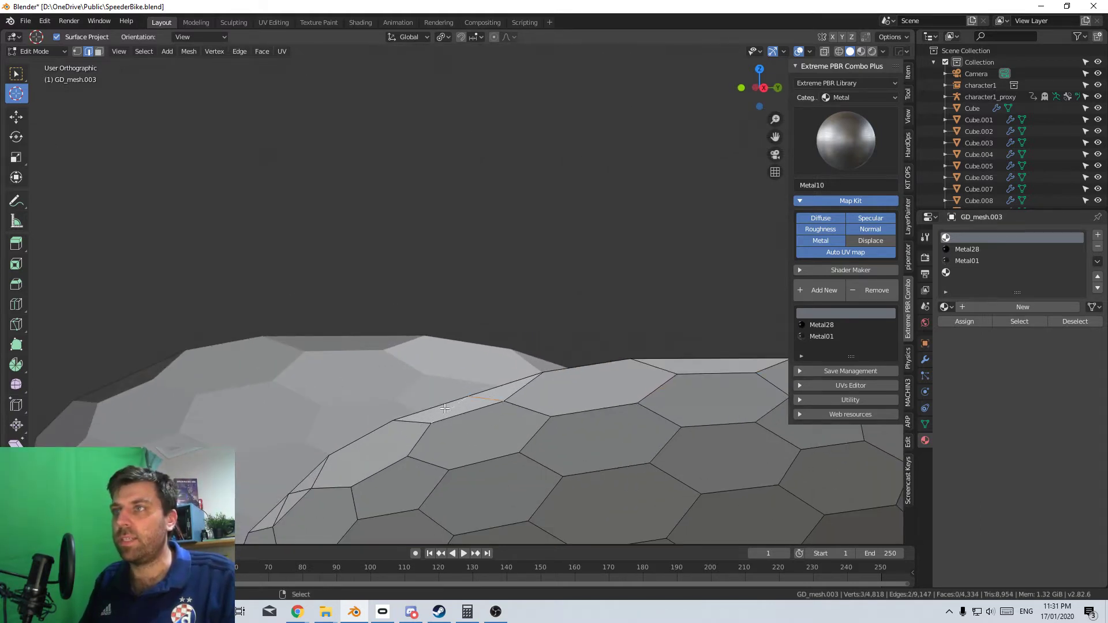
key("x")
left_click(451, 407)
right_click(460, 398, "alt")
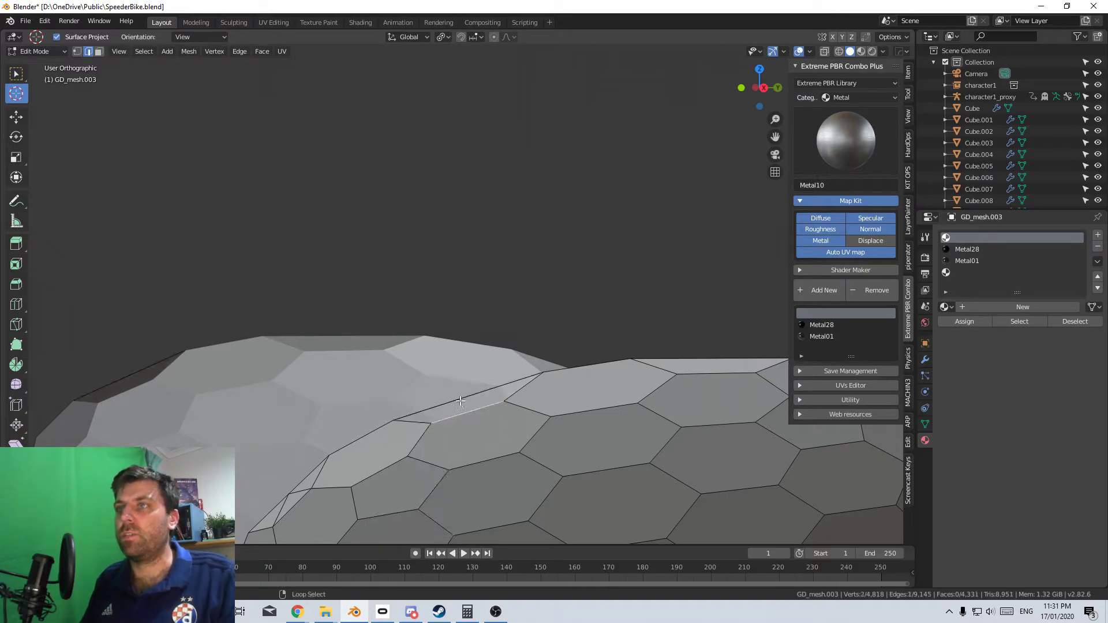
key("f")
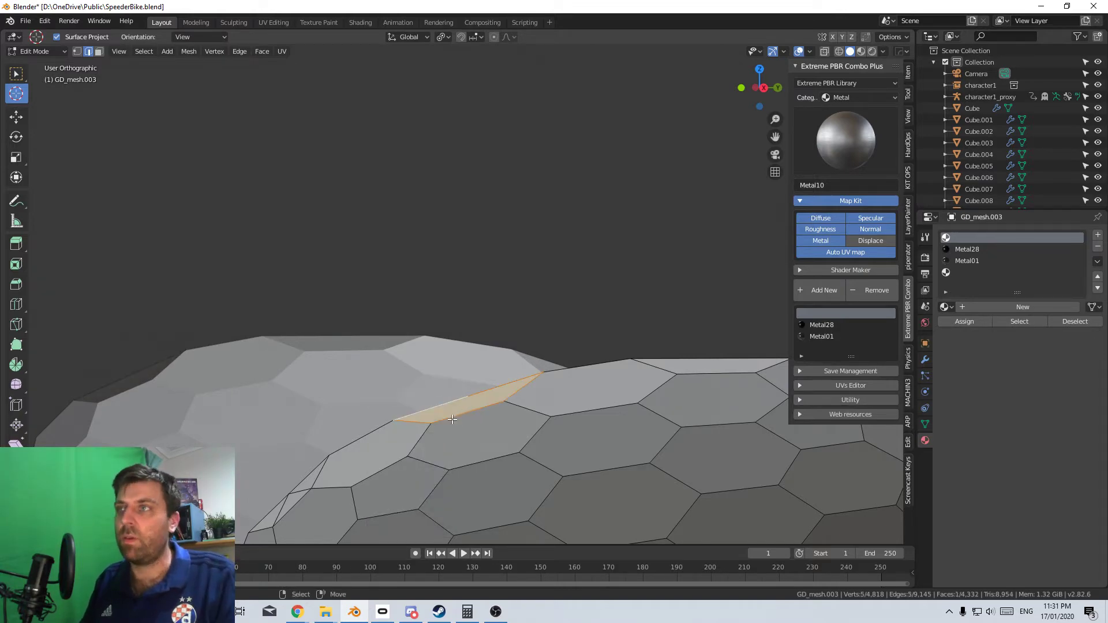
Replace the triangulated edge strip on the shell's other side with one face, deleting its inner edges and filling the boundary
middle_click_drag(460, 397, 426, 445)
right_click(426, 445)
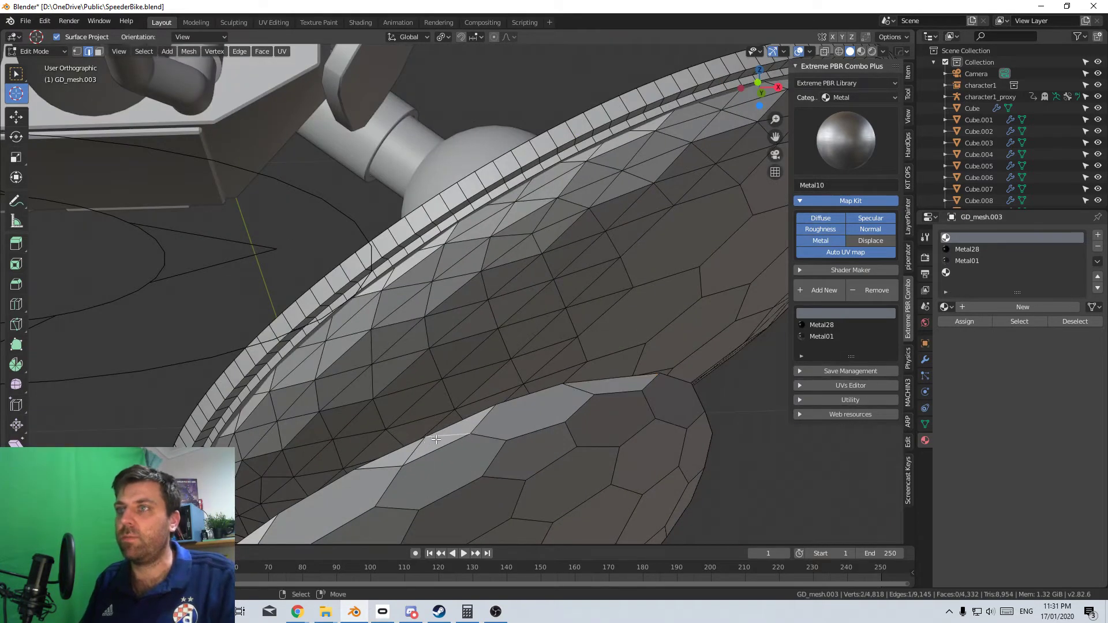
right_click(430, 444, "shift")
key("x")
left_click(430, 444)
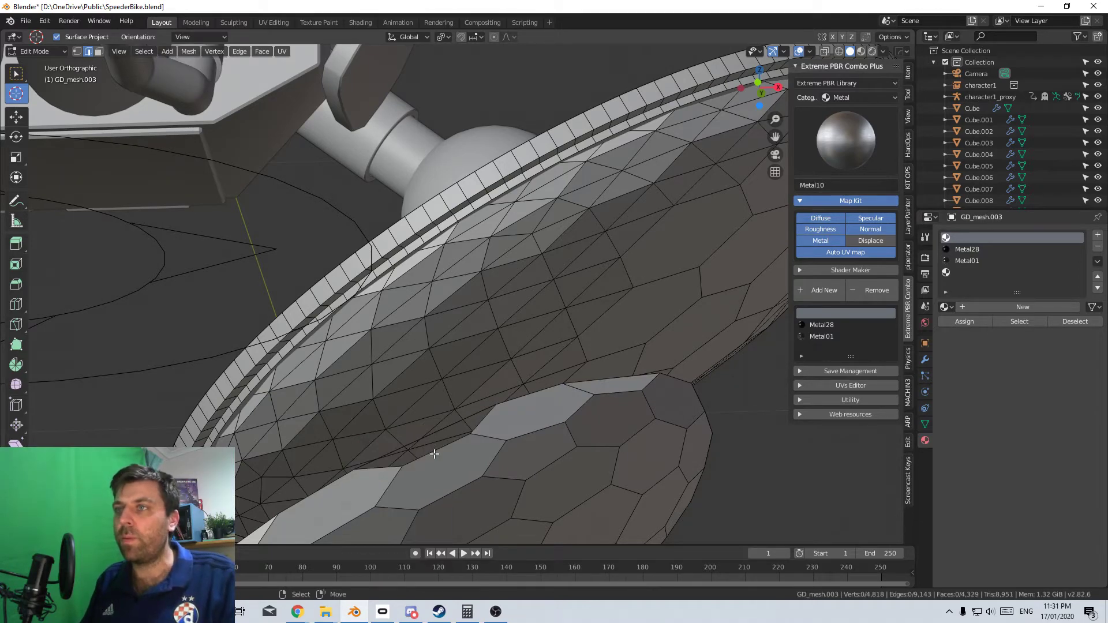
right_click(431, 449)
right_click(426, 434, "alt+shift")
key("ctrl+z")
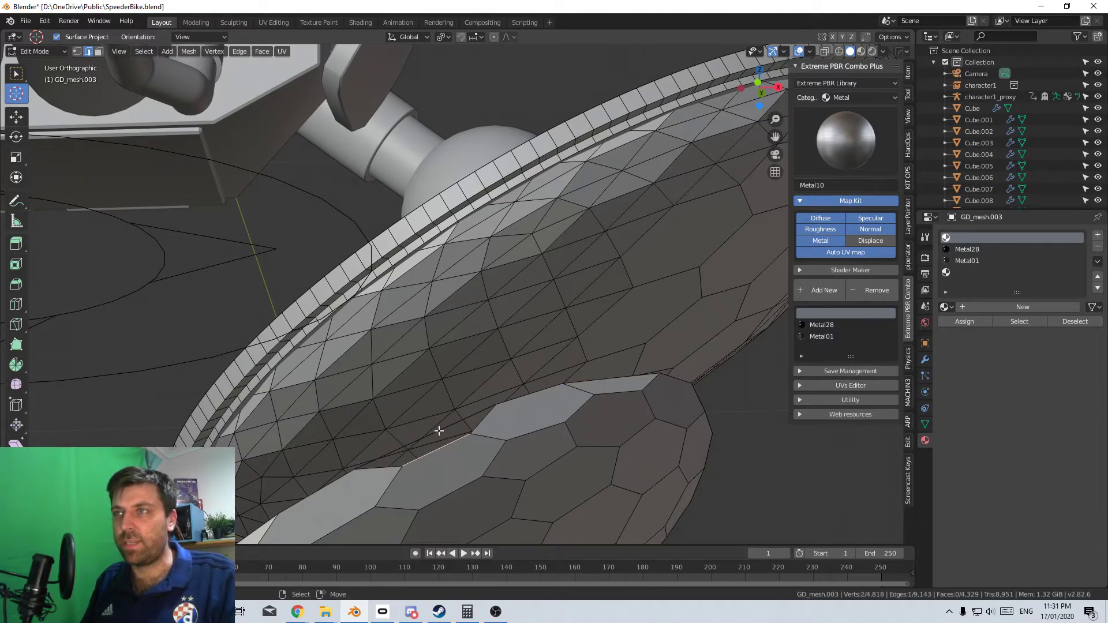
right_click(440, 430, "alt+shift")
key("f")
middle_click_drag(440, 430, 514, 396)
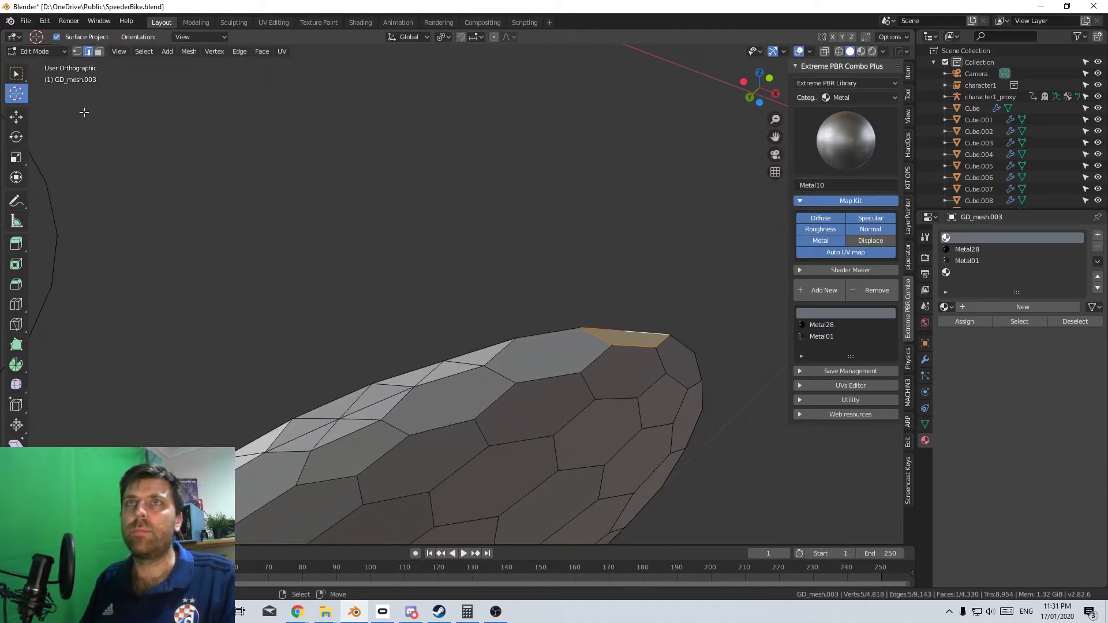
Switch to vertex selection, delete the centre vertex of a remaining triangulated cluster near the shell's edge and fill the hexagonal gap
left_click(78, 51)
right_click(343, 428)
key("x")
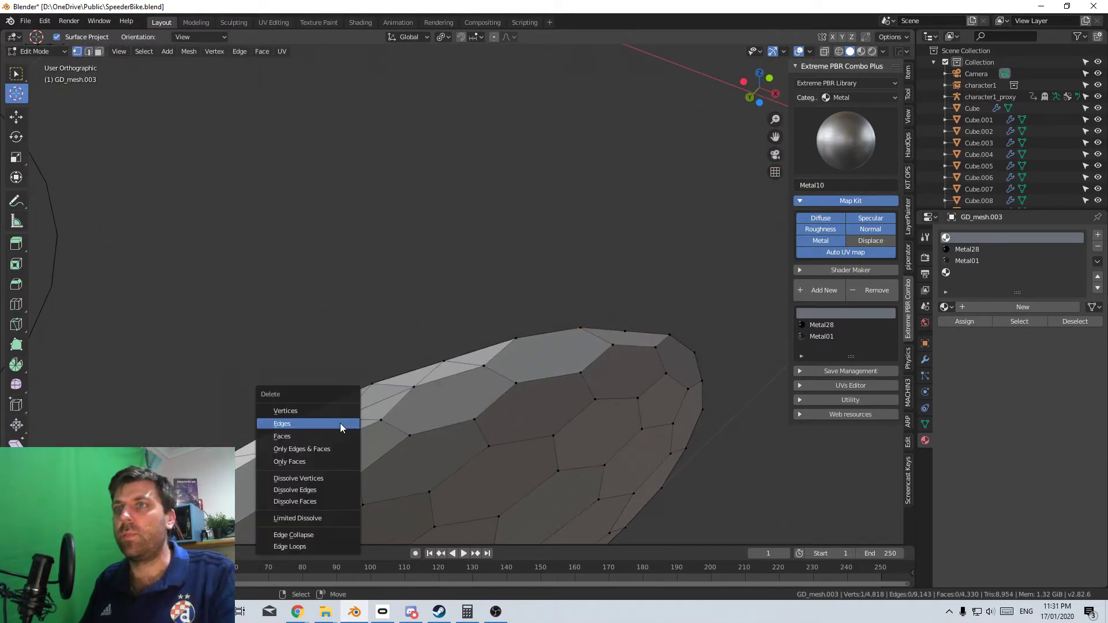
left_click(340, 405)
right_click(342, 433, "alt")
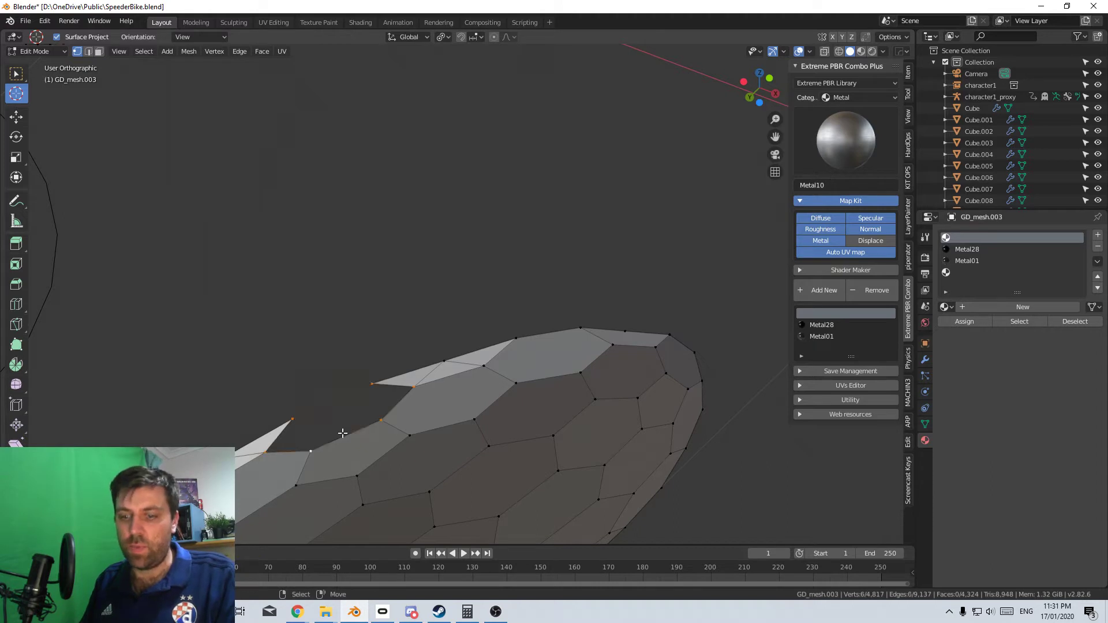
key("f")
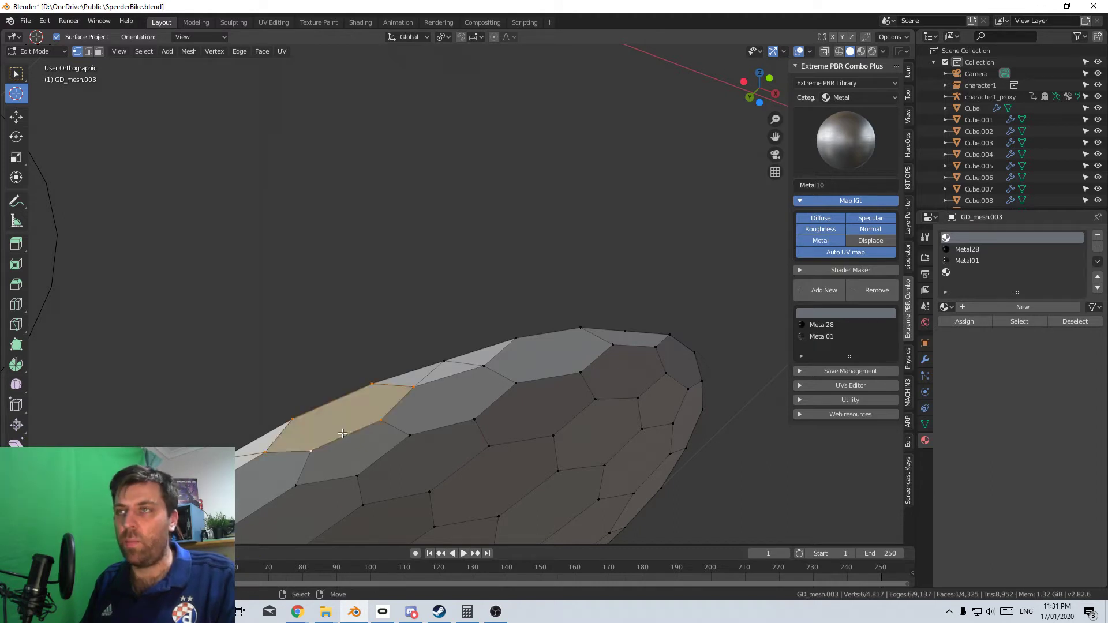
Switch to edge selection and replace the three-triangle strip beside the new hexagon on the shell's edge with one face, deleting its inner edges
key("2")
left_click(460, 365)
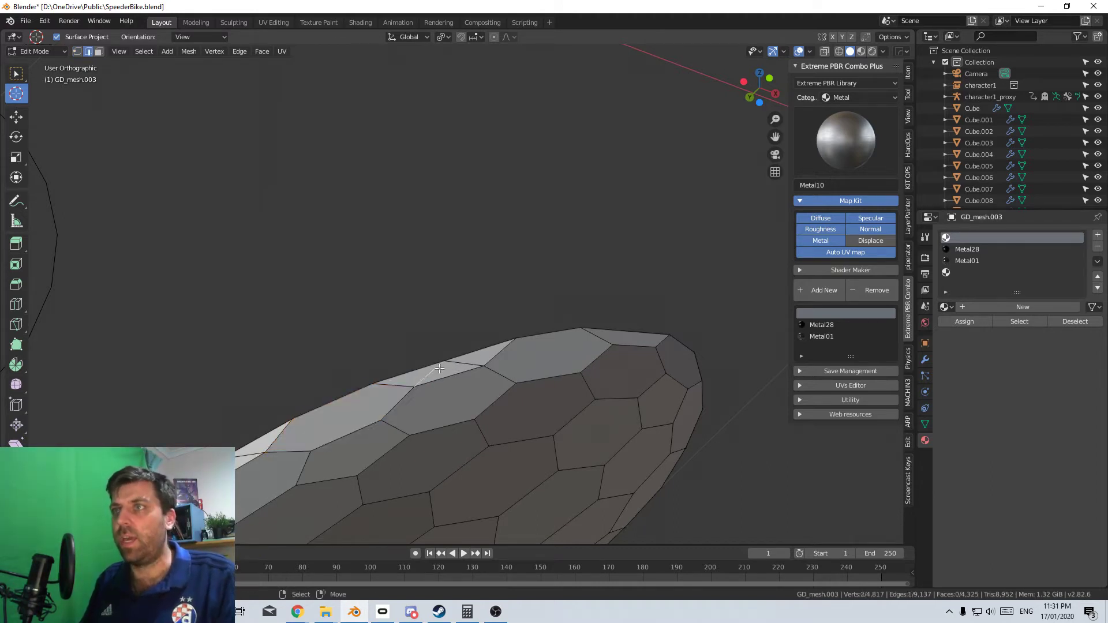
key("x")
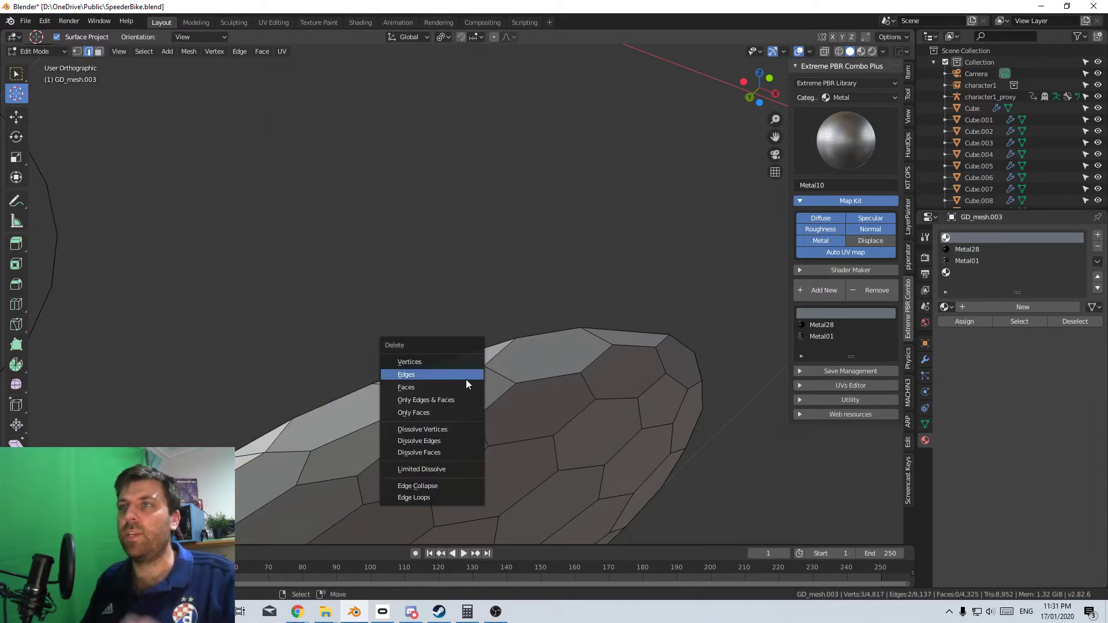
left_click(465, 373)
left_click(441, 366, "alt+shift")
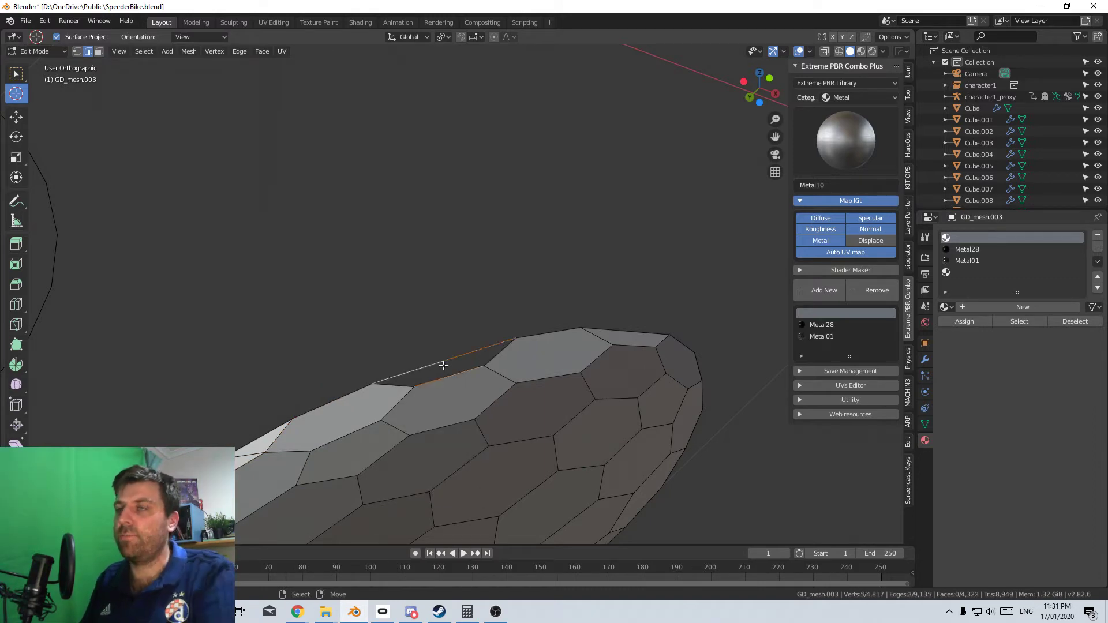
key("f")
Delete the two inner edges of the triangulated strip near the far end of the shell's rim and fill the gap with one face
middle_click_drag(443, 365, 530, 388)
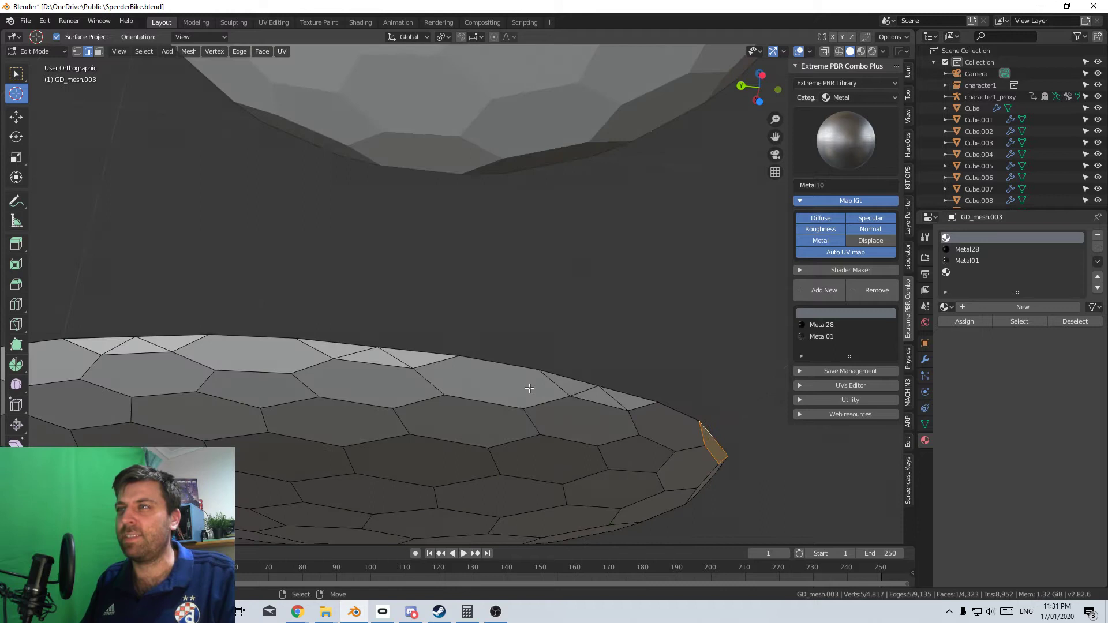
left_click(578, 395)
left_click(614, 403, "shift")
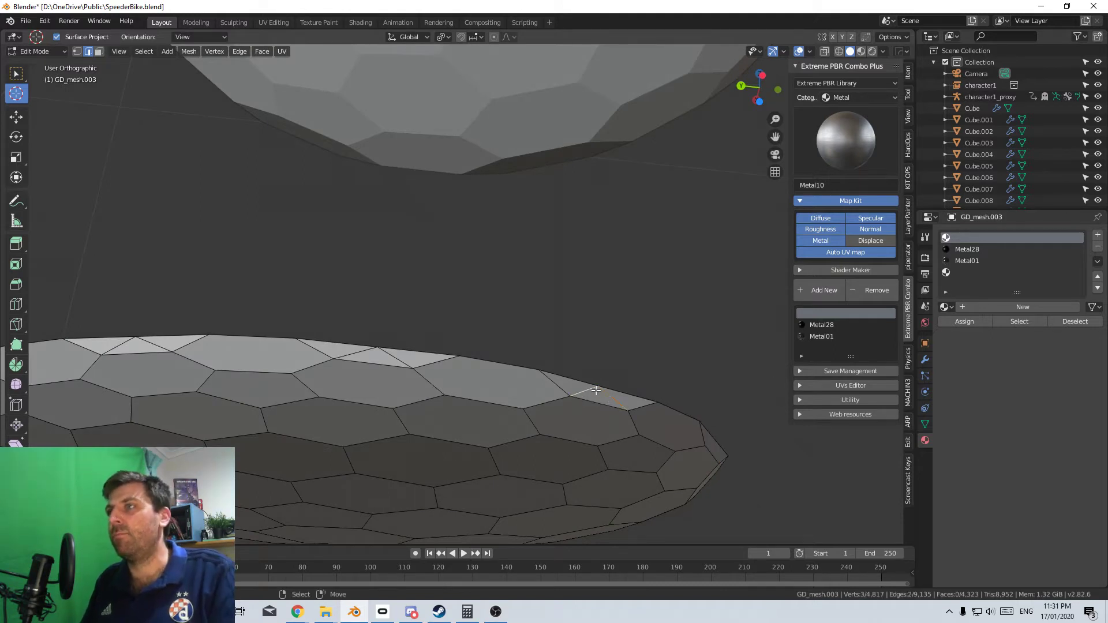
key("x")
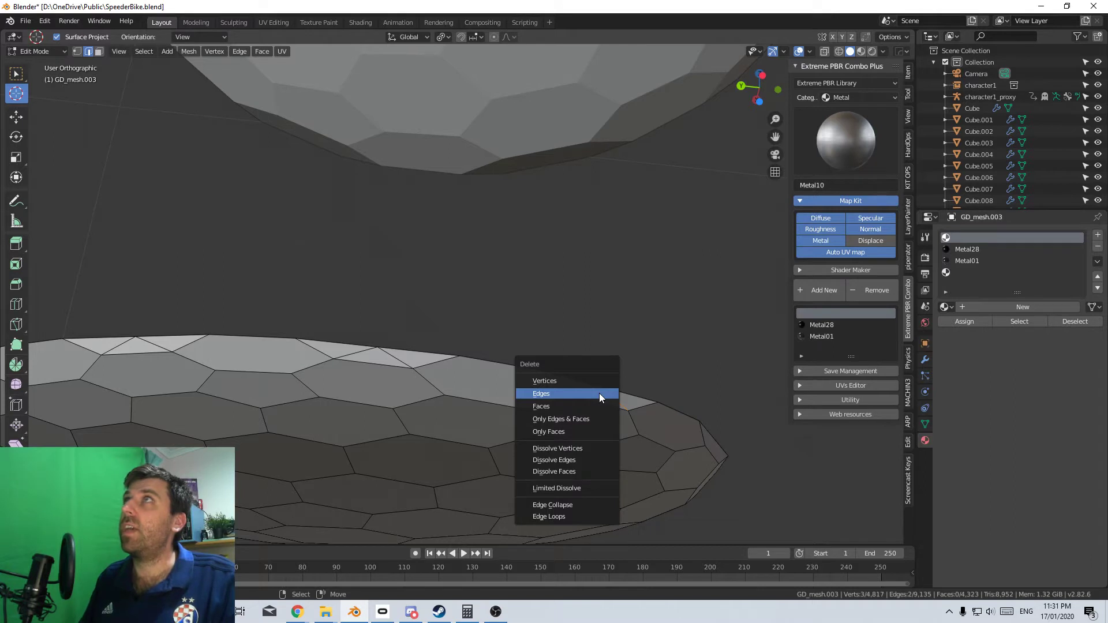
left_click(599, 393)
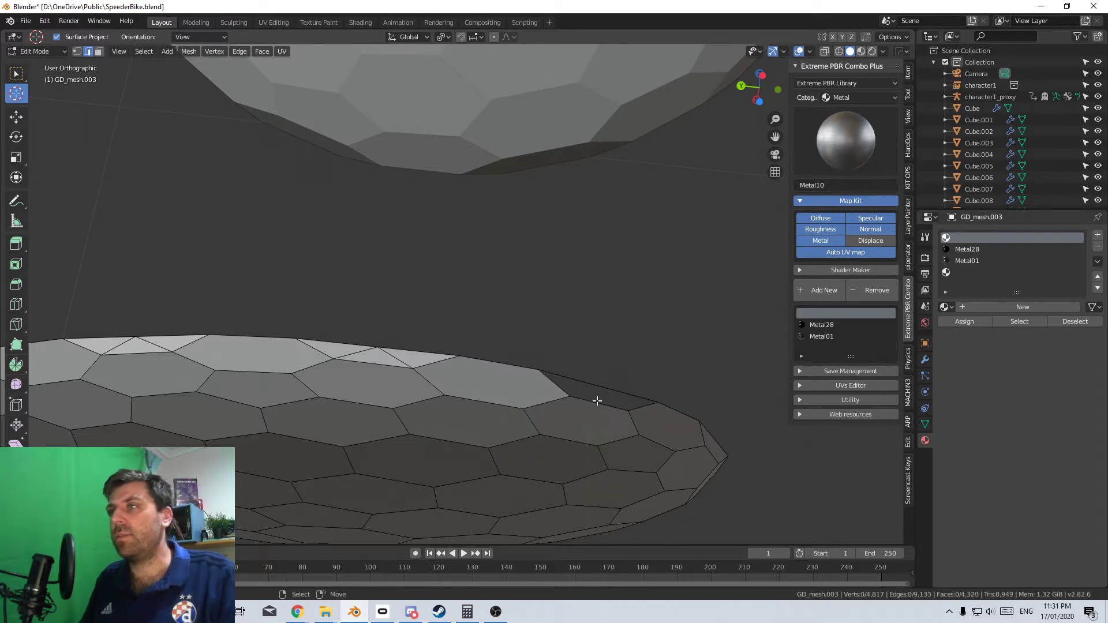
left_click(603, 396)
left_click(610, 383, "shift")
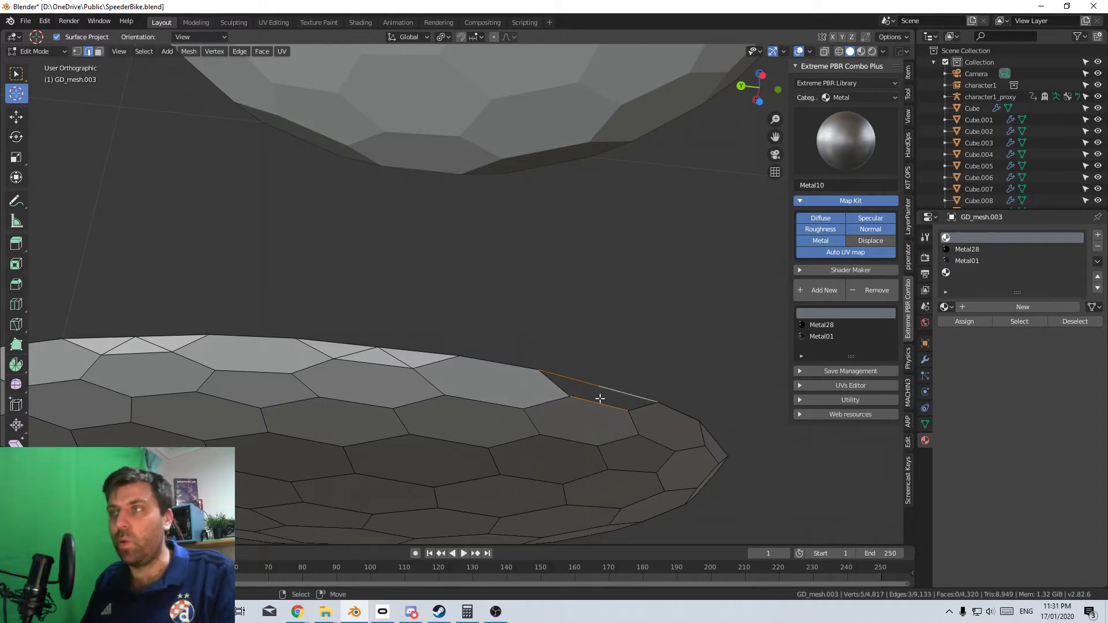
key("f")
Merge the neighbouring three-triangle strip on the same rim into one face by deleting its inner edges and filling the boundary
left_click(358, 357)
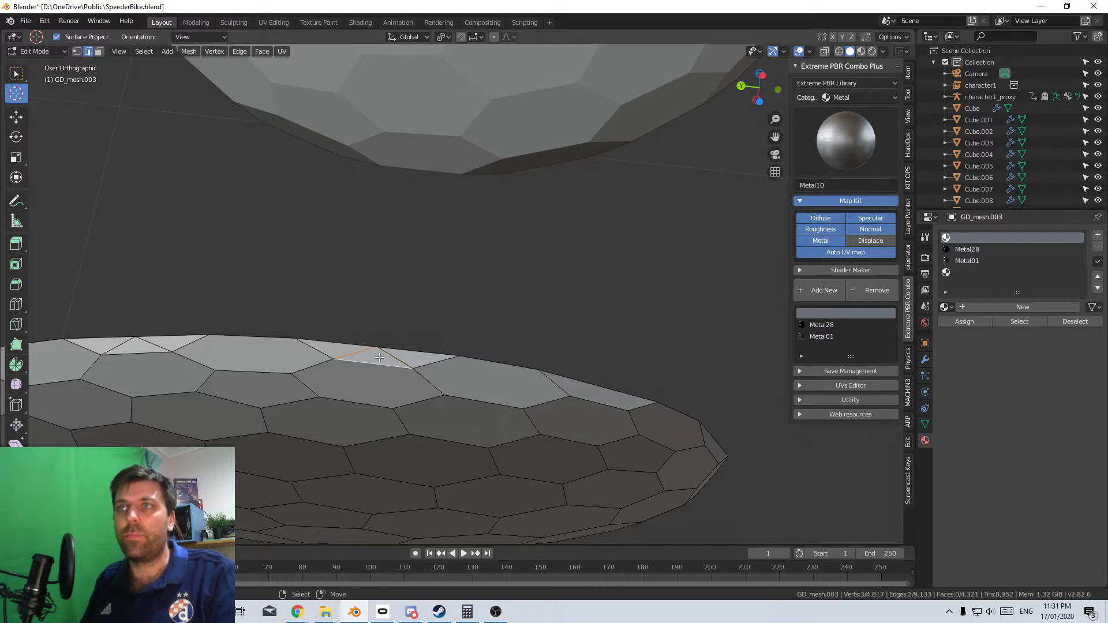
left_click(369, 353, "shift")
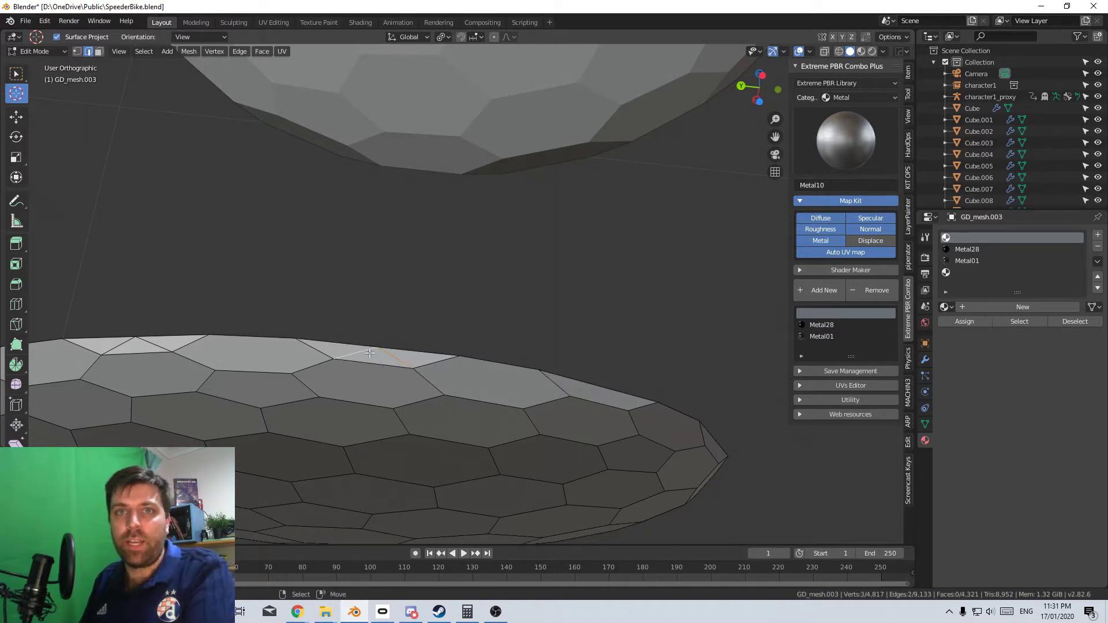
key("x")
left_click(369, 354)
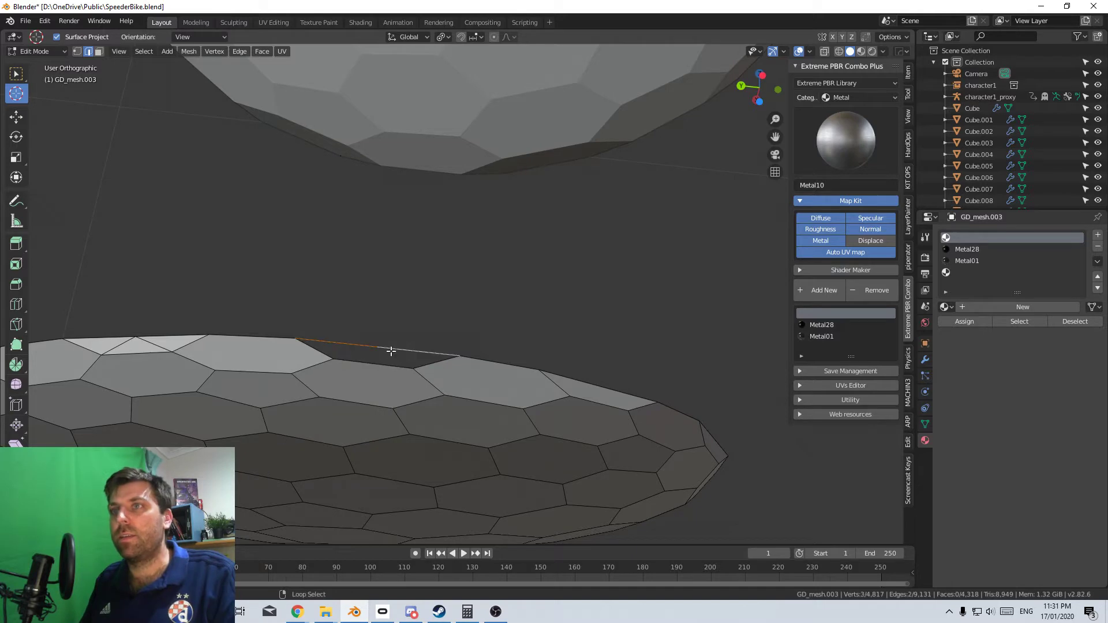
left_click(398, 359, "shift")
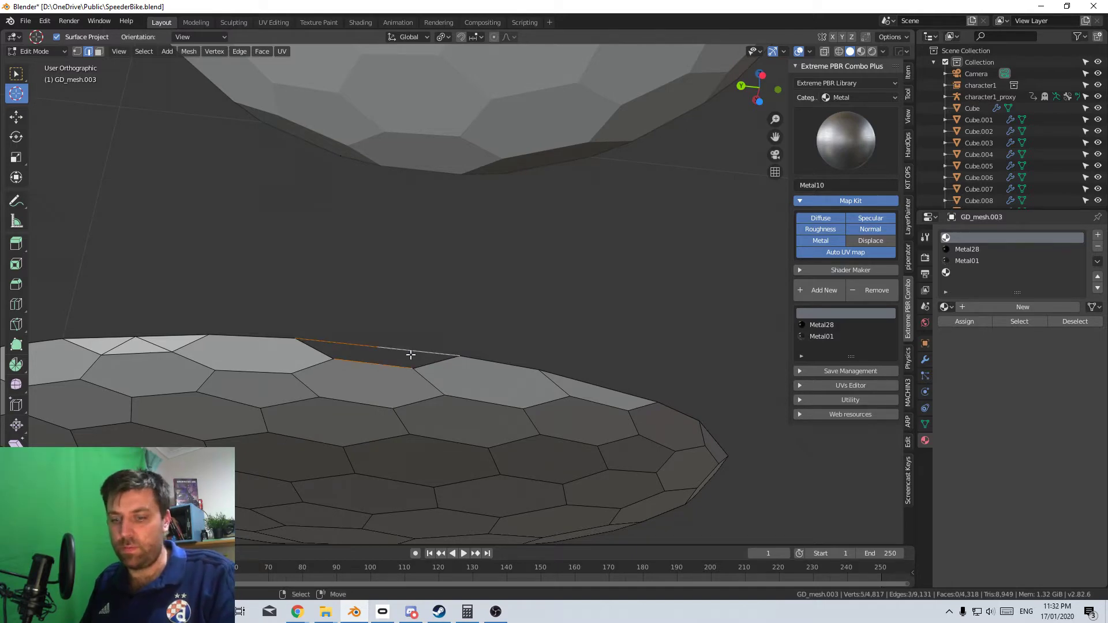
key("f")
Rebuild a triangulated strip on the next stretch of the shell's rim as one face, deleting its two inner edges and filling the loop
middle_click_drag(410, 354, 577, 415)
left_click(603, 437)
left_click(639, 453, "shift")
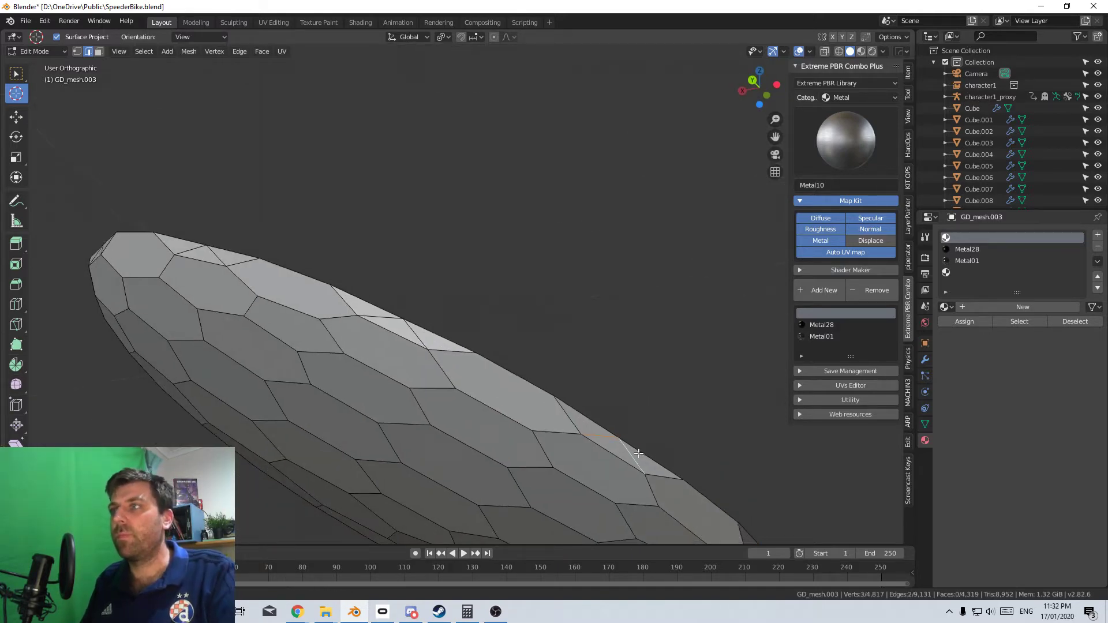
middle_click_drag(639, 454, 594, 446)
key("x")
left_click(594, 446)
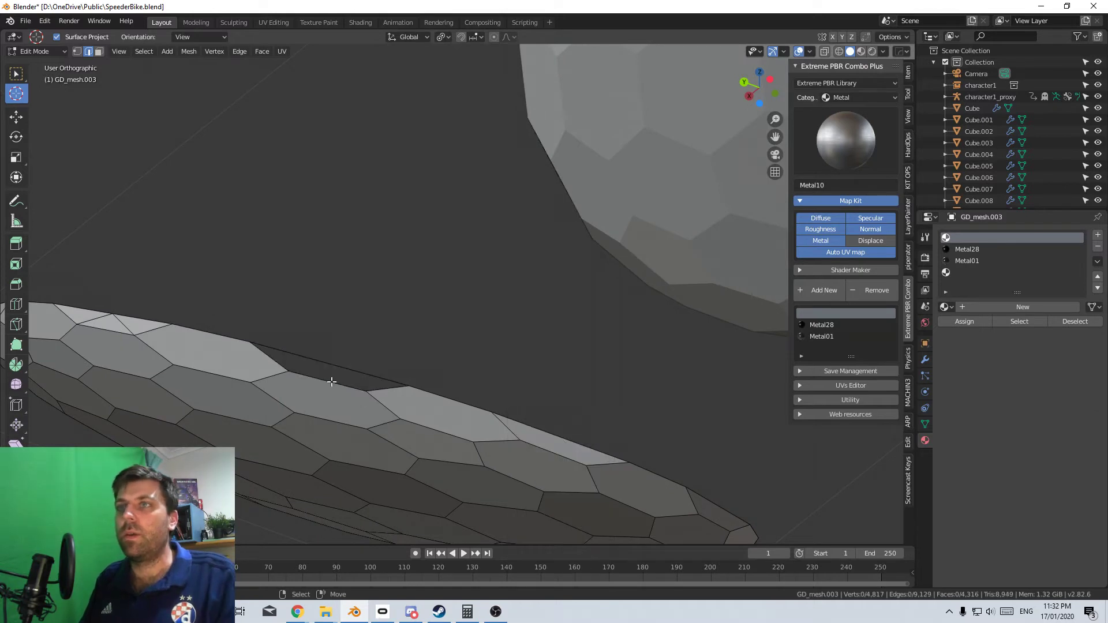
left_click(331, 382, "alt")
key("f")
Remove the two inner edges of the adjacent three-triangle rim strip and fill its boundary loop with a single face
middle_click_drag(346, 371, 393, 414)
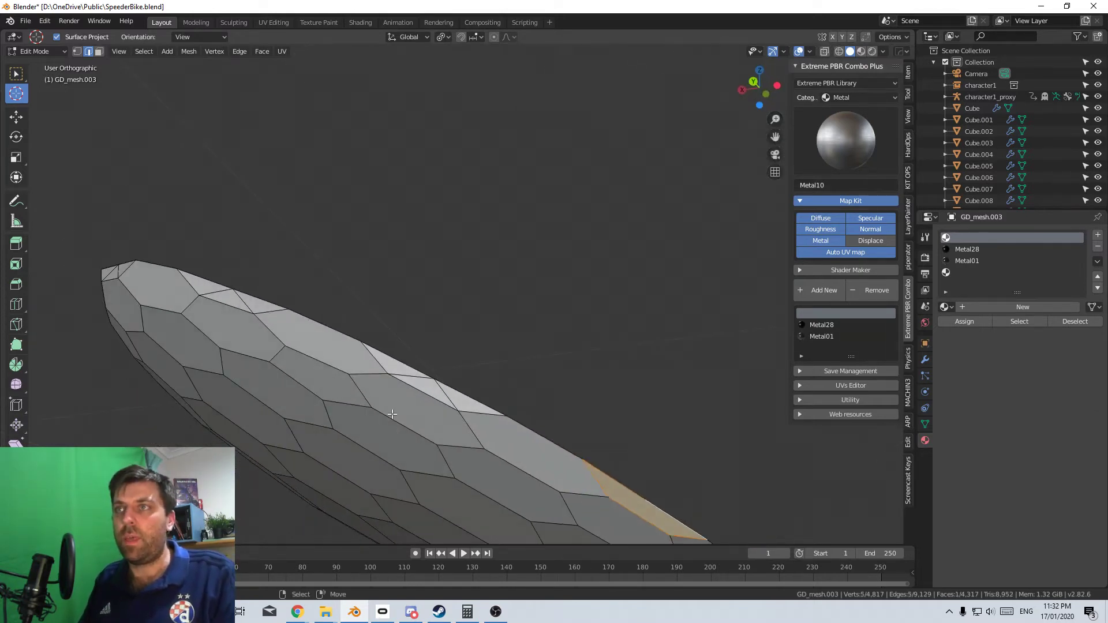
left_click(416, 383)
left_click(440, 390, "shift")
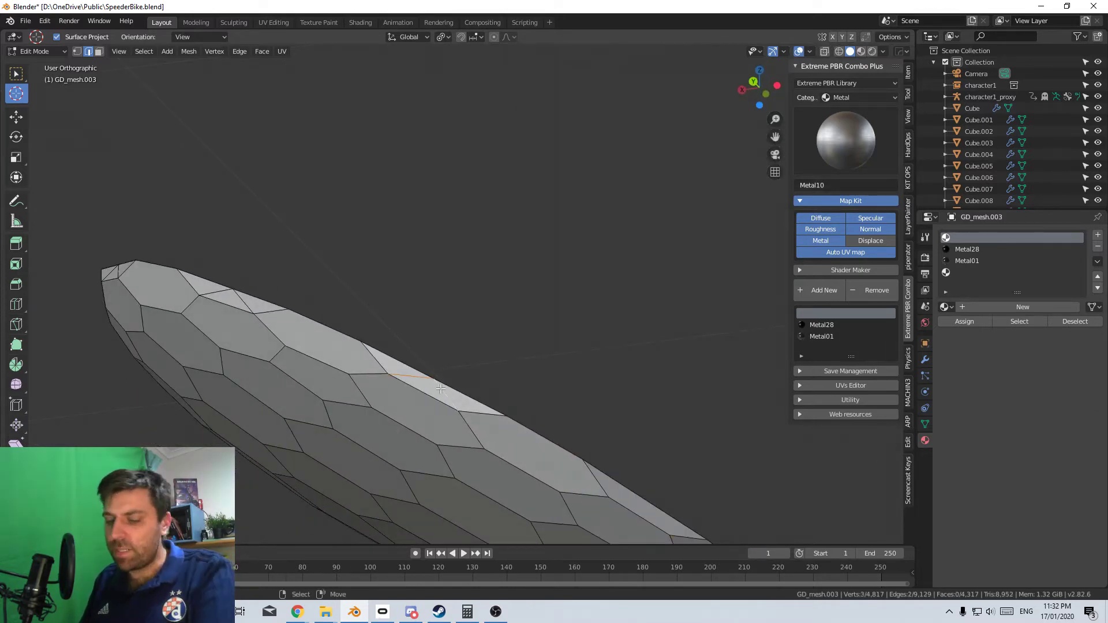
key("x")
left_click(440, 391)
left_click(434, 394, "alt")
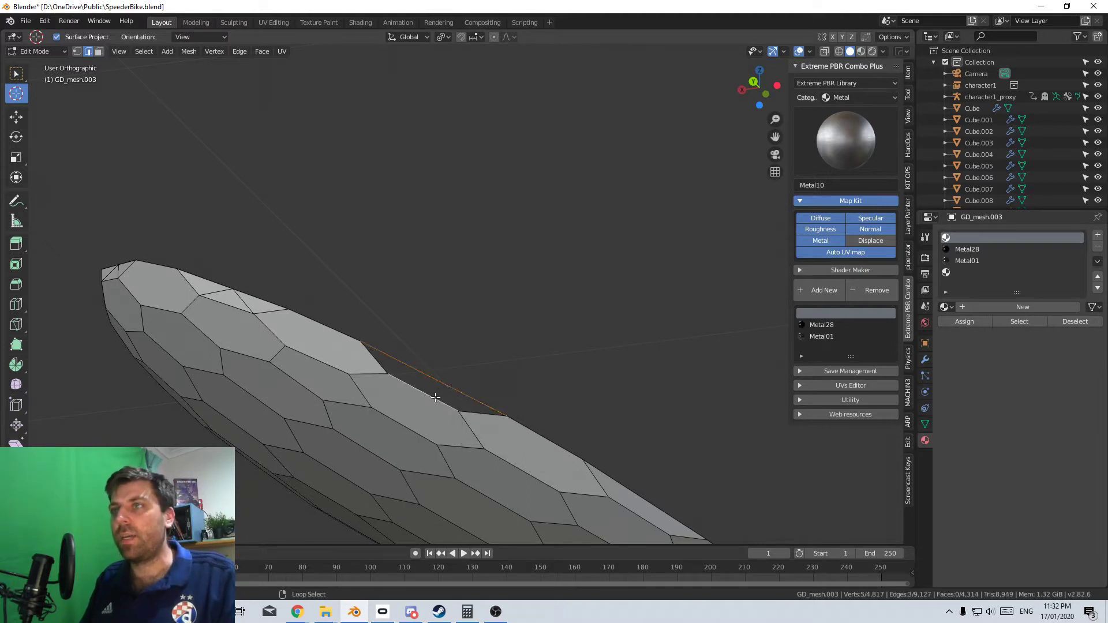
key("f")
Replace the following triangulated strip along the shell's rim with one face, deleting its inner edges and filling the opening
middle_click_drag(416, 399, 439, 421)
left_click(423, 427)
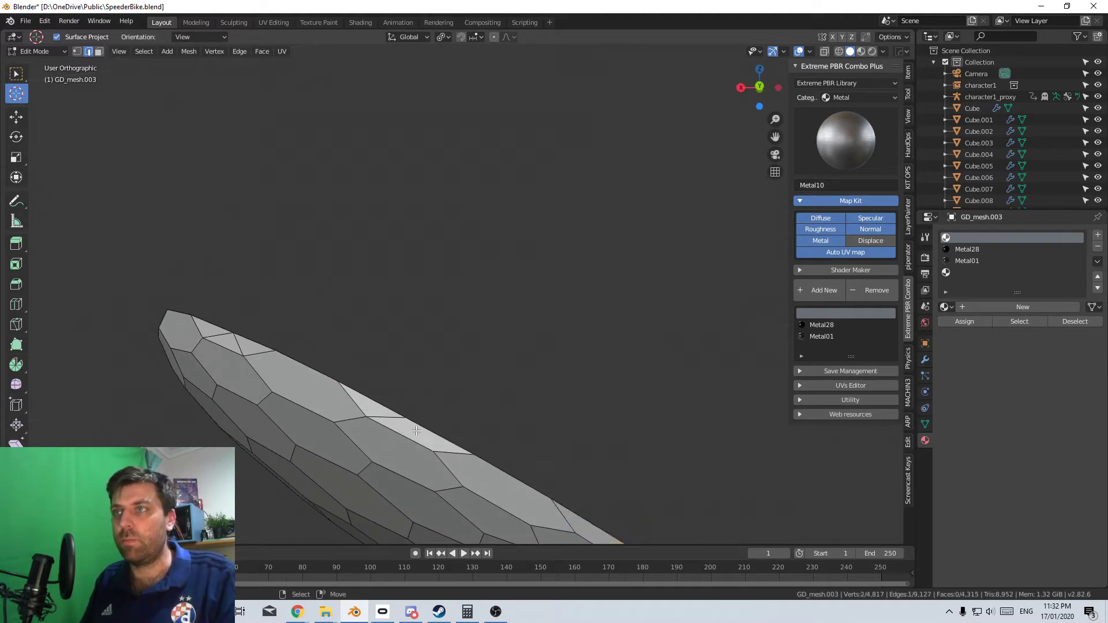
left_click(380, 413, "shift")
key("x")
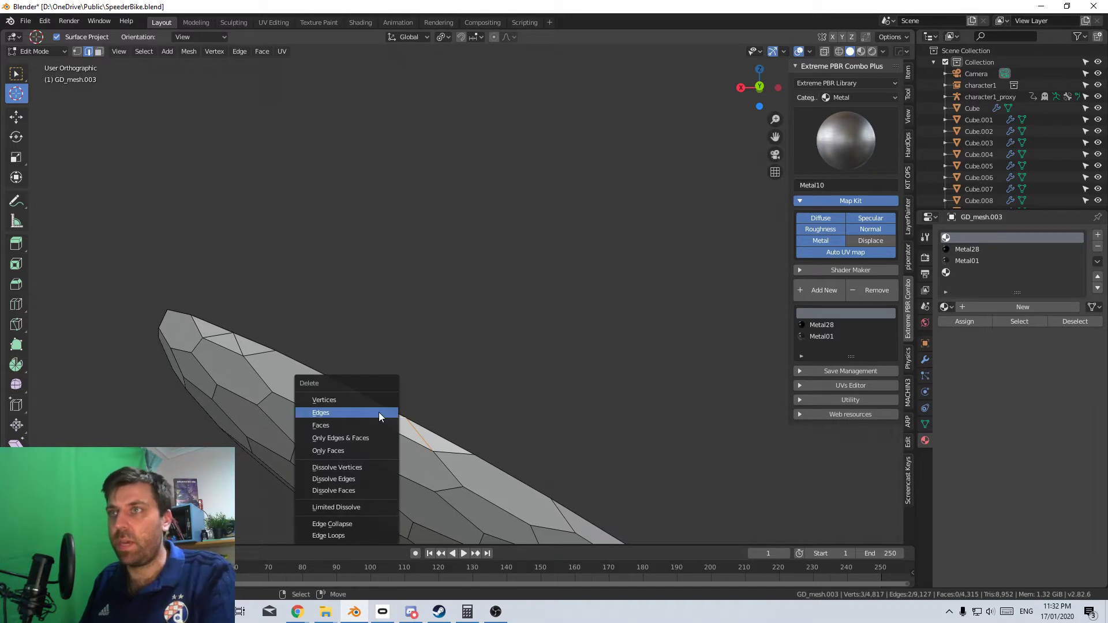
left_click(378, 412)
left_click(439, 427, "alt")
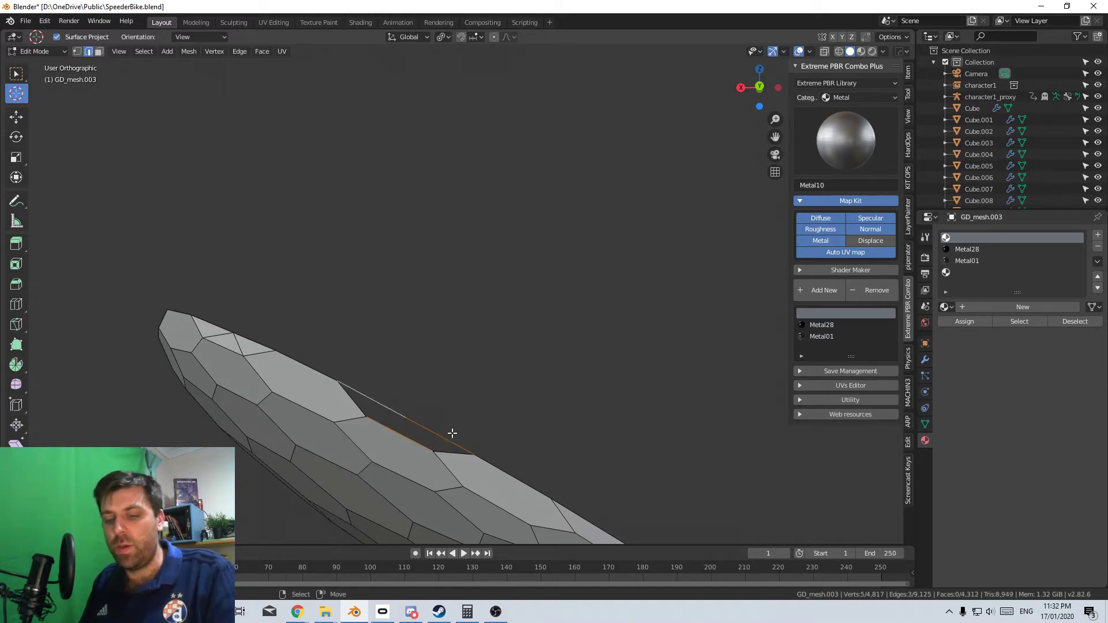
key("f")
Delete the two inner edges of the last remaining triangulated rim strip and fill its boundary with one face
middle_click_drag(452, 433, 404, 422)
left_click(383, 424)
left_click(347, 408, "shift")
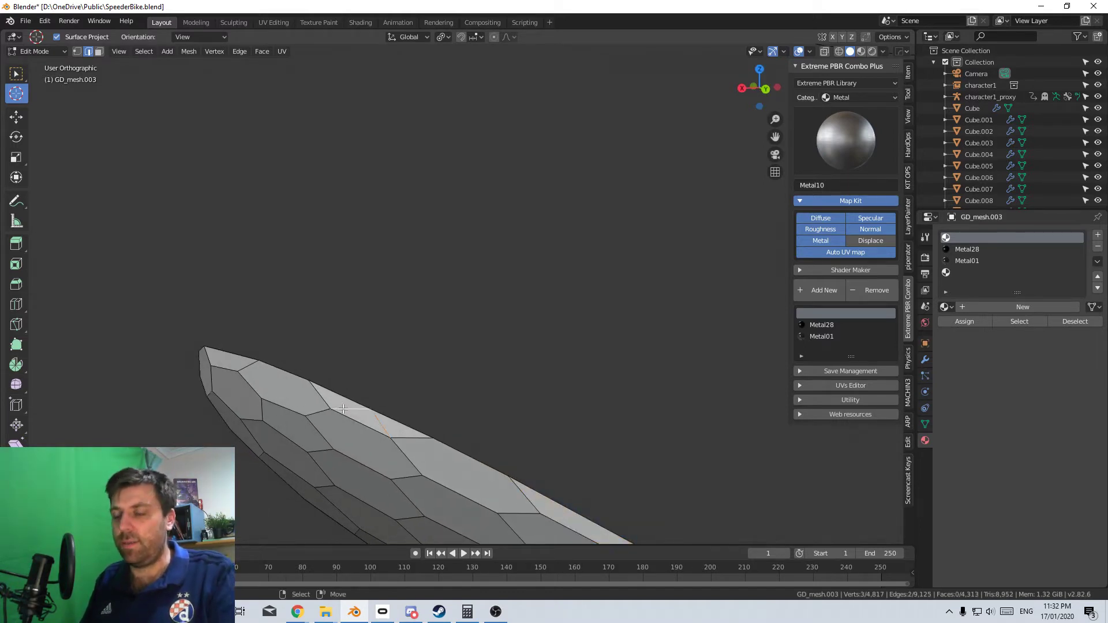
key("x")
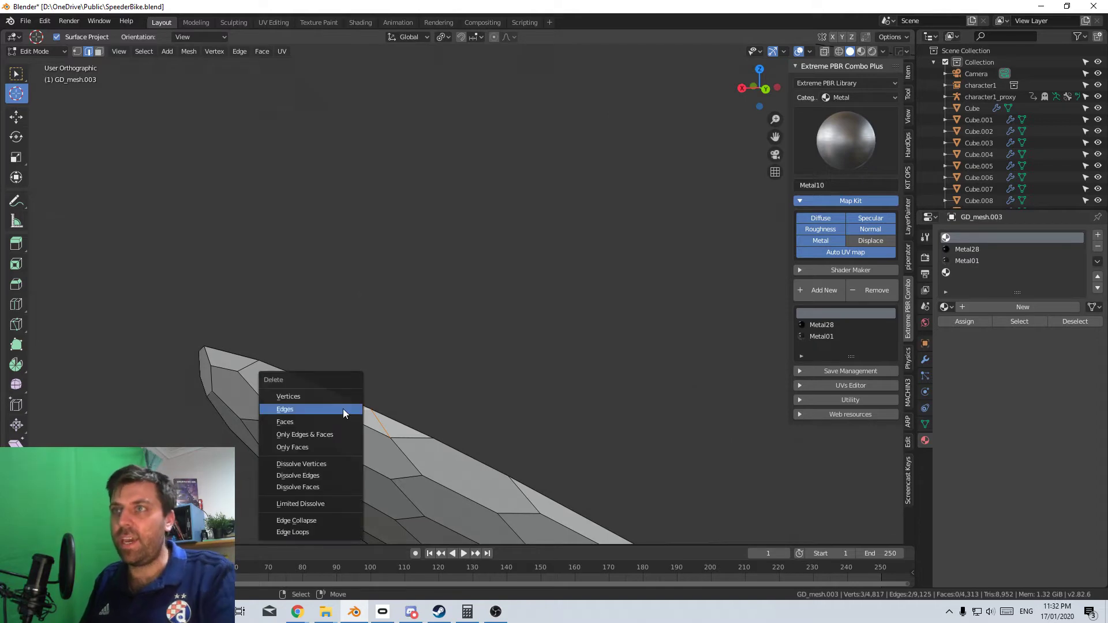
left_click(345, 411)
left_click(385, 422, "alt")
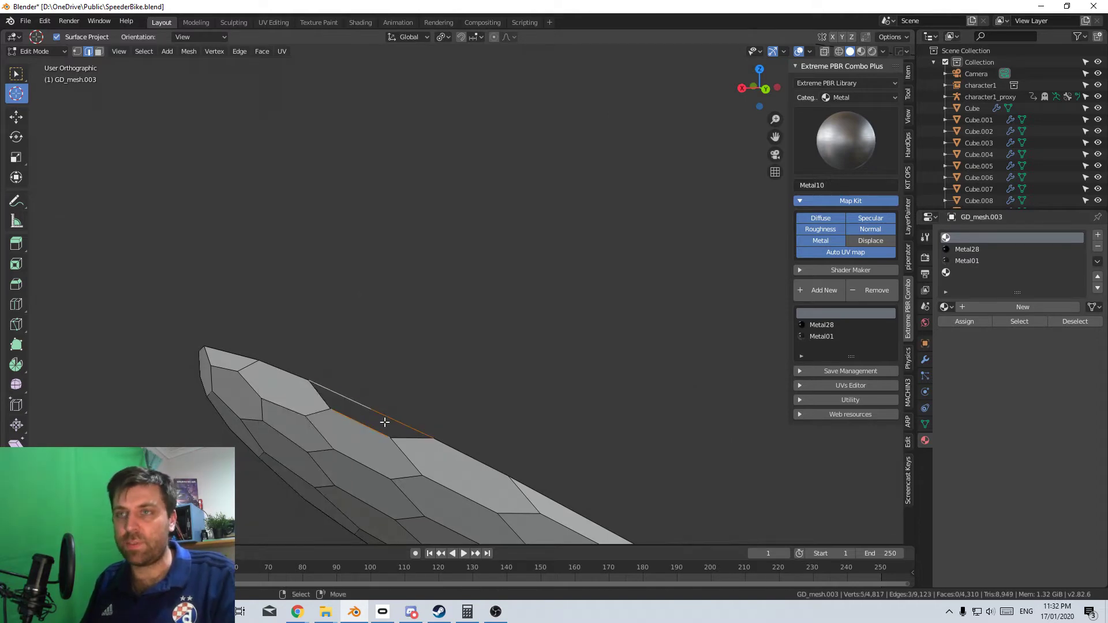
key("f")
Select the linked hexagonal shell, duplicate it in place and separate the duplicate into its own object
middle_click_drag(385, 423, 521, 383)
scroll(524, 431, "down", 3)
key("a")
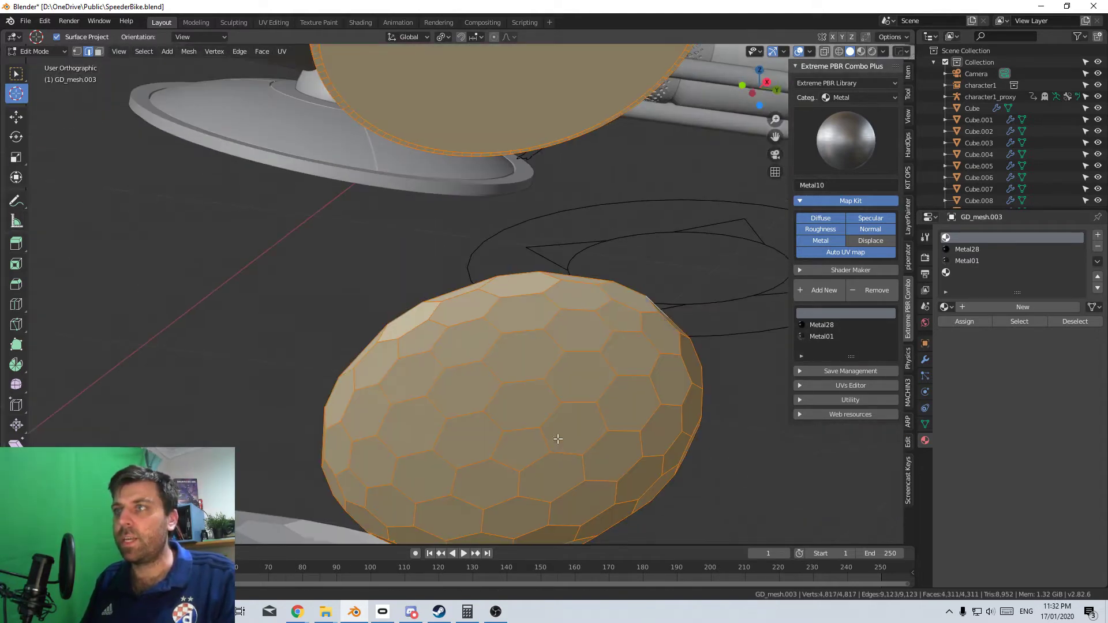
middle_click_drag(557, 438, 525, 414)
key("Tab")
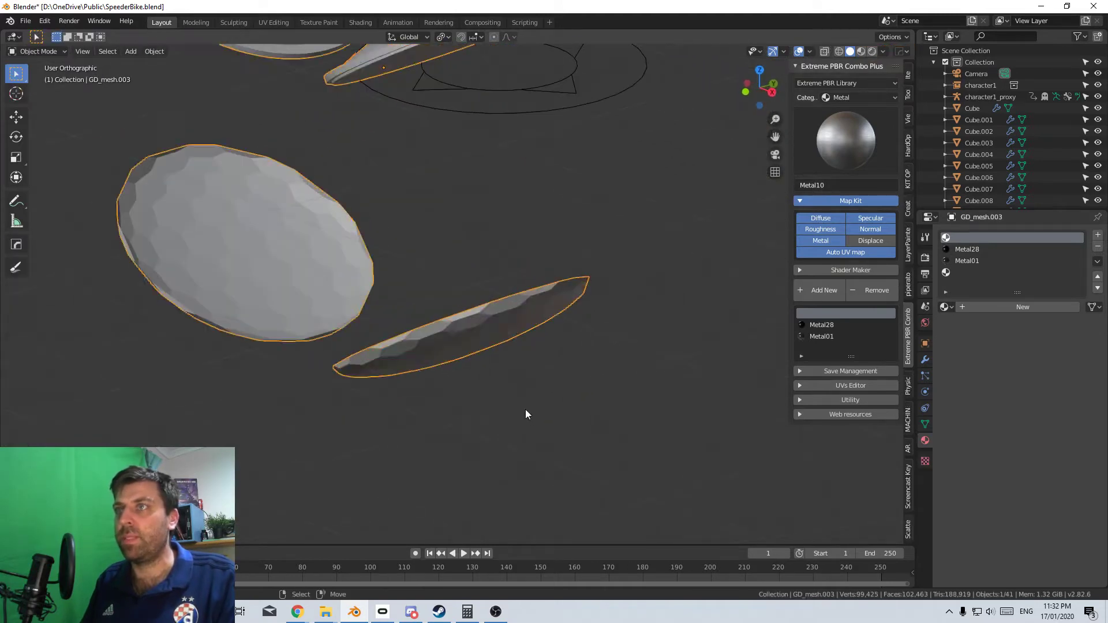
scroll(525, 411, "down", 4)
key("Tab")
key("alt+a")
key("l")
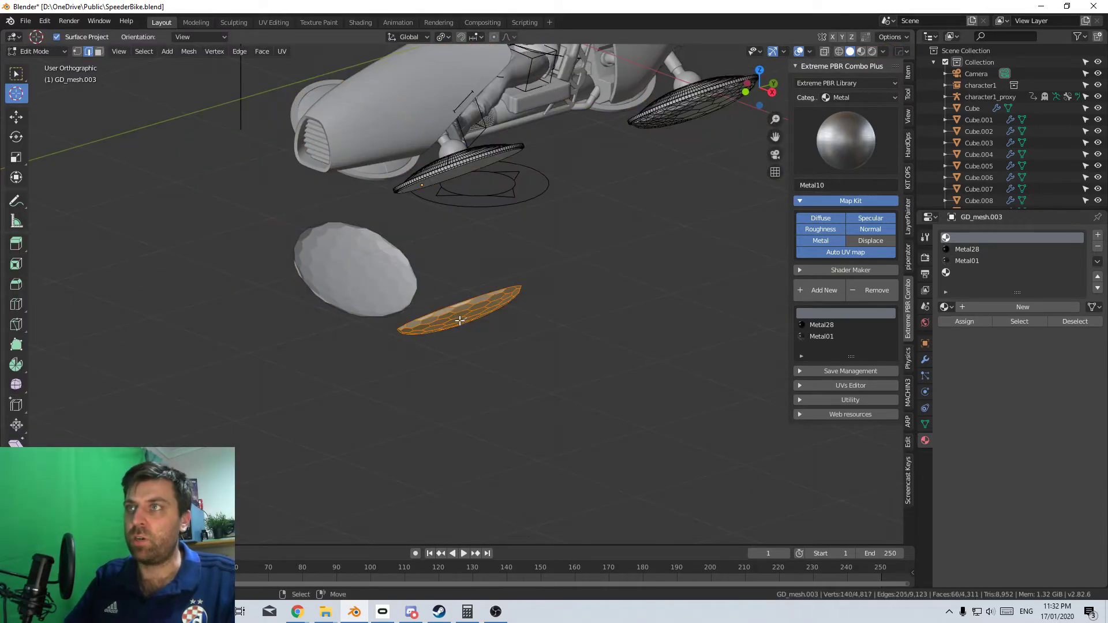
key("shift+d")
right_click(469, 329)
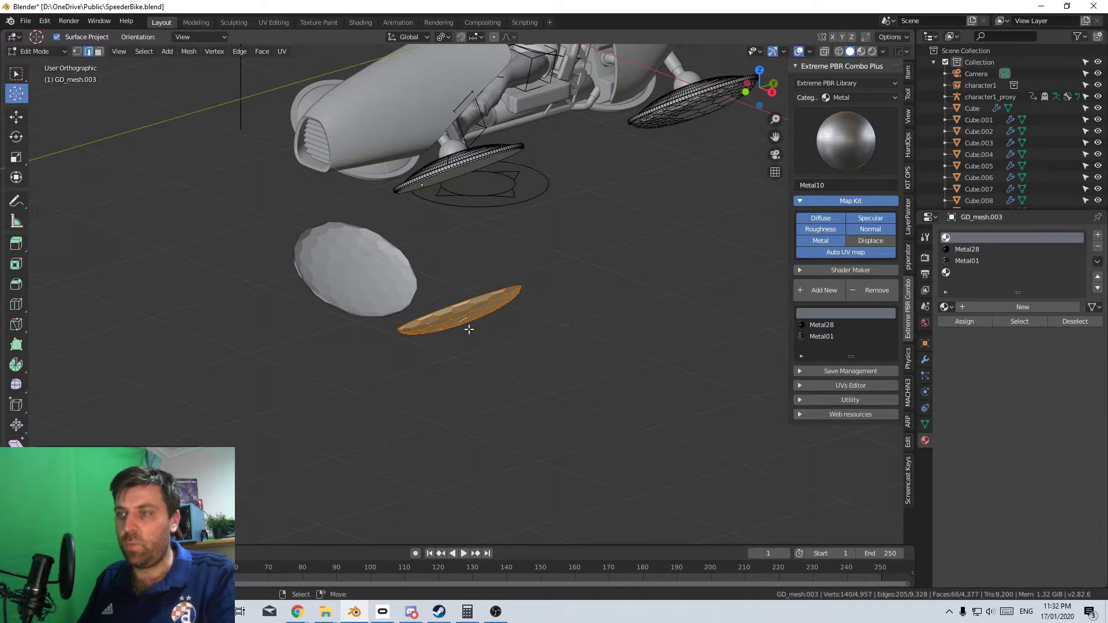
key("ctrl+z")
key("ctrl+z")
scroll(469, 330, "up", 2)
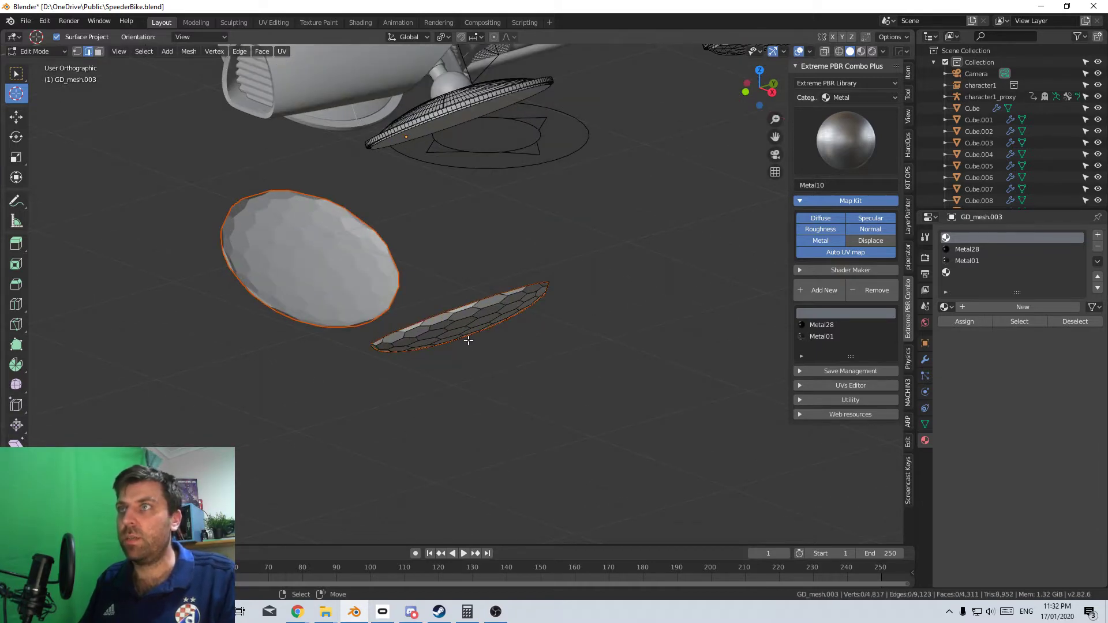
Select the original linked hexagonal shell in the disc's mesh and move it 1 m along the global Z axis
key("Tab")
key("Tab")
key("a")
key("Tab")
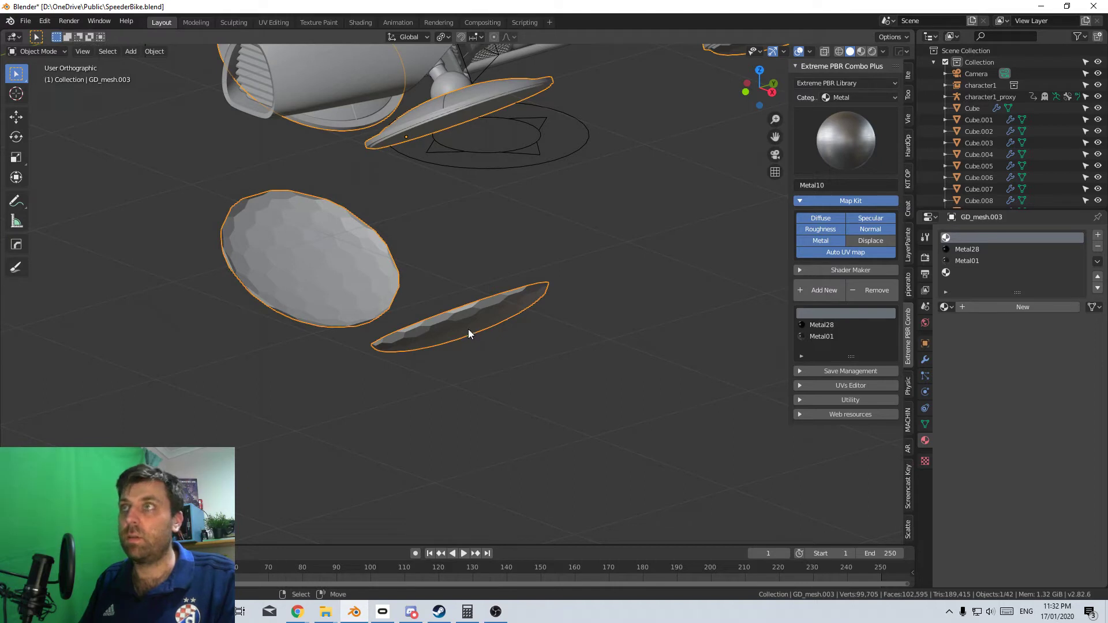
key("Tab")
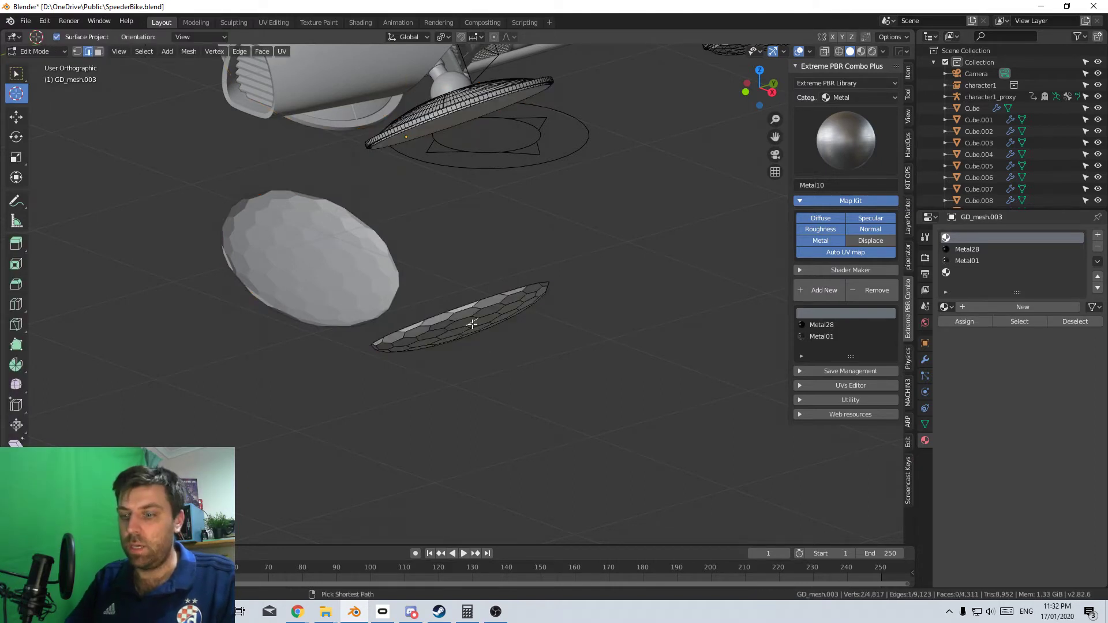
key("l")
key("g")
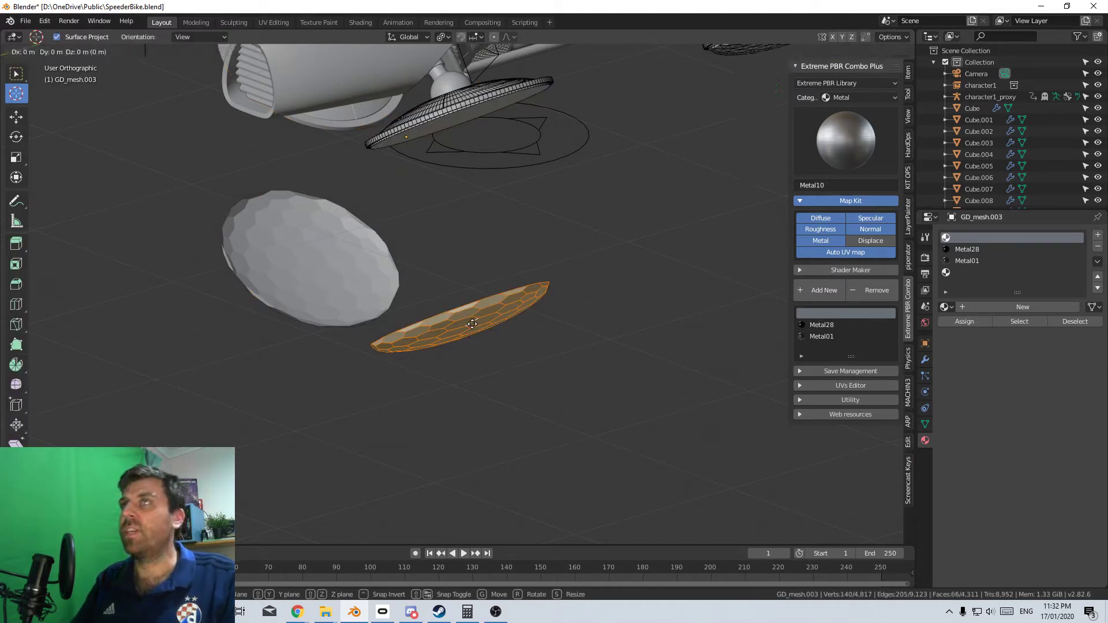
type("z")
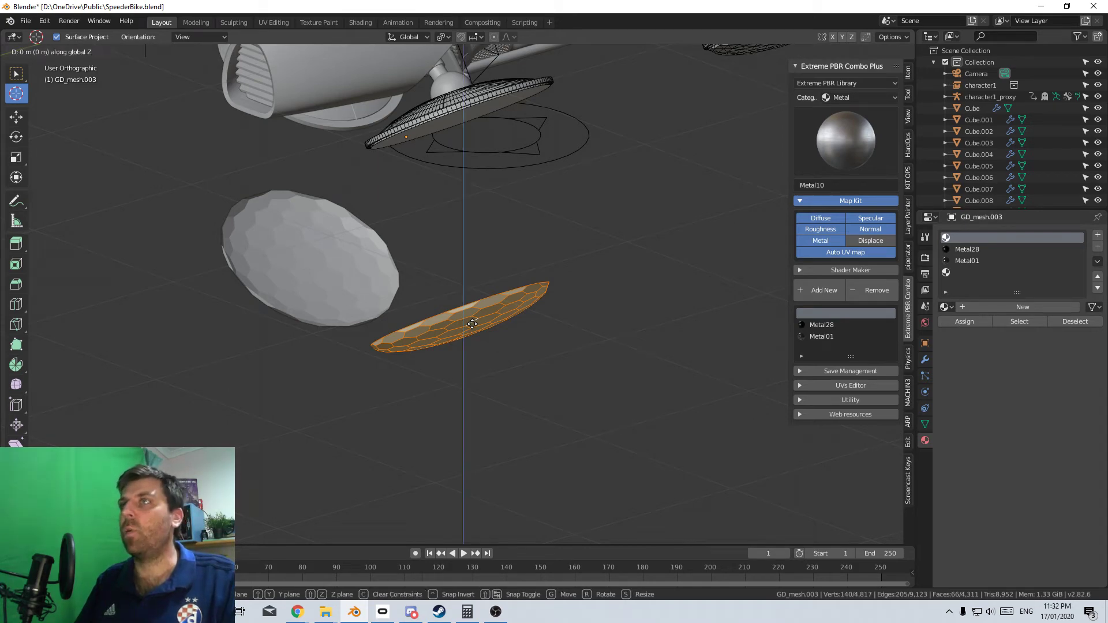
type("1")
key("Return")
Hide the separated shell copy below the bike and reopen the hover disc mesh in Edit Mode
key("Tab")
right_click(473, 325)
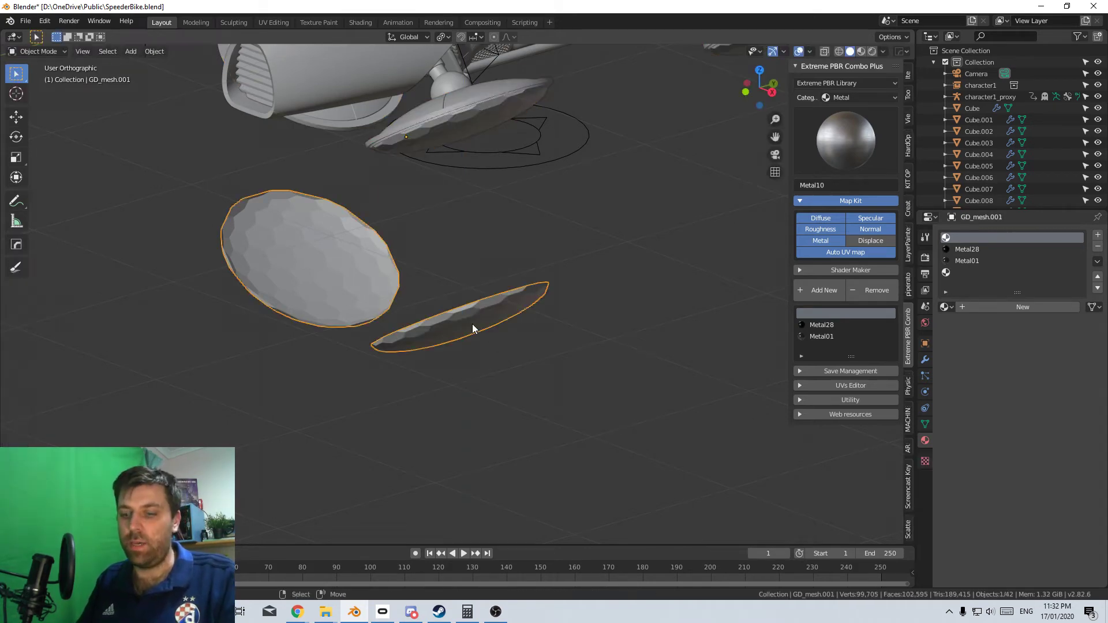
key("h")
middle_click_drag(453, 209, 445, 233, "shift")
right_click(445, 234)
key("Tab")
scroll(470, 284, "up", 3)
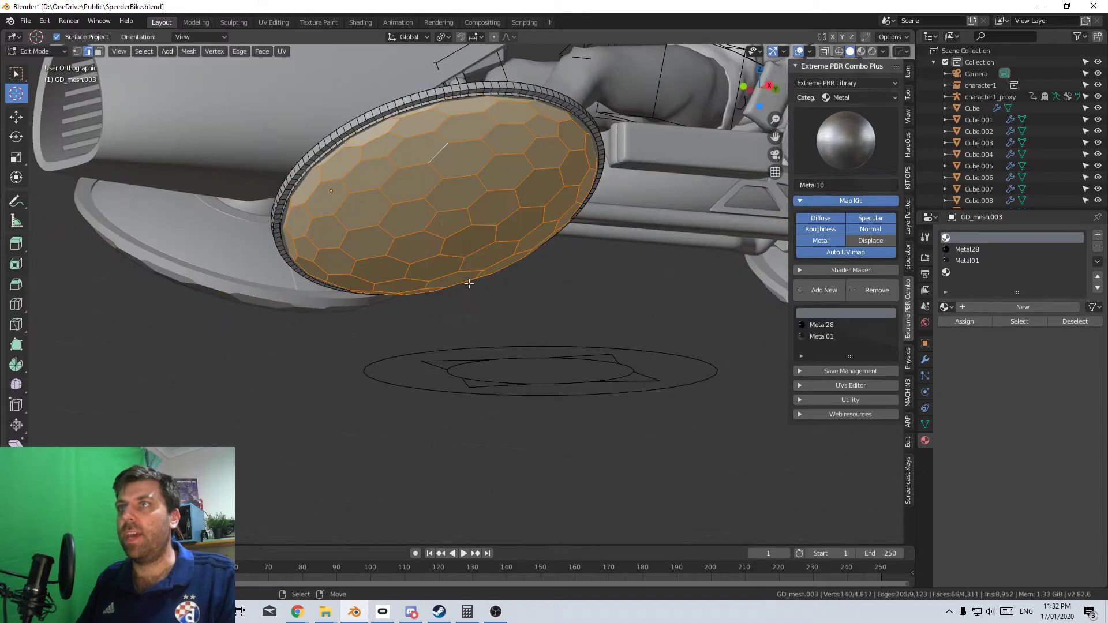
scroll(469, 284, "up", 3)
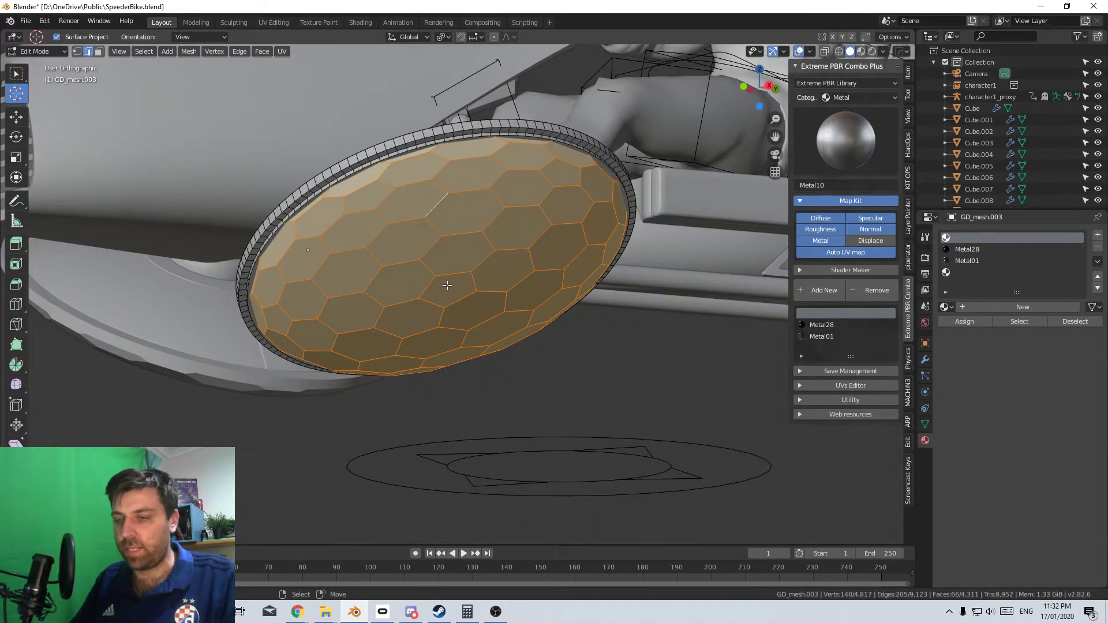
Inset all selected faces of the disc's hexagonal shell individually by a thin margin, leaving narrow strips between the panels
key("i")
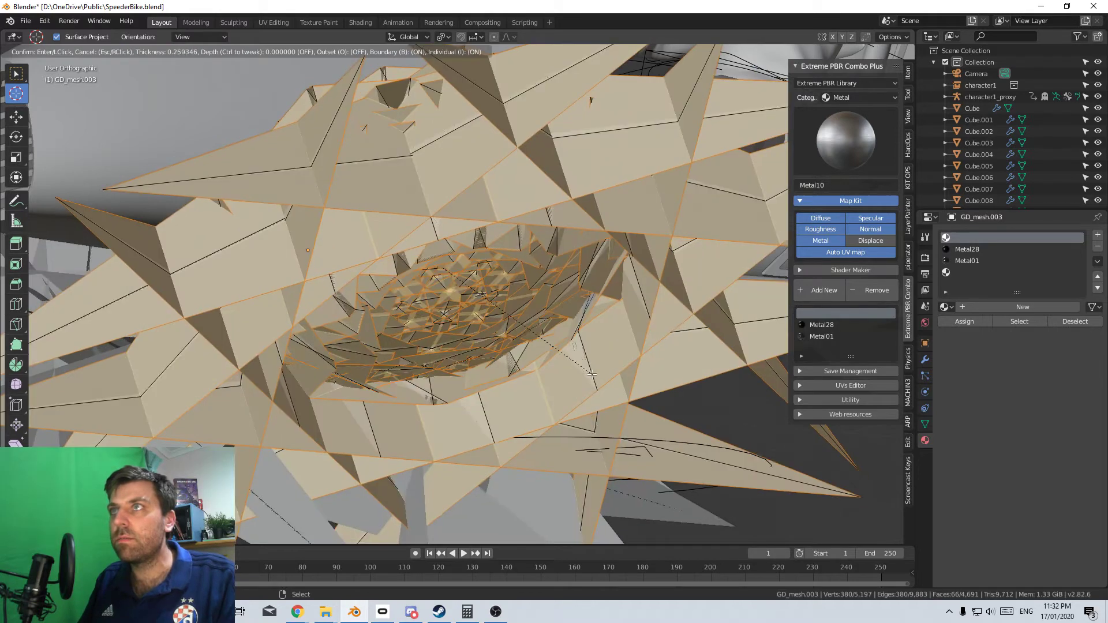
right_click(727, 483)
scroll(688, 460, "up", 5)
key("i")
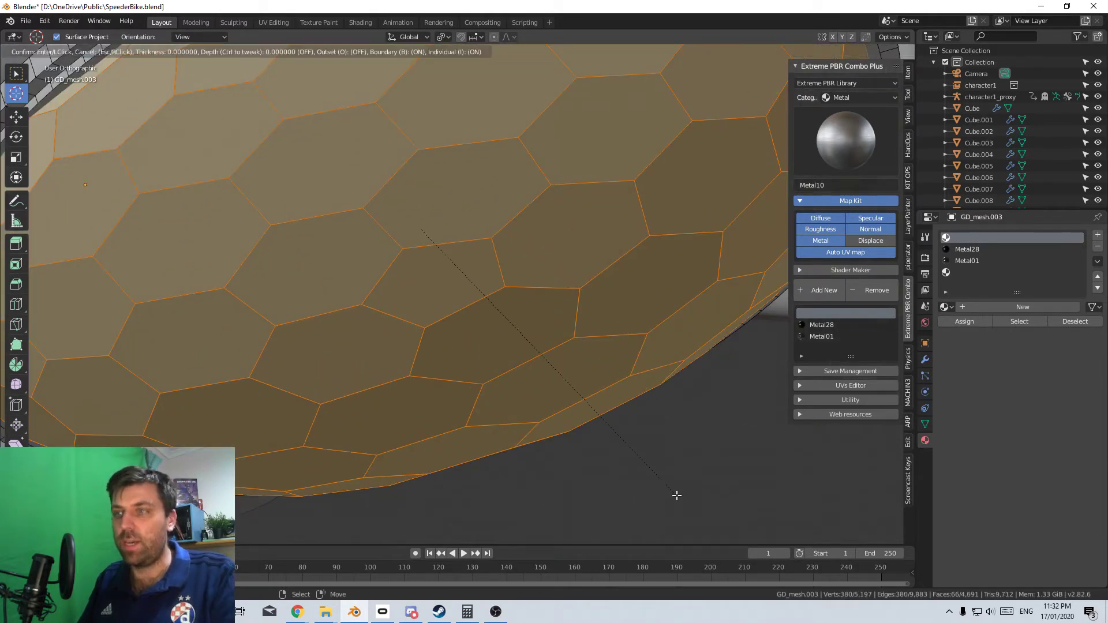
left_click(655, 470)
Extrude the inset hexagons slightly along their normals and assign them to the empty last material slot
middle_click_drag(656, 470, 544, 399)
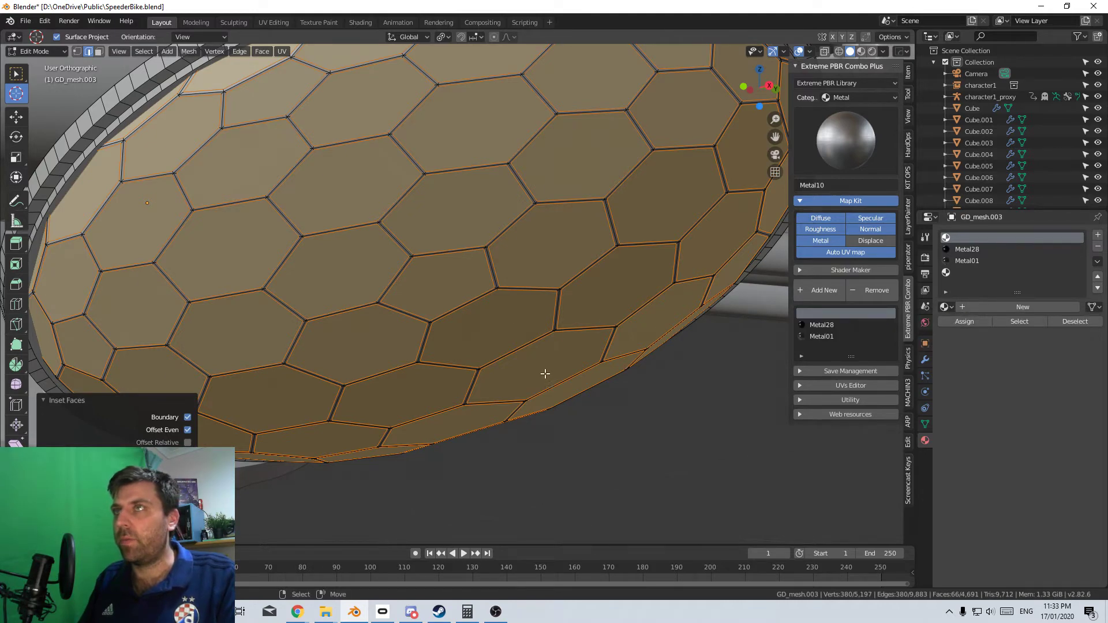
middle_click_drag(545, 374, 561, 388)
key("e")
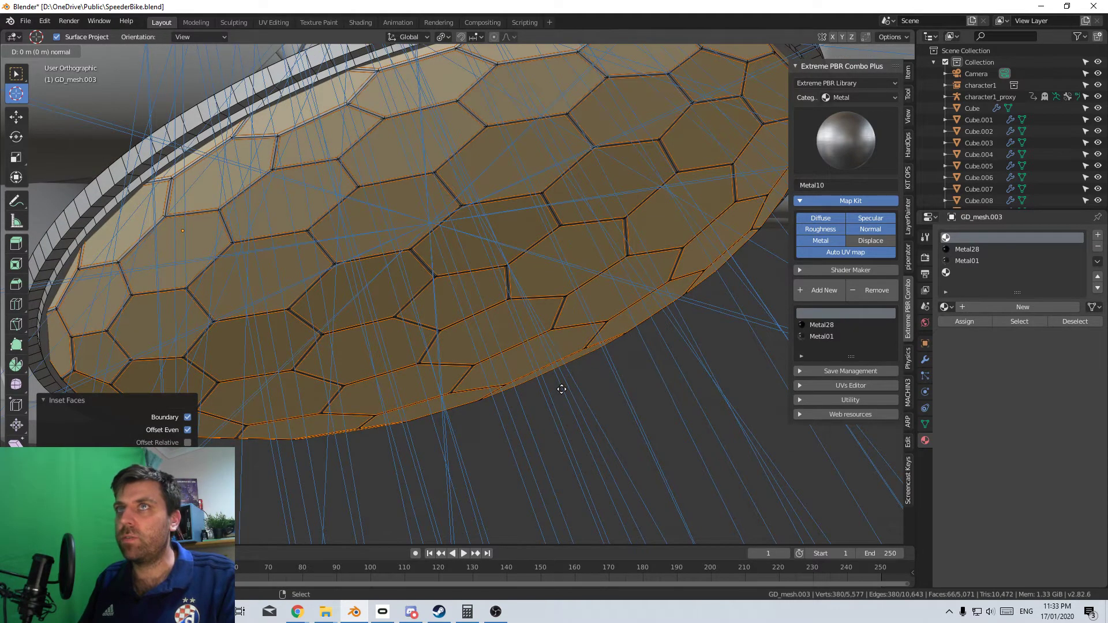
left_click(565, 413)
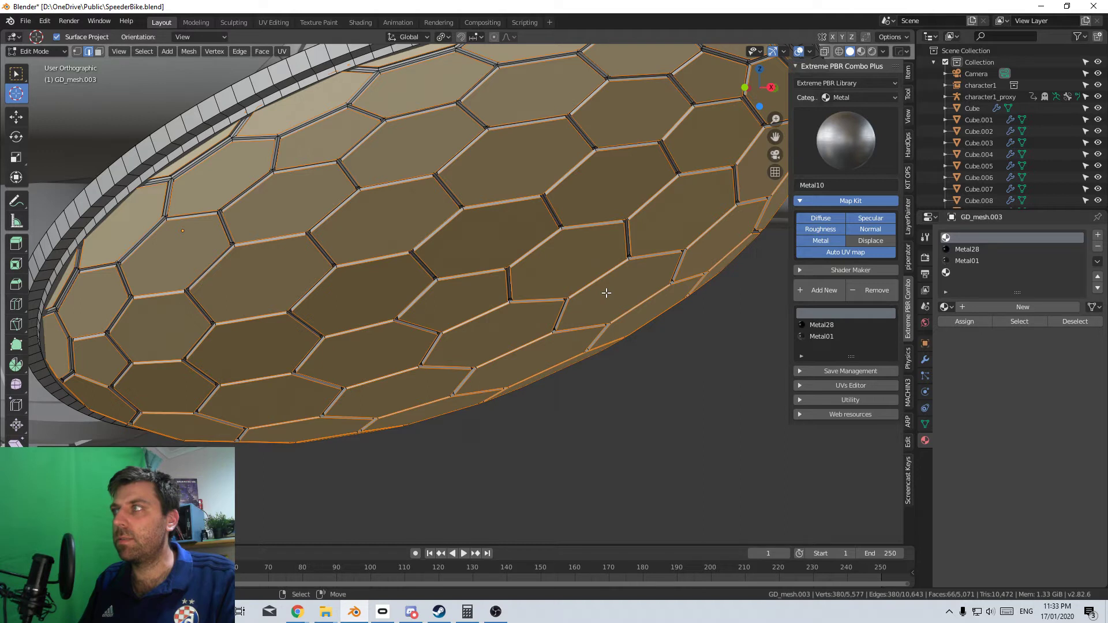
left_click(955, 272)
left_click(967, 322)
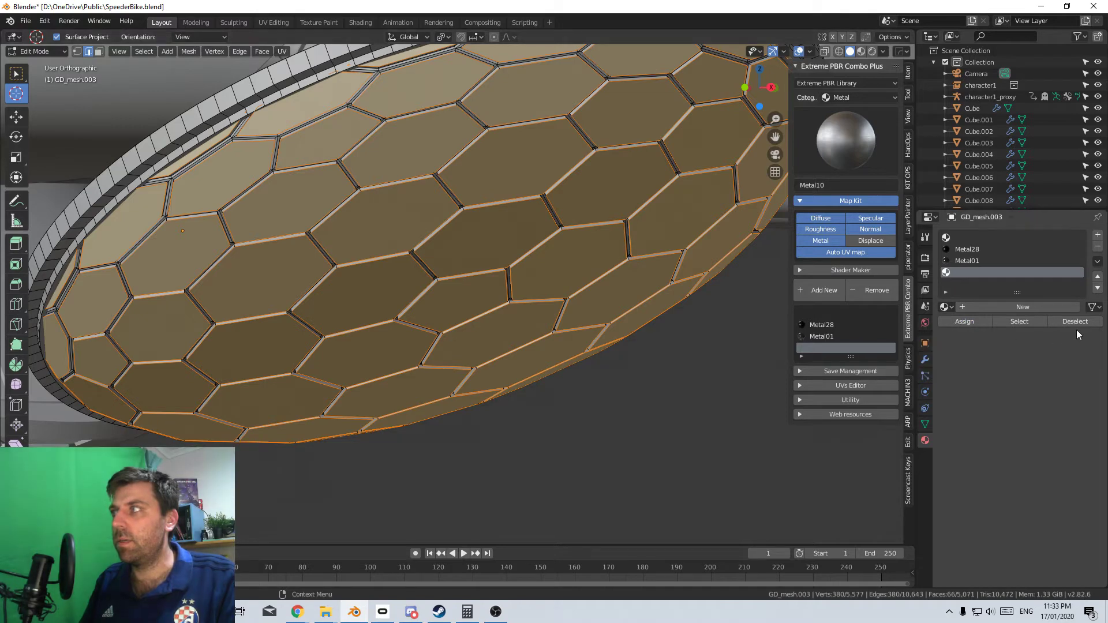
Select only the strips between the hexagons by selecting the whole mesh and deselecting the faces of the last slot, Metal01 and Metal28
key("a")
key("a")
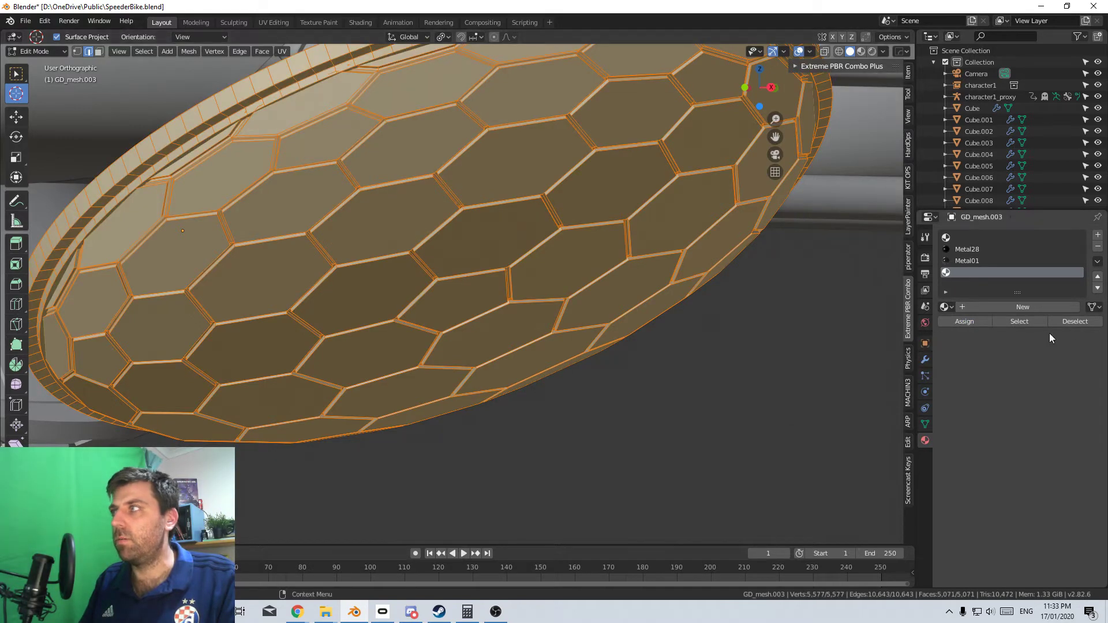
left_click(1065, 322)
left_click(1015, 261)
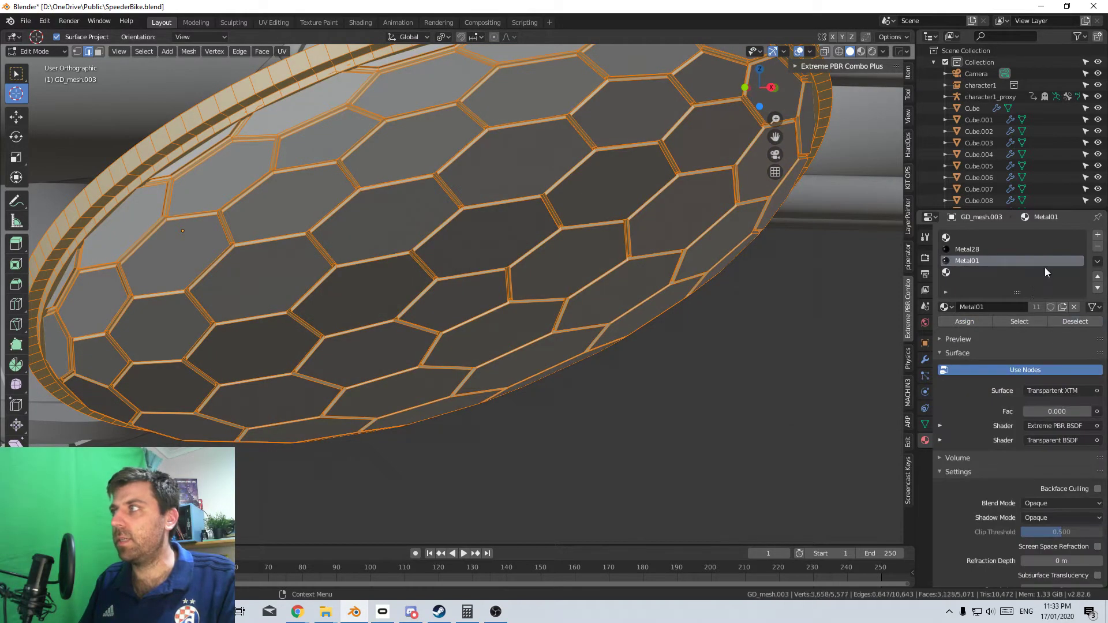
left_click(1016, 248)
left_click(1075, 322)
scroll(519, 359, "down", 3)
scroll(518, 359, "down", 2)
middle_click_drag(518, 359, 507, 364)
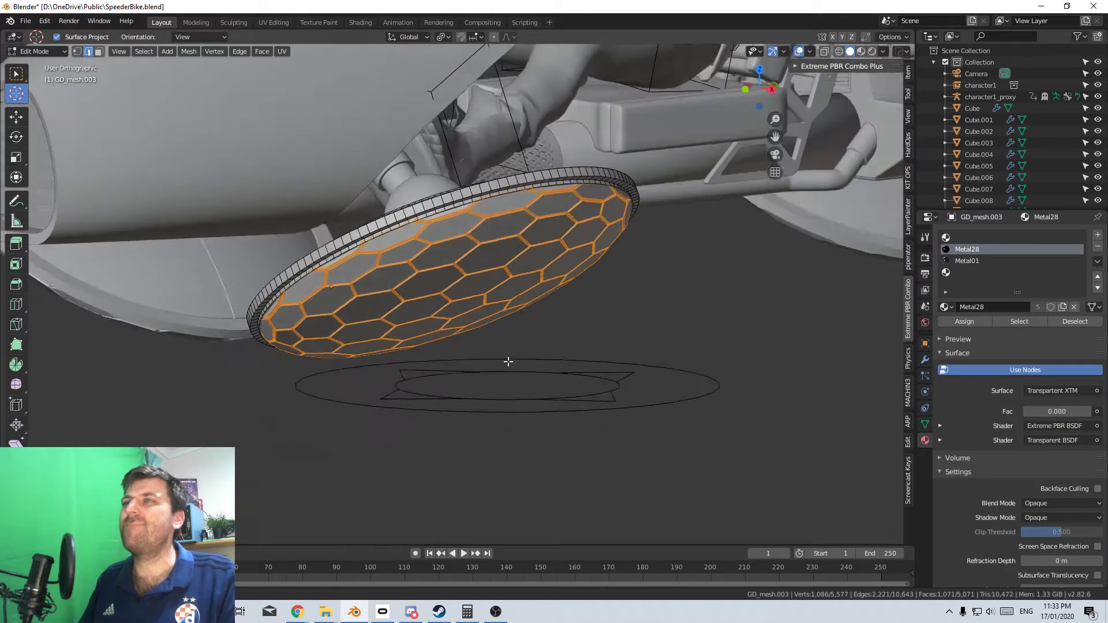
Create a new material in the disc's empty first slot and set its surface shader to Emission
left_click(992, 237)
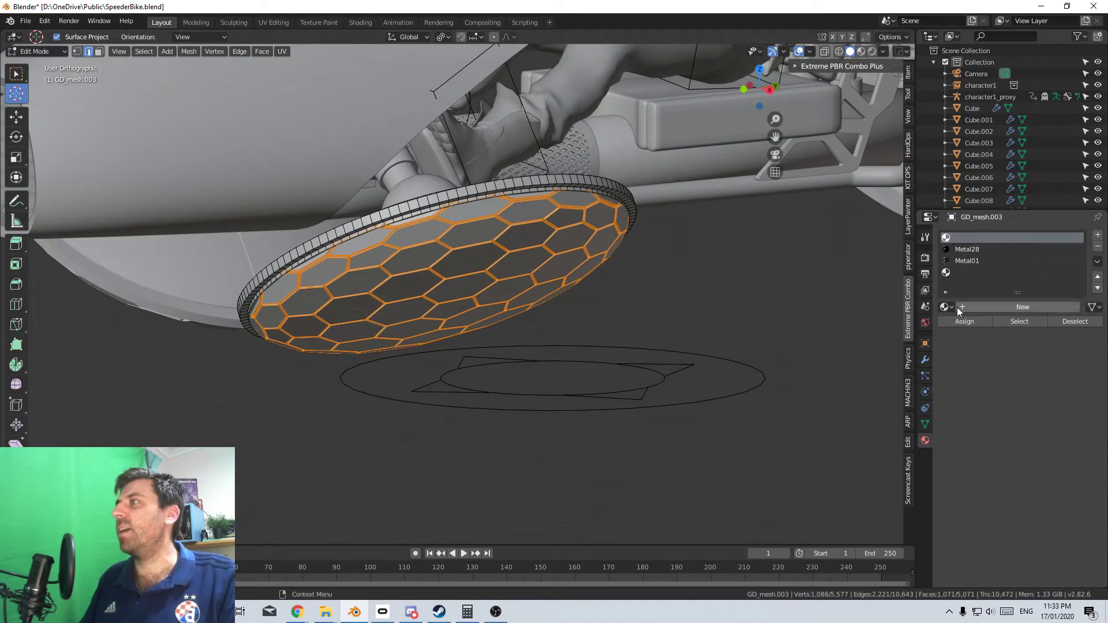
left_click(944, 306)
left_click(972, 308)
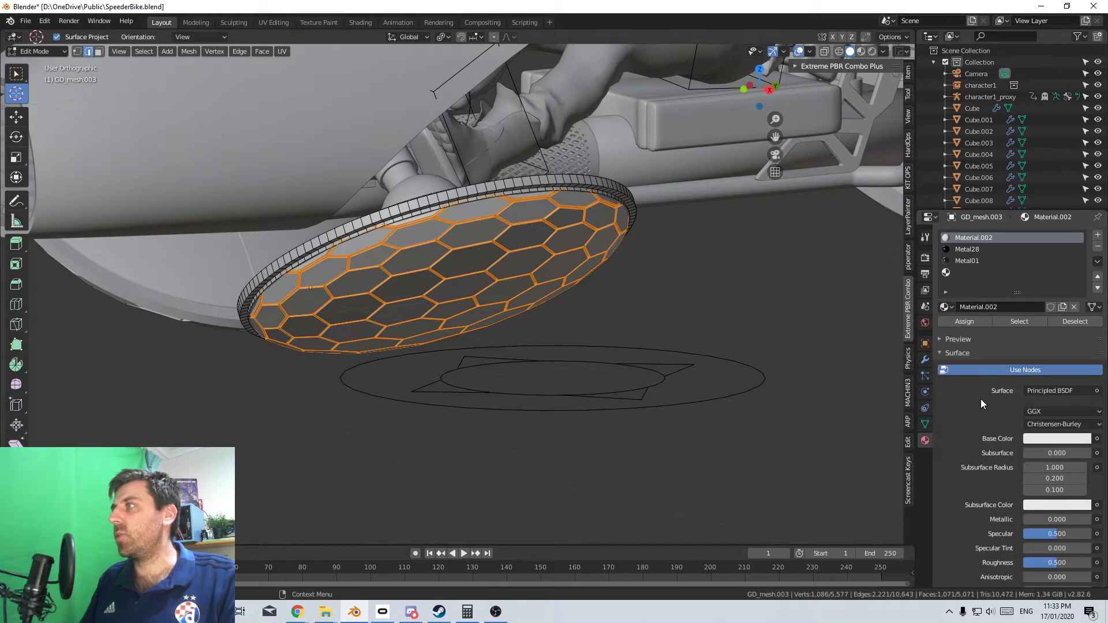
left_click(1051, 390)
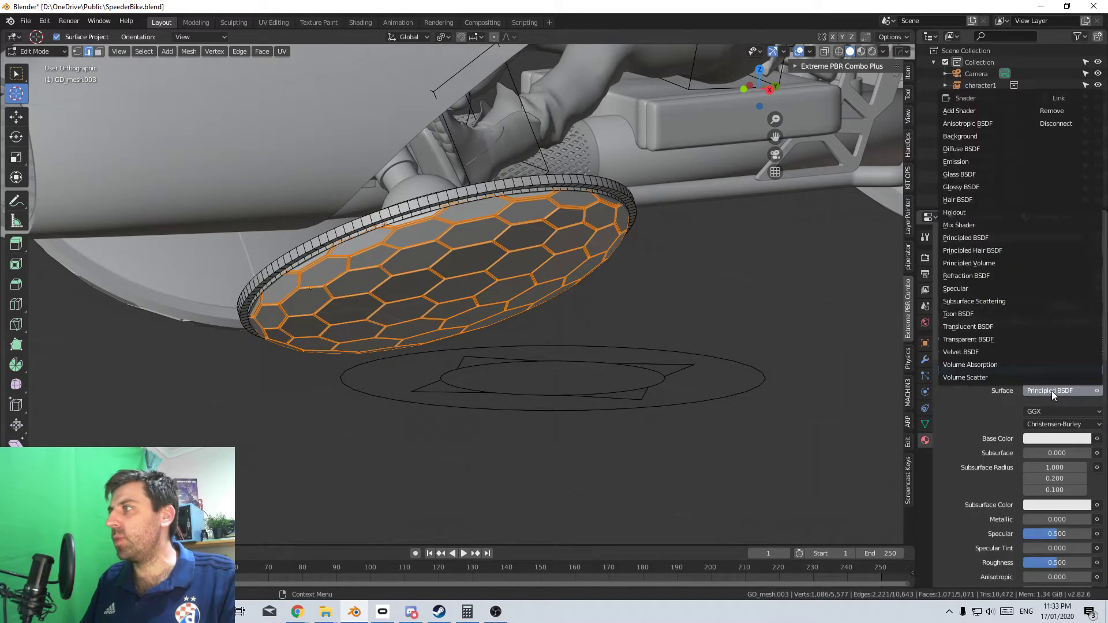
left_click(974, 161)
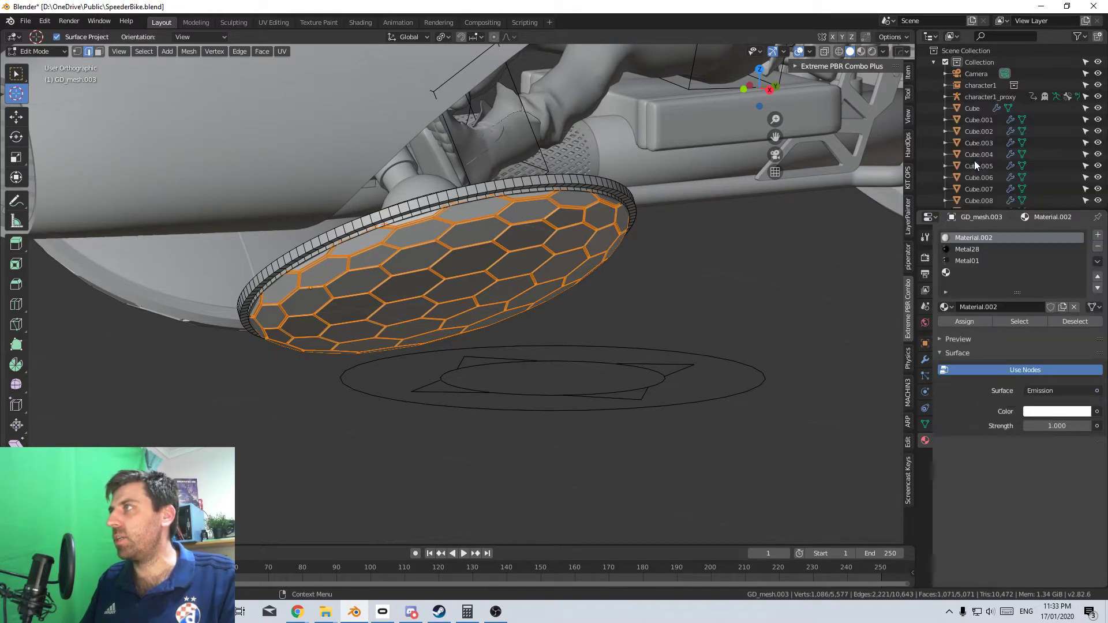
Set the emission colour to bright cyan and the emission strength to 5
left_click(1057, 414)
left_click_drag(1030, 269, 1034, 246)
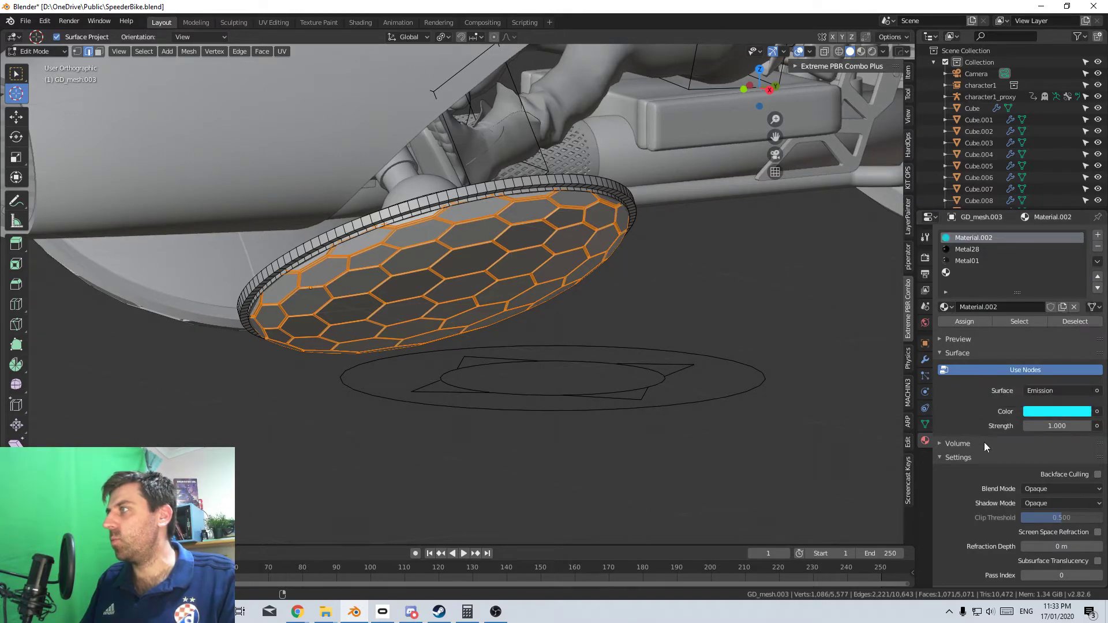
left_click(1058, 426)
type("5")
key("Return")
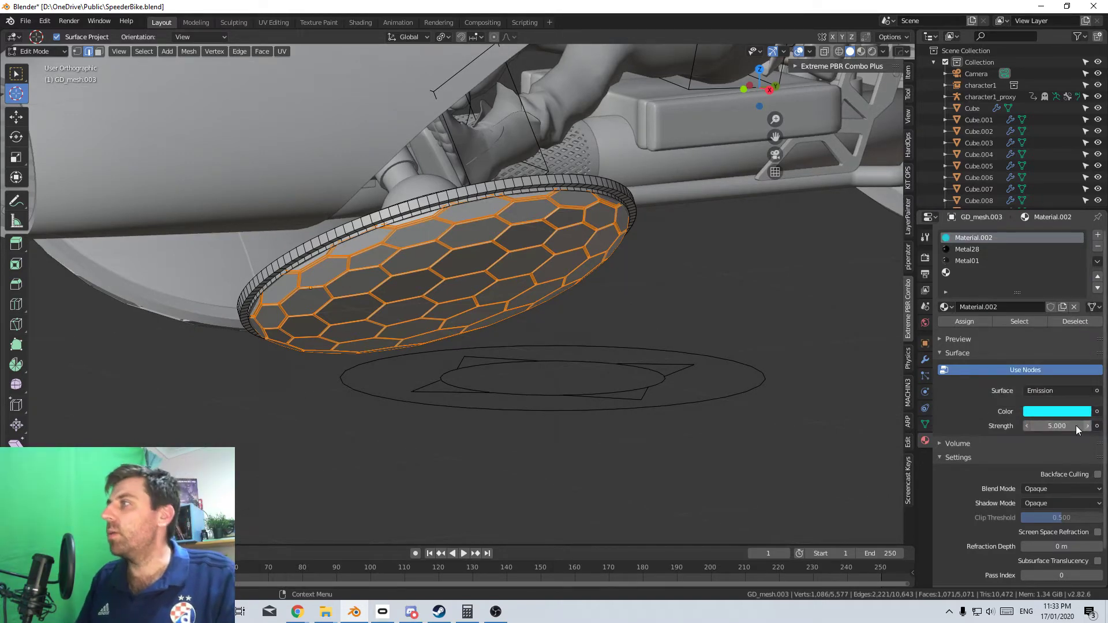
Enable Bloom in the Eevee render settings and show the speeder bike in rendered shading
left_click(925, 274)
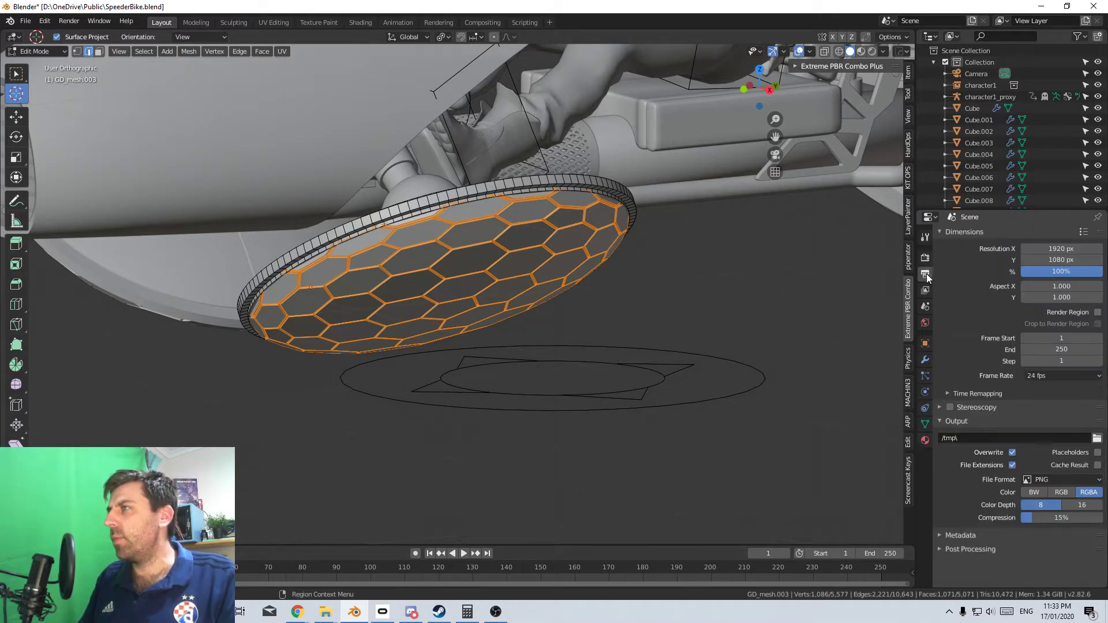
left_click(925, 258)
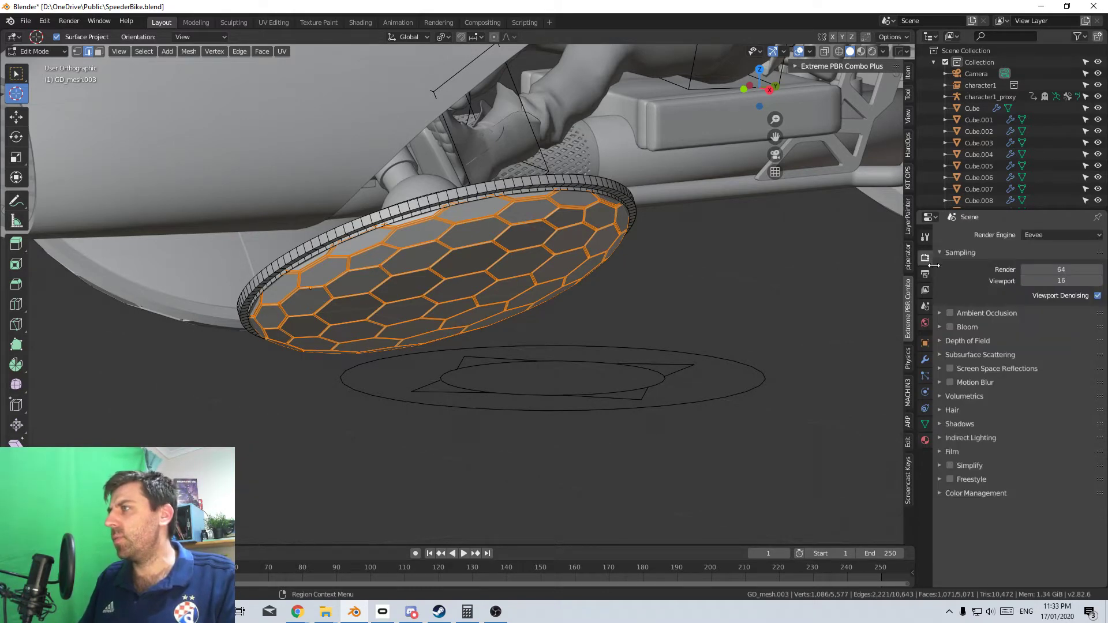
left_click(950, 326)
middle_click_drag(792, 403, 833, 293)
scroll(644, 361, "down", 5)
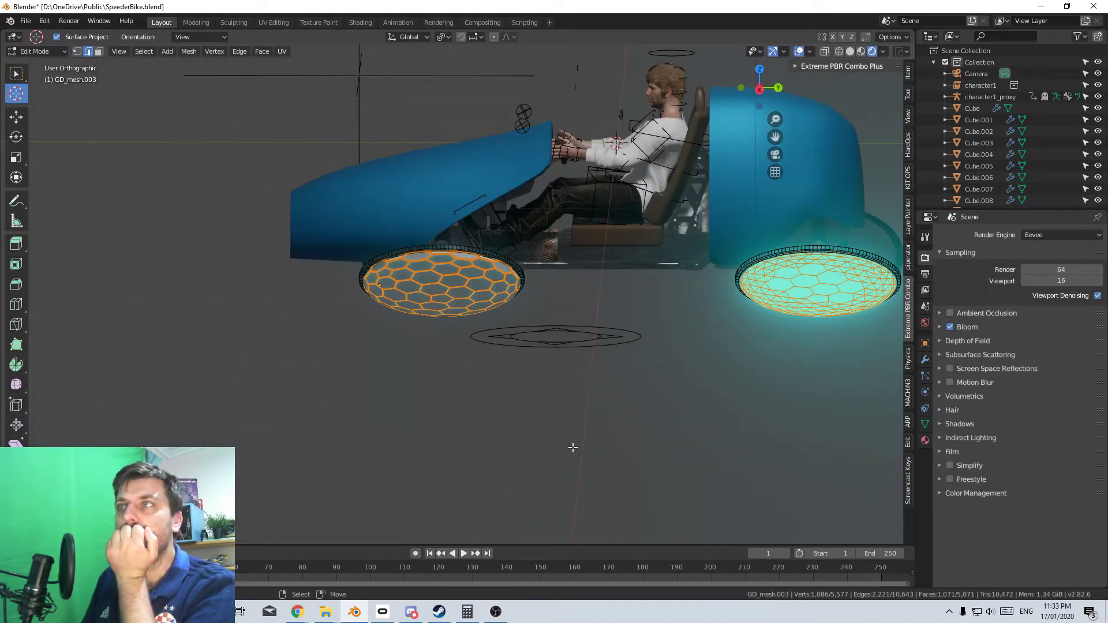
Leave Edit Mode and examine the glowing hexagon pattern on the hover discs up close and from several sides
key("Tab")
middle_click_drag(570, 434, 517, 427)
scroll(652, 386, "up", 5)
scroll(521, 422, "up", 2)
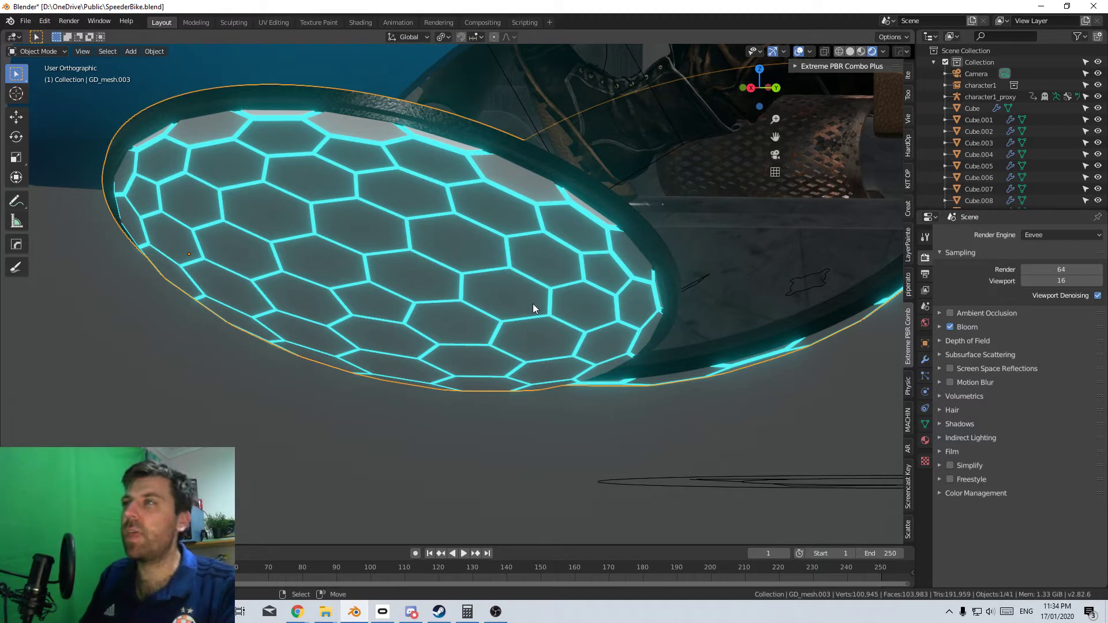
scroll(532, 304, "down", 1)
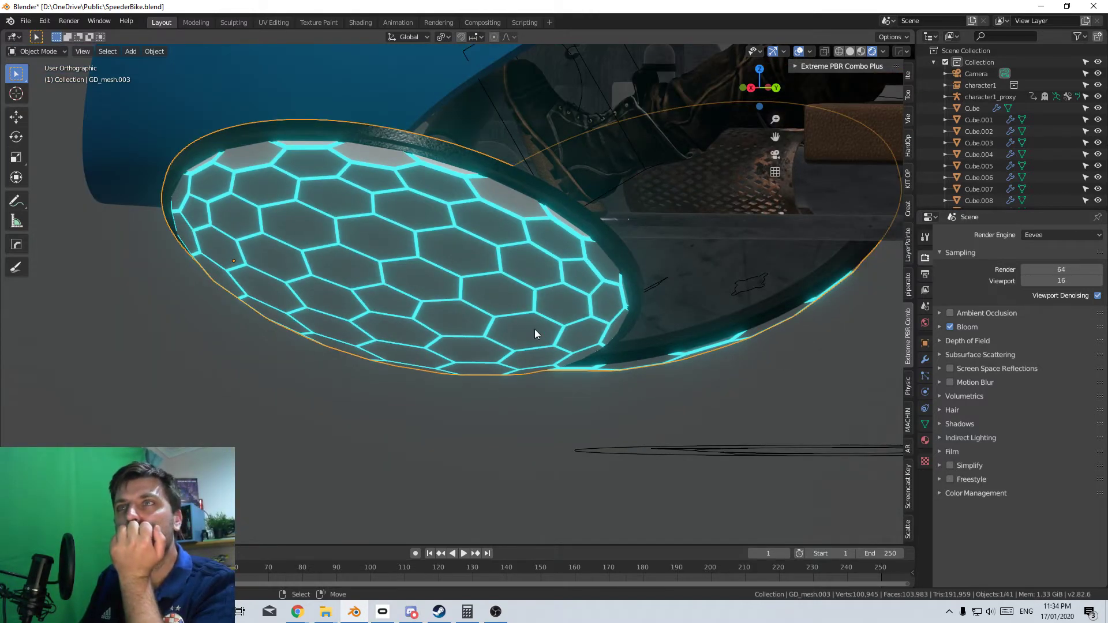
scroll(535, 329, "down", 4)
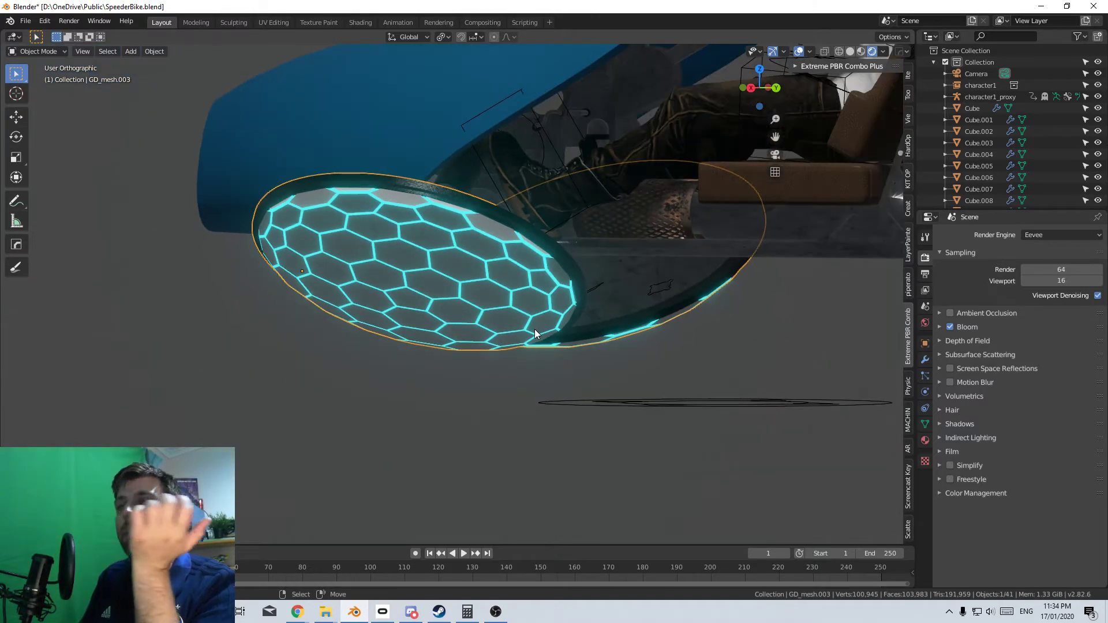
middle_click_drag(409, 430, 774, 304)
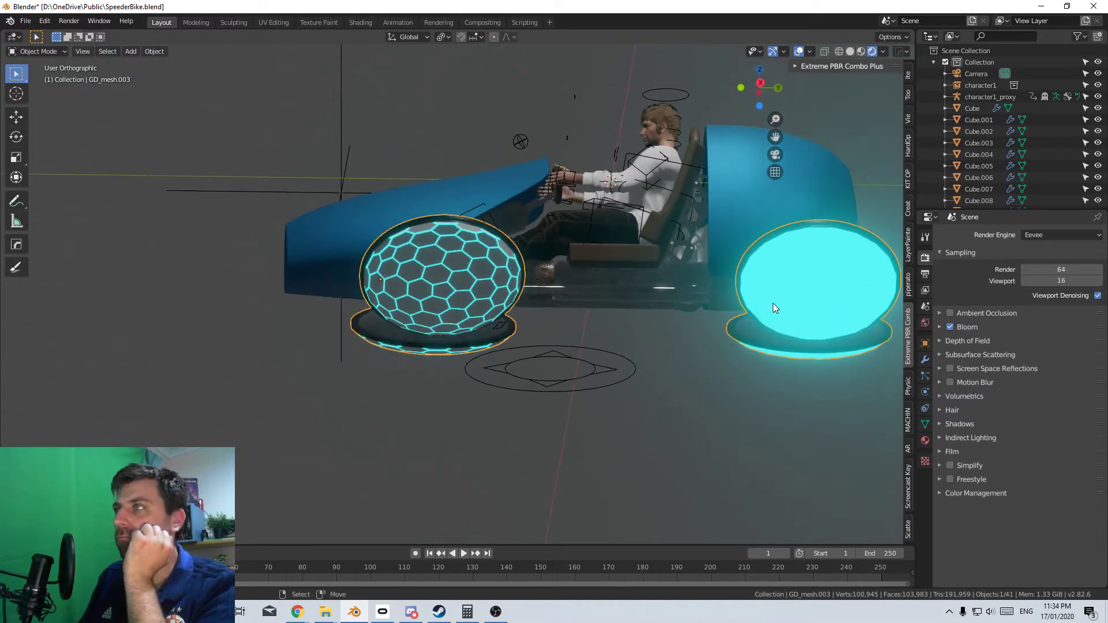
middle_click_drag(344, 550, 334, 480)
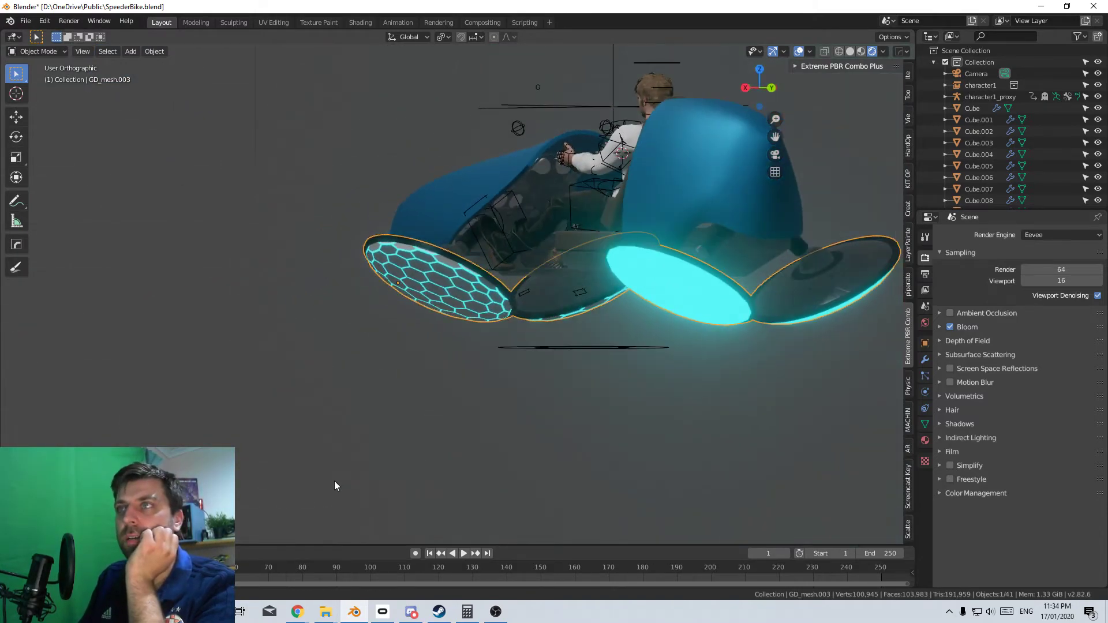
middle_click_drag(374, 421, 613, 410)
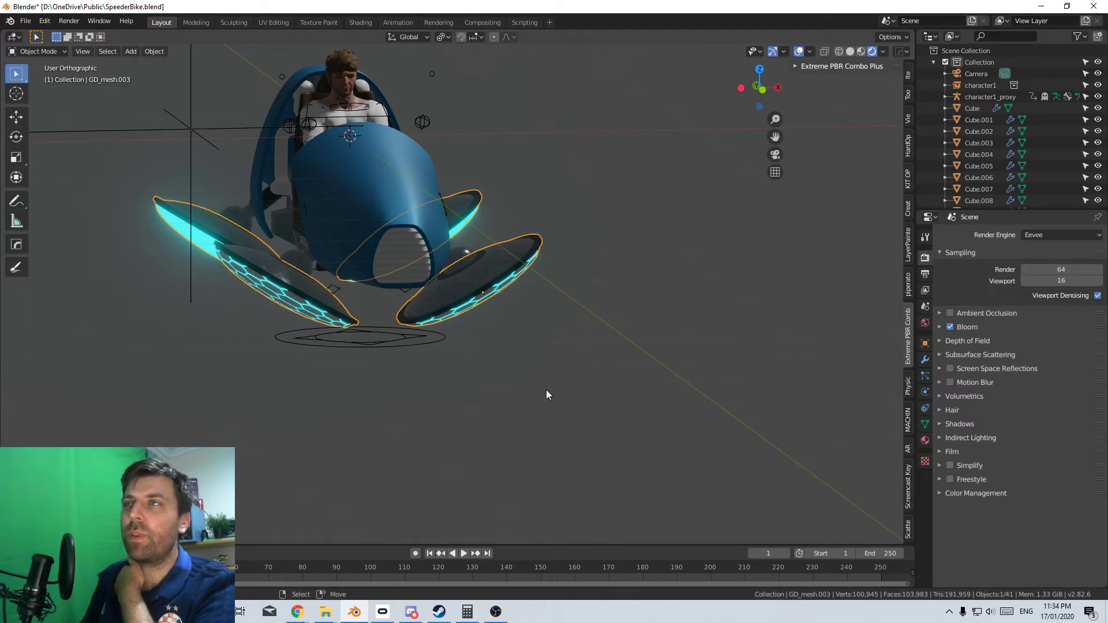
middle_click_drag(546, 390, 455, 378)
middle_click_drag(469, 311, 370, 282)
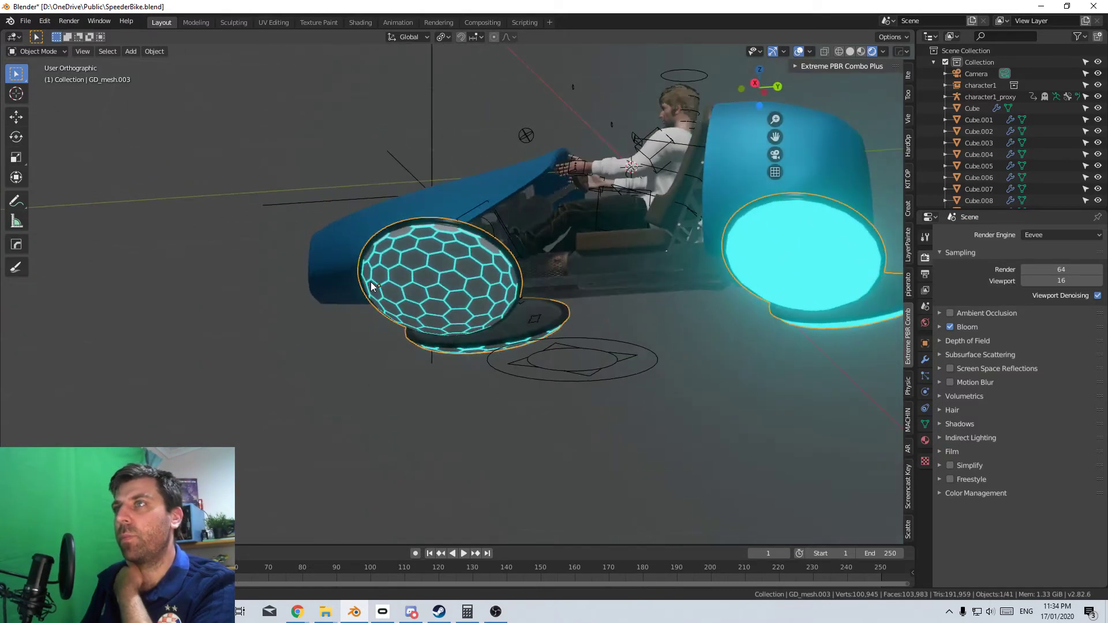
scroll(447, 261, "up", 3)
scroll(447, 263, "up", 2)
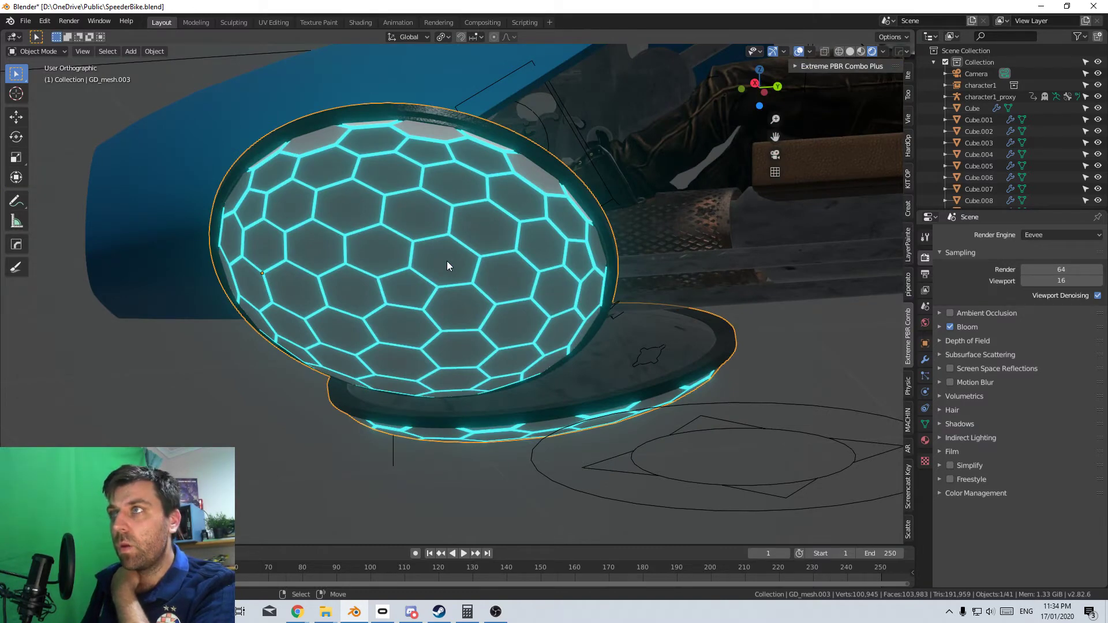
scroll(448, 237, "down", 6)
middle_click_drag(448, 344, 464, 408)
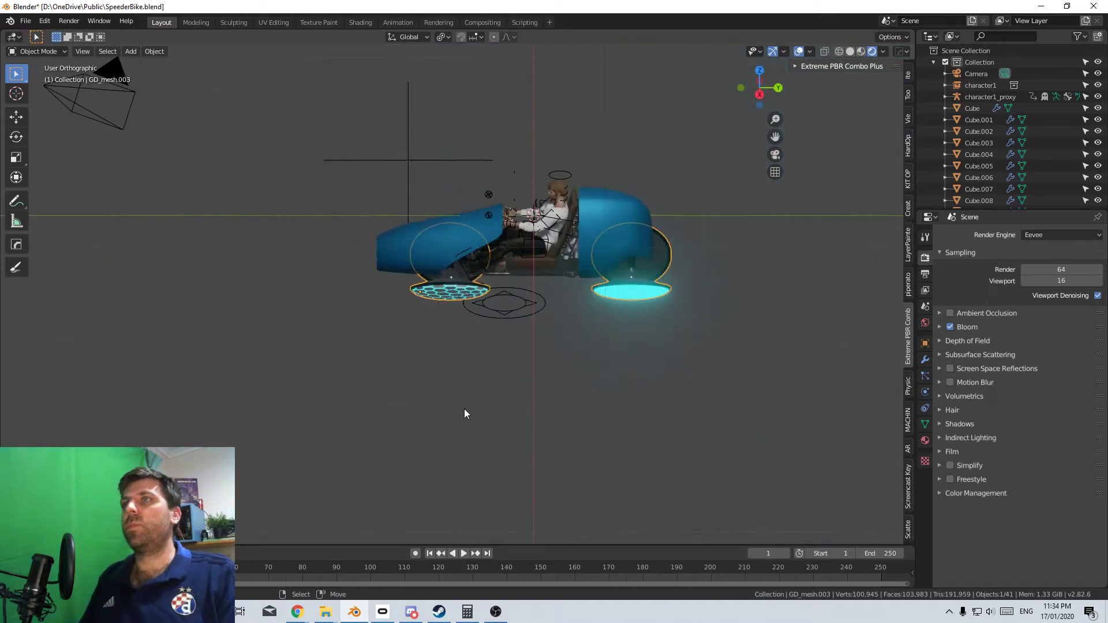
Reveal the hidden hexagonal shell below the bike and separate an in-place duplicate of its linked mesh into its own object
key("shift+d")
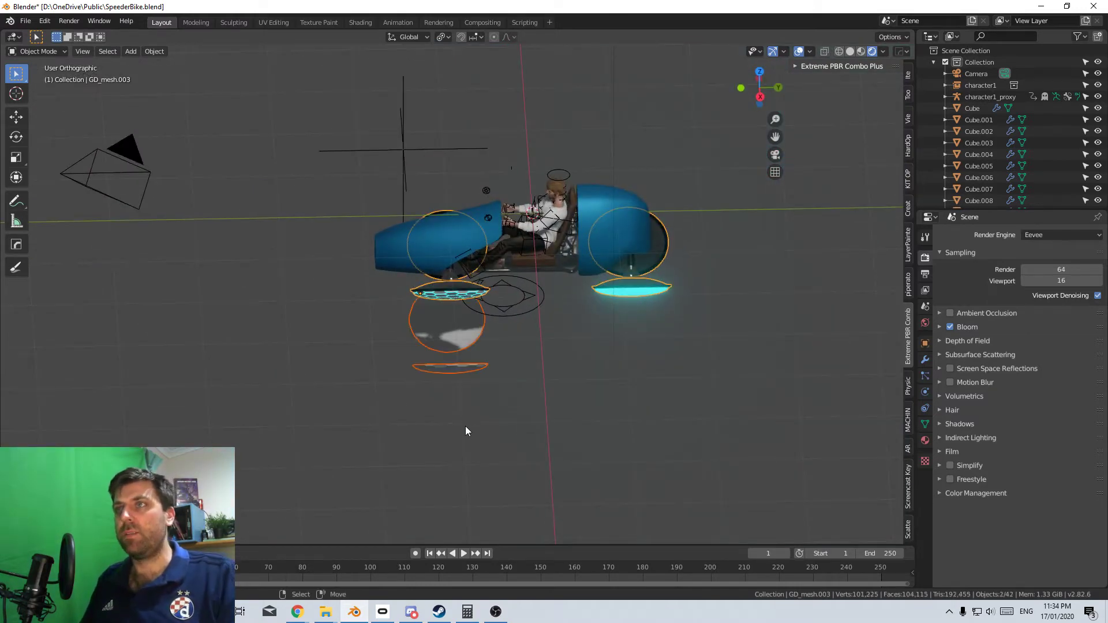
left_click(463, 385)
key("Tab")
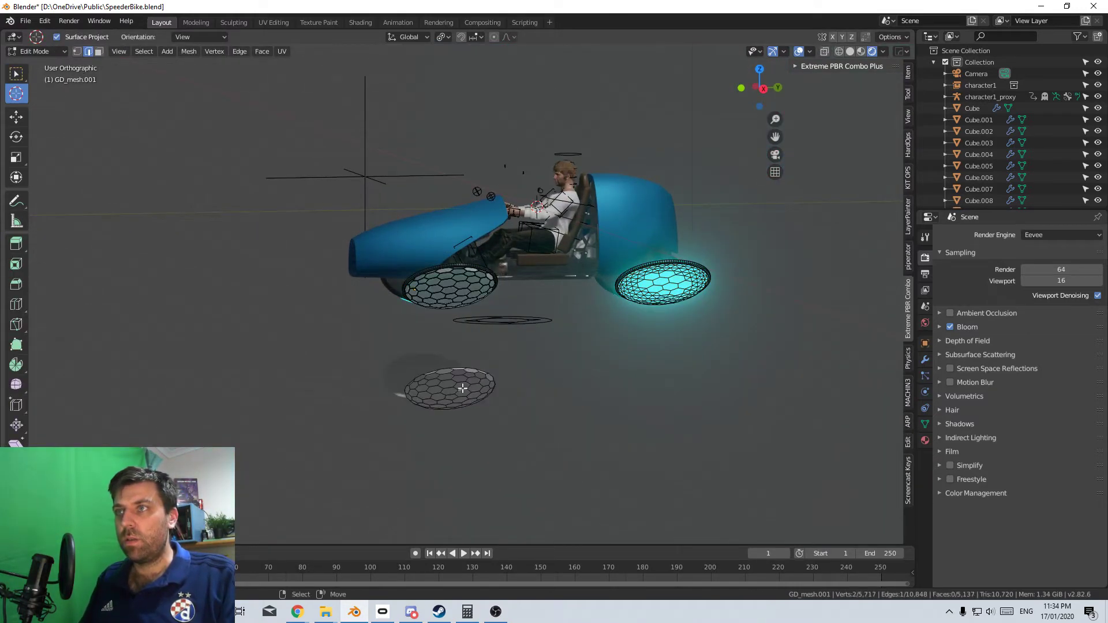
key("ctrl+l")
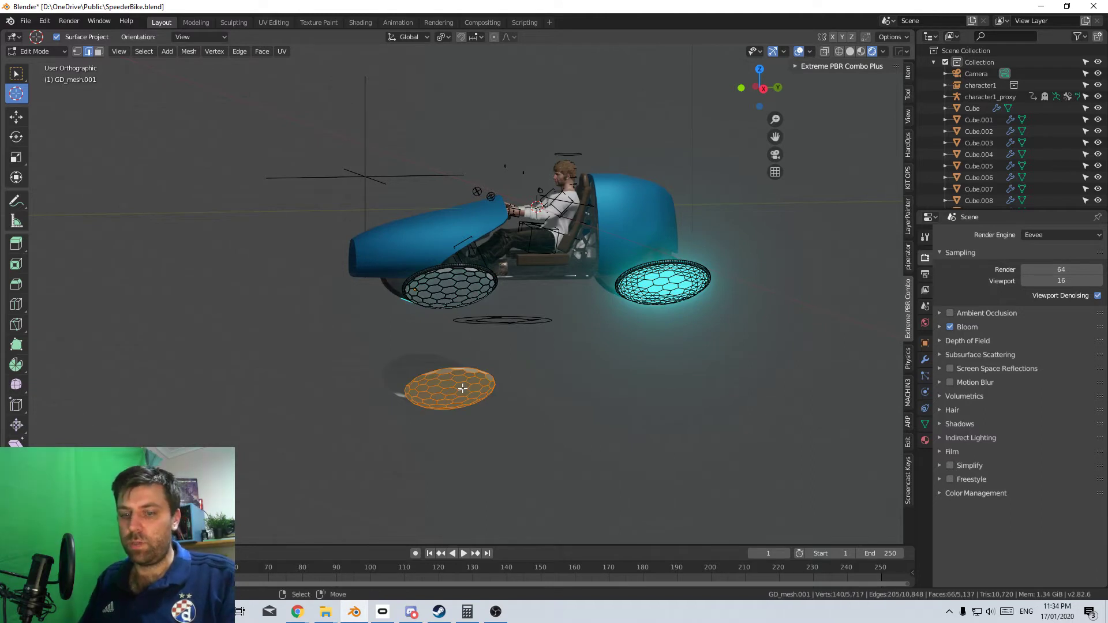
key("Tab")
key("Tab")
key("p")
left_click(464, 414)
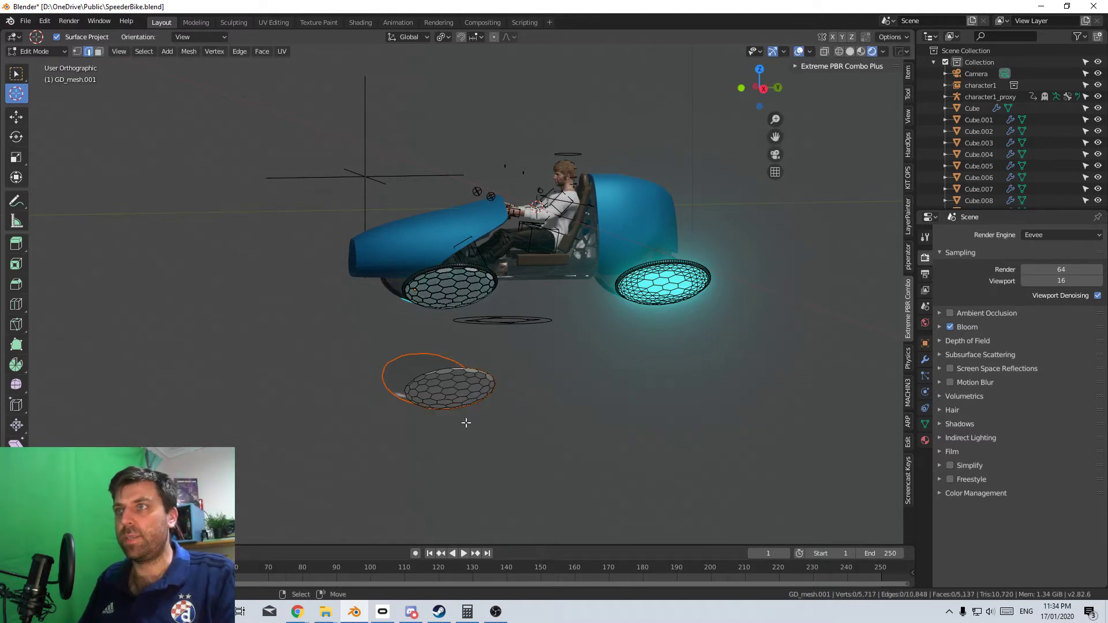
Return to Object Mode and move one of the two overlapping shell copies -1 m along the global Z axis
key("Tab")
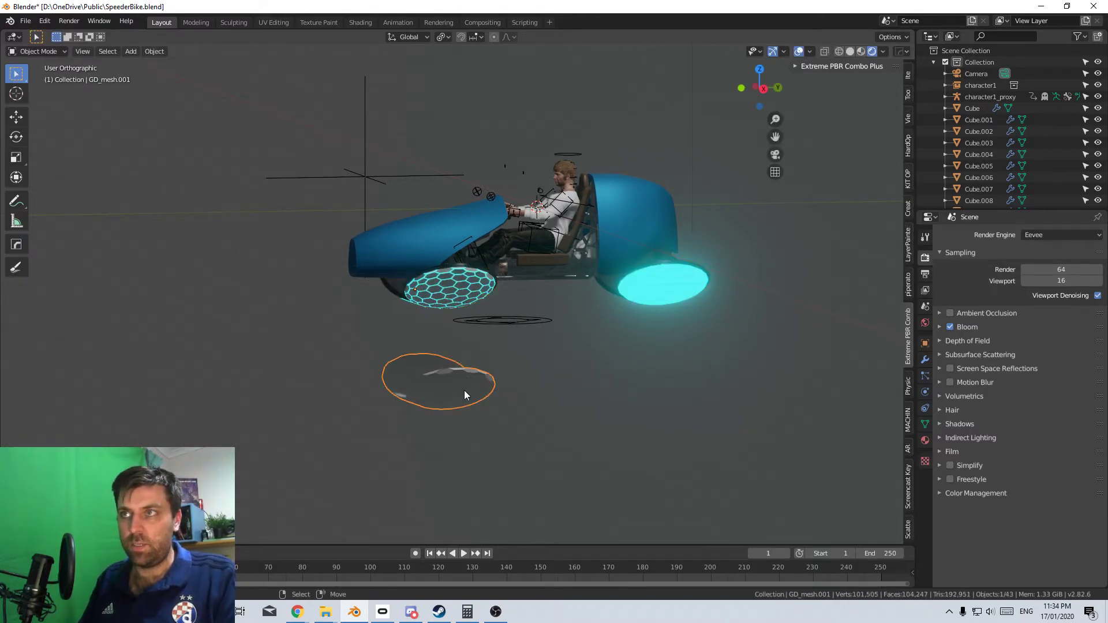
type("gz")
type("-1")
key("Return")
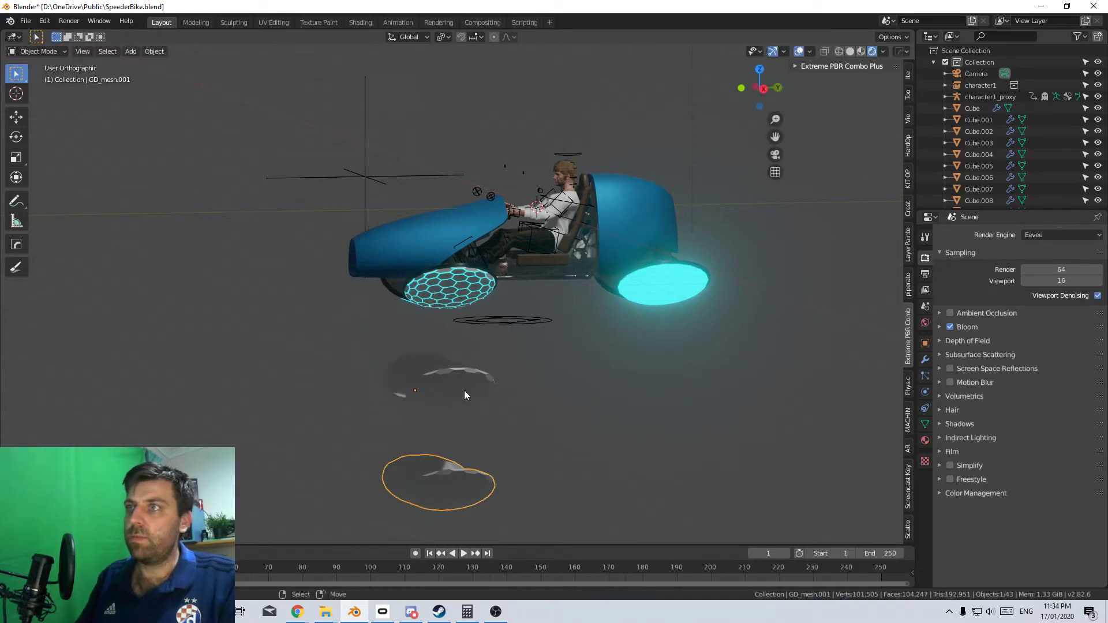
Select all faces of the upper spare shell copy and inset them individually by about 0.003 m
key("KP_Decimal")
key("Tab")
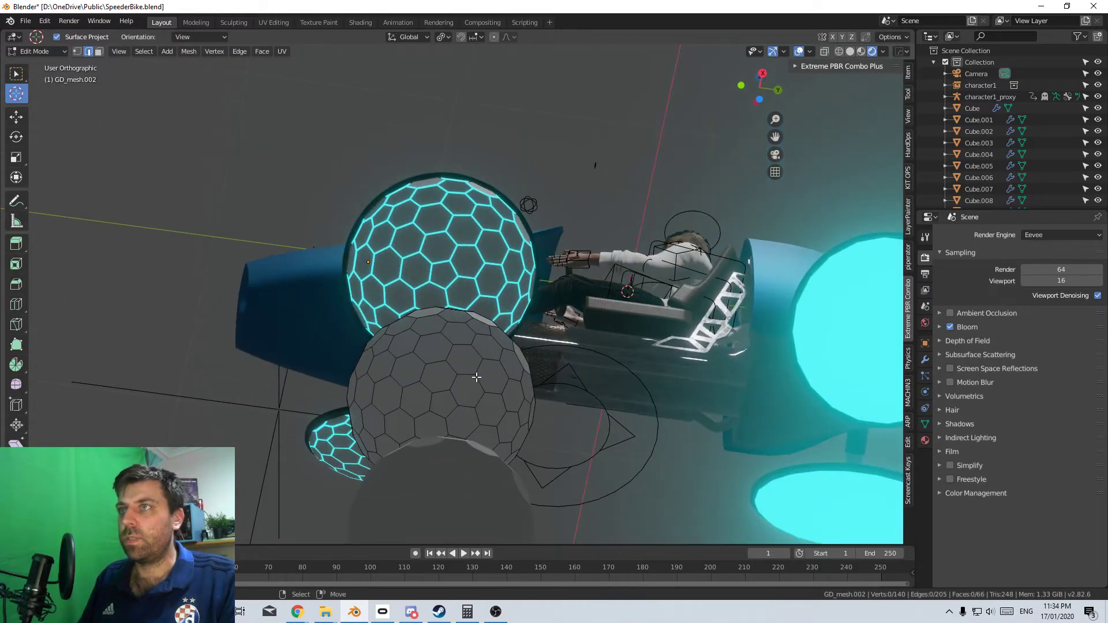
middle_click_drag(478, 378, 591, 478)
key("a")
scroll(659, 485, "up", 5)
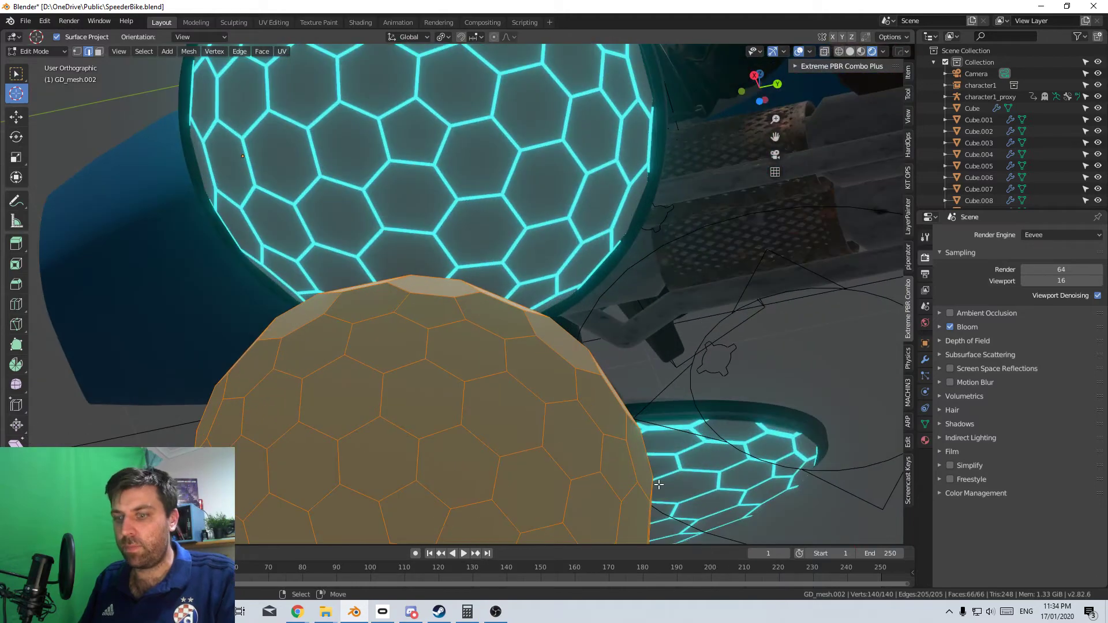
key("i")
key("i")
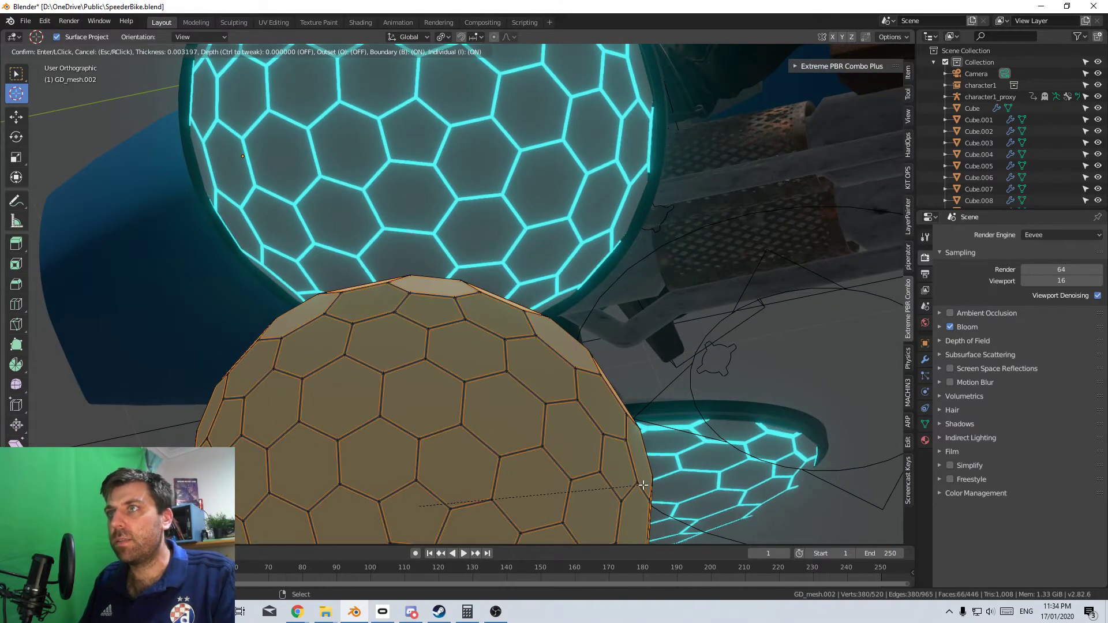
left_click(637, 487)
Extrude the inset hexagon faces slightly outward along their normals and assign them to the empty last material slot
middle_click_drag(638, 486, 583, 461)
key("e")
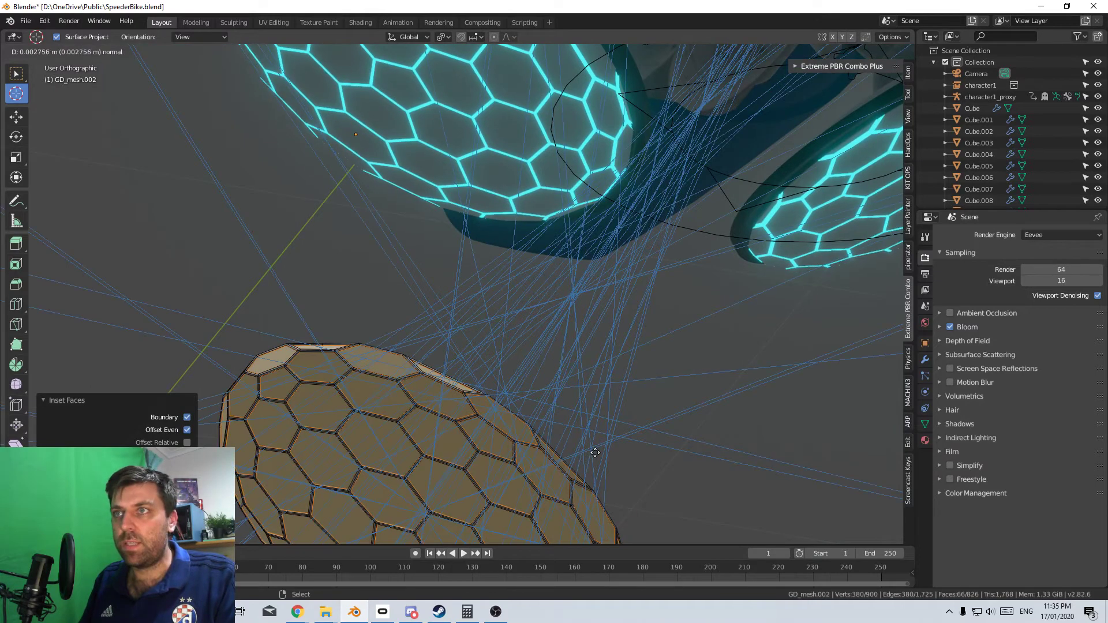
left_click(611, 444)
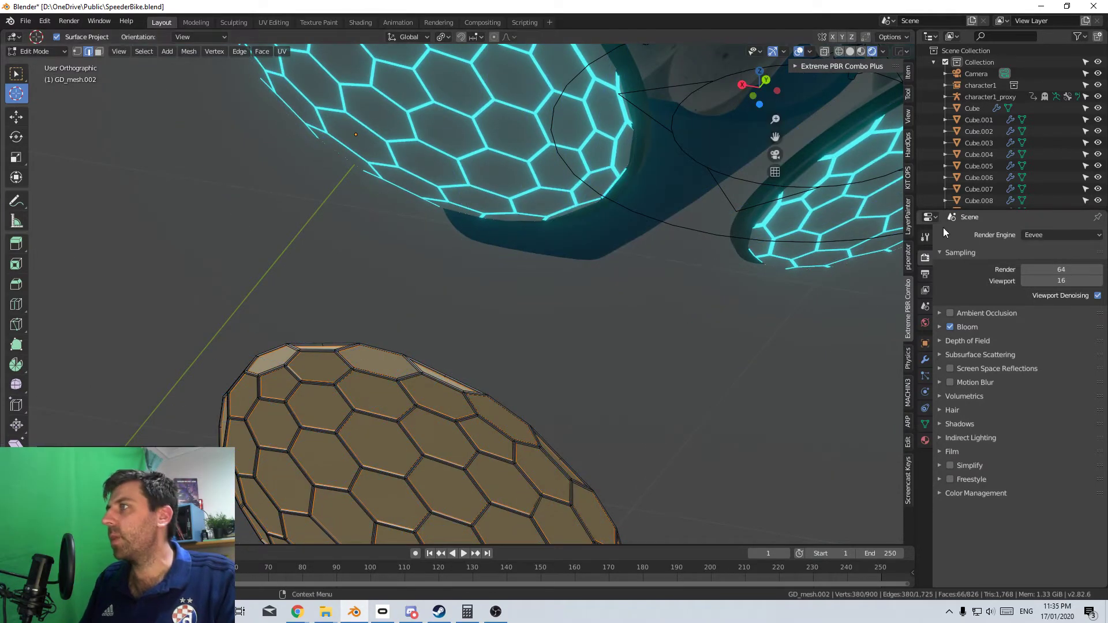
left_click(924, 439)
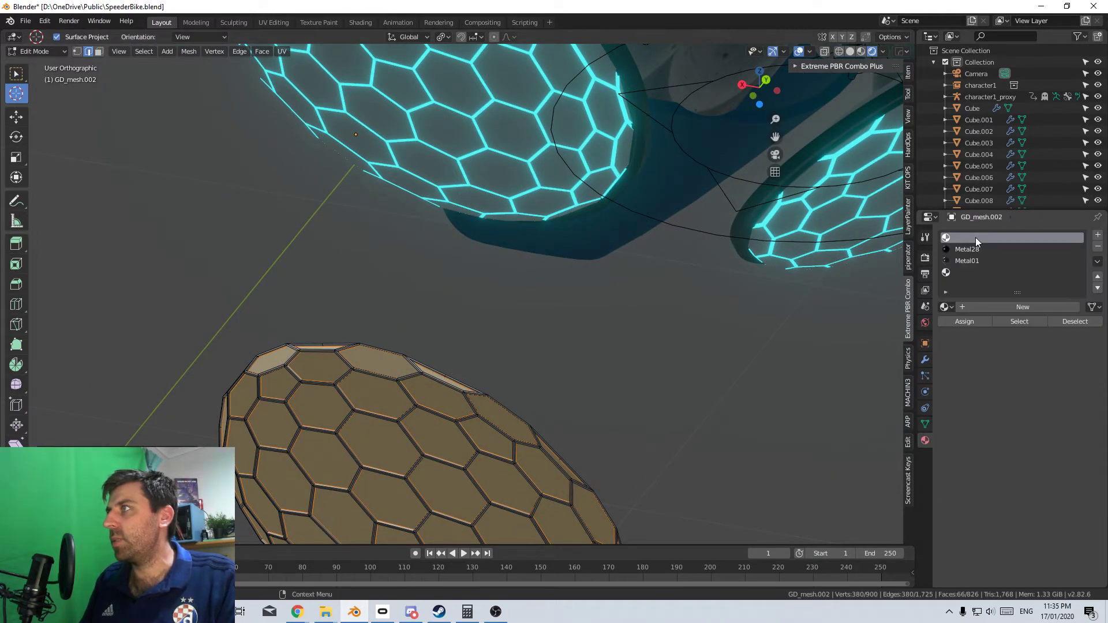
left_click(964, 272)
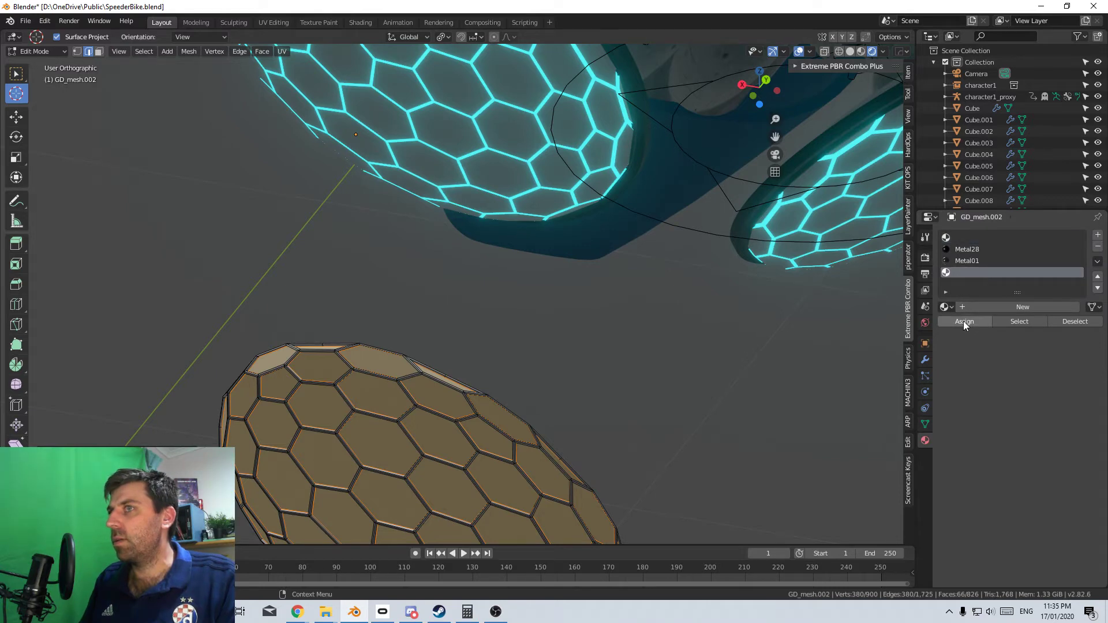
Invert the face selection and try Material.002 in the first material slot for the strips between the hexagons
key("ctrl+i")
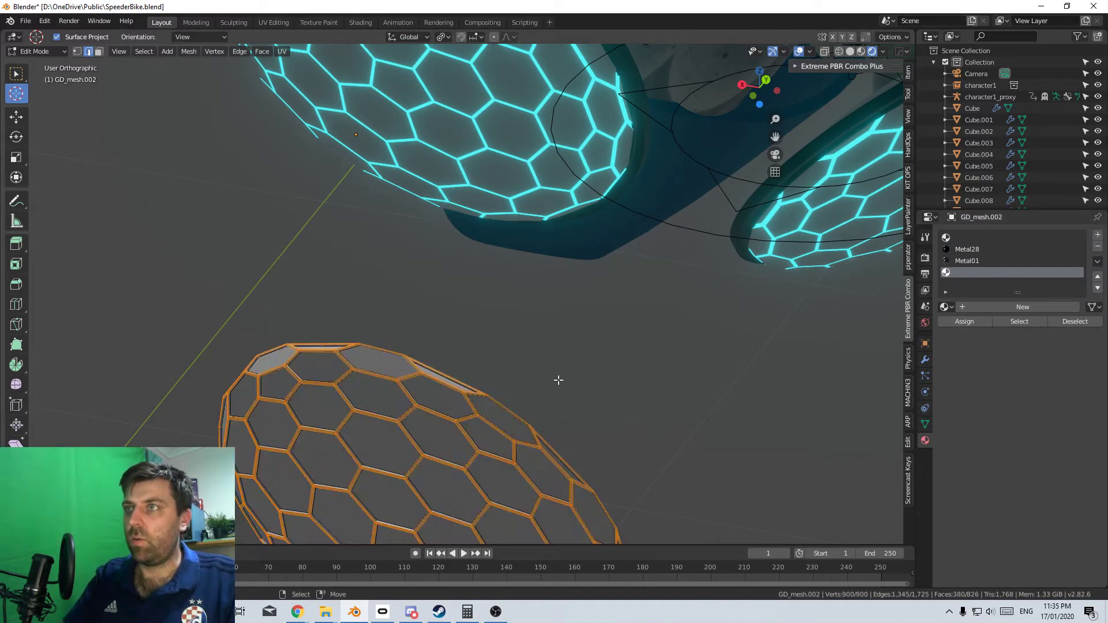
left_click(970, 237)
left_click(945, 307)
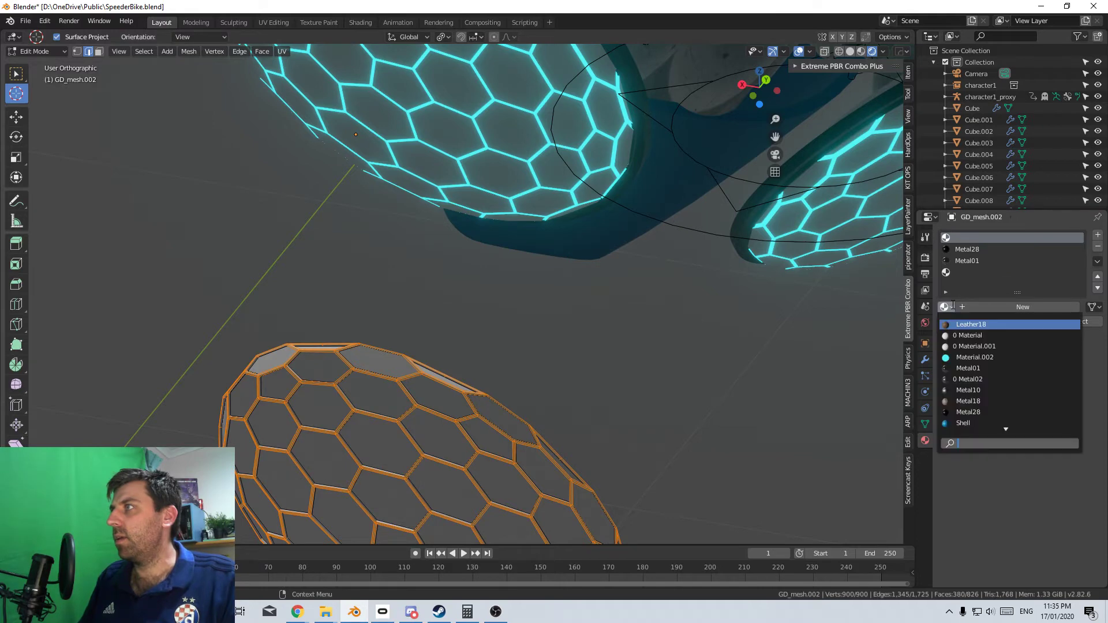
left_click(991, 357)
middle_click_drag(586, 403, 599, 421)
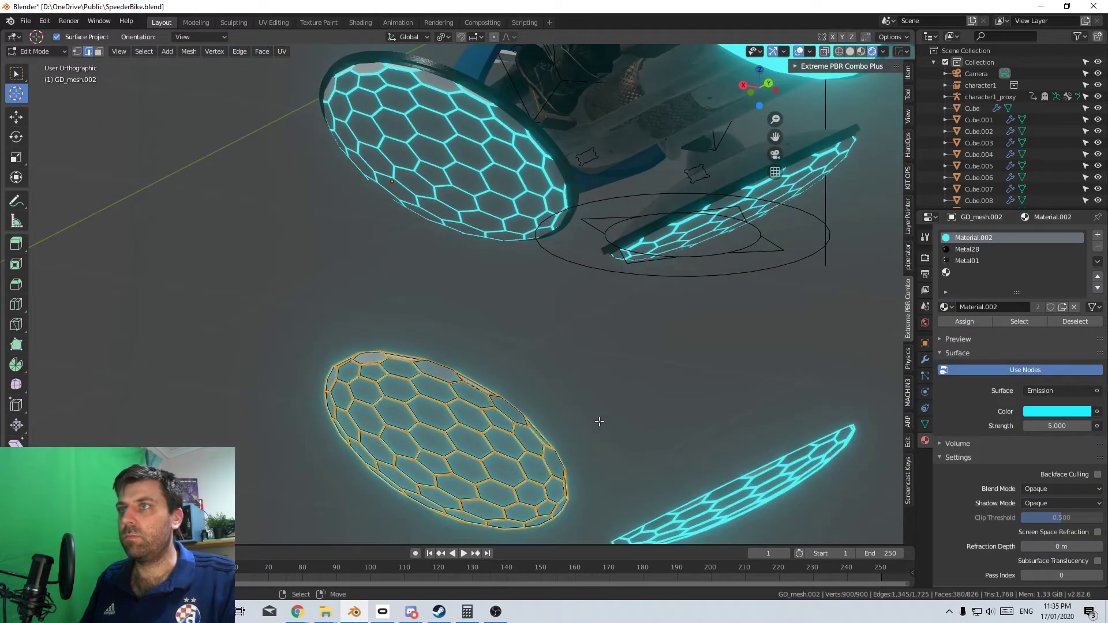
Set the last material slot to Material.002 for the hexagons and the first slot to Metal01 for the strips
left_click(990, 270)
left_click(945, 307)
left_click(975, 357)
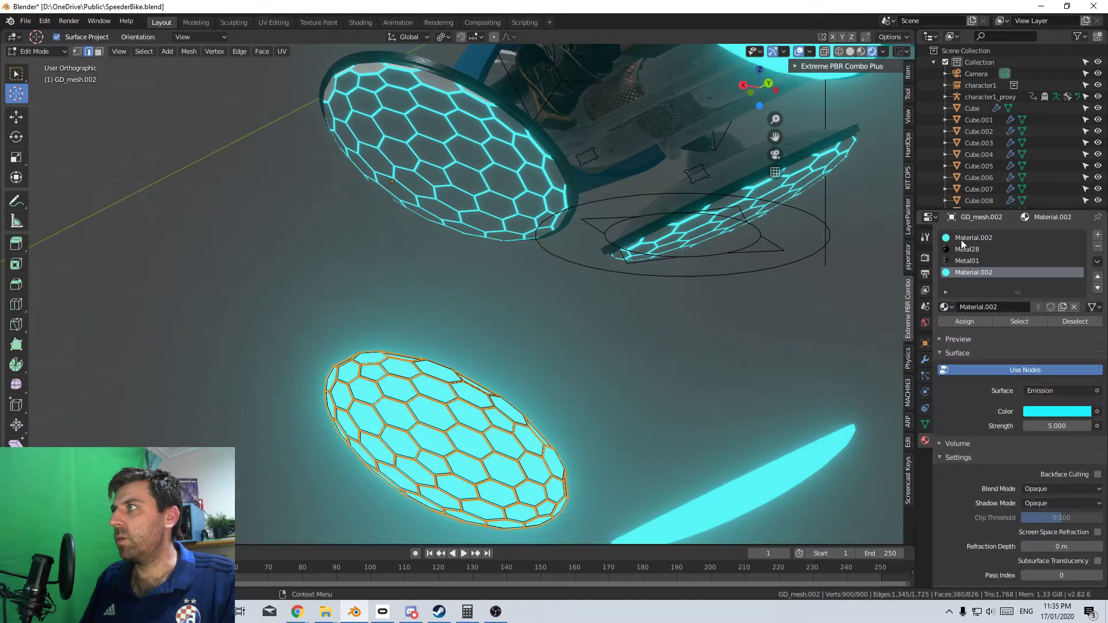
left_click(976, 238)
left_click(944, 307)
left_click(967, 368)
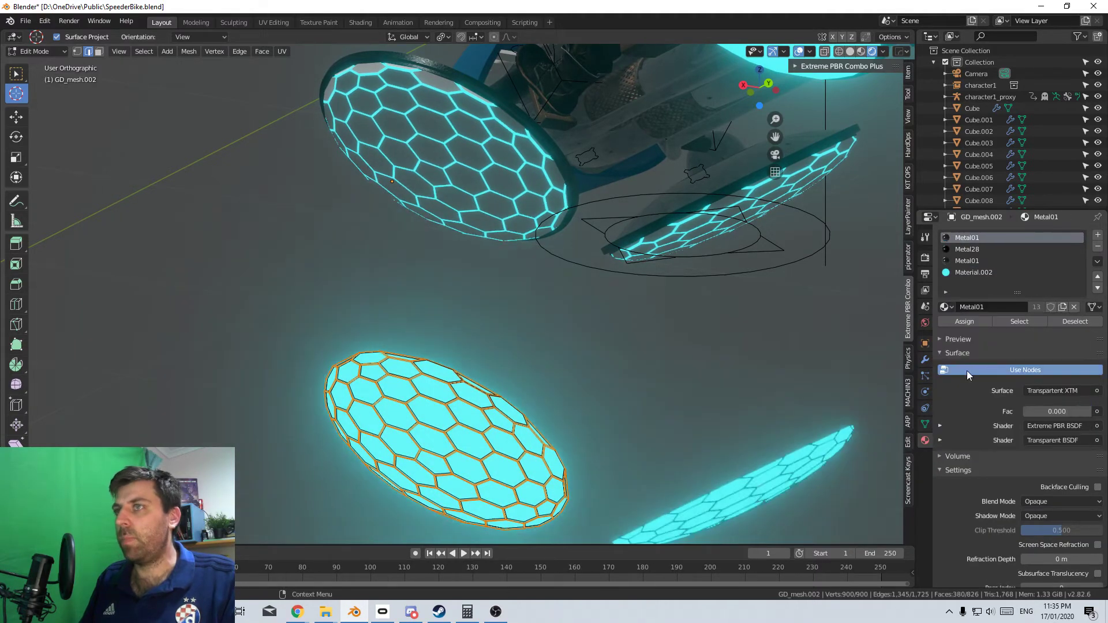
Leave Edit Mode and examine the glowing hexagon shell beneath the bike from several angles
key("Tab")
middle_click_drag(664, 383, 733, 443)
left_click(733, 443)
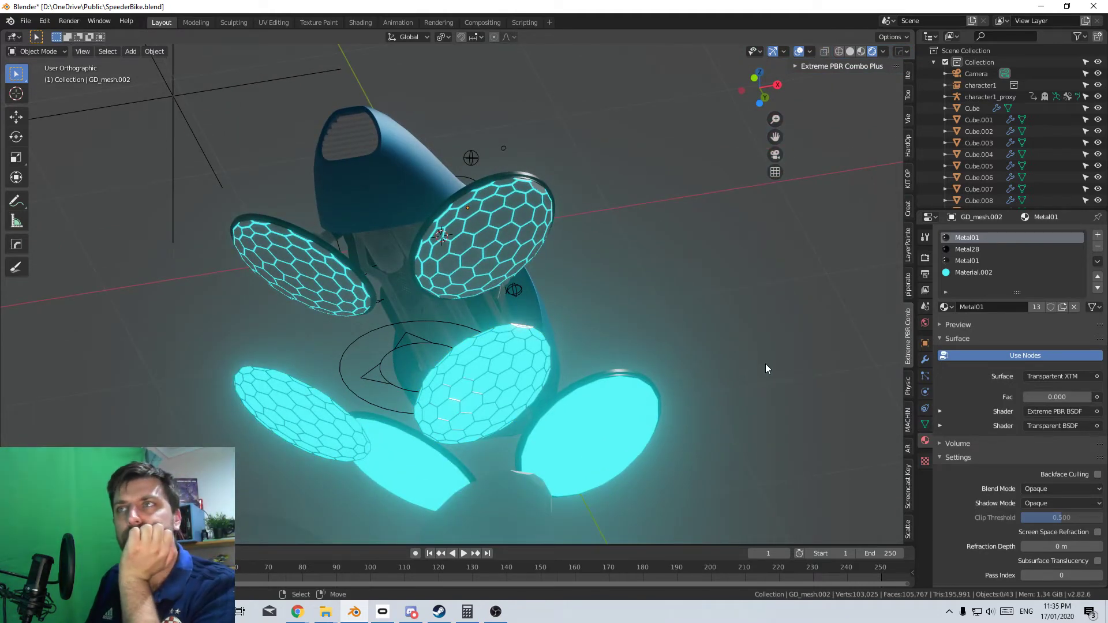
middle_click_drag(766, 367, 199, 411)
scroll(590, 407, "up", 3)
scroll(489, 445, "down", 6)
key("Tab")
key("Tab")
key("Tab")
key("Tab")
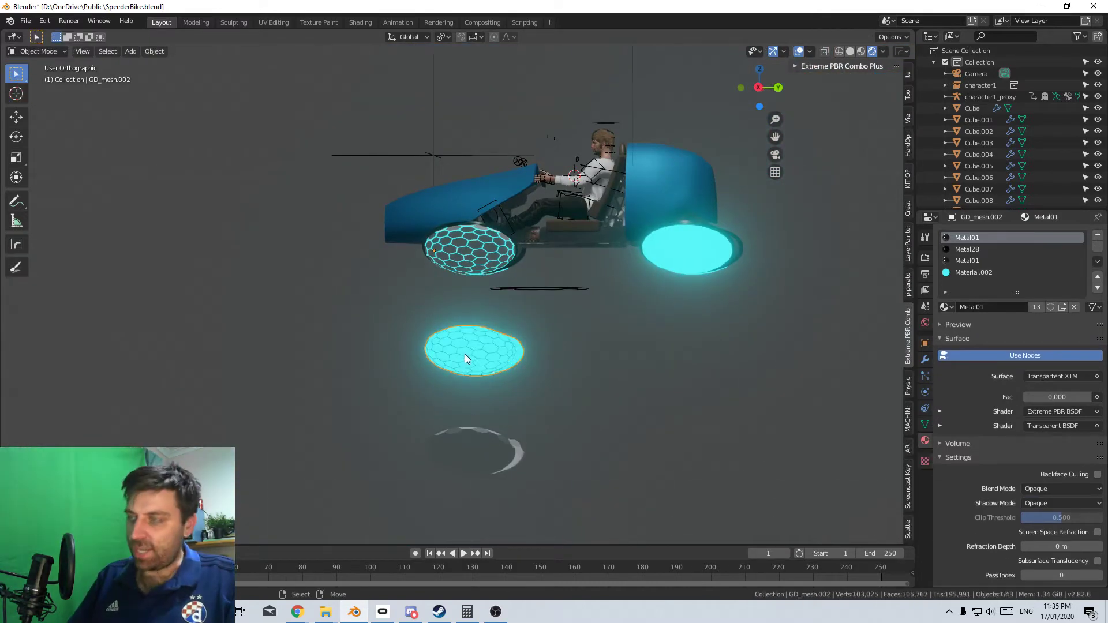
In the right side view, move the glowing shell copy to just below and behind the rear hover disc
left_click(465, 355)
key("KP_3")
key("g")
left_click(730, 332)
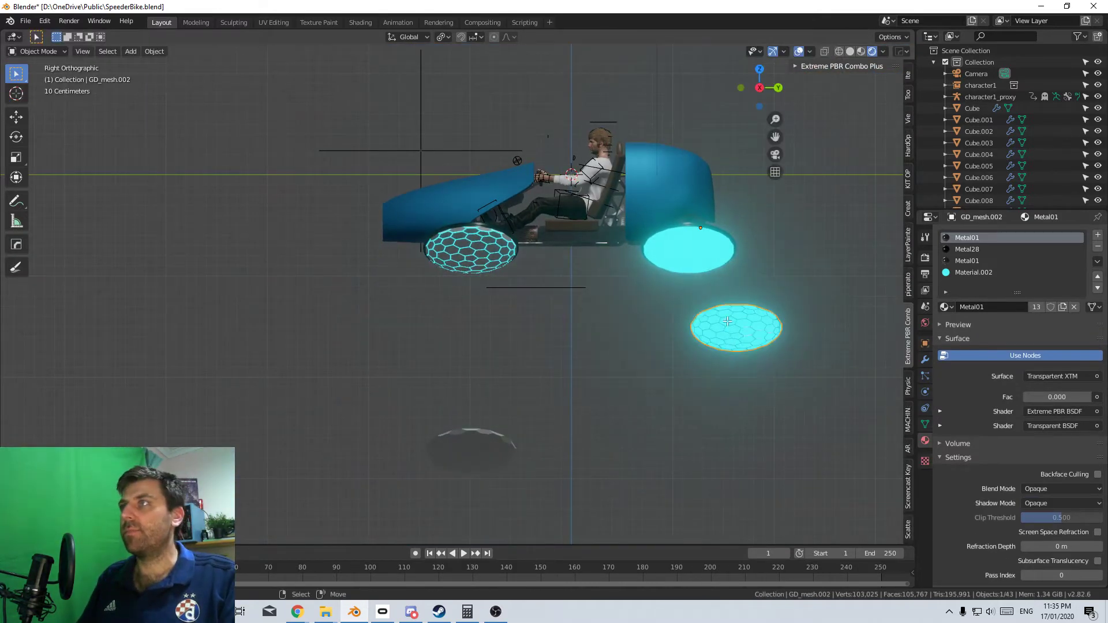
Delete the linked glowing underside mesh from the rear hover disc in the disc object
key("Tab")
middle_click_drag(695, 285, 642, 319, "shift")
key("Tab")
right_click(636, 284)
key("Tab")
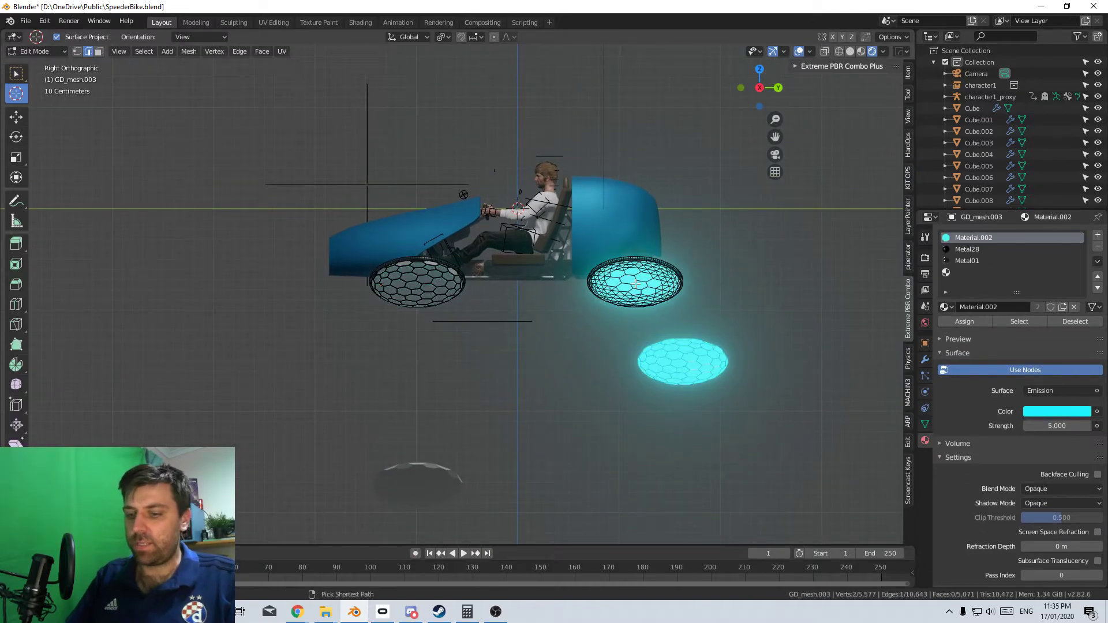
key("l")
key("x")
left_click(639, 270)
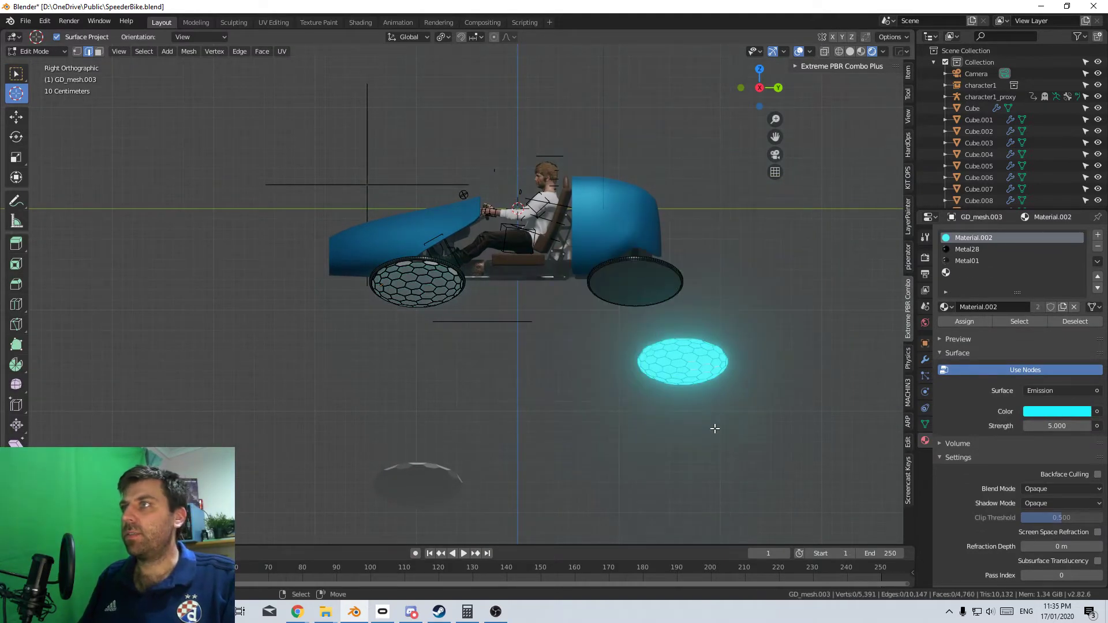
Edit the new hexagon shell, select its whole mesh and move it up onto the underside of the rear hover disc
middle_click_drag(705, 423, 570, 367, "shift")
scroll(571, 366, "up", 3)
key("Tab")
left_click(606, 341)
key("Tab")
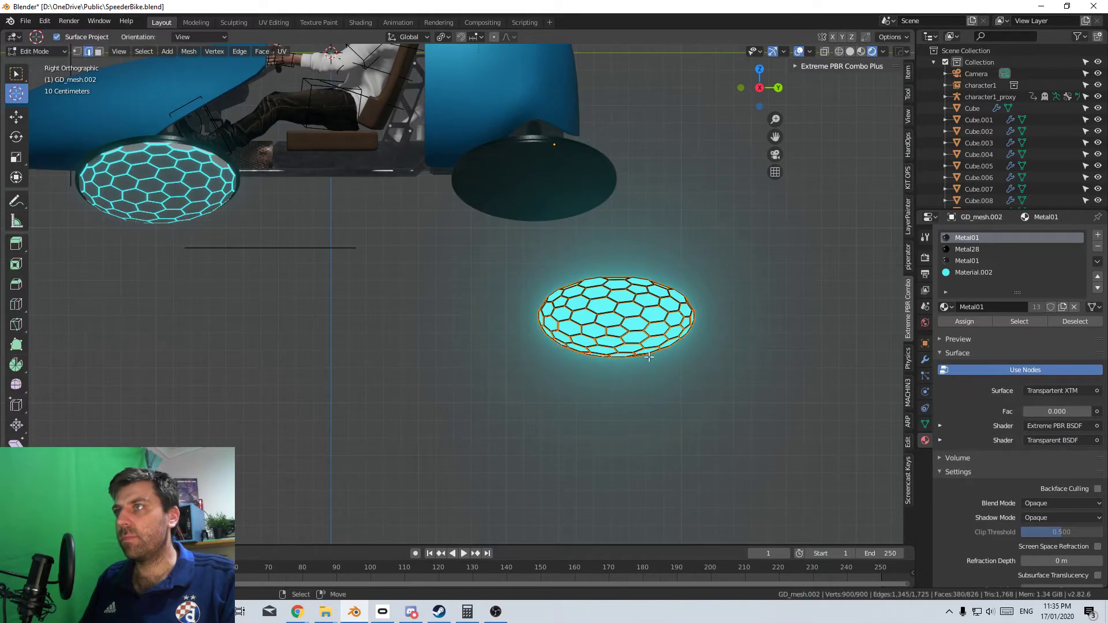
key("a")
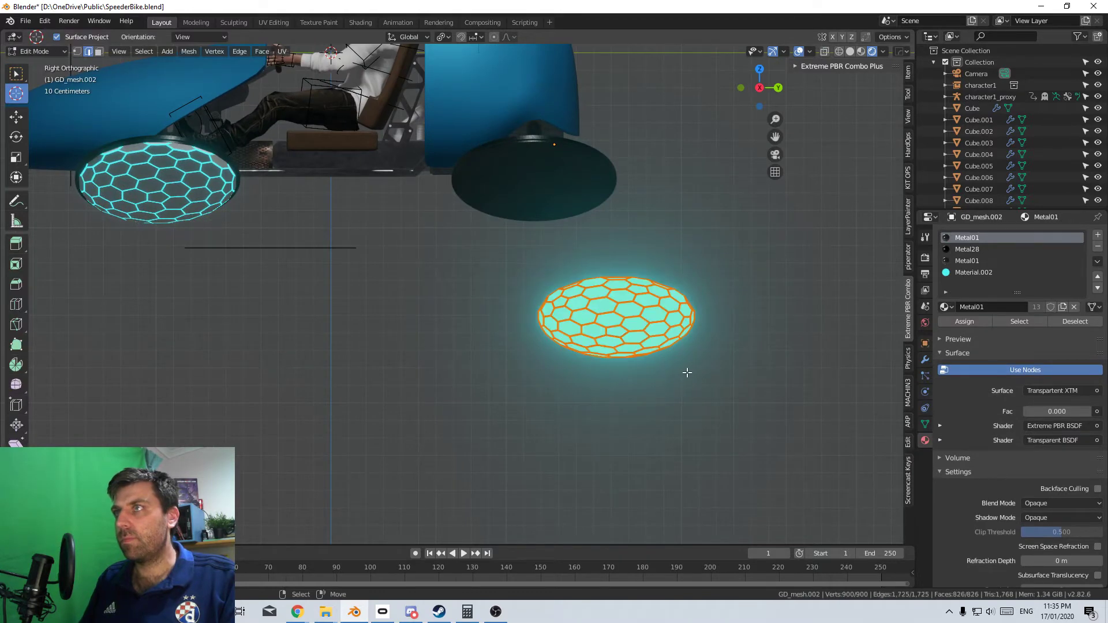
scroll(673, 364, "up", 2)
key("g")
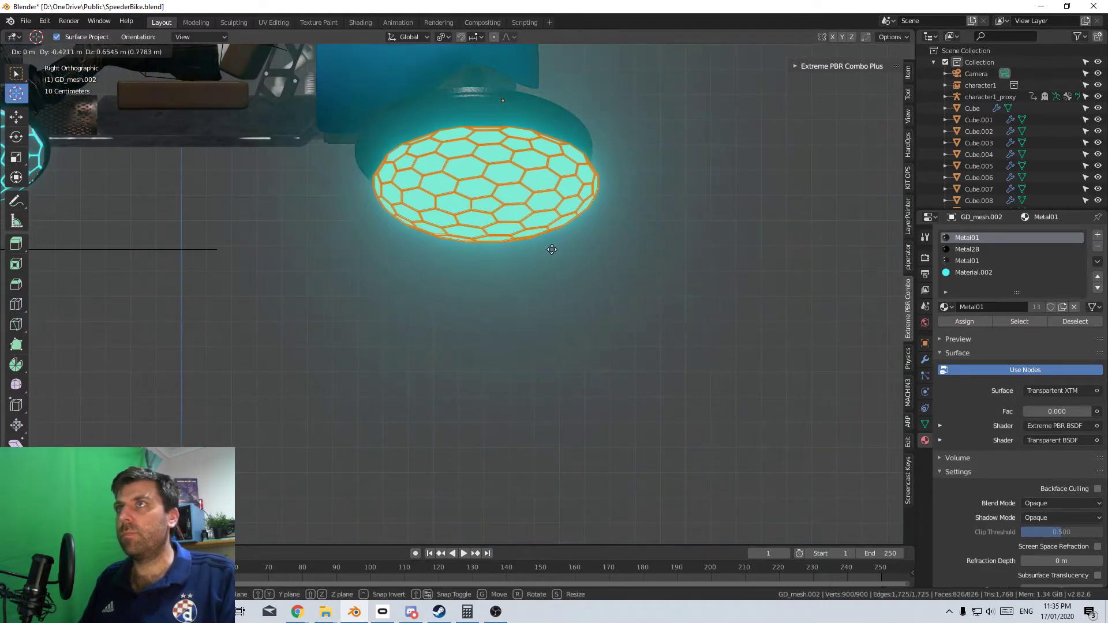
left_click(539, 222)
Fine-tune the shell mesh's position so it sits snugly inside the rear disc's rim
middle_click_drag(546, 221, 562, 404, "shift")
scroll(563, 404, "up", 1)
scroll(563, 404, "up", 7)
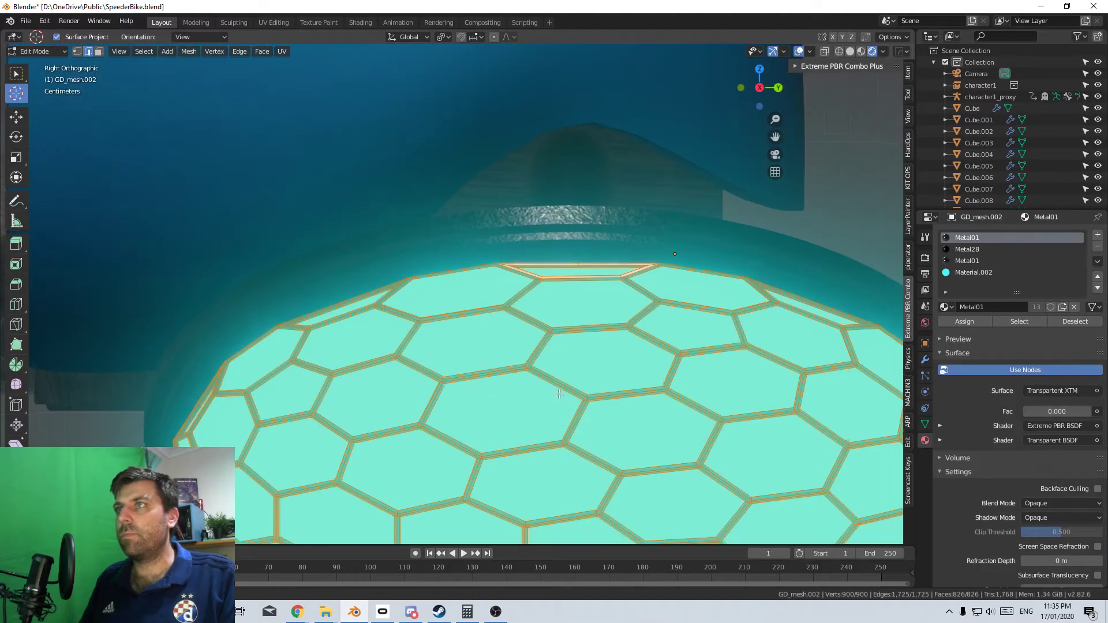
key("g")
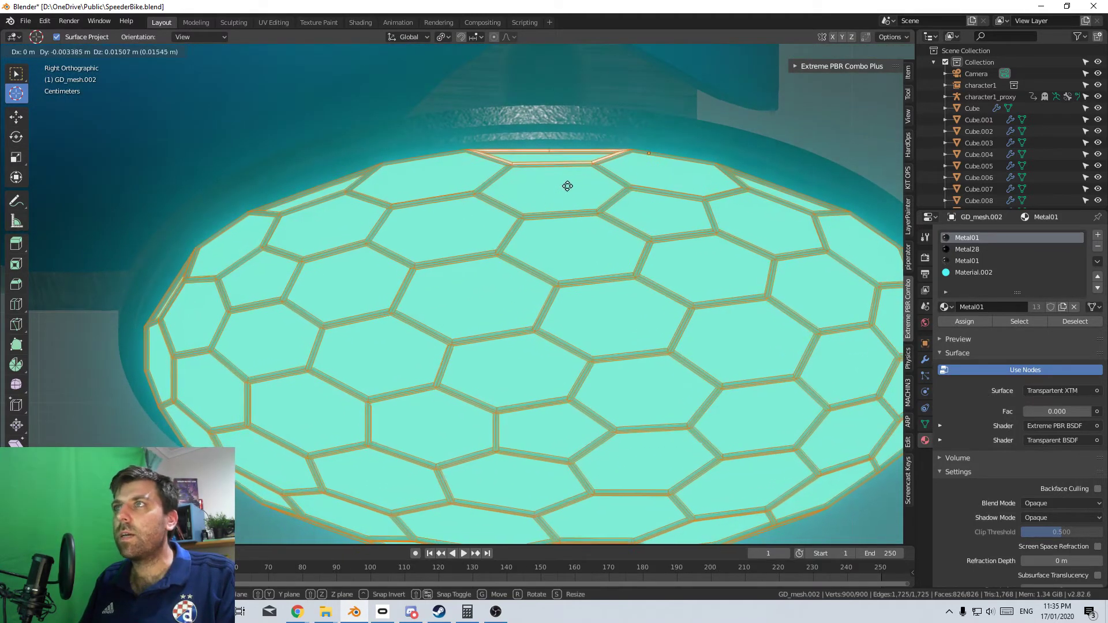
left_click(572, 145)
scroll(629, 295, "down", 3)
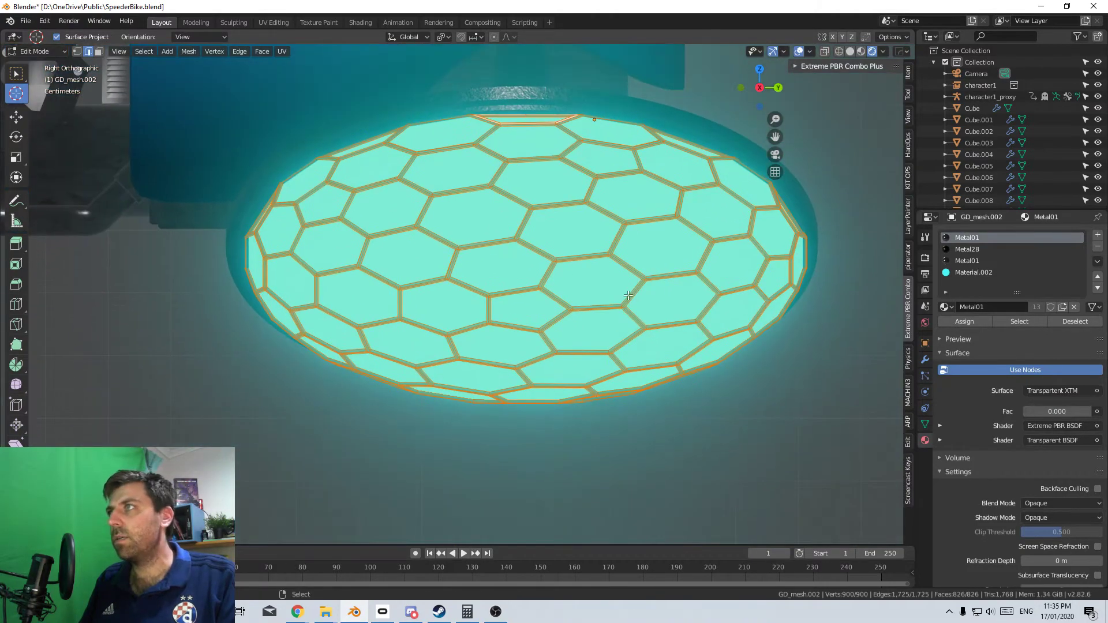
Return to Object Mode and compare the rear disc's glowing hexagons with the front disc's glowing strips
scroll(494, 313, "down", 5)
key("Tab")
scroll(628, 346, "down", 5)
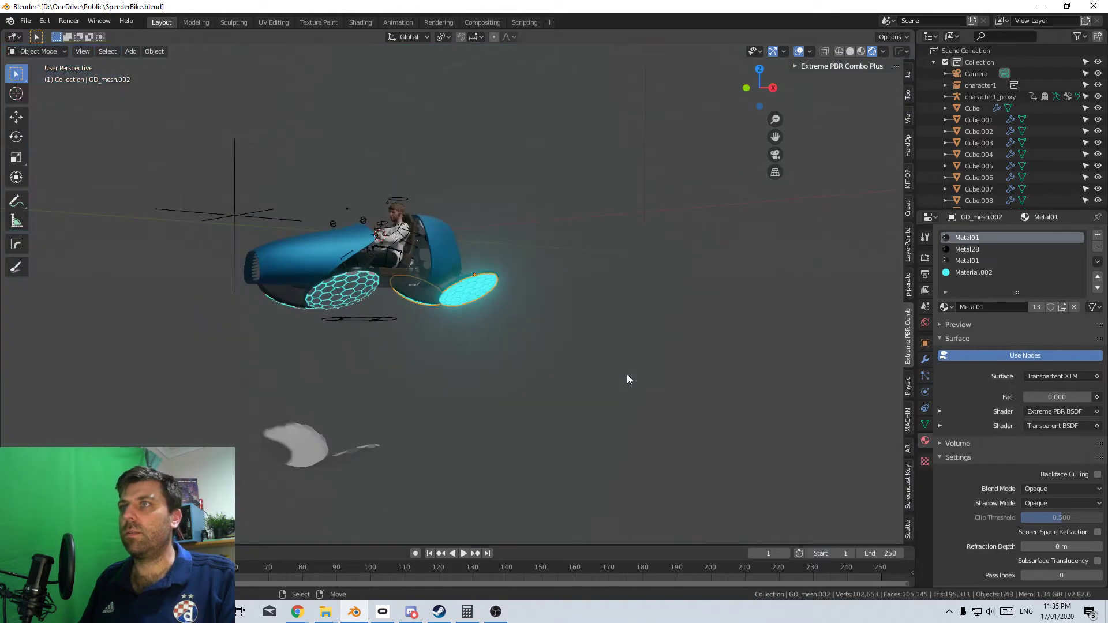
middle_click_drag(627, 374, 579, 367)
scroll(458, 378, "down", 4)
middle_click_drag(760, 378, 597, 407)
scroll(520, 403, "up", 10)
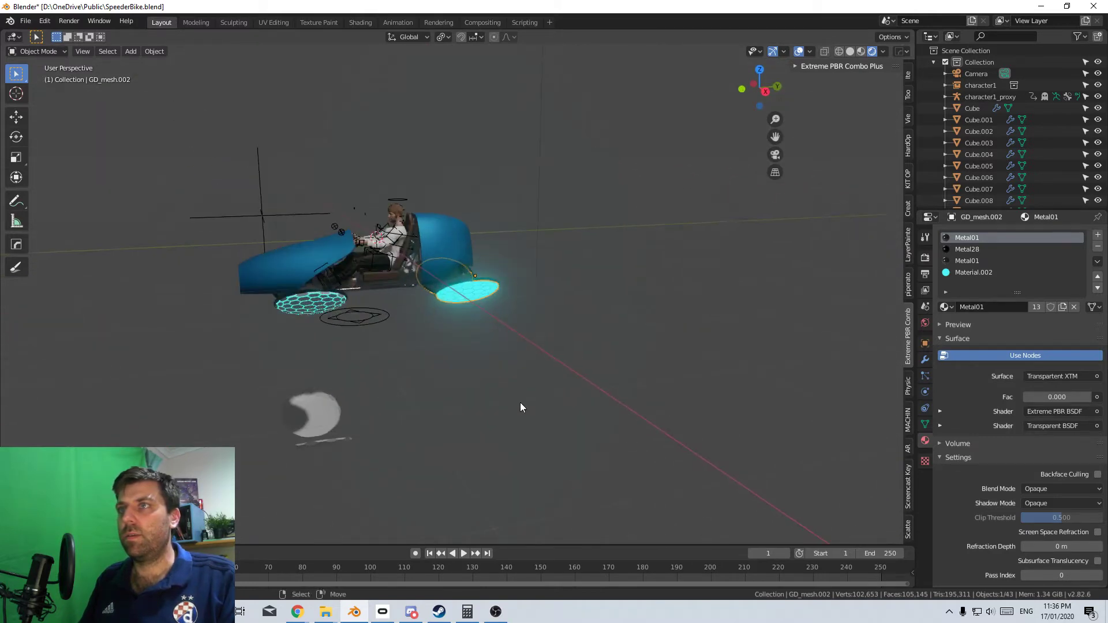
middle_click_drag(514, 396, 751, 439)
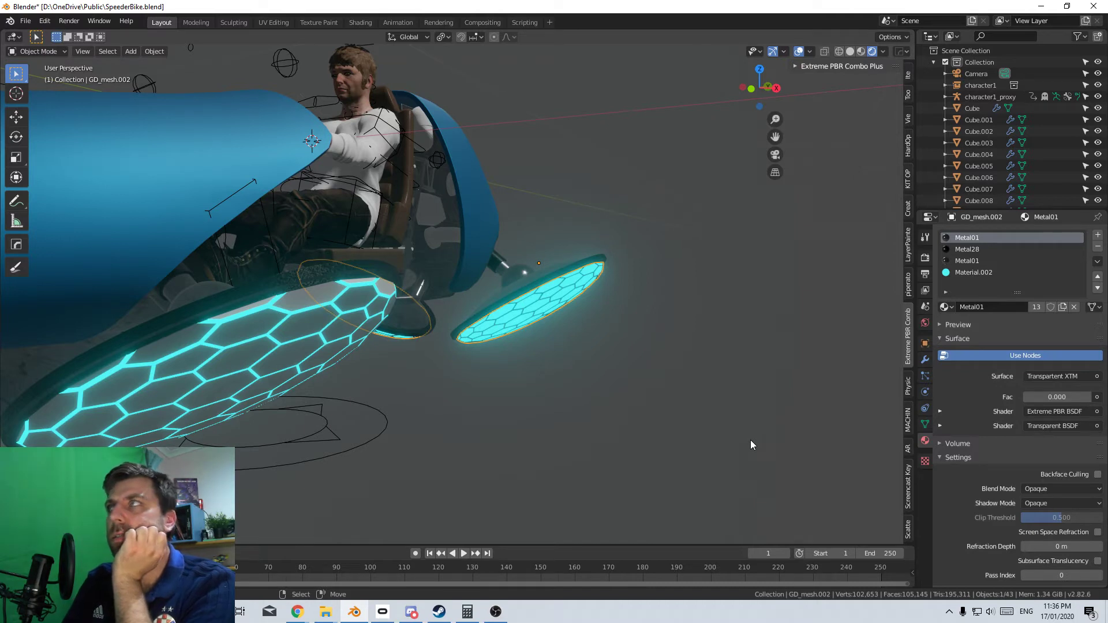
Switch the render engine to Cycles and examine the path-traced bike and its hover discs
left_click(925, 238)
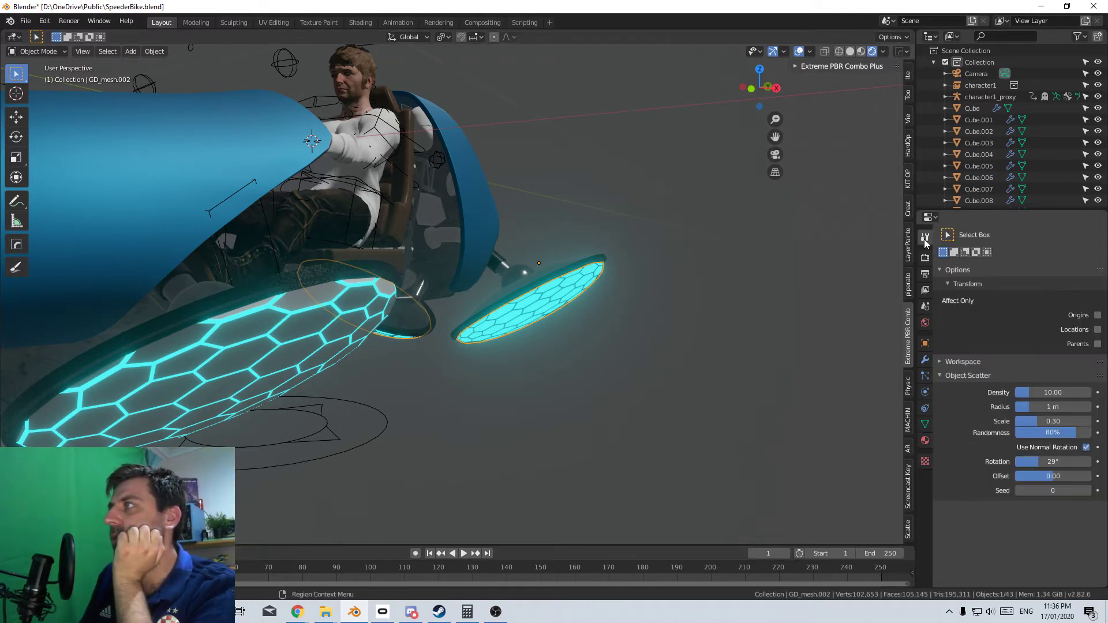
left_click(925, 257)
left_click(1062, 235)
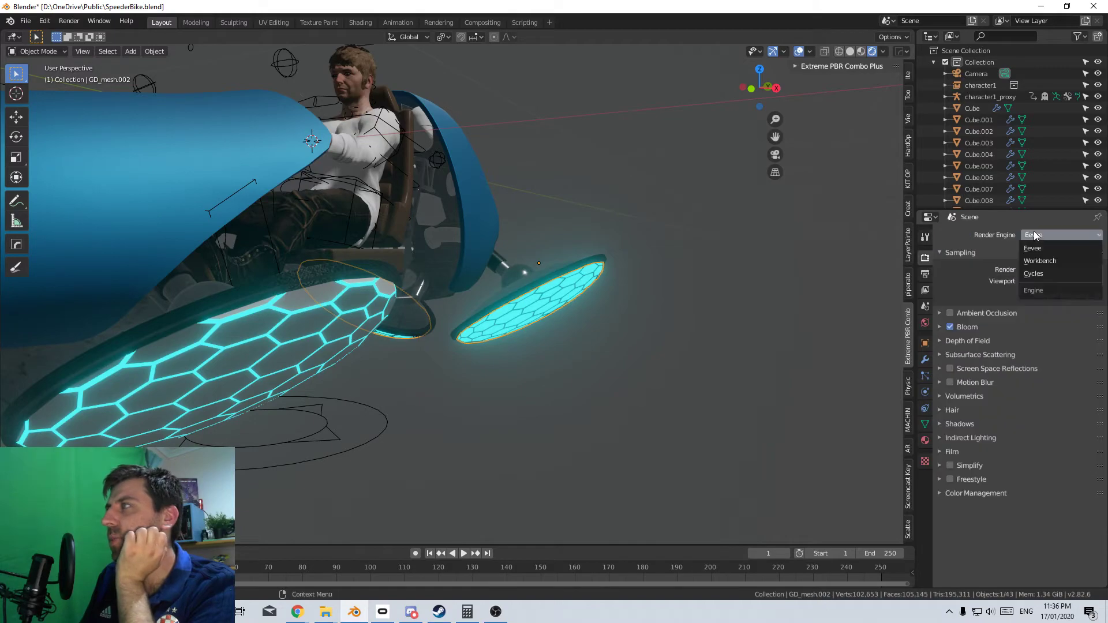
left_click(1039, 269)
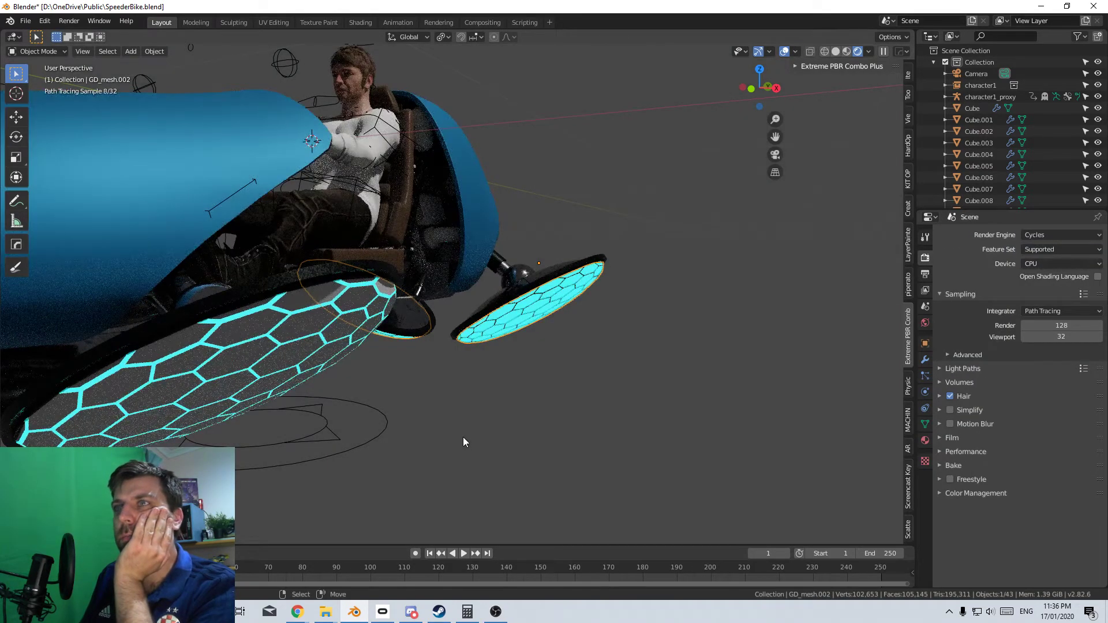
scroll(456, 442, "down", 4)
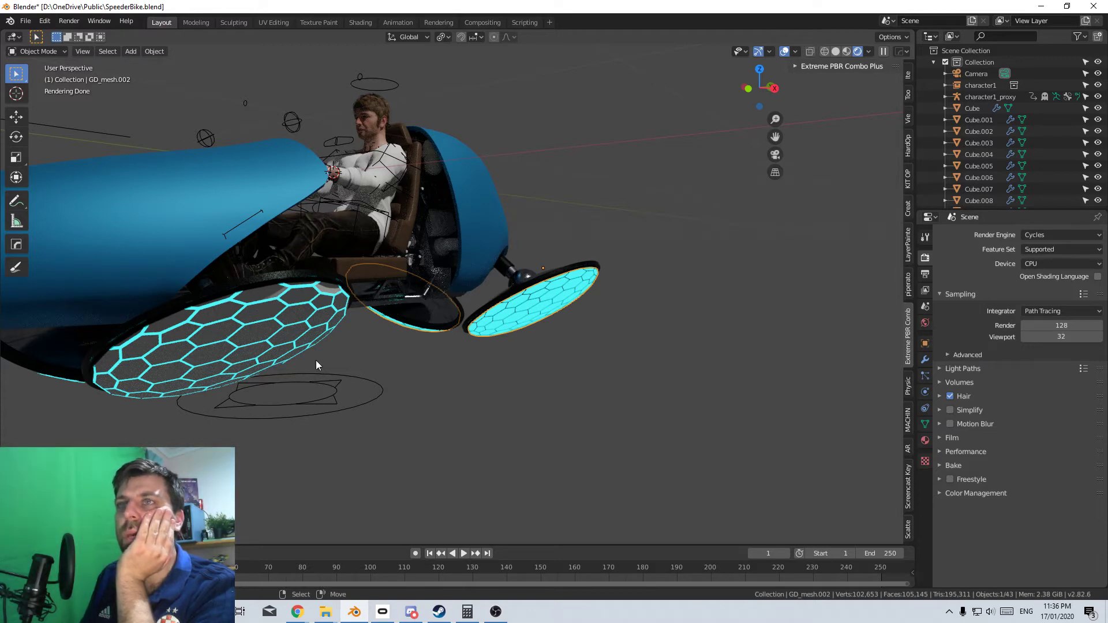
scroll(292, 321, "down", 4)
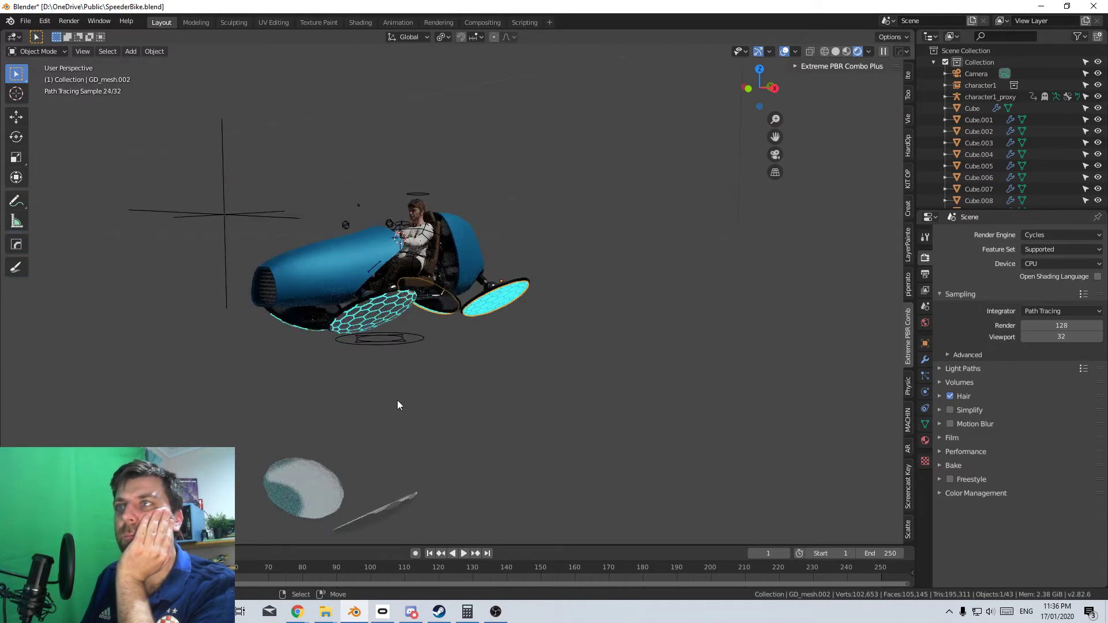
scroll(398, 400, "up", 2)
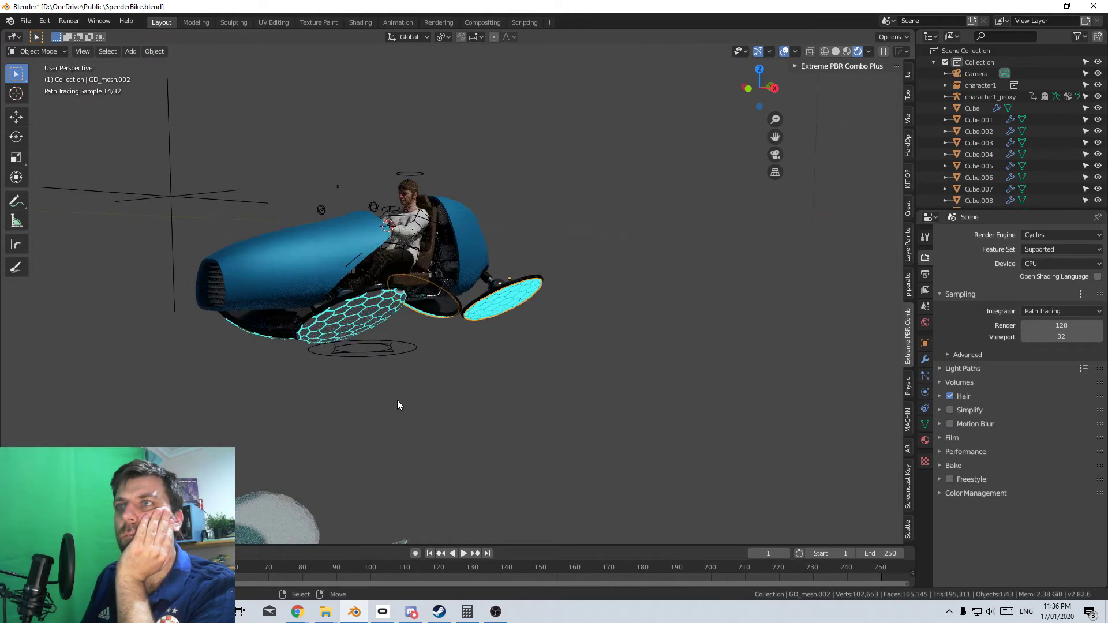
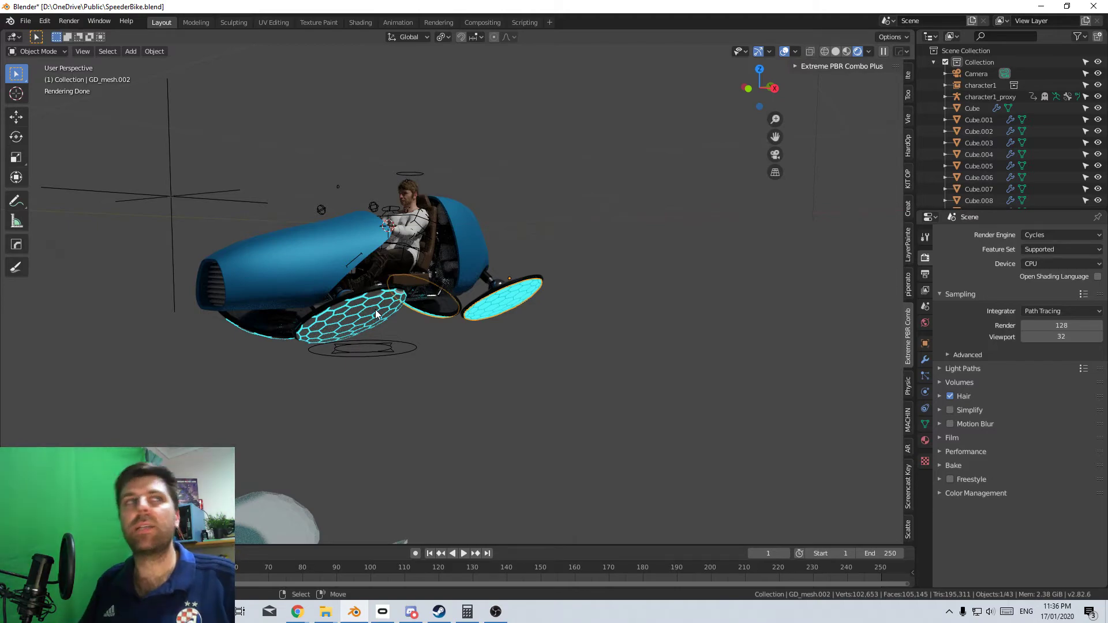
Select the front hover disc, add another material slot to it and create a new material in that slot
scroll(405, 336, "up", 5)
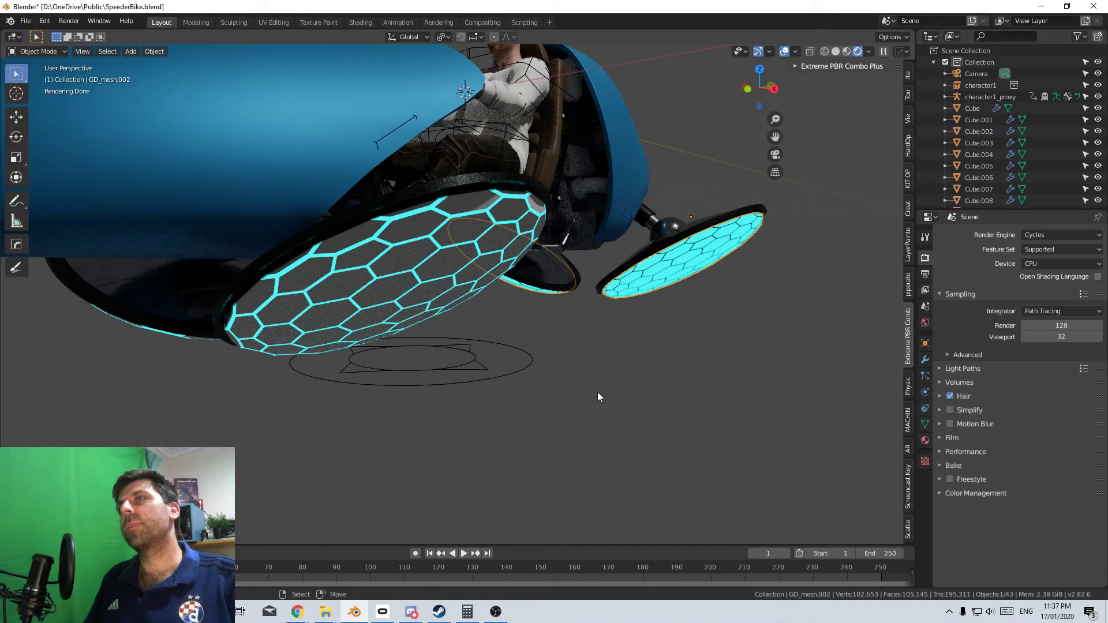
left_click(439, 269)
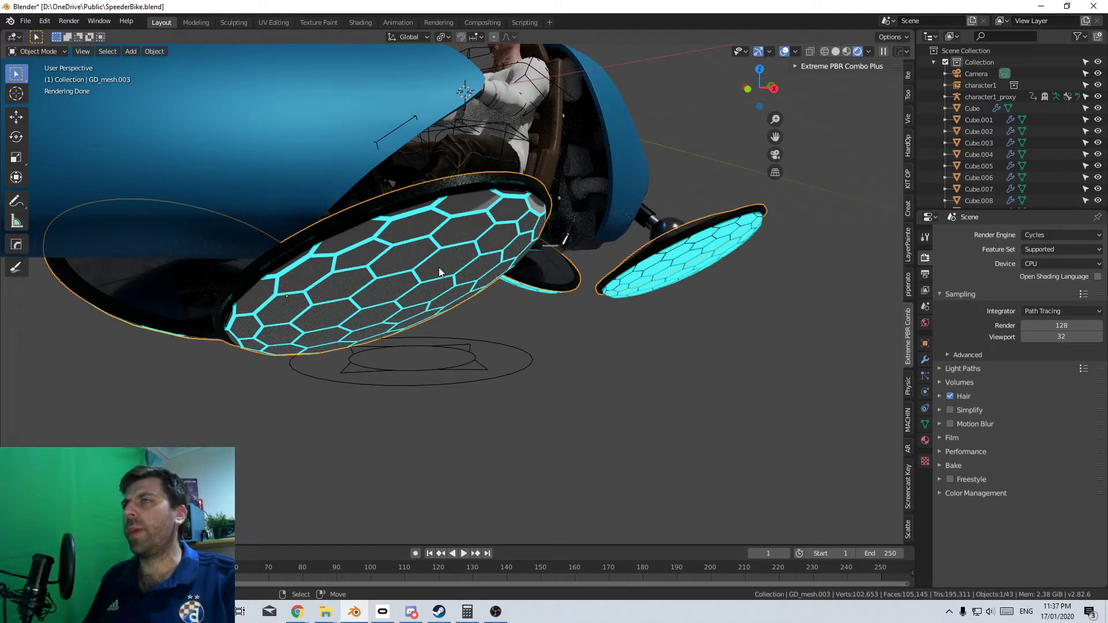
left_click(925, 440)
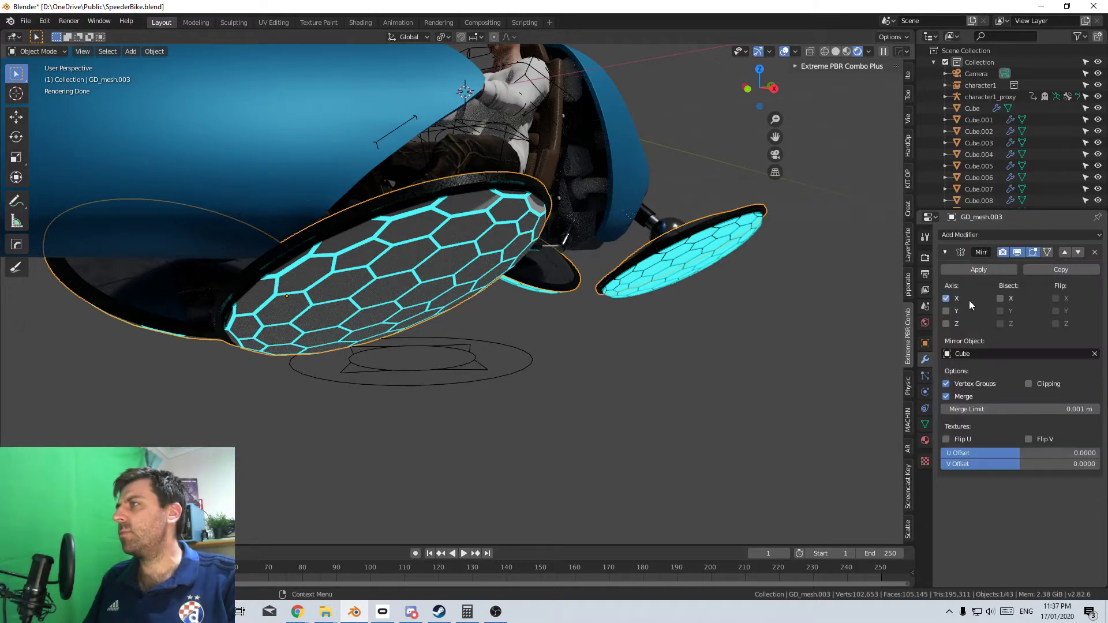
left_click(971, 272)
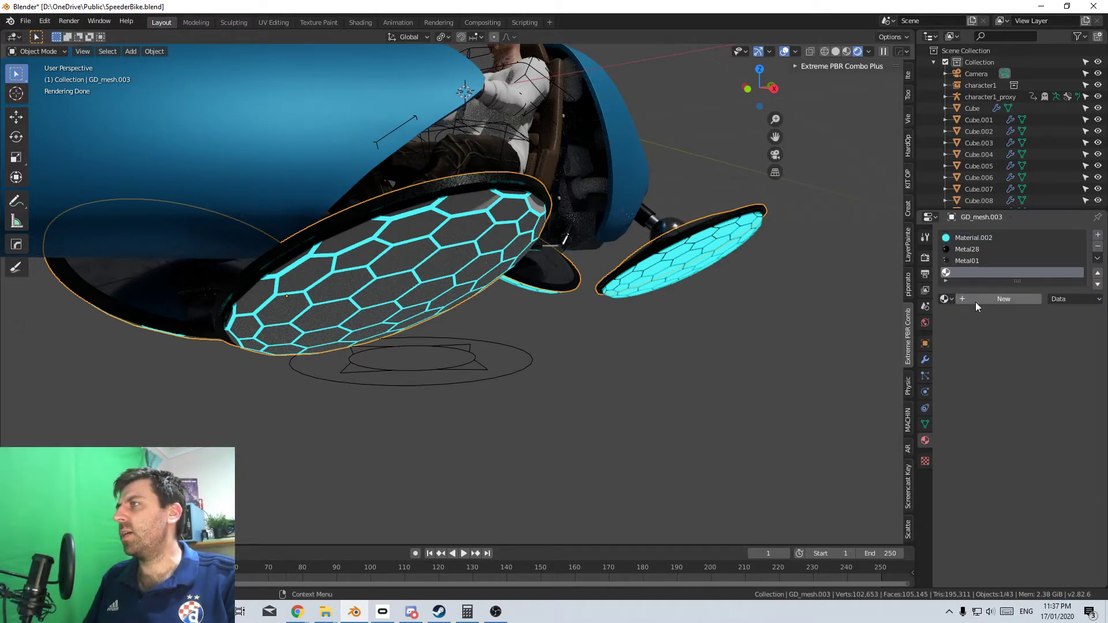
left_click(977, 299)
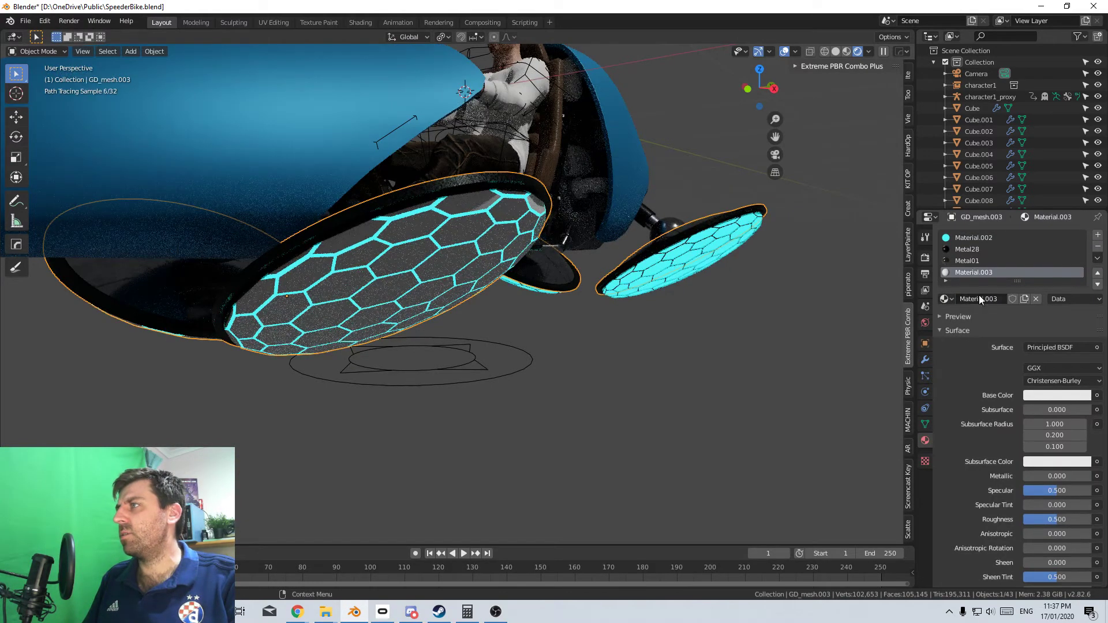
Open the Shading workspace and view the front disc's new material nodes alongside the bike
left_click(358, 23)
middle_click_drag(564, 484, 650, 467)
middle_click_drag(549, 242, 665, 267)
scroll(500, 208, "down", 3)
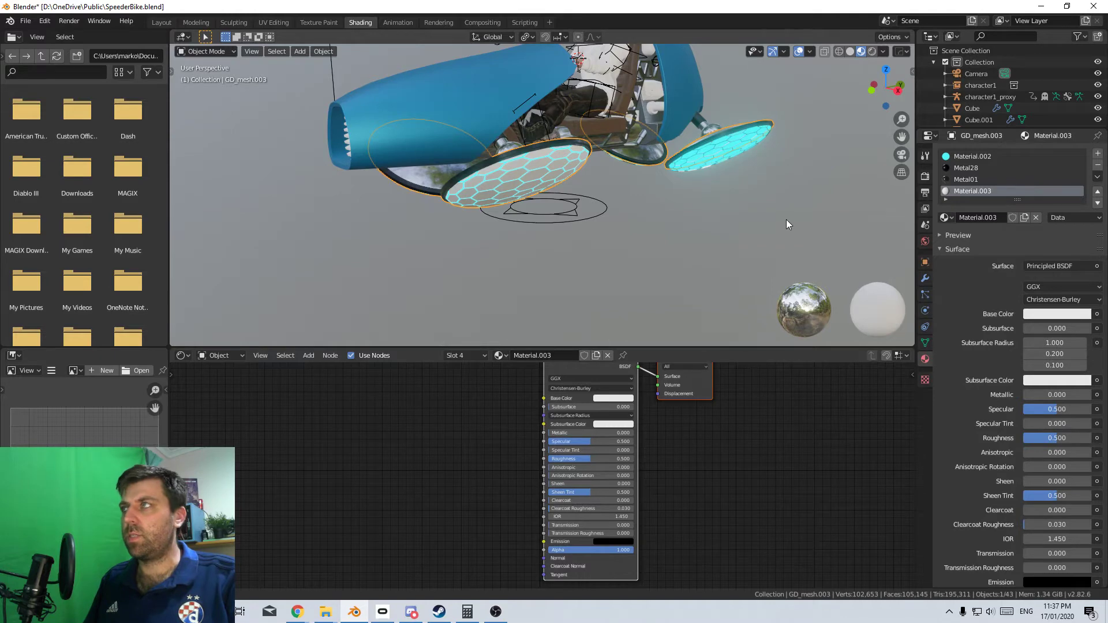
middle_click_drag(786, 219, 778, 208)
Browse the Extreme PBR library's categories, including Christmas Ornament and Marble, for a material suited to the front disc
left_click(196, 21)
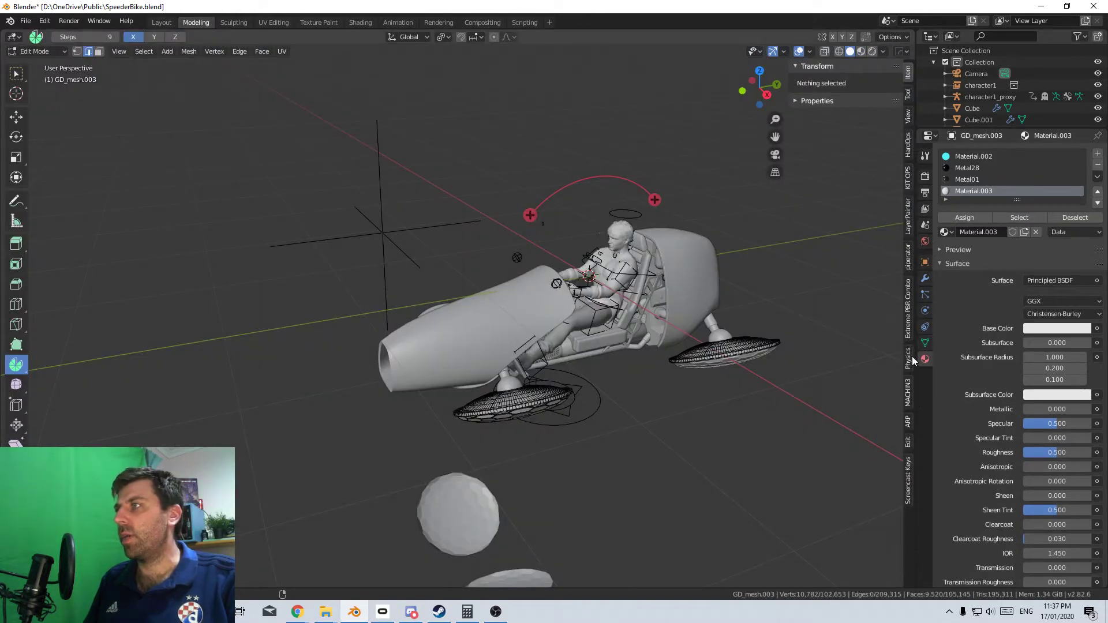
left_click(908, 324)
left_click(852, 96)
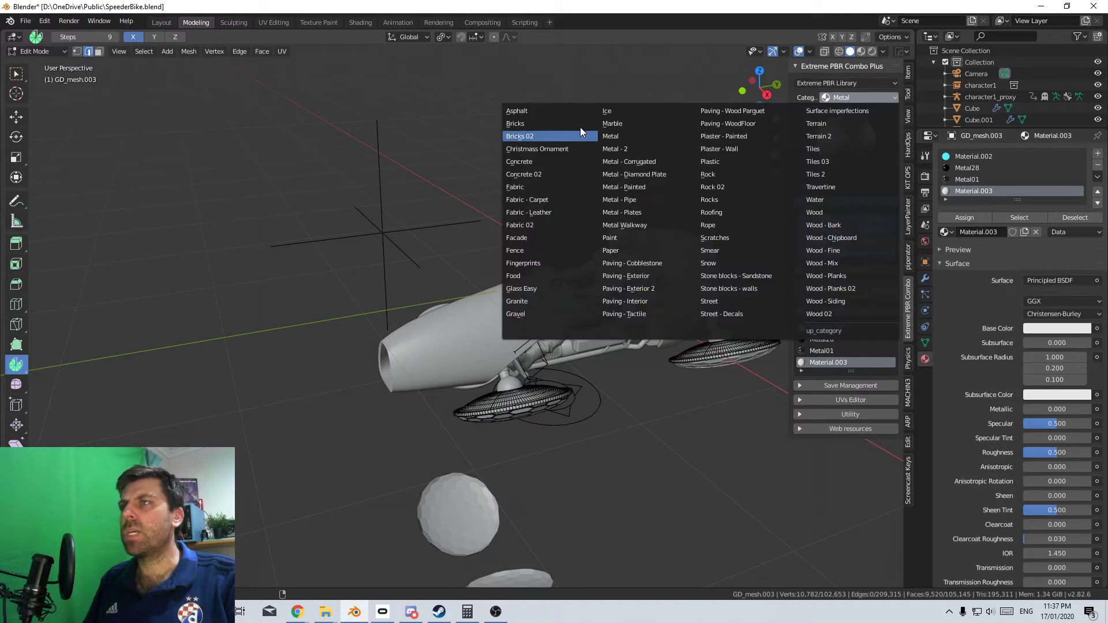
left_click(557, 148)
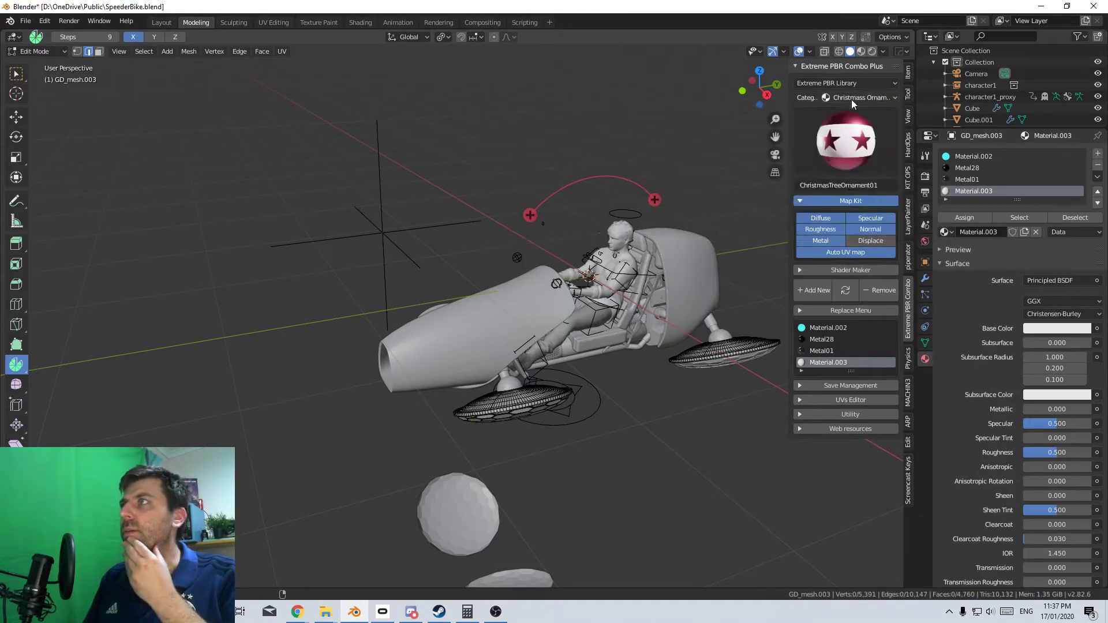
left_click(853, 98)
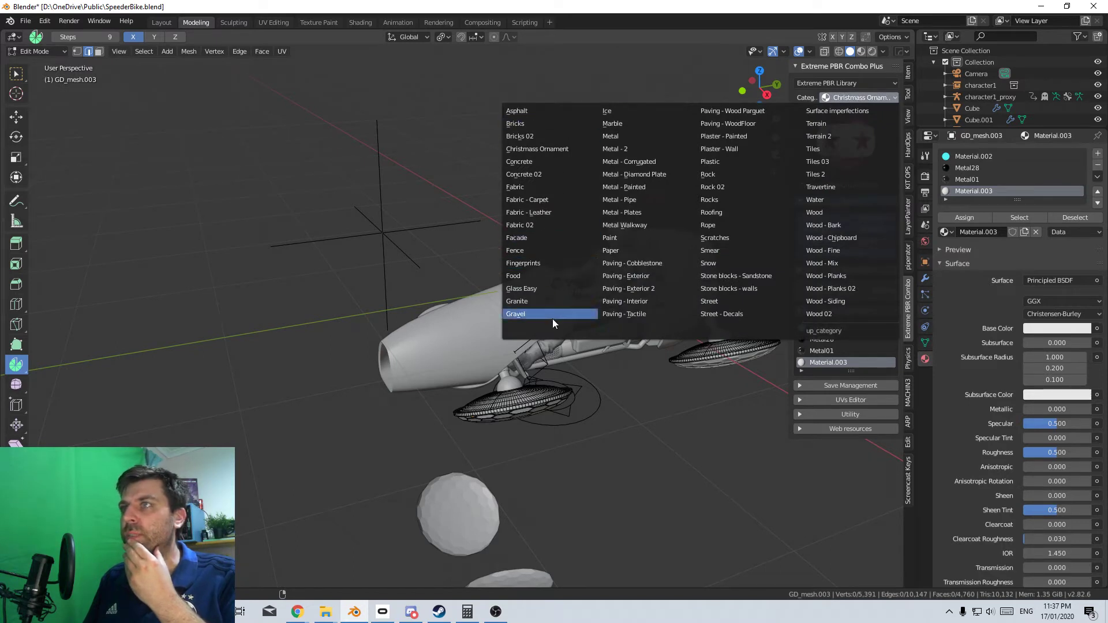
left_click(625, 121)
left_click(835, 153)
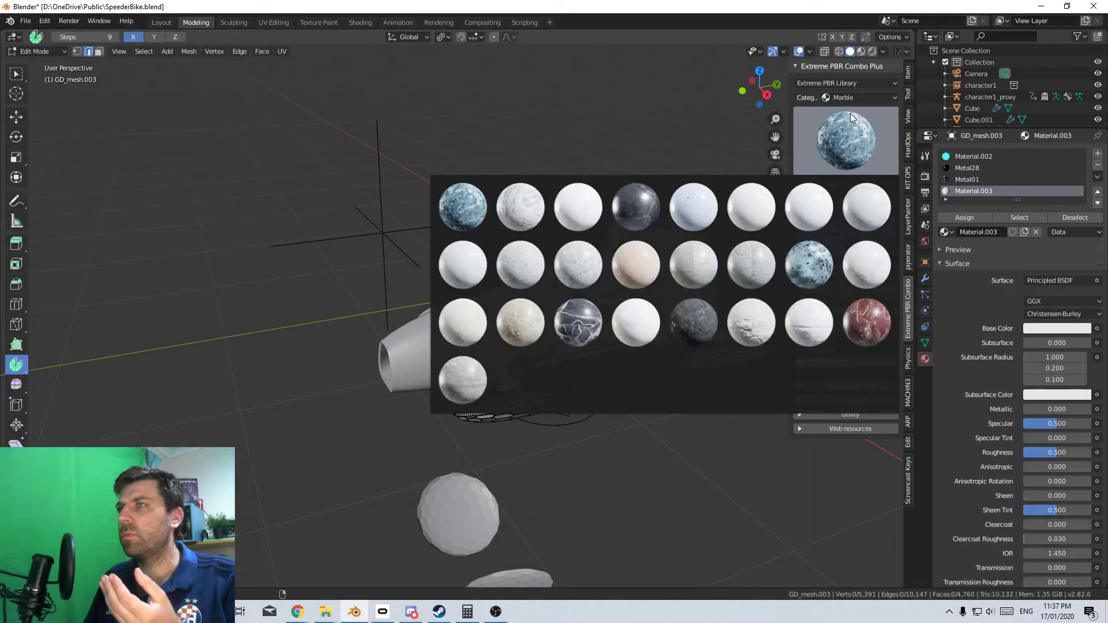
left_click(857, 92)
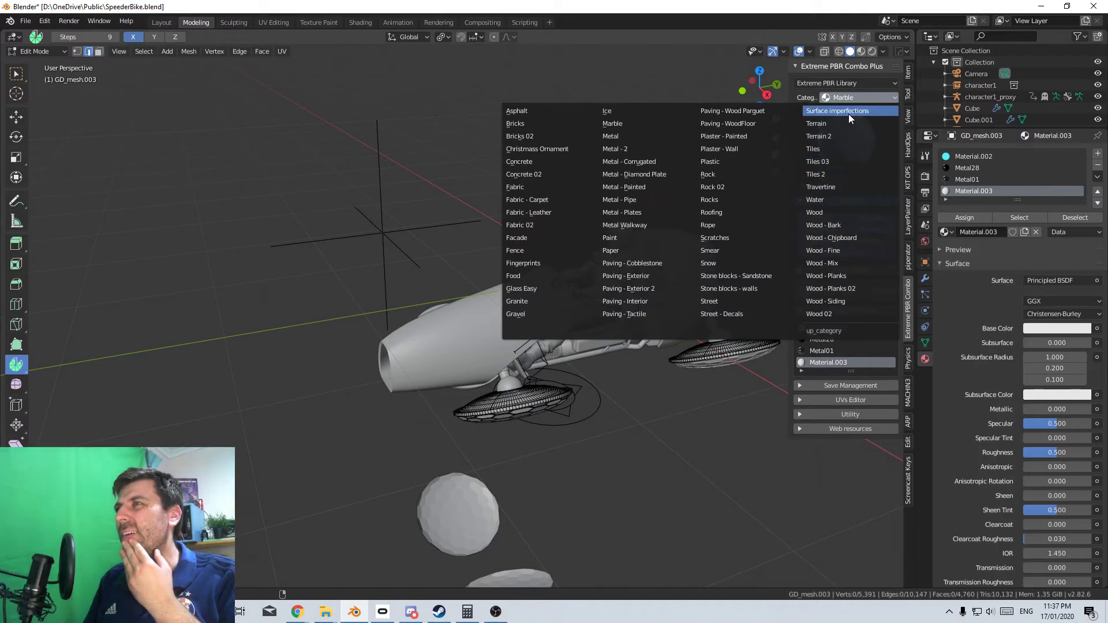
scroll(551, 469, "down", 2)
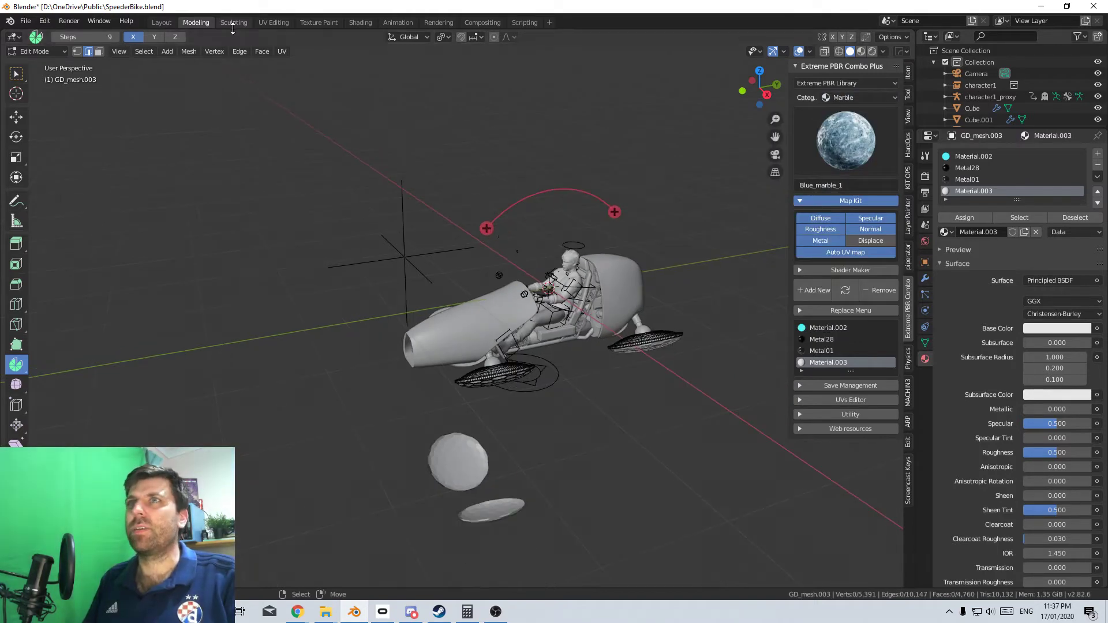
In the Shading workspace, set the new disc material's base color to pure white and its specular to 1.000
left_click(350, 24)
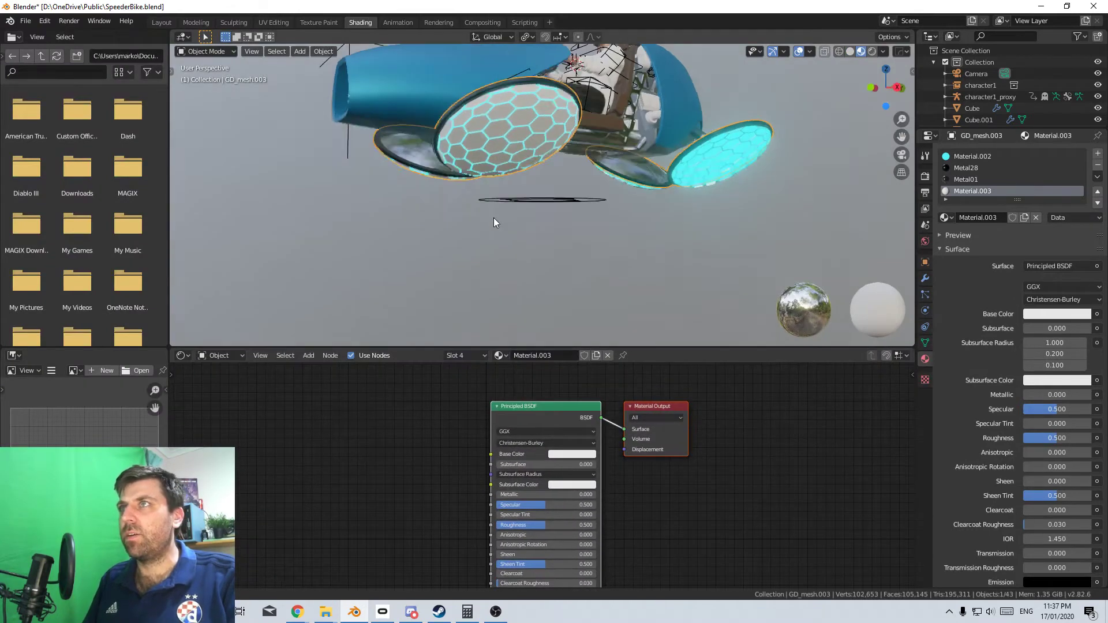
middle_click_drag(494, 223, 549, 240)
middle_click_drag(615, 492, 613, 446)
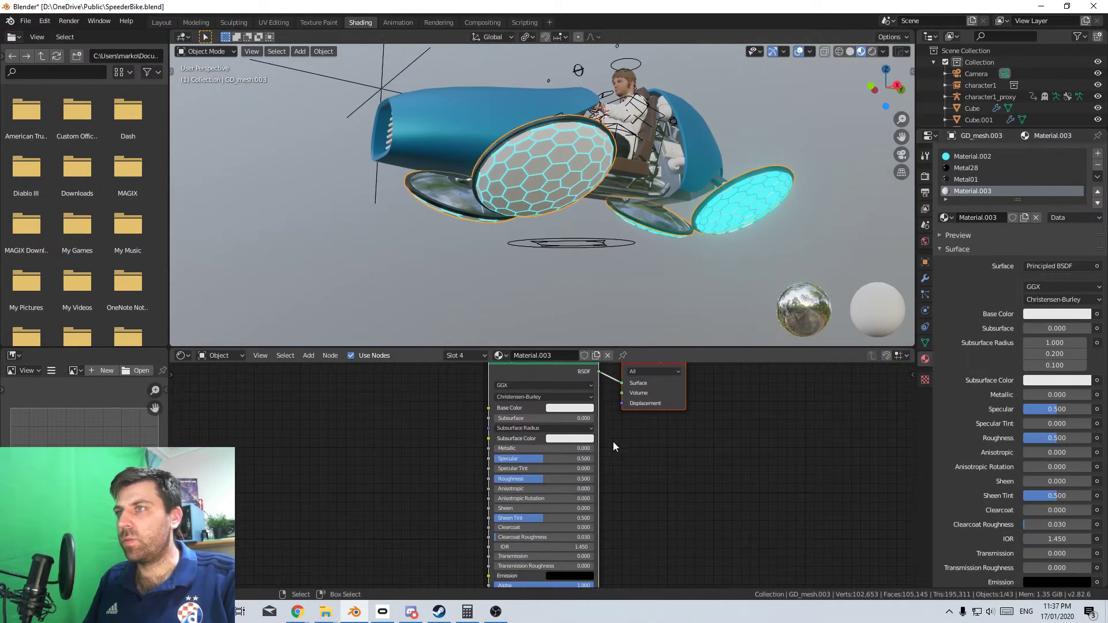
left_click(564, 407)
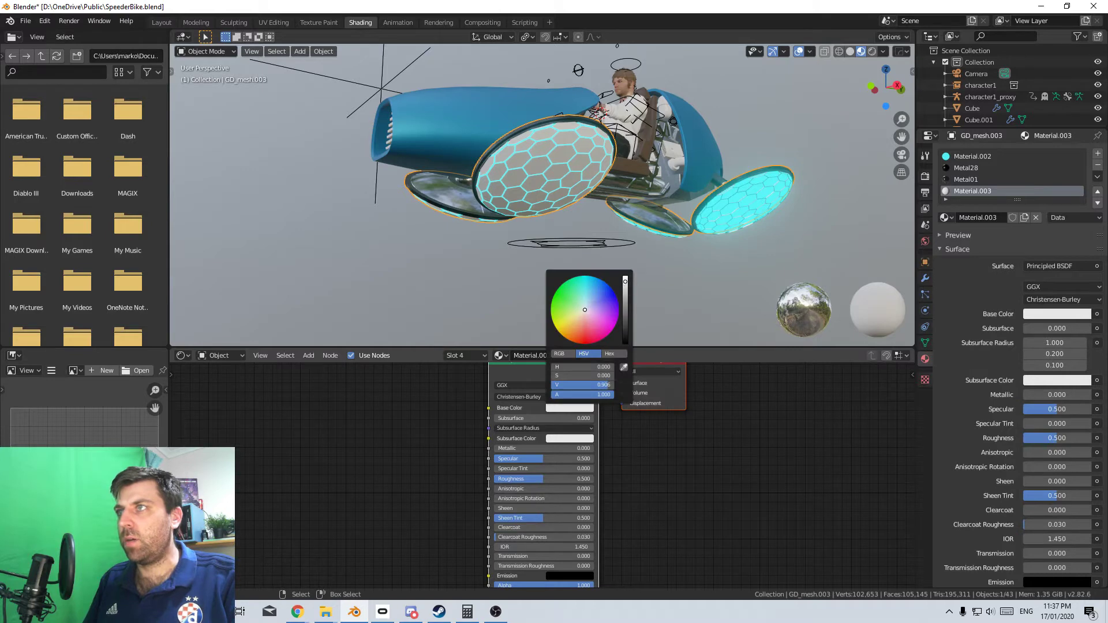
middle_click_drag(620, 508, 628, 486)
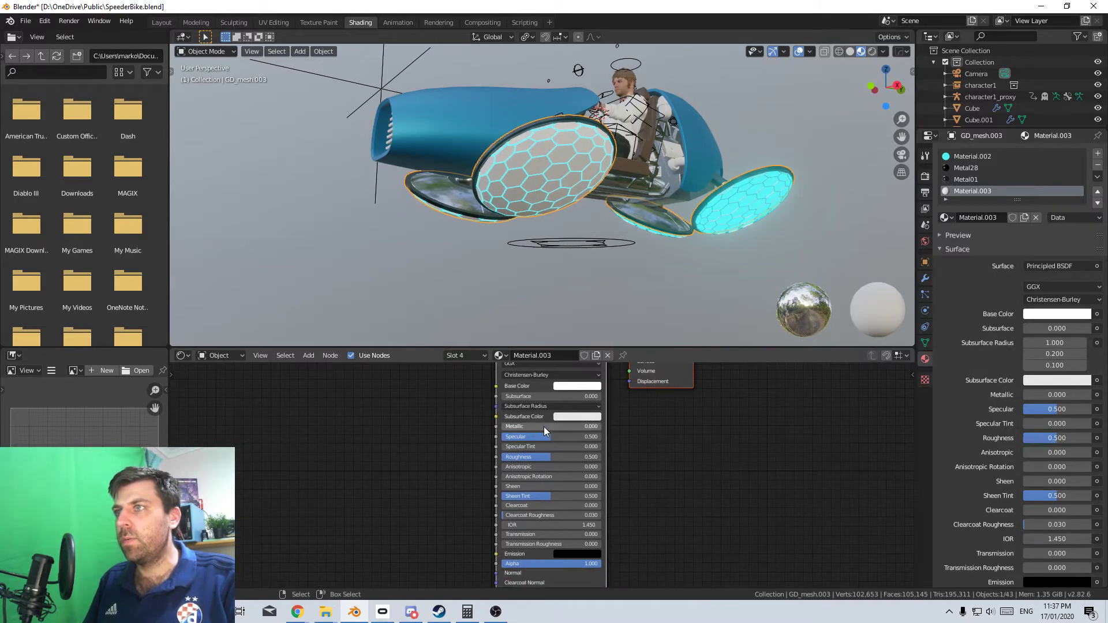
left_click_drag(534, 443, 600, 442)
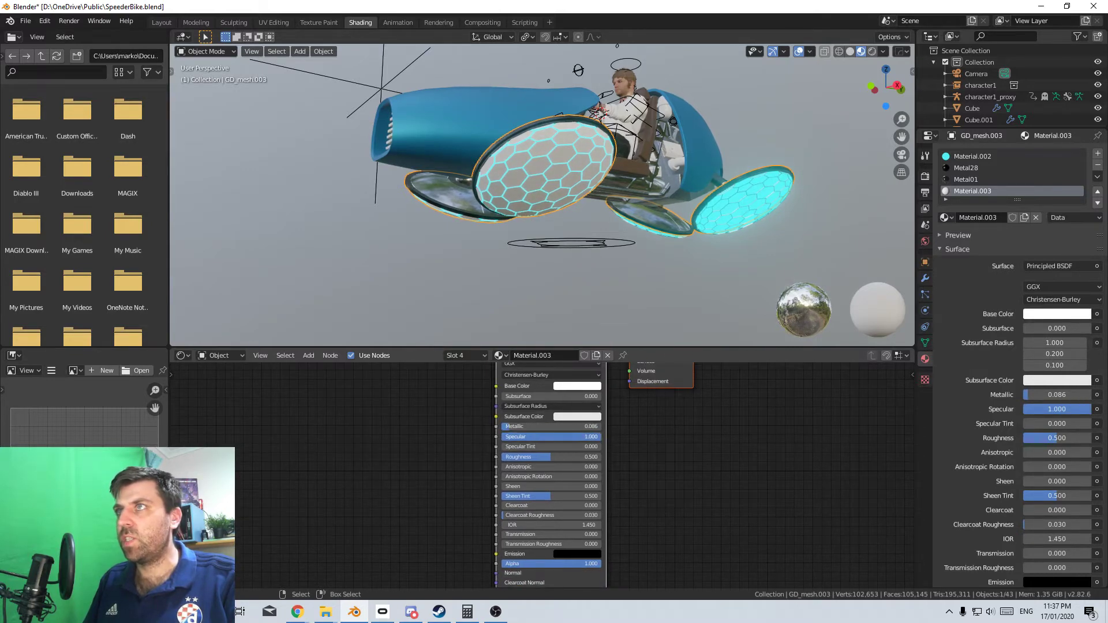
Set the disc material's roughness to 0.182 and metallic to 0.209, and inspect the discs on the bike
middle_click_drag(605, 476, 623, 459)
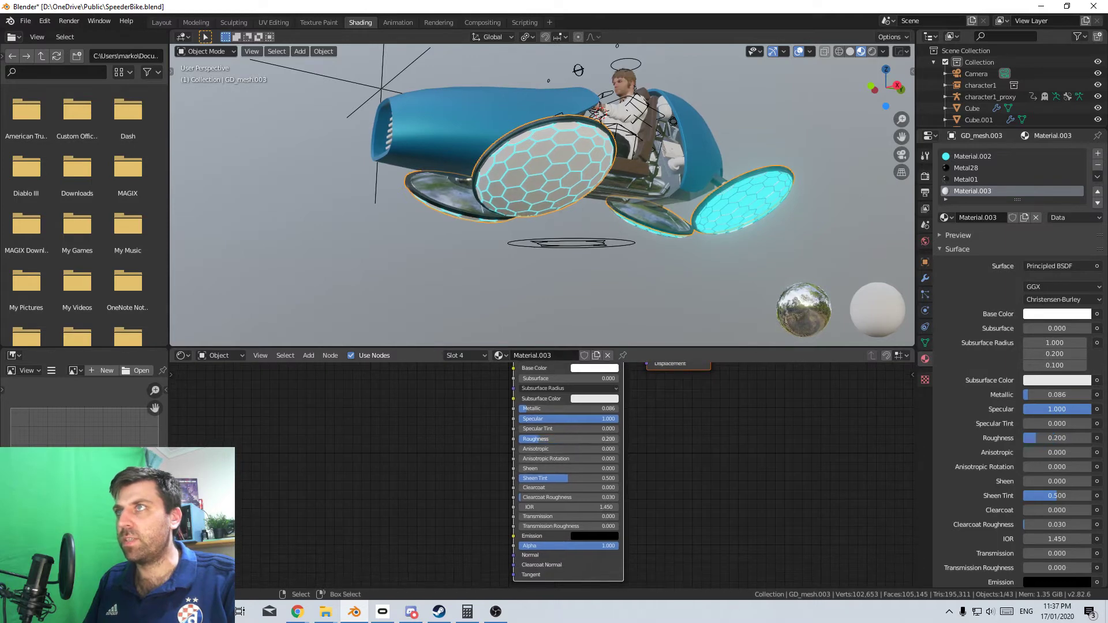
left_click_drag(541, 408, 562, 408)
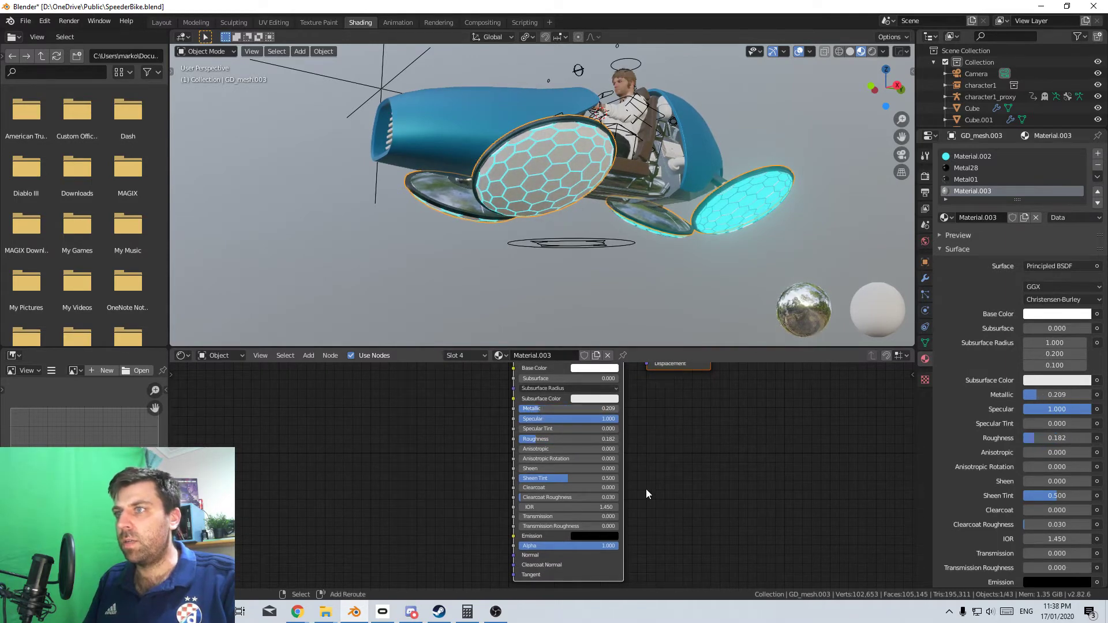
middle_click_drag(655, 444, 660, 542)
middle_click_drag(571, 328, 362, 247)
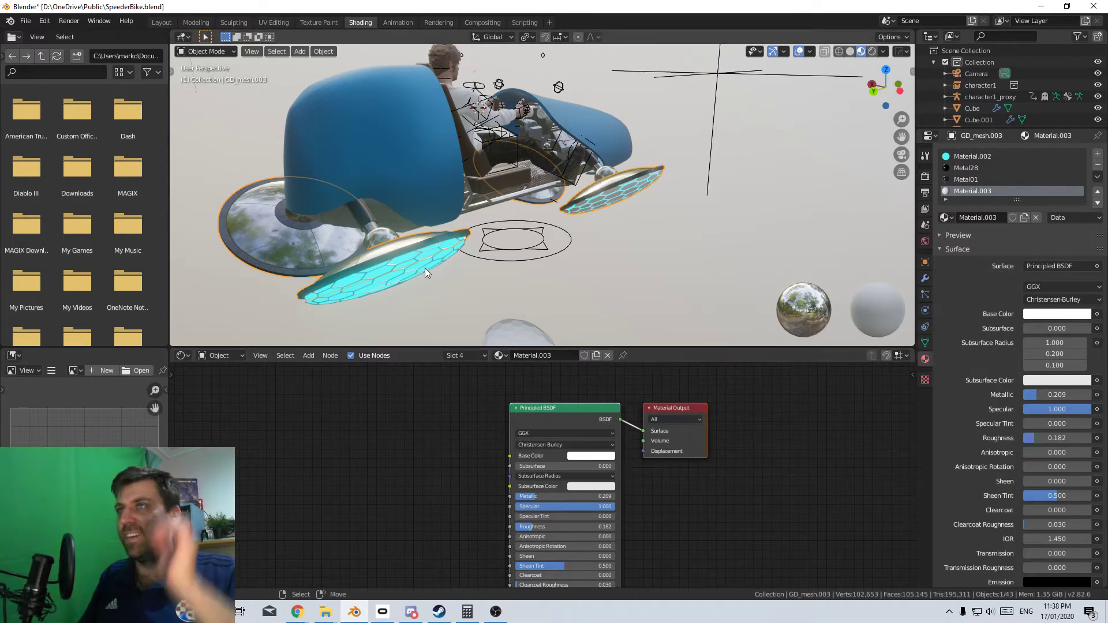
scroll(425, 267, "down", 2)
middle_click_drag(425, 268, 611, 263)
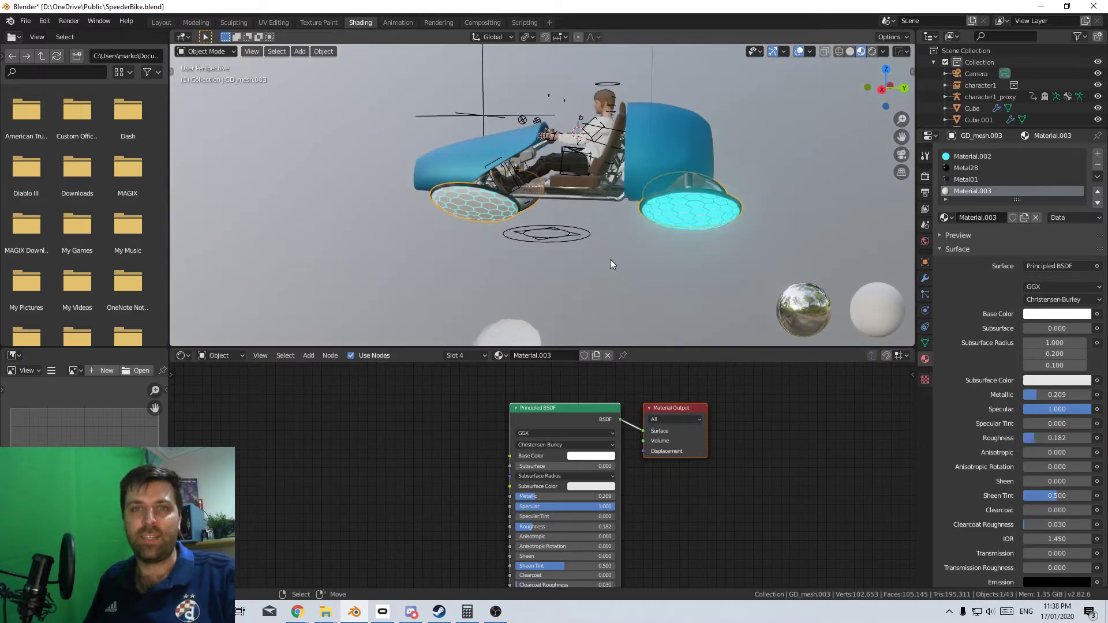
middle_click_drag(611, 259, 646, 283)
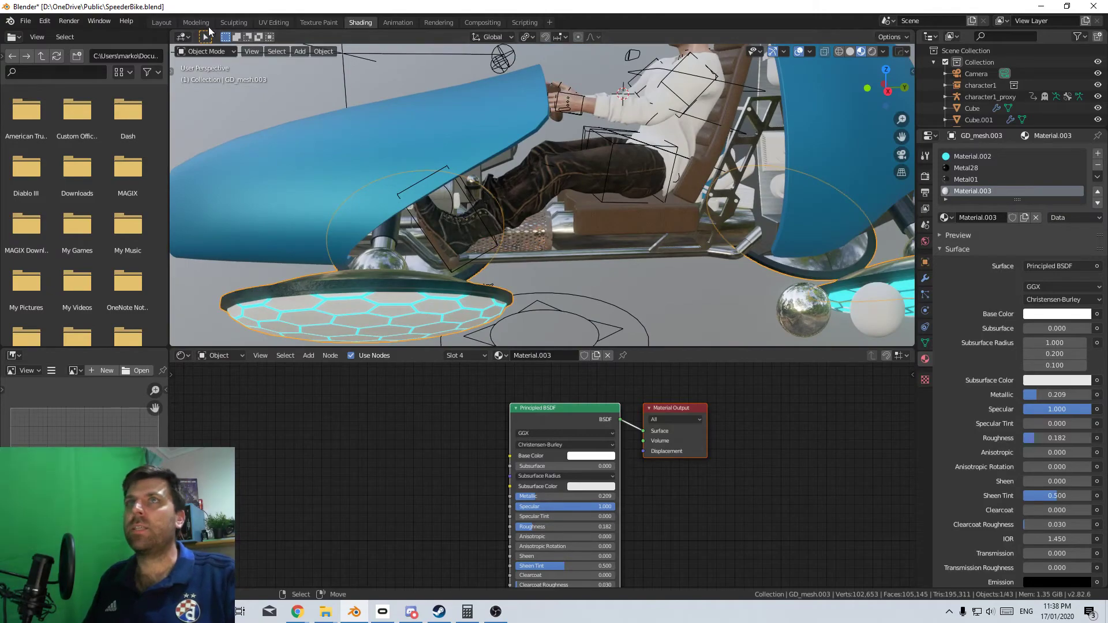
Switch the render engine to Eevee and the Layout workspace's viewport to Material Preview shading
left_click(162, 22)
middle_click_drag(482, 199, 801, 293)
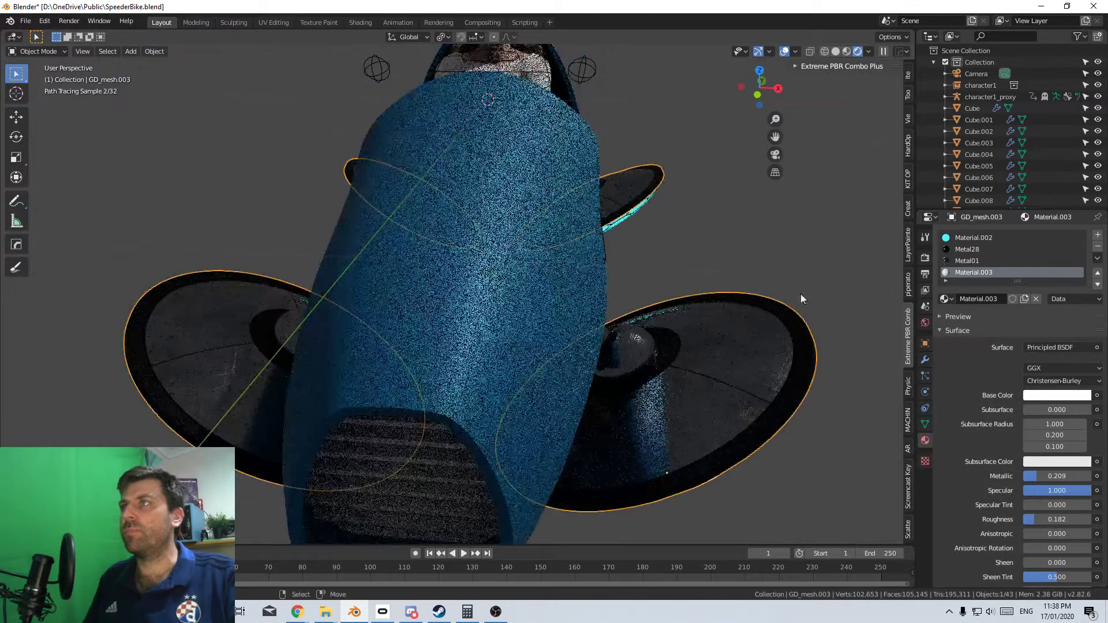
left_click(925, 237)
left_click(925, 257)
left_click(1047, 234)
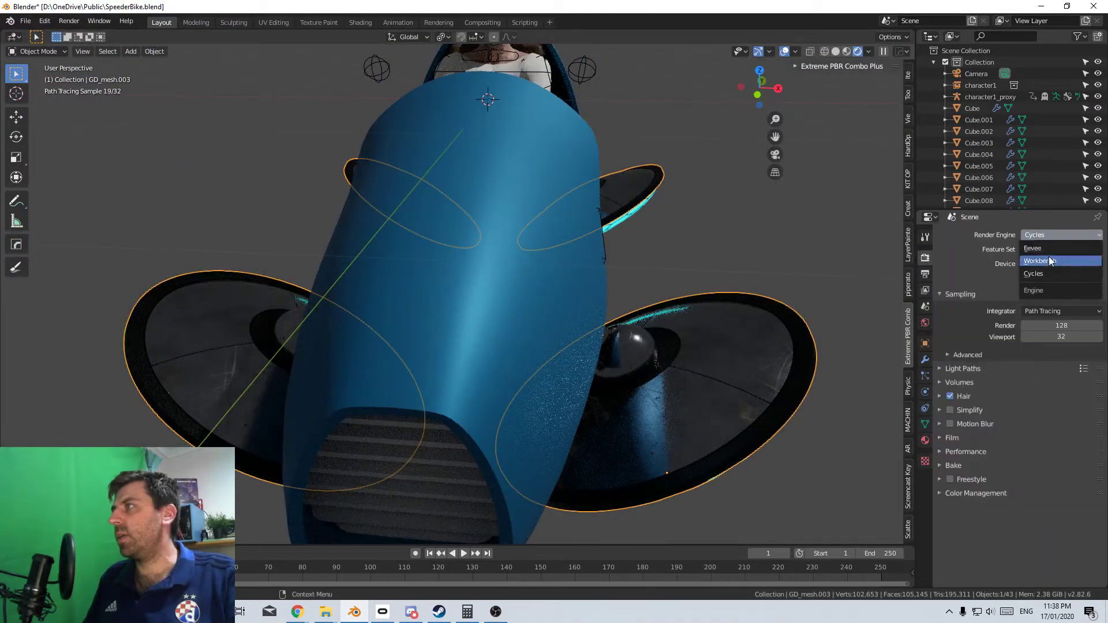
left_click(1033, 248)
middle_click_drag(863, 54, 640, 346)
Assign the existing Metal28 material to the small square block beside the chrome ball under the dashboard
left_click(591, 328)
left_click(591, 331)
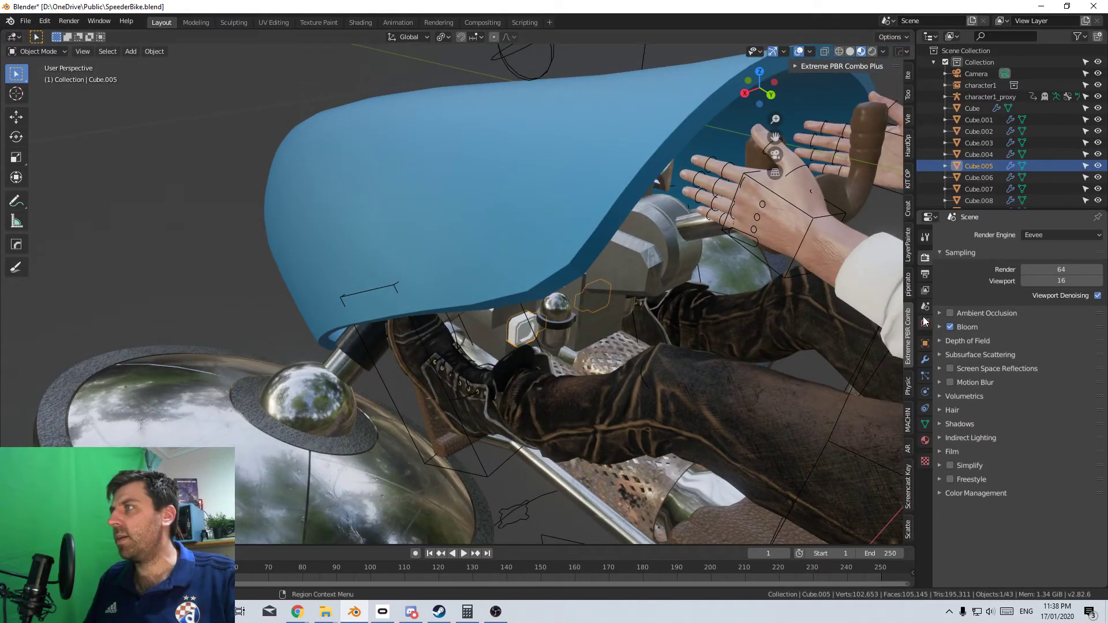
left_click(925, 424)
left_click(926, 440)
left_click(947, 284)
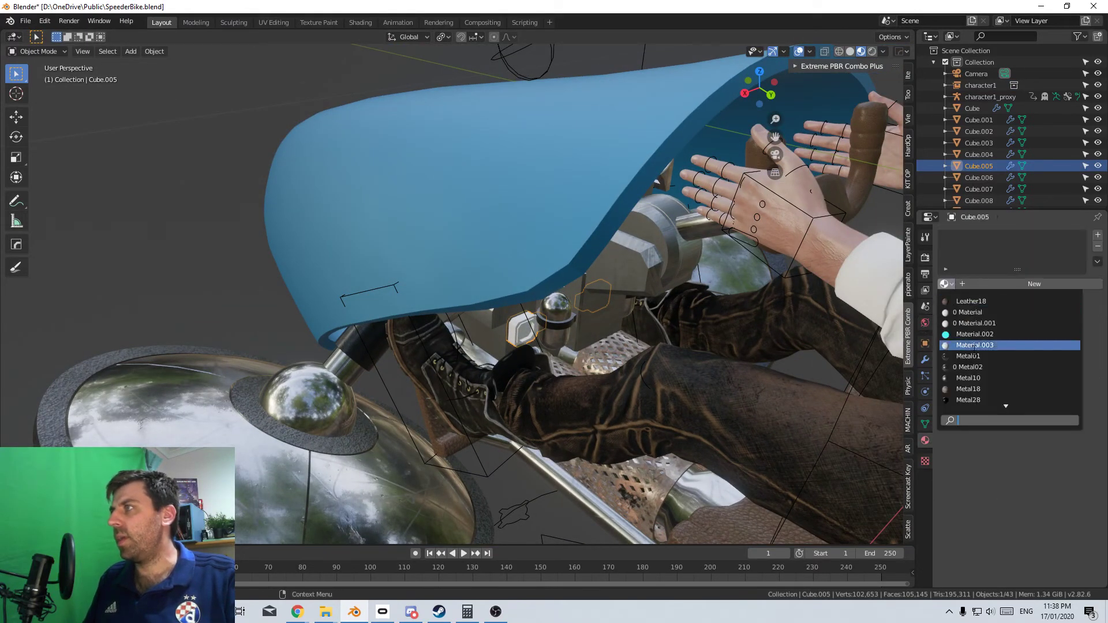
left_click(981, 401)
Assign the existing Metal28 material to the round concentric discs on the console's sloped face
middle_click_drag(715, 363, 635, 305)
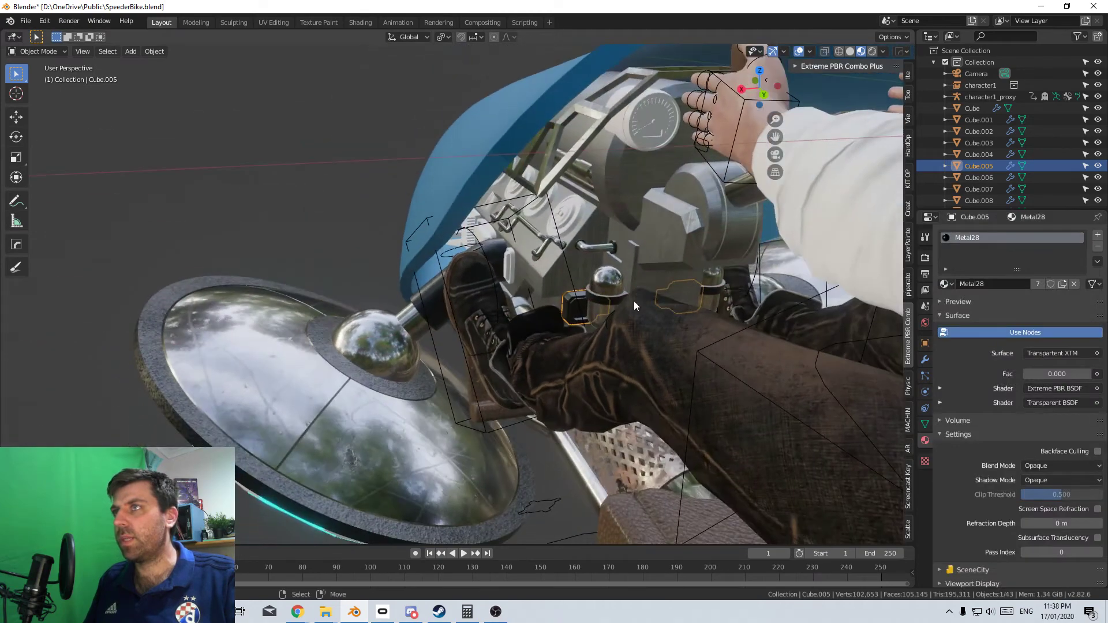
left_click(572, 221)
left_click(947, 284)
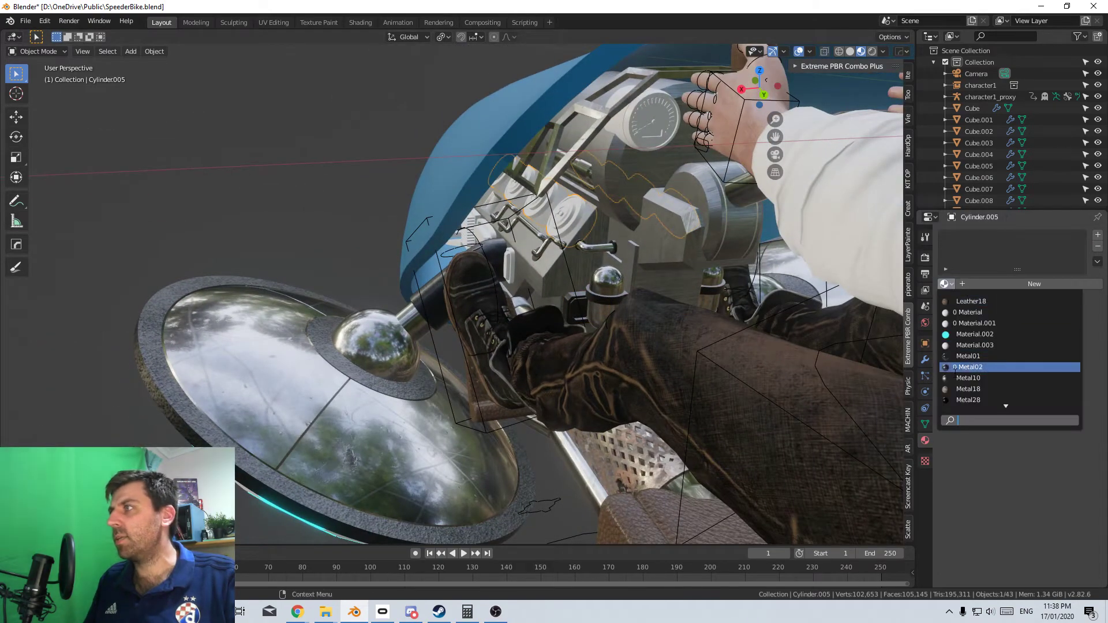
left_click(961, 402)
scroll(628, 264, "down", 1)
middle_click_drag(628, 264, 605, 236)
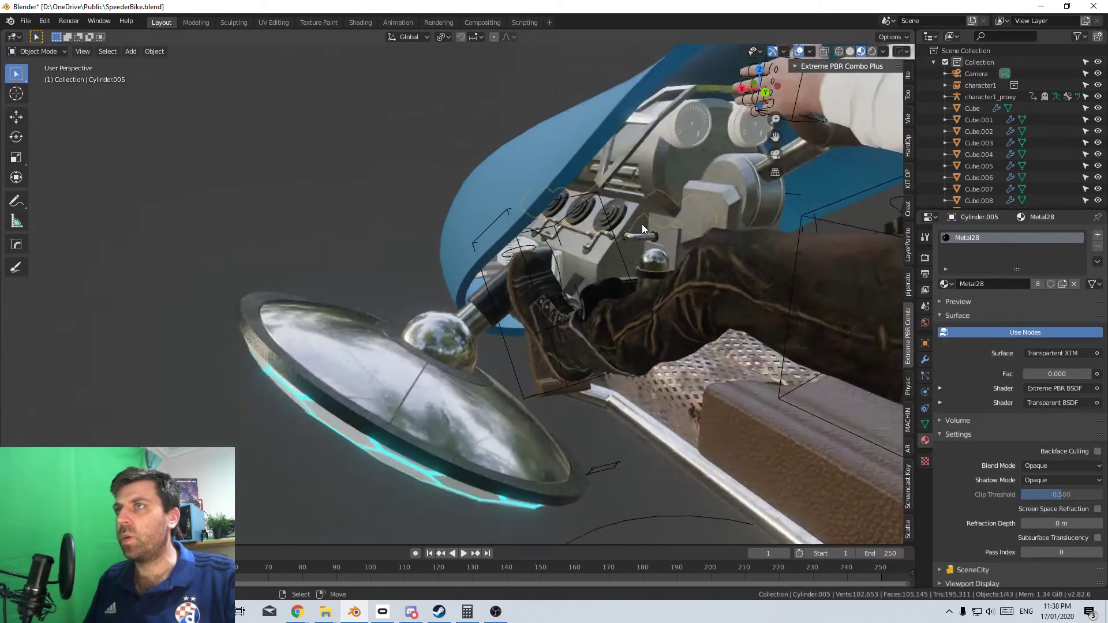
Assign the existing Metal28 material to the small rounded upright block next to the toe of the rider's boot
scroll(605, 235, "up", 3)
scroll(605, 240, "up", 2)
left_click(638, 277)
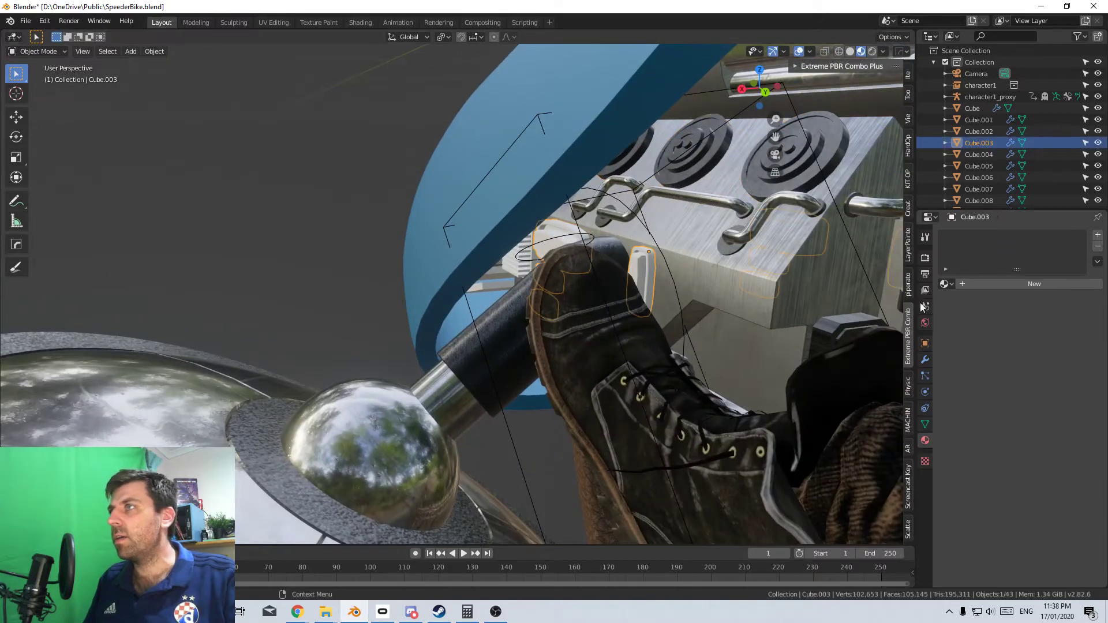
left_click(946, 284)
left_click(967, 393)
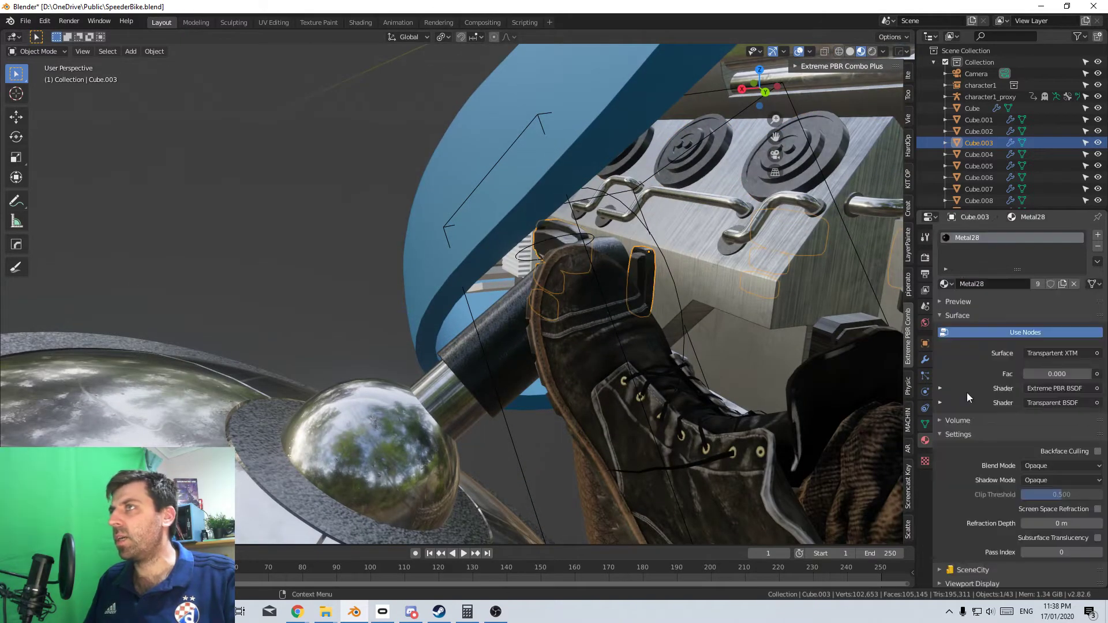
Assign the existing Metal01 material to the ribbed block between the blue shell and the rider's boot
left_click(526, 262)
left_click(518, 267)
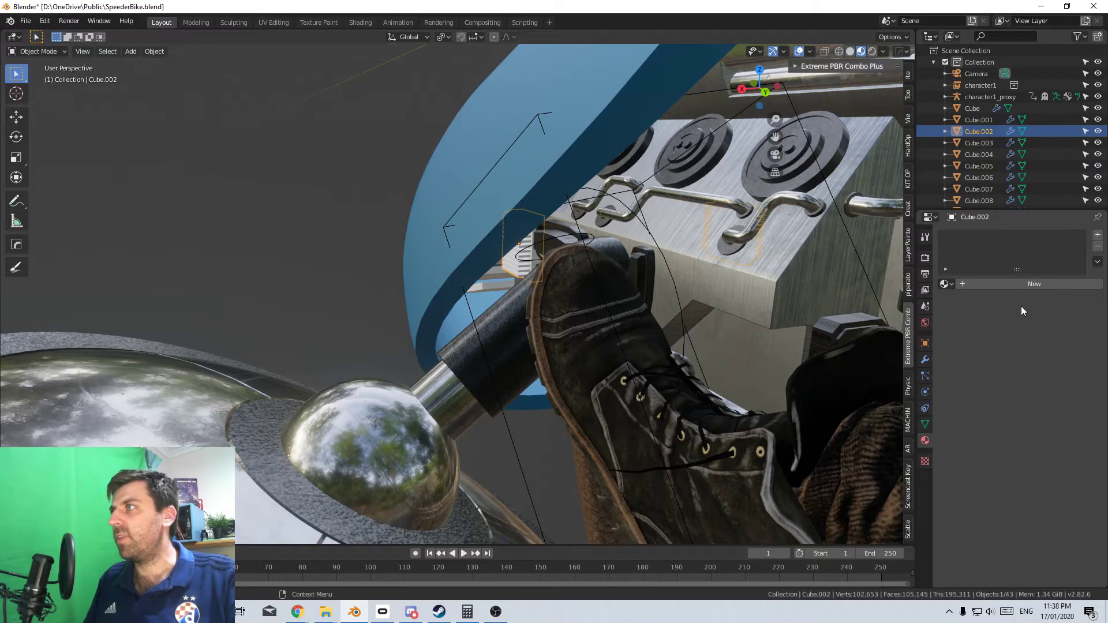
left_click(946, 284)
left_click(968, 357)
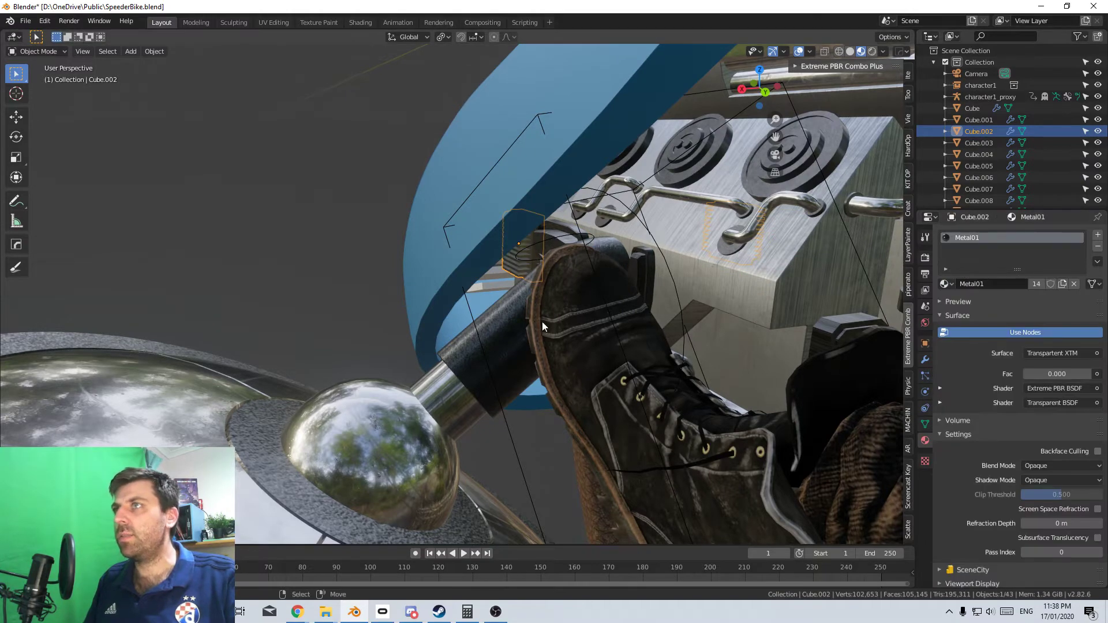
Assign the existing Metal28 material to the slatted grille in the front opening of the blue nose shell
left_click(349, 297)
middle_click_drag(348, 291, 436, 372)
scroll(513, 358, "down", 5)
left_click(436, 372)
left_click(945, 284)
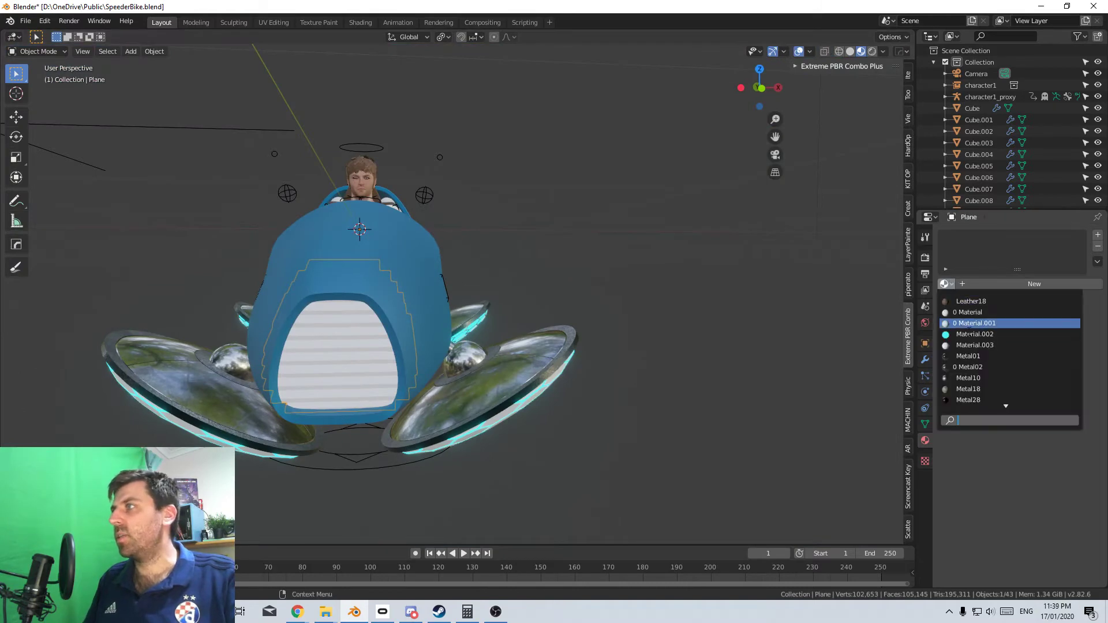
left_click(984, 400)
left_click(754, 373)
Select the face loops of both end flanges on the white bent pipe behind the seat
middle_click_drag(754, 373, 574, 379)
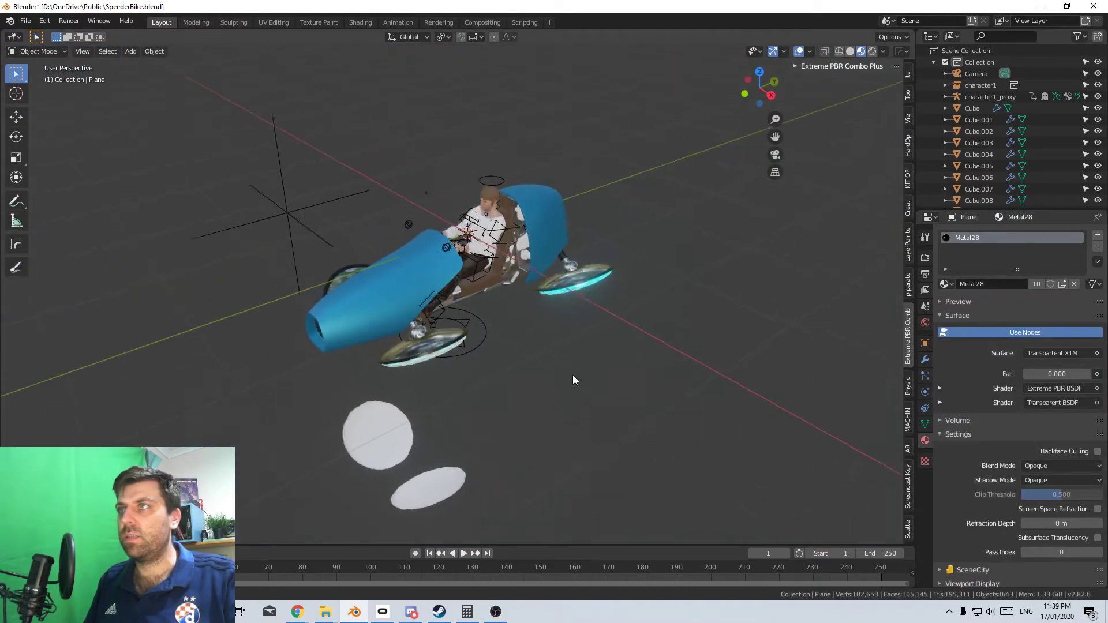
scroll(455, 450, "up", 5)
scroll(574, 358, "up", 6)
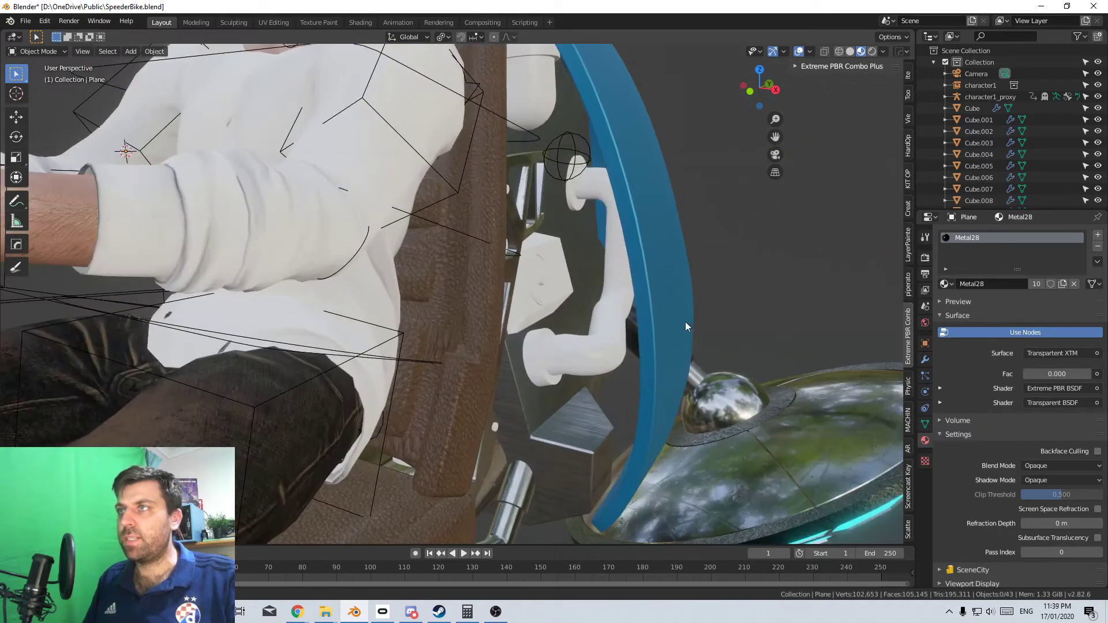
left_click(596, 338)
key("Tab")
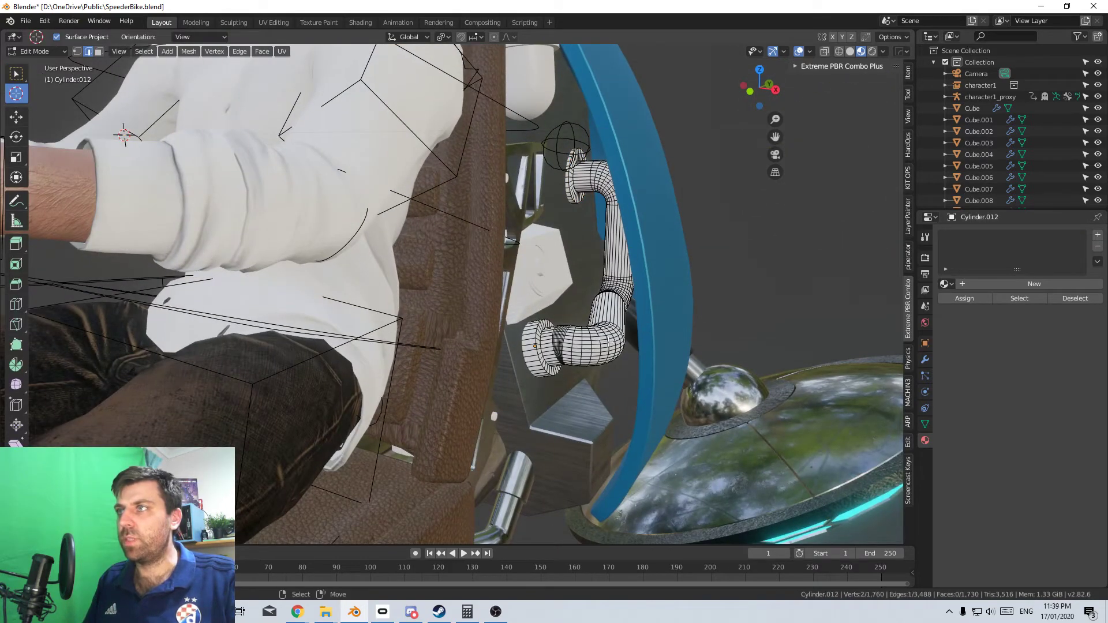
left_click(528, 354, "alt")
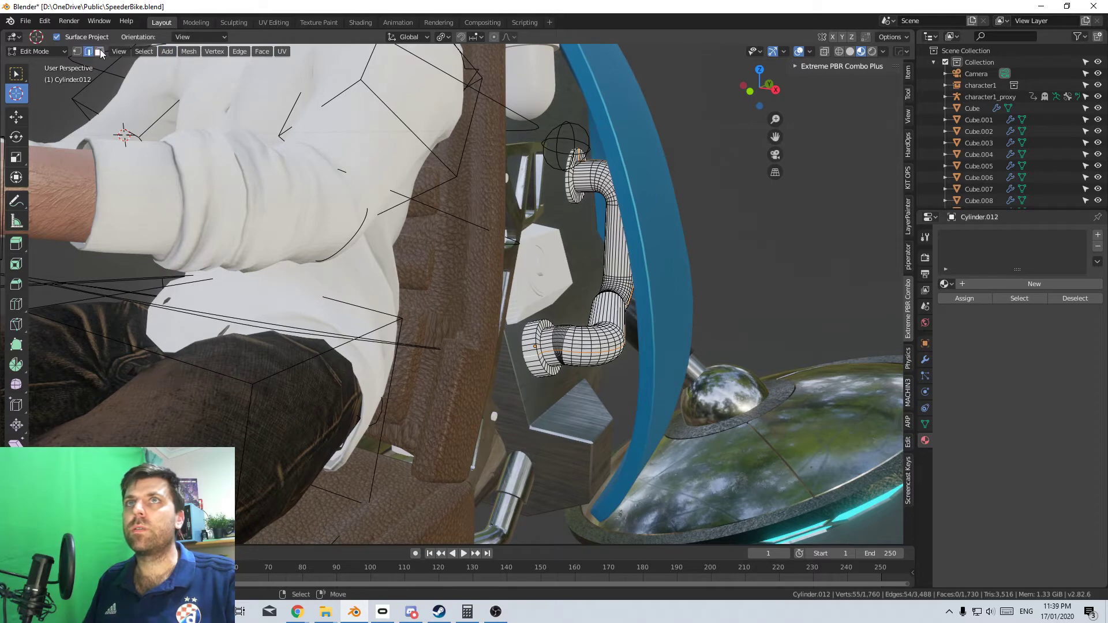
left_click(100, 52)
left_click(532, 348, "alt")
left_click(568, 189, "alt+shift")
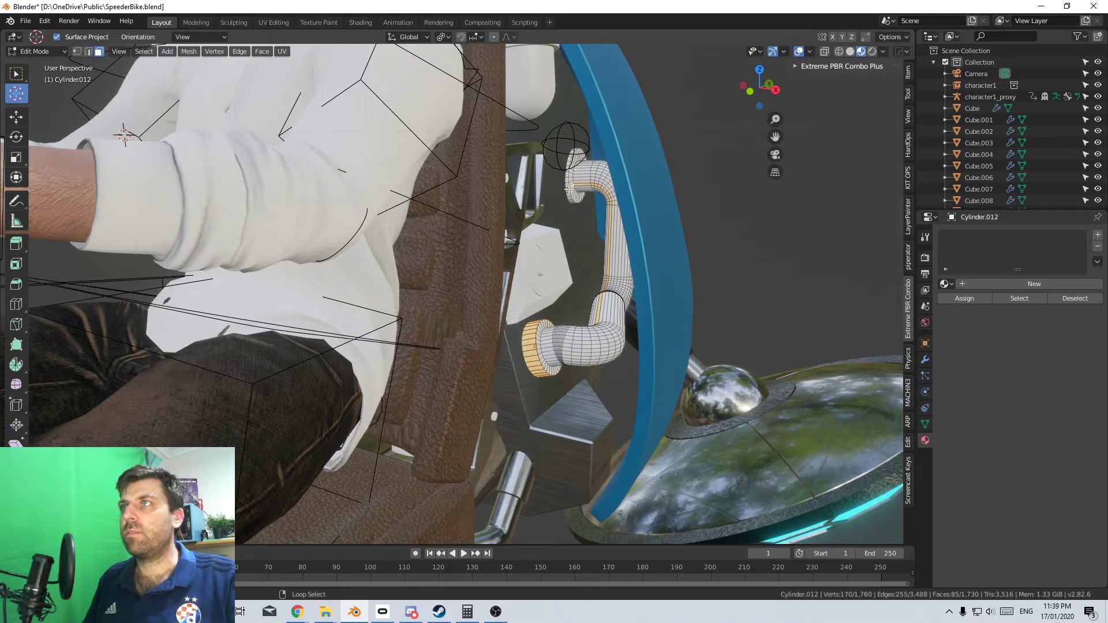
left_click(568, 198, "alt+shift")
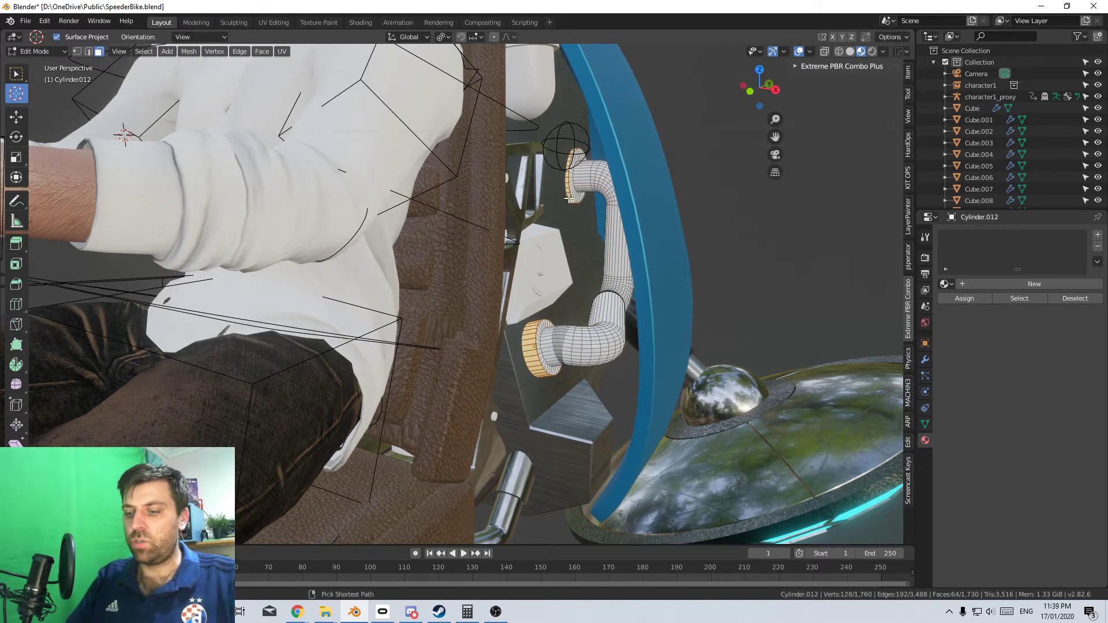
left_click(569, 197, "alt+shift")
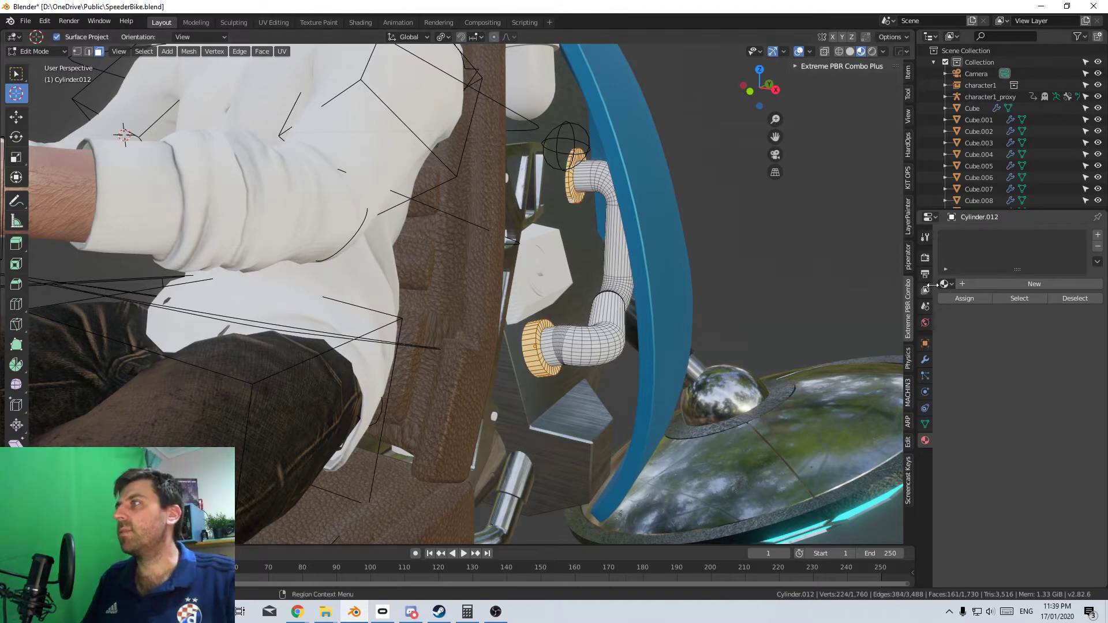
Add material slots to the bent pipe and assign Metal28 to the selected flange faces
left_click(1098, 235)
left_click(945, 307)
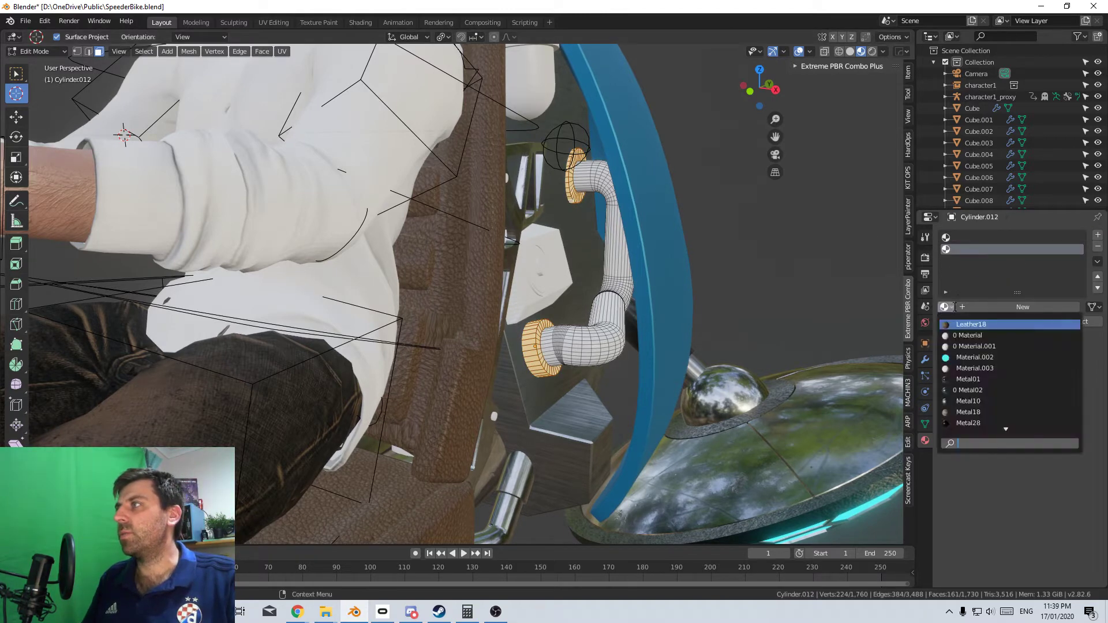
left_click(981, 423)
left_click(968, 322)
Set the first material slot of the bent pipe to the existing Metal01 material and finish editing its mesh
left_click(958, 237)
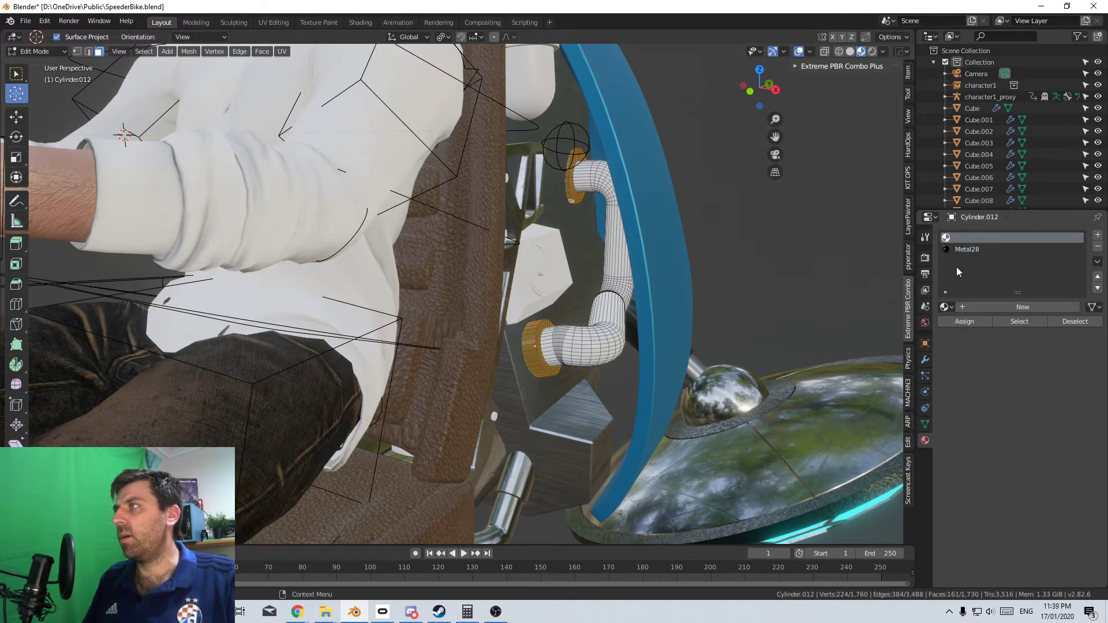
left_click(944, 306)
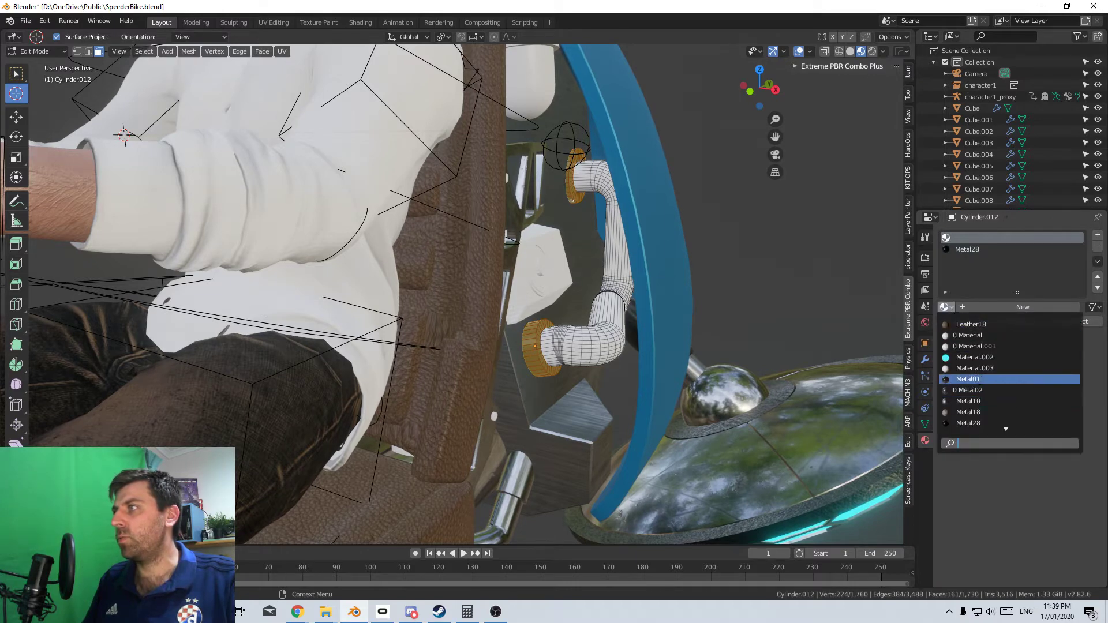
left_click(967, 379)
key("Tab")
Assign the existing Metal28 material to the white block with concentric rings beside the bent pipe behind the seat
left_click(551, 292)
key("Tab")
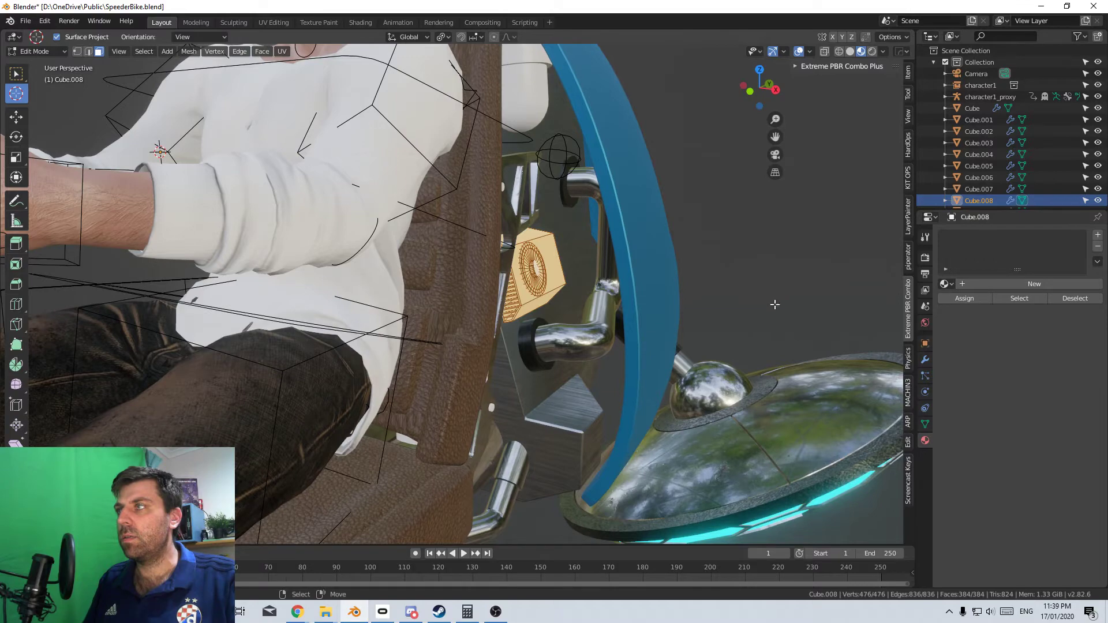
left_click(944, 284)
left_click(981, 398)
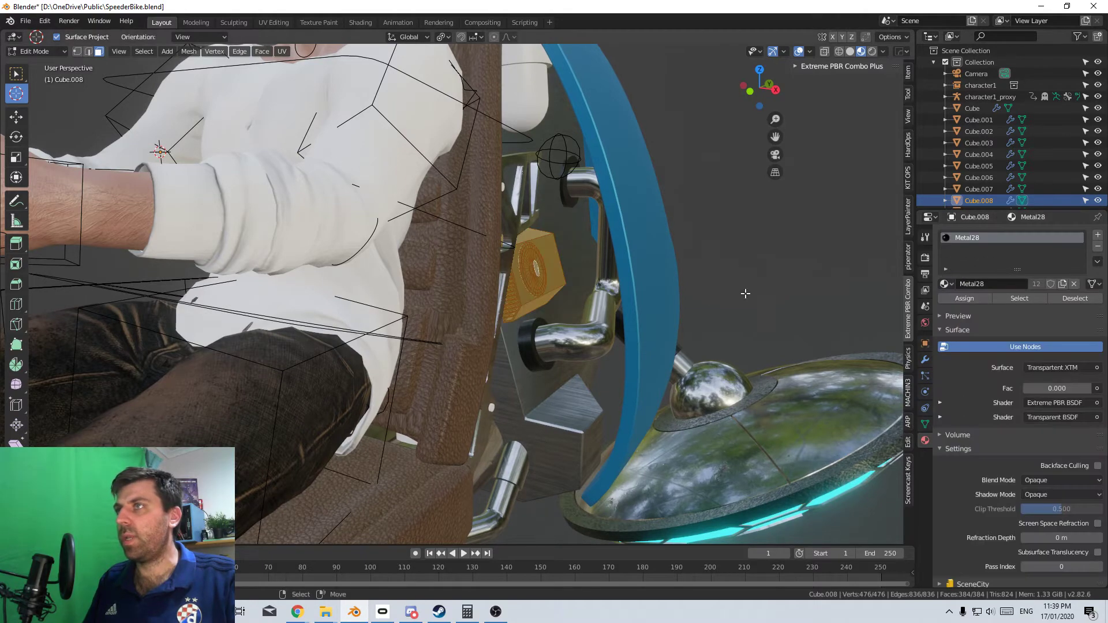
scroll(745, 294, "down", 3)
key("Tab")
Open the bent pipe behind the seat for mesh editing and select all of its geometry
scroll(693, 266, "up", 2)
middle_click_drag(743, 254, 506, 275)
scroll(693, 268, "down", 1)
left_click(508, 262)
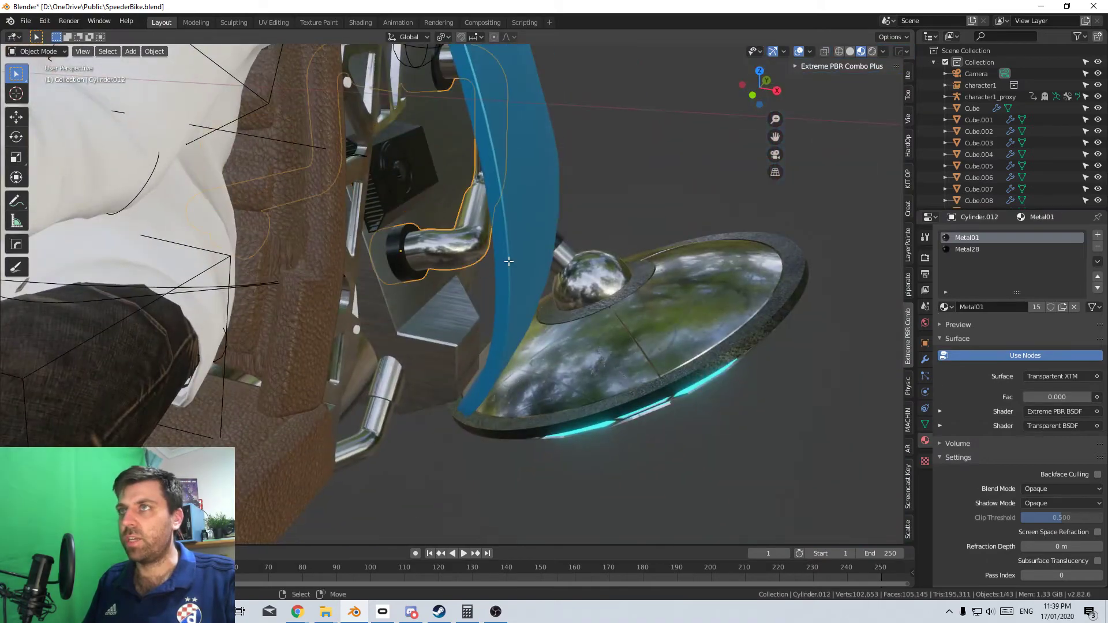
key("Tab")
key("i")
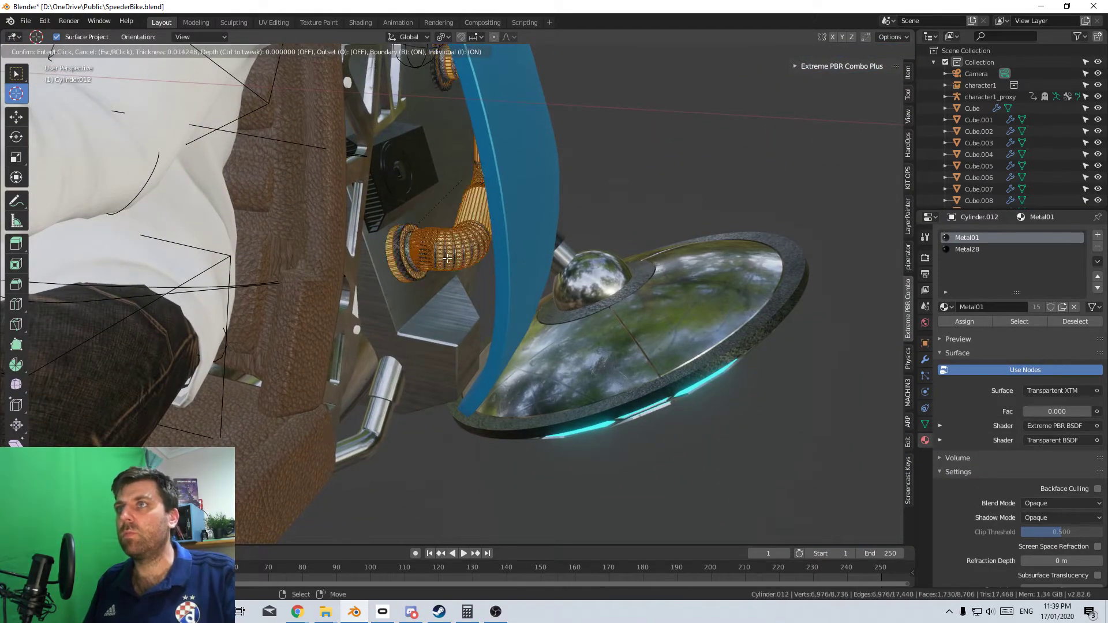
right_click(541, 265)
key("ctrl+z")
key("a")
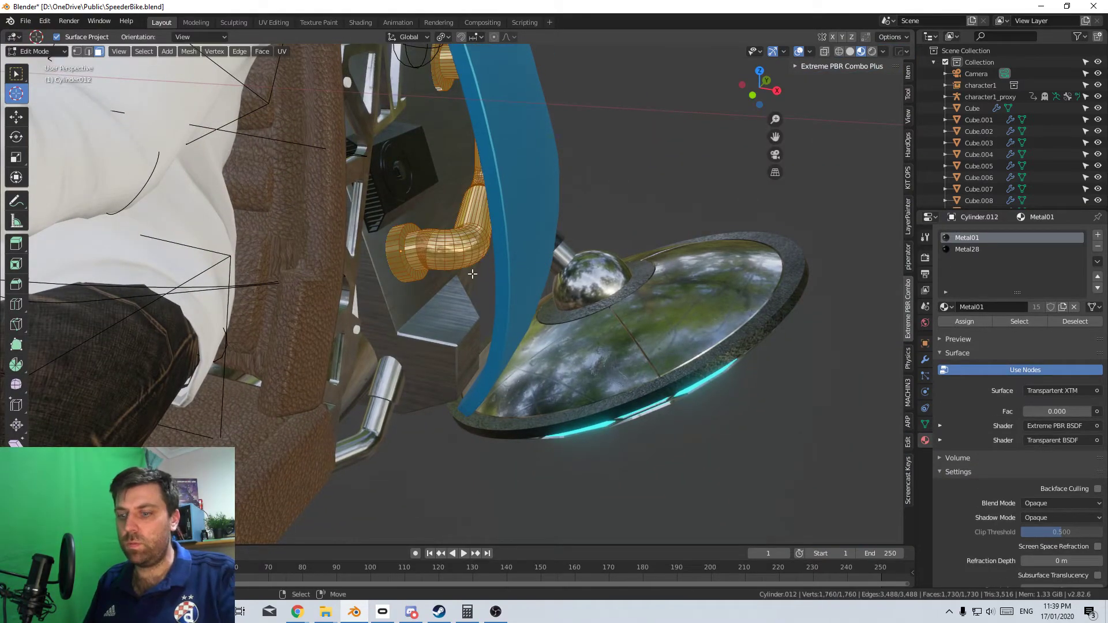
Unwrap the selected bent pipe beside the rear shell with Smart UV Project
key("u")
left_click(472, 275)
left_click(489, 360)
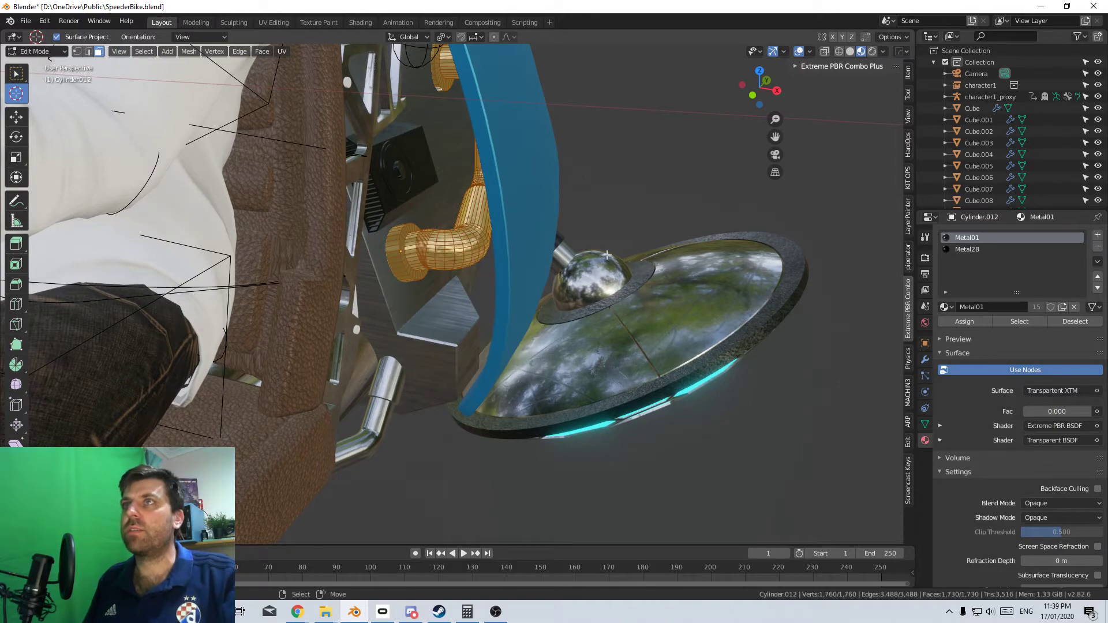
Give the upright capsule behind the seat two material slots and set the second one to Metal28
scroll(621, 196, "down", 1)
middle_click_drag(638, 193, 596, 138)
scroll(596, 139, "up", 2)
middle_click_drag(513, 98, 522, 228, "shift")
left_click(538, 176)
left_click(1097, 235)
left_click(1097, 234)
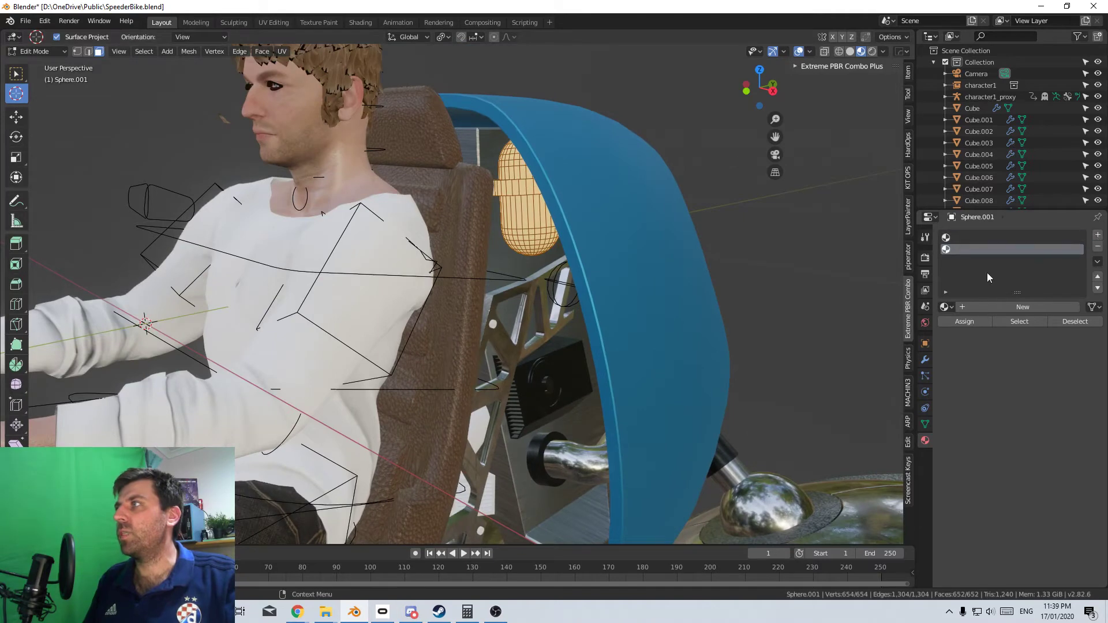
left_click(944, 306)
left_click(969, 423)
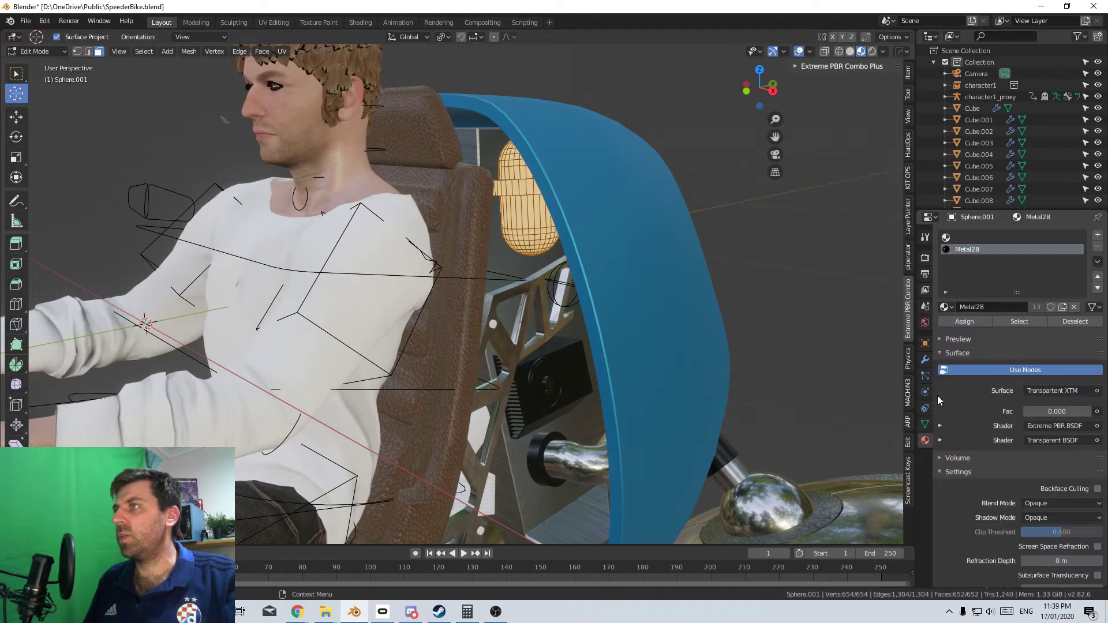
Assign Metal28 to the band around the capsule and set the first material slot to Metal01
left_click(517, 185)
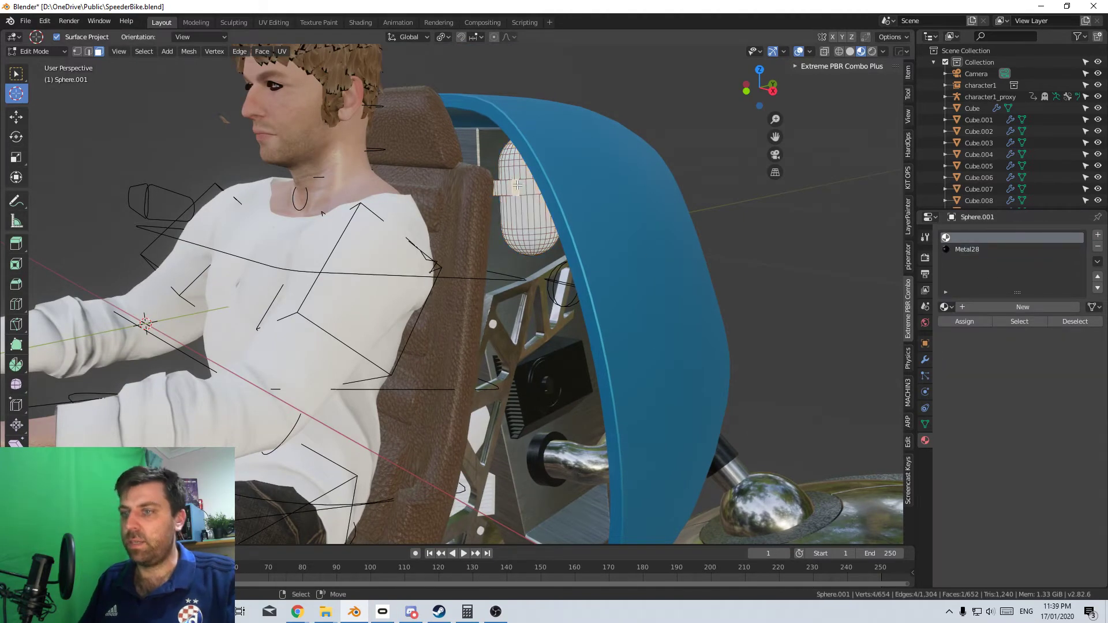
left_click(986, 251)
left_click(963, 238)
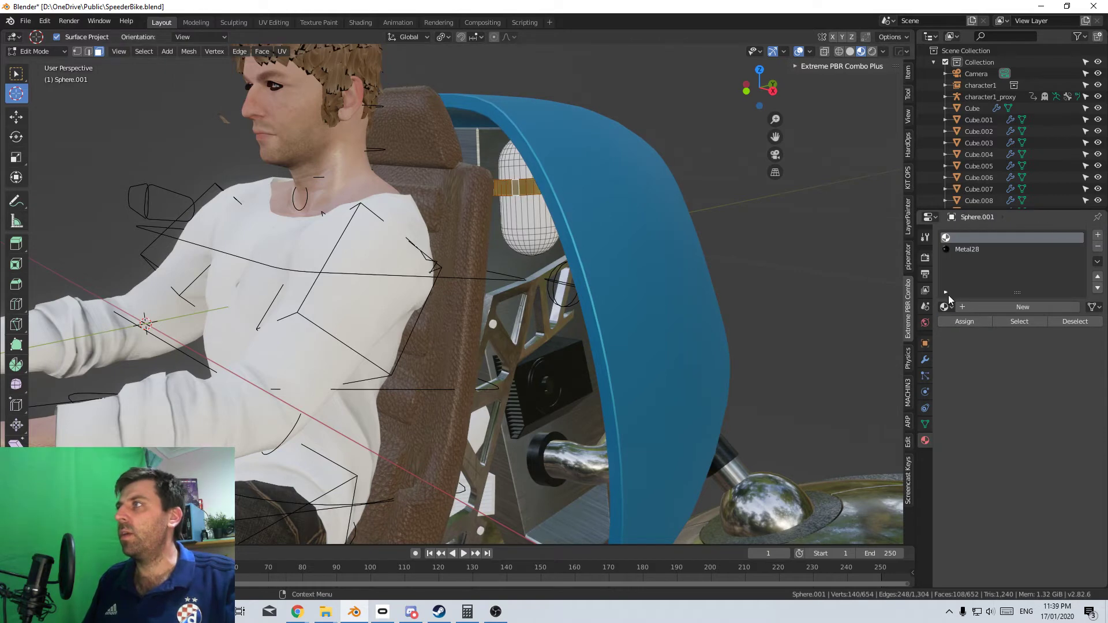
left_click(944, 307)
left_click(975, 387)
Select all linked faces of the capsule, unwrap them with Smart UV Project and return to Object Mode
key("l")
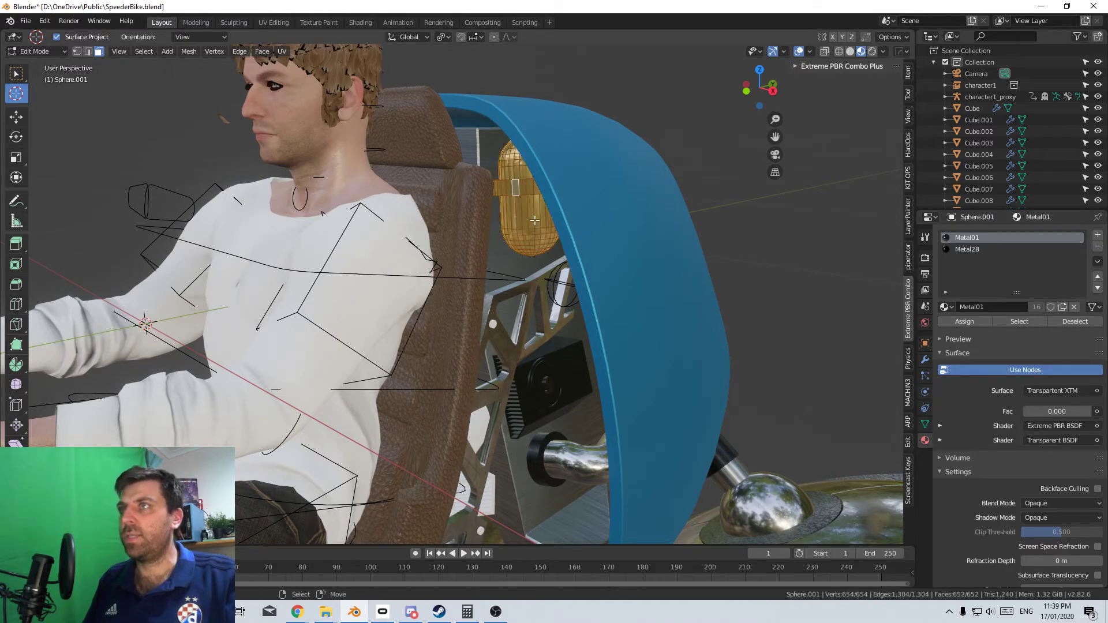
key("u")
left_click(530, 219)
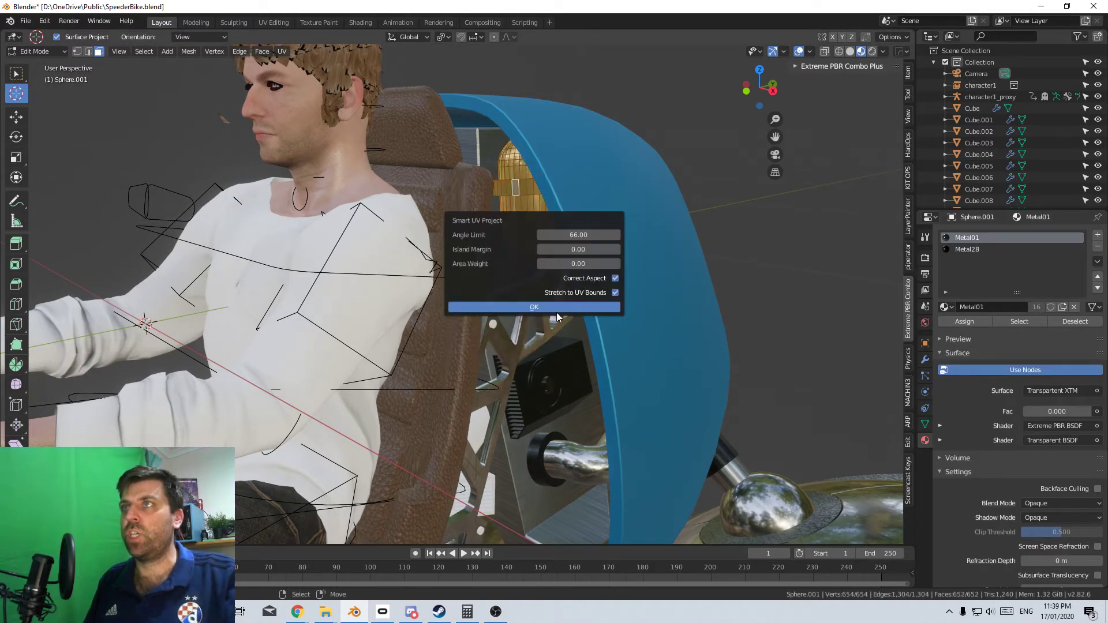
left_click(556, 310)
key("Tab")
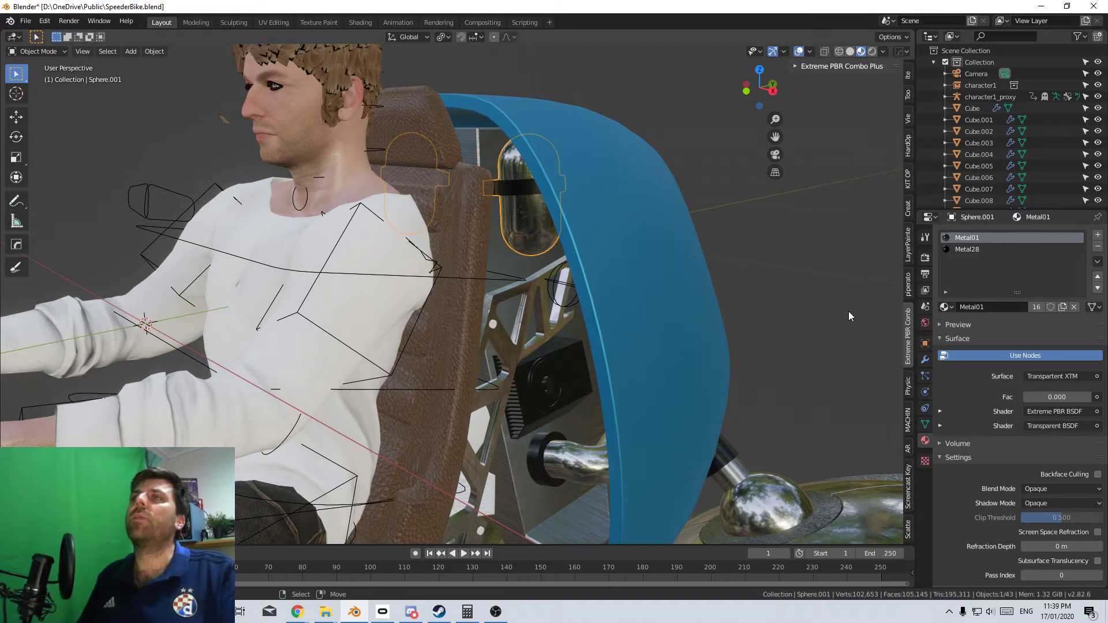
Select the end collar faces of the unshaded bent pipe behind the seat's lattice frame in Edit Mode
scroll(848, 310, "down", 3)
middle_click_drag(554, 383, 483, 326, "shift")
scroll(450, 308, "up", 3)
left_click(482, 327)
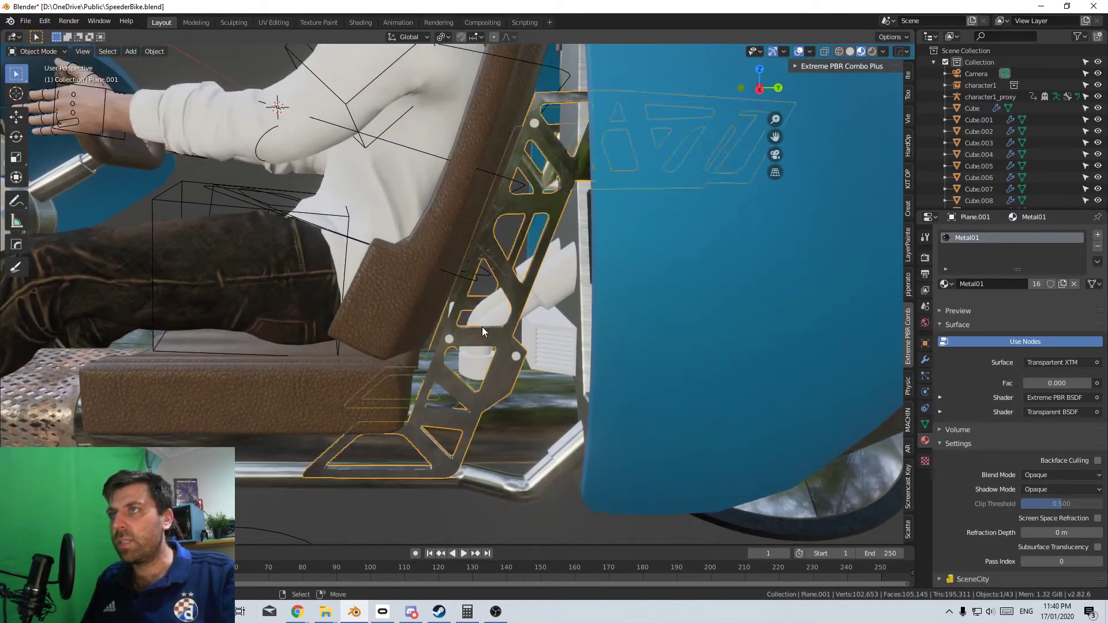
key("Tab")
left_click(471, 365, "alt")
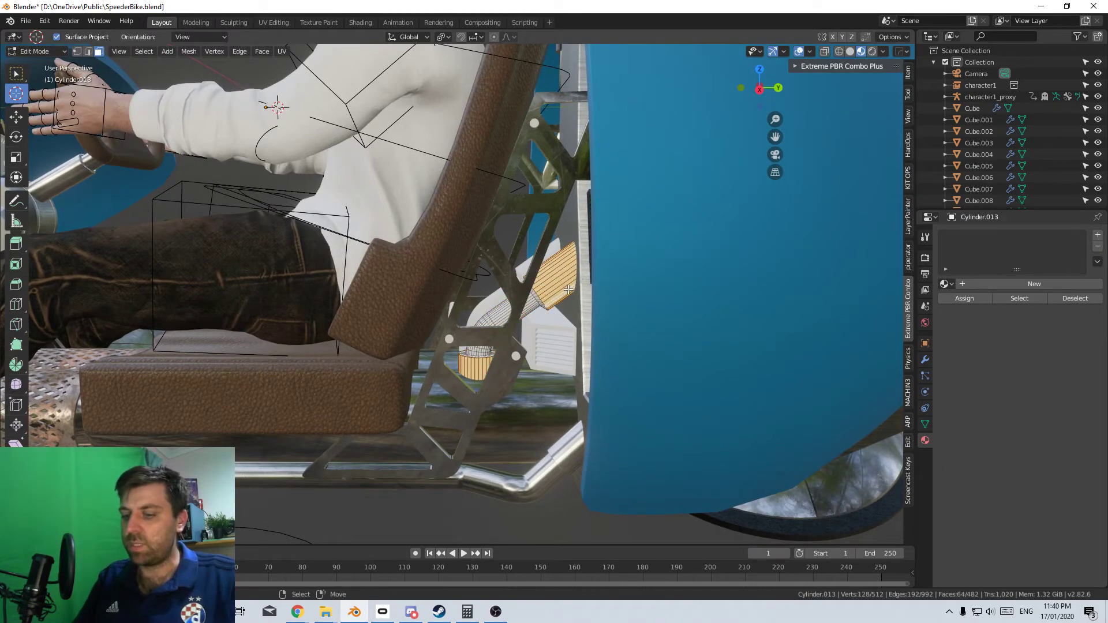
middle_click_drag(569, 290, 601, 285)
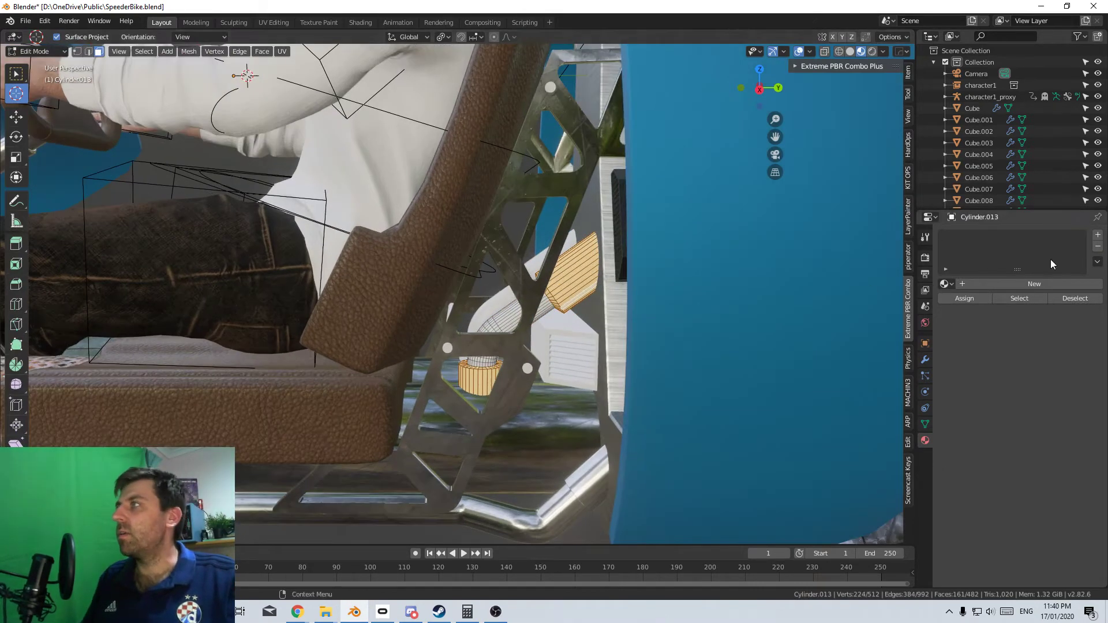
Add two material slots to the bent pipe, with Metal28 in the second and Metal01 in the first
left_click(1097, 235)
left_click(944, 306)
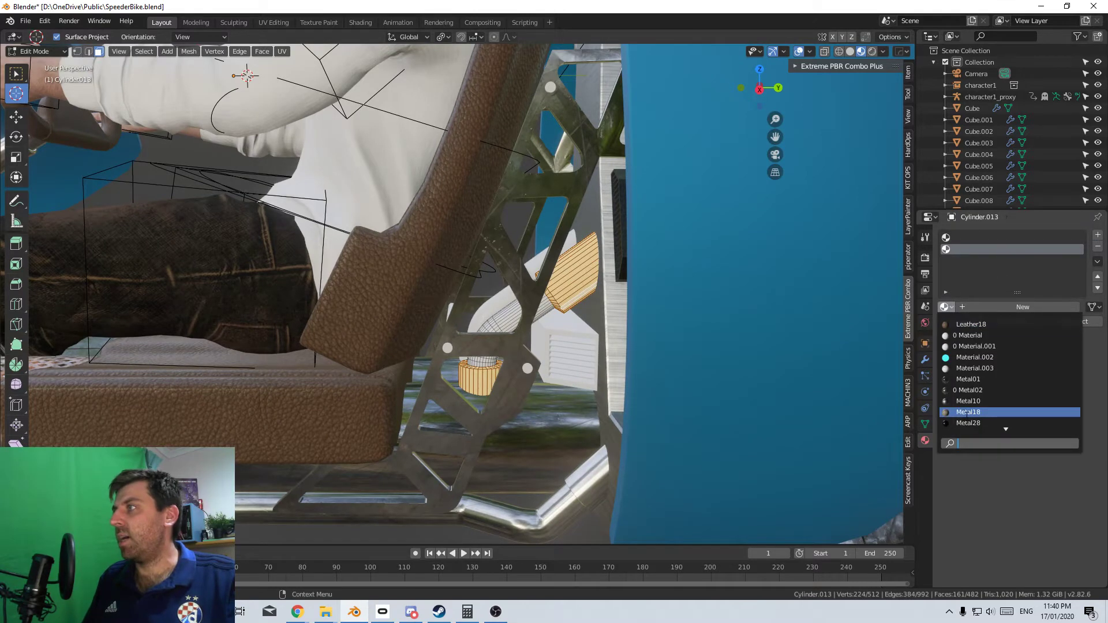
left_click(981, 417)
left_click(981, 237)
left_click(944, 306)
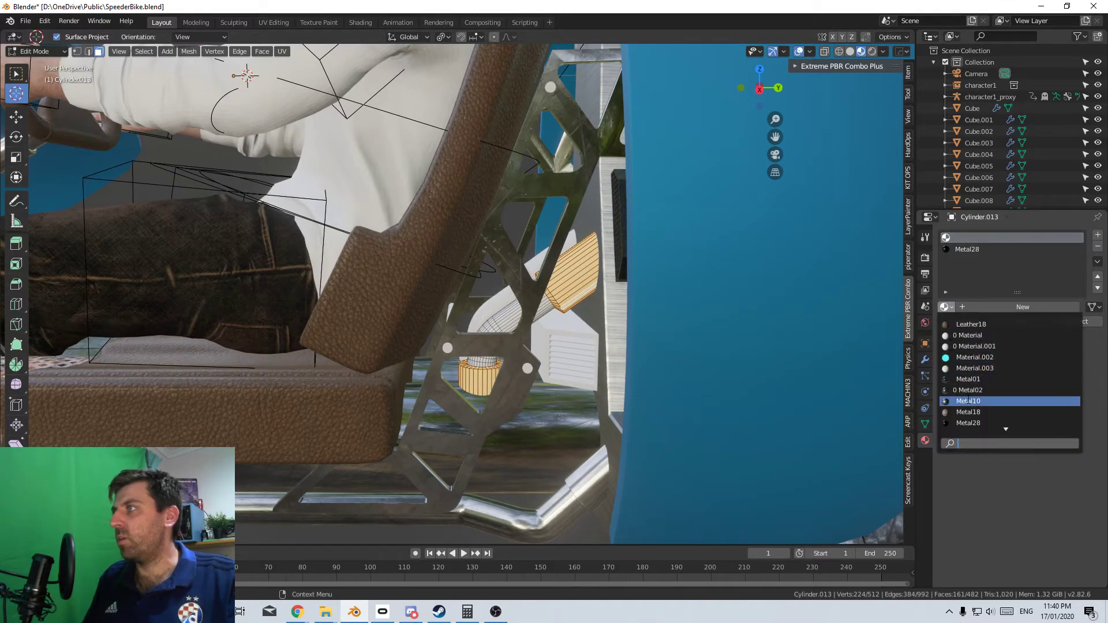
left_click(968, 379)
Unwrap the bent pipe with Smart UV Project and return to Object Mode
middle_click_drag(629, 358, 587, 324)
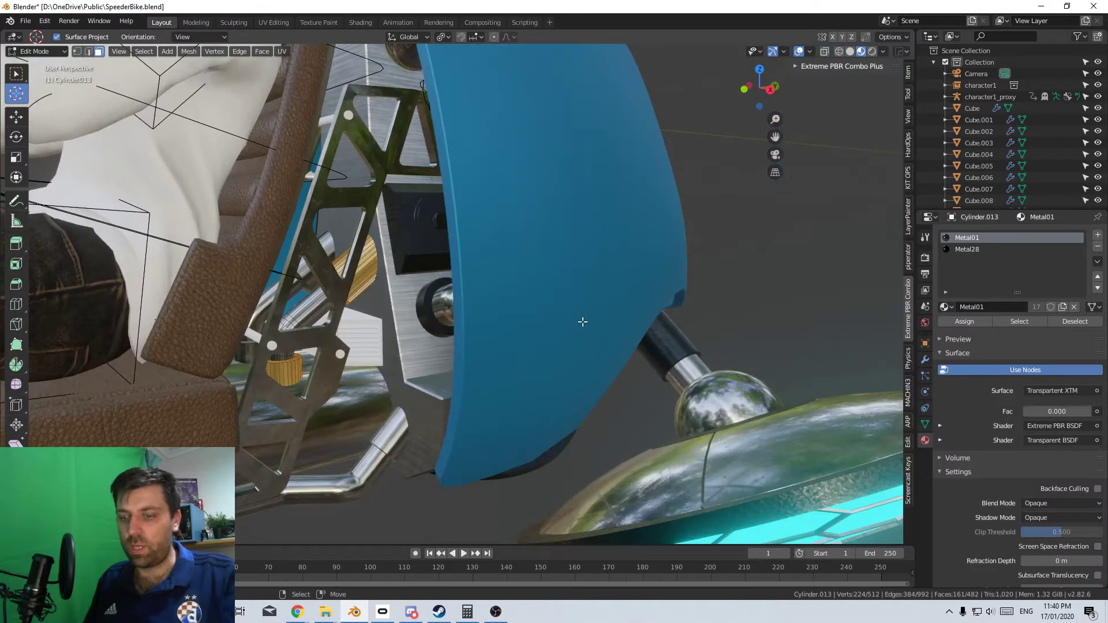
key("u")
left_click(582, 321)
left_click(573, 411)
middle_click_drag(573, 411, 473, 305)
key("Tab")
Apply the existing Metal28 material to the white box behind the seat's lattice frame
left_click(473, 306)
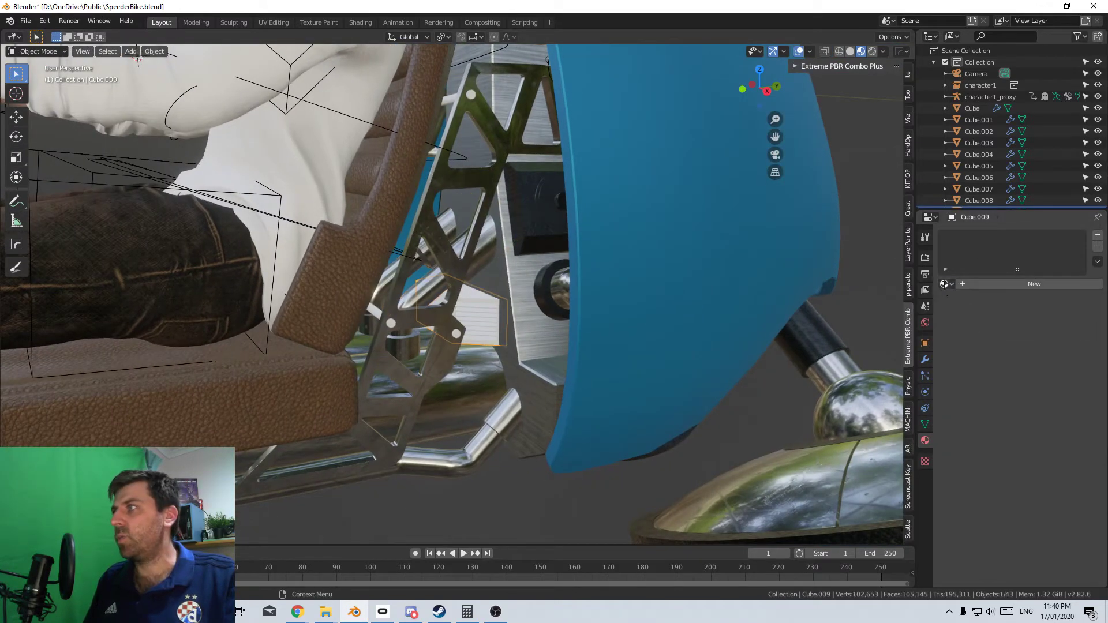
left_click(945, 283)
left_click(981, 403)
Add a Bevel modifier to the blue front shell of the speeder
scroll(715, 406, "down", 5)
middle_click_drag(715, 405, 635, 353)
scroll(635, 353, "up", 4)
left_click(628, 237)
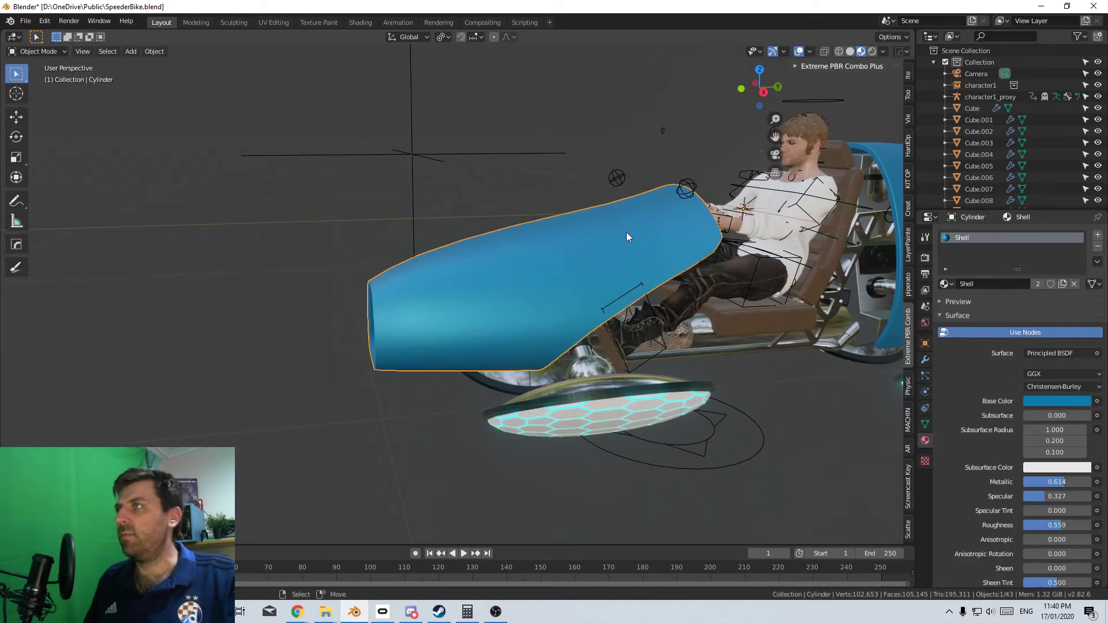
left_click(925, 360)
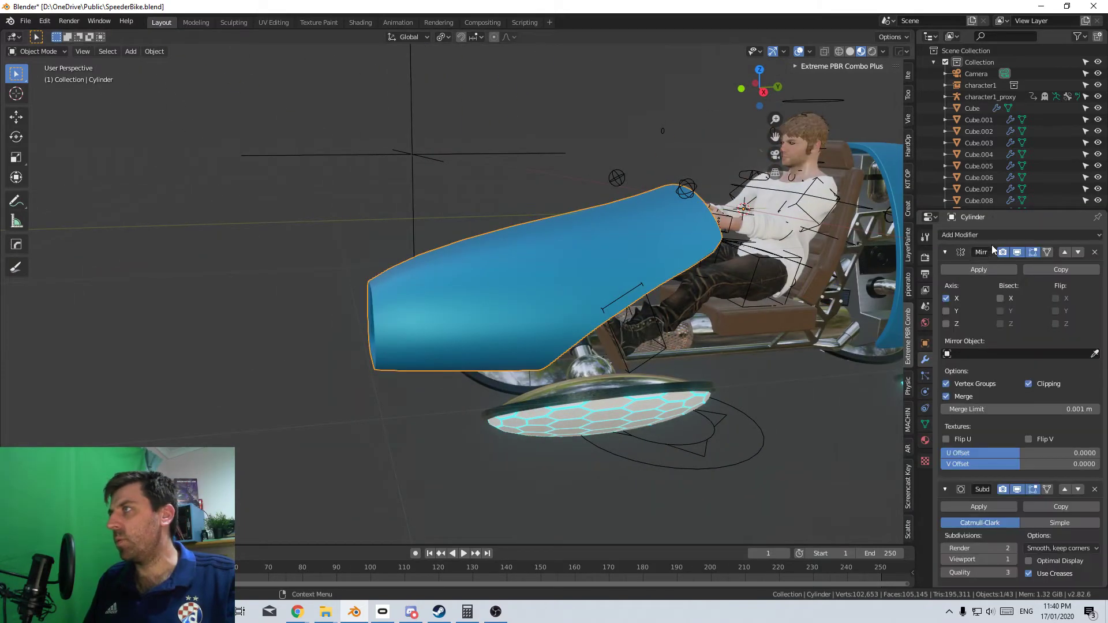
left_click(952, 235)
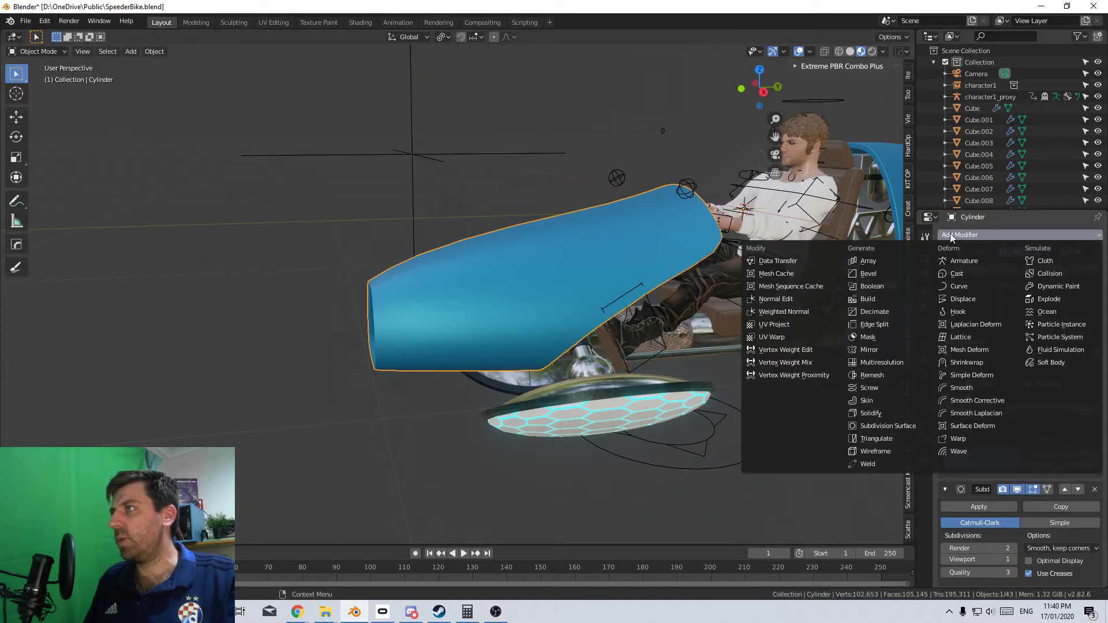
left_click(890, 276)
Set the front shell's Bevel limit method to Angle
middle_click_drag(625, 334, 528, 372)
scroll(996, 475, "down", 15)
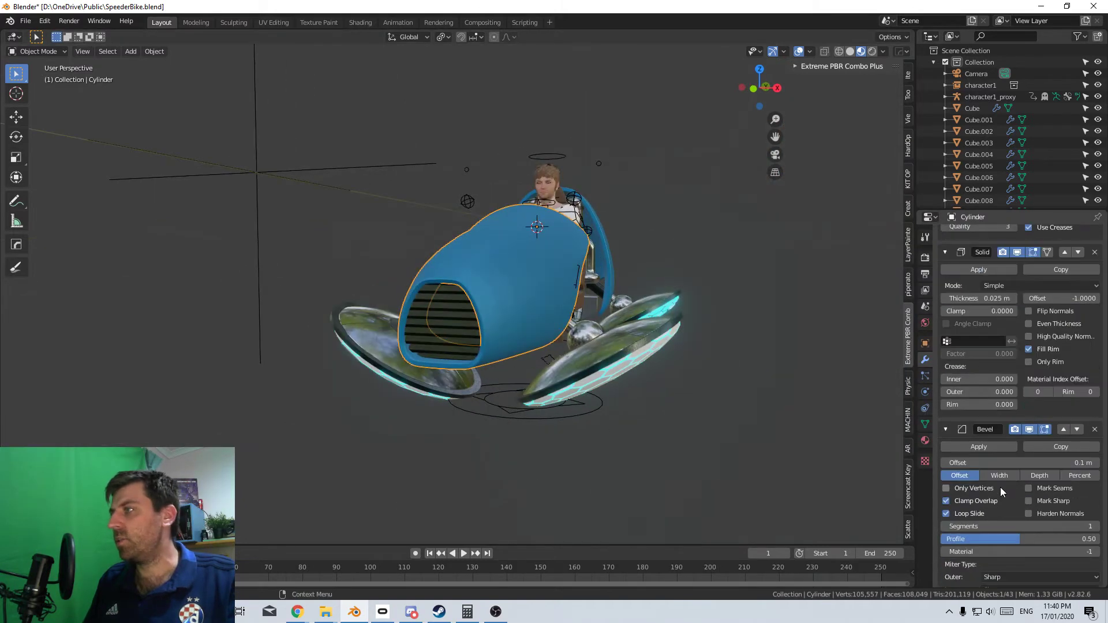
scroll(714, 409, "up", 6)
middle_click_drag(715, 409, 635, 416)
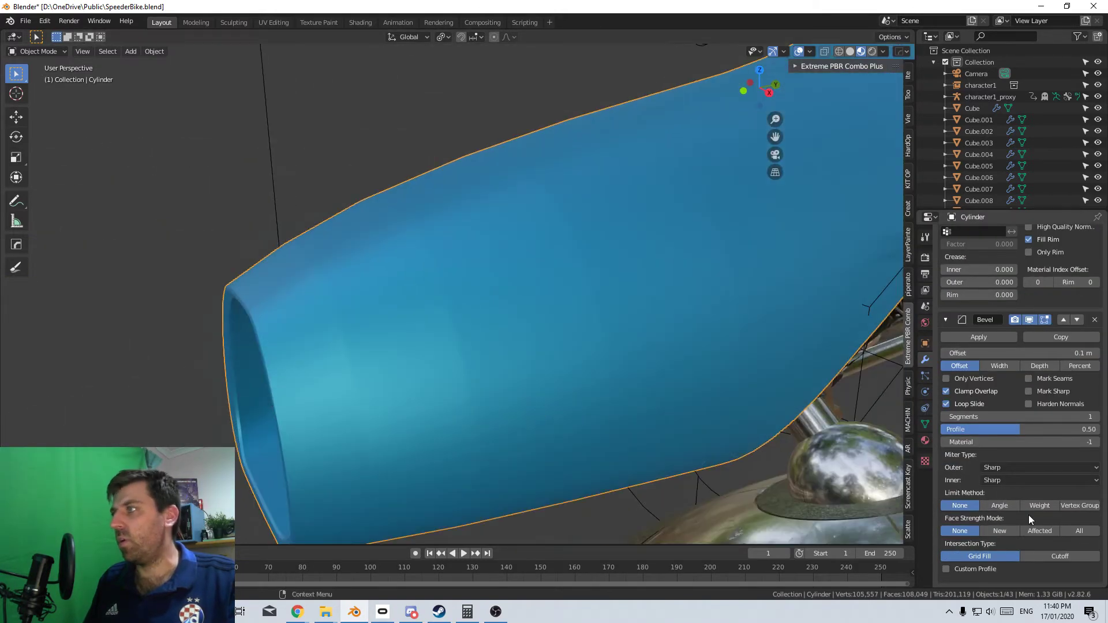
left_click(1000, 507)
middle_click_drag(808, 484, 370, 376)
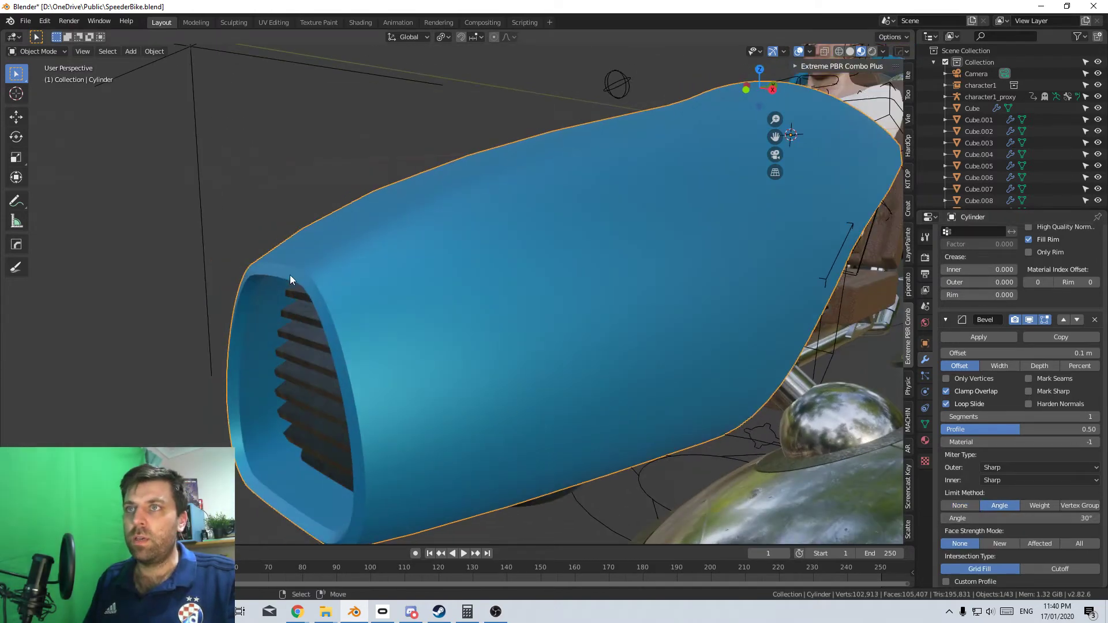
Set the front shell's Bevel offset to 0.005 m
middle_click_drag(322, 292, 1106, 570)
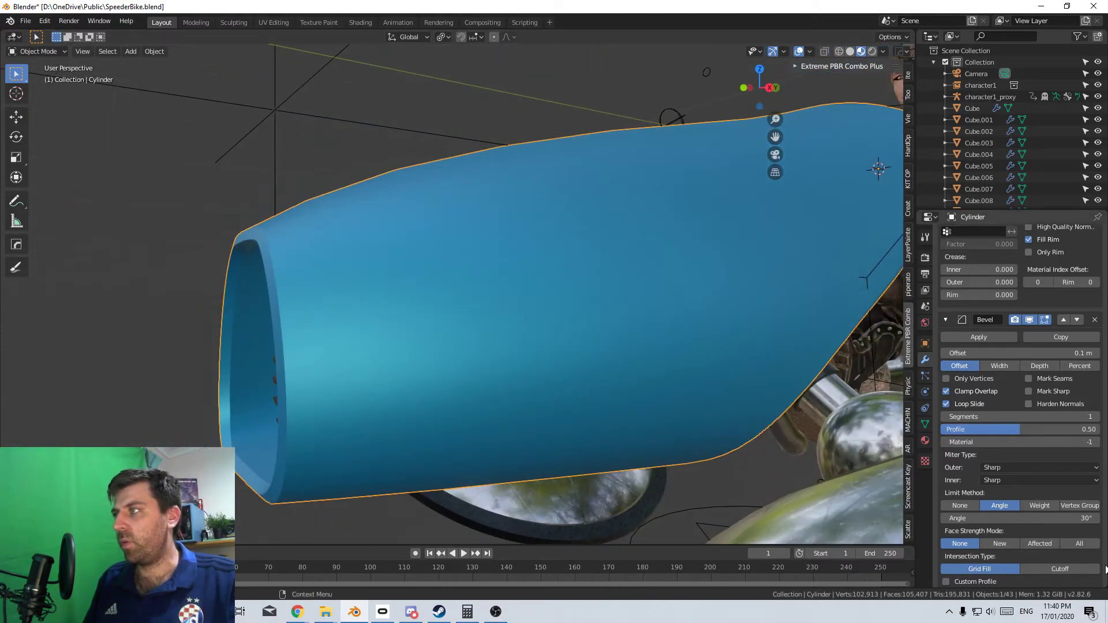
scroll(1023, 514, "down", 1)
middle_click_drag(503, 365, 554, 379)
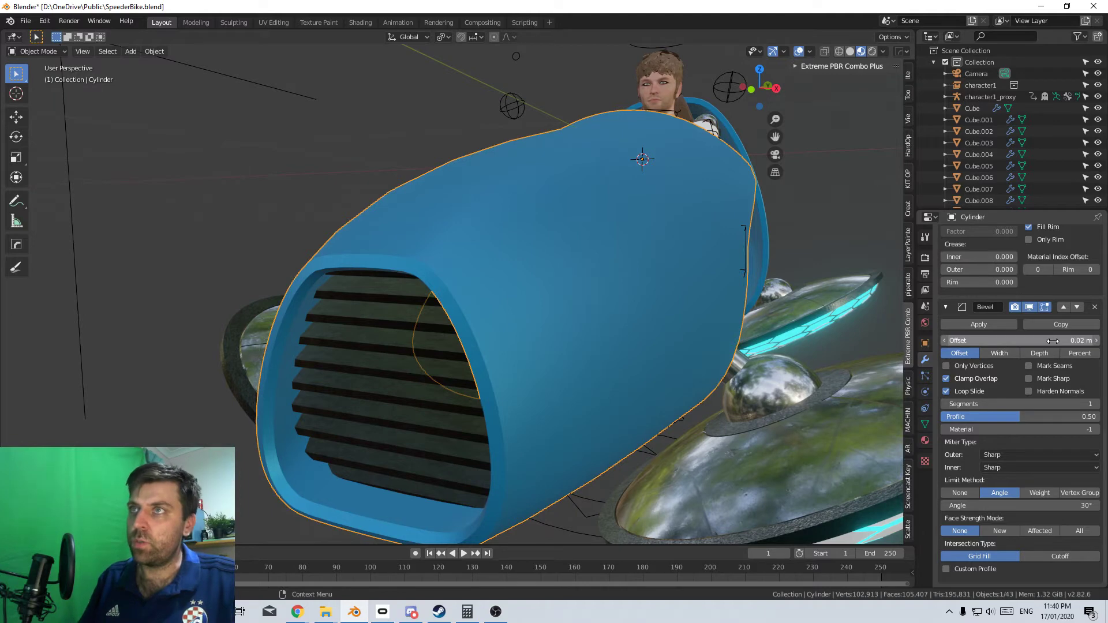
left_click_drag(1042, 343, 1079, 341)
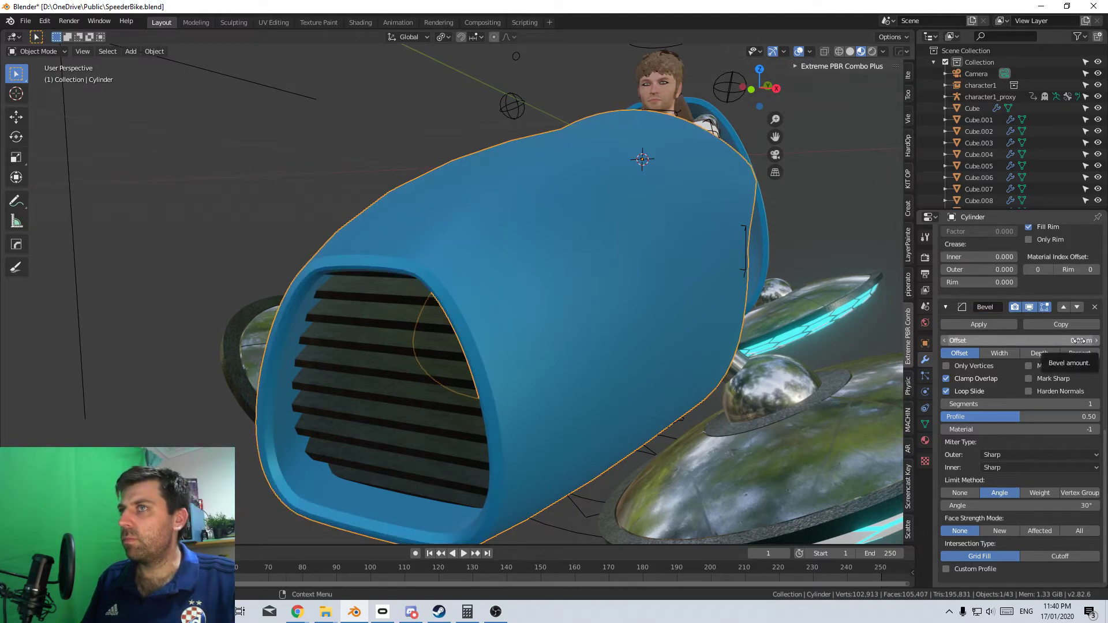
left_click(1079, 340)
type(".005")
key("Return")
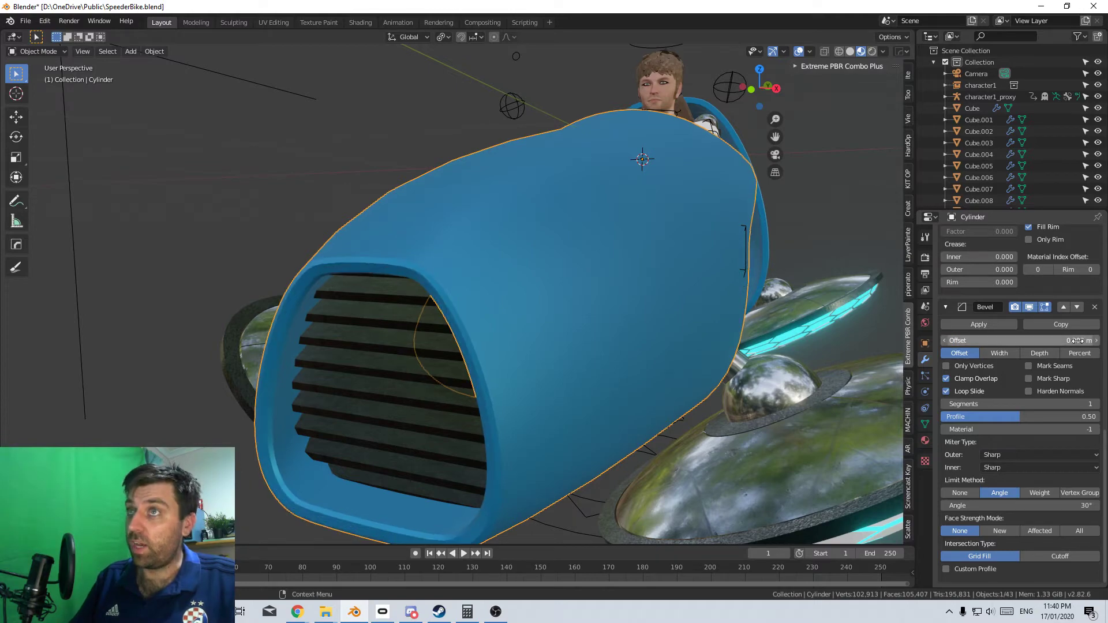
Lower the front shell's underside rim edge about 0.02 m along Z and the neighbouring rim vertex about 0.009 m, clearing the pipes
scroll(566, 278, "down", 4)
key("Tab")
middle_click_drag(652, 280, 561, 288)
scroll(561, 289, "up", 5)
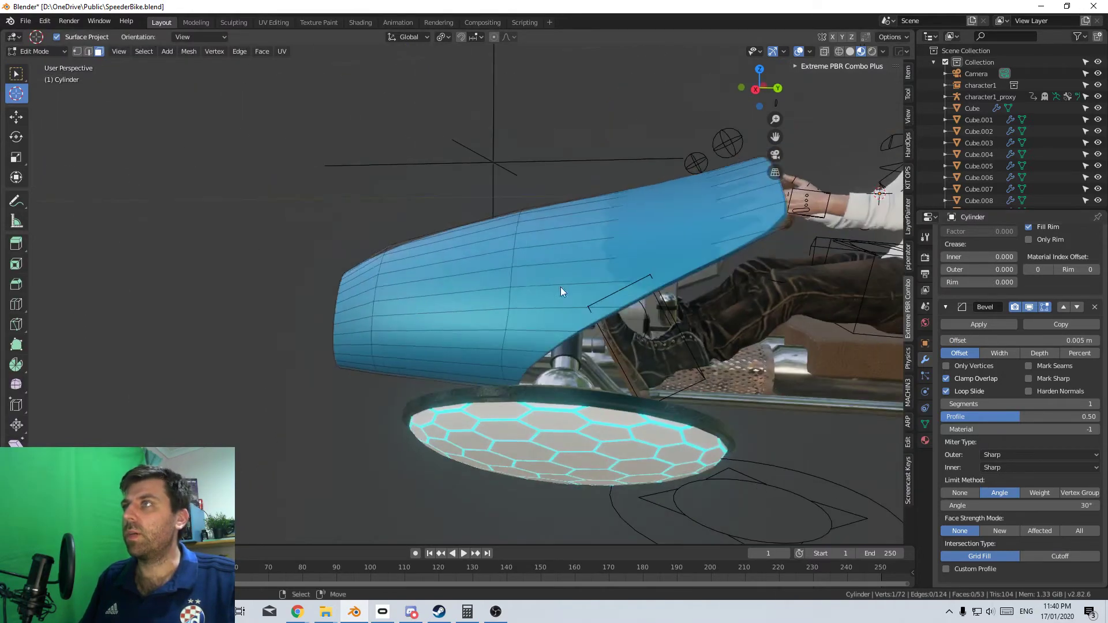
key("Tab")
middle_click_drag(756, 353, 495, 290)
key("Tab")
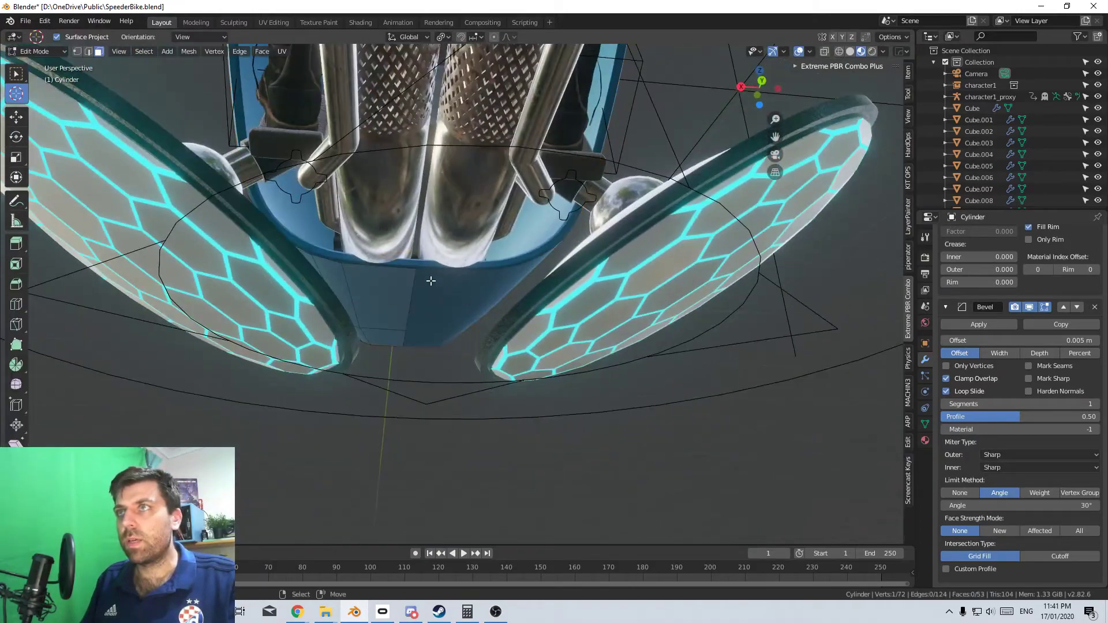
scroll(388, 272, "up", 3)
middle_click_drag(387, 271, 442, 317, "shift")
left_click(89, 52)
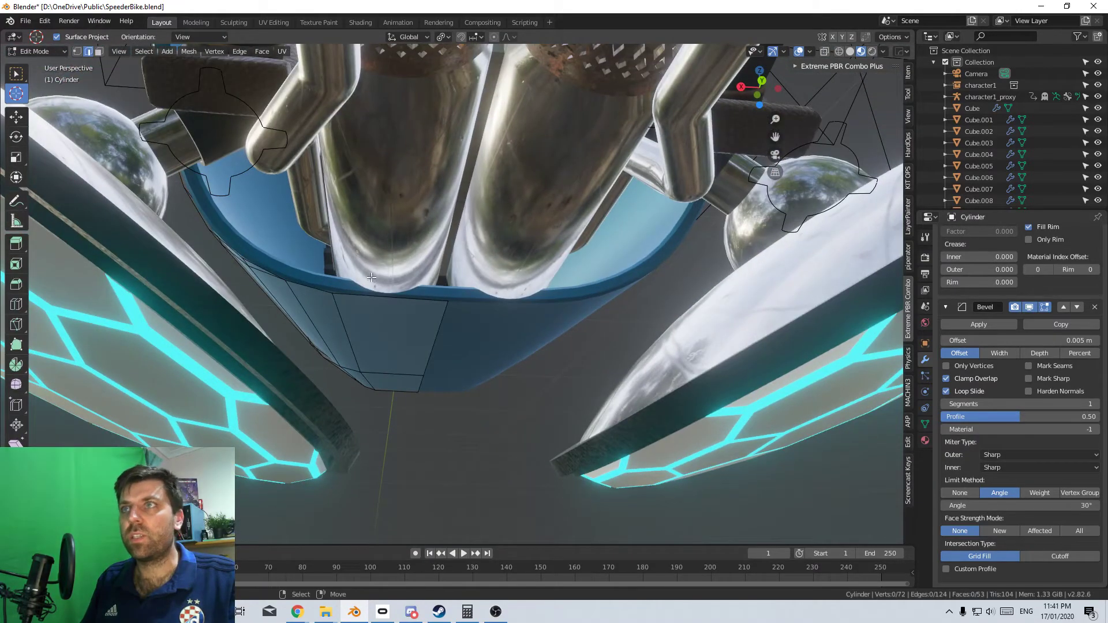
key("g")
key("z")
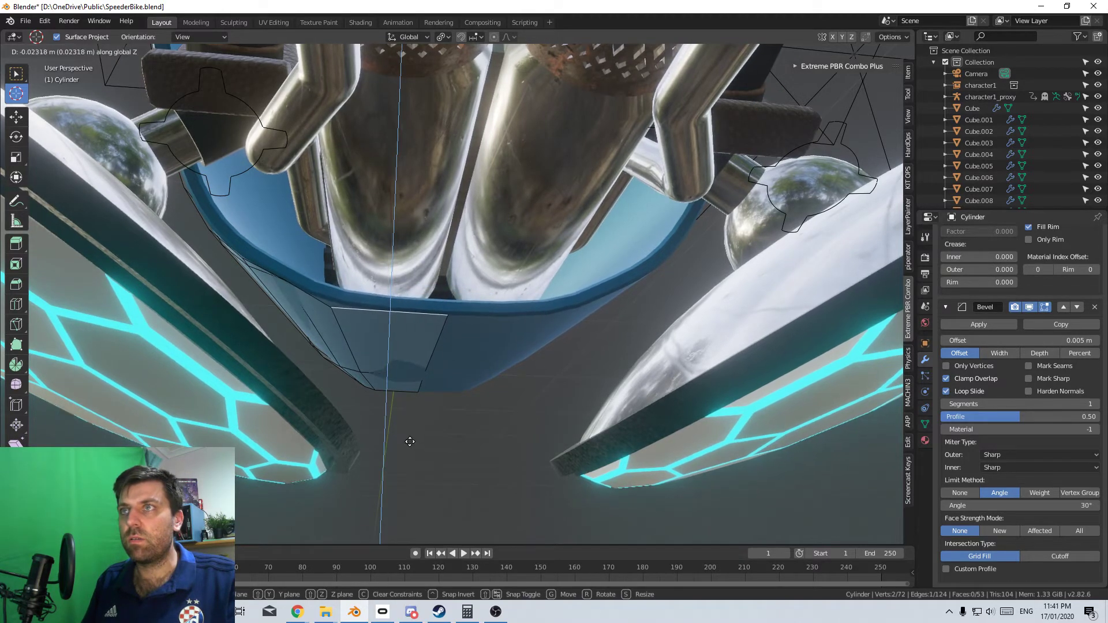
left_click(410, 448)
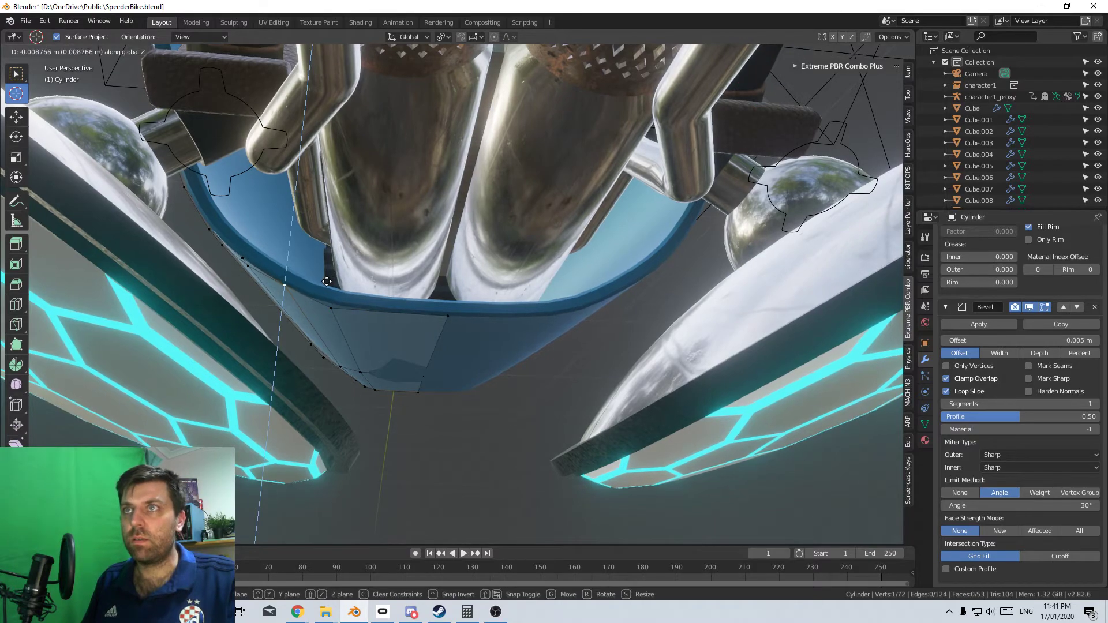
scroll(338, 281, "down", 2)
key("Tab")
Examine the whole speeder's side profile in the right orthographic view
middle_click_drag(337, 281, 470, 288)
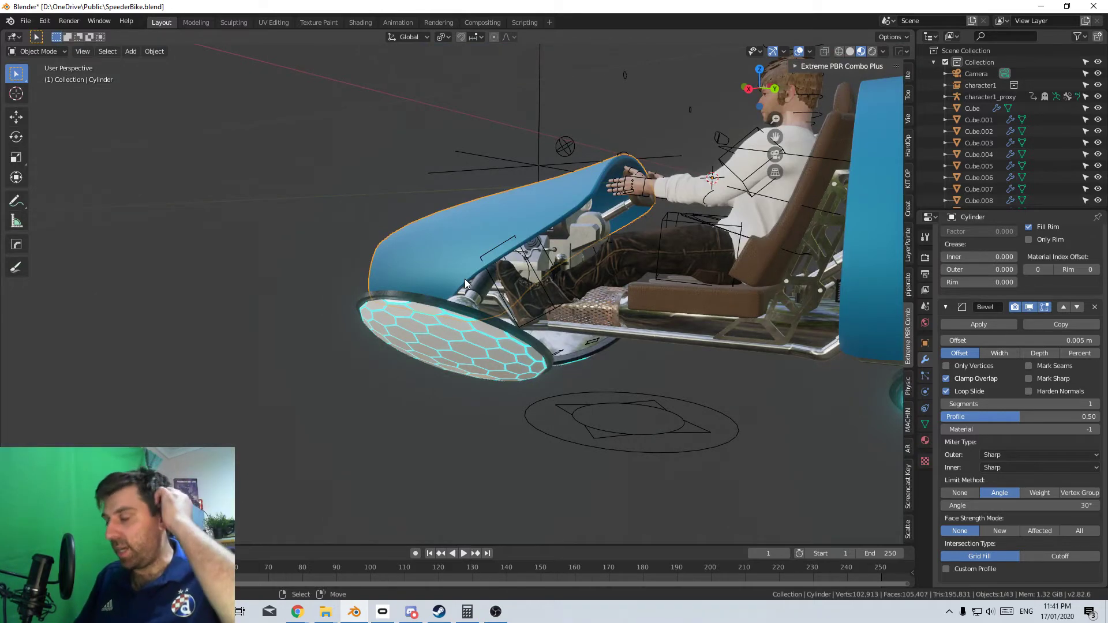
key("KP_3")
key("KP_1")
key("KP_3")
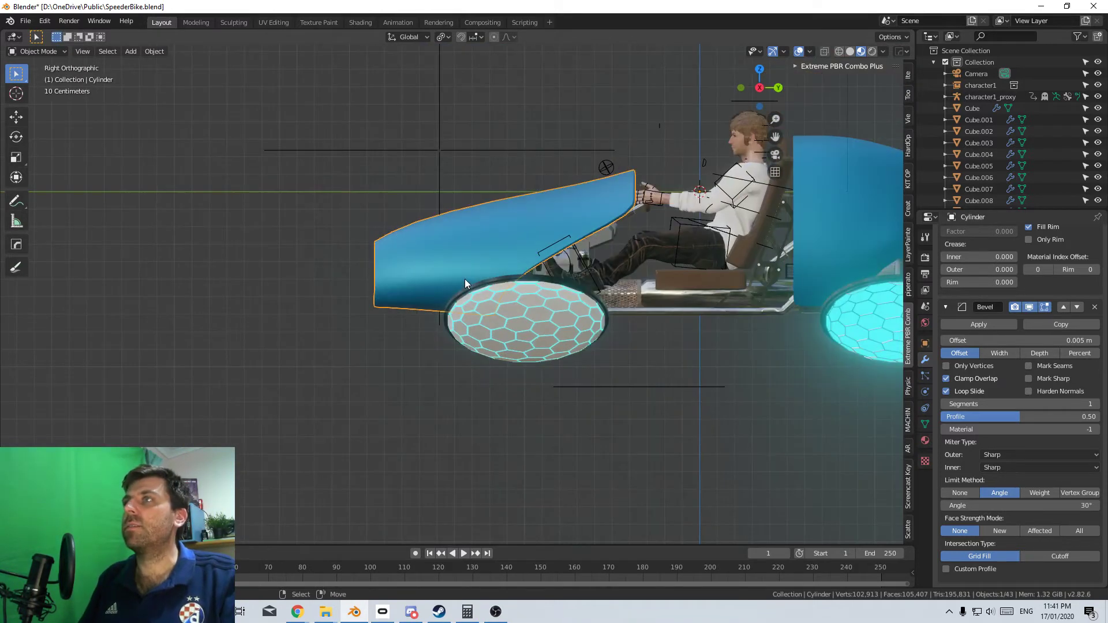
scroll(466, 278, "down", 5)
scroll(459, 292, "up", 5)
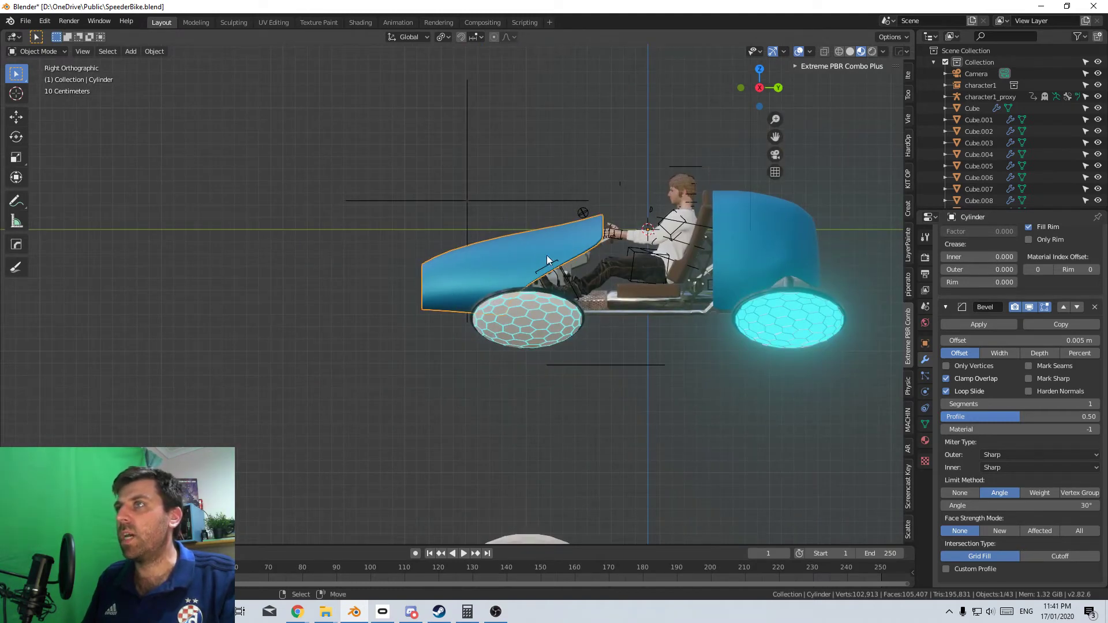
middle_click_drag(420, 263, 397, 271, "shift")
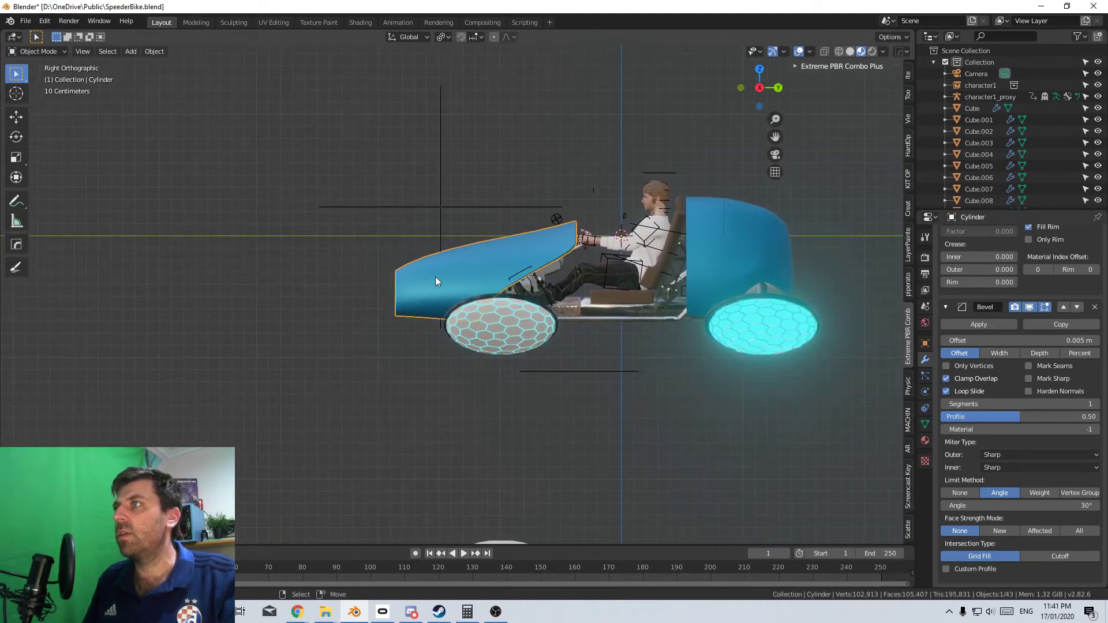
middle_click_drag(682, 228, 652, 236, "shift")
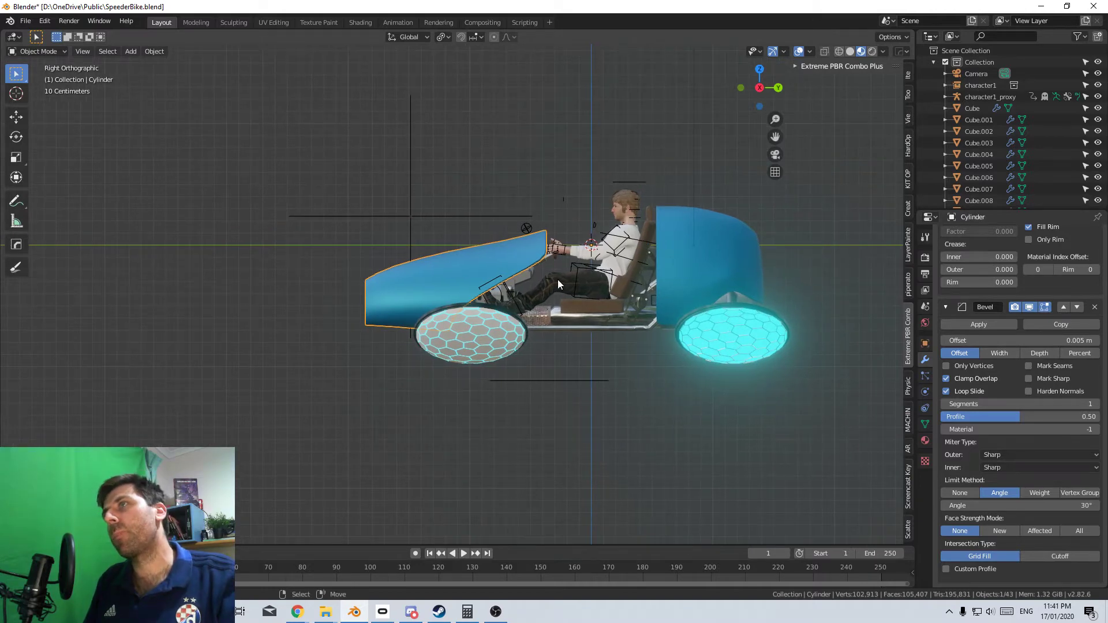
Add a text object and move it about 5 m along negative Y, clear of the speeder's nose, in top view
scroll(615, 297, "up", 4)
scroll(615, 296, "down", 5)
scroll(536, 232, "up", 3)
middle_click_drag(333, 259, 586, 276, "shift")
scroll(411, 271, "down", 3)
key("shift+a")
mouse_move(577, 269)
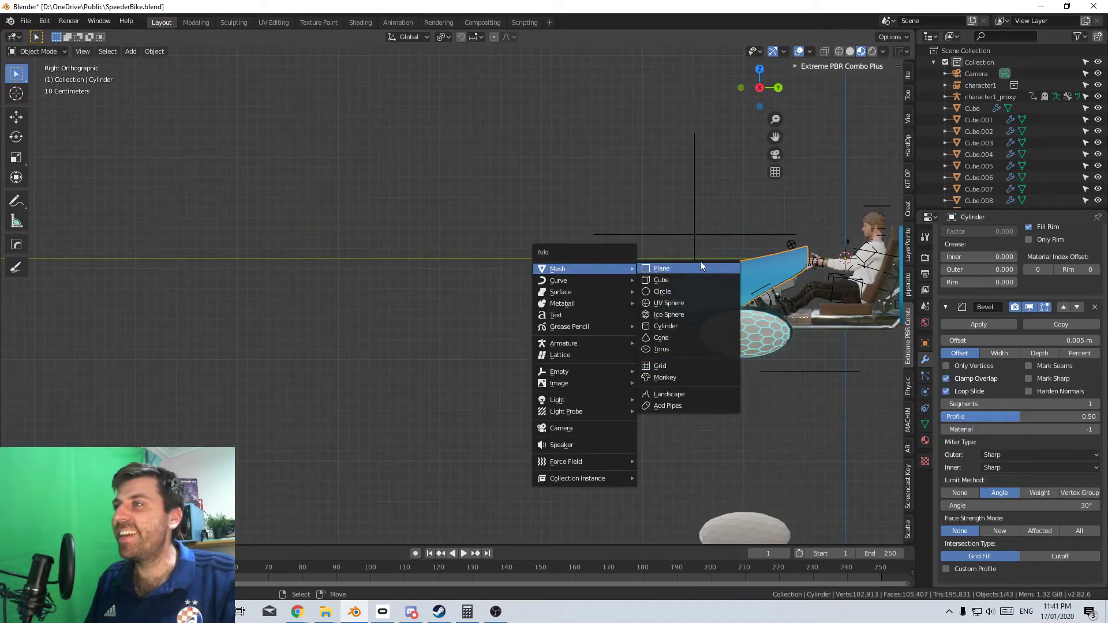
left_click(591, 314)
key("KP_7")
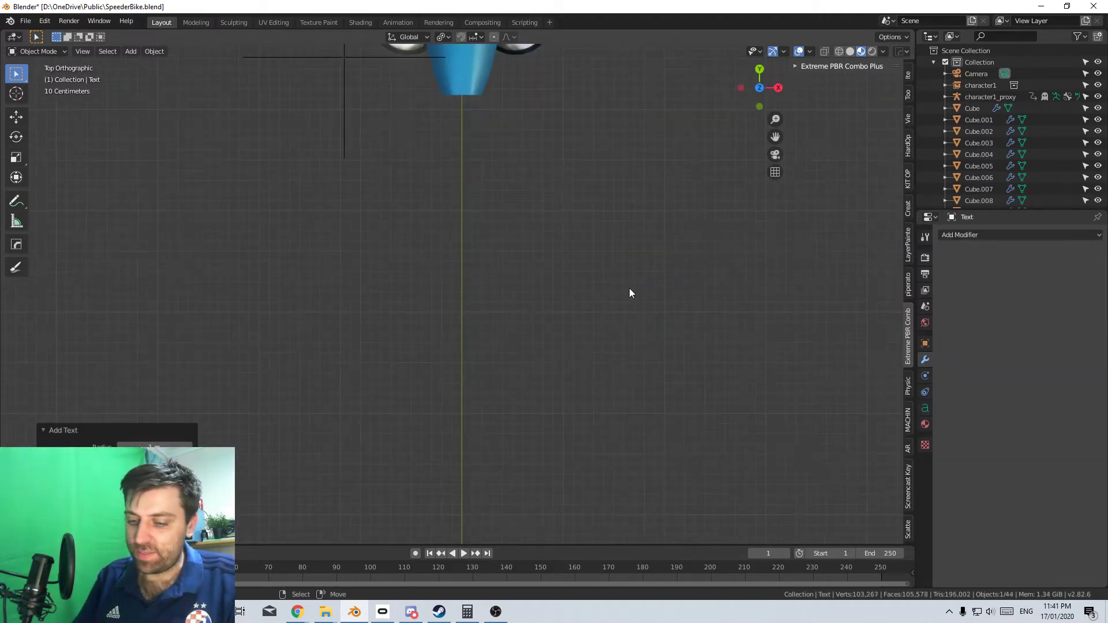
scroll(629, 290, "down", 5)
key("g")
left_click(574, 346)
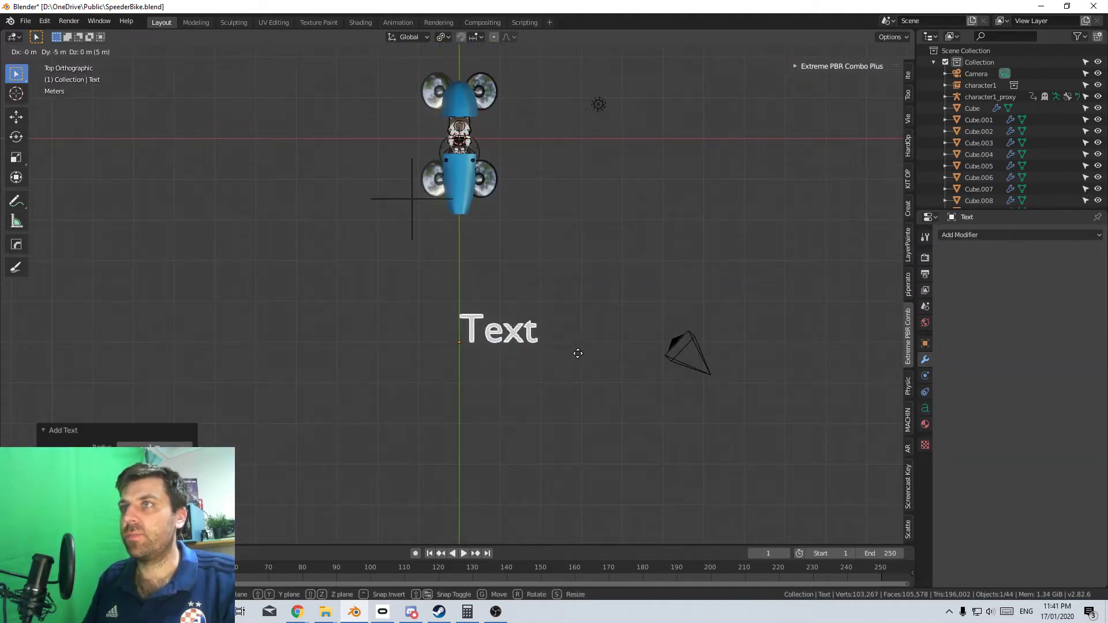
Replace the text object's default wording with PLASTIKA
scroll(548, 355, "up", 5)
key("Tab")
key("BackSpace")
key("BackSpace")
key("BackSpace")
key("BackSpace")
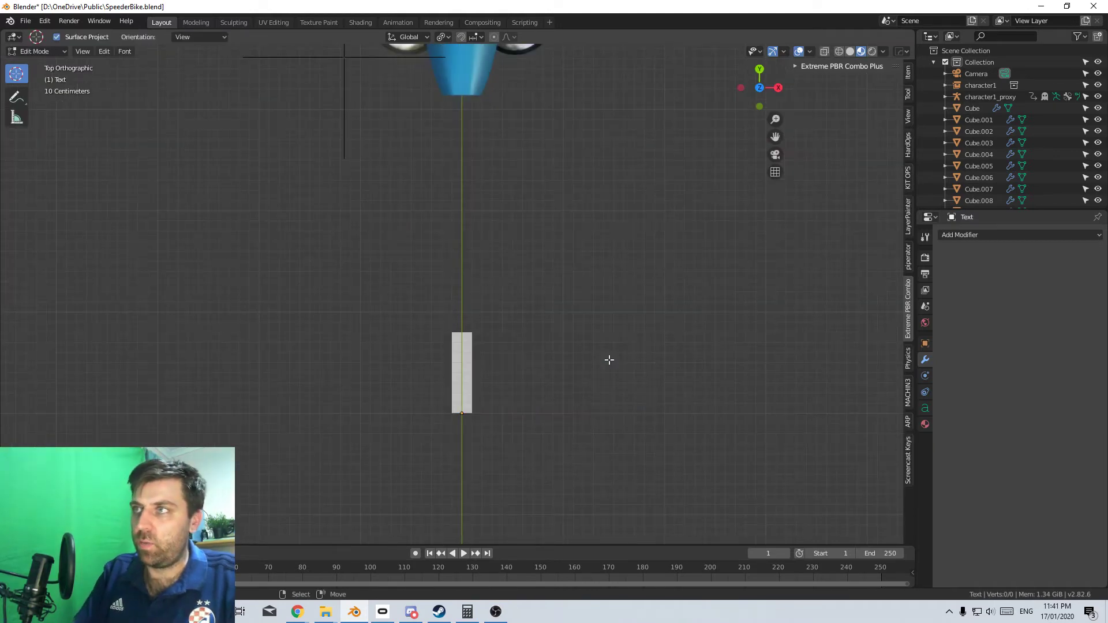
type("PLASTIAK")
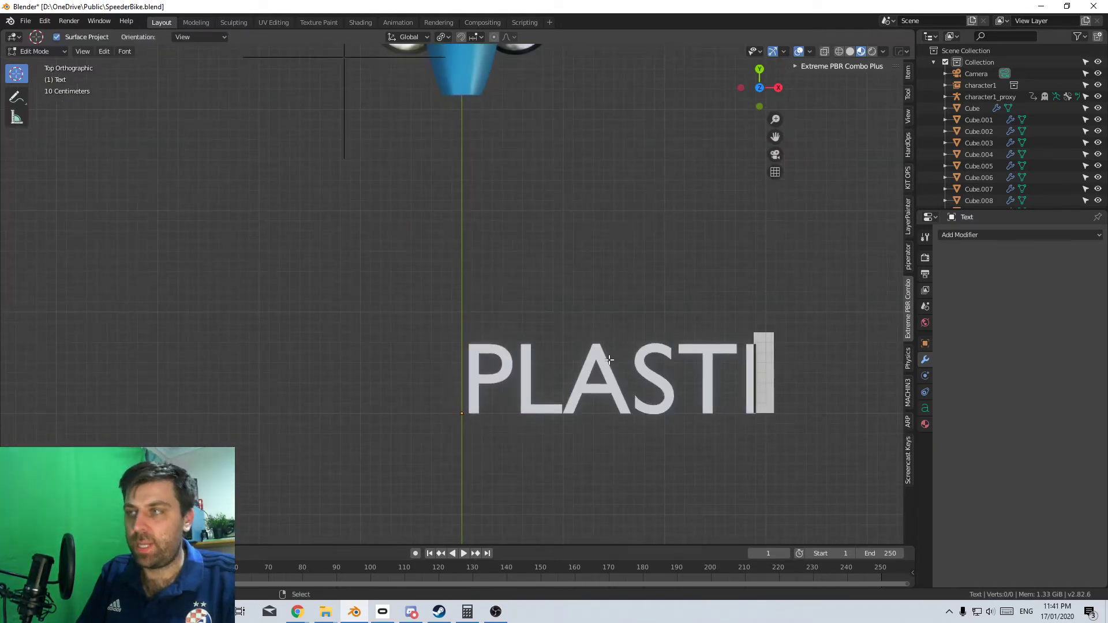
key("BackSpace")
key("BackSpace")
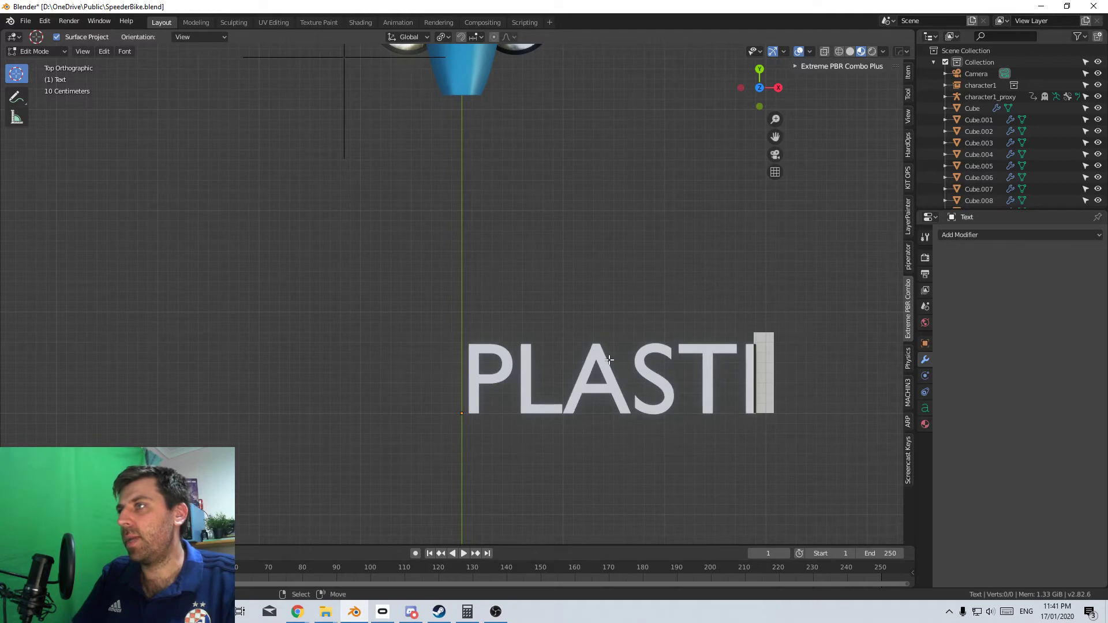
type("KA")
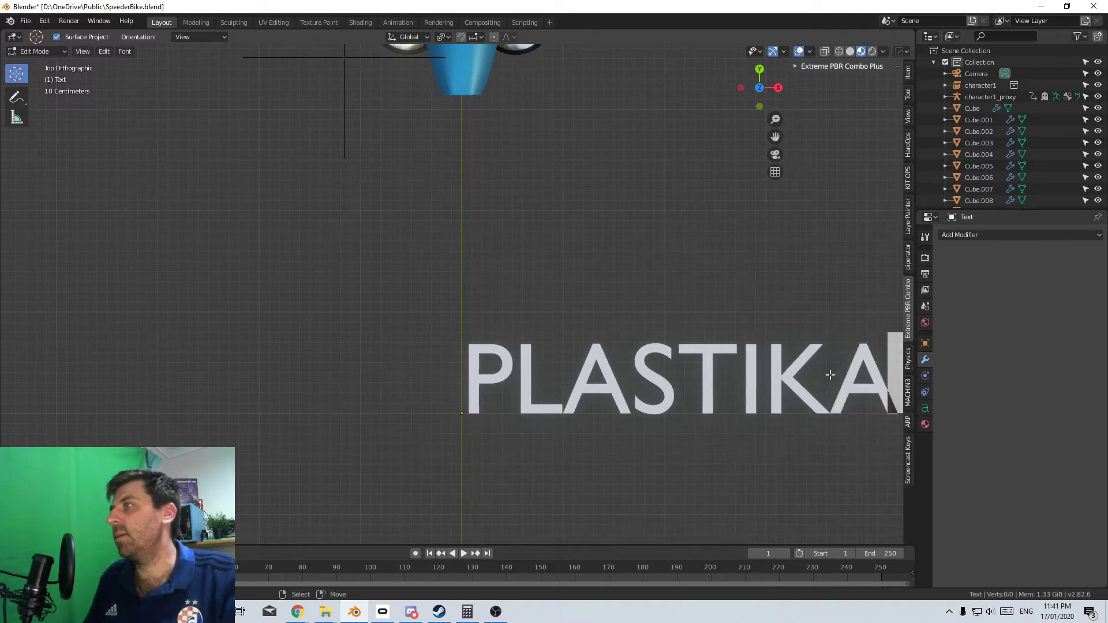
Open the file selection for the text's Regular font in C:\Windows\Fonts and sort the files by name
left_click(925, 406)
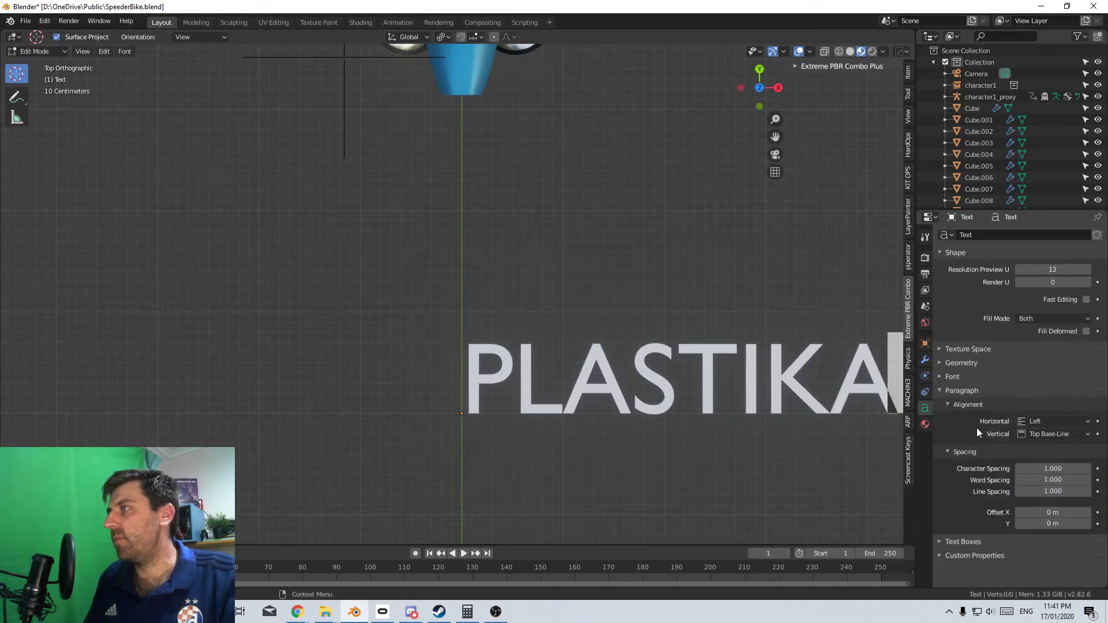
left_click(1035, 379)
left_click(1087, 395)
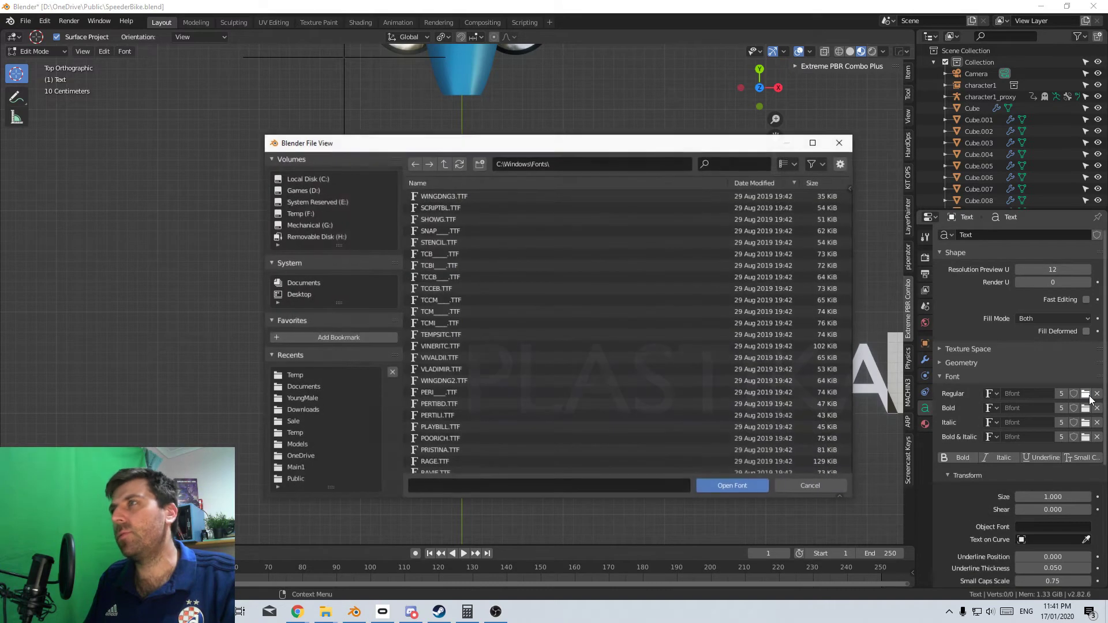
left_click(456, 181)
Look through the installed font files for a typeface suited to the PLASTIKA lettering
scroll(495, 345, "down", 4)
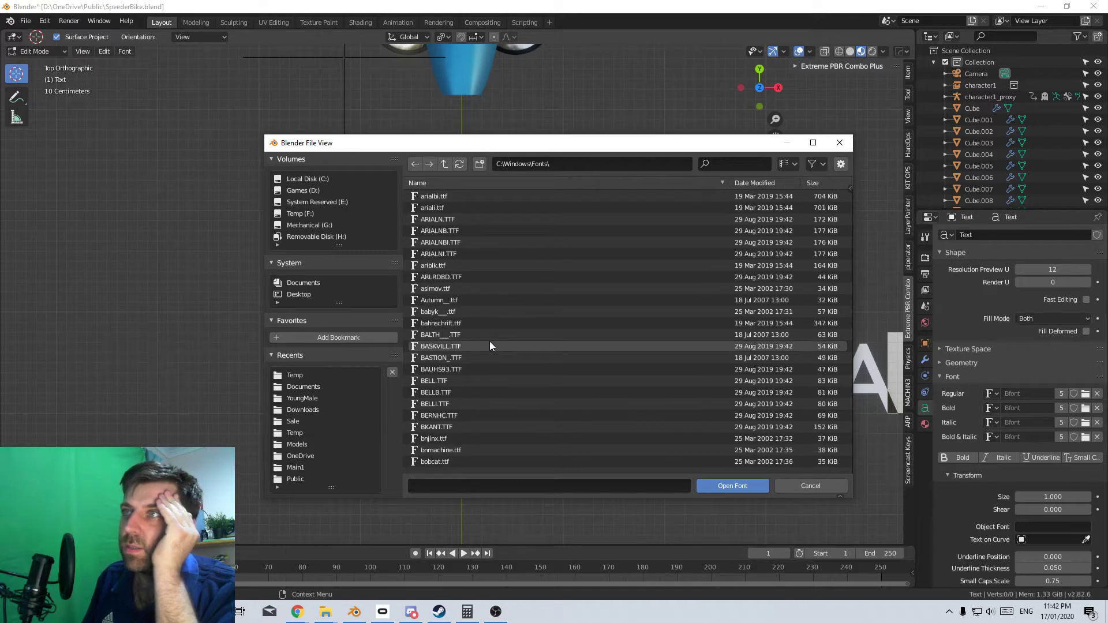
scroll(491, 345, "down", 6)
scroll(489, 345, "down", 7)
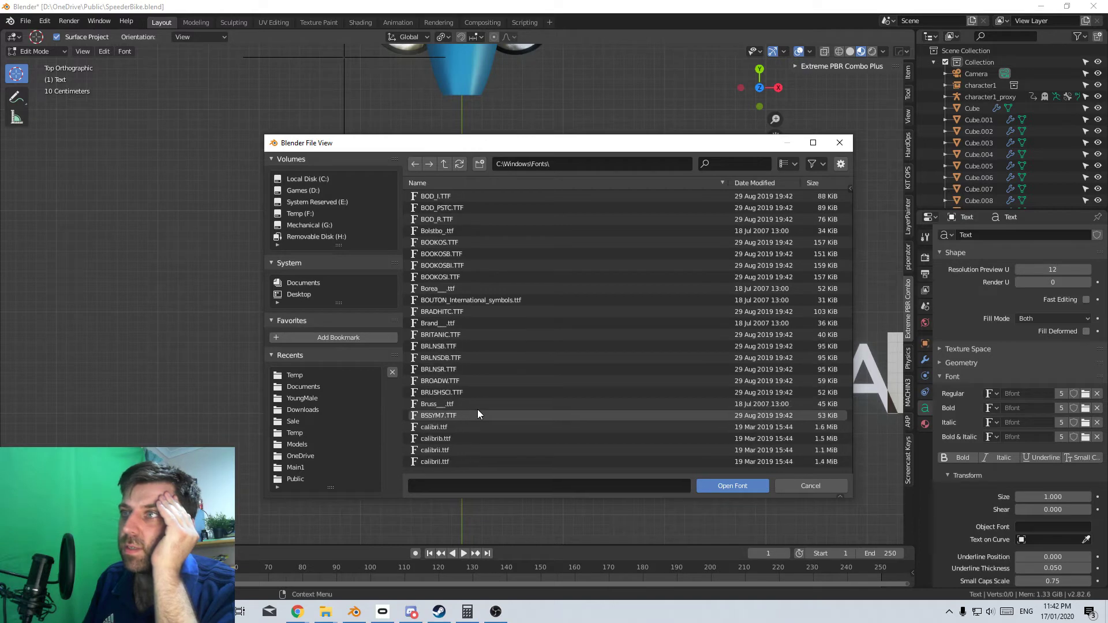
scroll(476, 411, "down", 2)
scroll(472, 404, "up", 6)
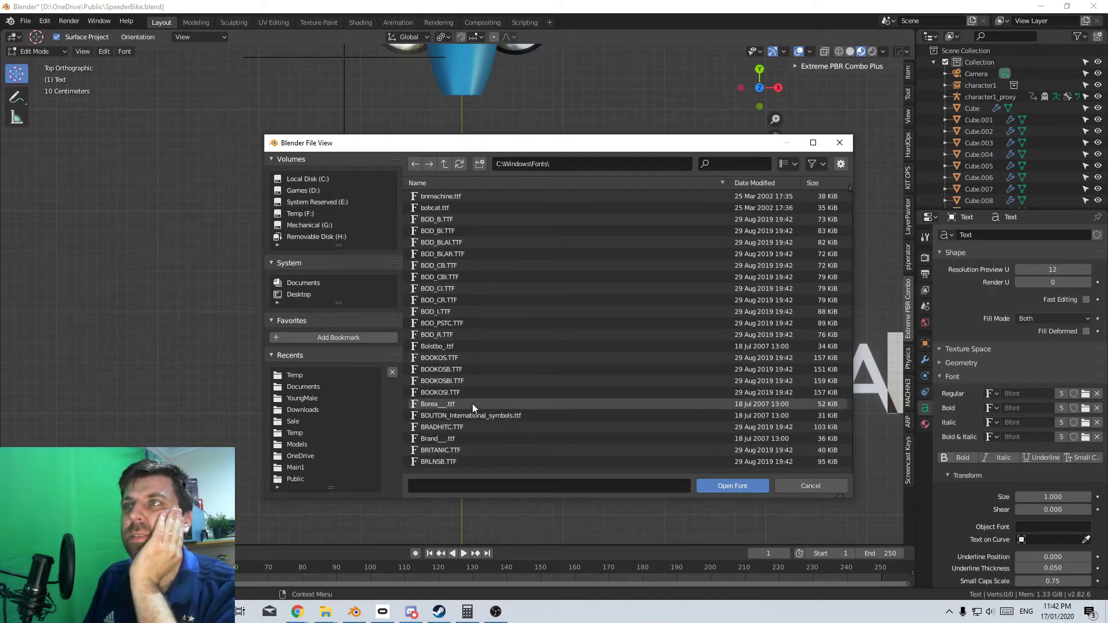
scroll(472, 403, "up", 4)
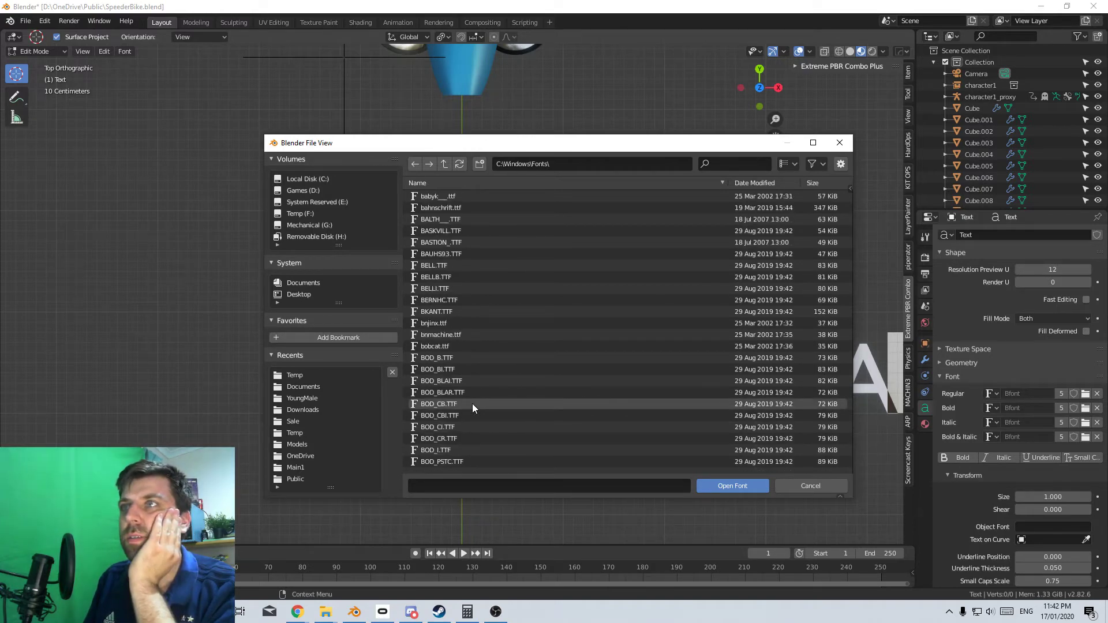
scroll(466, 320, "up", 2)
scroll(466, 324, "up", 1)
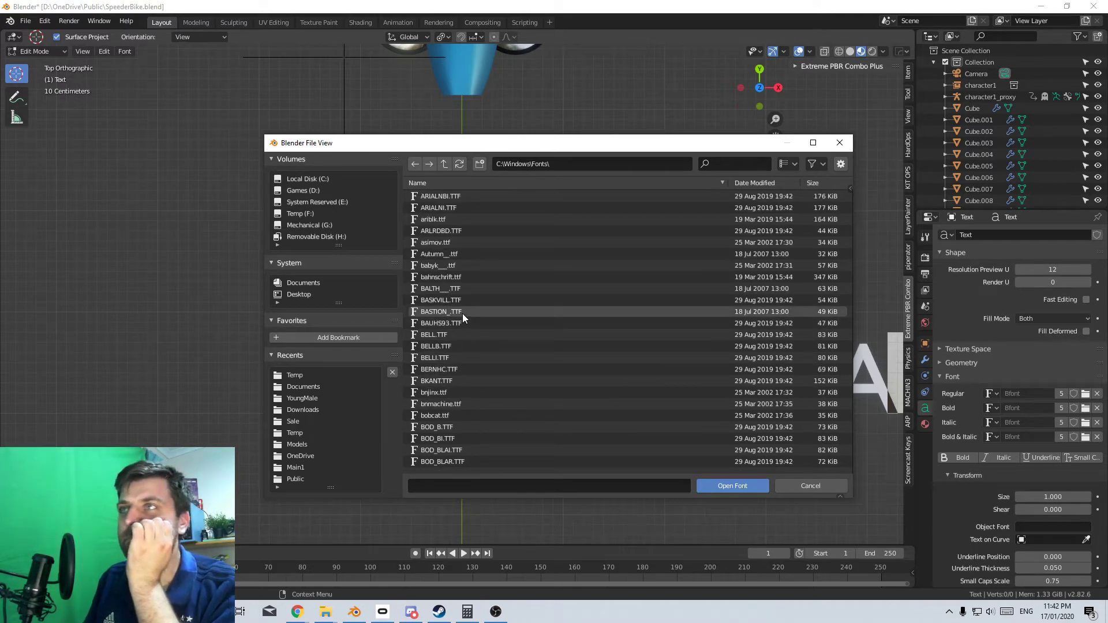
scroll(463, 313, "up", 1)
scroll(462, 313, "down", 18)
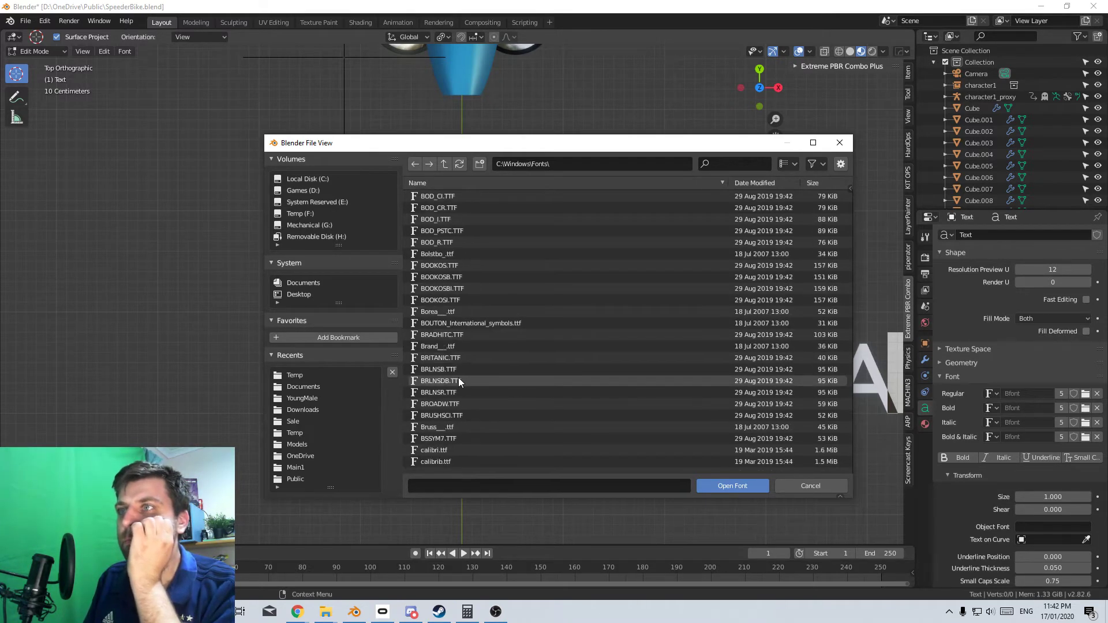
scroll(463, 411, "down", 15)
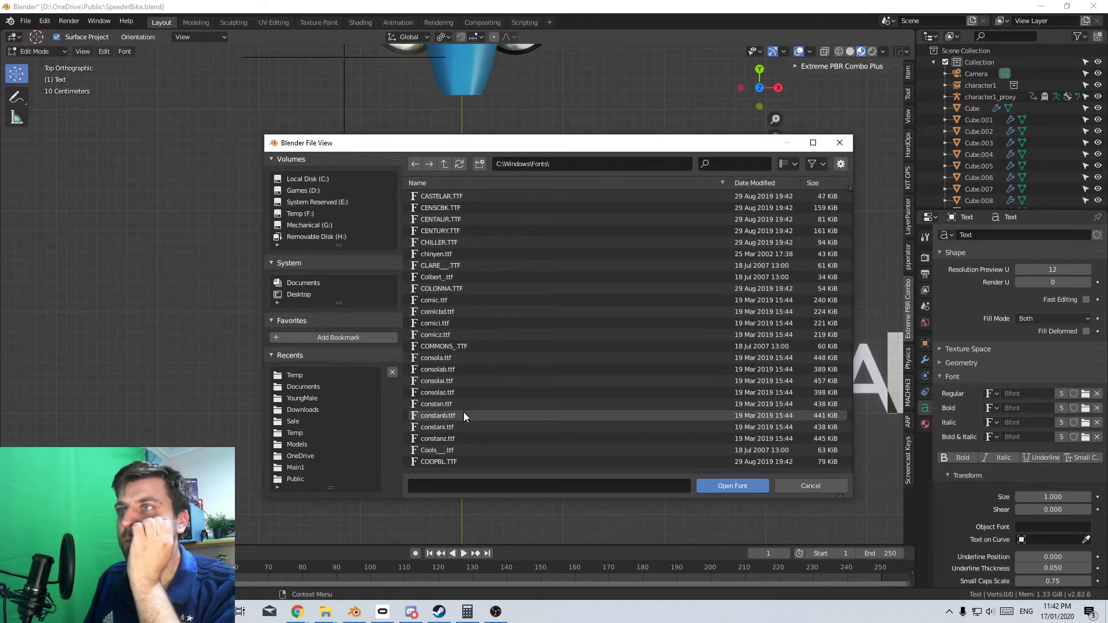
scroll(462, 410, "down", 20)
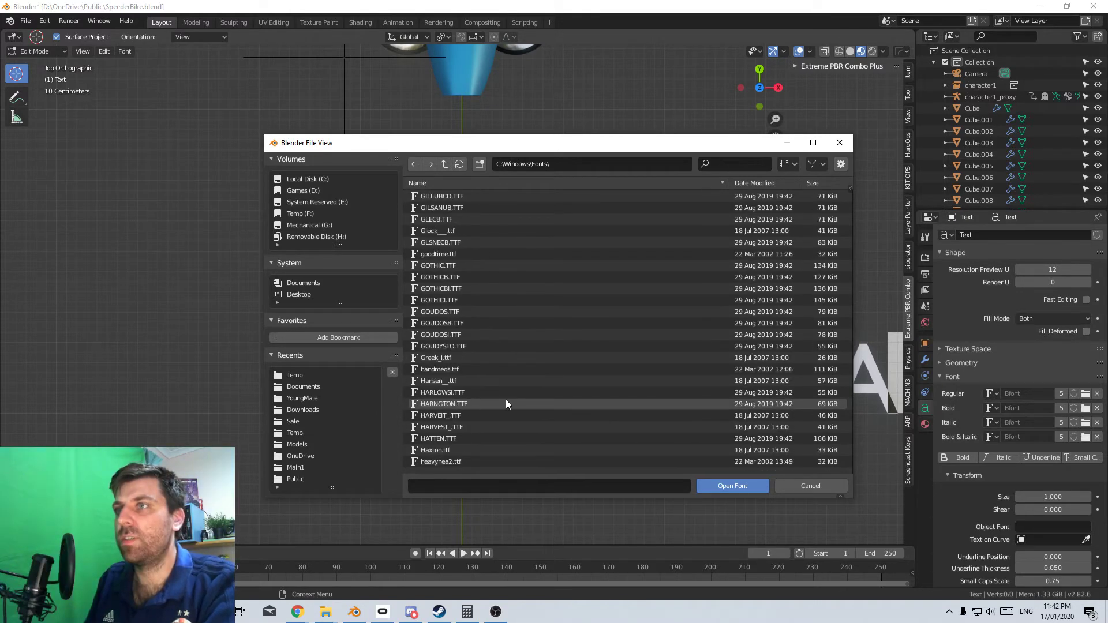
scroll(507, 400, "down", 20)
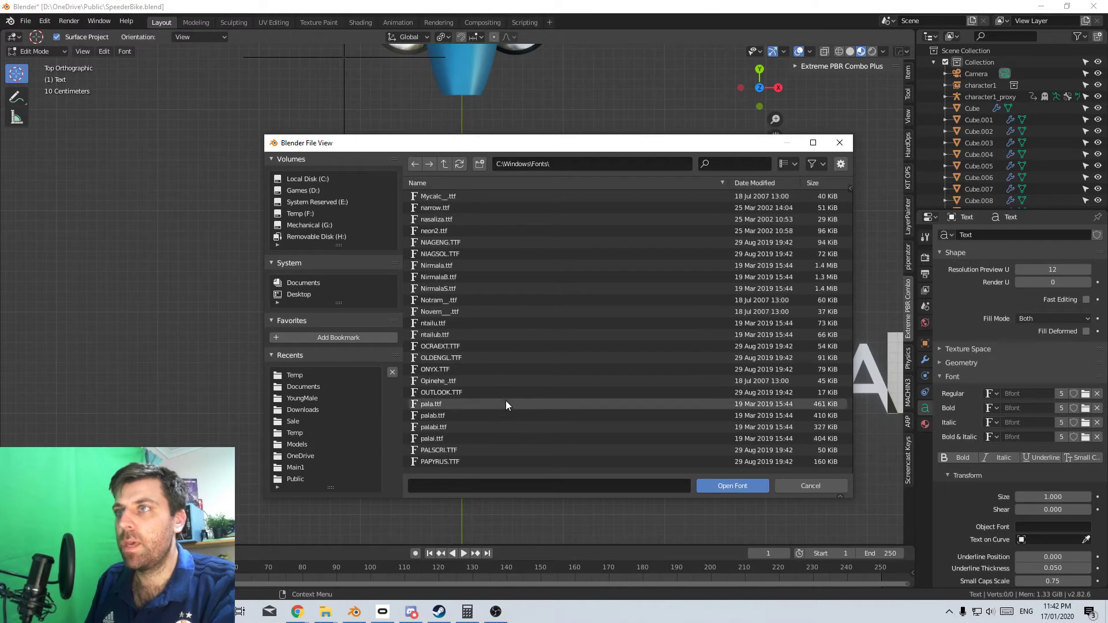
scroll(505, 397, "down", 20)
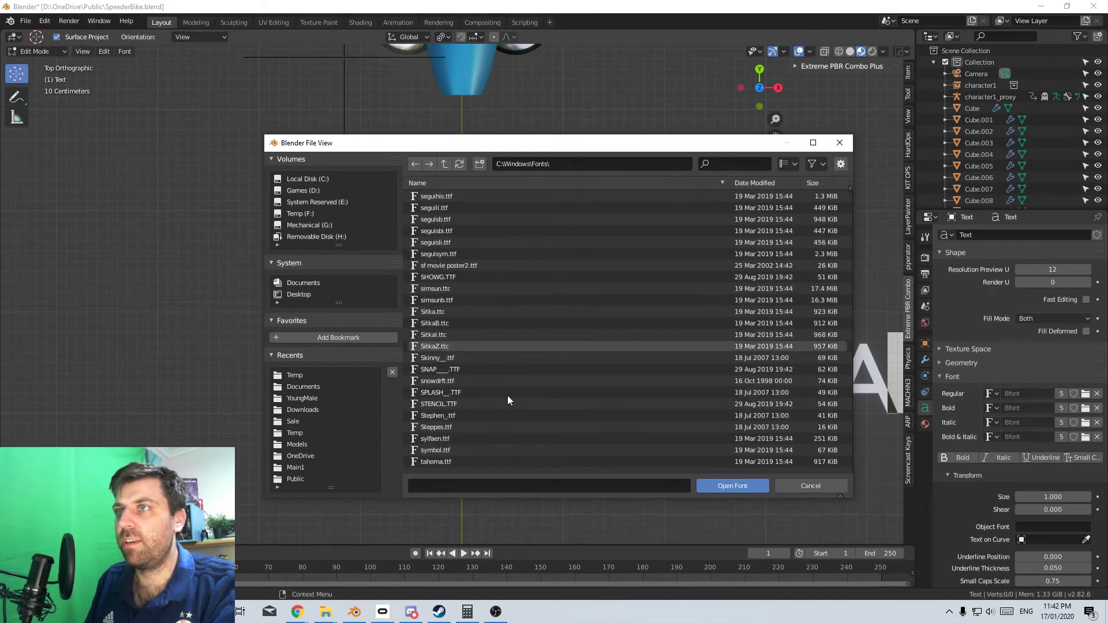
scroll(507, 398, "up", 20)
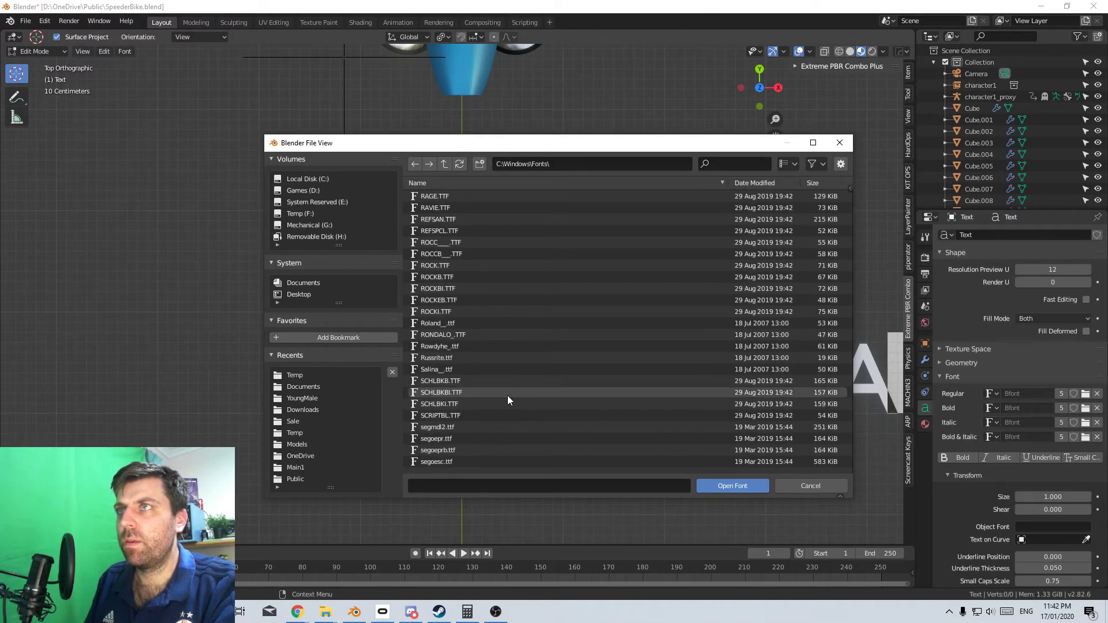
scroll(507, 395, "up", 15)
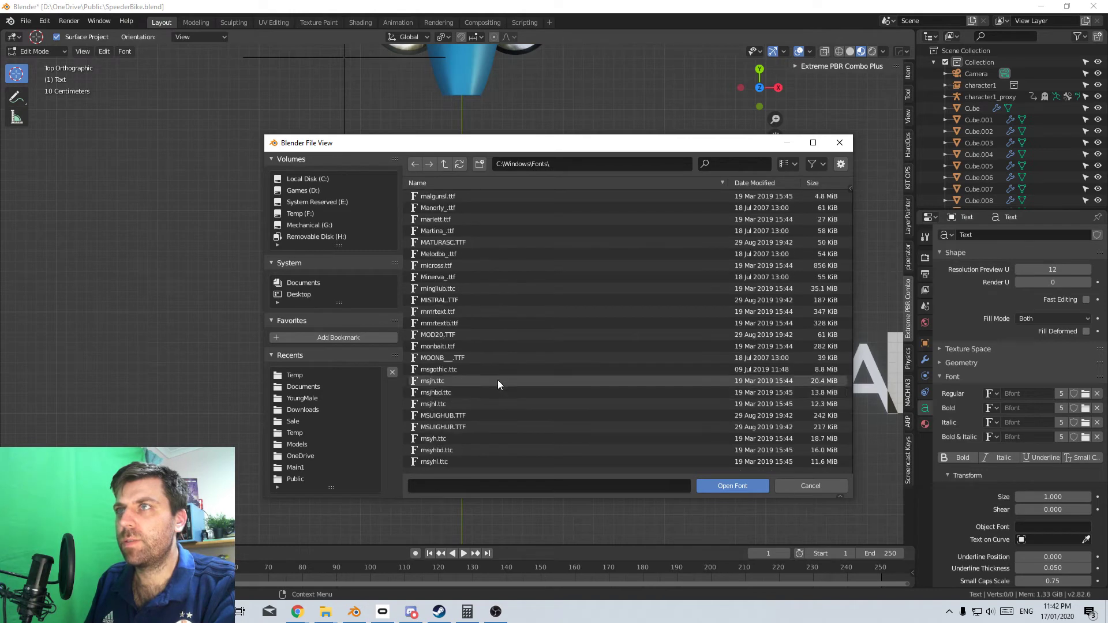
scroll(462, 365, "down", 5)
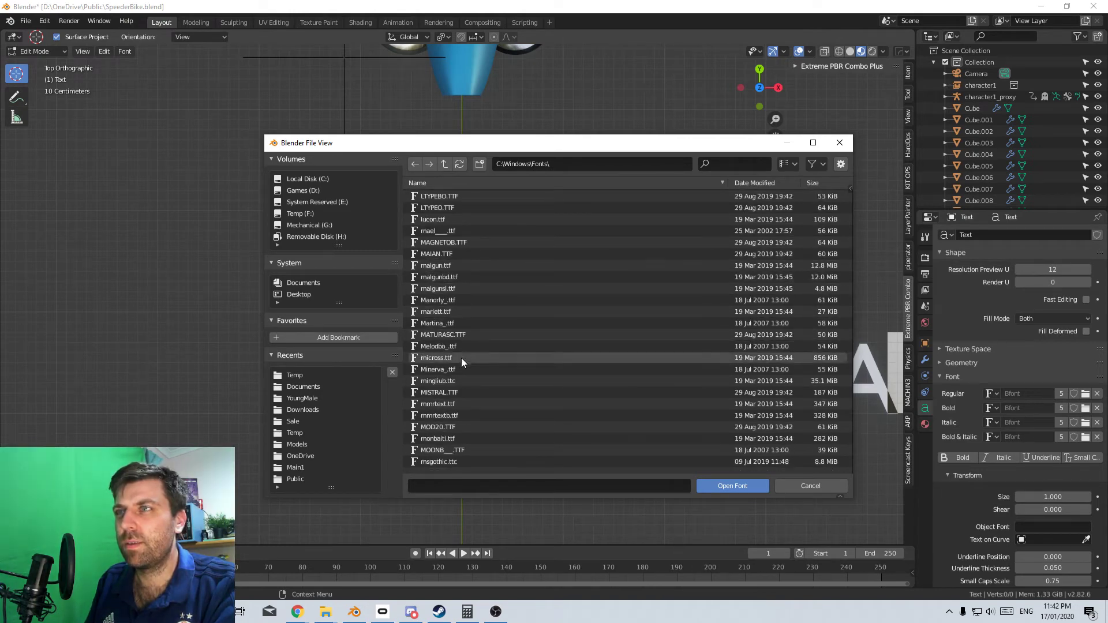
scroll(462, 369, "up", 20)
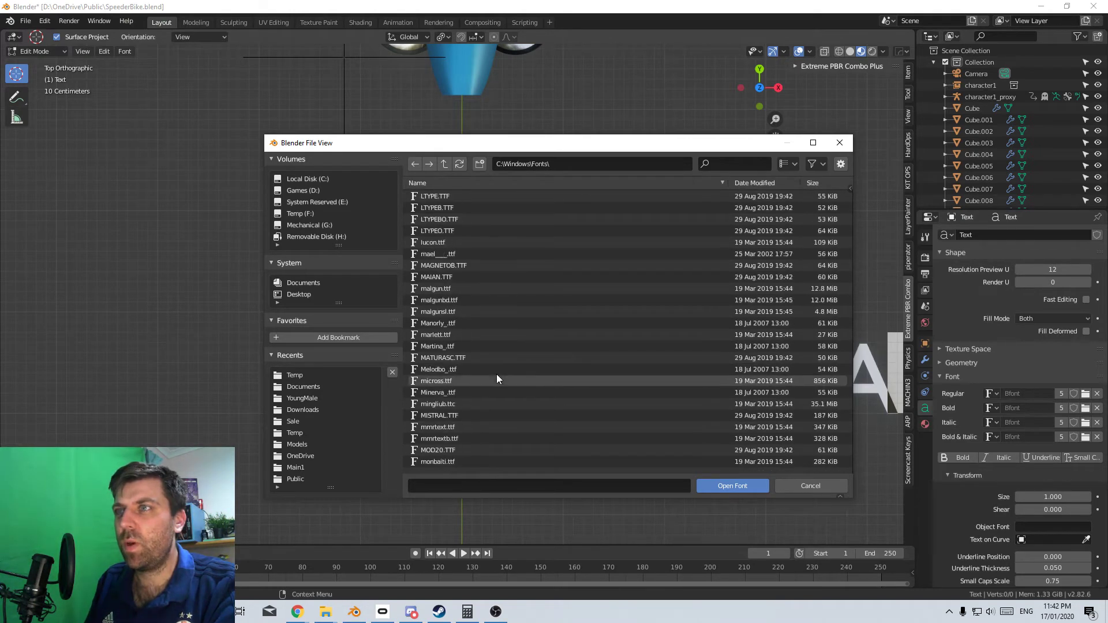
scroll(497, 375, "up", 20)
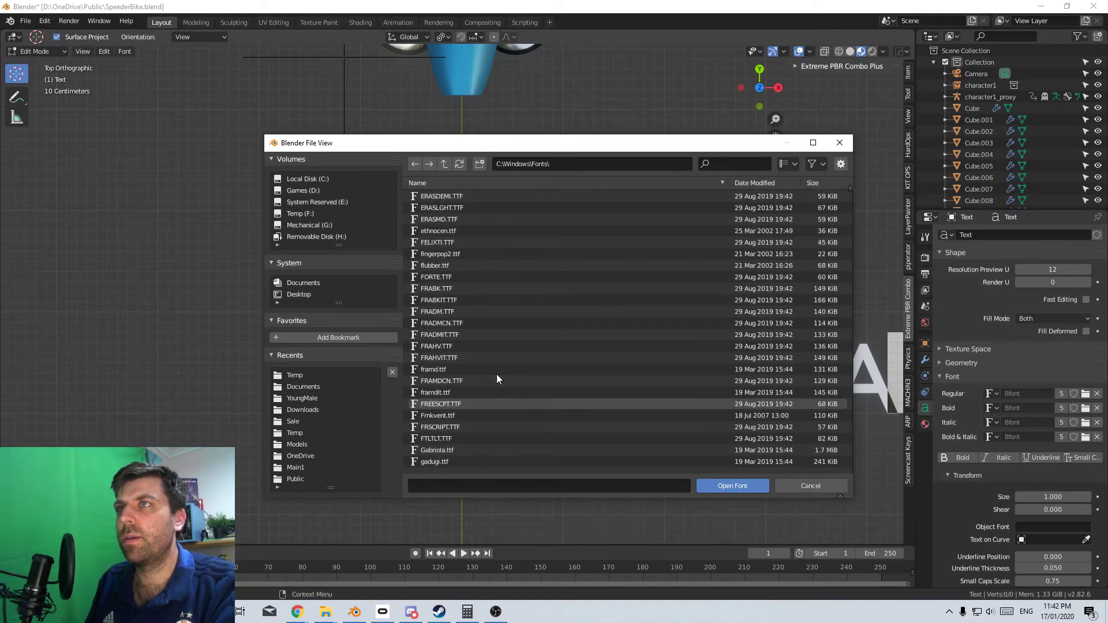
scroll(496, 379, "up", 20)
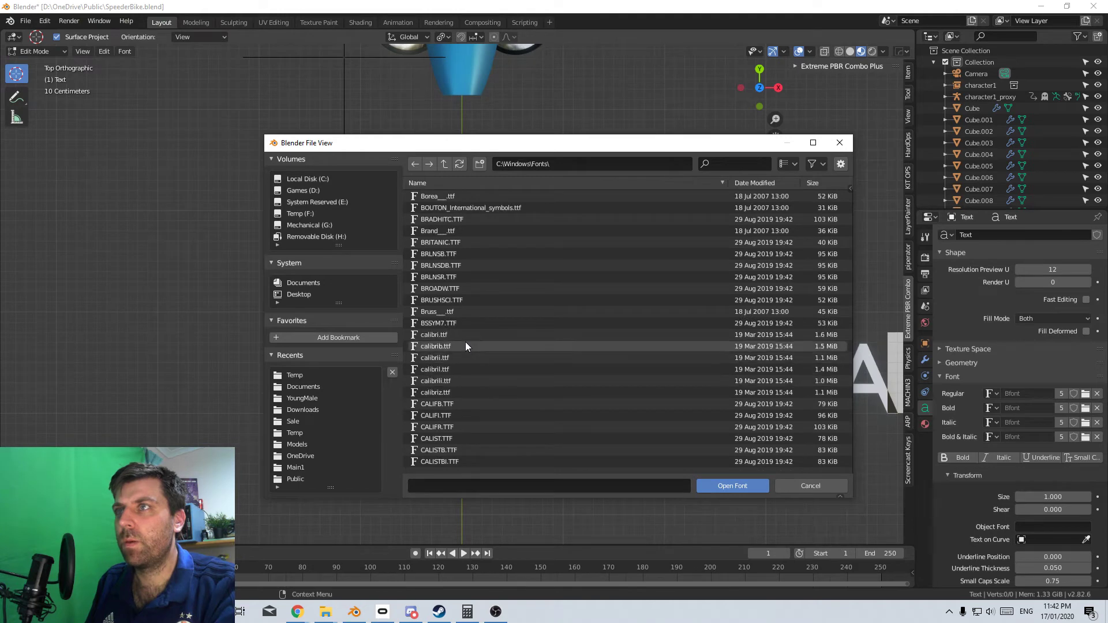
scroll(465, 342, "up", 2)
scroll(446, 322, "up", 7)
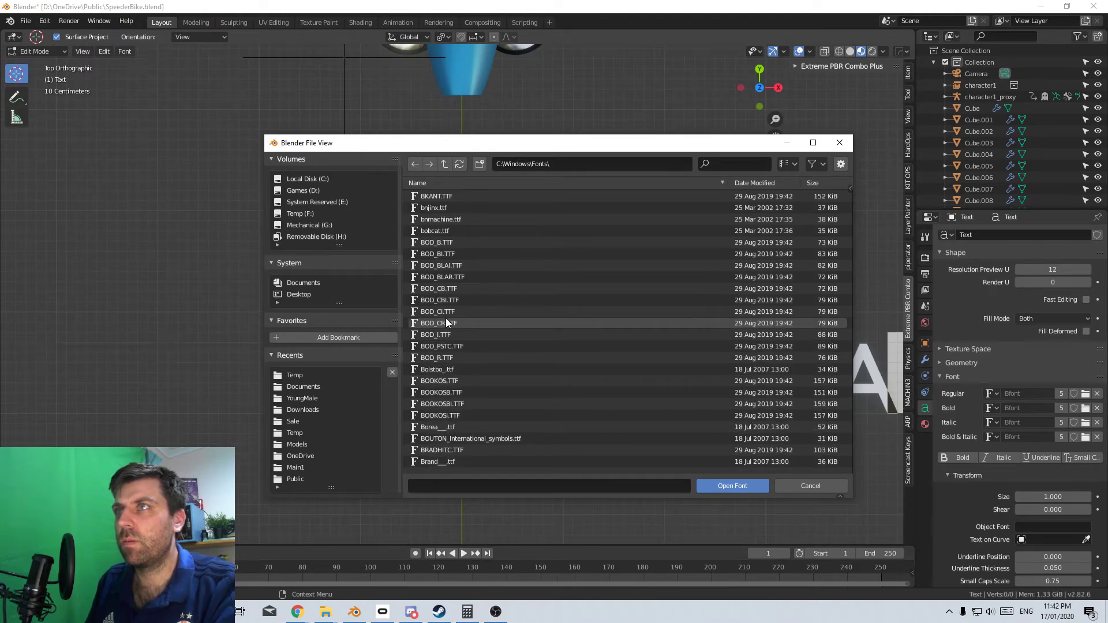
Load bnmachine.ttf as the text's Regular font and finish editing the text
scroll(453, 277, "up", 3)
left_click(456, 266)
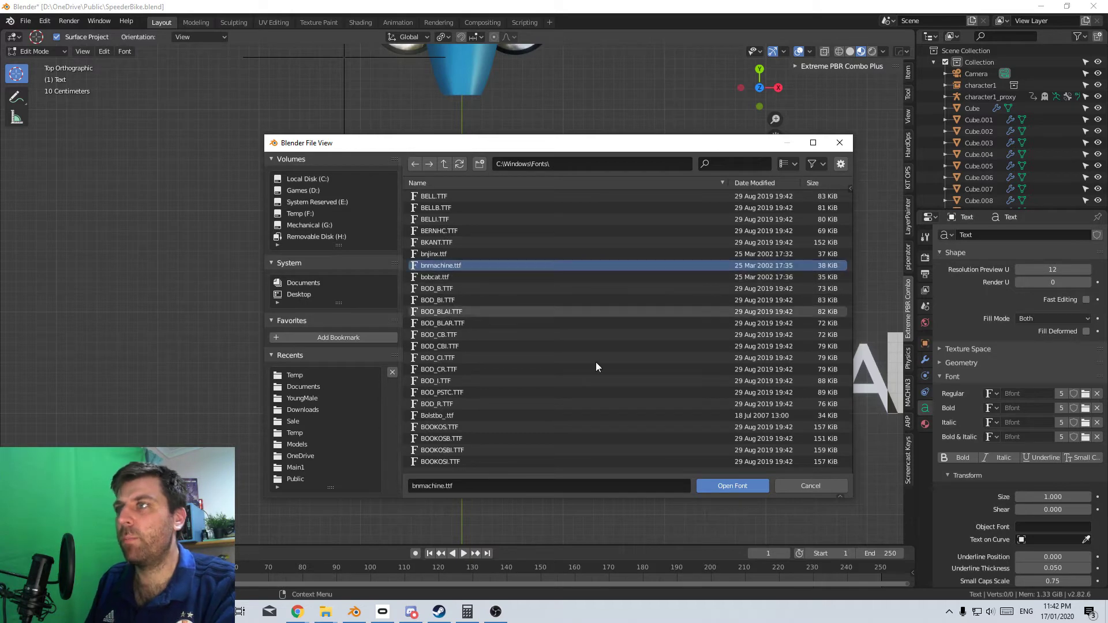
left_click(752, 487)
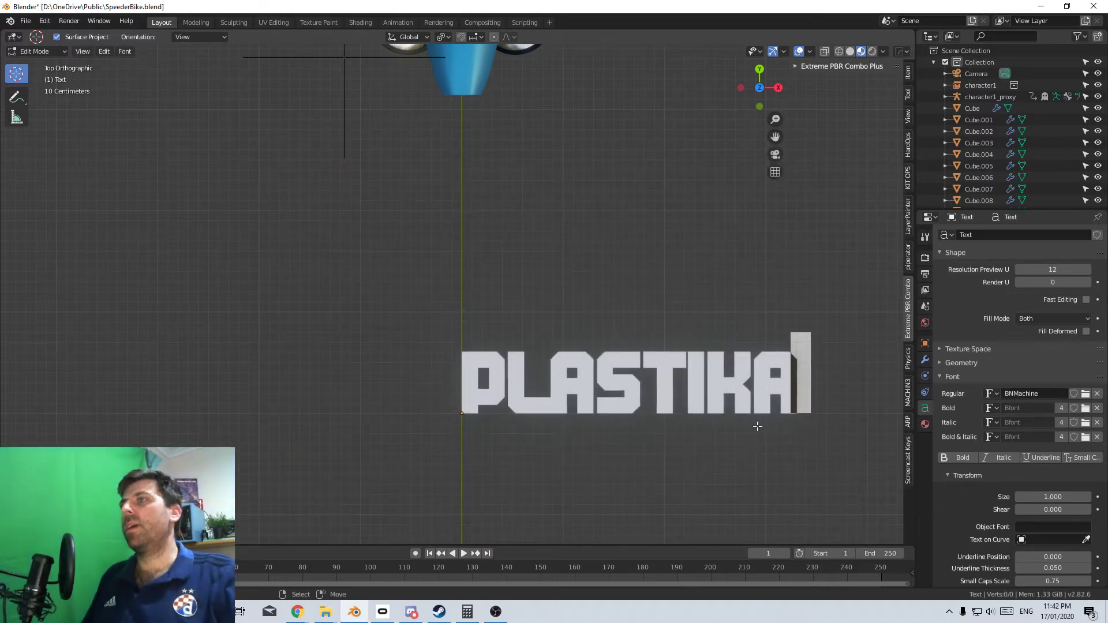
key("Tab")
Add a mesh plane and move it off the speeder to just below the PLASTIKA text
scroll(649, 390, "down", 2)
scroll(459, 351, "up", 3)
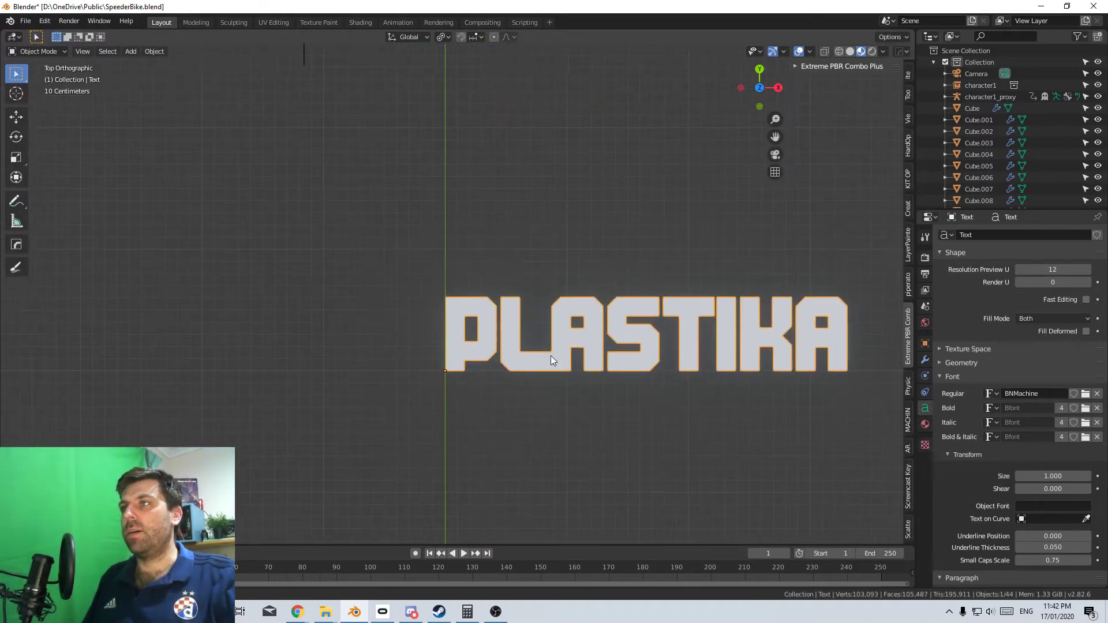
middle_click_drag(550, 355, 508, 358, "shift")
key("shift+a")
mouse_move(493, 312)
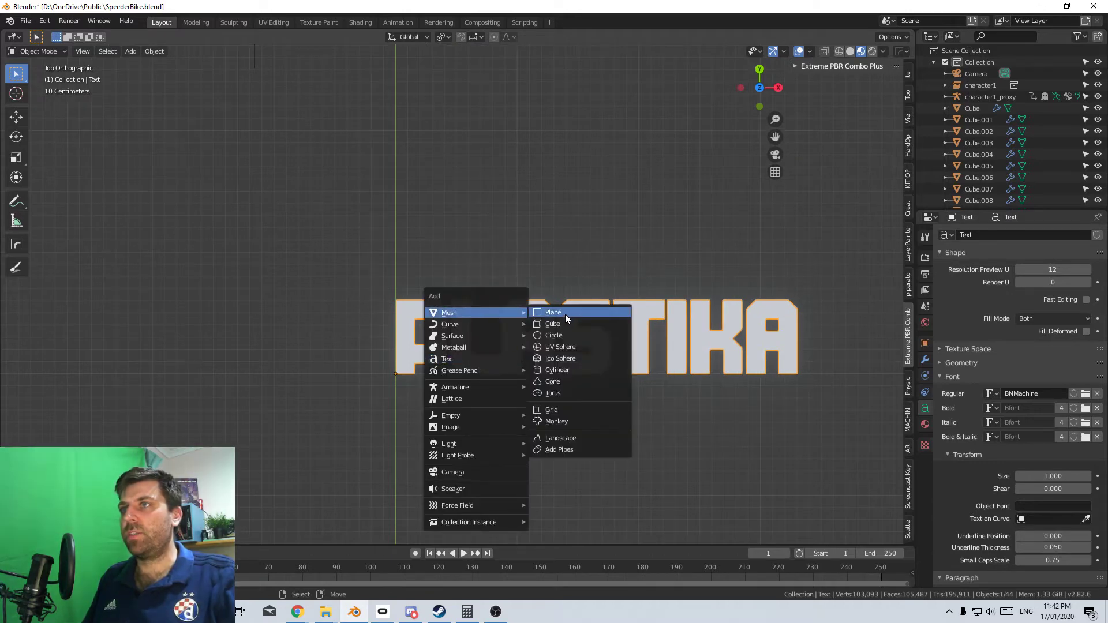
left_click(565, 313)
scroll(514, 346, "down", 5)
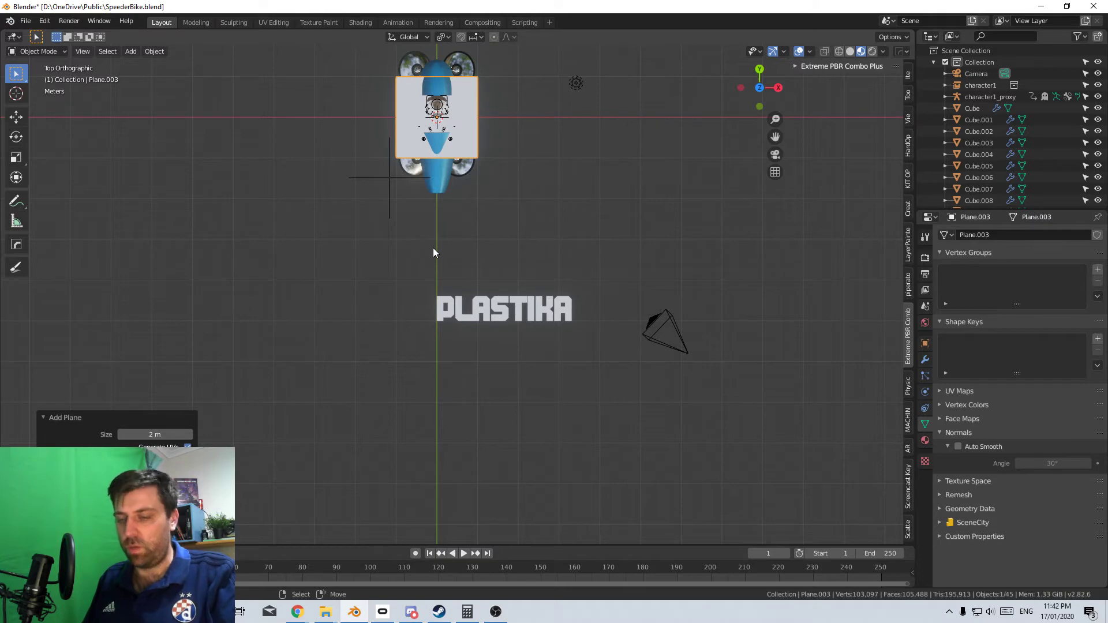
key("g")
left_click(452, 460)
Scale the plane to about 0.19 and align it under the letter P, flush with the start of the text
key("s")
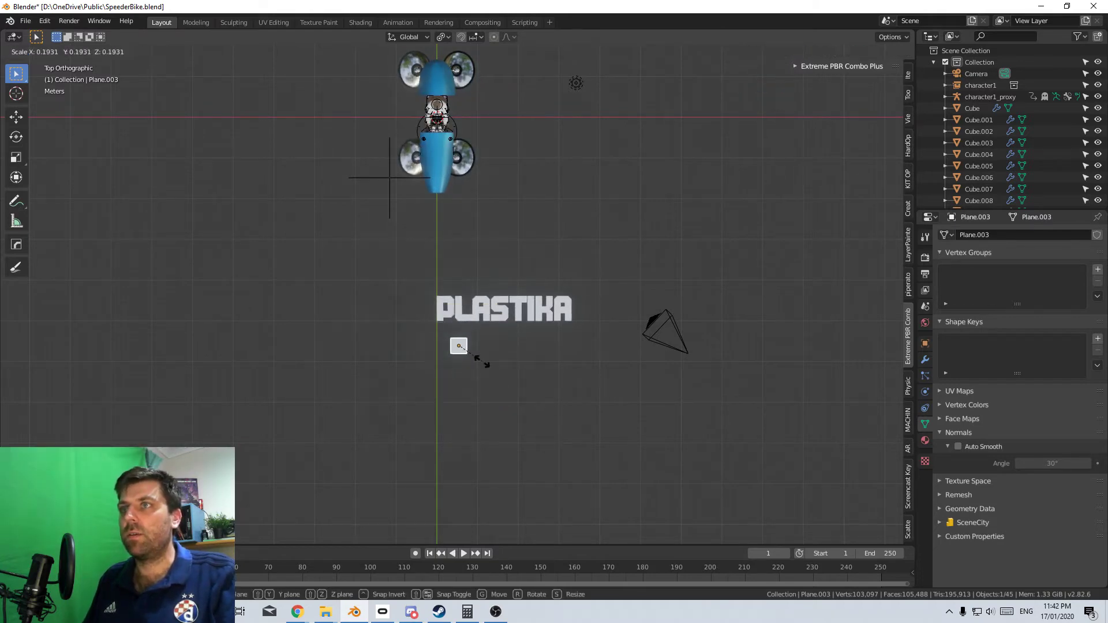
left_click(484, 364)
scroll(493, 415, "up", 5)
key("g")
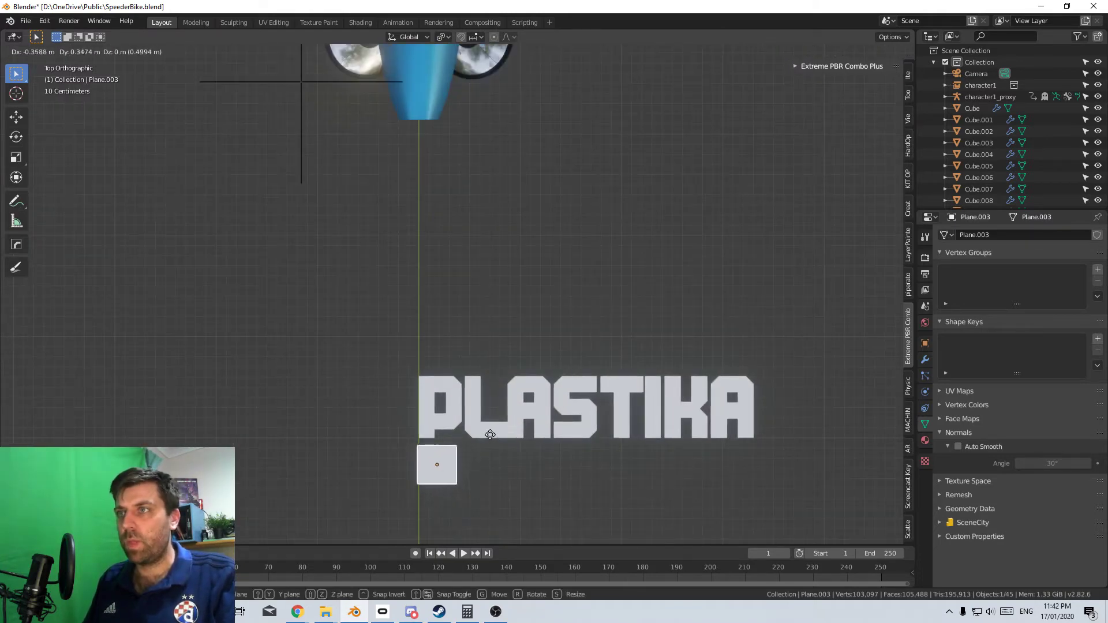
left_click(490, 433)
Move the plane's lower edge up along Y to flatten the plane into a thin bar beneath the letter P
key("Tab")
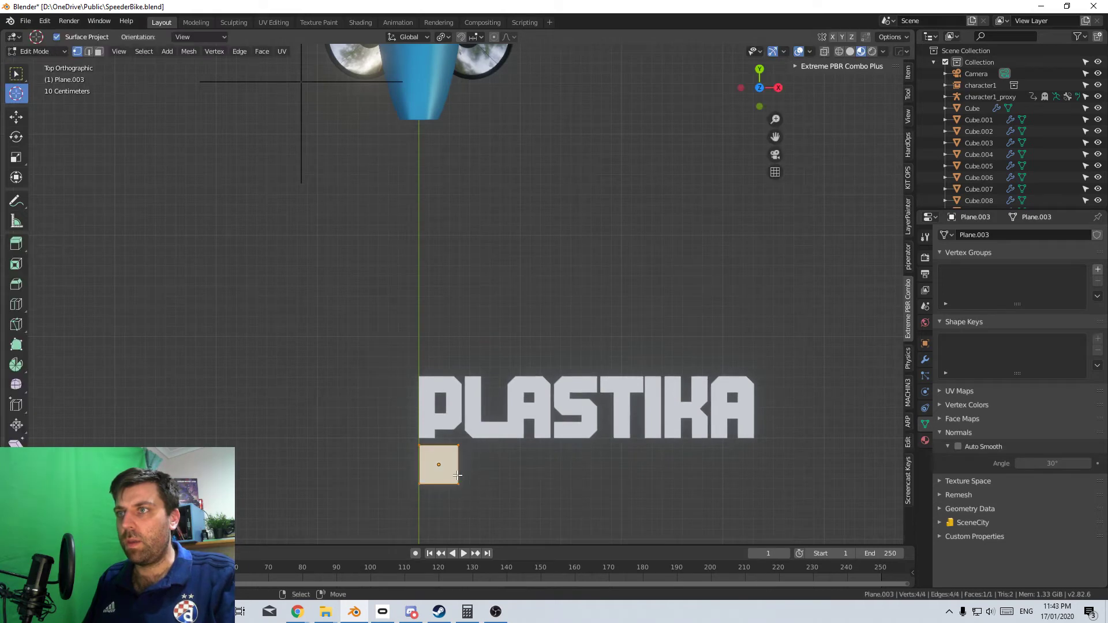
right_click(457, 479)
right_click(457, 446, "shift")
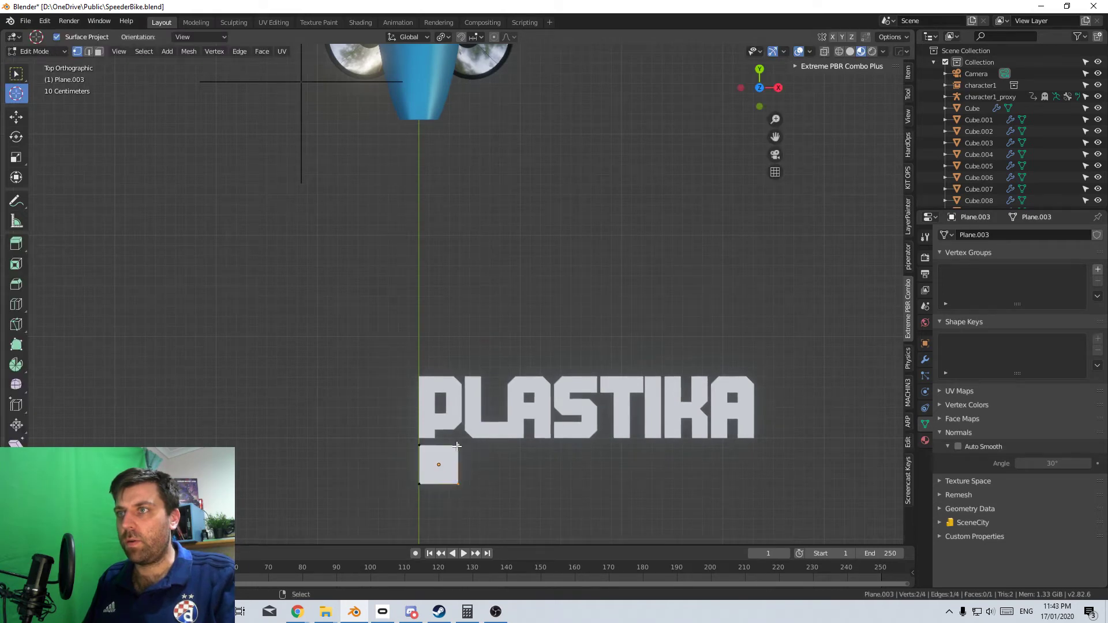
right_click(417, 486, "shift")
right_click(465, 491, "shift")
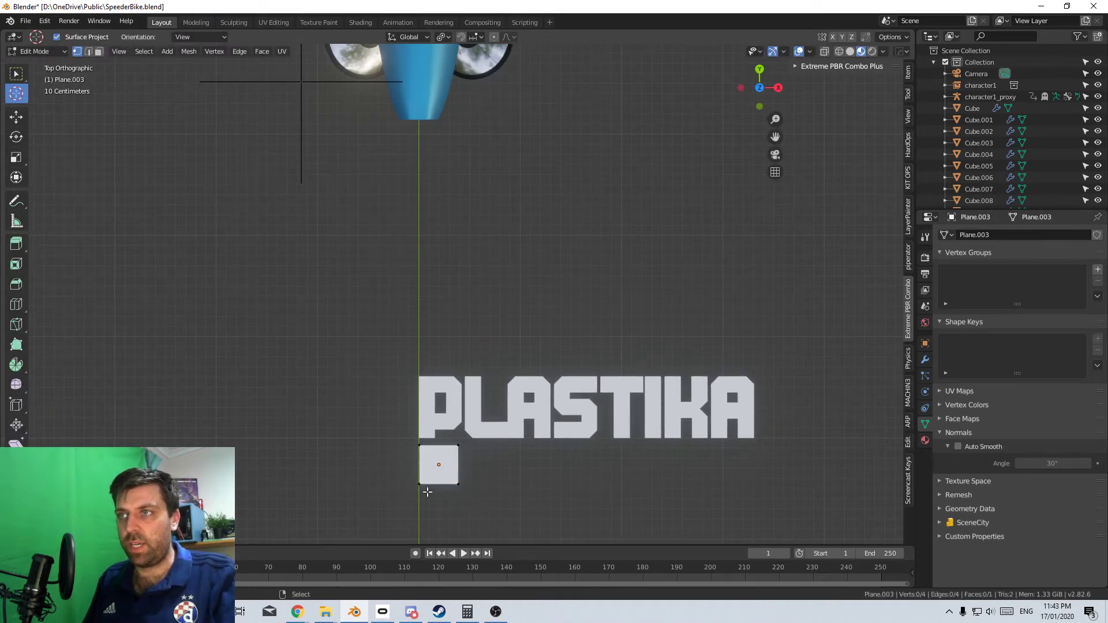
right_click(404, 485)
right_click(460, 488, "shift")
key("g")
key("y")
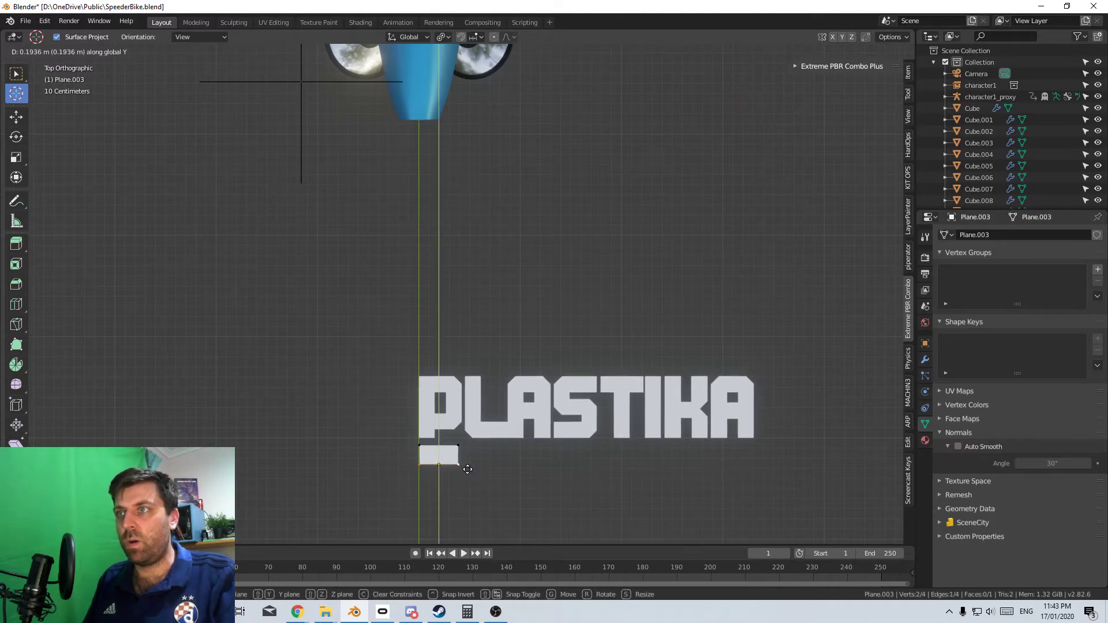
left_click(465, 454)
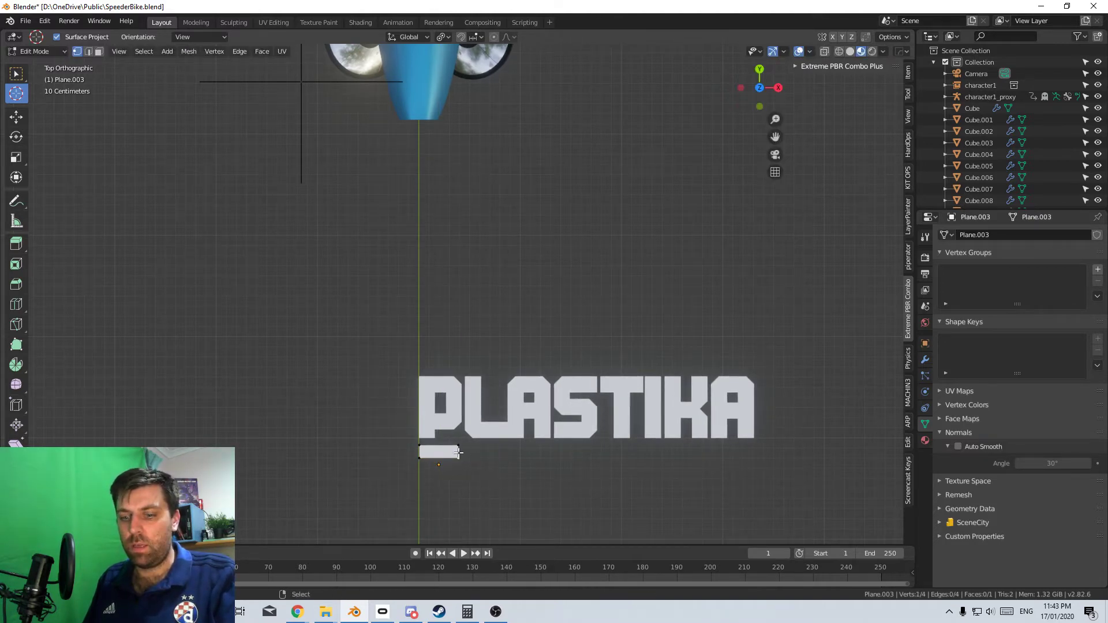
Extrude the bar's end edge along X past the final A, making the bar about 3.5 m long
right_click(463, 468)
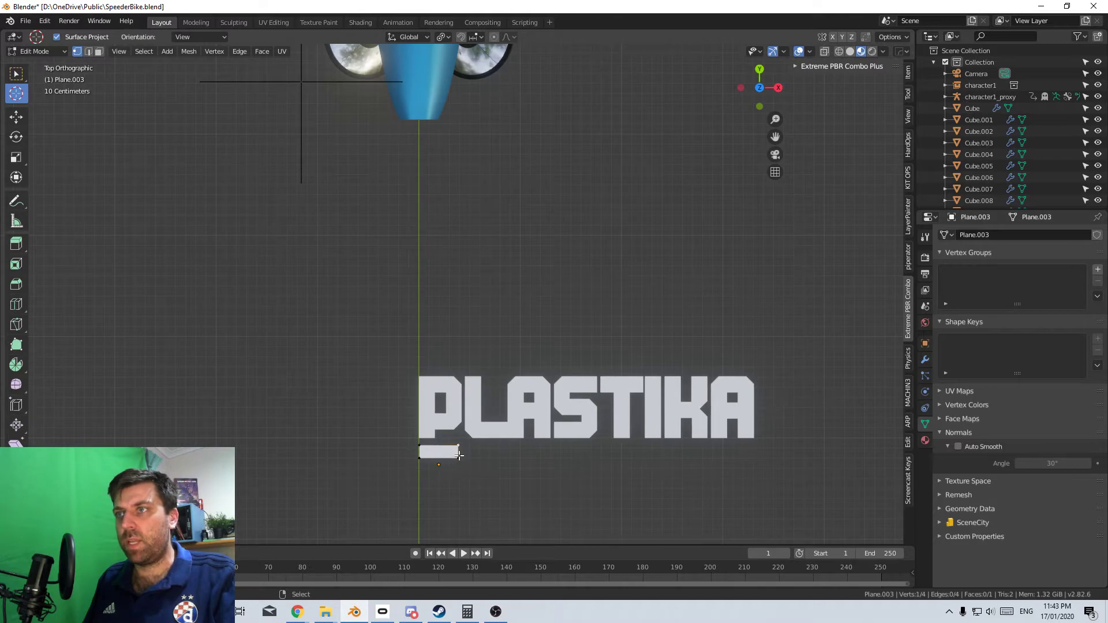
right_click(462, 449, "shift")
key("e")
key("x")
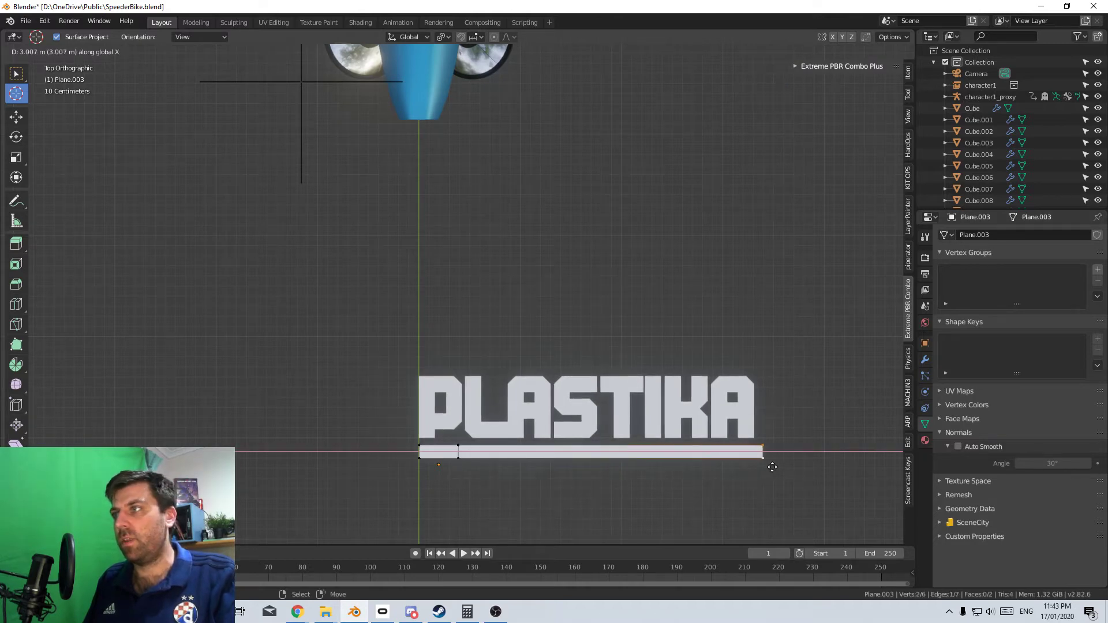
left_click(784, 456)
Add a loop cut near the bar's far end and extrude its short upper edge about 0.62 m along Y beside the final A
scroll(774, 456, "up", 5)
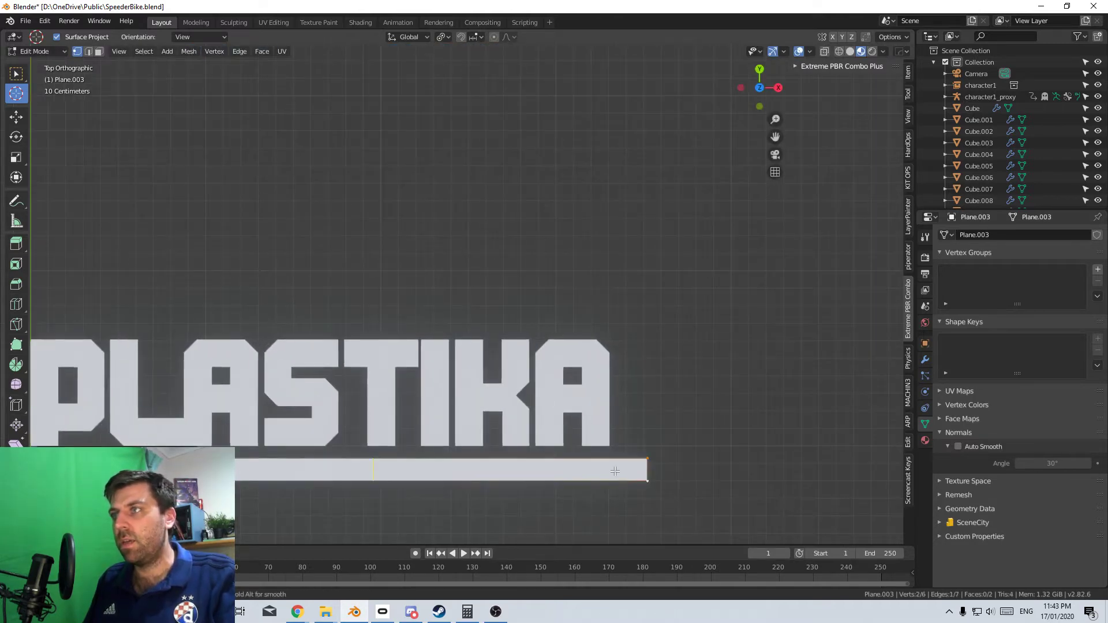
left_click(615, 472)
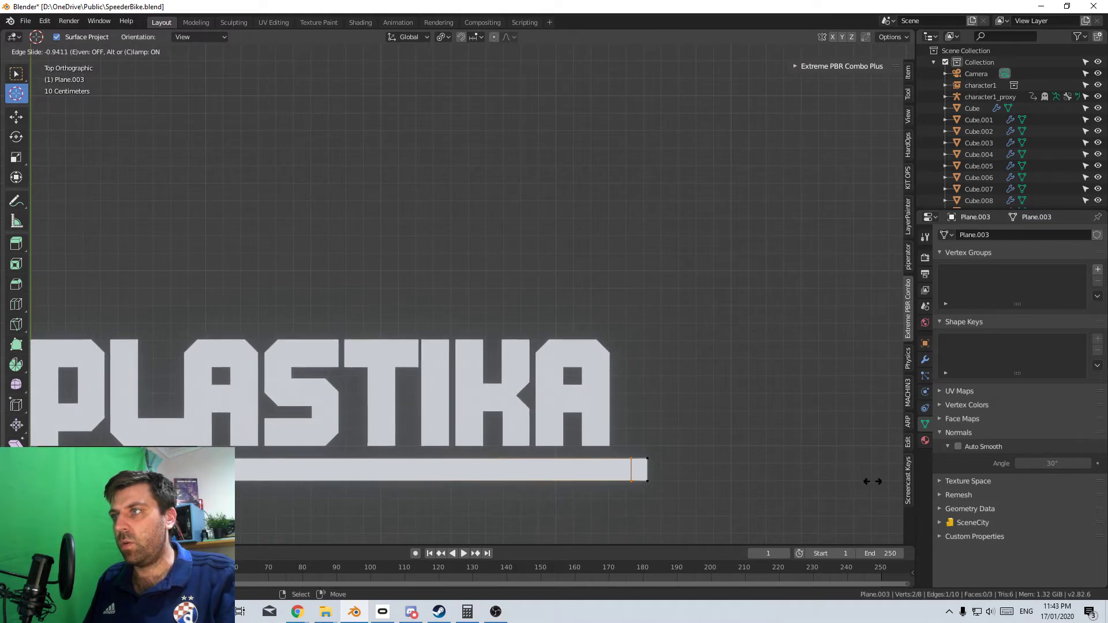
left_click(639, 464)
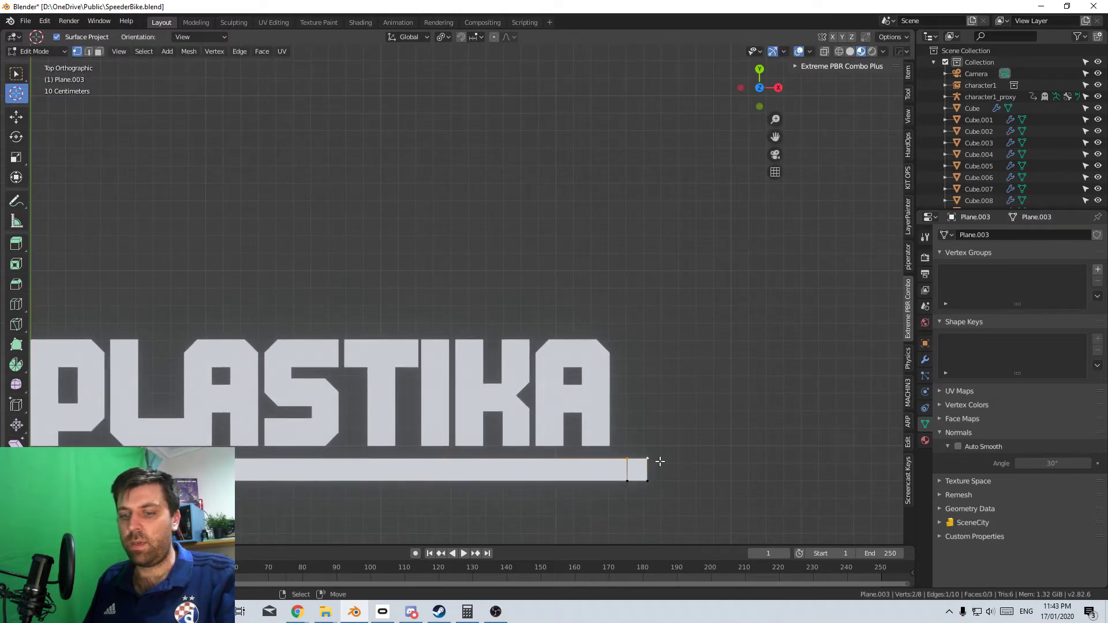
key("e")
key("y")
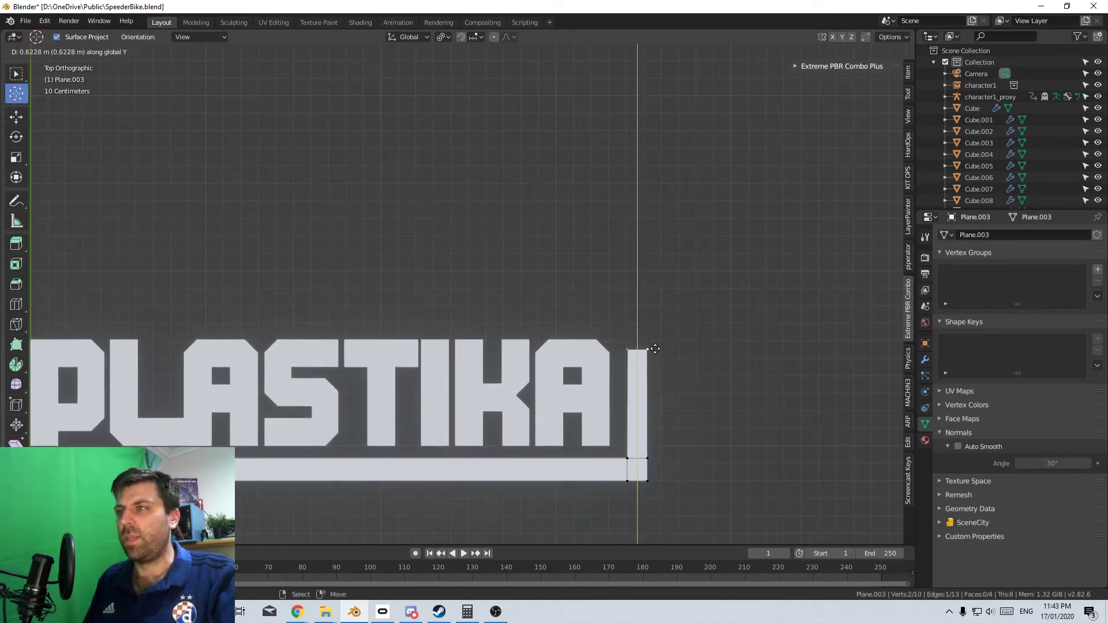
left_click(655, 349)
scroll(492, 383, "down", 8)
key("Tab")
Convert the PLASTIKA text object to a mesh
middle_click_drag(491, 383, 576, 375, "shift")
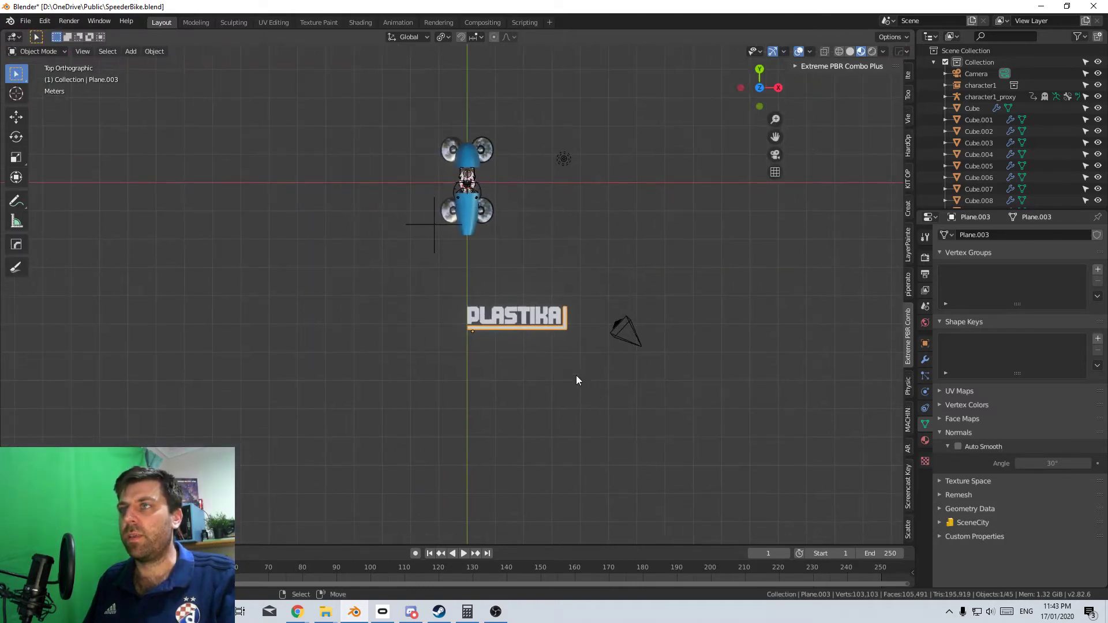
scroll(576, 379, "up", 3)
left_click(557, 347)
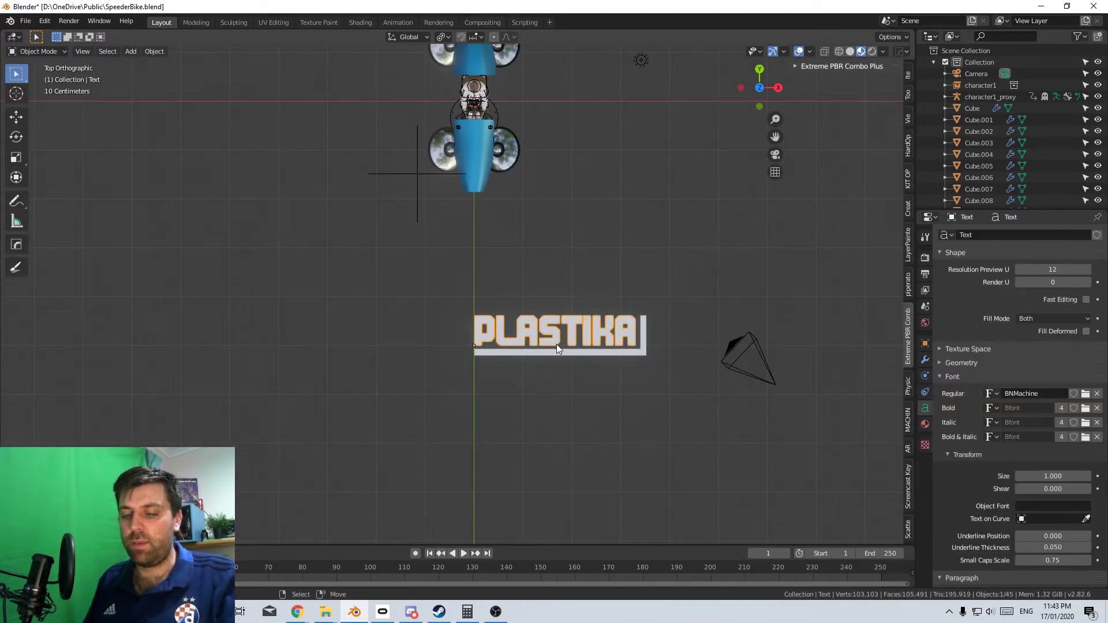
key("F3")
type("CONVER")
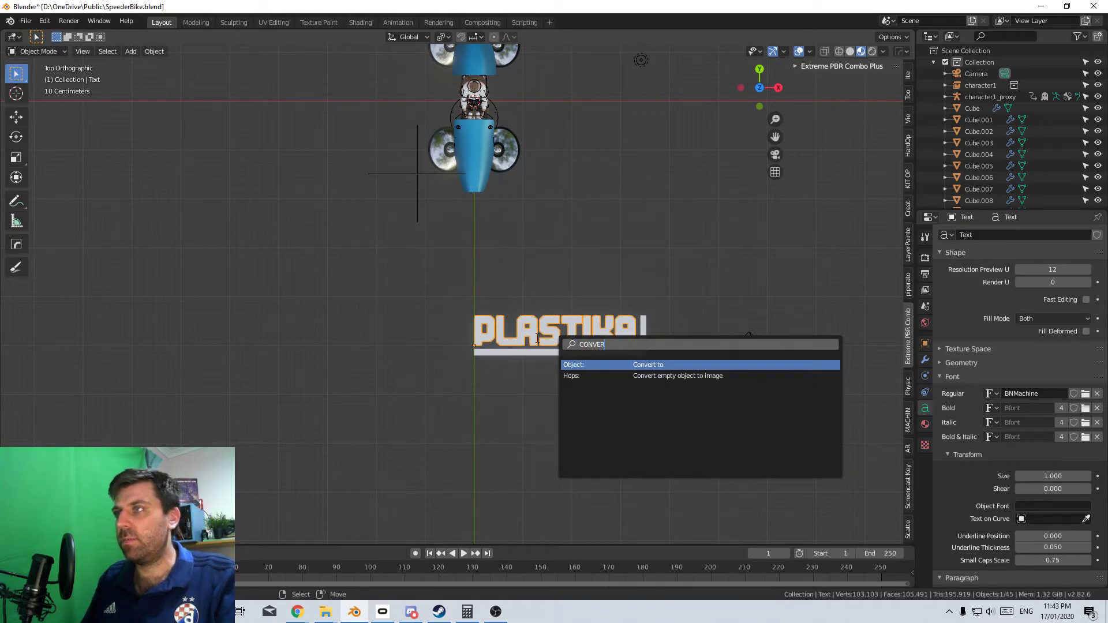
key("Escape")
left_click(154, 52)
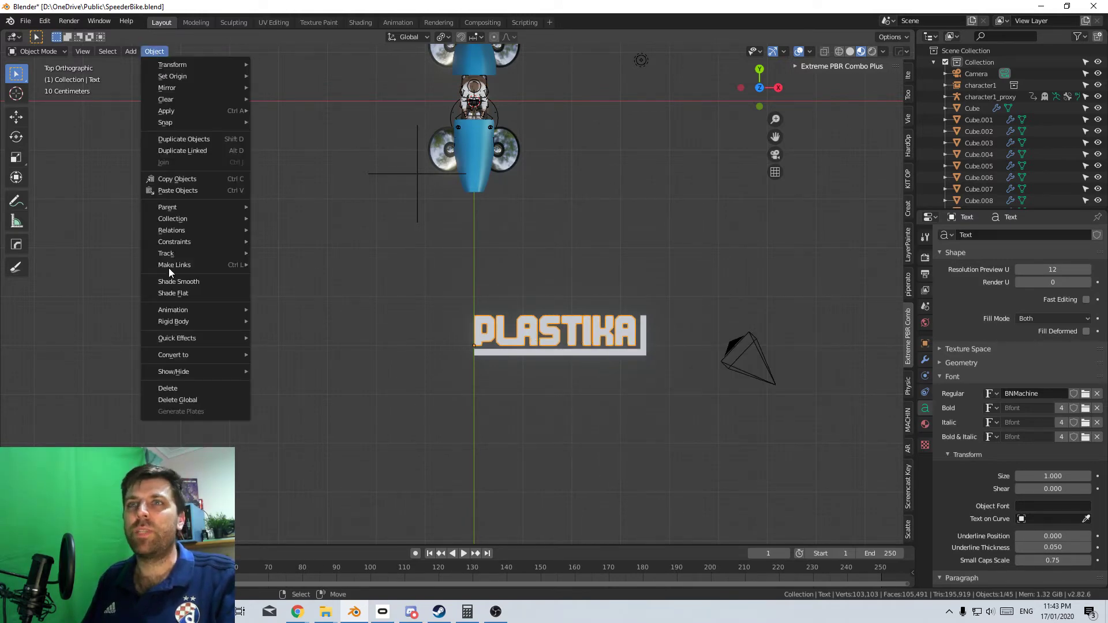
mouse_move(215, 355)
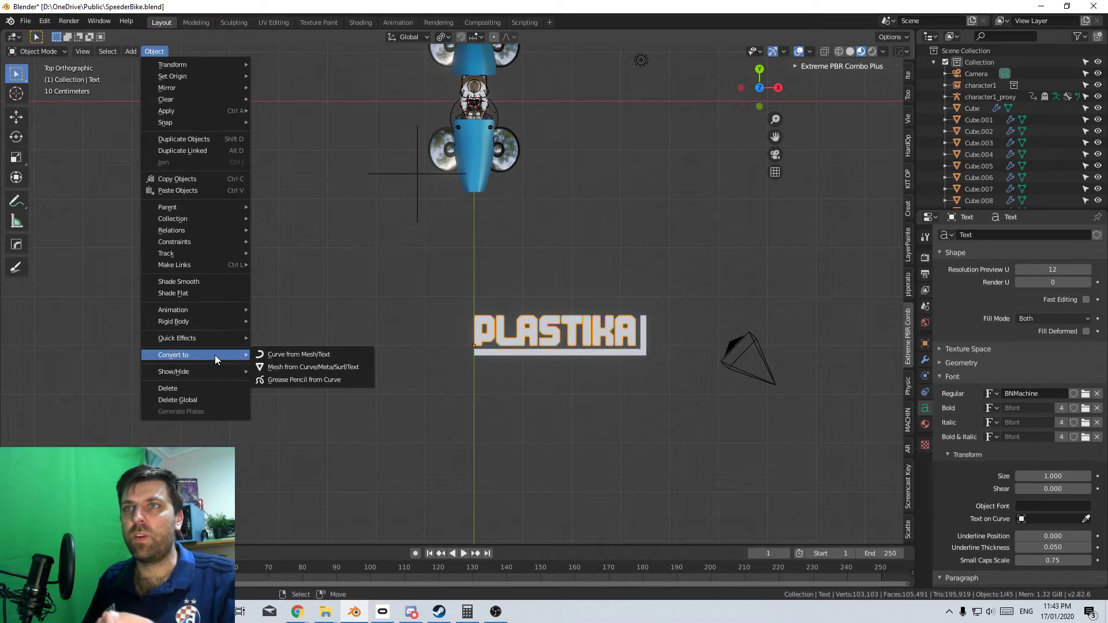
left_click(323, 366)
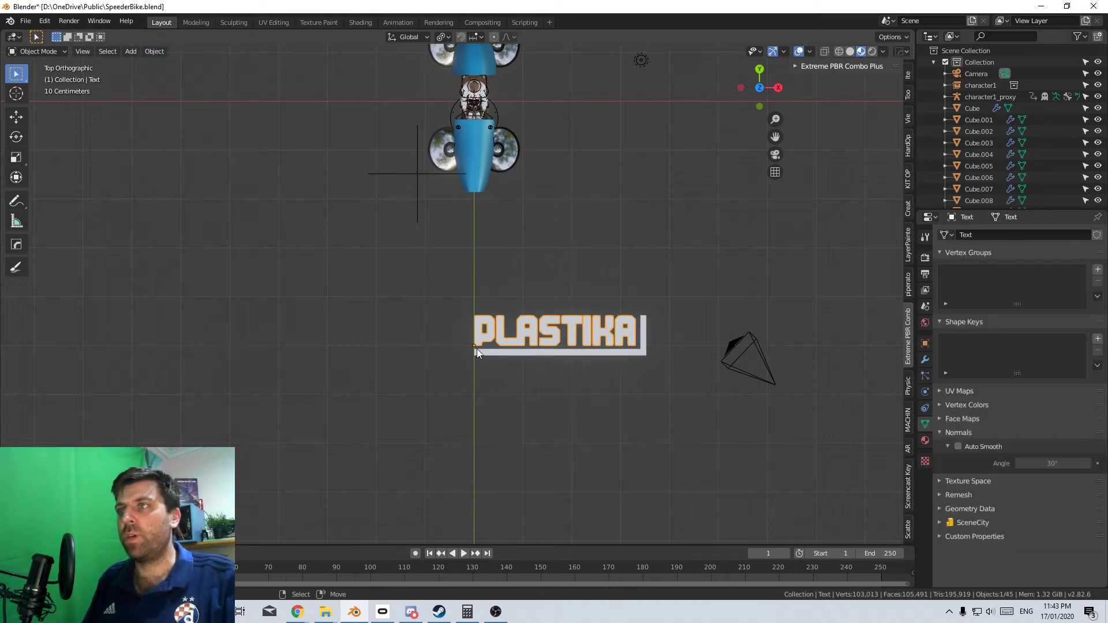
Inspect the lettering's mesh topology and try a Remesh modifier in Sharp mode on it
scroll(611, 358, "up", 4)
scroll(467, 329, "up", 2)
key("Tab")
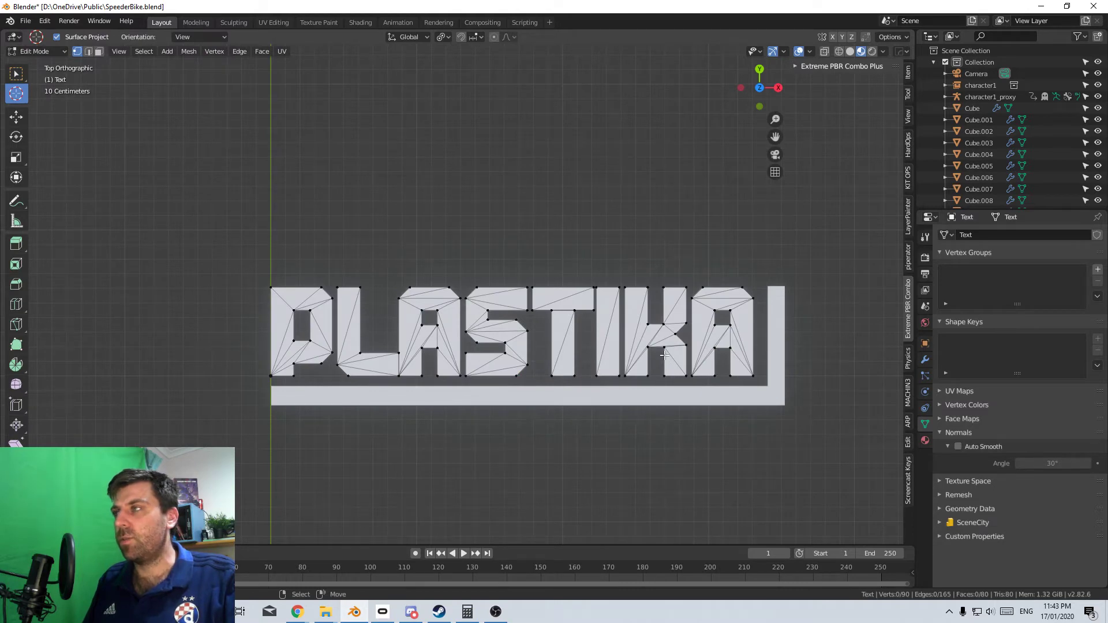
left_click(925, 359)
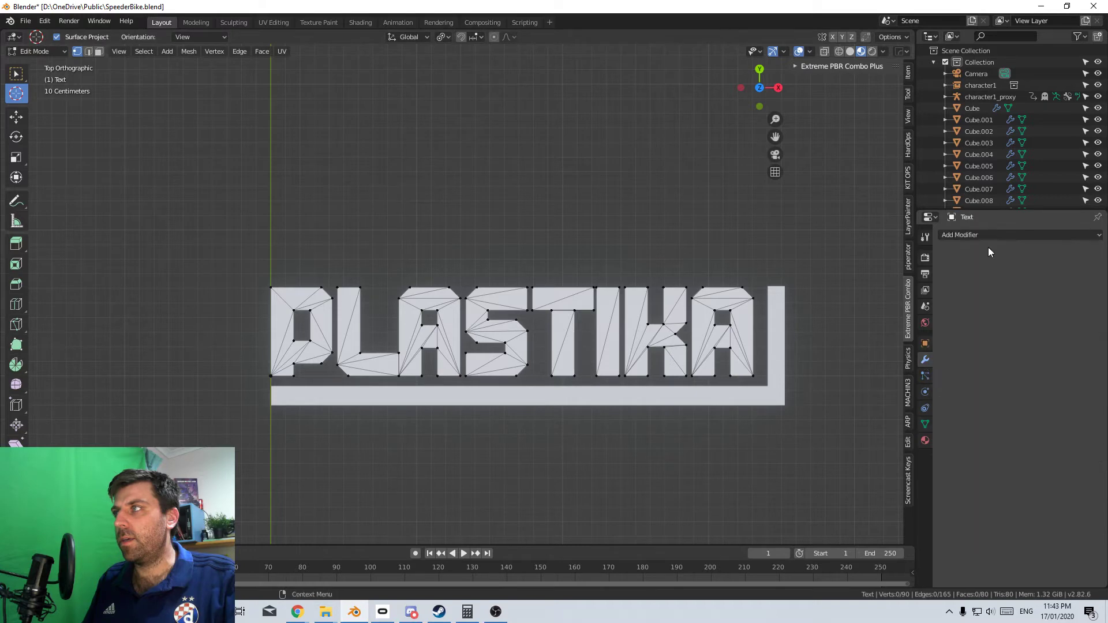
left_click(1000, 234)
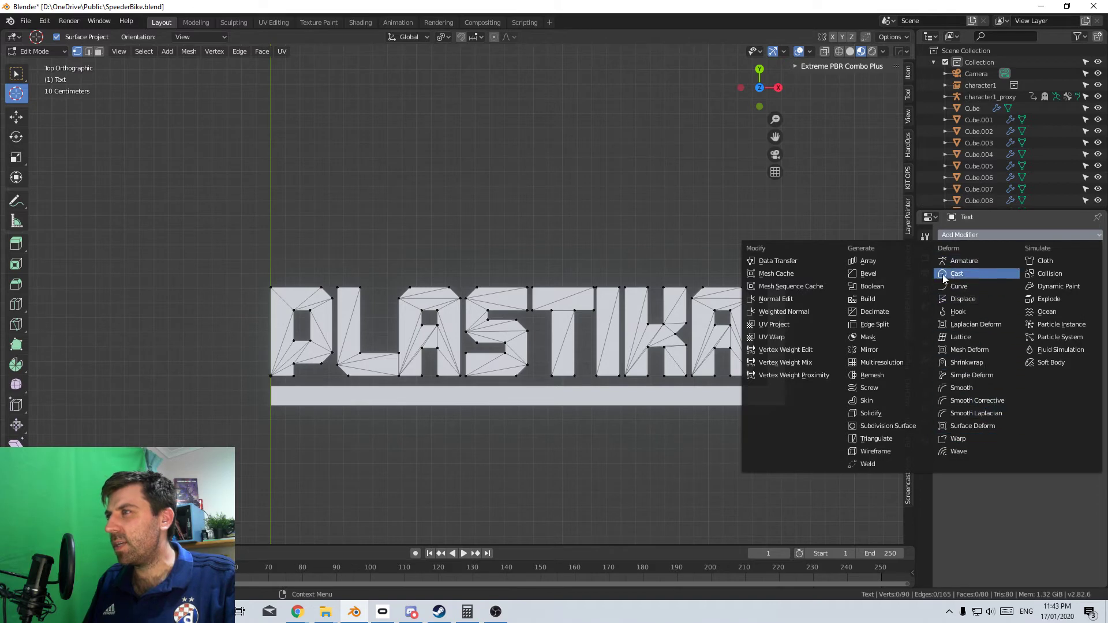
left_click(902, 376)
key("Tab")
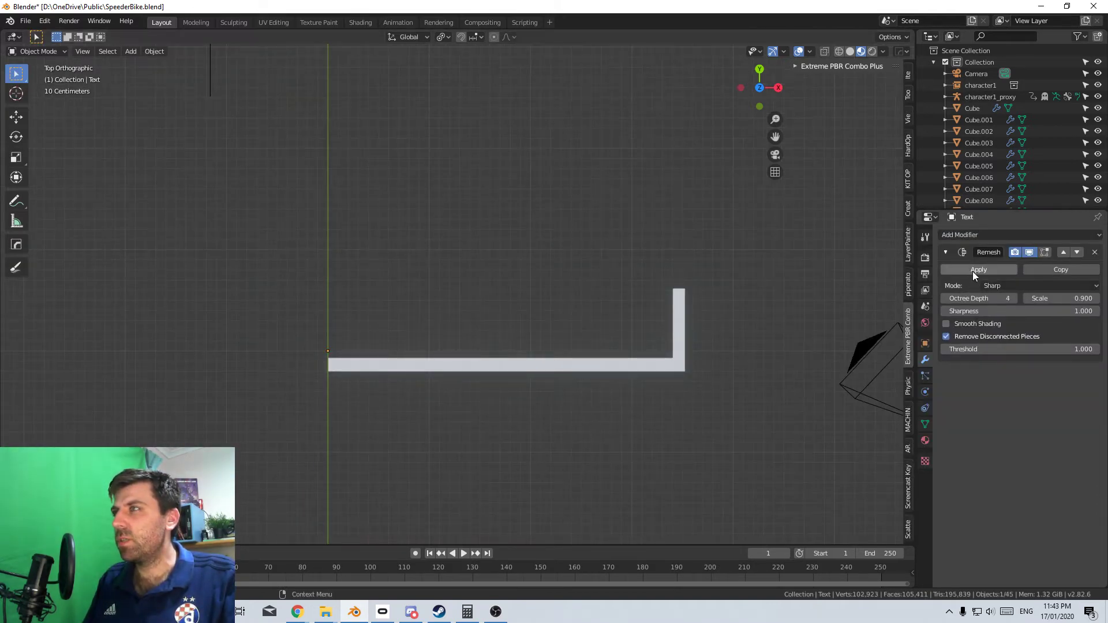
scroll(642, 336, "down", 5)
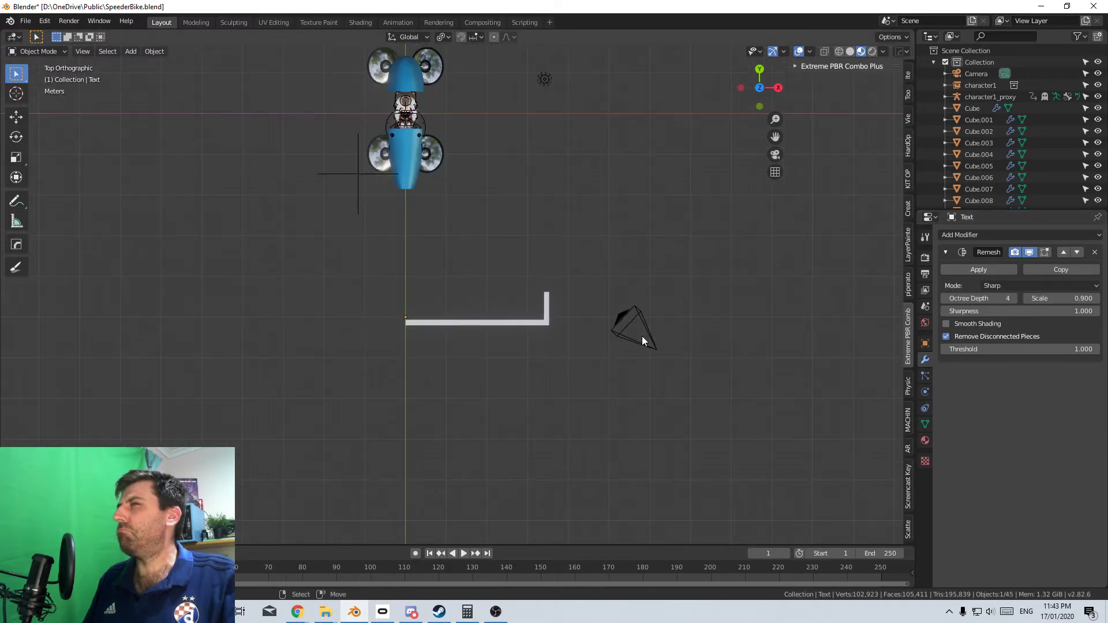
Apply the Remesh modifier to the lettering and check the resulting mesh in Edit Mode
key("Tab")
key("Tab")
scroll(642, 336, "up", 2)
scroll(641, 335, "up", 3)
left_click(978, 269)
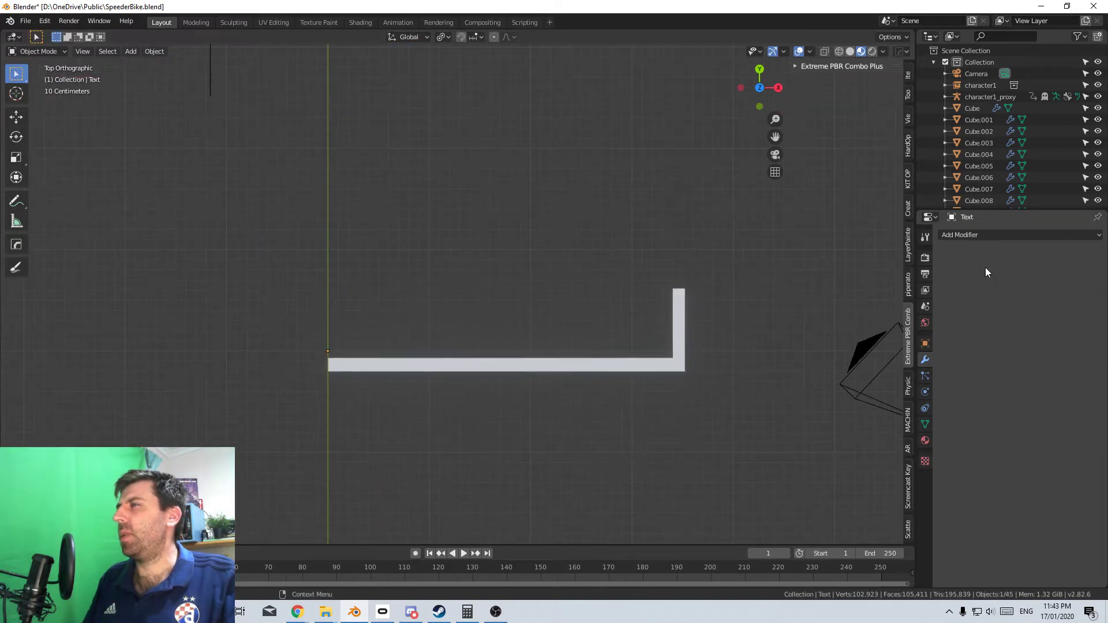
scroll(542, 318, "down", 5)
scroll(542, 316, "down", 5)
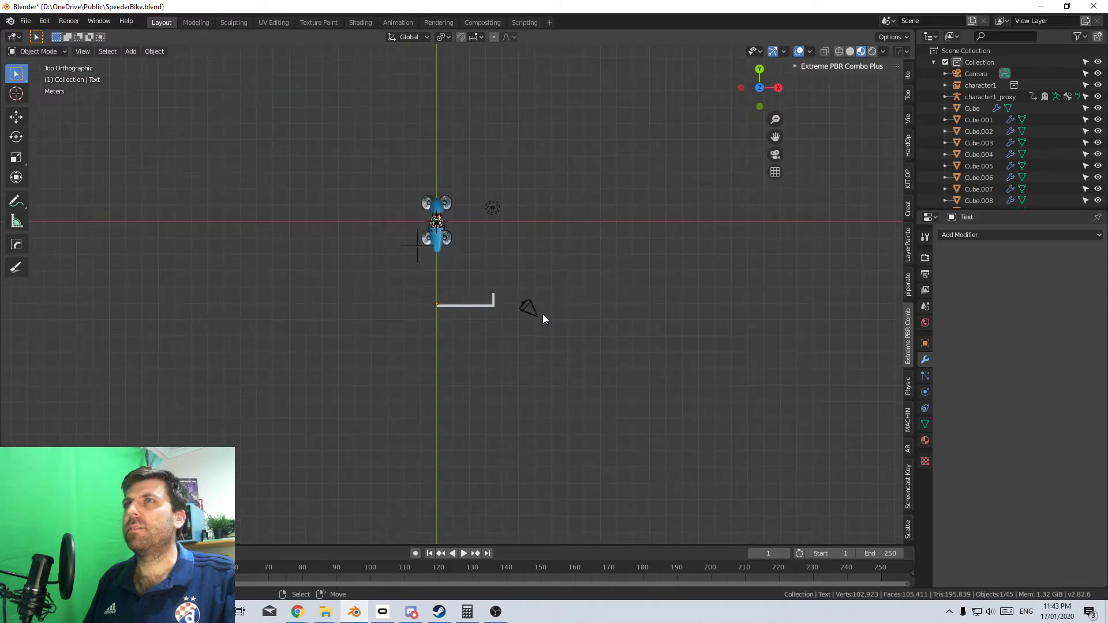
scroll(542, 314, "up", 3)
key("Tab")
key("Tab")
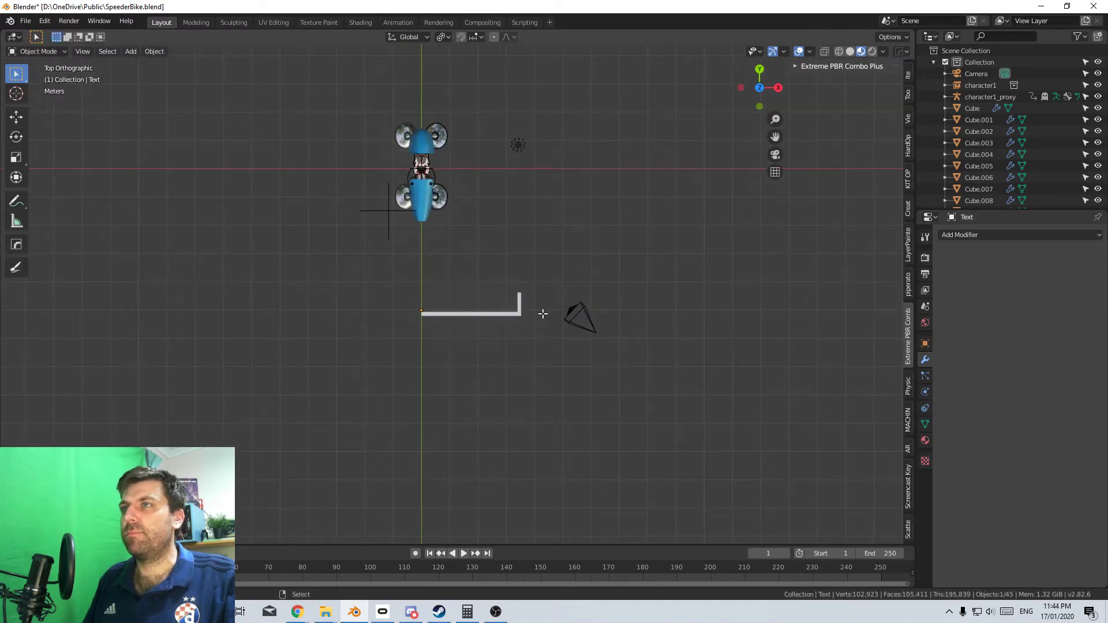
key("Tab")
key("Tab")
Undo applying the Remesh modifier and remove it from the lettering mesh
key("ctrl+z")
scroll(539, 315, "up", 4)
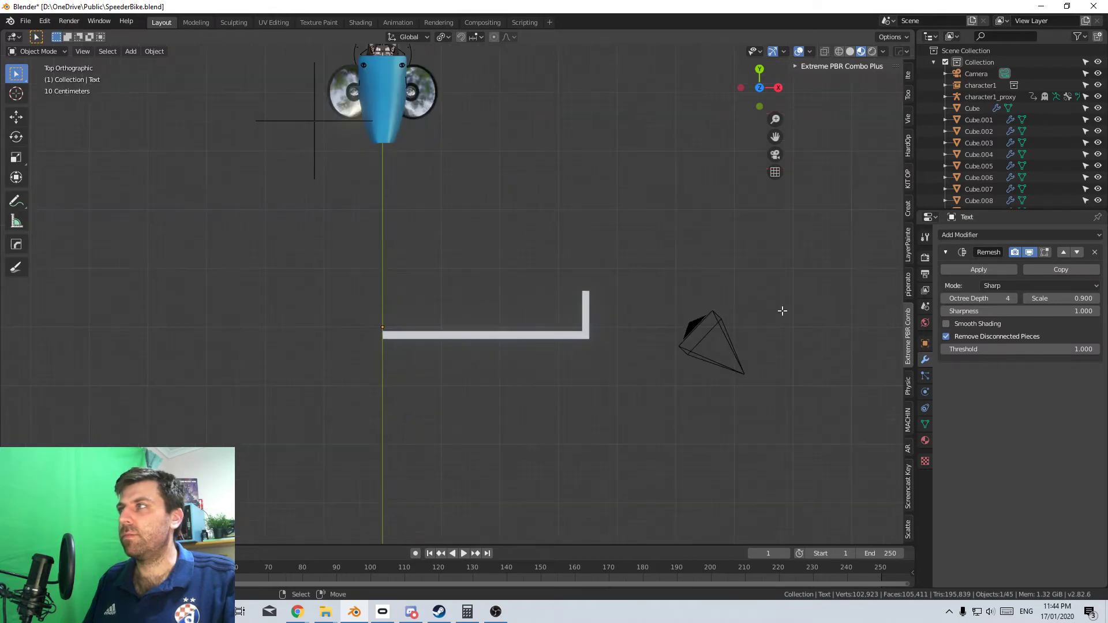
key("Tab")
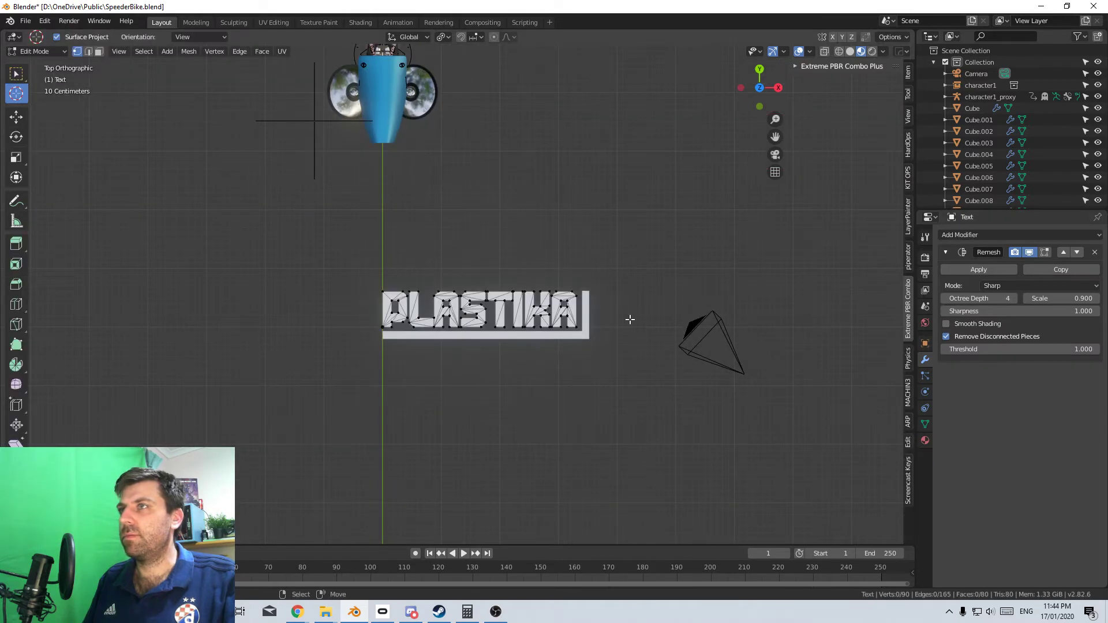
left_click(1095, 252)
key("Tab")
Join the PLASTIKA lettering and the L-shaped bar into one mesh object
scroll(570, 338, "up", 3)
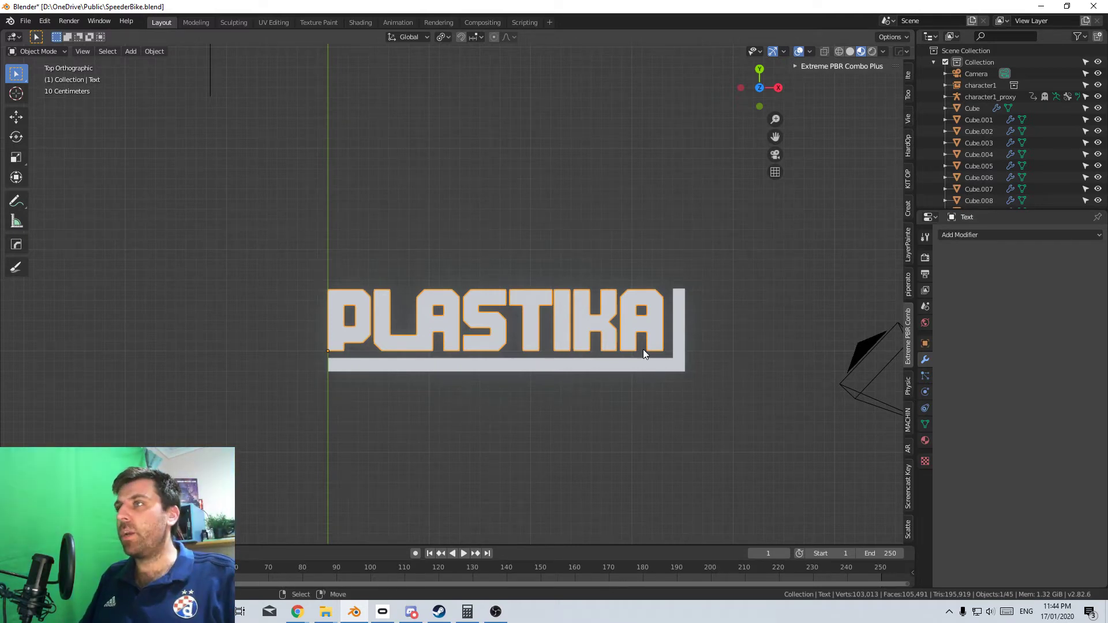
left_click(671, 368, "shift")
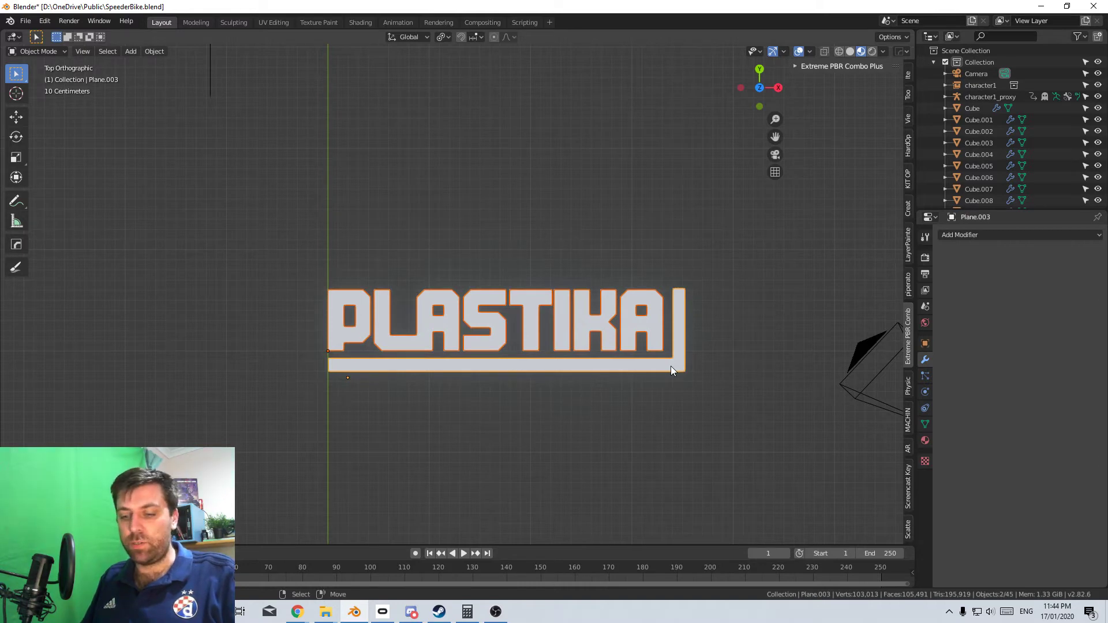
key("ctrl+j")
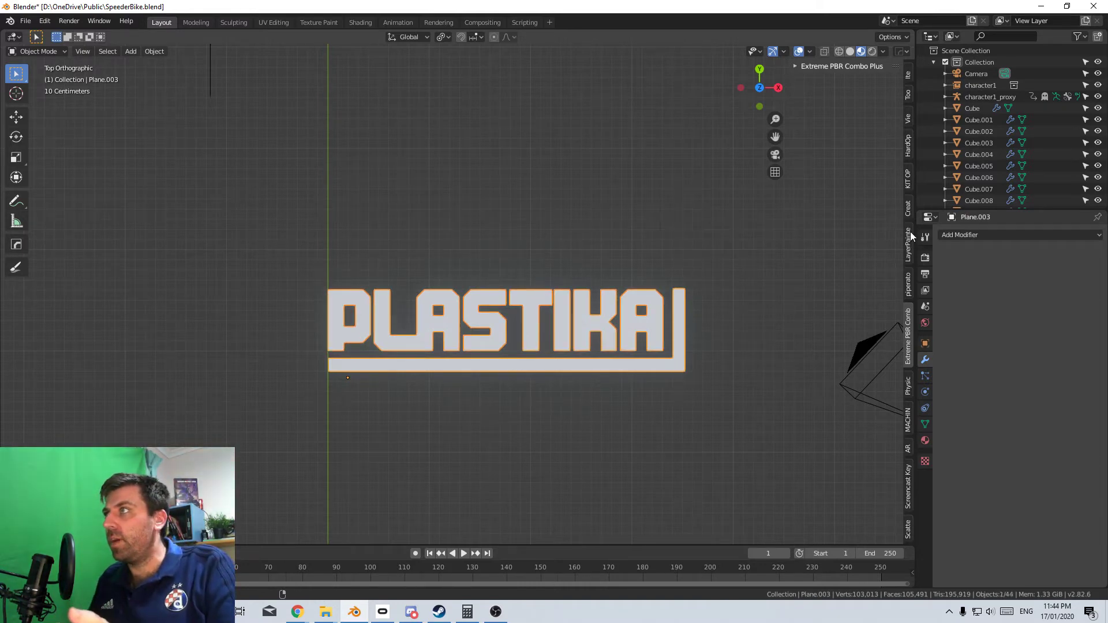
Look through the installed add-on tools and bring up the DECALmachine settings with Decal Creation
left_click(908, 75)
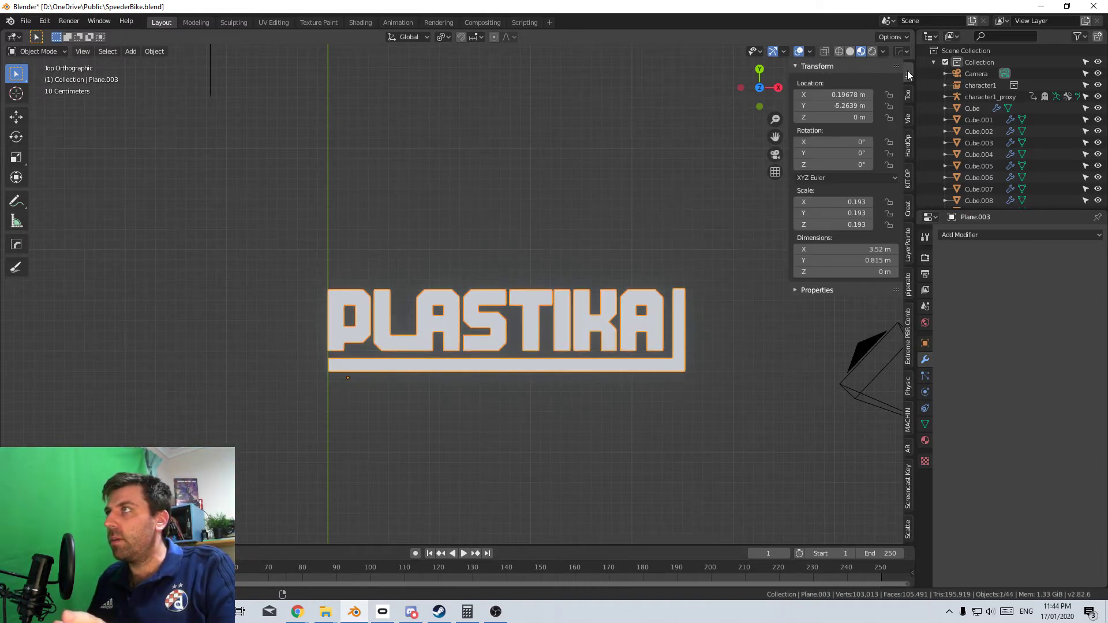
left_click(908, 95)
left_click(909, 121)
left_click(910, 150)
left_click(909, 168)
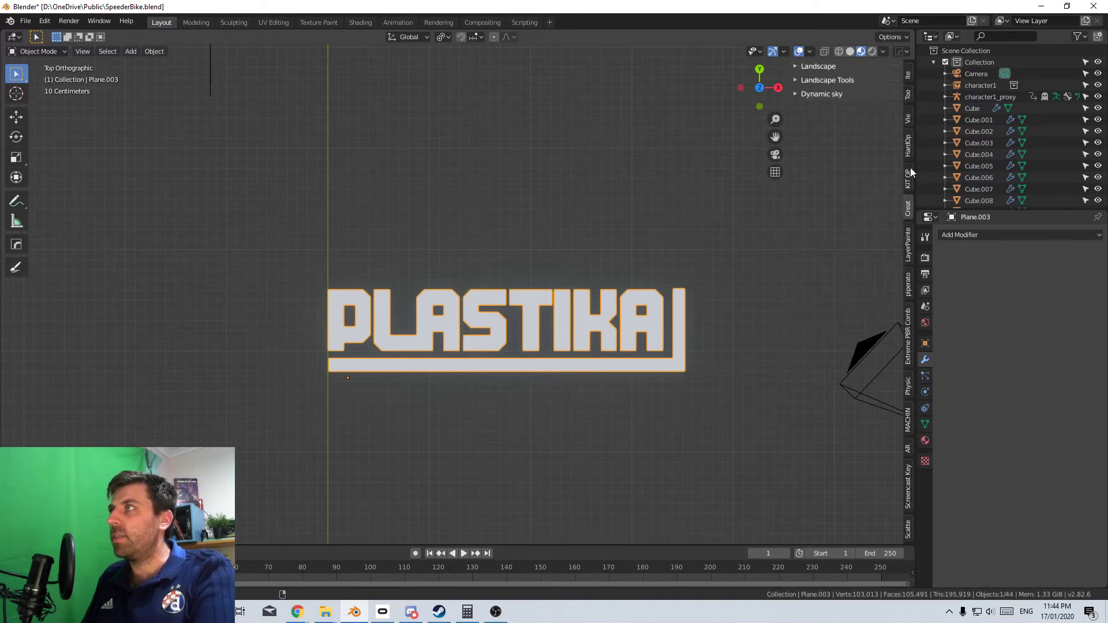
scroll(866, 182, "up", 1)
scroll(907, 185, "up", 2)
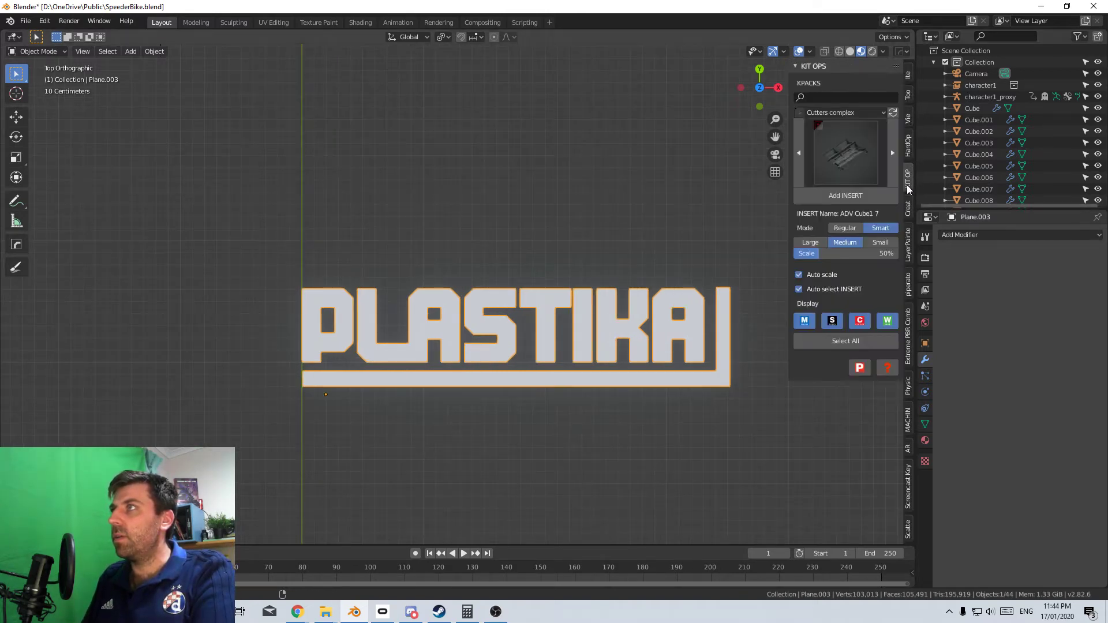
scroll(907, 185, "down", 4)
scroll(908, 188, "down", 4)
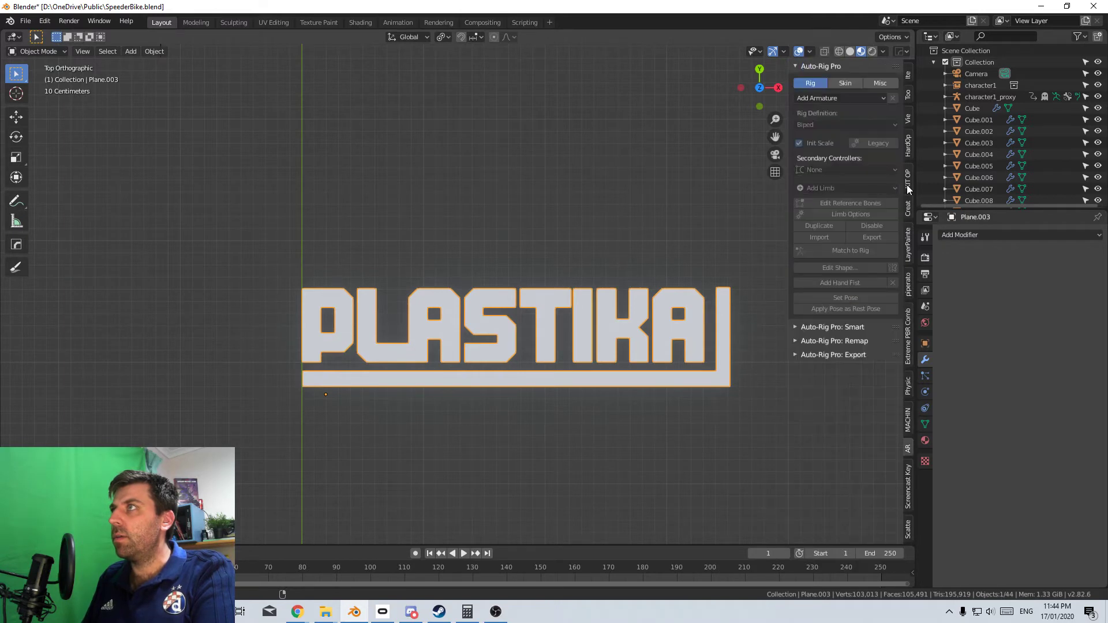
scroll(907, 188, "up", 1)
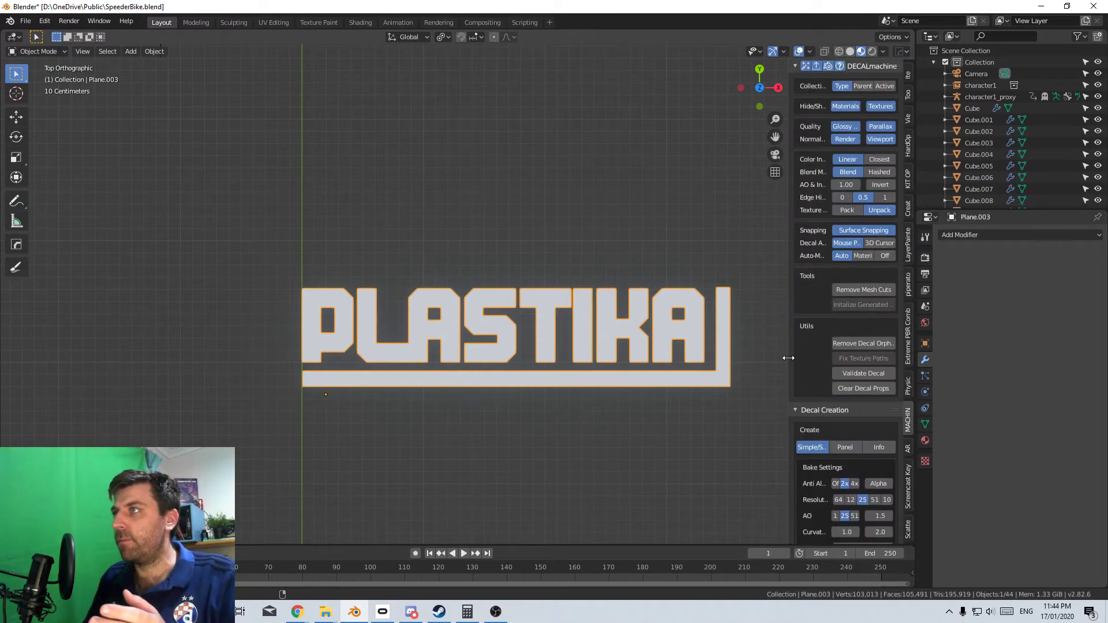
Set the decal type to Panel and create a panel decal from the PLASTIKA logo mesh
left_click_drag(789, 358, 648, 357)
scroll(712, 343, "down", 8)
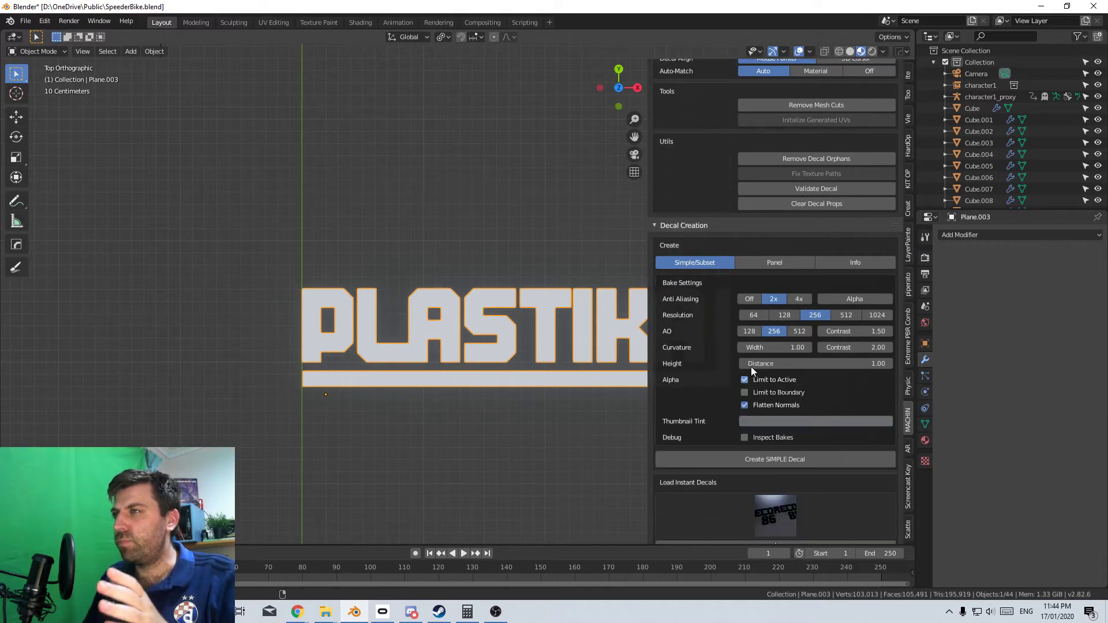
left_click(774, 262)
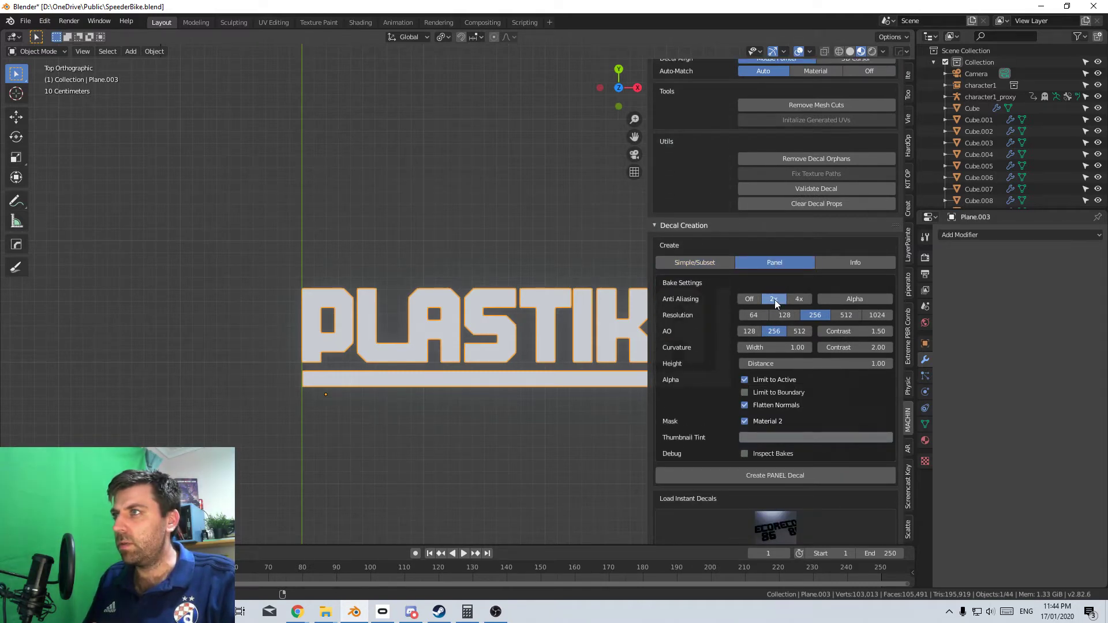
scroll(808, 375, "down", 4)
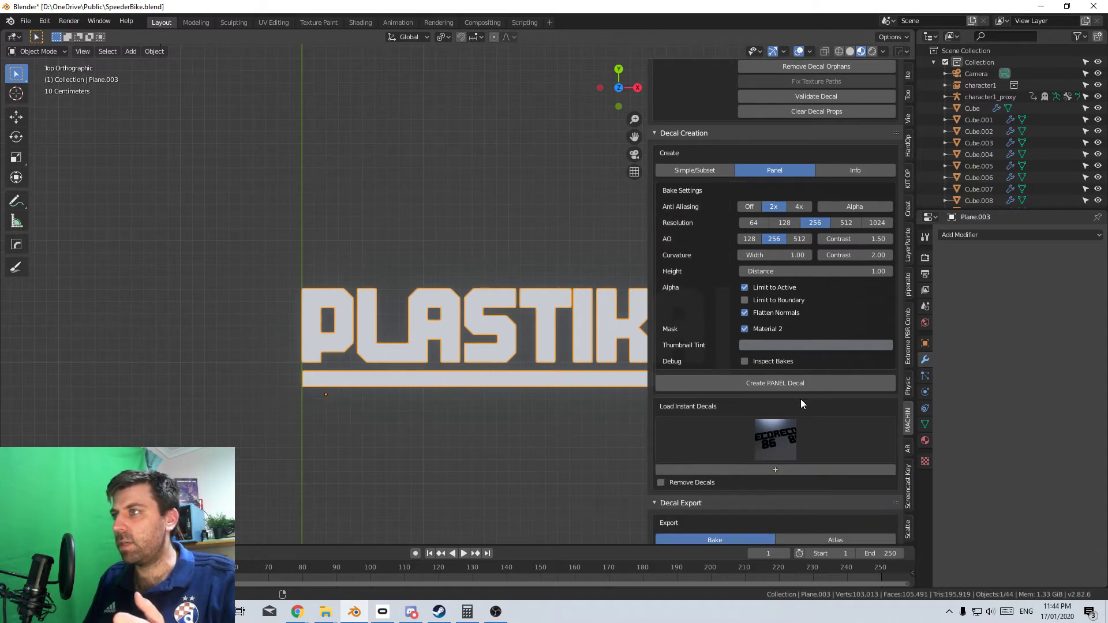
scroll(773, 380, "down", 2)
left_click(767, 338)
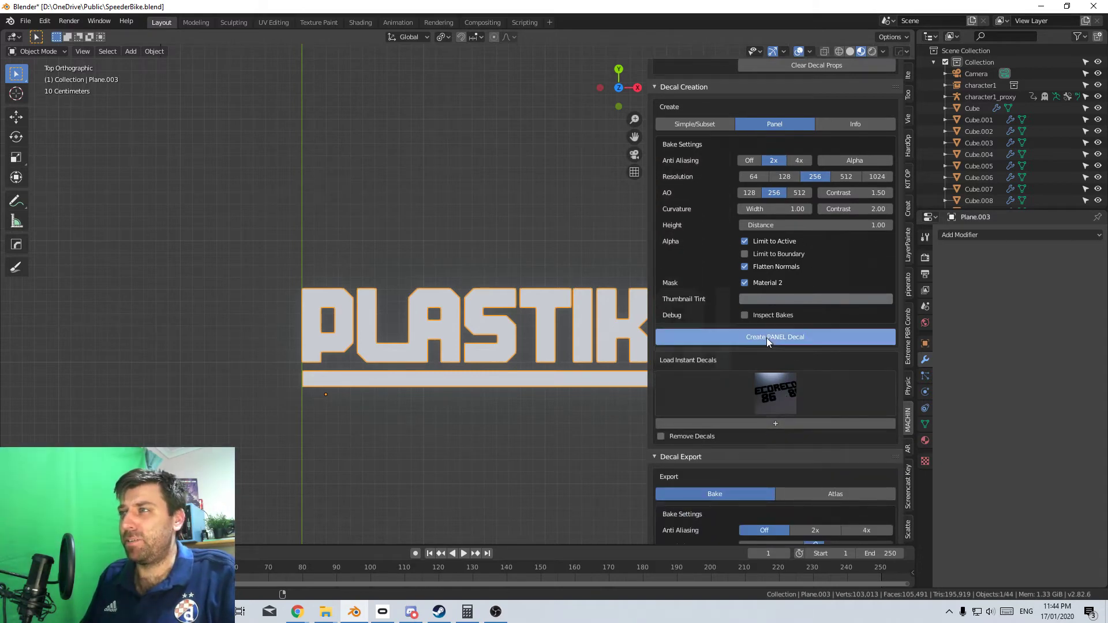
Move the new decal plane off the logo to inspect it in rendered shading, and delete it
scroll(477, 399, "down", 5)
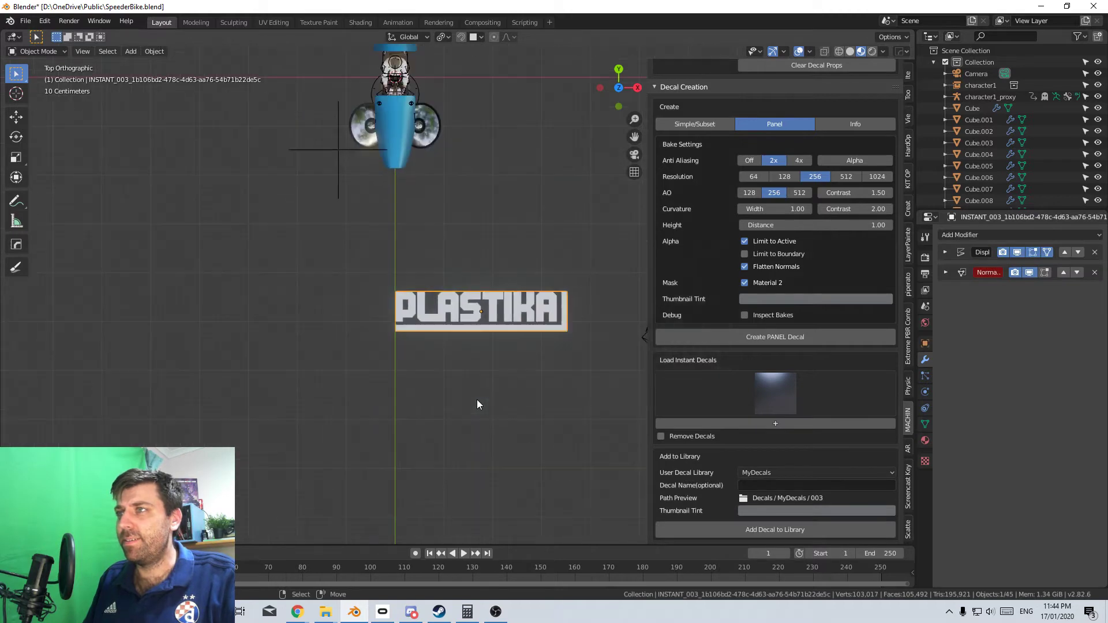
key("g")
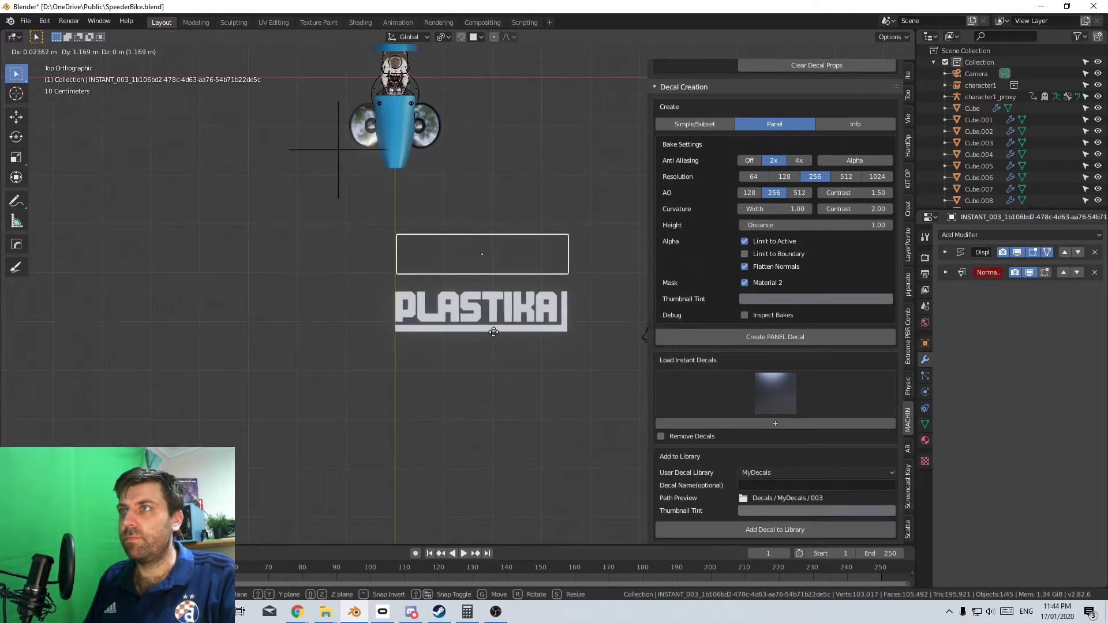
left_click(494, 332)
middle_click_drag(511, 350, 435, 241)
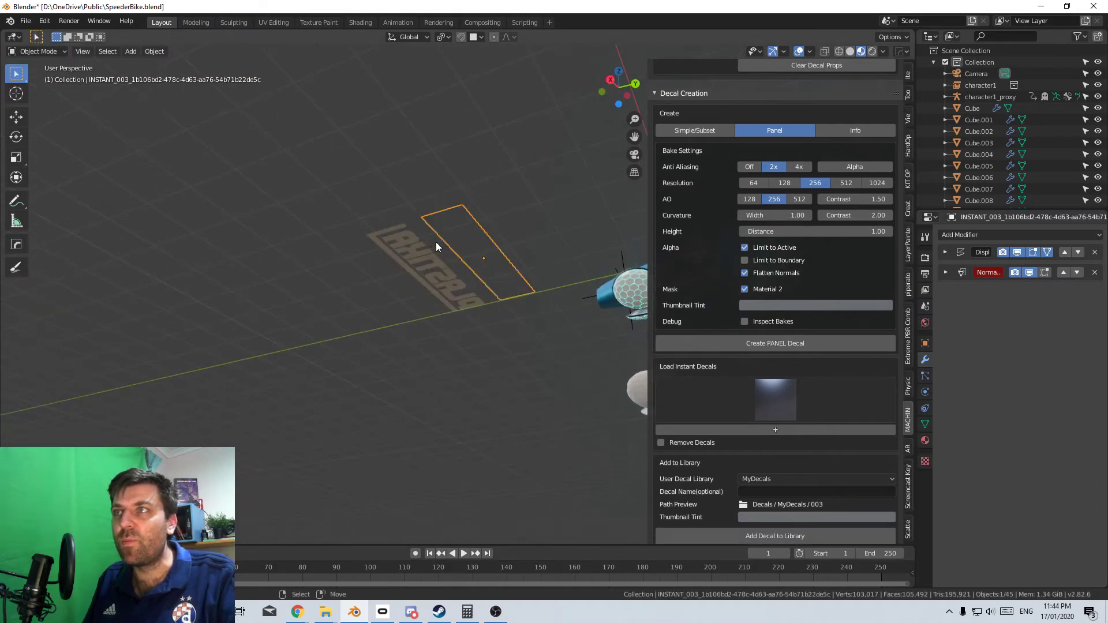
scroll(584, 365, "up", 5)
mouse_move(556, 318)
middle_mouse_down()
mouse_move(633, 368)
mouse_move(431, 383)
mouse_move(450, 369)
middle_mouse_up()
left_click(872, 51)
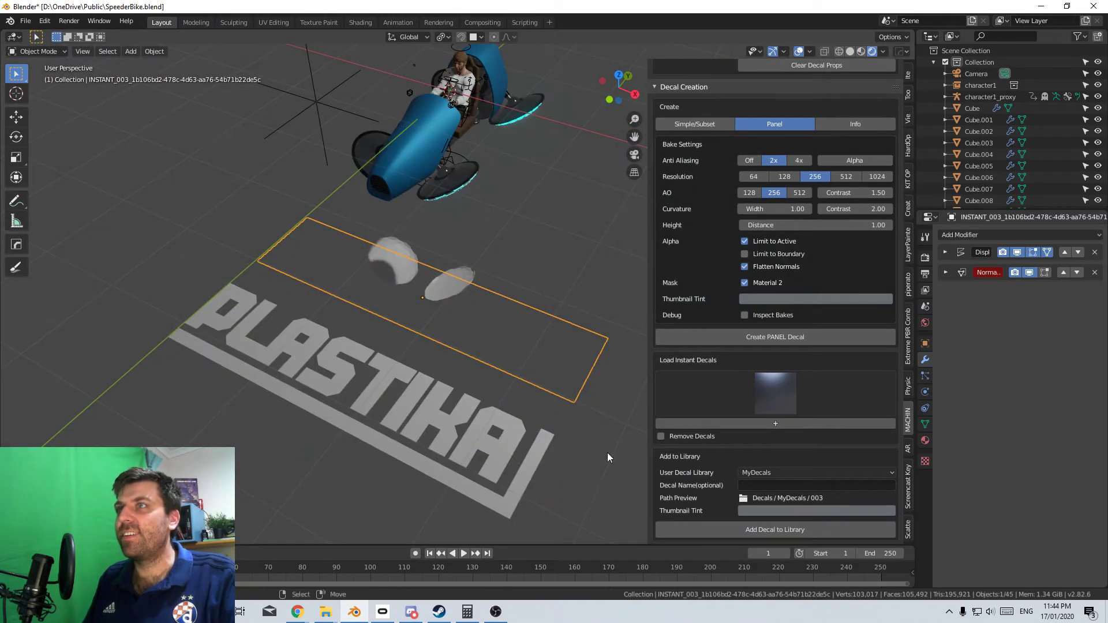
key("Delete")
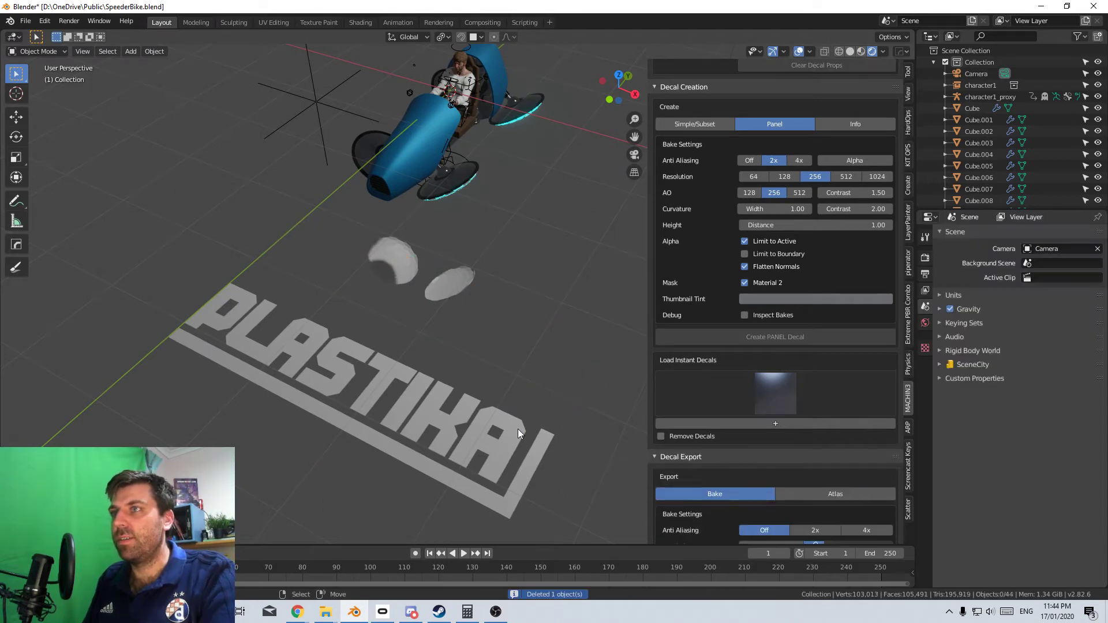
Examine the logo mesh's geometry and flatness in Edit Mode from several angles
left_click(518, 428)
key("Tab")
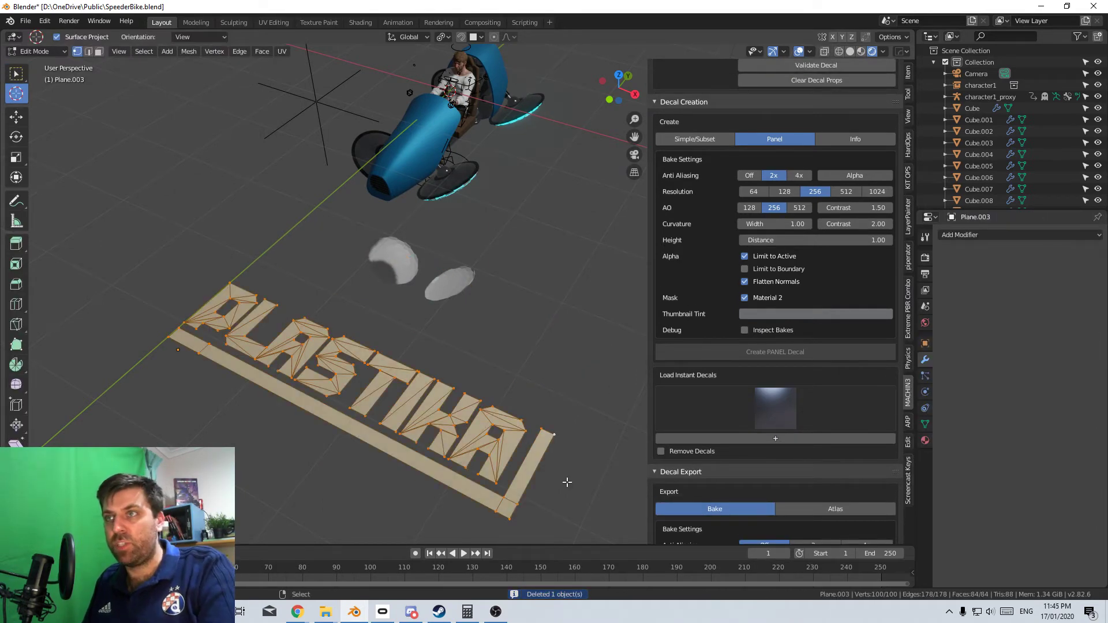
middle_click_drag(414, 473, 439, 392)
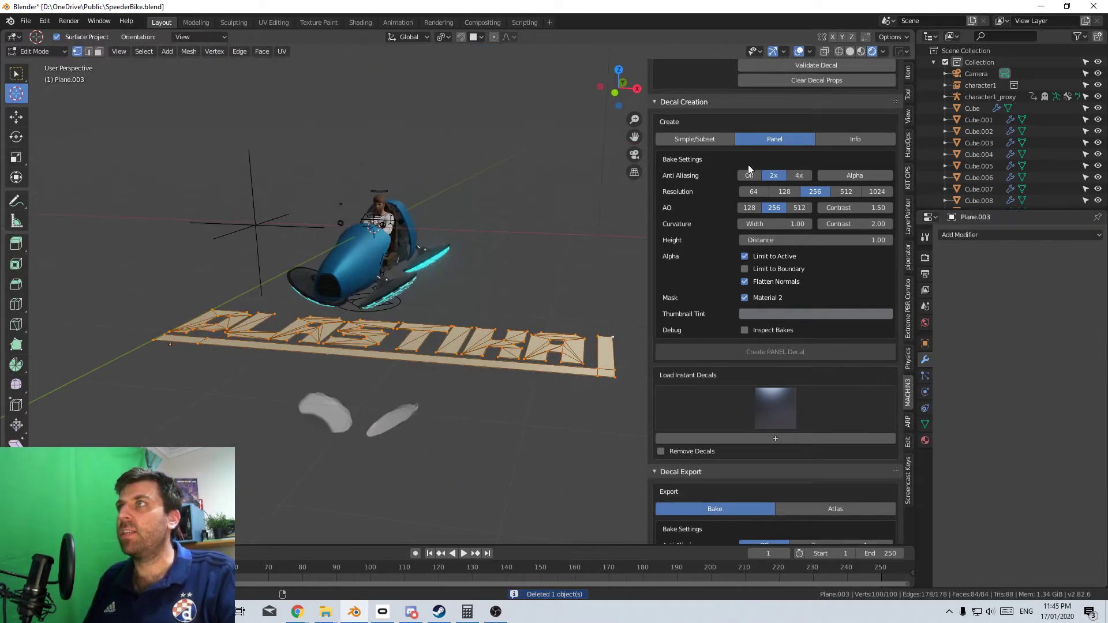
left_click(799, 52)
left_click(799, 52)
left_click(810, 51)
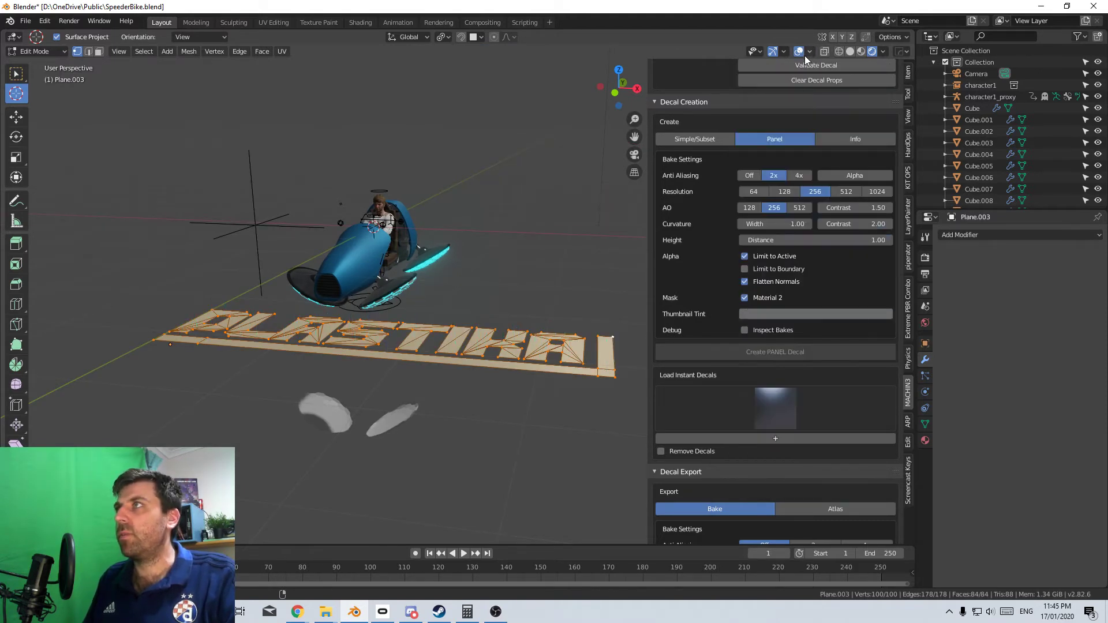
middle_click_drag(507, 388, 533, 351)
key("Tab")
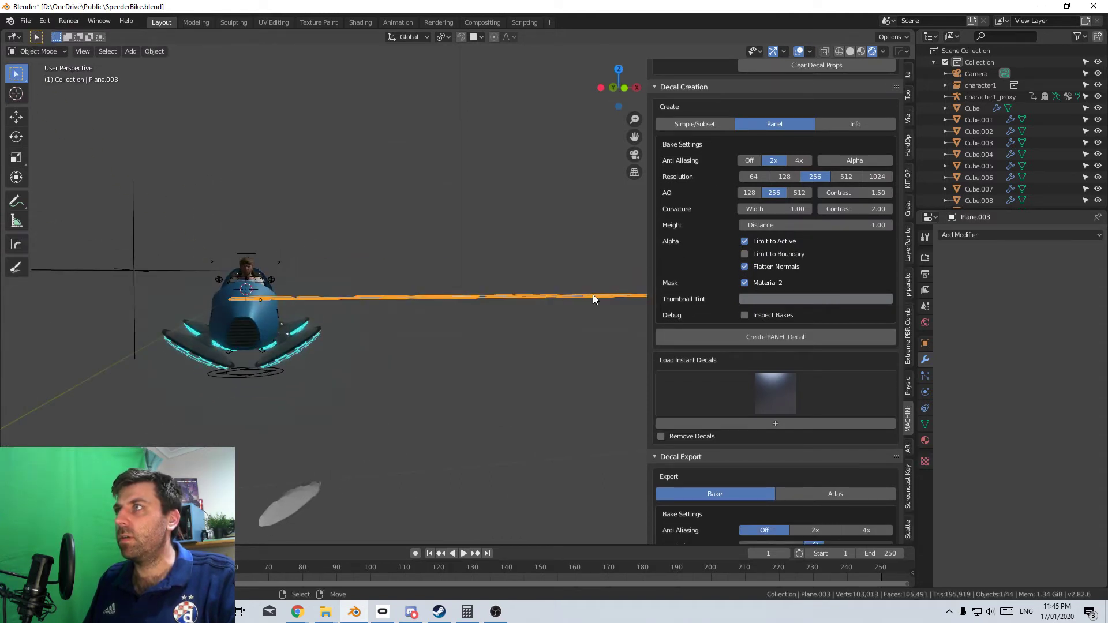
middle_click_drag(591, 296, 641, 392)
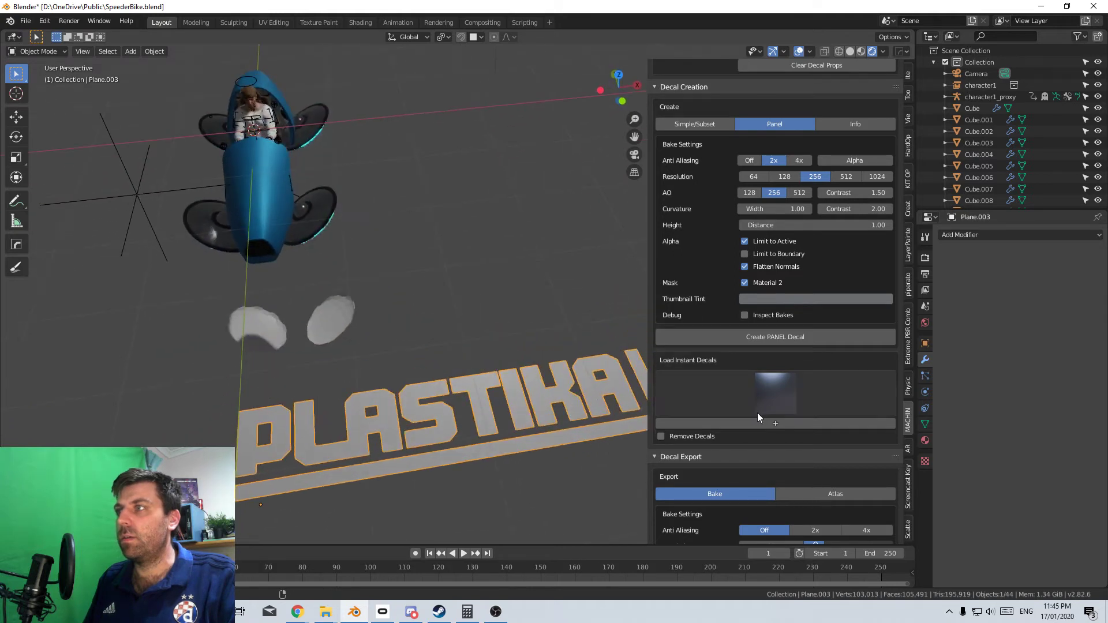
Remove all instant decals at once and create the logo's panel decal again from the top view
left_click(679, 437)
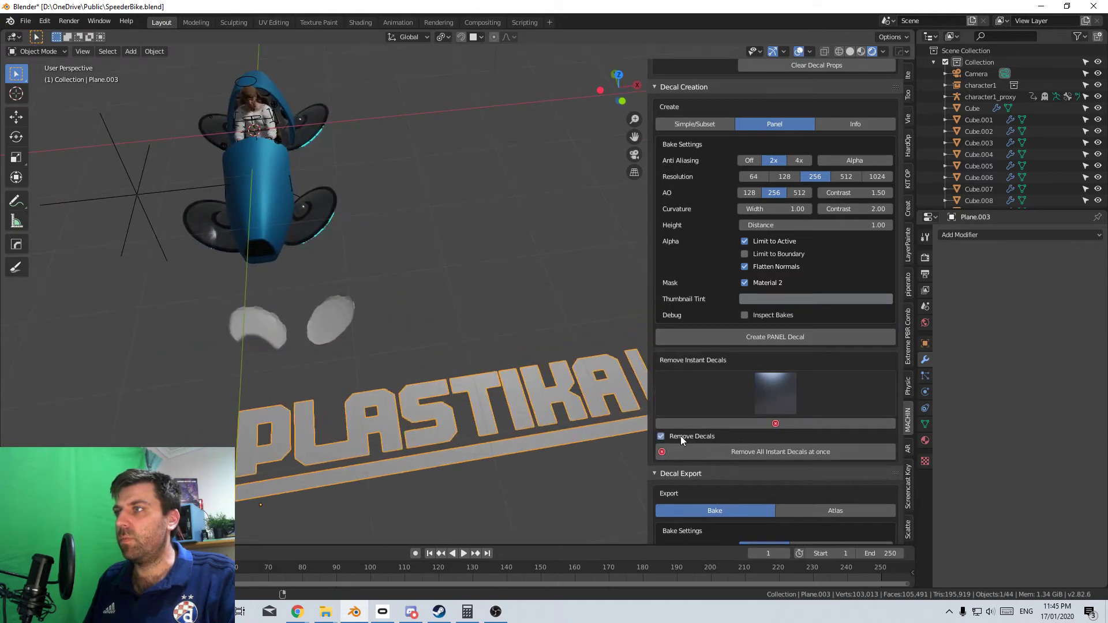
left_click(789, 453)
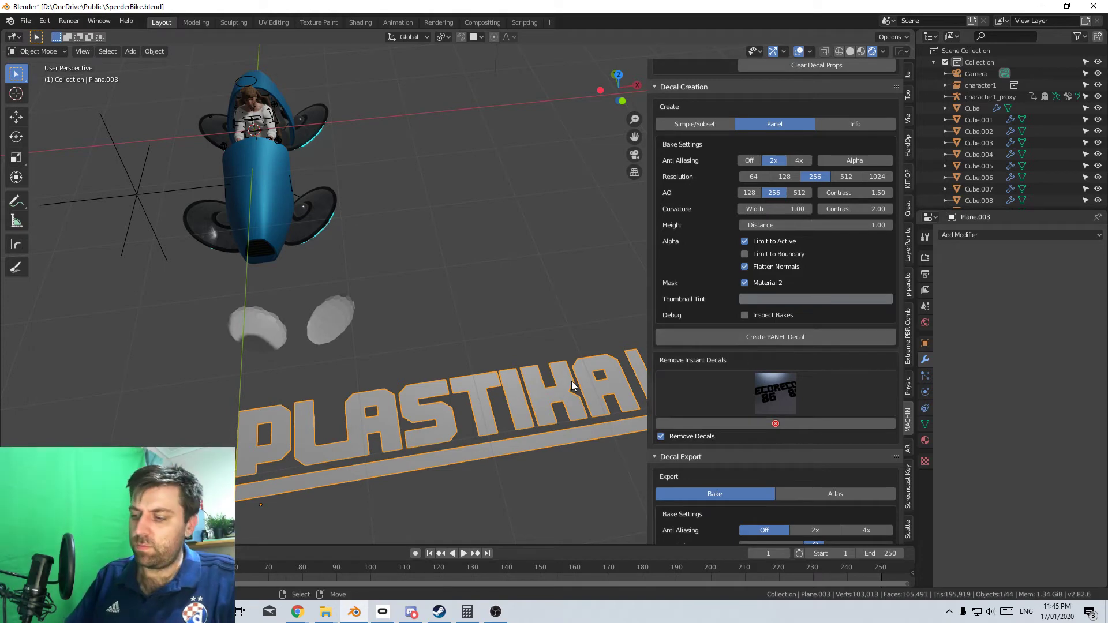
key("KP_7")
middle_click_drag(559, 386, 494, 302, "shift")
left_click(749, 342)
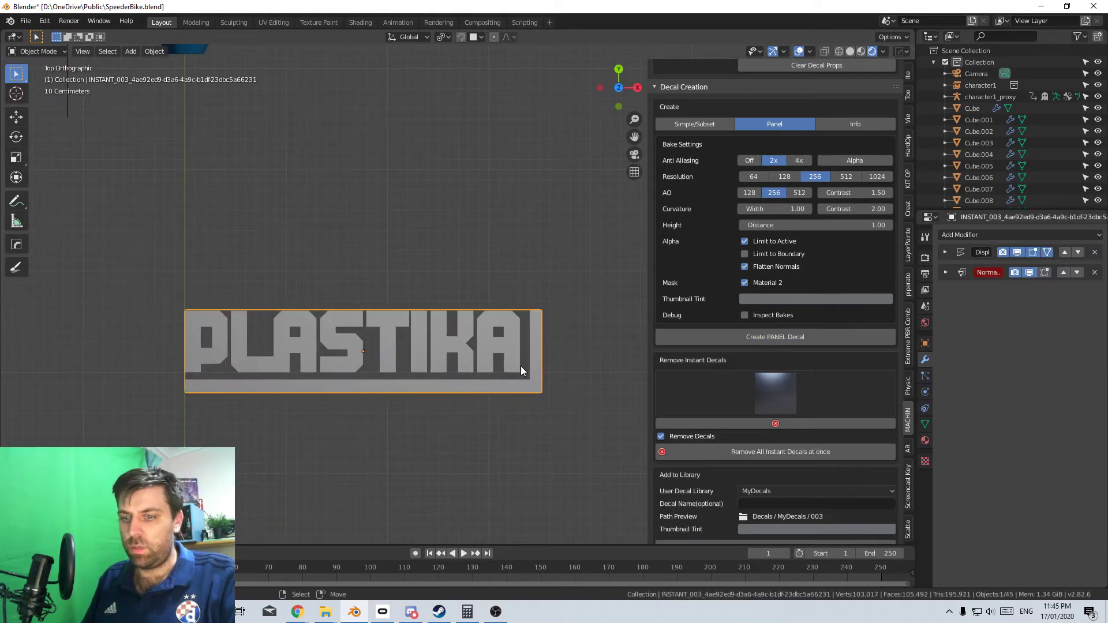
Move the recreated decal plane above the logo, delete it, and reselect the logo mesh
left_click_drag(520, 367, 520, 256)
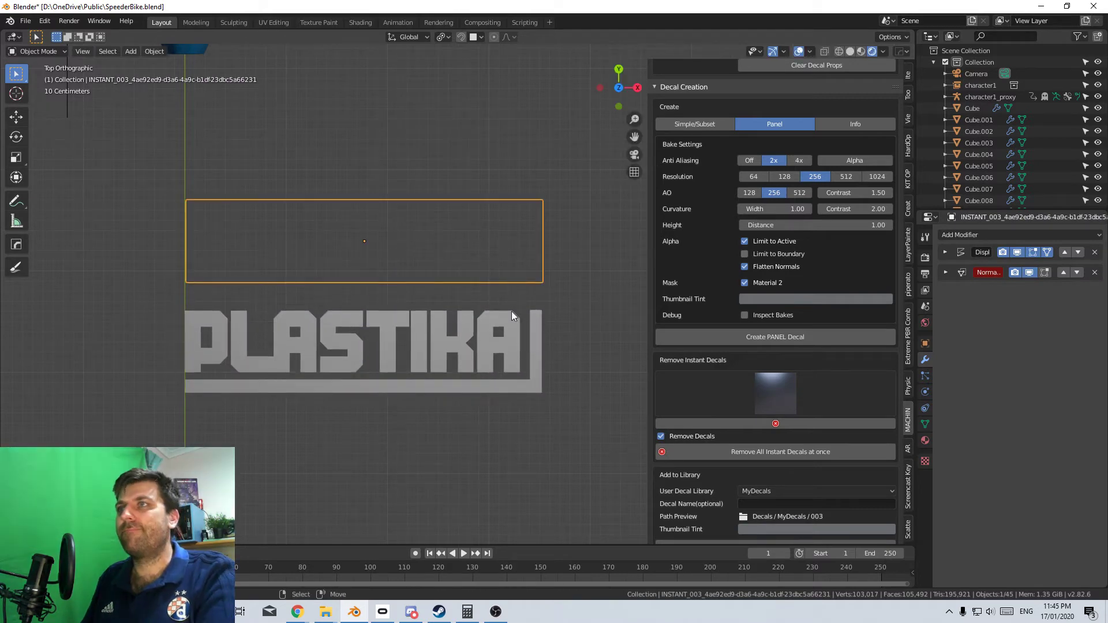
key("Delete")
left_click(522, 353)
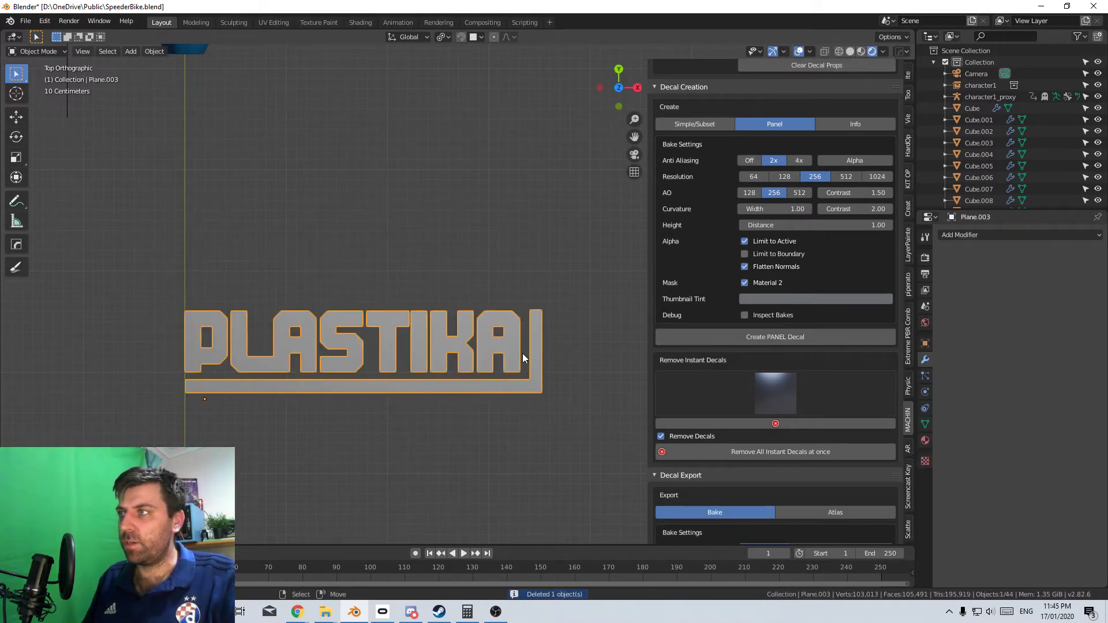
scroll(523, 358, "down", 3)
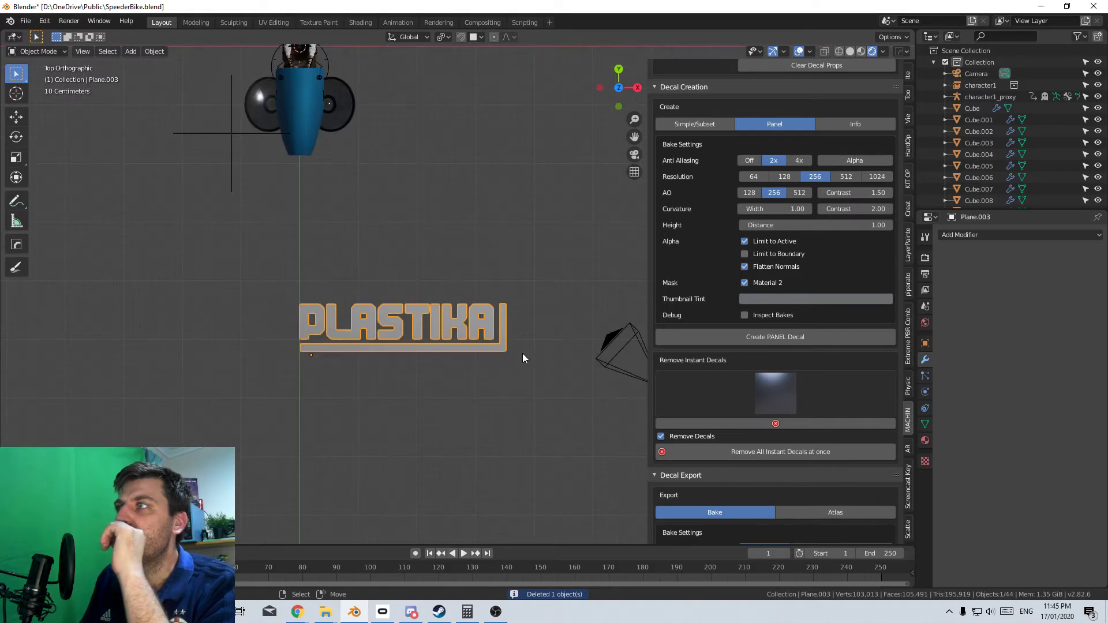
middle_click_drag(485, 272, 375, 374)
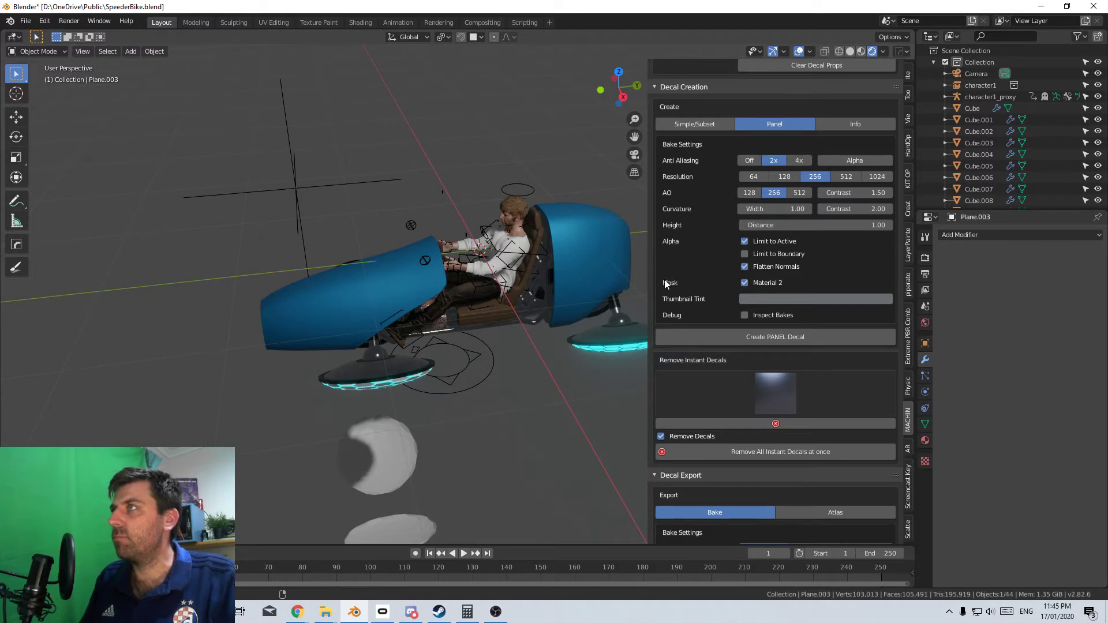
Enable Alpha anti-aliasing and create another panel decal from the logo in top view
left_click(843, 161)
key("KP_7")
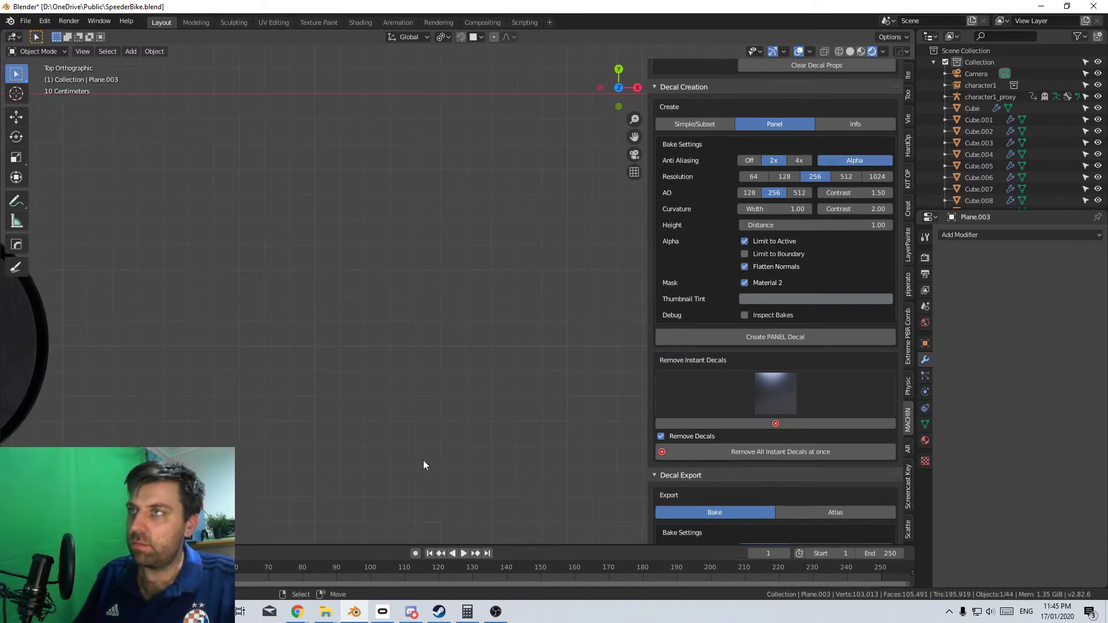
scroll(354, 513, "down", 2)
middle_click_drag(355, 517, 450, 271, "shift")
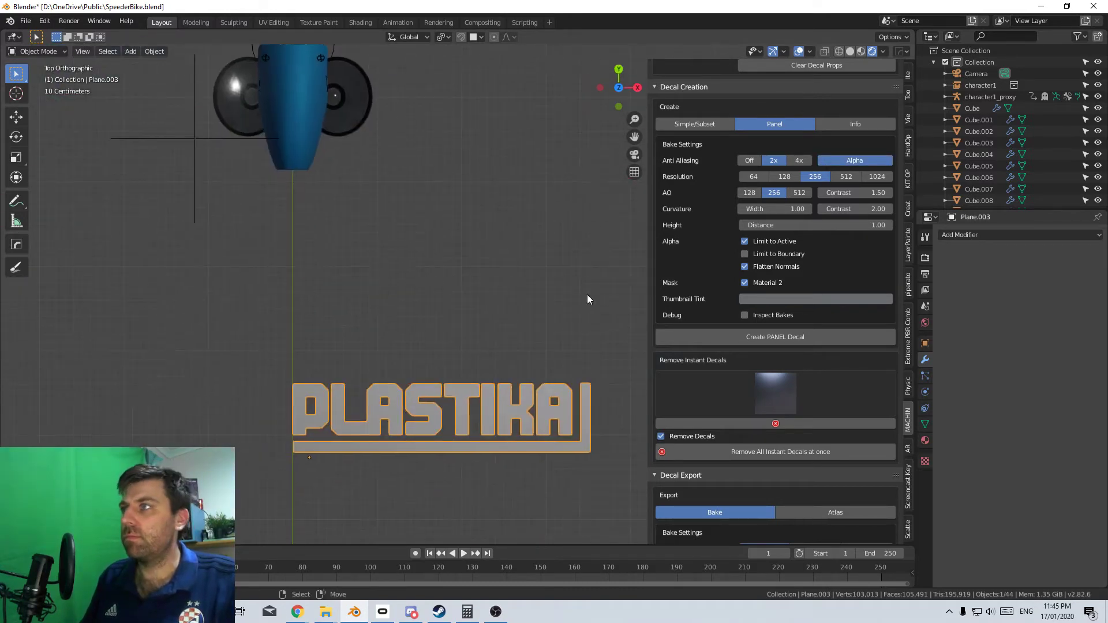
left_click(743, 338)
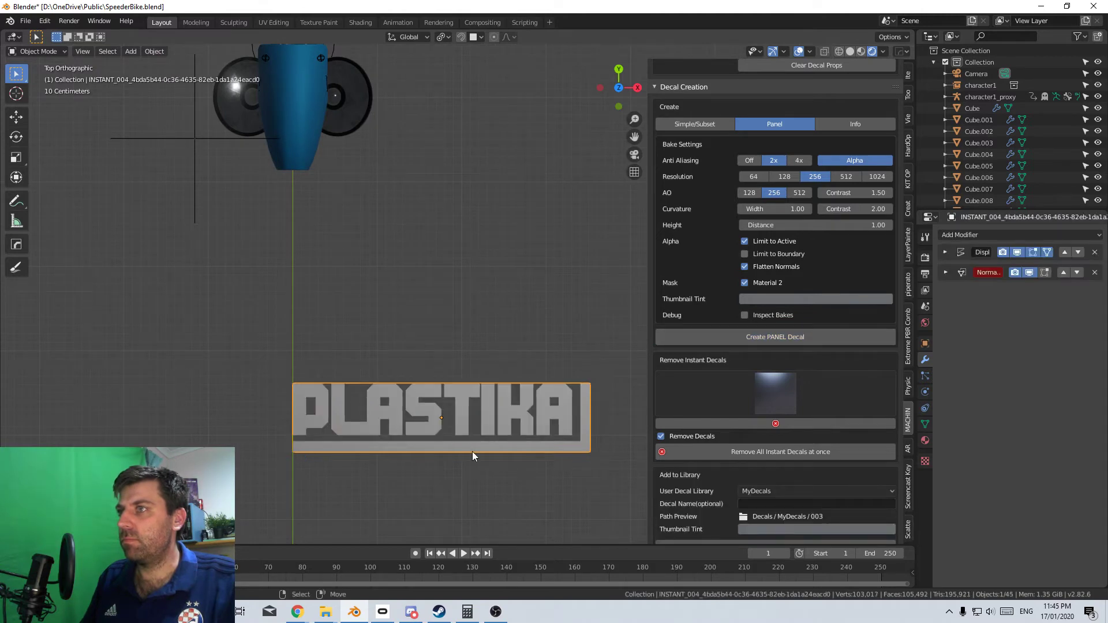
Shift the Alpha anti-aliased decal plane clear of the logo and delete it
middle_click_drag(473, 452, 475, 414)
key("g")
left_click(478, 343)
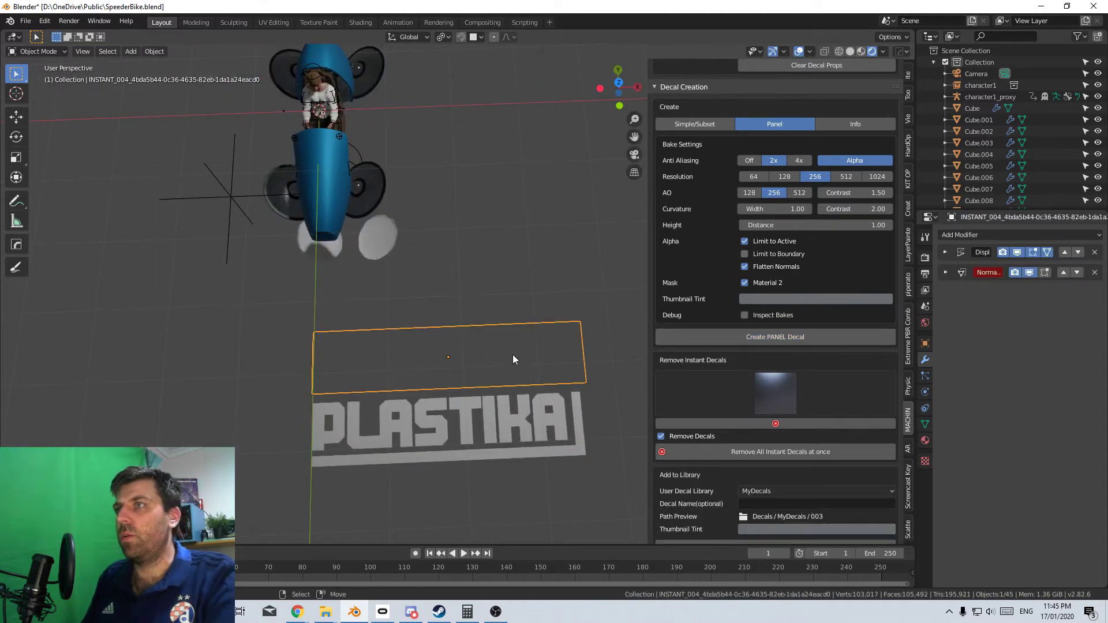
key("Delete")
Extrude the whole logo mesh downward in Edit Mode to give the flat lettering and bar thickness
left_click(529, 429)
key("Tab")
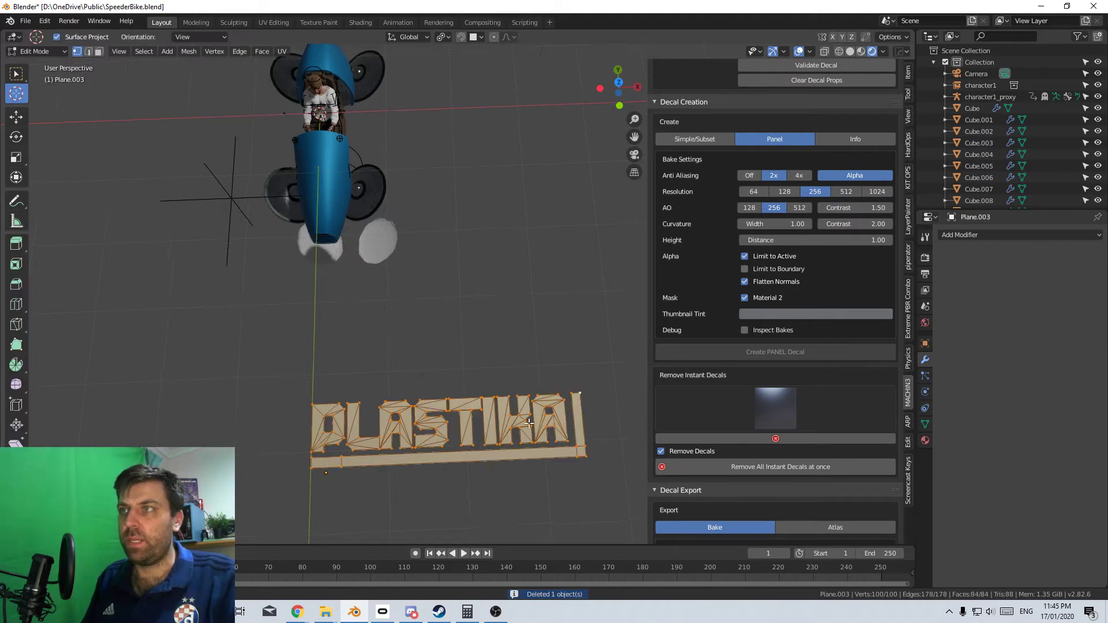
middle_click_drag(528, 433, 531, 397)
key("e")
left_click(529, 489)
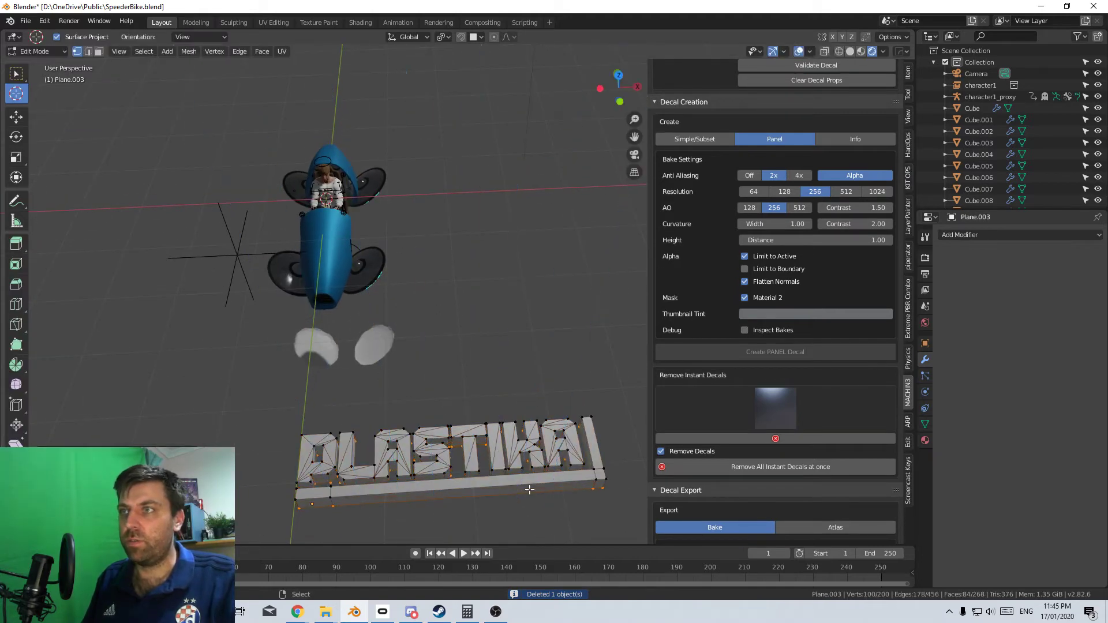
key("KP_7")
key("Tab")
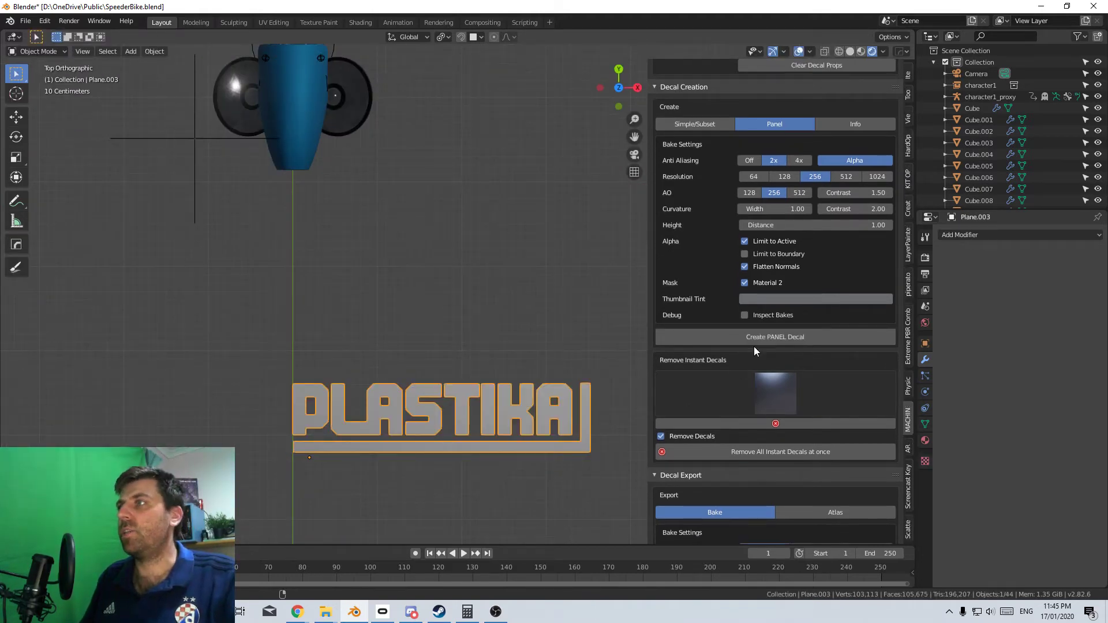
Create a panel decal from the extruded logo and move it above the mesh
left_click(805, 343)
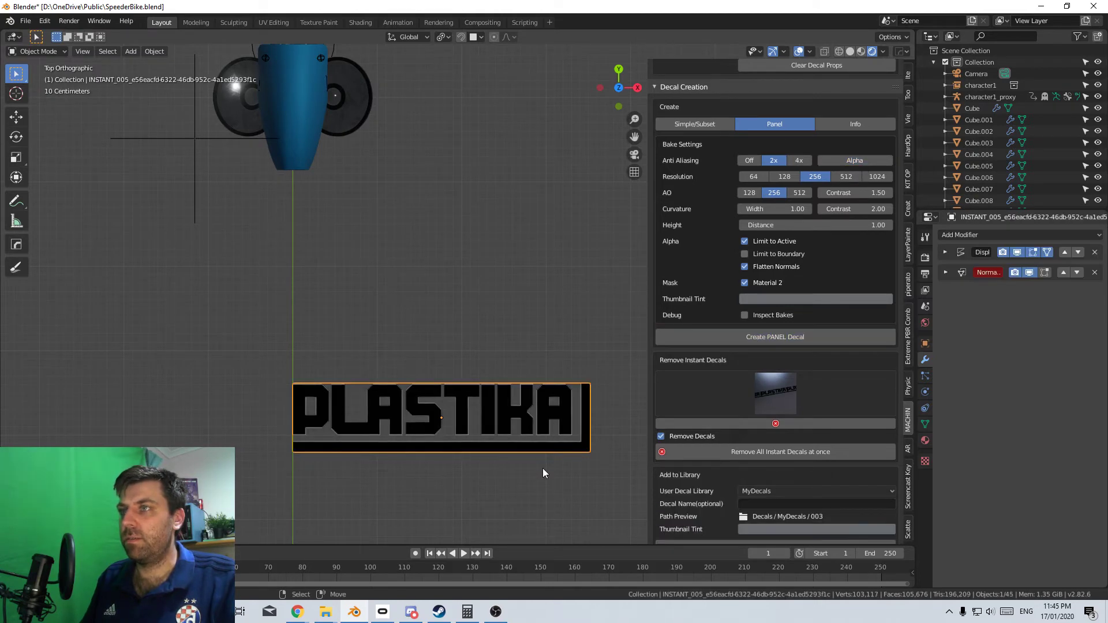
key("g")
left_click(544, 364)
scroll(552, 394, "up", 3)
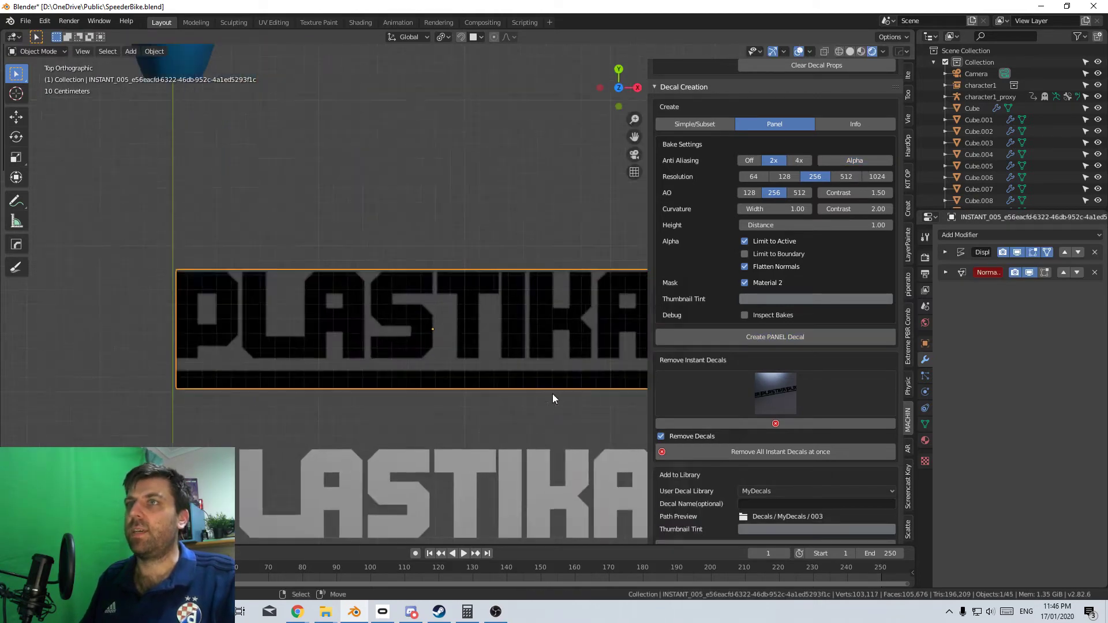
scroll(525, 459, "down", 2)
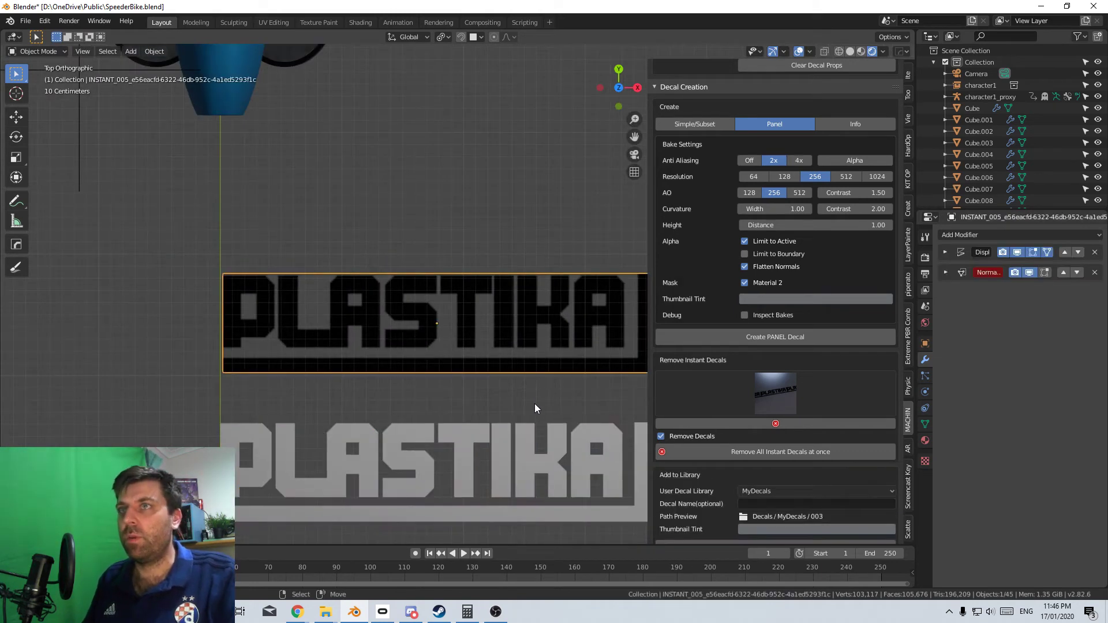
Move the PLASTIKA decal beside the speeder bike's front body and scale it down to a small badge
key("g")
left_click(507, 158)
middle_click_drag(507, 158, 524, 439, "shift")
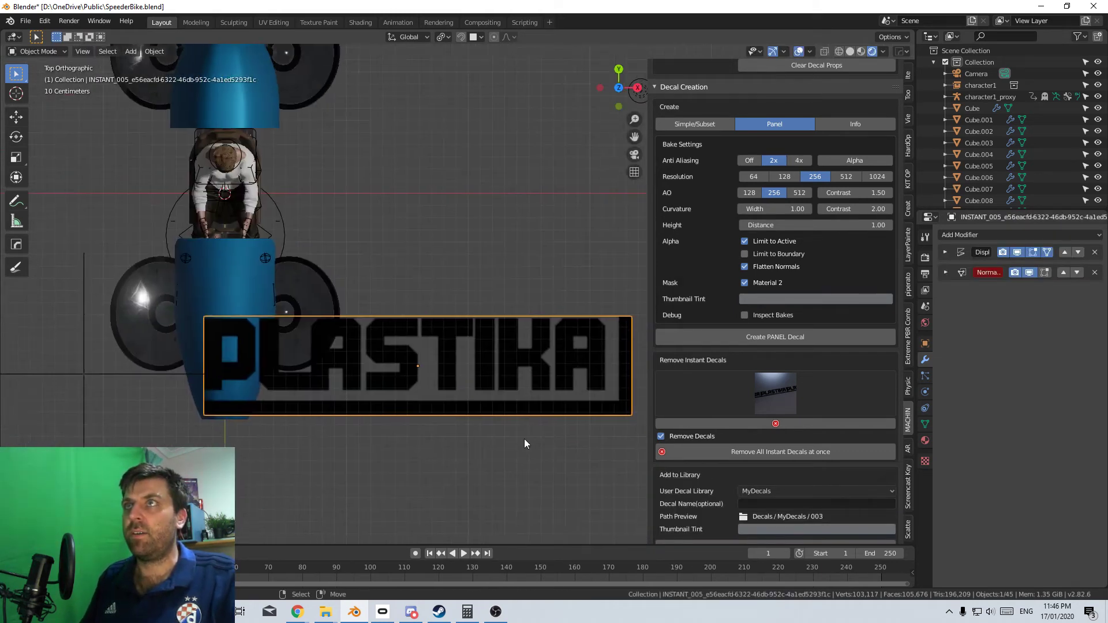
scroll(524, 438, "up", 2)
key("s")
left_click(428, 399)
Rotate the decal 90 degrees in the right side view so it stands upright
key("KP_3")
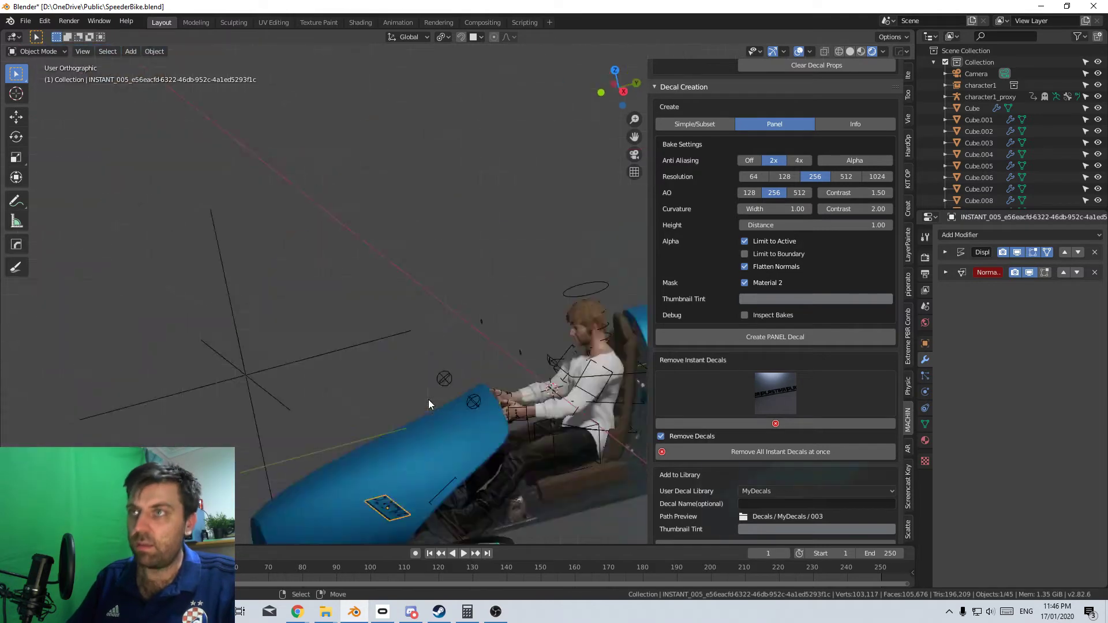
key("r")
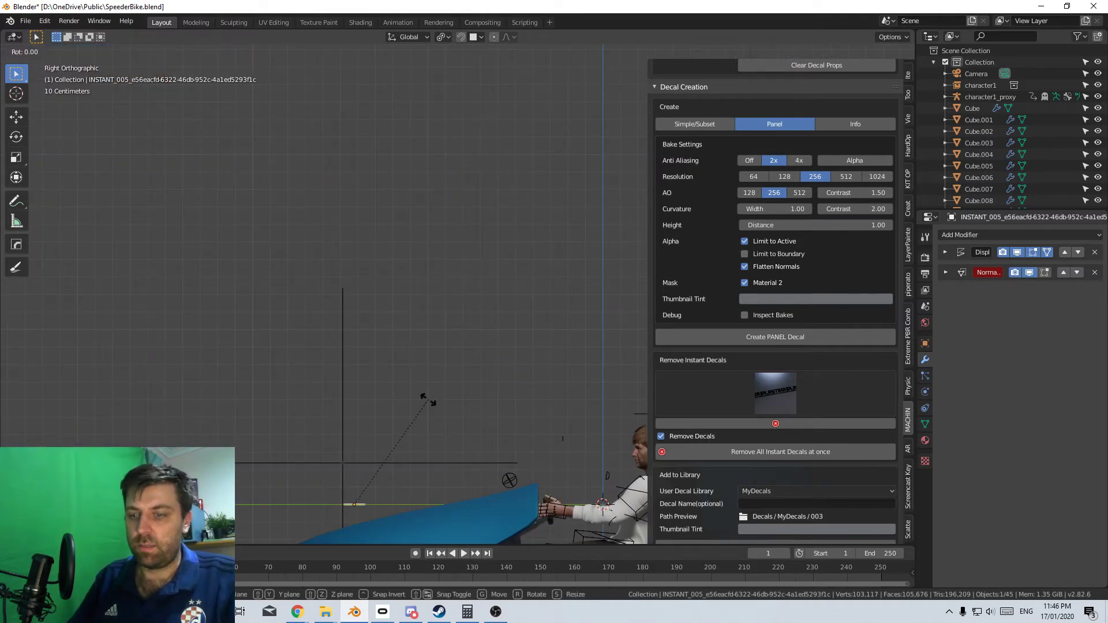
key("9")
key("0")
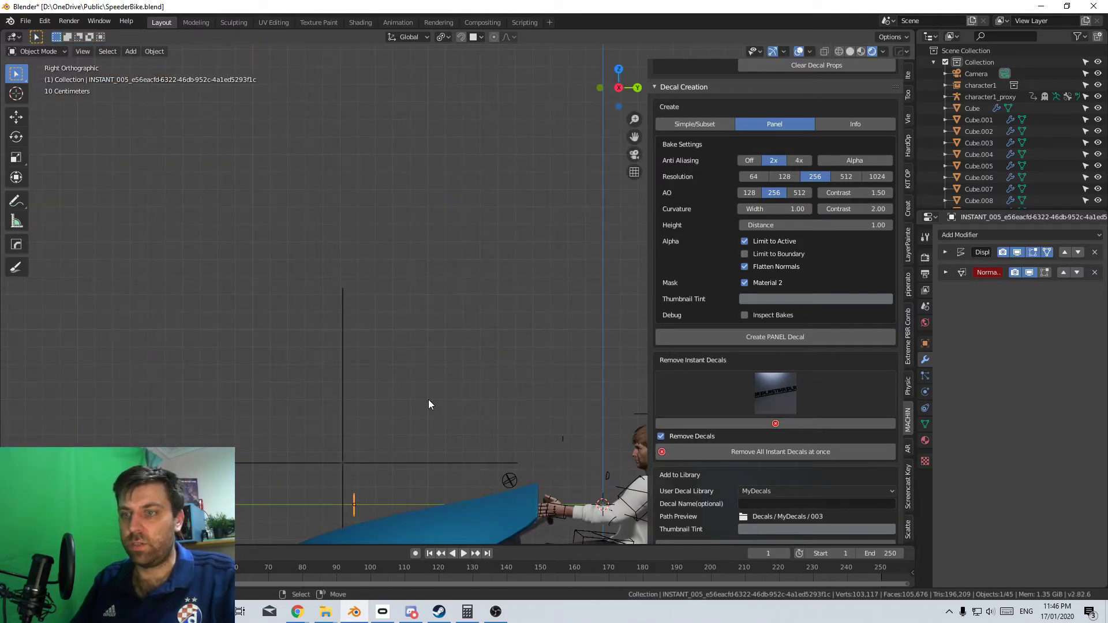
Rotate the PLASTIKA decal about the Z axis so its lettering faces the right side view
key("z")
key("Return")
middle_click_drag(454, 511, 483, 254, "shift")
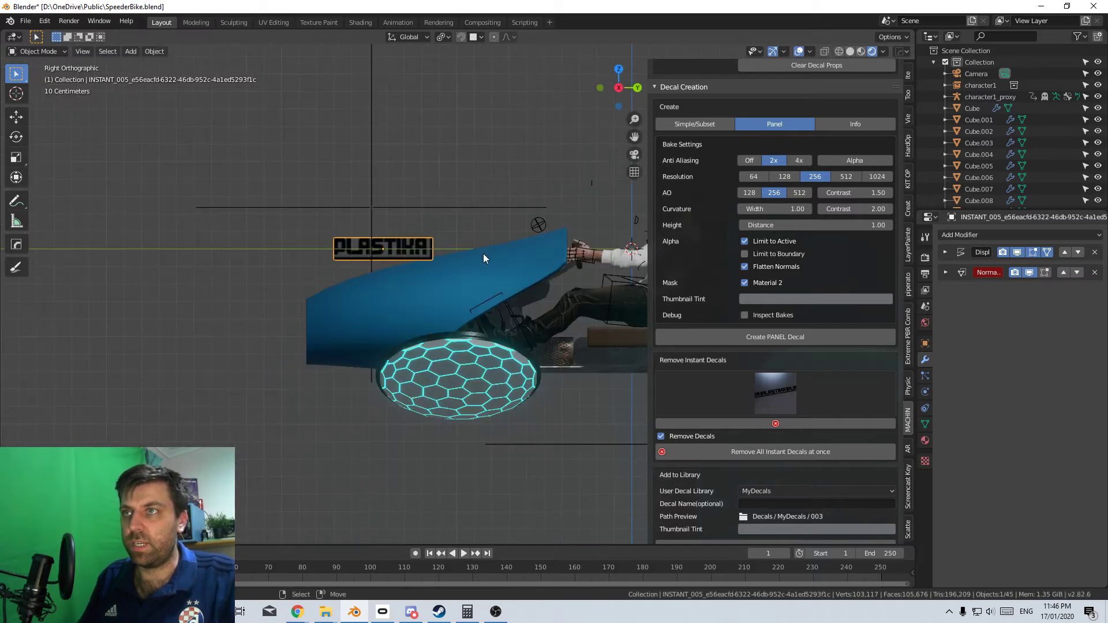
Enlarge the decal, place it over the blue front body, and tilt it parallel to the body's lower sloping edge
key("s")
left_click(517, 283)
key("g")
left_click(580, 316)
key("r")
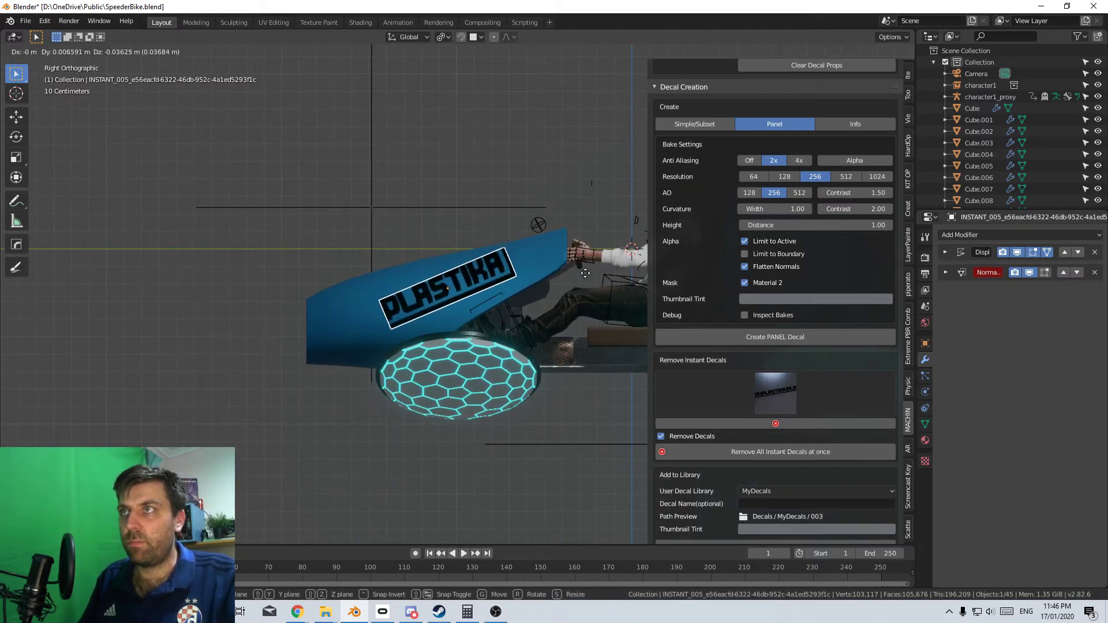
left_click(593, 285)
scroll(497, 300, "up", 5)
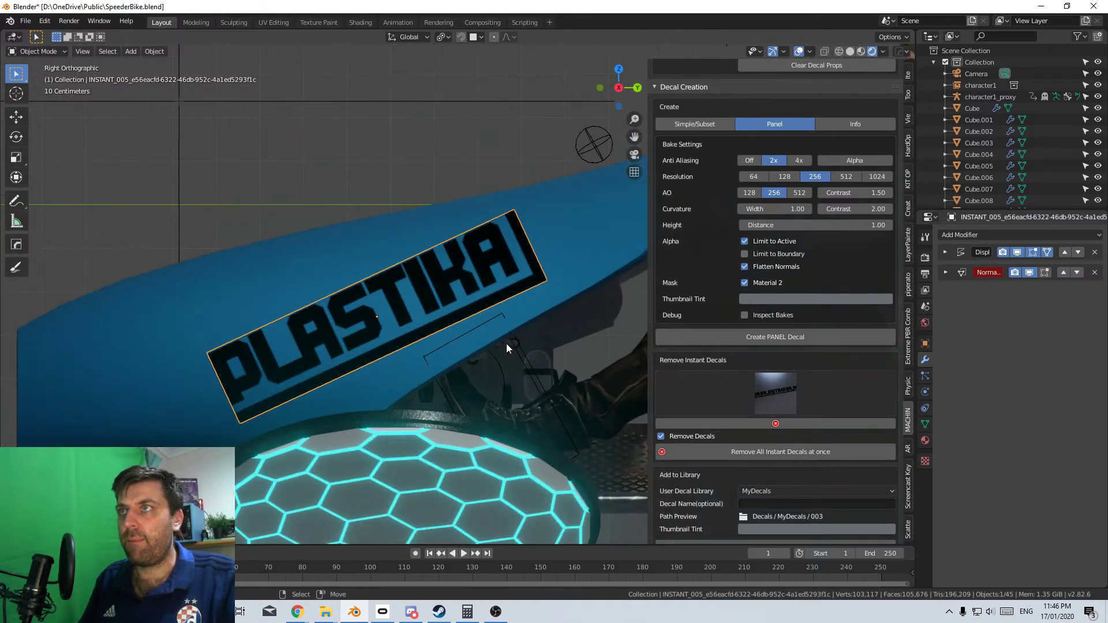
key("g")
left_click(574, 327)
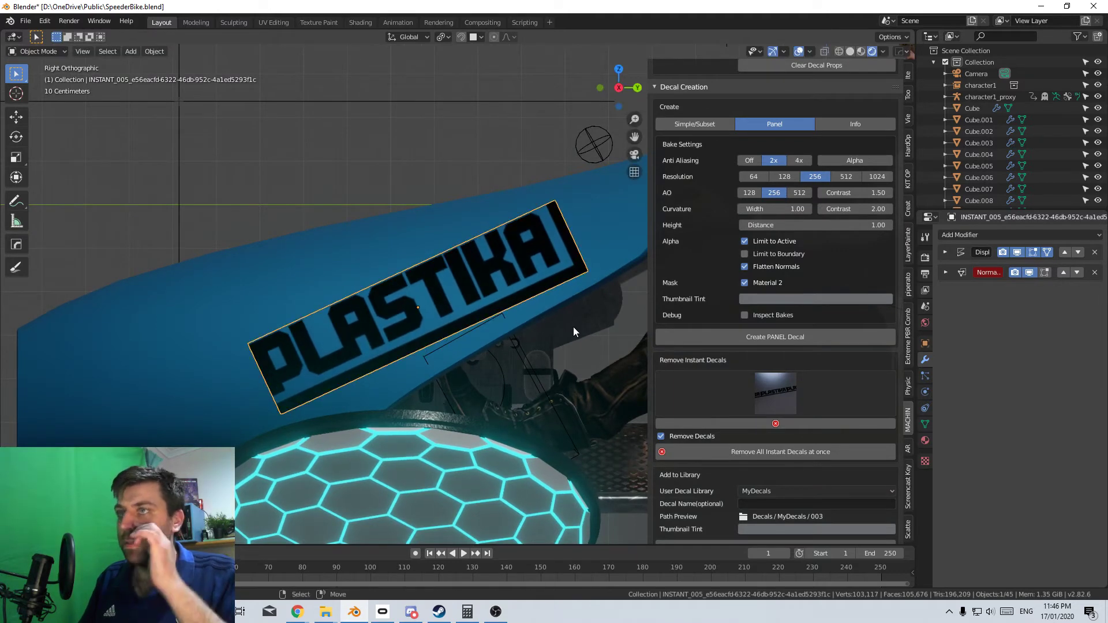
Snap the decal inward onto the side surface of the blue front body, working in the right side view
mouse_move(570, 329)
middle_mouse_down()
mouse_move(592, 352)
mouse_move(569, 349)
middle_mouse_up()
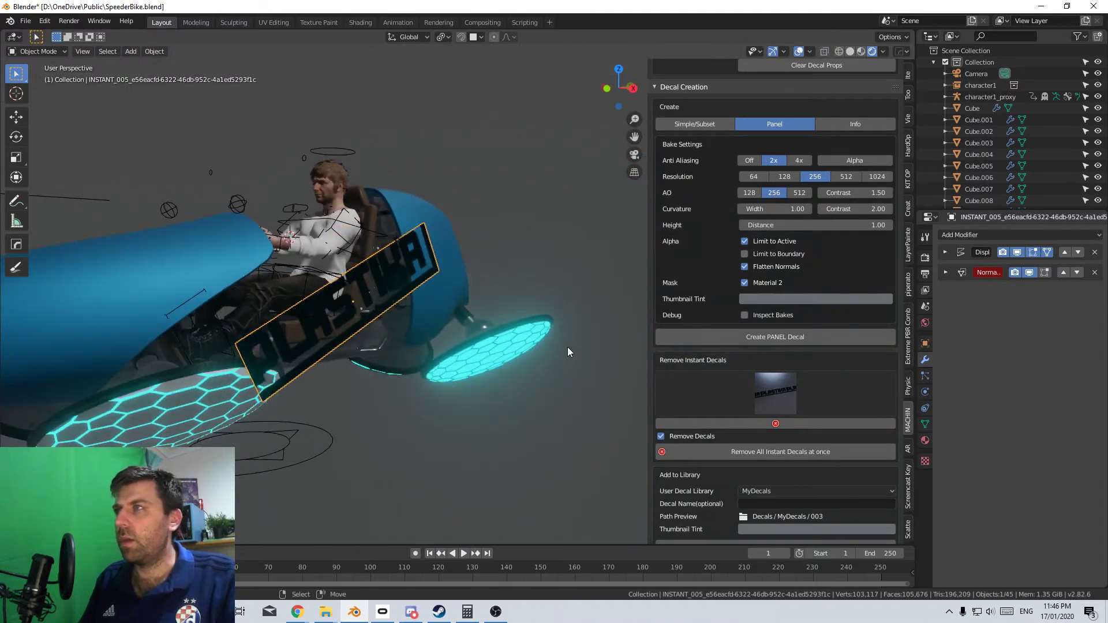
scroll(705, 269, "up", 10)
scroll(705, 269, "down", 6)
scroll(468, 367, "down", 3)
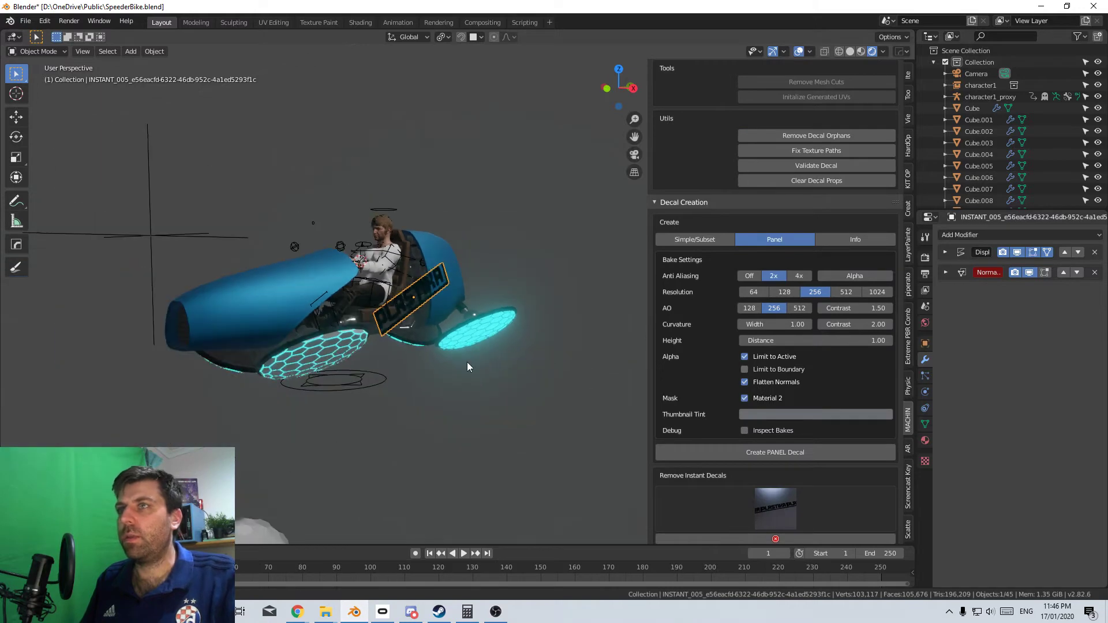
middle_click_drag(467, 367, 406, 356)
middle_click_drag(437, 312, 422, 305)
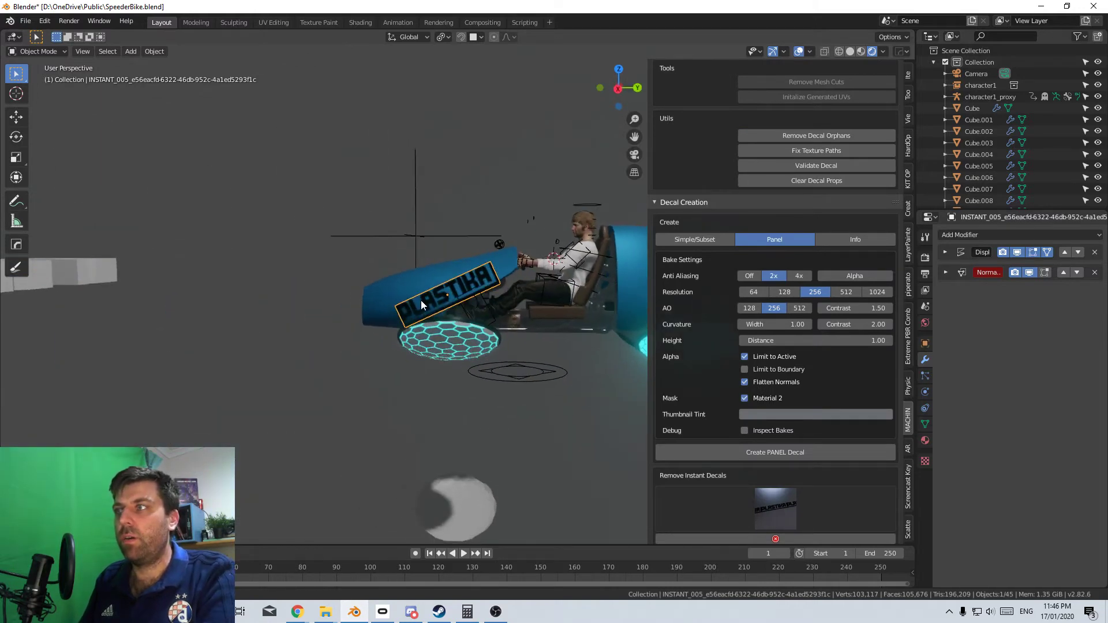
key("KP_3")
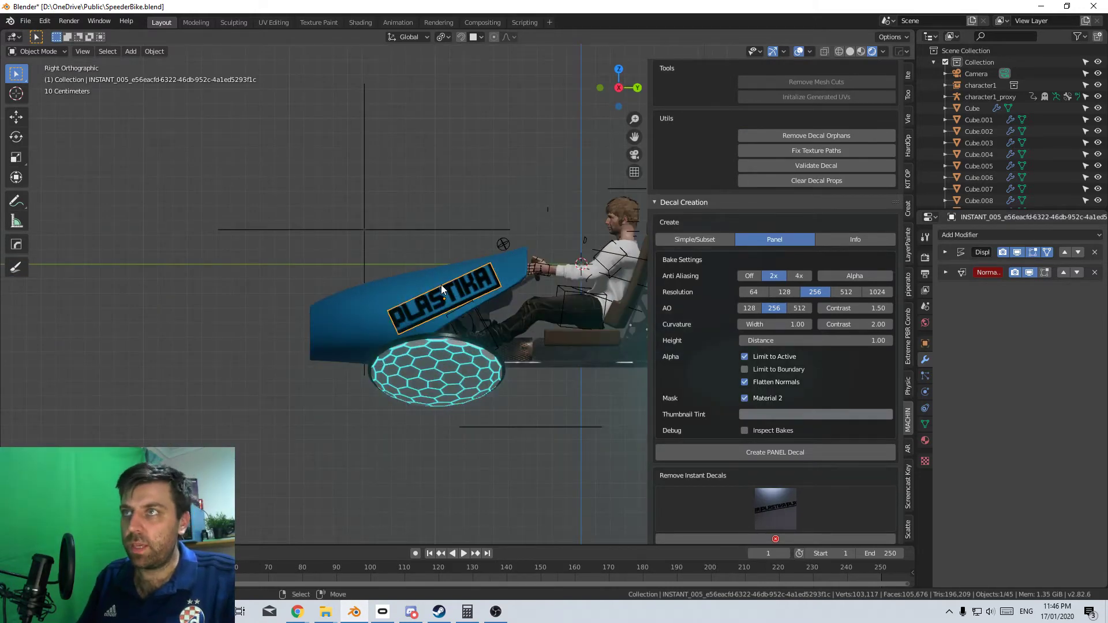
scroll(441, 285, "up", 3)
key("g")
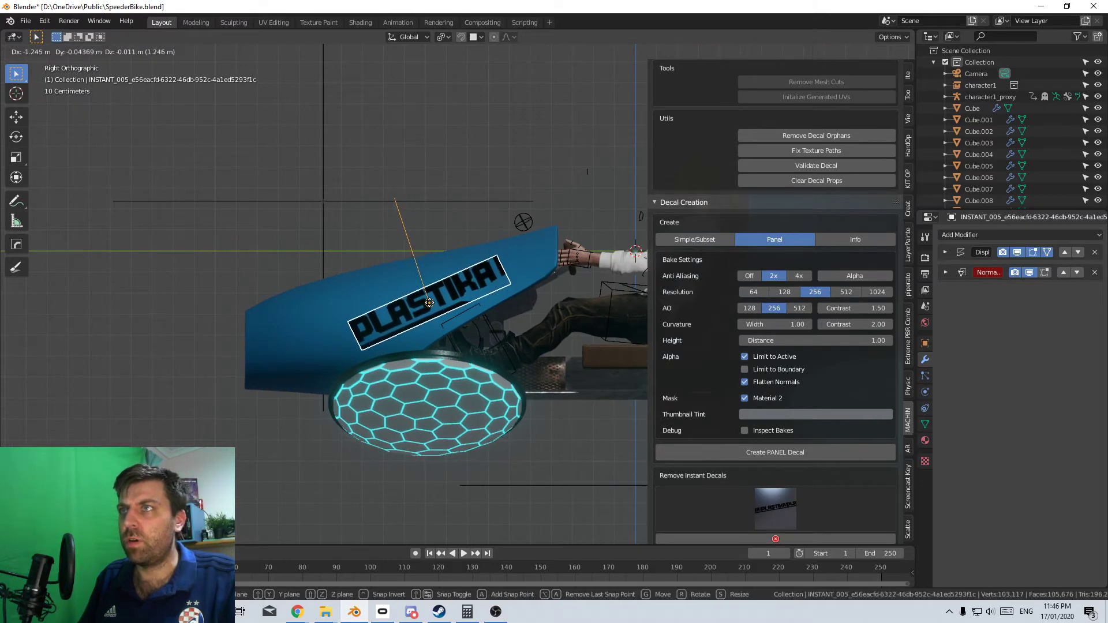
left_click(428, 302)
key("q")
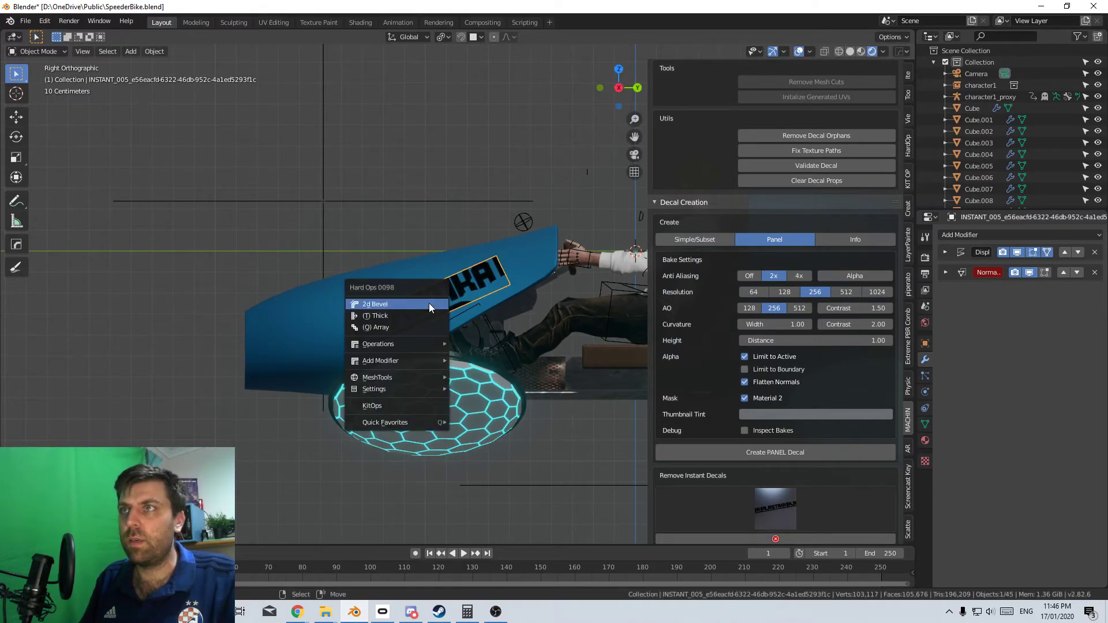
key("Escape")
Set the DECALmachine blend mode to Hashed and edge highlights to 1, keeping color interpolation on Linear
scroll(708, 367, "up", 8)
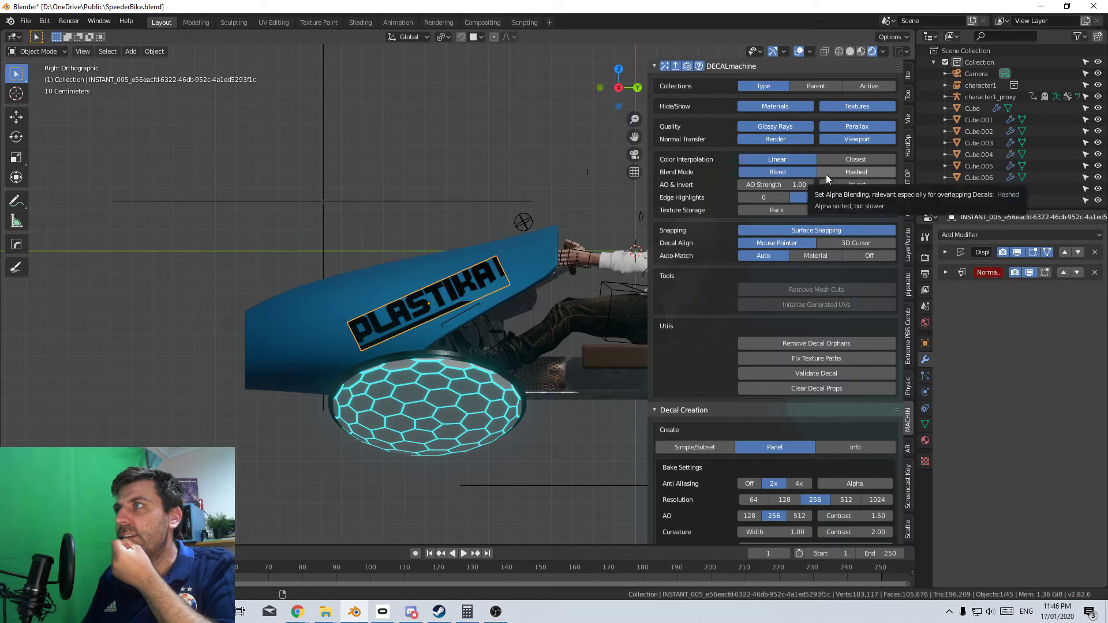
left_click(843, 158)
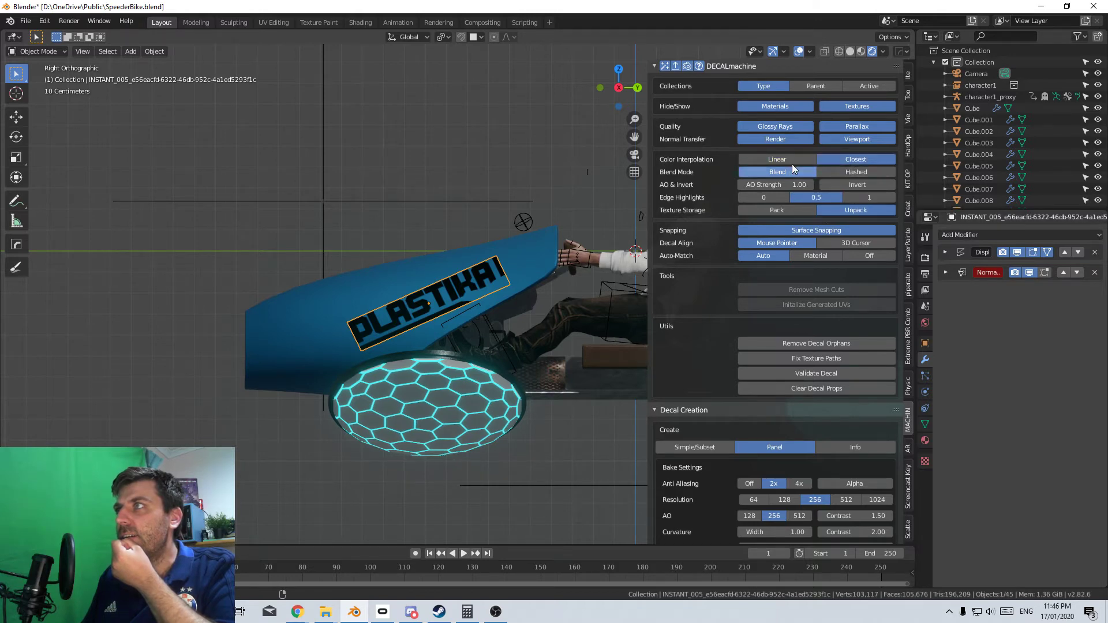
left_click(833, 173)
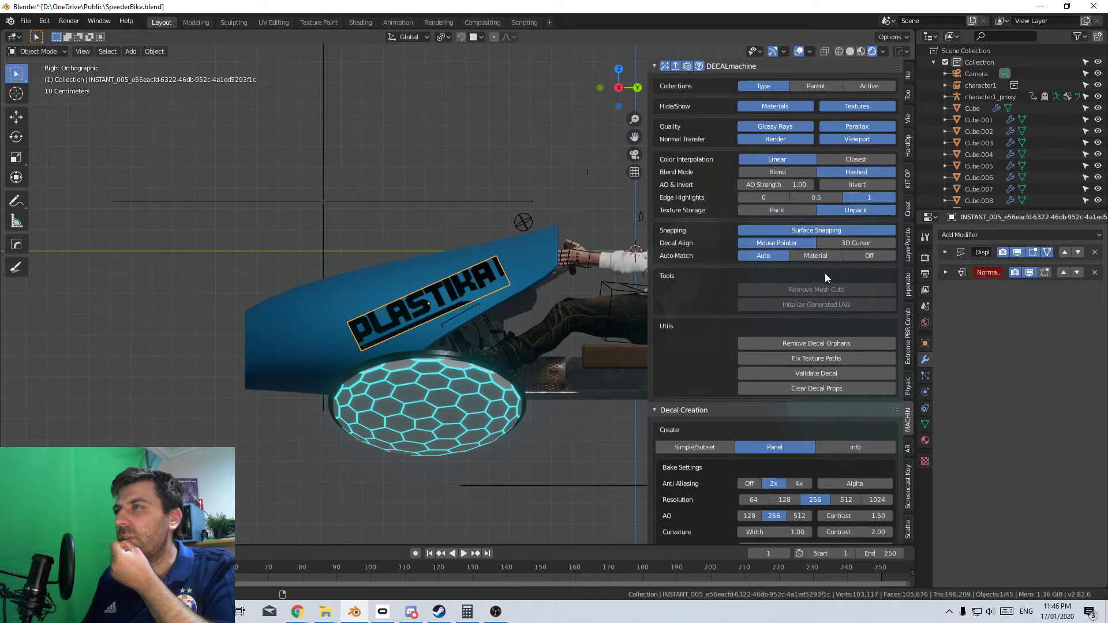
Subdivide the decal mesh into a dense grid with loop cuts, using 21 cuts across its length
middle_click_drag(502, 314, 339, 297)
key("Tab")
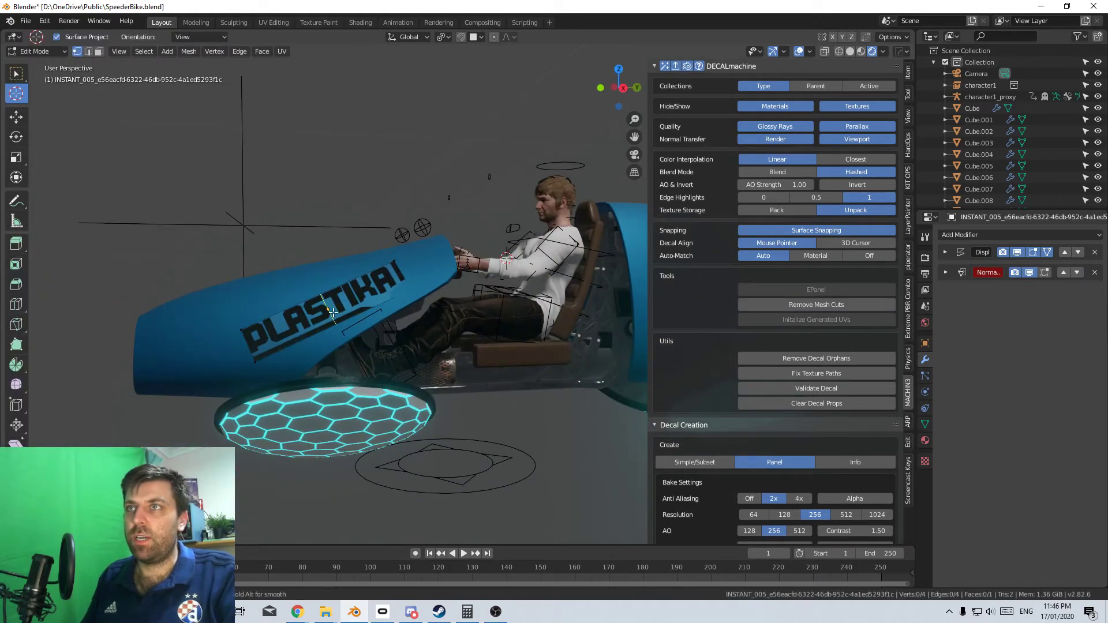
scroll(332, 311, "up", 6)
left_click(332, 312)
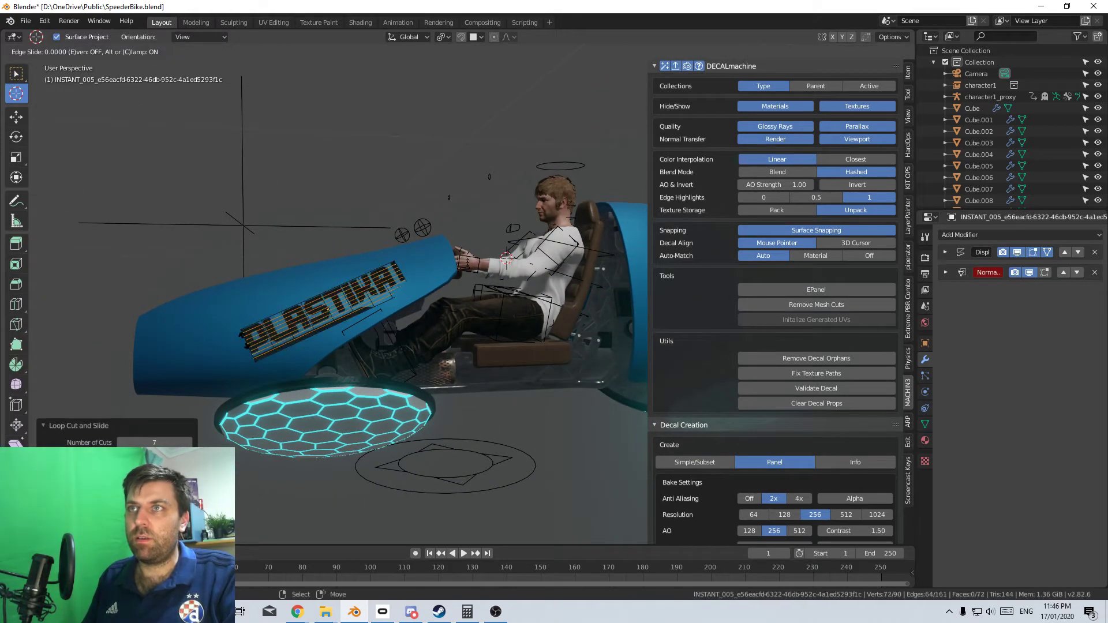
key("Escape")
key("ctrl+z")
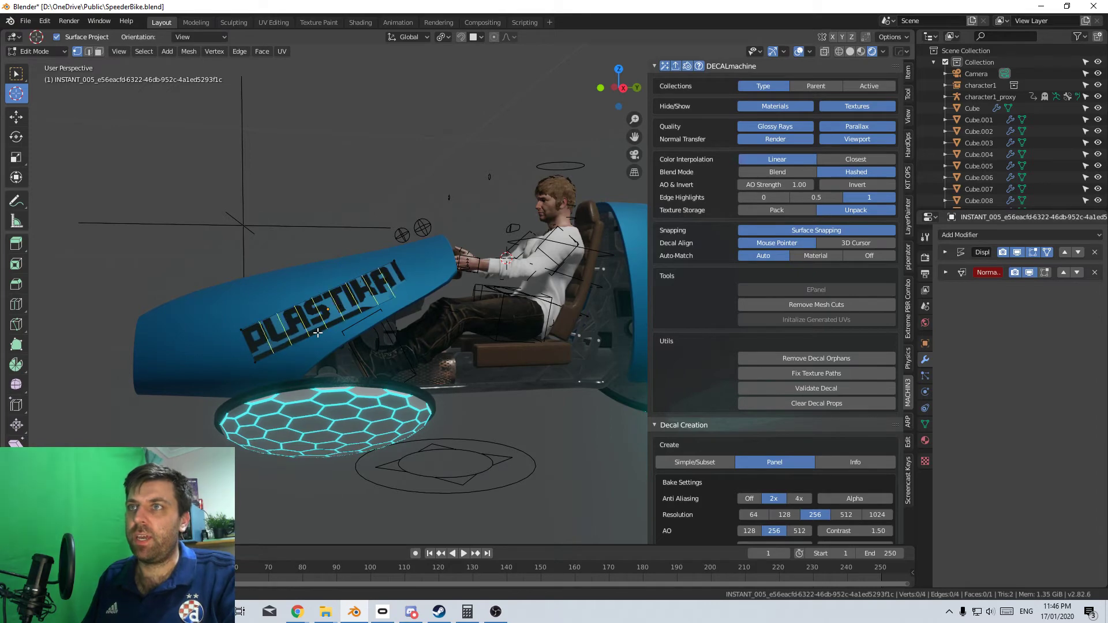
scroll(318, 333, "up", 14)
left_click(318, 333)
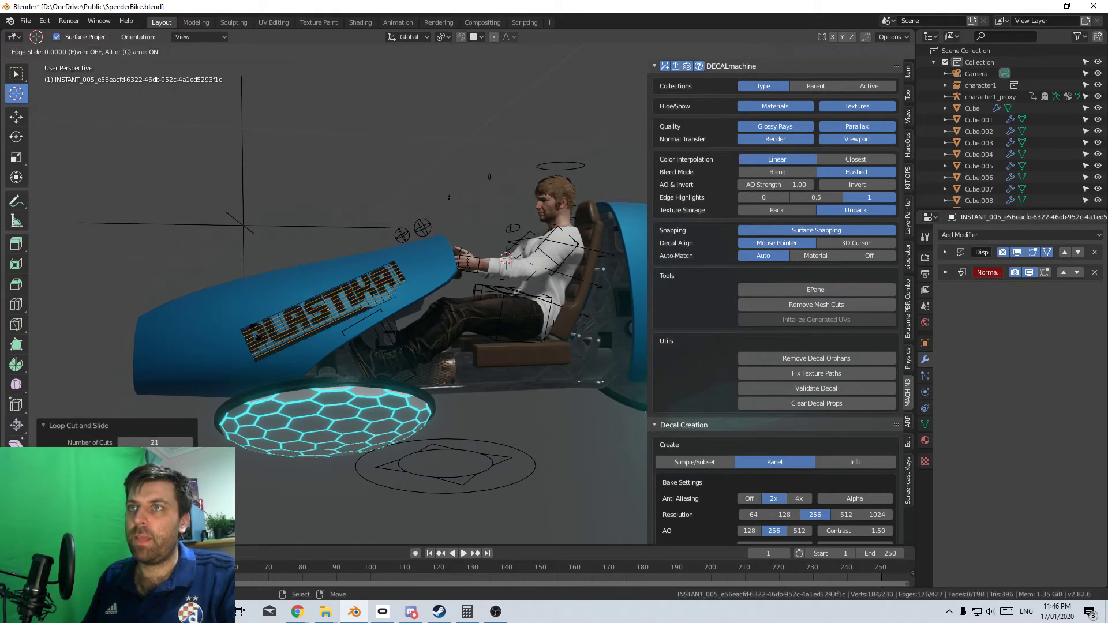
key("Escape")
key("Tab")
Shift the subdivided decal slightly toward the rider along the front body in the right side view
key("KP_3")
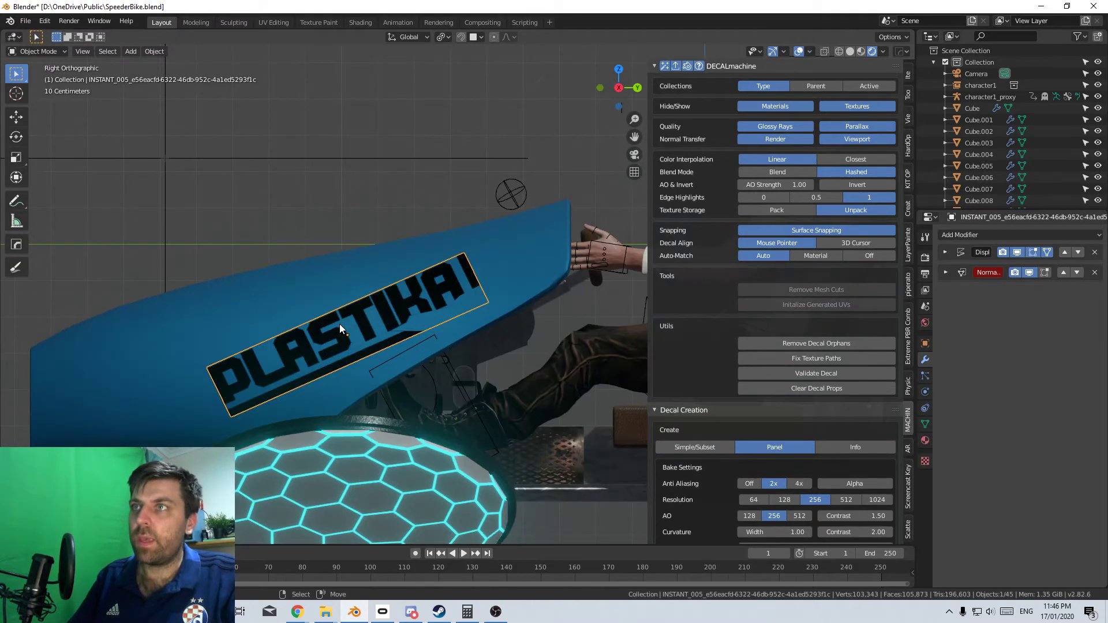
key("g")
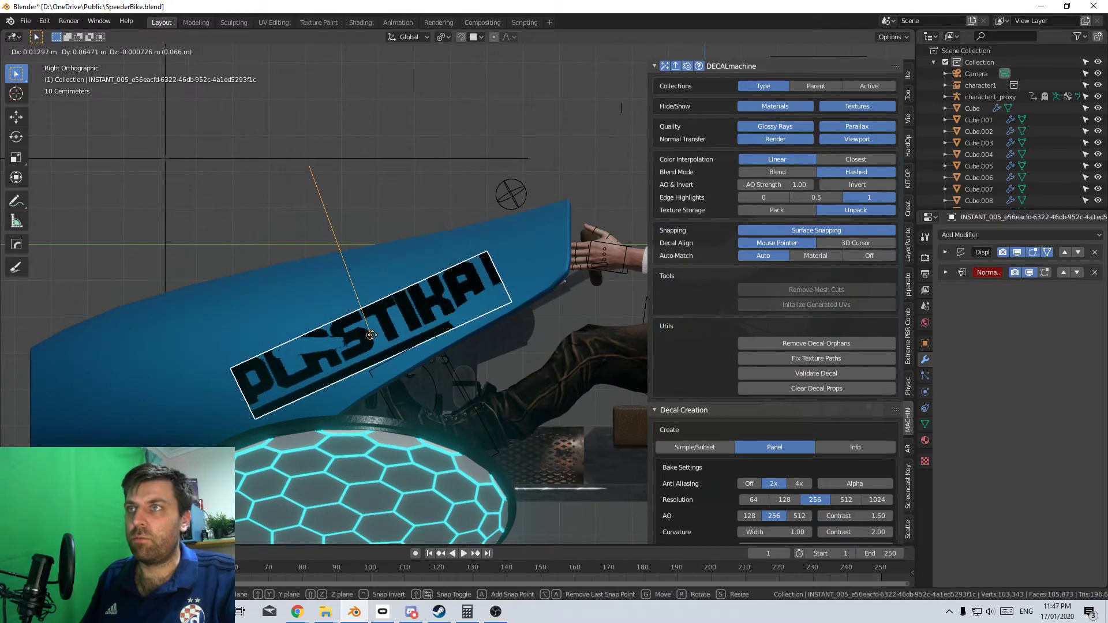
left_click(368, 332)
Project the PLASTIKA decal onto the curved surface of the front body and open its height value for editing
middle_click_drag(368, 331, 310, 293)
scroll(384, 315, "up", 5)
scroll(383, 315, "down", 3)
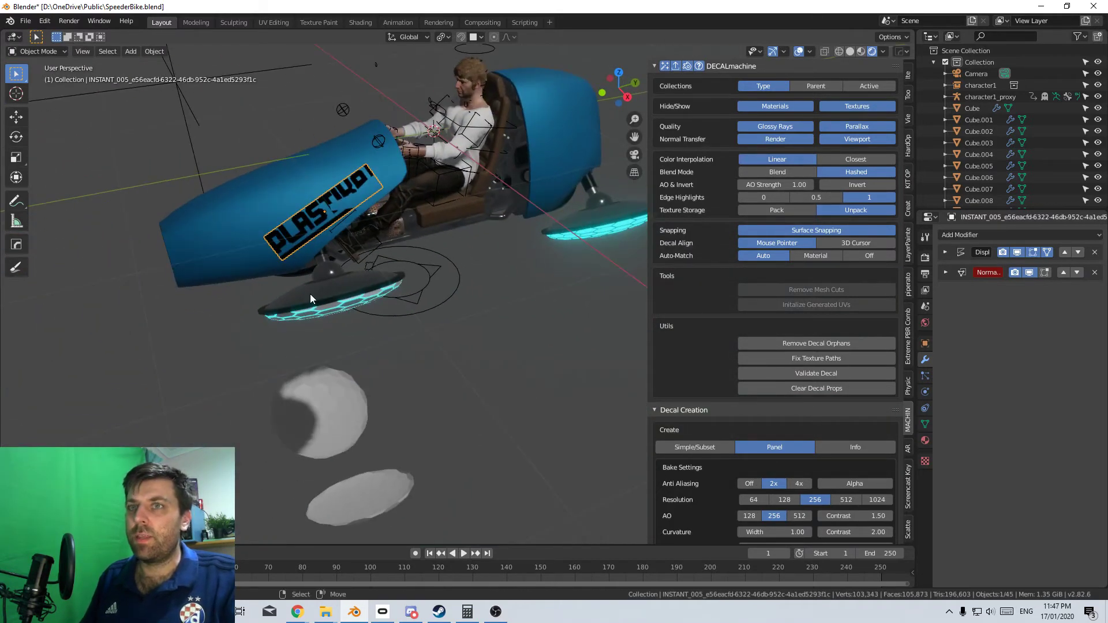
key("d")
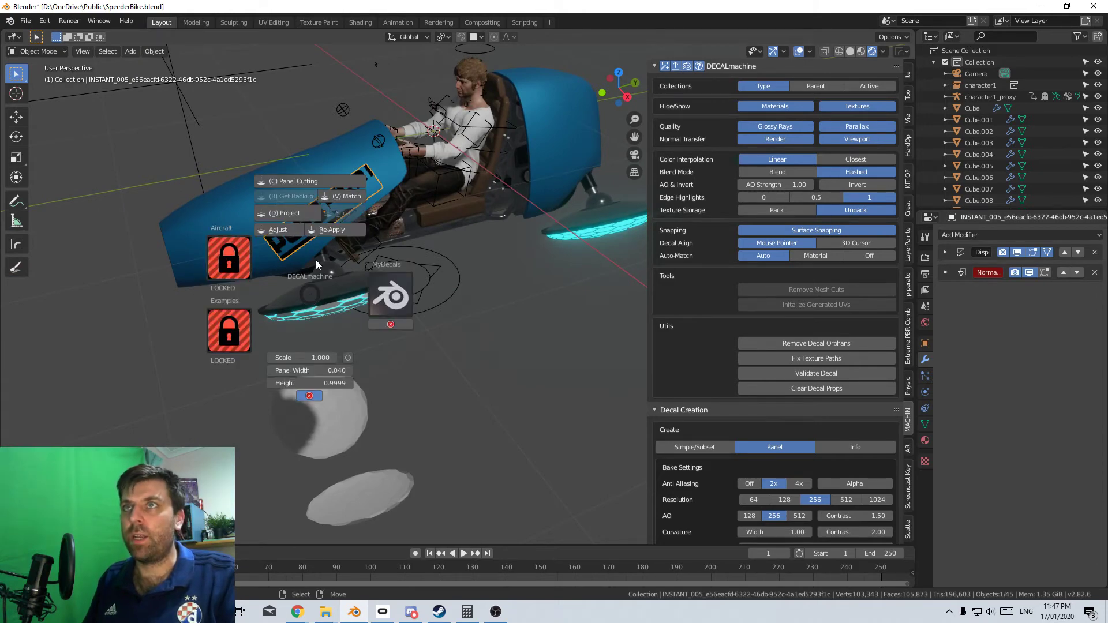
left_click(308, 215)
key("d")
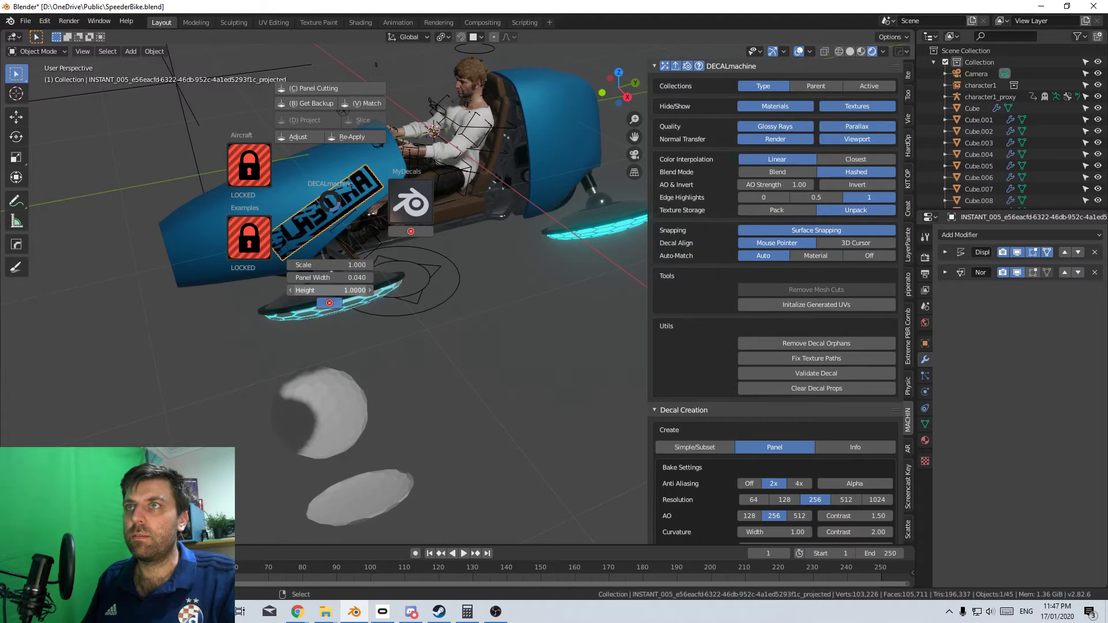
left_click(338, 292)
Raise the projected decal's height by 0.0004 with Adjust Decal so the full lettering clears the body surface
scroll(319, 212, "up", 5)
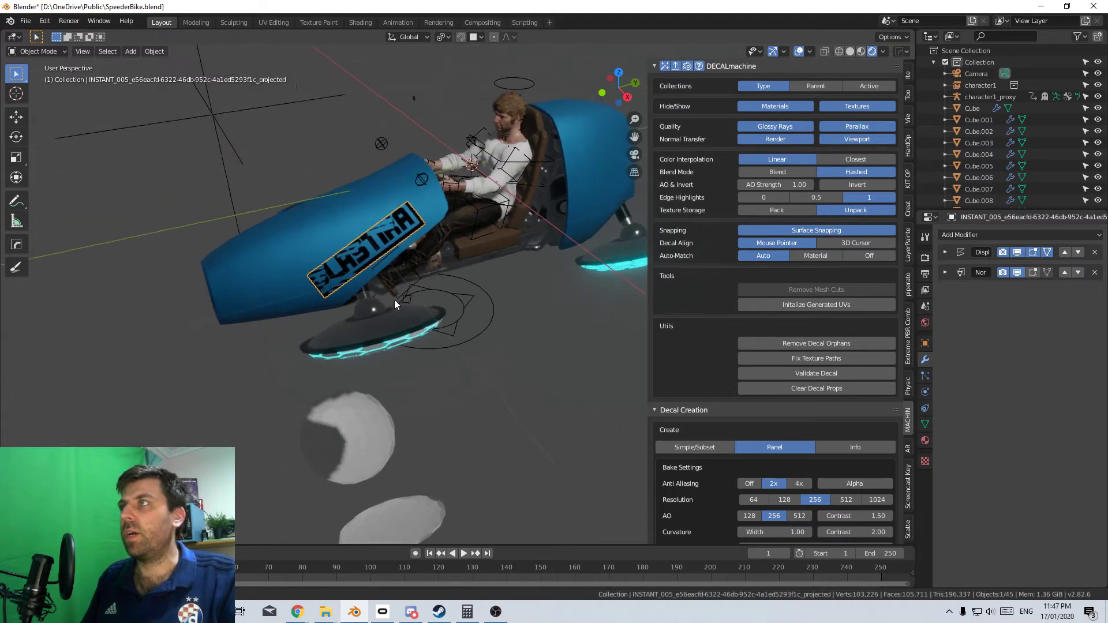
scroll(195, 277, "up", 3)
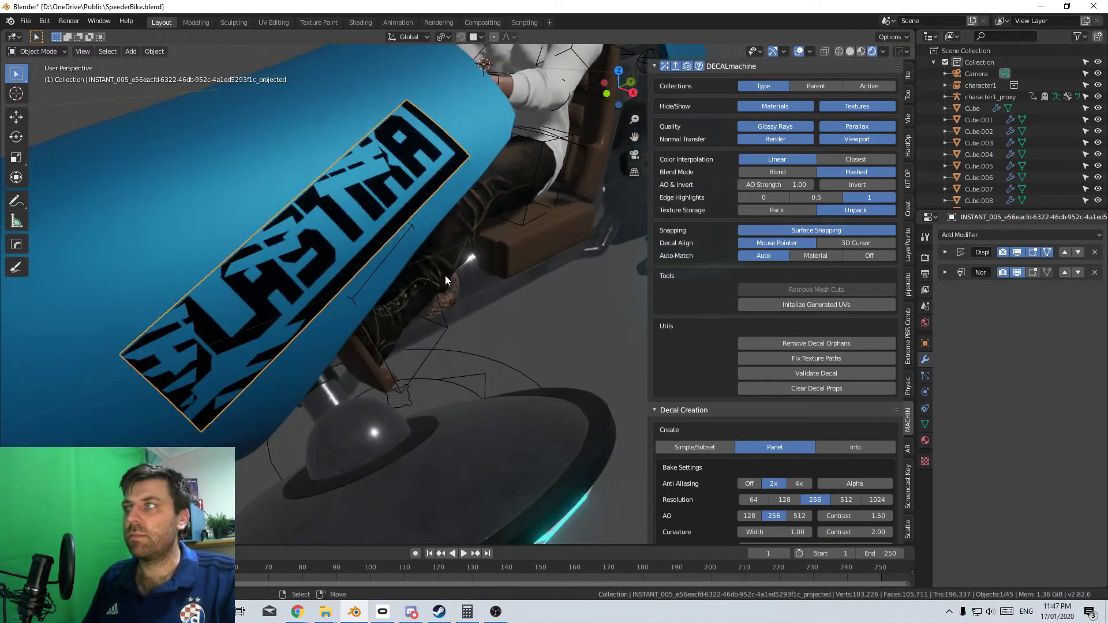
left_click(945, 273)
left_click(945, 252)
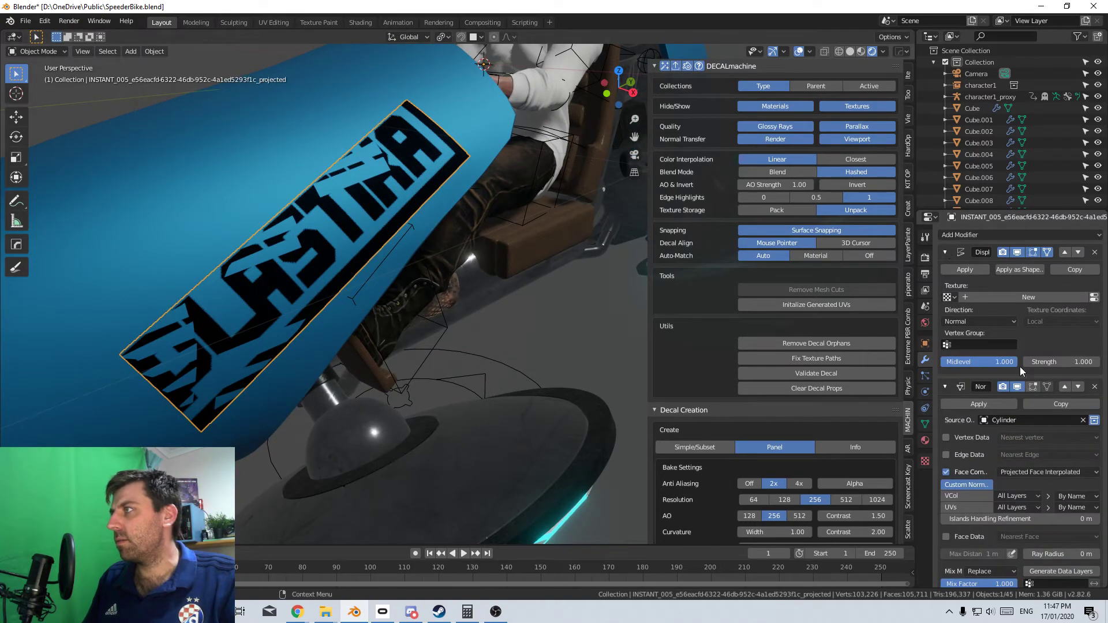
scroll(1048, 500, "down", 1)
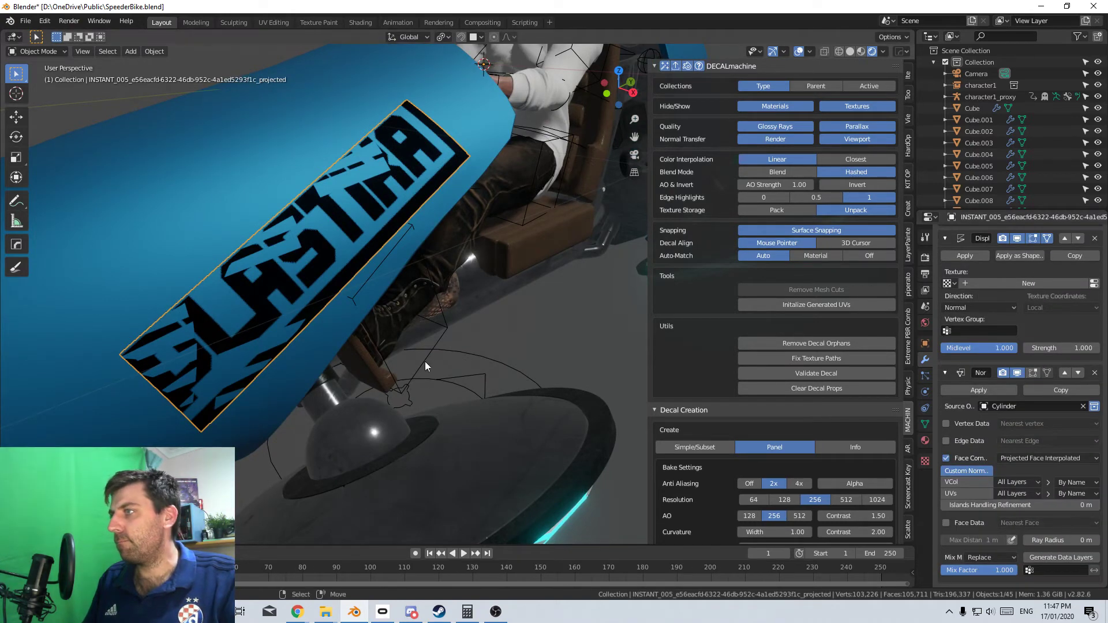
key("d")
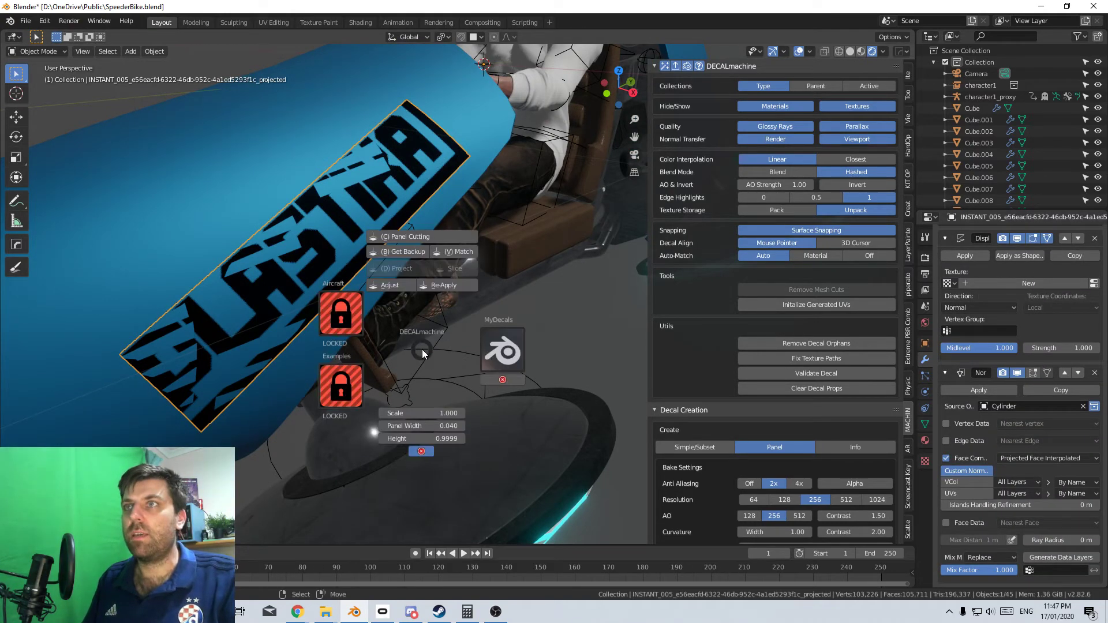
left_click(399, 286)
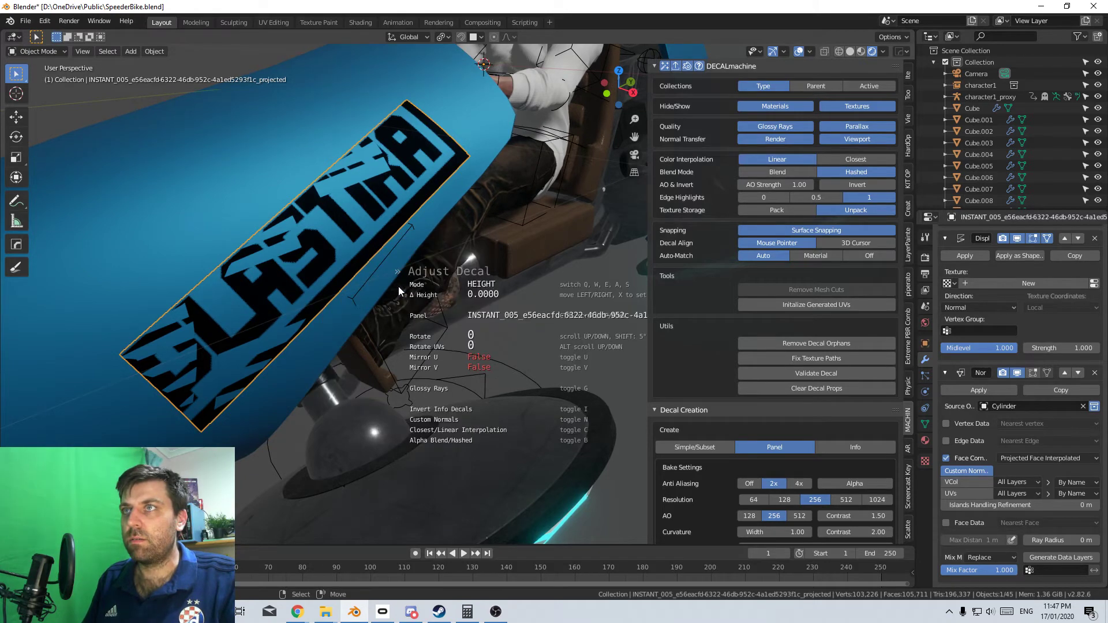
mouse_move(395, 310)
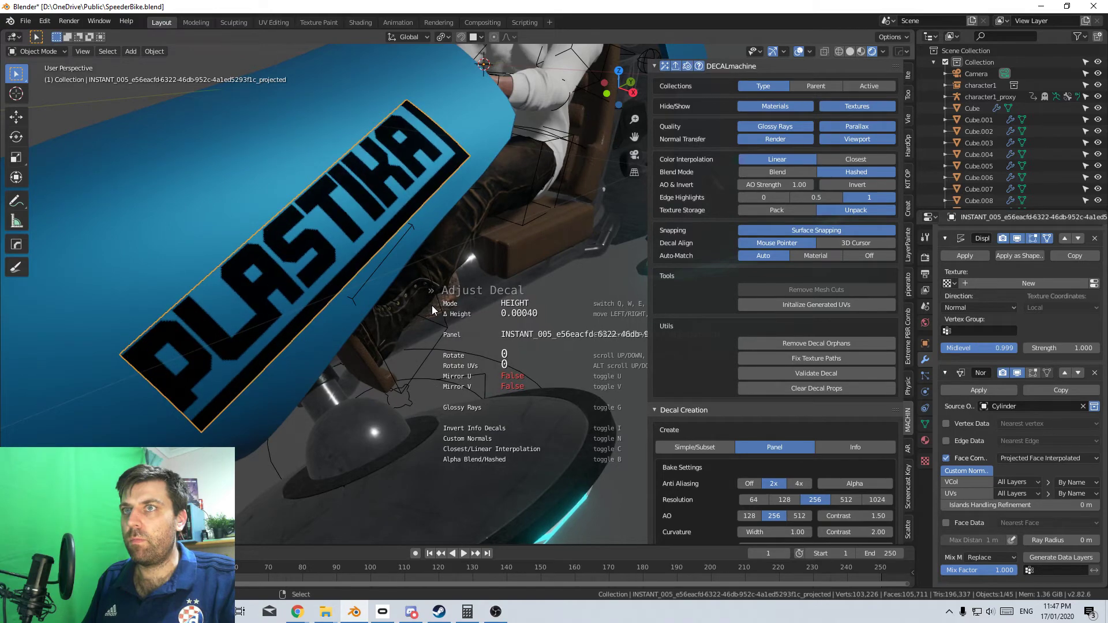
left_click(431, 307)
Examine the projected decal's mesh and its fit on the front body from a wider angle
key("Tab")
middle_click_drag(431, 310, 484, 353)
scroll(505, 347, "down", 2)
key("Tab")
scroll(551, 347, "down", 4)
scroll(473, 360, "up", 5)
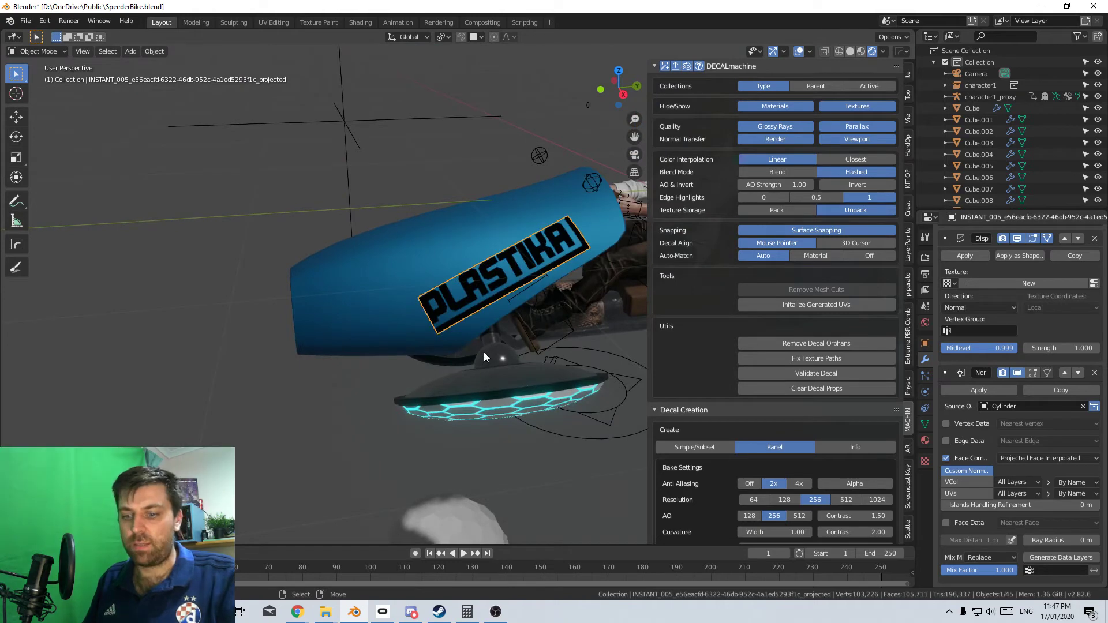
key("d")
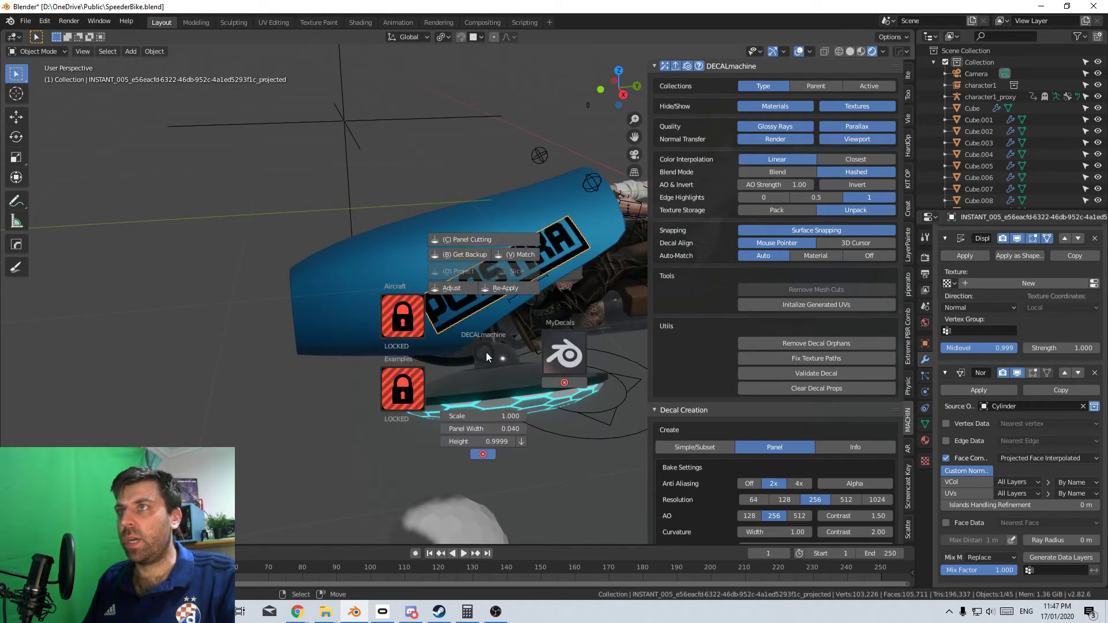
left_click(279, 381)
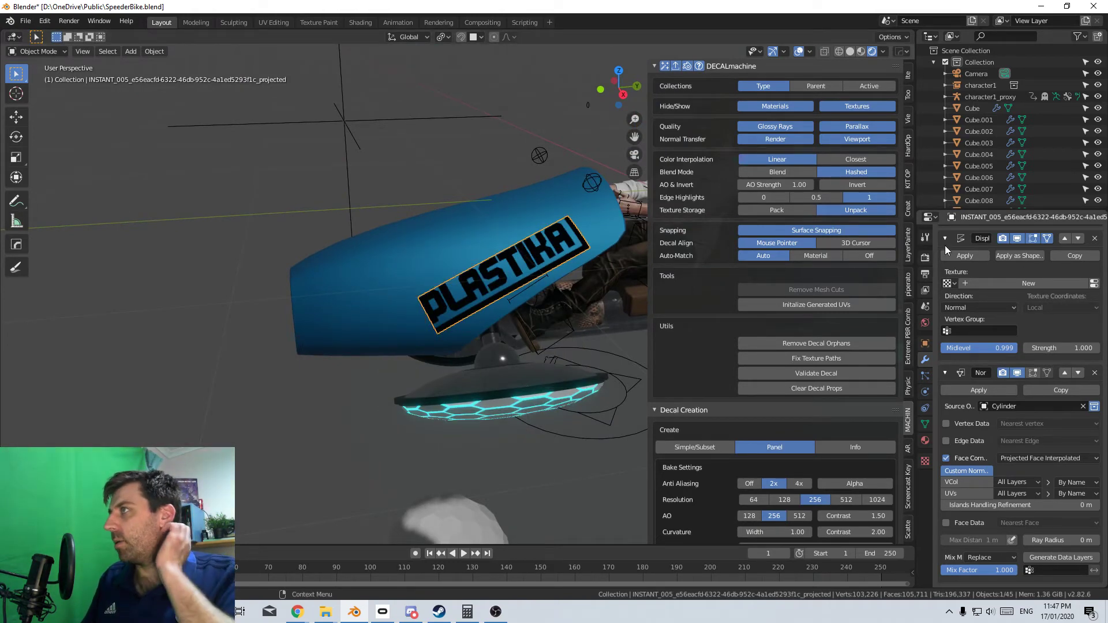
Mirror the decal across the X axis with a Mirror modifier and enable Flip U so the opposite side reads correctly
left_click(965, 256)
left_click(965, 256)
left_click(969, 236)
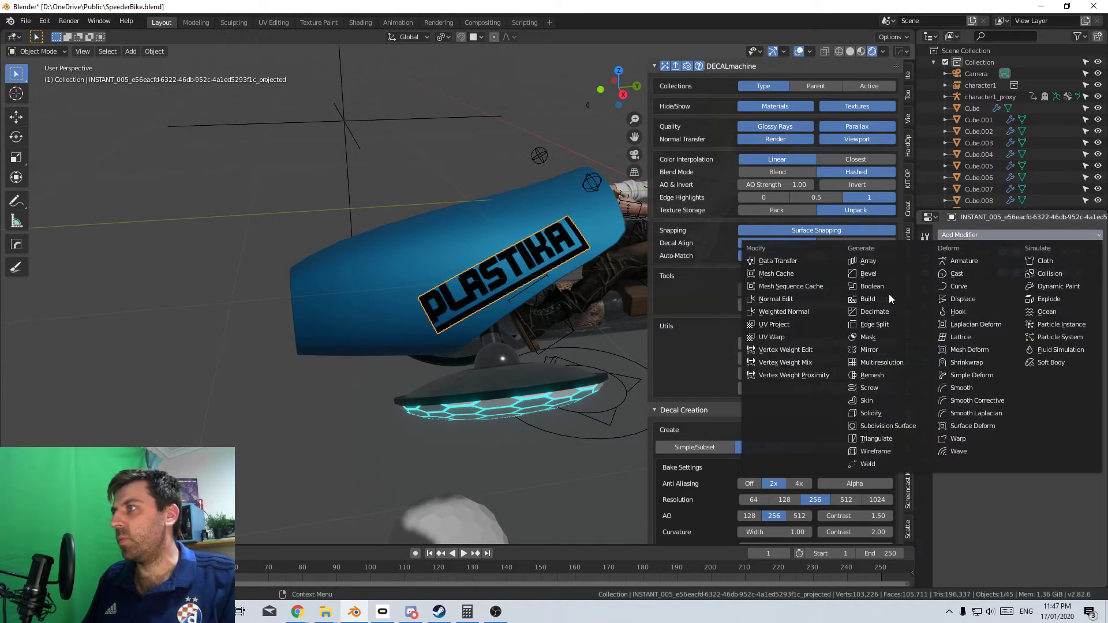
left_click(869, 350)
middle_click_drag(444, 295, 466, 400)
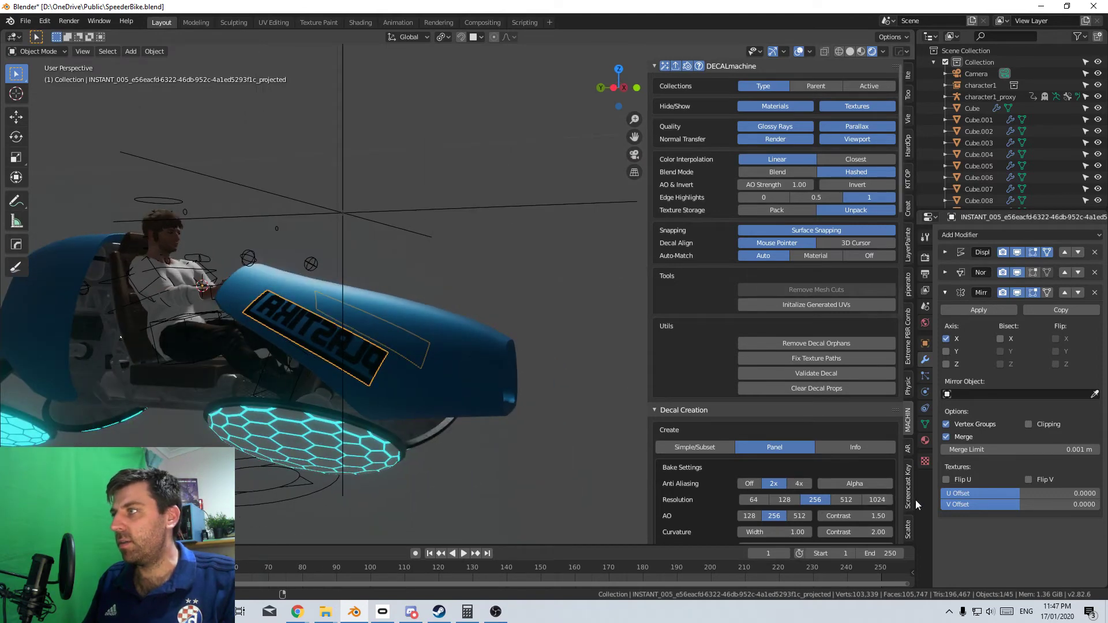
left_click(947, 480)
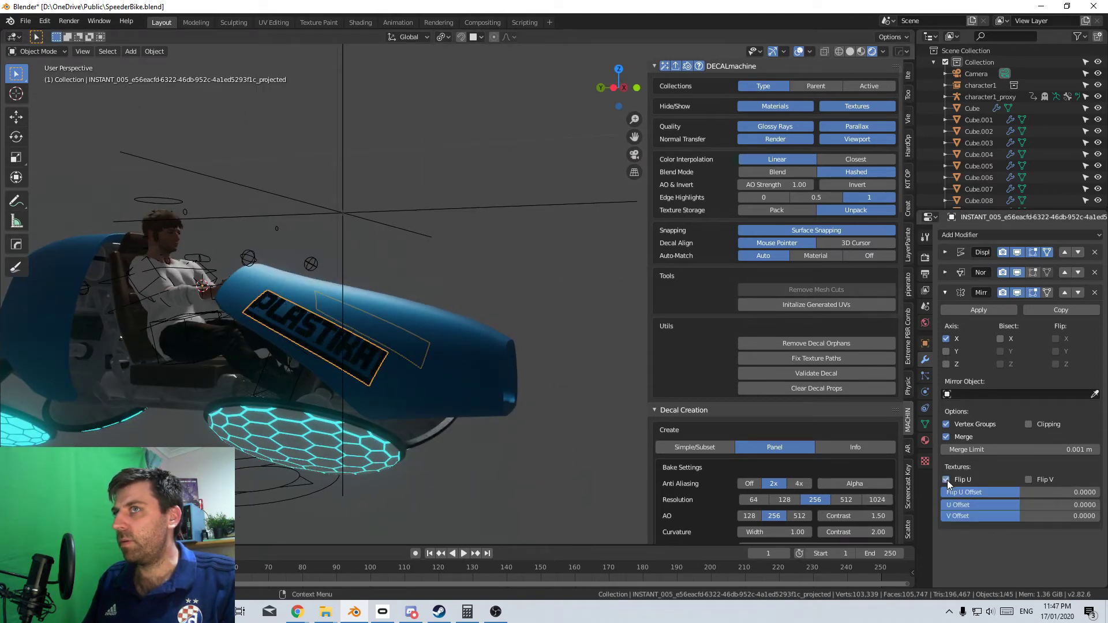
Inspect the mirrored PLASTIKA decal on both sides of the front body from several angles
middle_click_drag(380, 371, 403, 377)
scroll(404, 378, "up", 3)
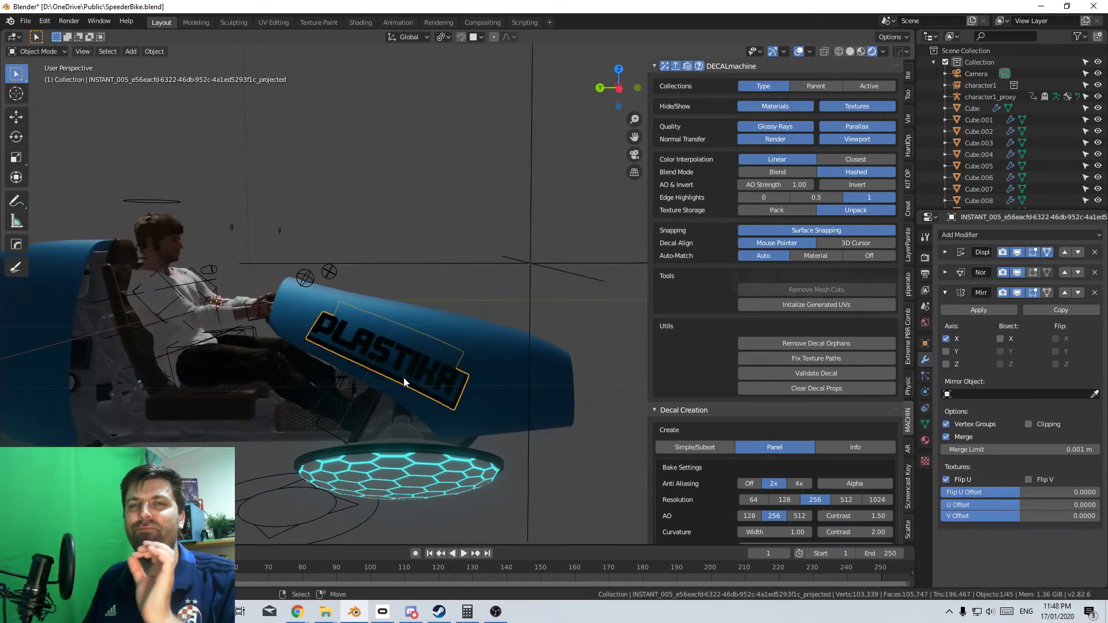
scroll(424, 379, "down", 3)
middle_click_drag(425, 380, 260, 404)
right_click(463, 410)
mouse_move(463, 409)
middle_mouse_down("shift")
mouse_move(434, 449)
mouse_move(451, 363)
mouse_move(448, 426)
middle_mouse_up("shift")
scroll(434, 449, "up", 3)
scroll(447, 425, "up", 3)
middle_click_drag(404, 346, 320, 393, "shift")
middle_click_drag(408, 373, 424, 395)
scroll(423, 396, "up", 2)
scroll(423, 396, "down", 3)
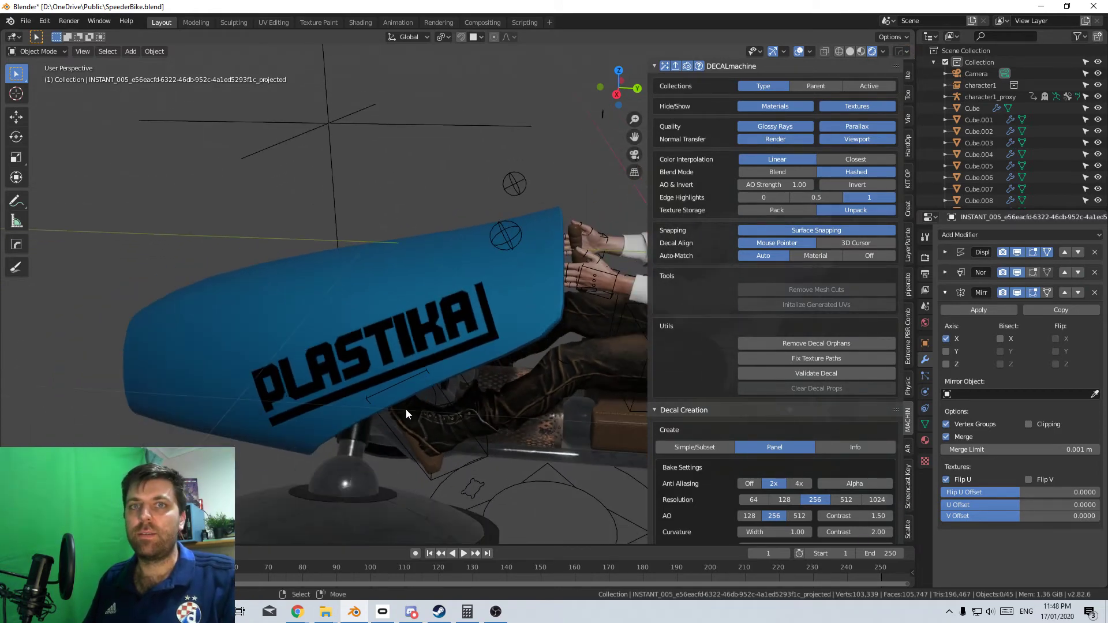
scroll(399, 406, "down", 2)
middle_click_drag(431, 419, 82, 368, "shift")
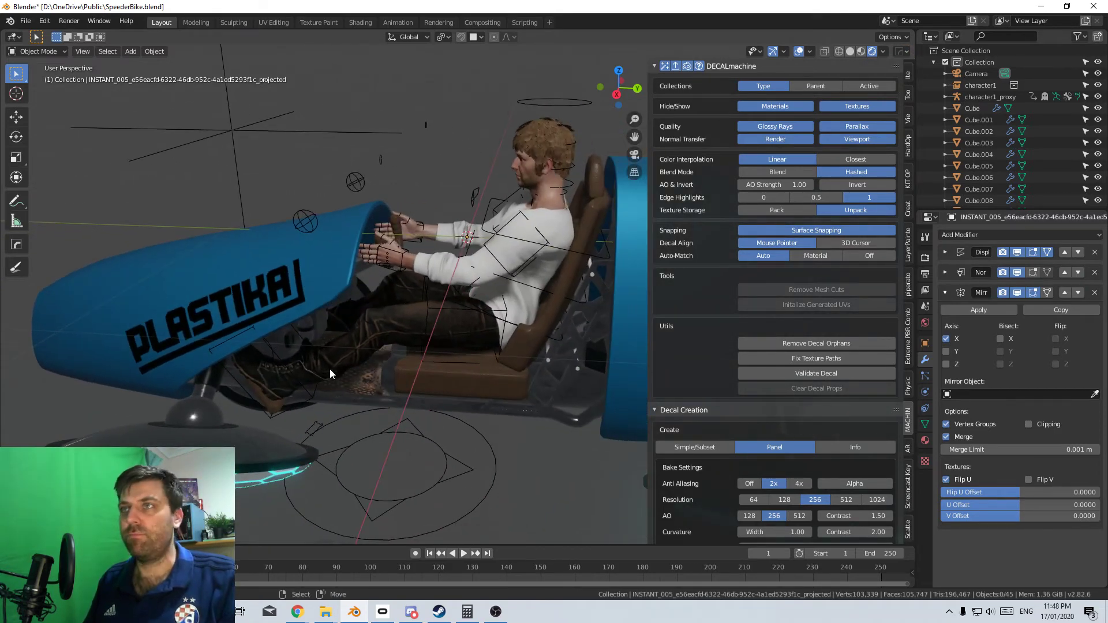
middle_click_drag(330, 368, 383, 429)
scroll(384, 429, "up", 2)
Select the front body and examine the whole speeder bike from the front, the rear and inside the front shell
left_click(343, 396)
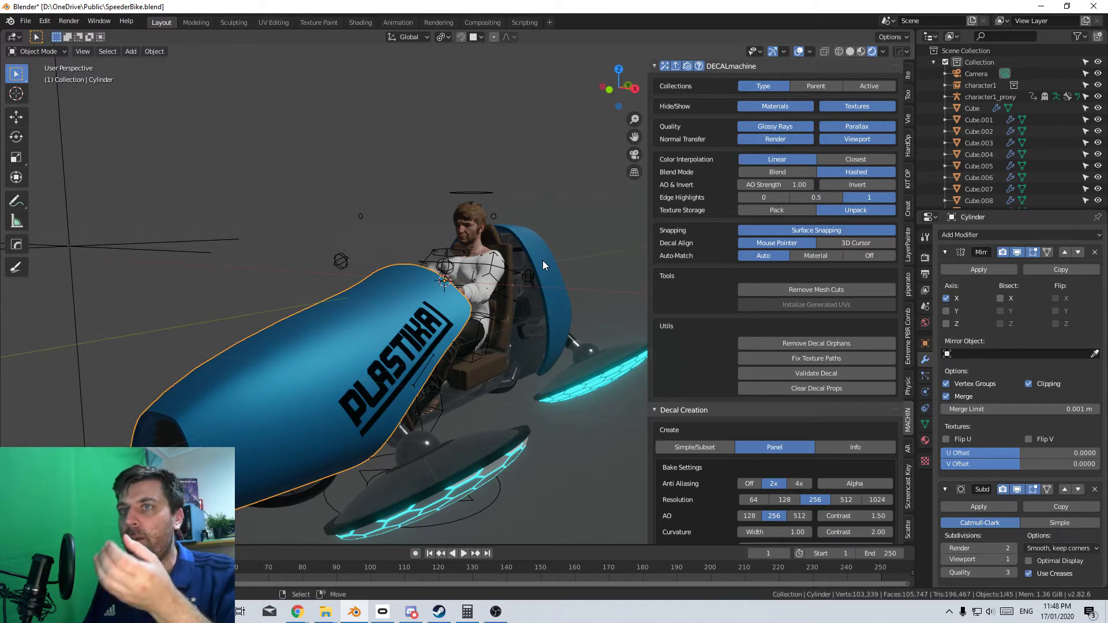
middle_click_drag(621, 358, 348, 387)
scroll(356, 405, "up", 4)
middle_click_drag(158, 386, 383, 341)
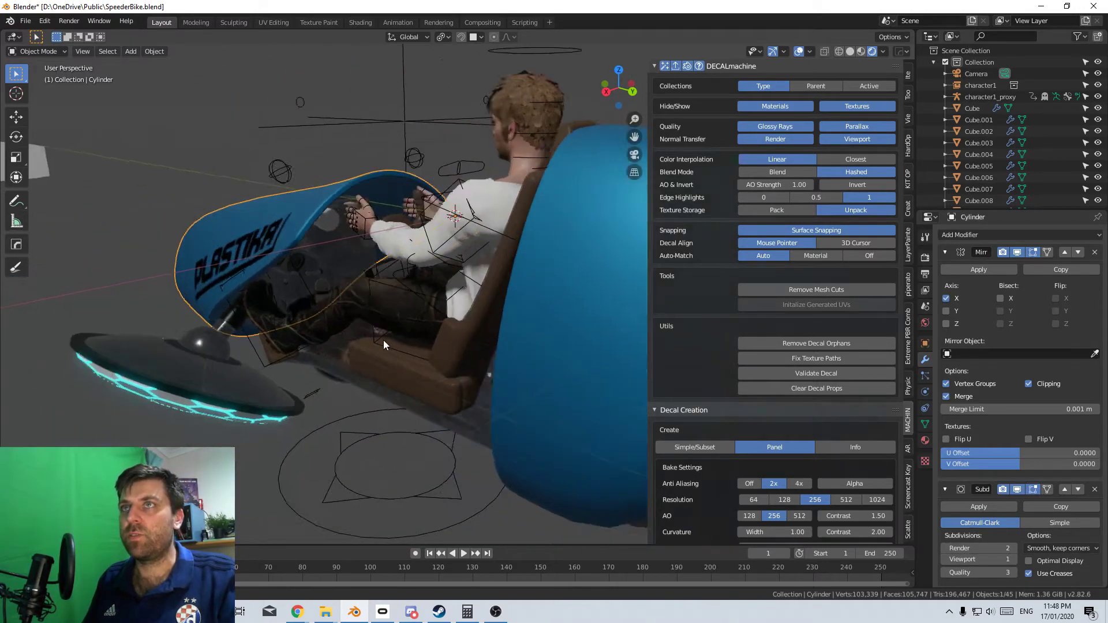
scroll(378, 340, "down", 7)
middle_click_drag(289, 335, 445, 317)
scroll(456, 319, "up", 3)
scroll(397, 345, "down", 5)
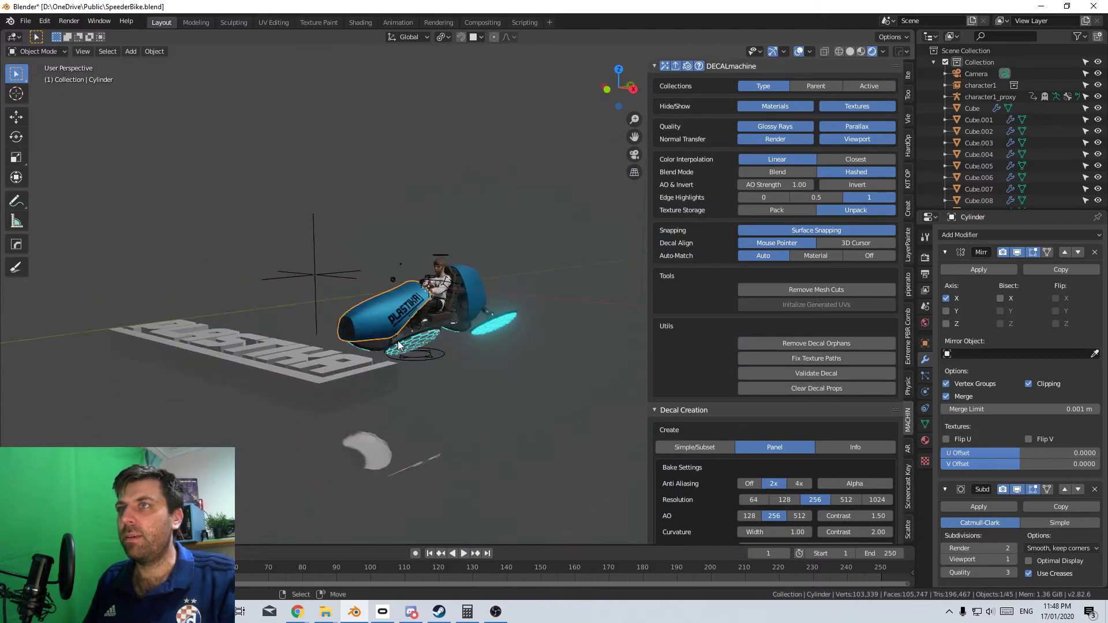
middle_click_drag(398, 347, 501, 349)
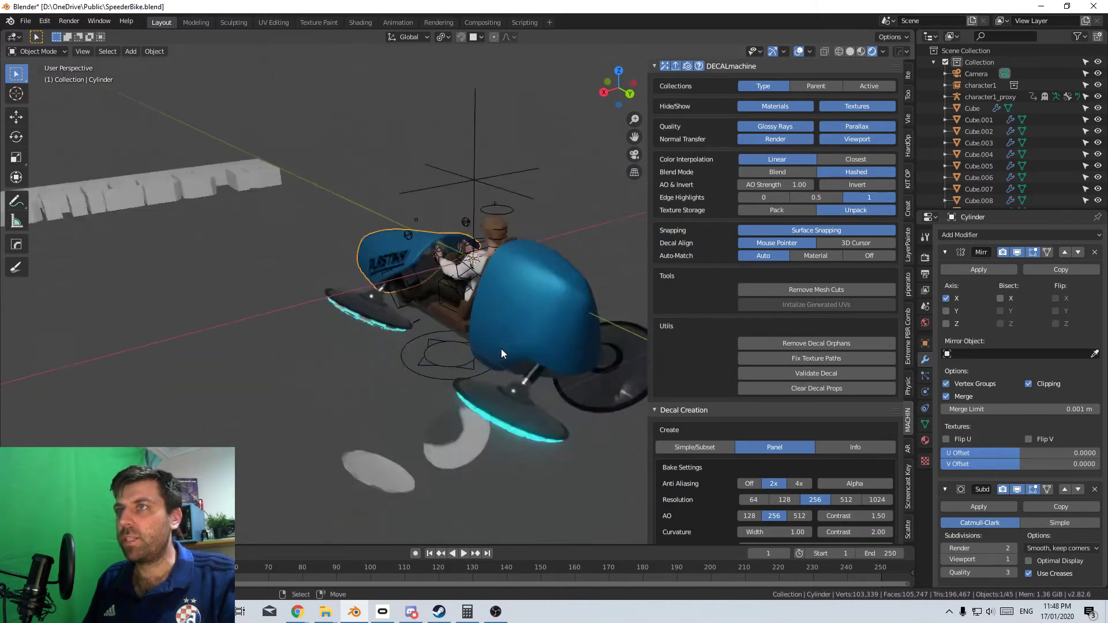
scroll(416, 389, "up", 4)
middle_click_drag(417, 389, 493, 398)
scroll(453, 302, "up", 3)
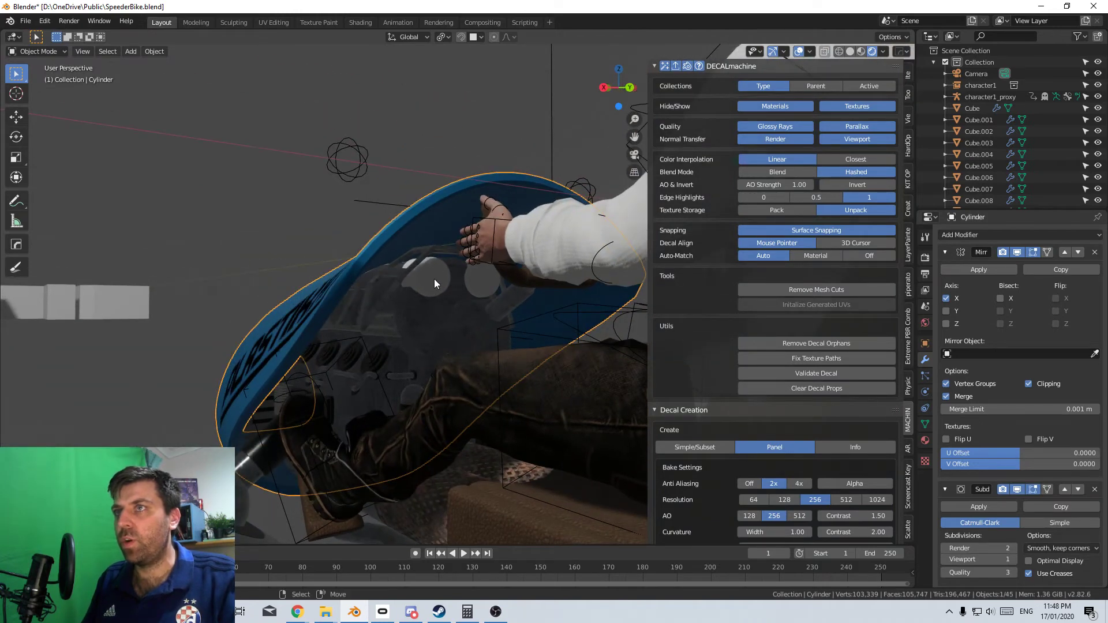
Select the rounded engine part inside the front body and choose Galvanized_steel_01 from the Metal - 2 category of the Extreme PBR library
middle_click_drag(436, 315, 423, 342)
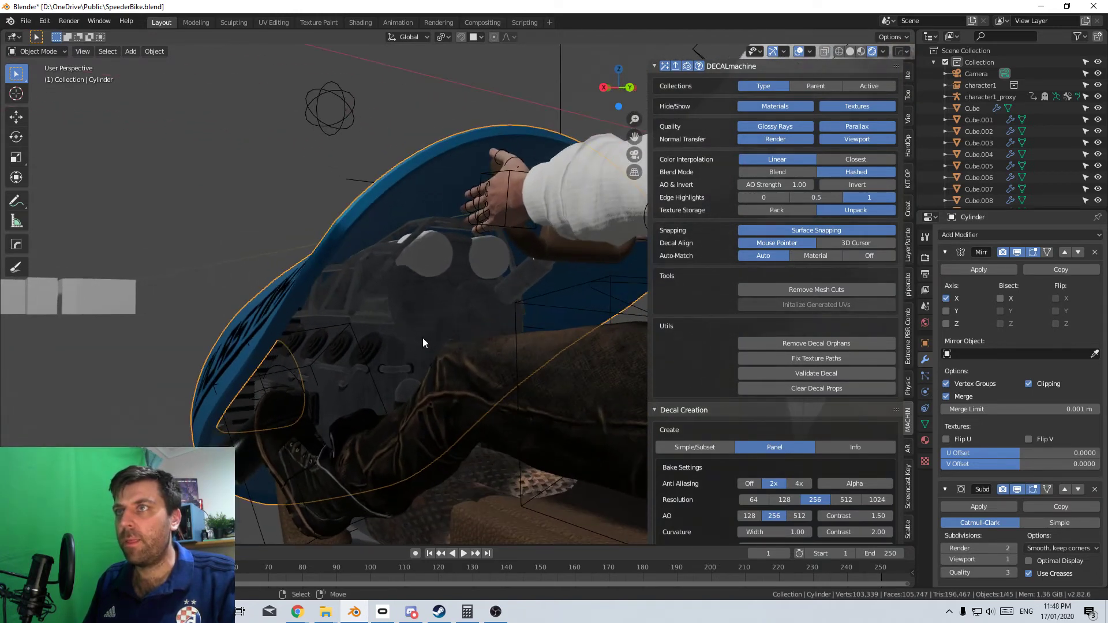
left_click(394, 308)
middle_click_drag(362, 316, 400, 314)
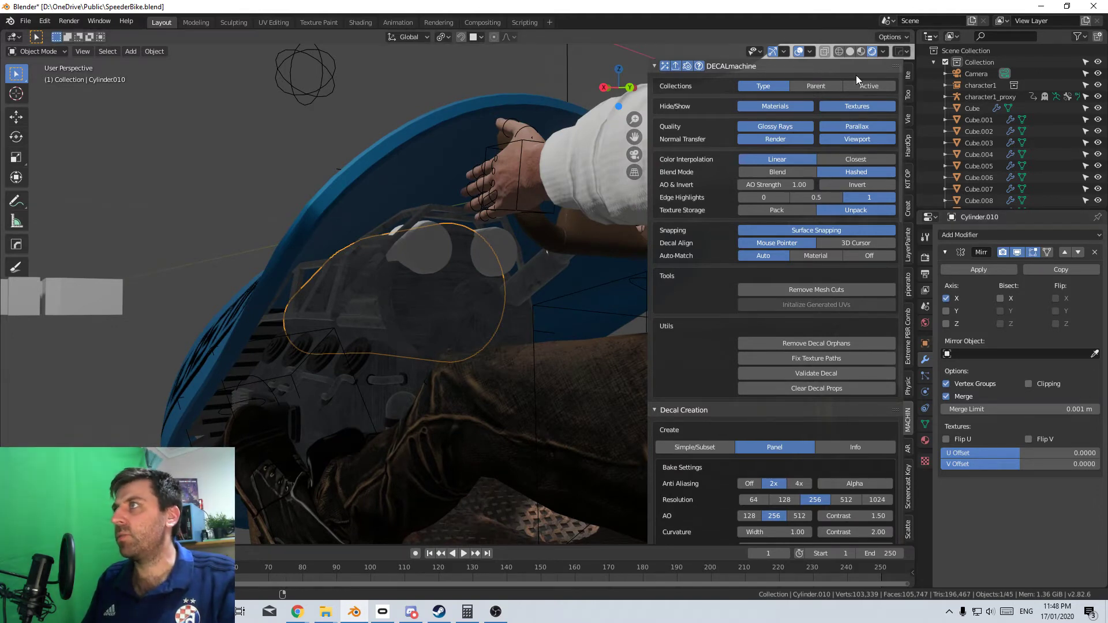
left_click(909, 283)
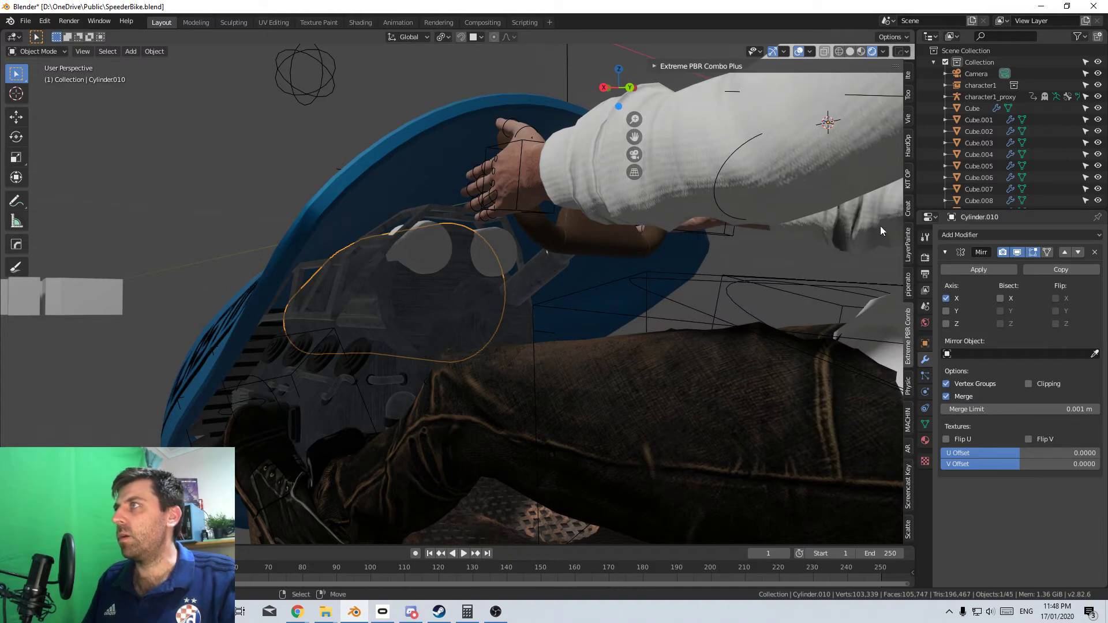
left_click(657, 66)
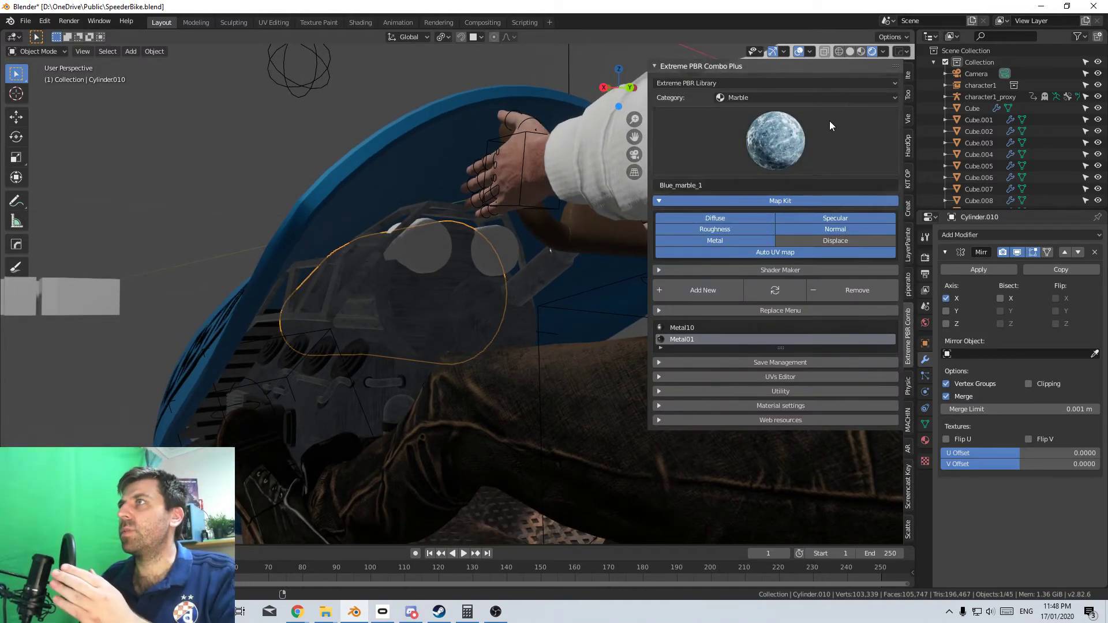
left_click(818, 99)
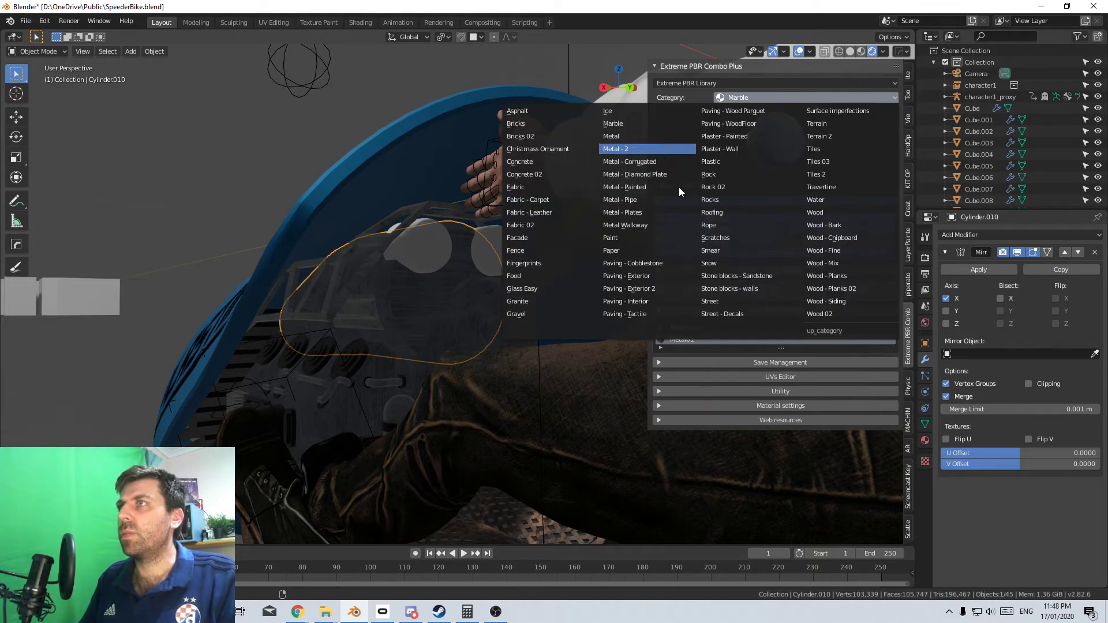
left_click(664, 149)
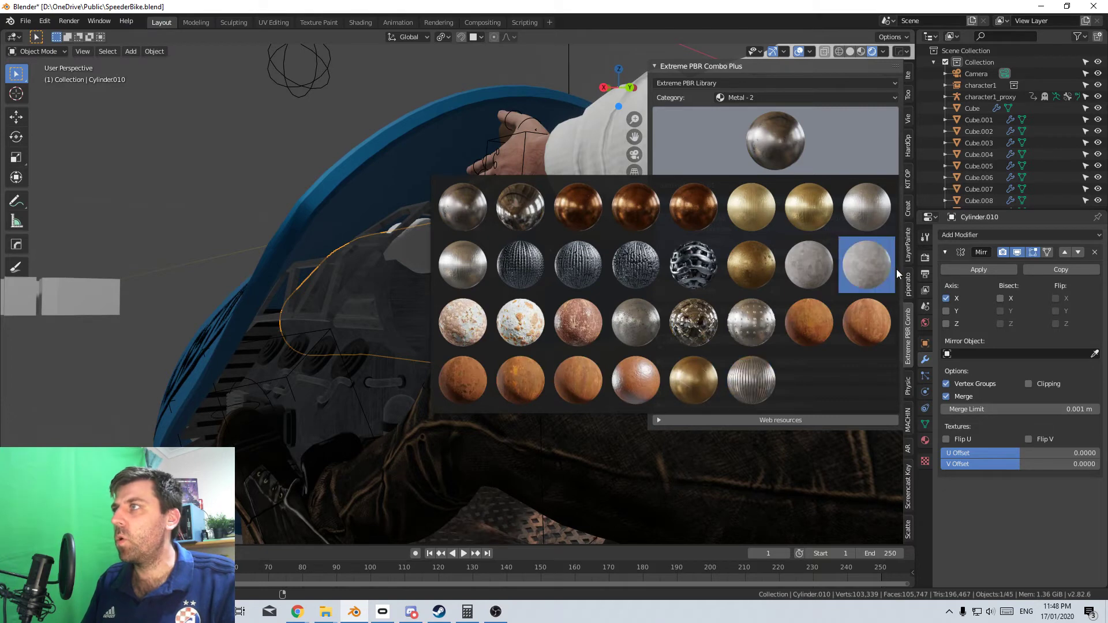
left_click(826, 281)
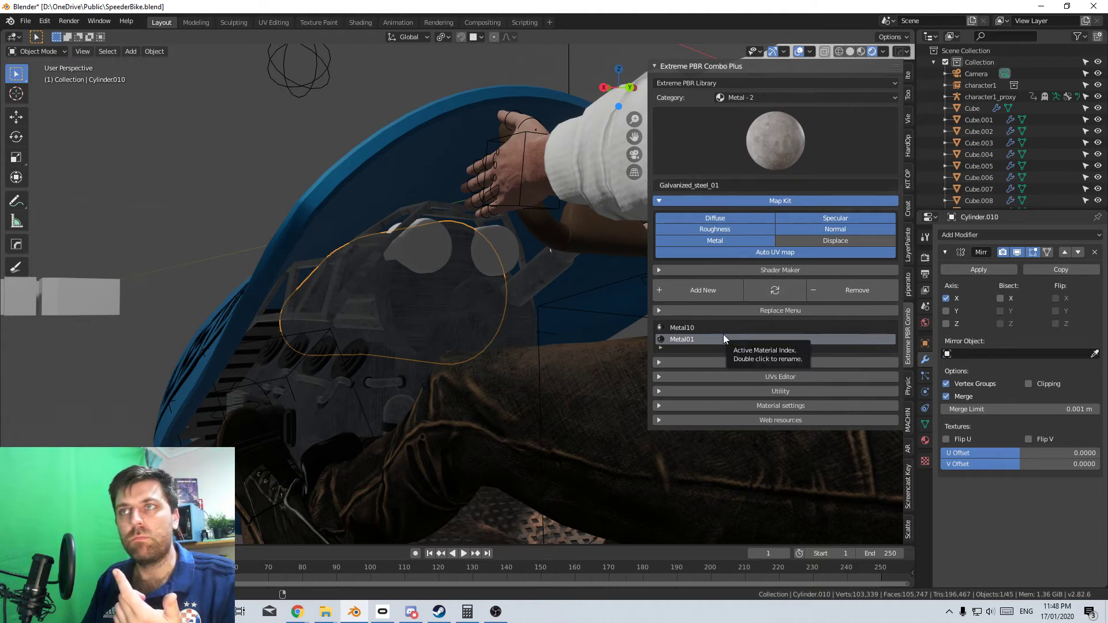
Replace the Metal10 material of the engine block near the rider's feet with Galvanized_steel_01
left_click(355, 400)
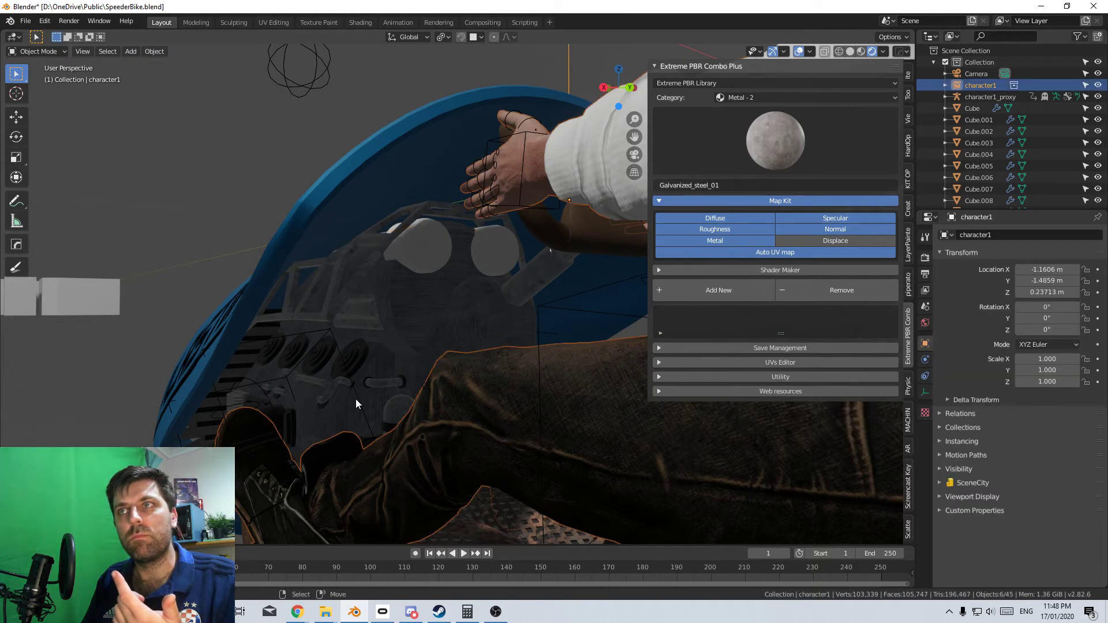
left_click(353, 399)
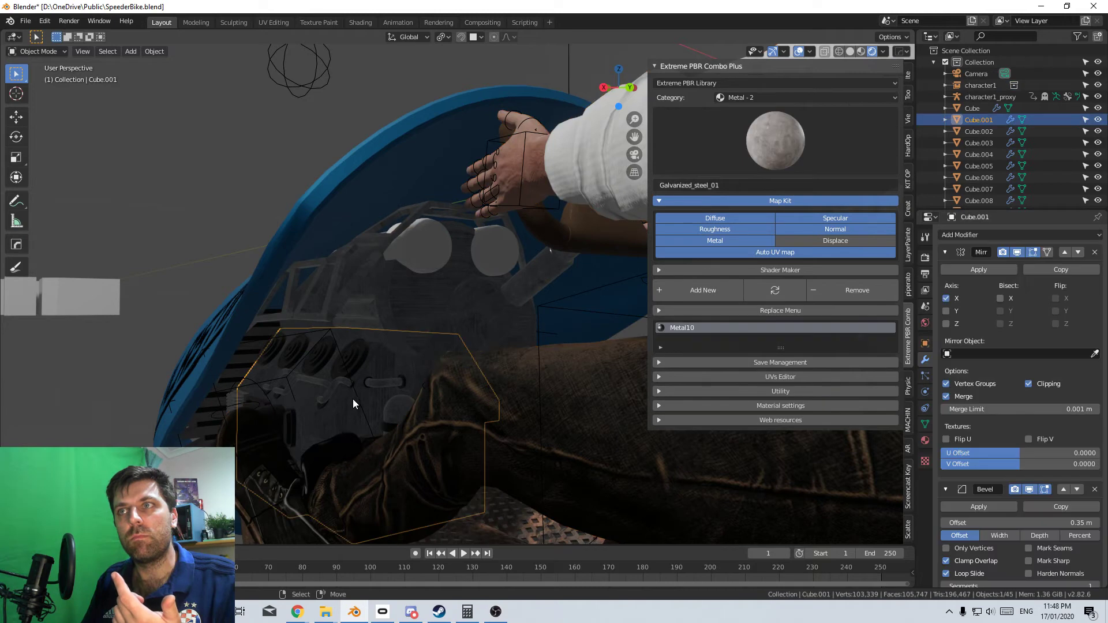
left_click(785, 295)
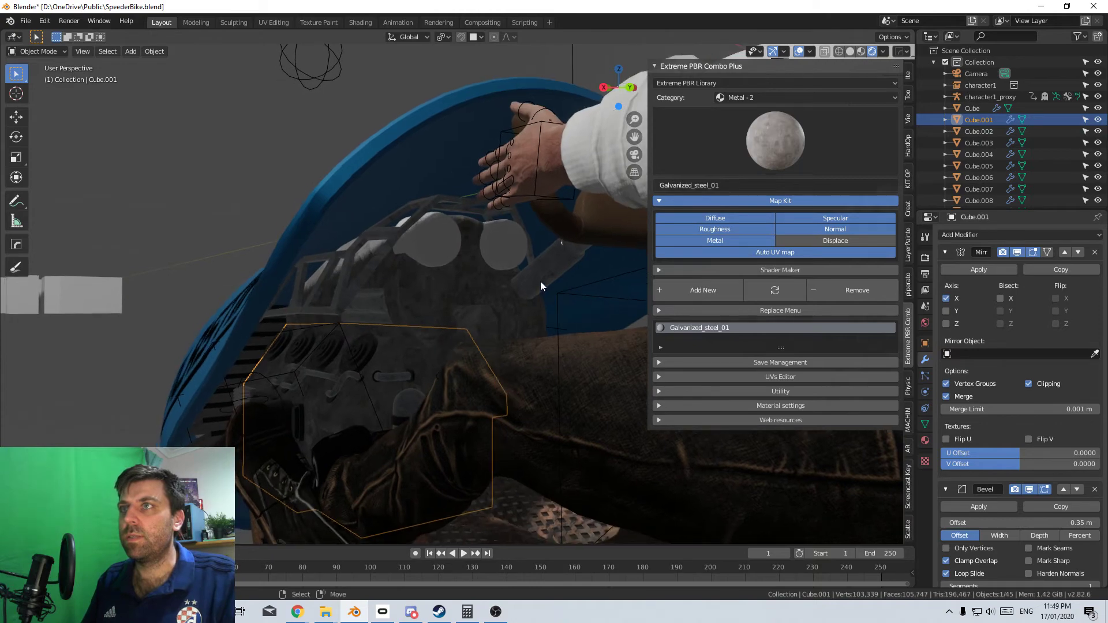
Examine the galvanized steel on the pipes and engine parts behind the seat and in the overall bike view
scroll(491, 289, "down", 6)
middle_click_drag(470, 317, 623, 329)
scroll(465, 346, "up", 8)
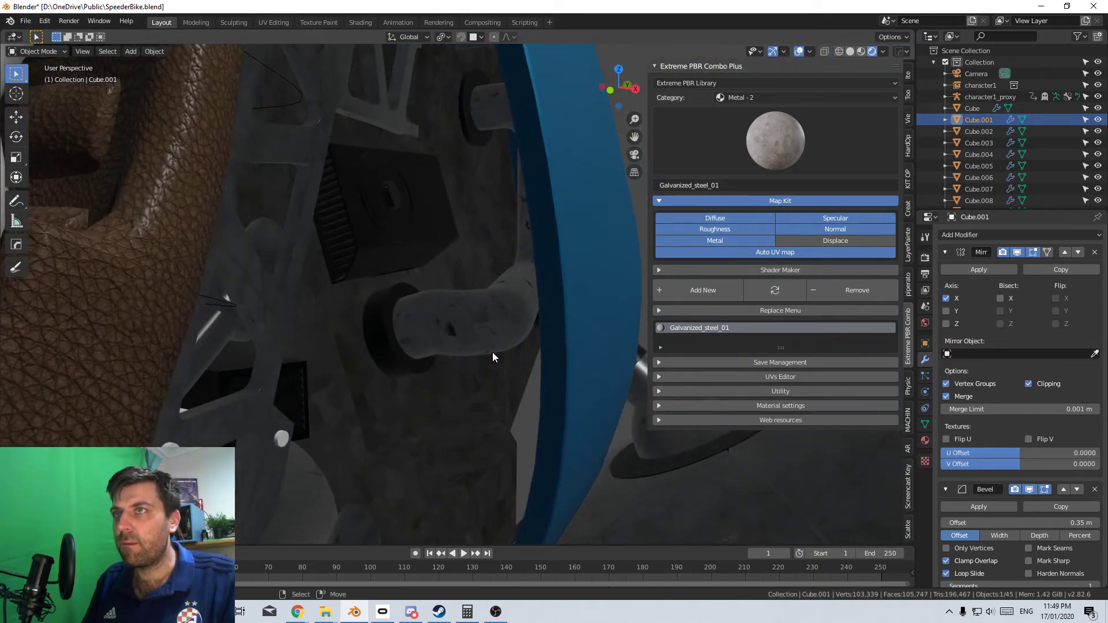
scroll(492, 352, "down", 6)
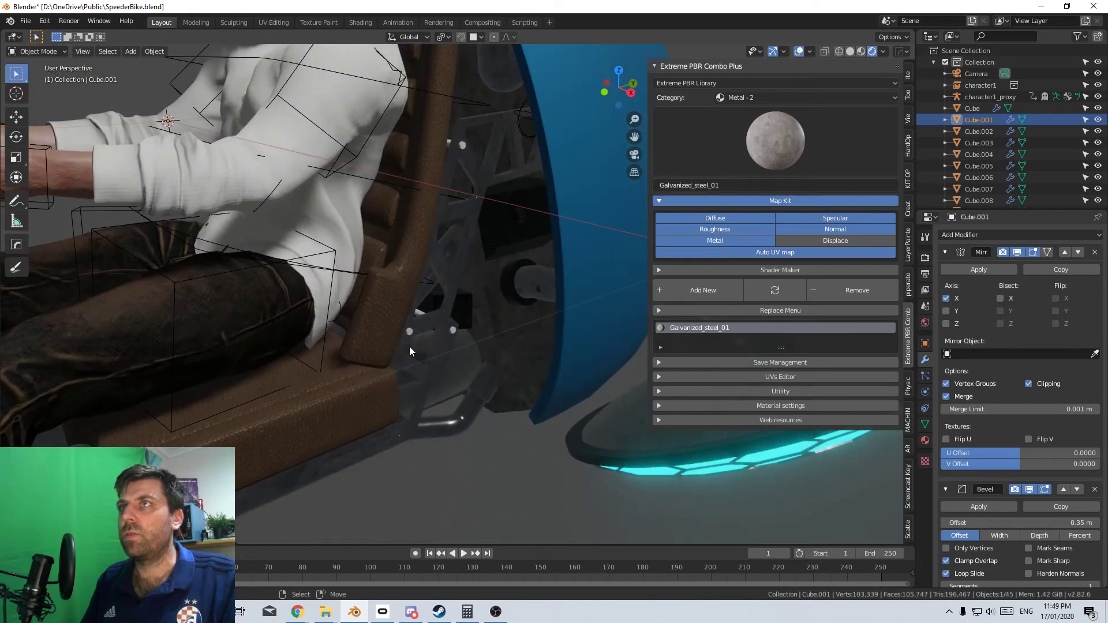
middle_click_drag(410, 347, 487, 380)
scroll(539, 297, "down", 5)
scroll(479, 317, "down", 5)
scroll(498, 346, "up", 5)
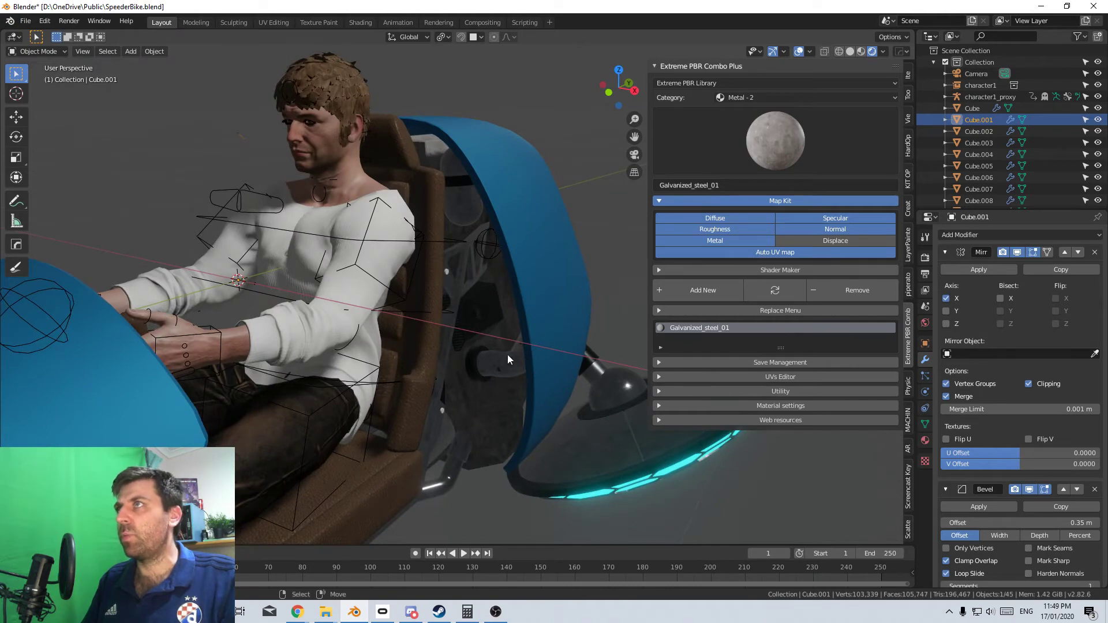
scroll(334, 366, "down", 10)
middle_click_drag(293, 341, 323, 336)
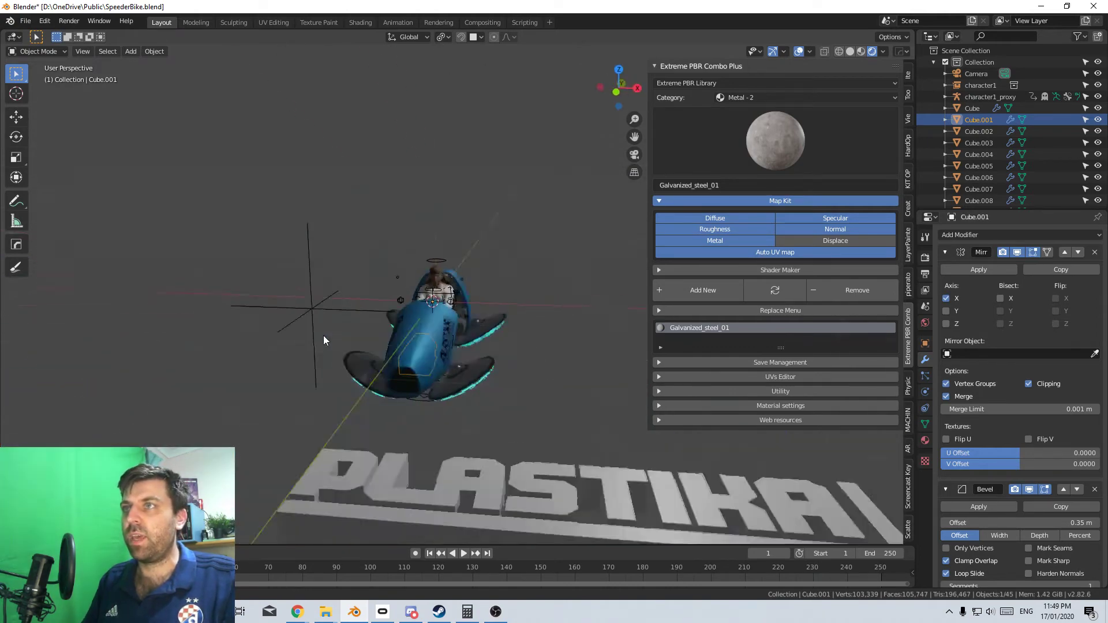
scroll(511, 341, "up", 15)
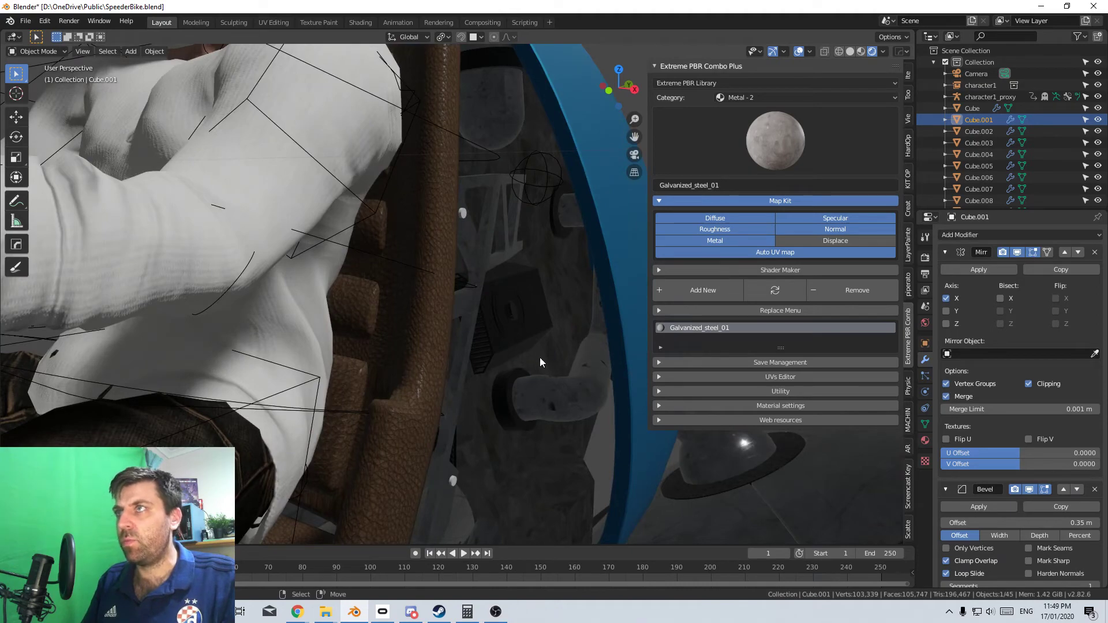
scroll(558, 388, "down", 5)
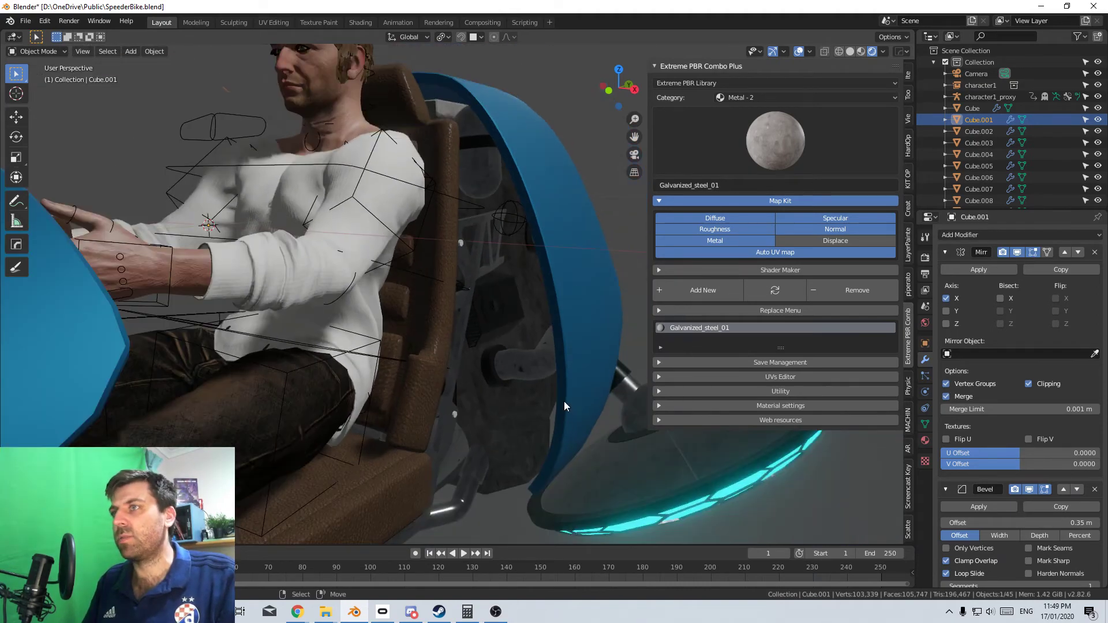
Inspect the bike's underside and rear hull with the new material, and select the perforated floor panel
middle_click_drag(563, 401, 535, 299)
scroll(431, 315, "up", 5)
middle_click_drag(502, 185, 504, 300)
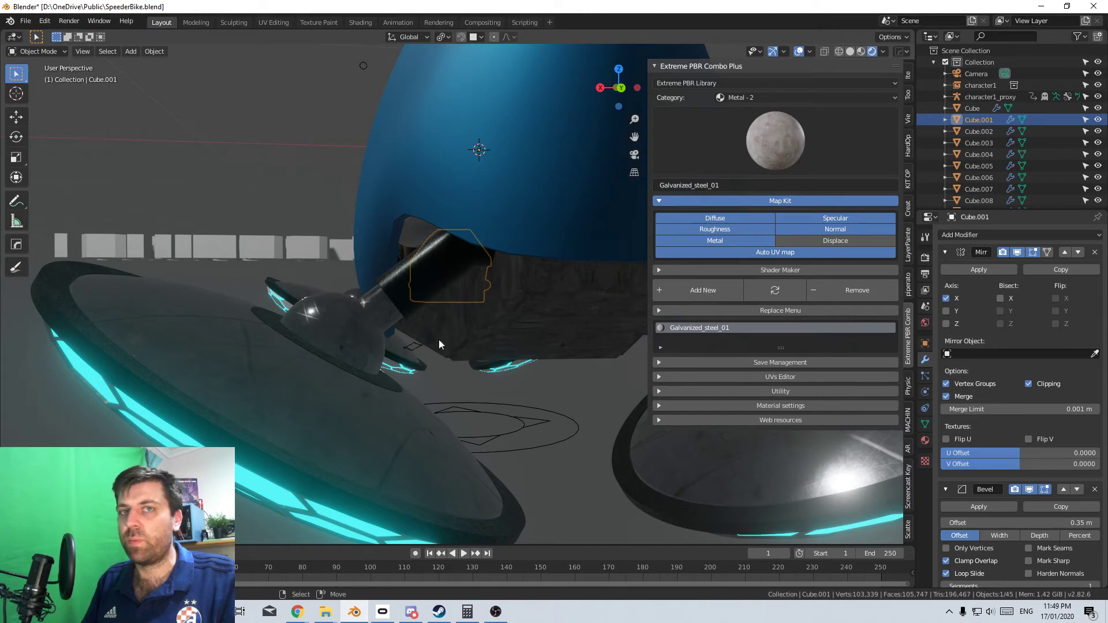
scroll(420, 359, "down", 5)
middle_click_drag(421, 359, 513, 346)
scroll(514, 345, "up", 6)
middle_click_drag(292, 364, 515, 288)
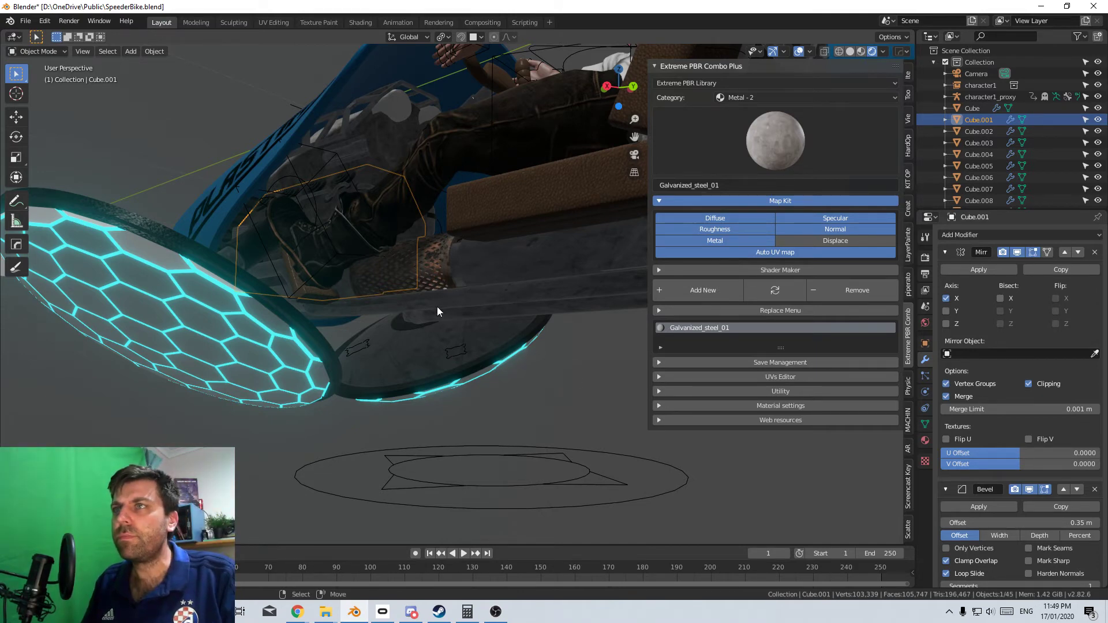
left_click(439, 275)
scroll(439, 275, "down", 5)
middle_click_drag(439, 275, 534, 333)
scroll(554, 378, "down", 3)
Move the camera closer to the bike in the top view, to about X 2.36 m and Y -3.28 m
key("KP_0")
key("KP_7")
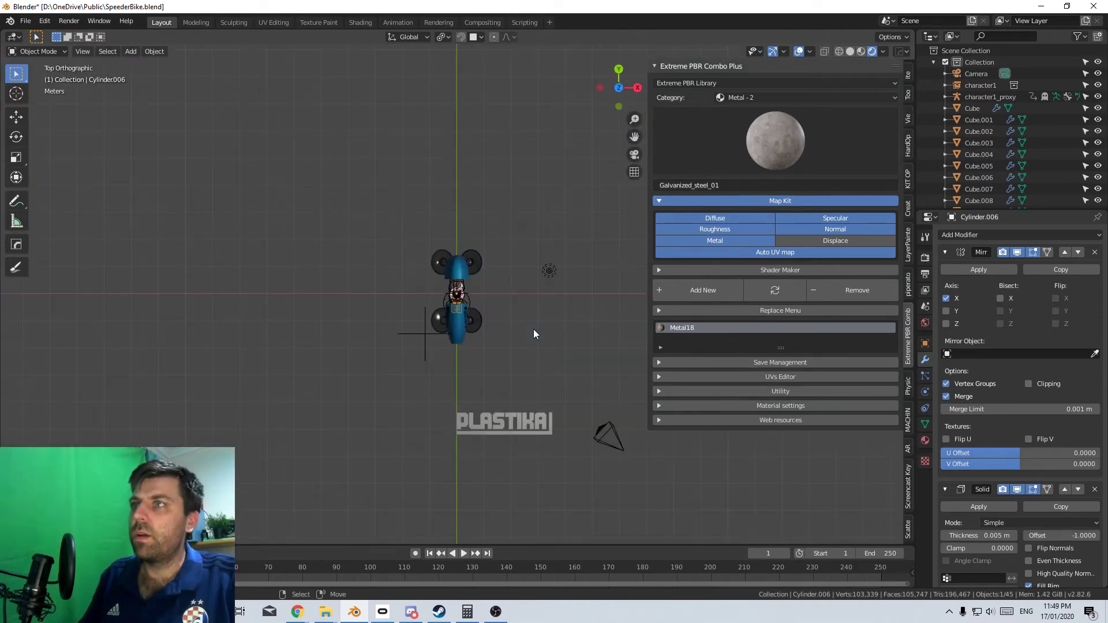
key("KP_0")
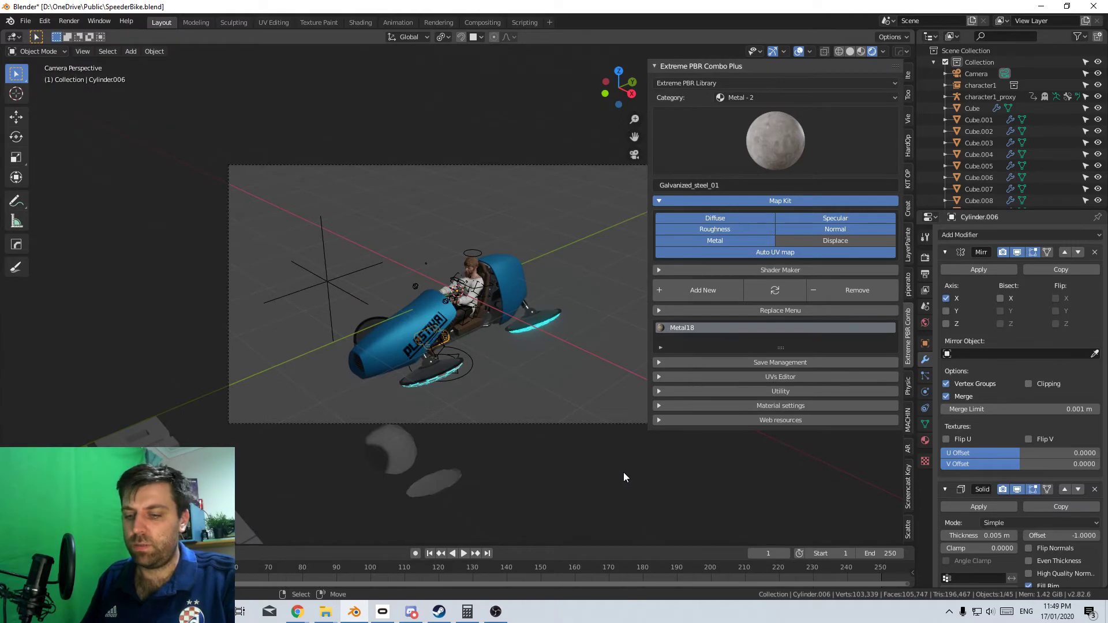
key("KP_7")
key("g")
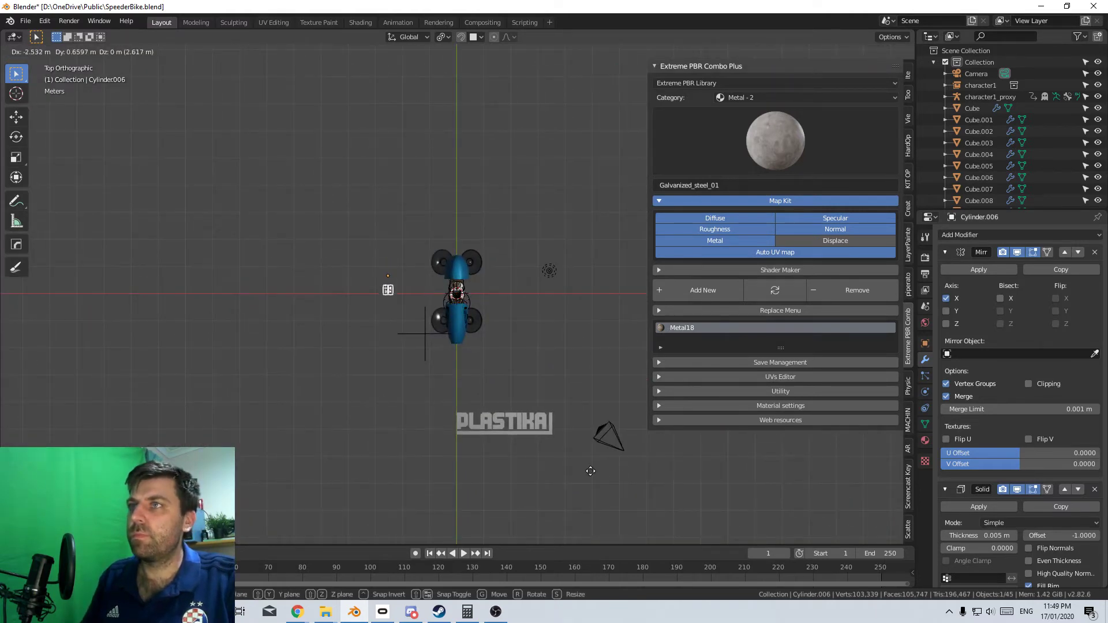
right_click(594, 466)
left_click(610, 442)
key("g")
left_click(521, 392)
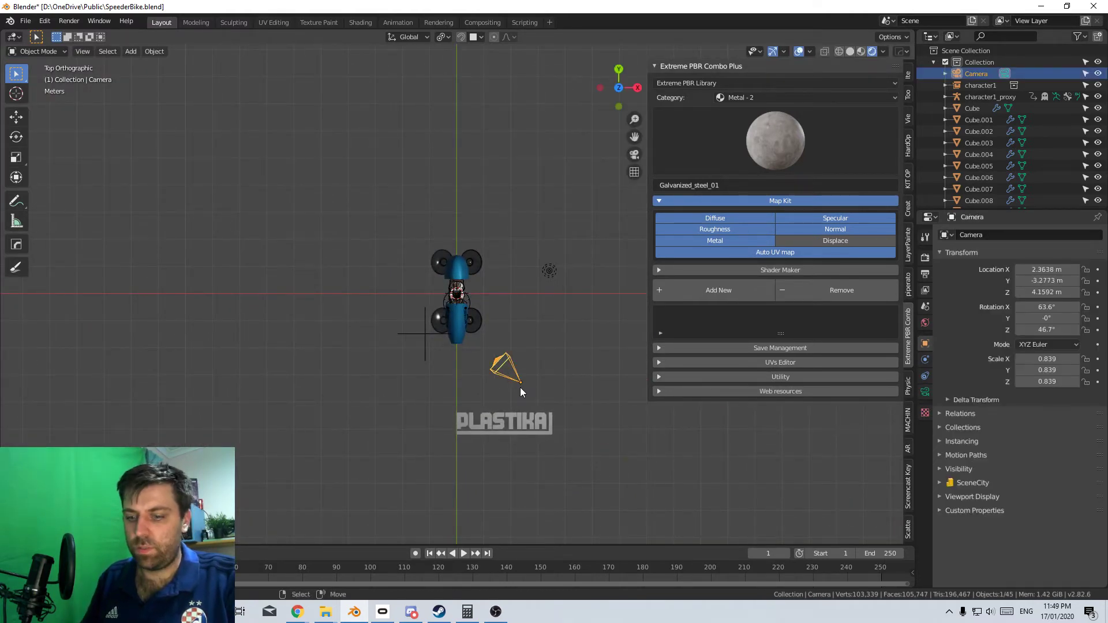
Move the camera along the Z axis to a height of about 1.51 m so the bike fills the camera frame
key("g")
key("z")
left_click(535, 433)
key("KP_0")
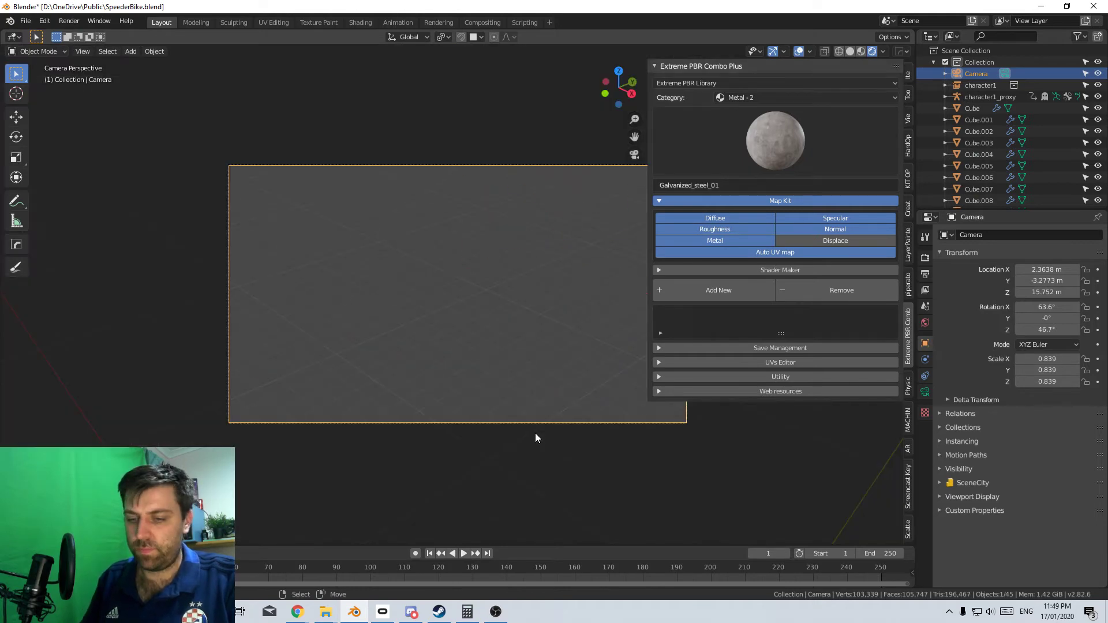
key("g")
key("z")
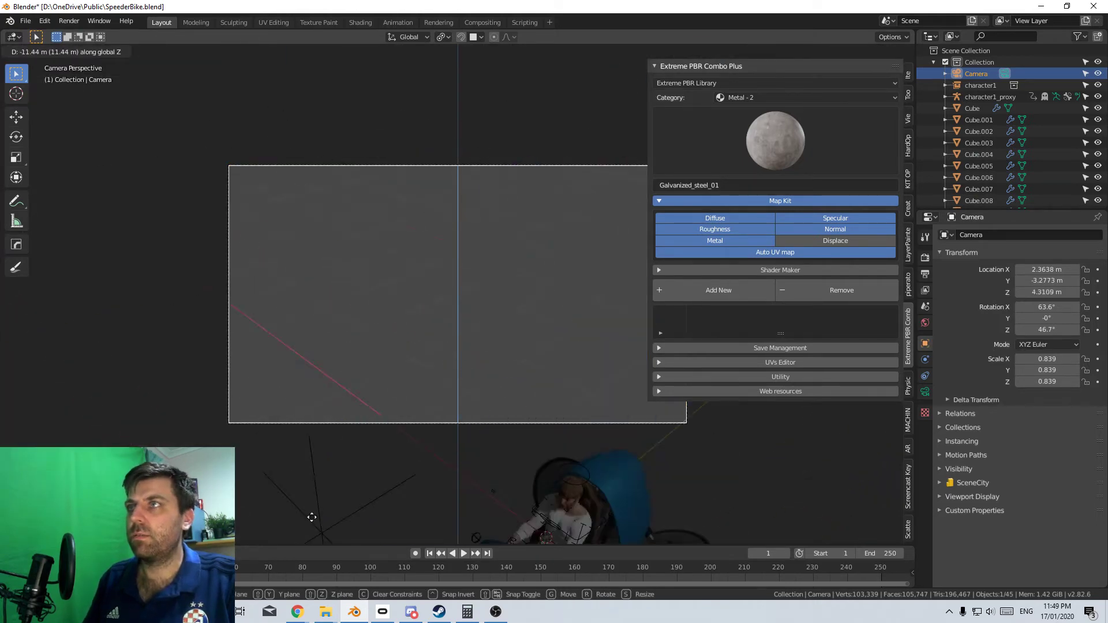
left_click(458, 157)
scroll(459, 158, "down", 2)
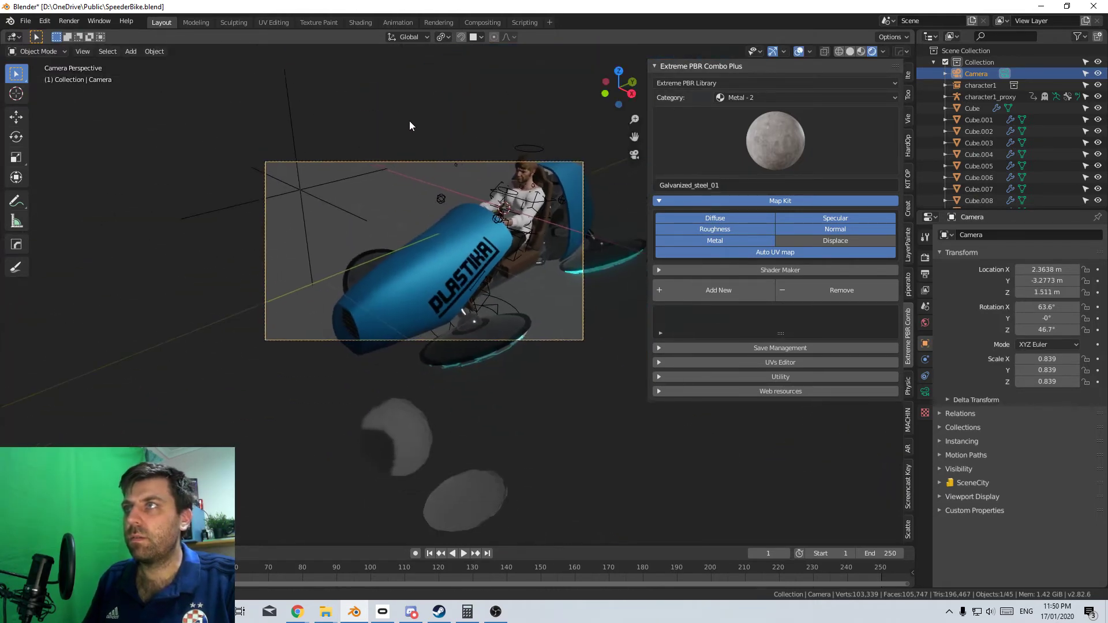
Rotate the camera about 8° clockwise around the global Z axis, to a Z rotation of 38.7°
key("r")
key("z")
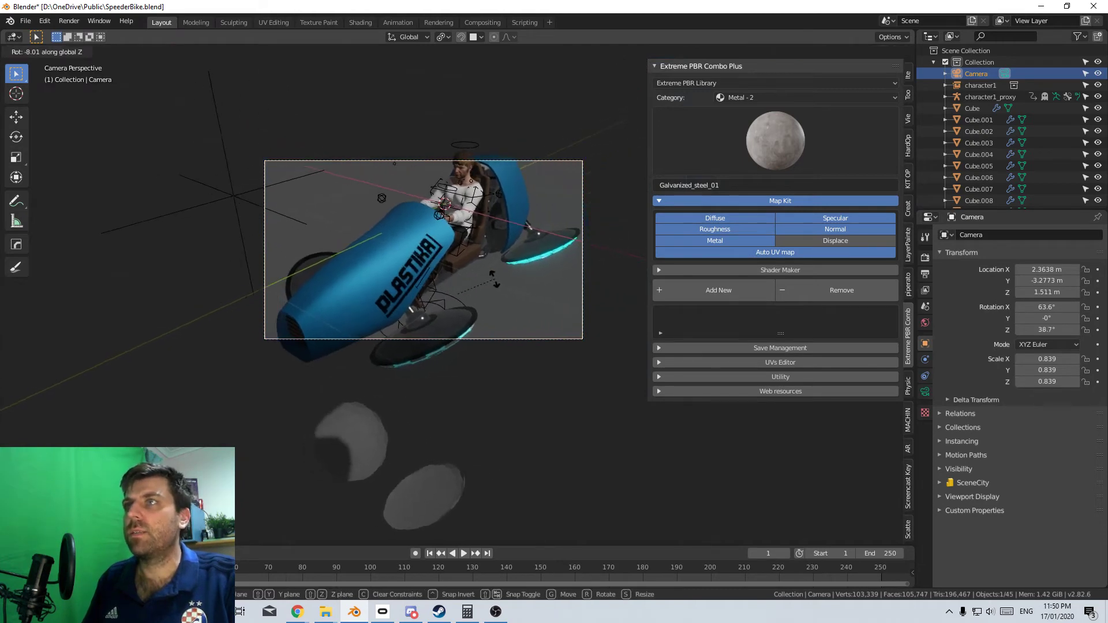
left_click(494, 280)
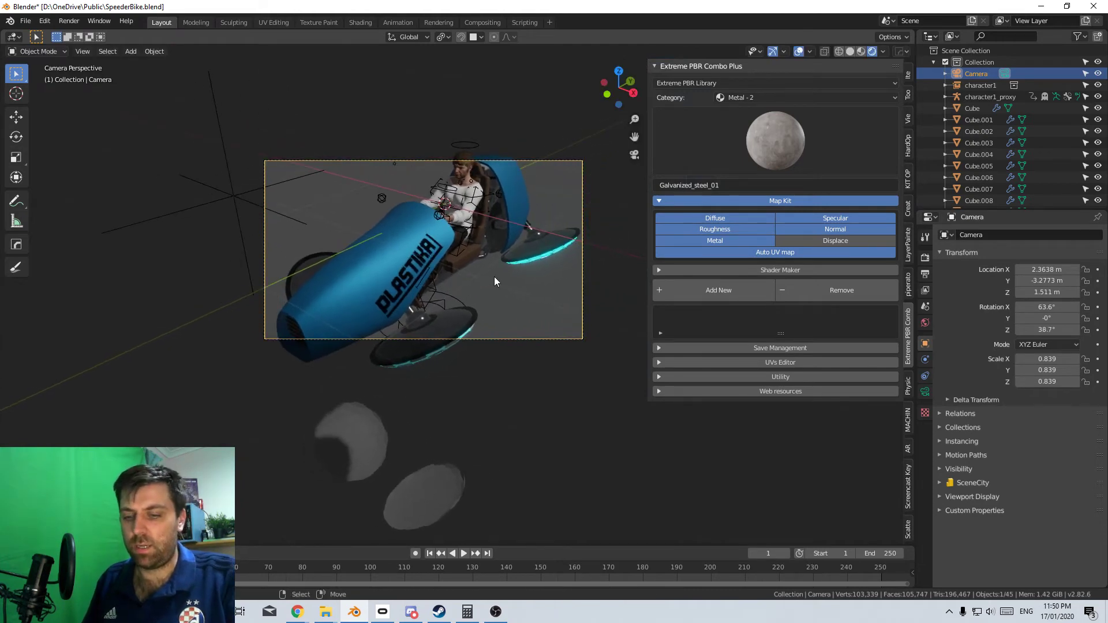
Move the camera back along Y to about -4.52 m and rotate it around global Z to about 30.6°
key("g")
key("y")
left_click(467, 317)
key("r")
key("z")
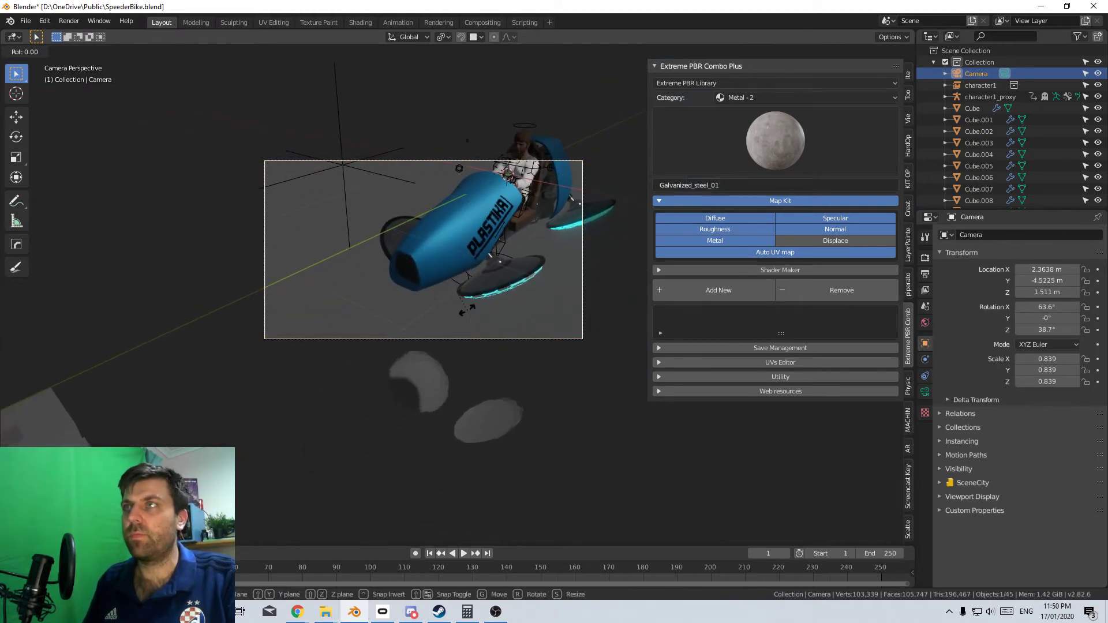
left_click(511, 369)
Tilt the camera about its local X axis to about 79.1° and lower it to centre the bike in frame
key("r")
key("x")
key("x")
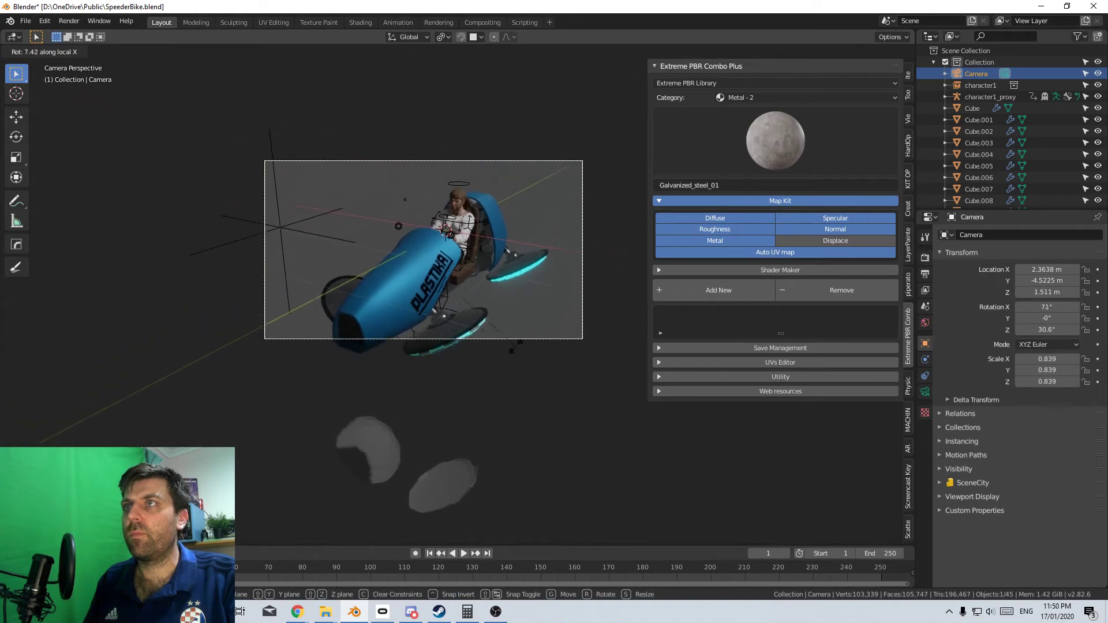
left_click(512, 355)
key("g")
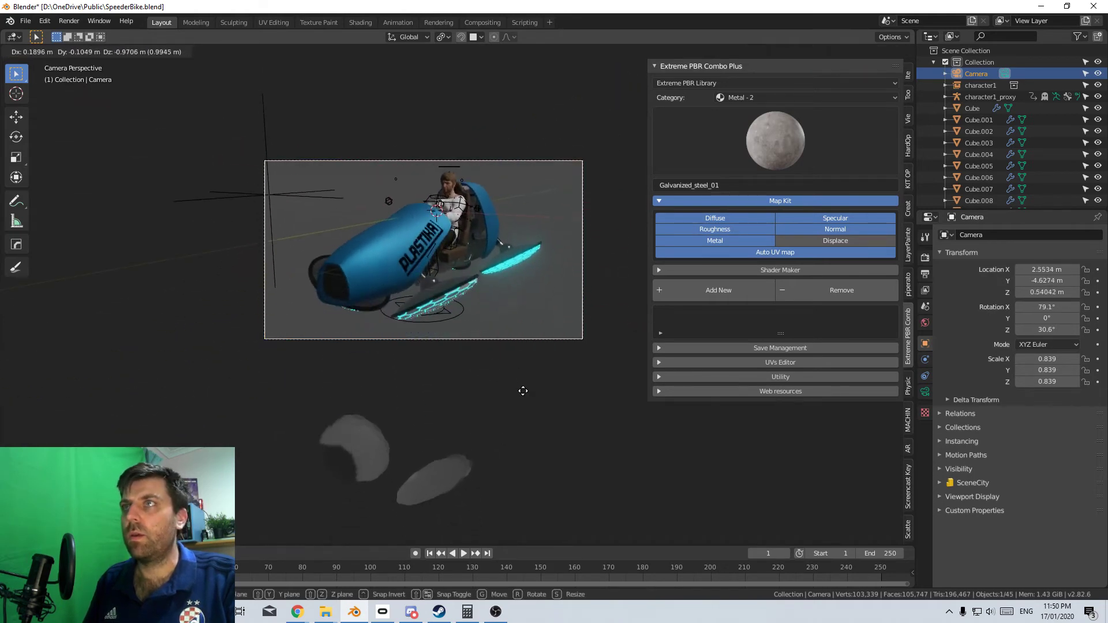
left_click(518, 372)
Switch the render engine to Cycles, then render the front camera view and close the finished render
key("Home")
middle_click_drag(515, 365, 482, 532, "shift")
left_click(925, 257)
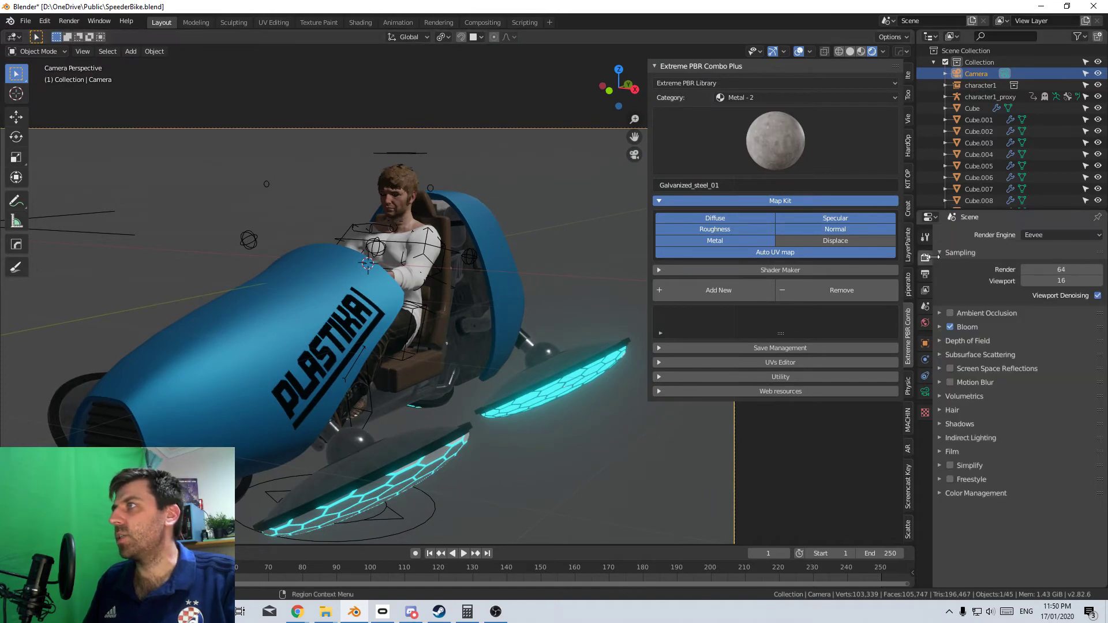
left_click(1047, 235)
left_click(1049, 273)
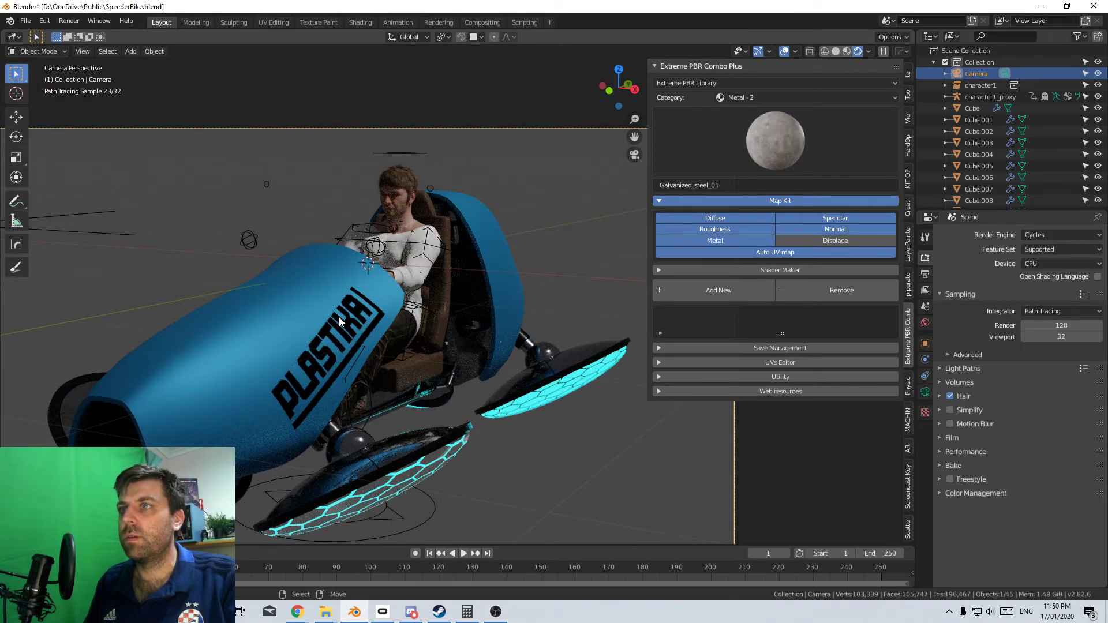
key("F12")
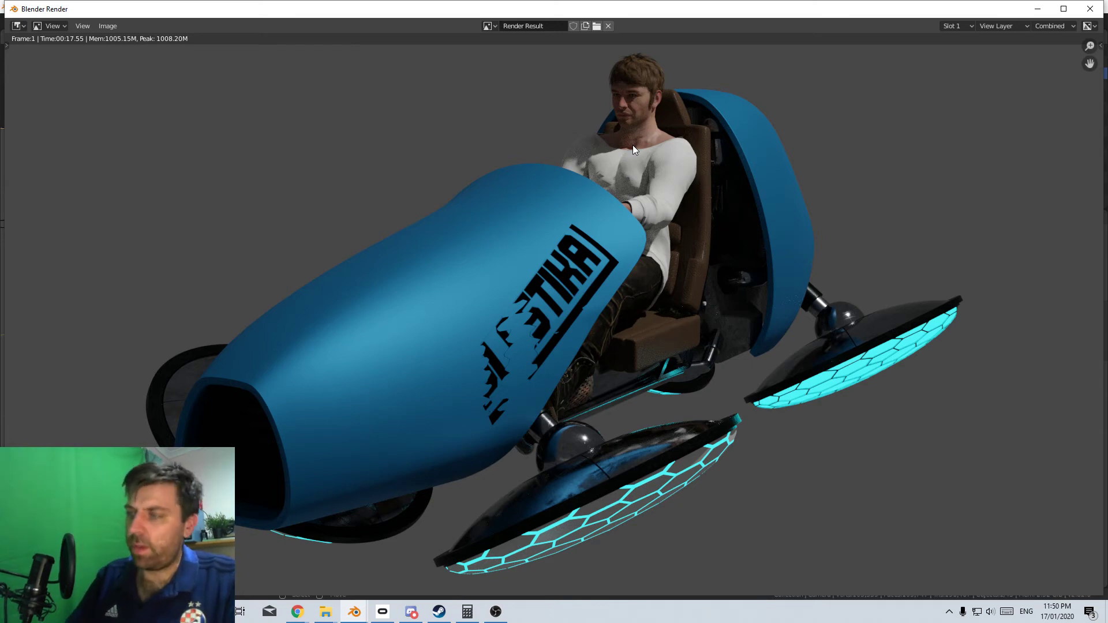
left_click(1089, 8)
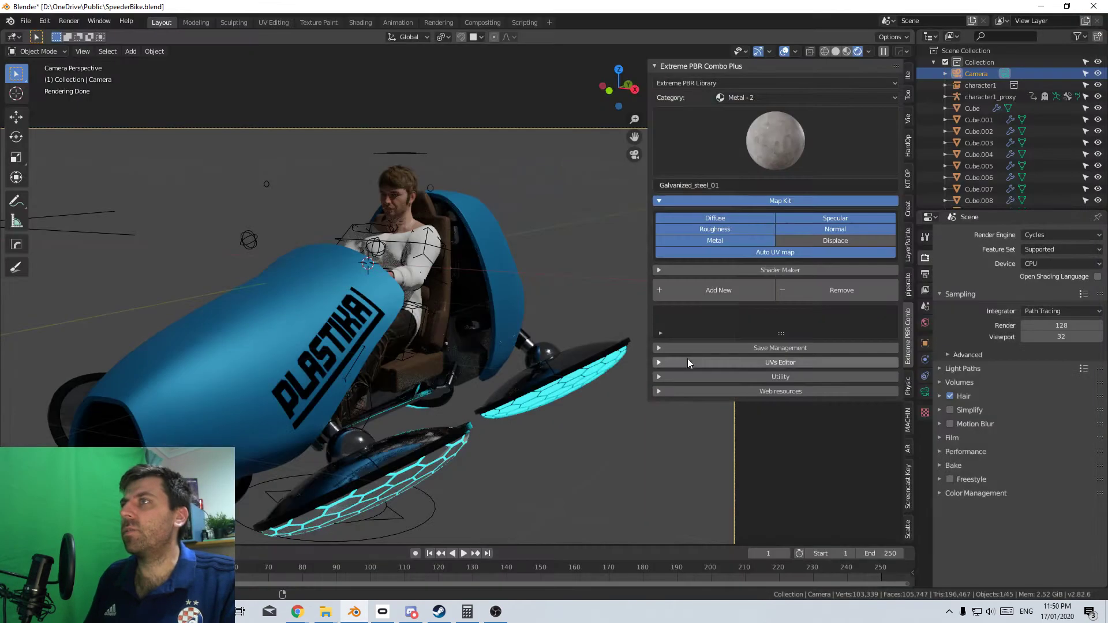
Duplicate the camera in the top view and place the copy beside the rear of the bike
middle_click_drag(488, 420, 493, 451)
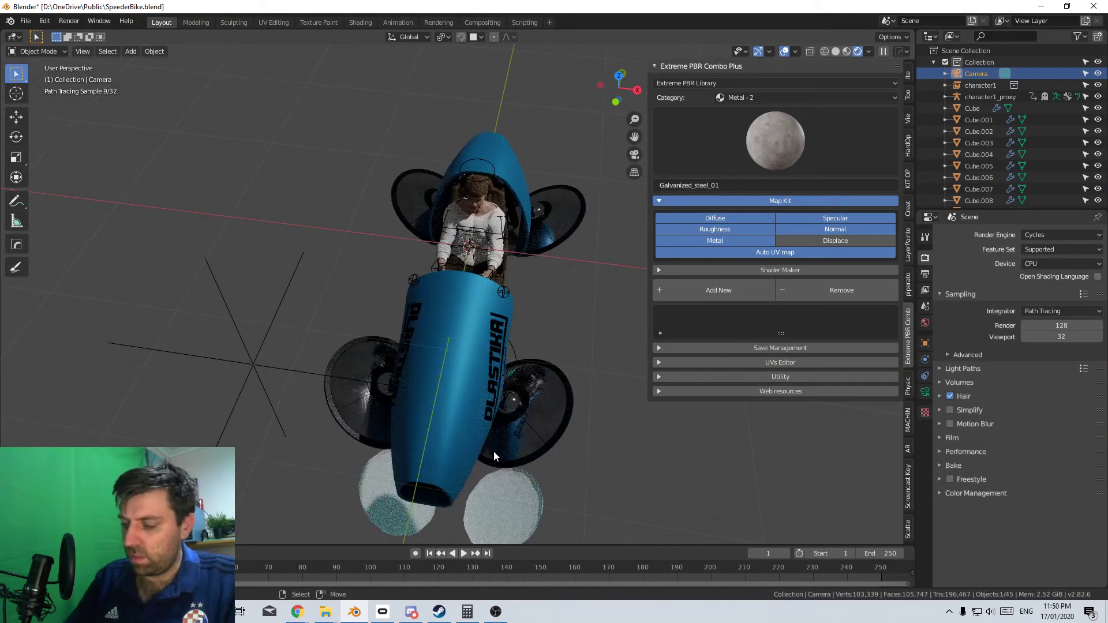
key("KP_7")
scroll(496, 450, "down", 5)
left_click(508, 406)
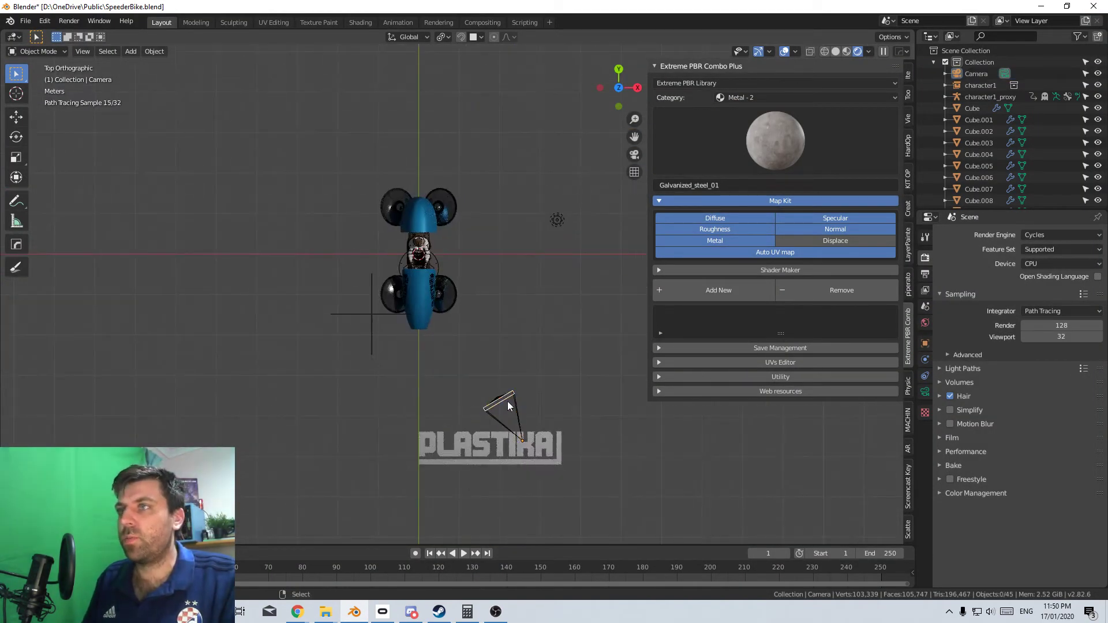
left_click(518, 419)
key("shift+d")
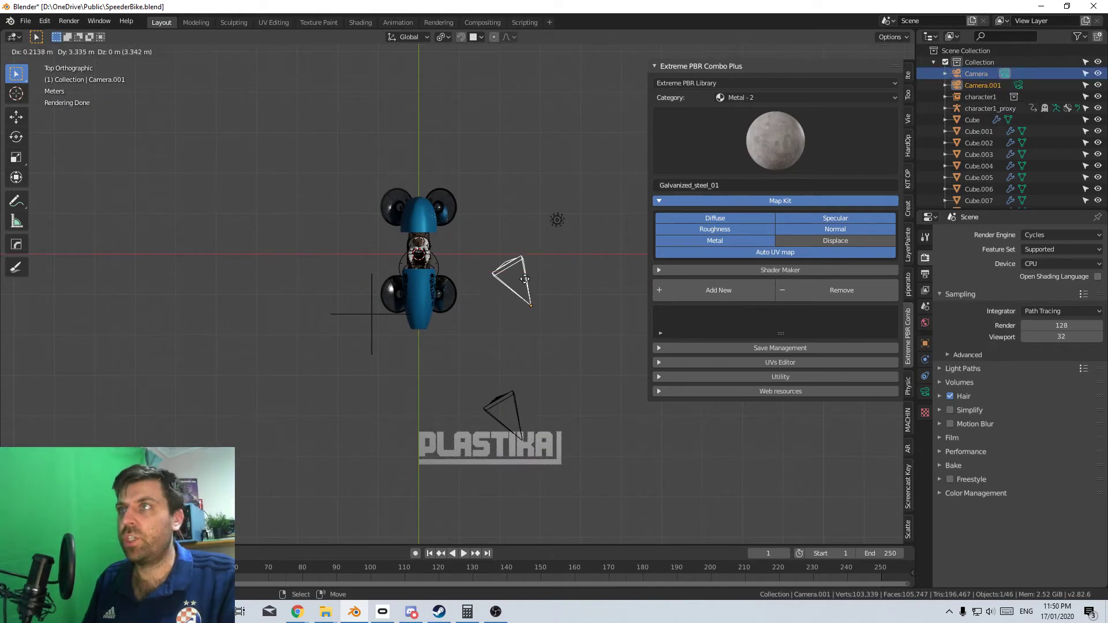
Rotate the duplicate camera to face the bike from behind and move it farther back past the rear hull
key("r")
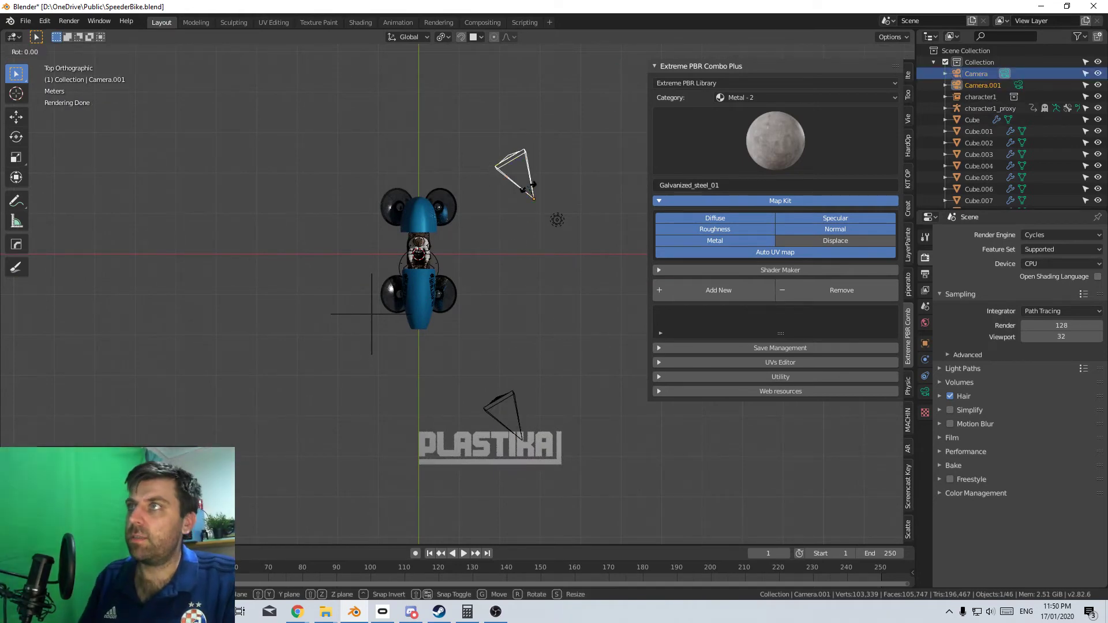
left_click(453, 327)
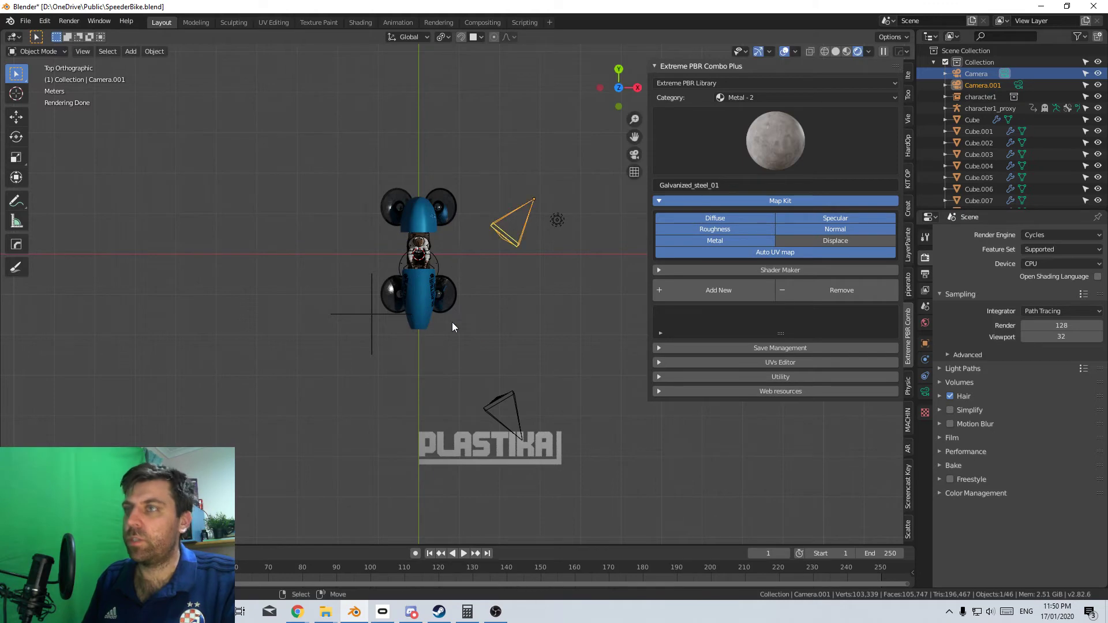
key("g")
left_click(489, 235)
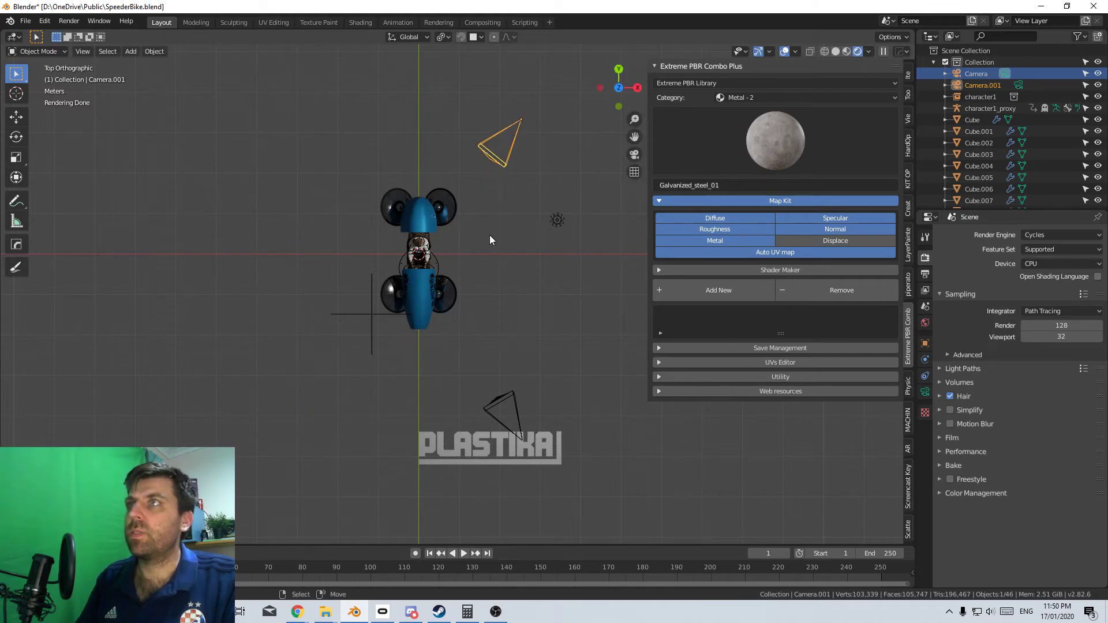
Make the duplicate camera active, adjust its framing of the bike slightly, and render the rear view
key("ctrl+KP_0")
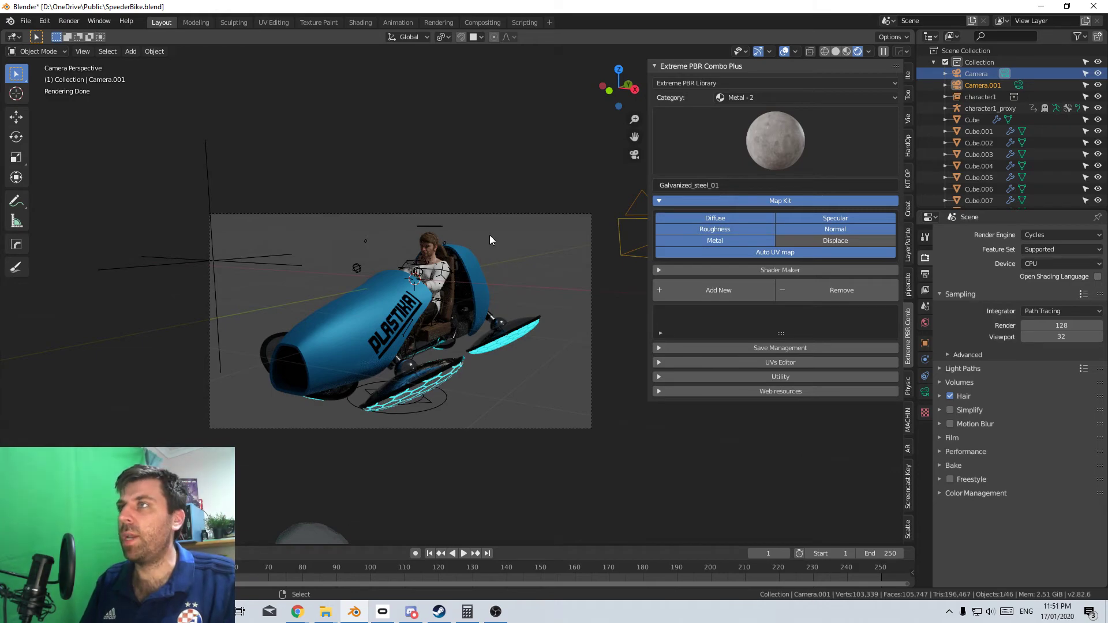
key("ctrl+KP_0")
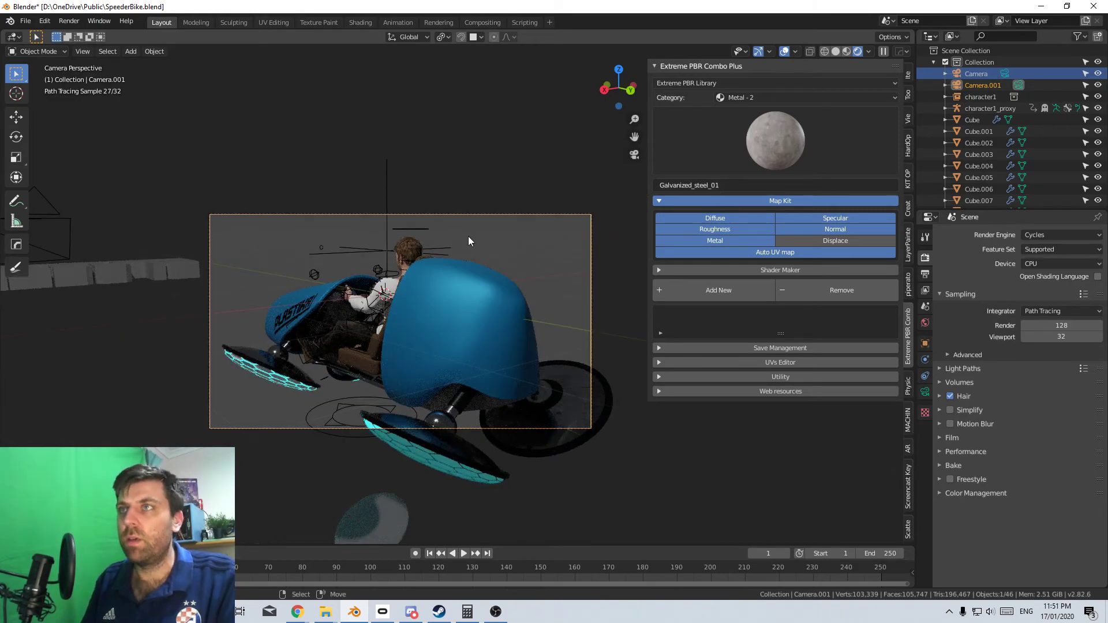
key("g")
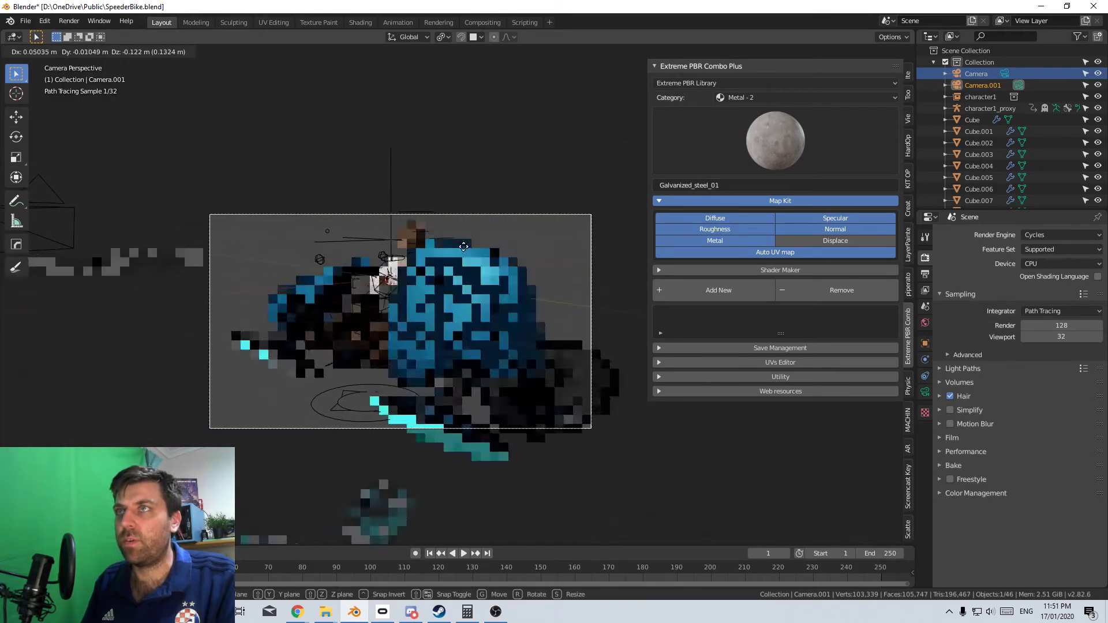
left_click(469, 255)
key("F12")
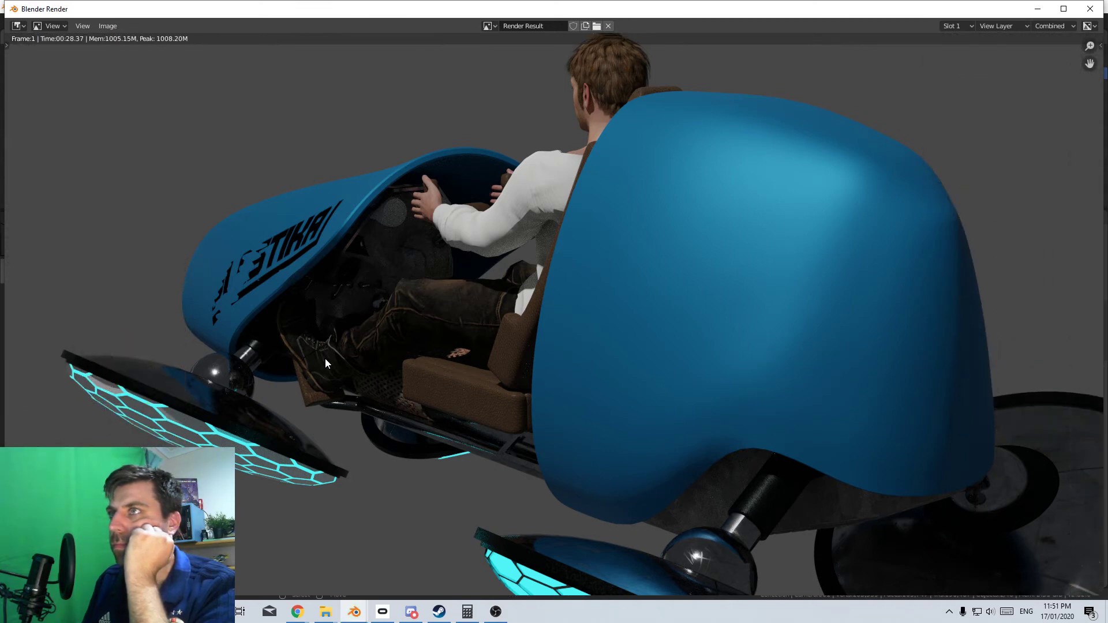
left_click(1090, 8)
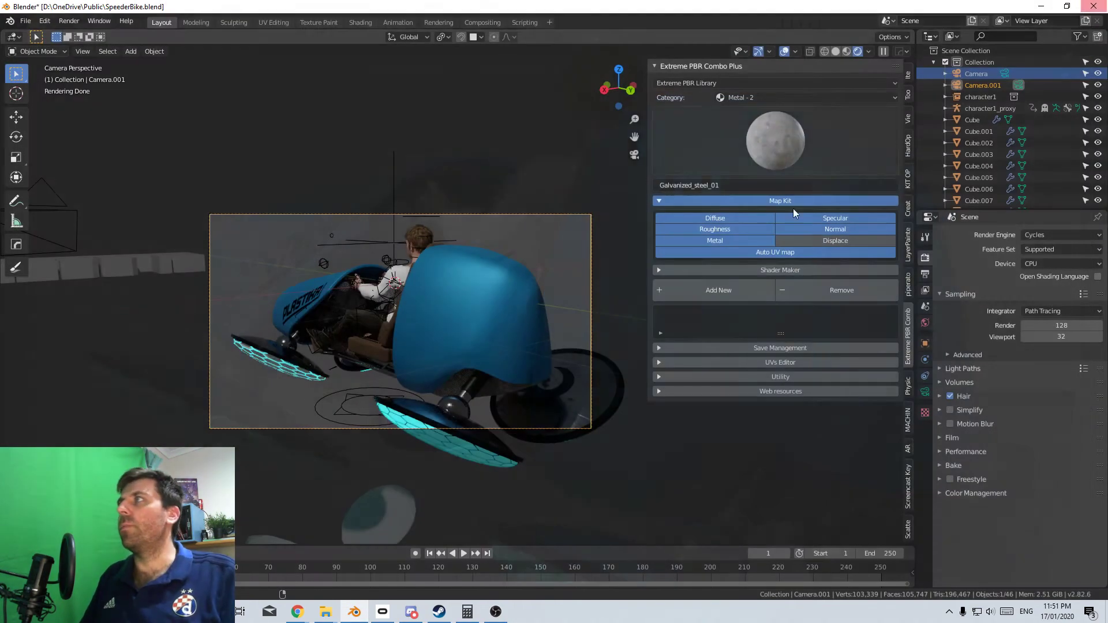
Move the separate PLASTIKA lettering object in the top view far away from the bike on the positive X side
scroll(609, 288, "down", 4)
middle_click_drag(383, 194, 434, 311)
scroll(421, 272, "down", 2)
middle_click_drag(272, 351, 115, 412)
left_click(95, 379)
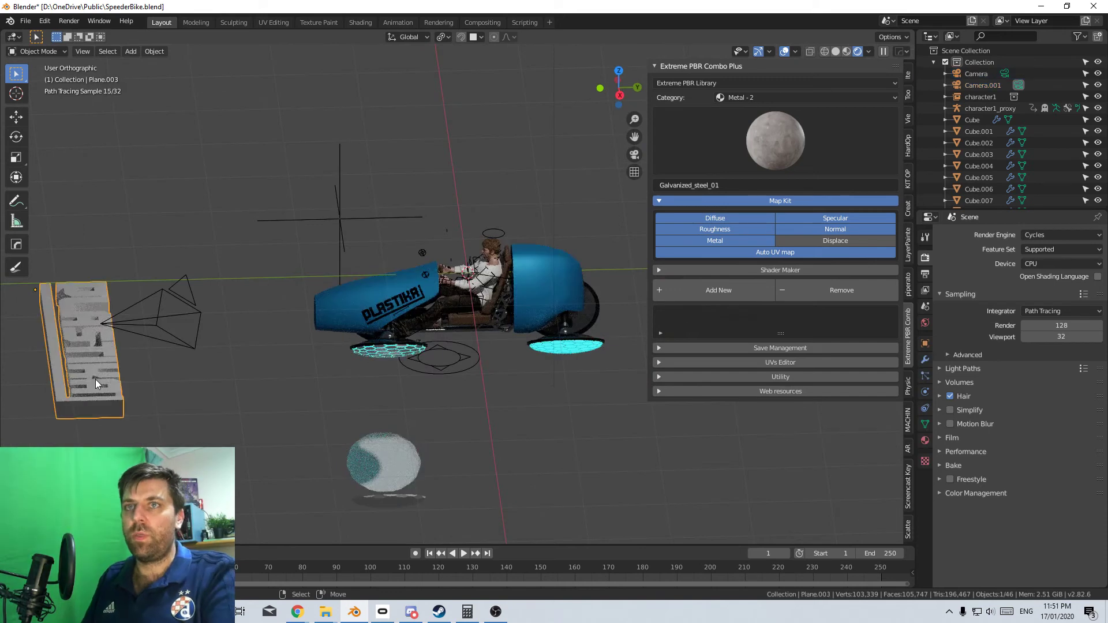
key("KP_7")
scroll(112, 384, "down", 4)
key("g")
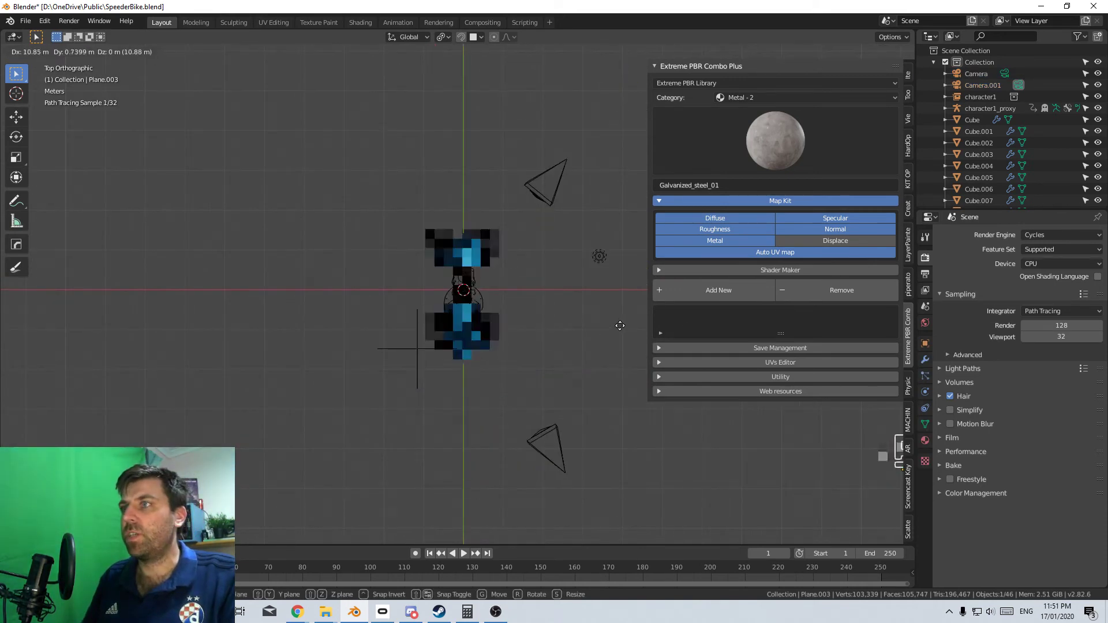
left_click(524, 356)
Add a plane, scale it up into a large ground surface, and lower it along Z beneath the bike's hover pads
middle_click_drag(524, 356, 452, 323)
key("shift+a")
mouse_move(451, 324)
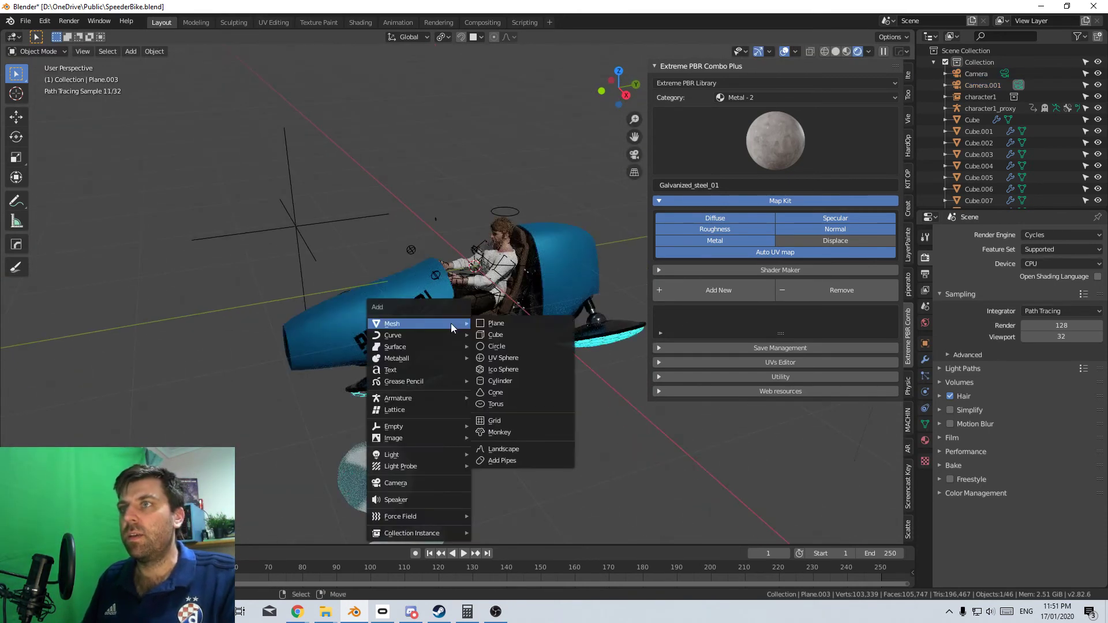
left_click(504, 324)
key("s")
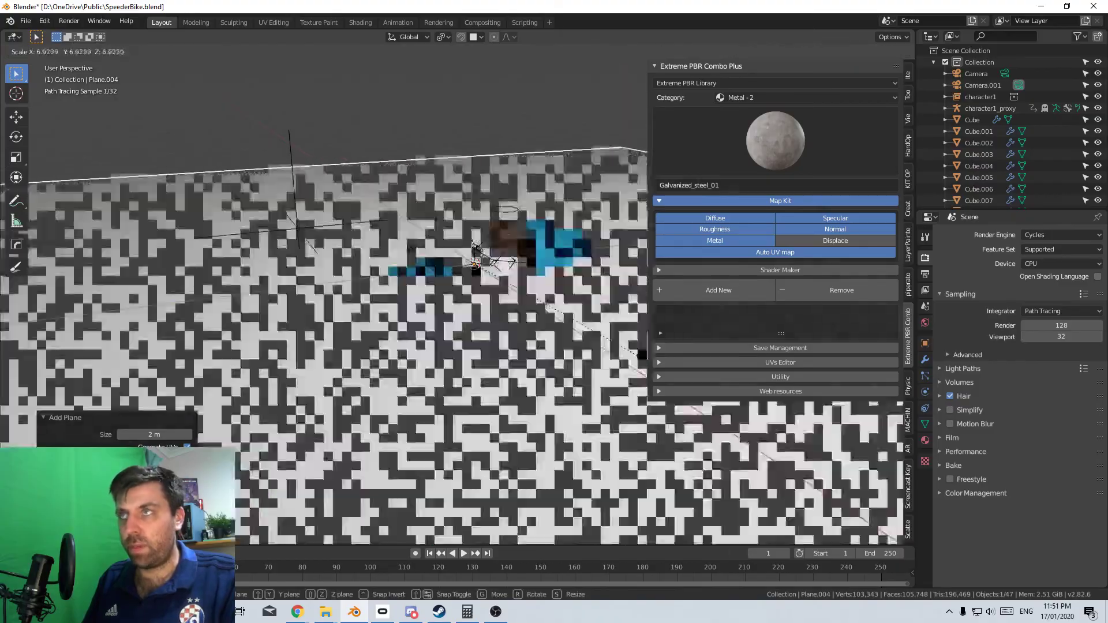
key("g")
key("z")
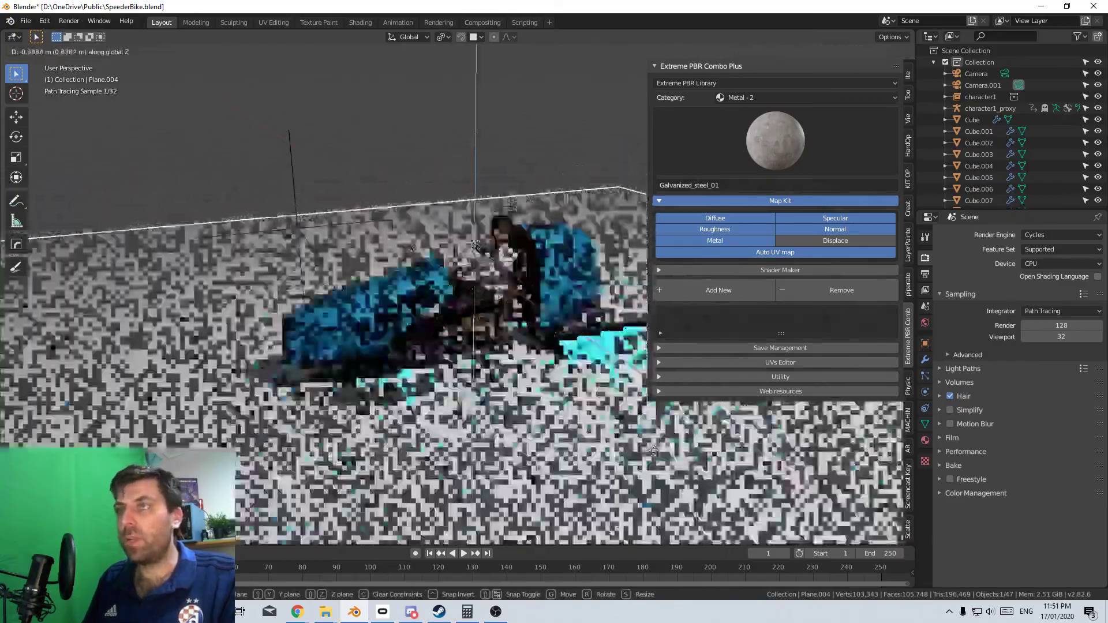
left_click(507, 271)
Inspect the bike above the new ground plane and open the Scatter add-on's settings
middle_click_drag(508, 286, 442, 277)
scroll(512, 268, "up", 3)
scroll(442, 277, "down", 3)
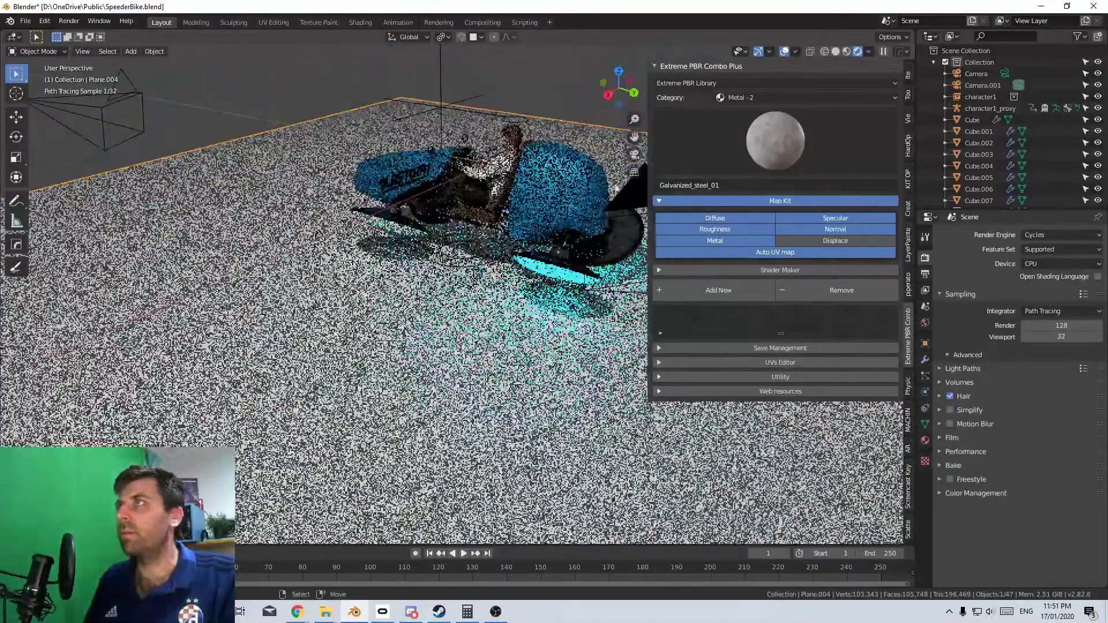
left_click(907, 528)
middle_click_drag(591, 291, 346, 508)
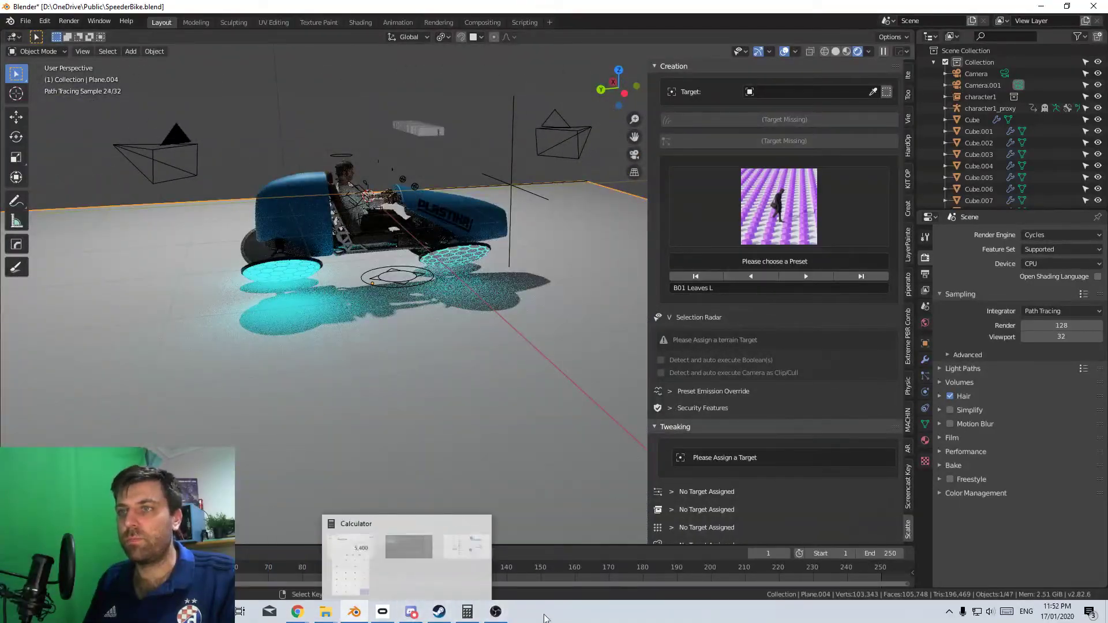
Switch to Chrome to check the live subscriber counter in YouTube Studio and return to Blender
mouse_move(301, 613)
left_click(199, 564)
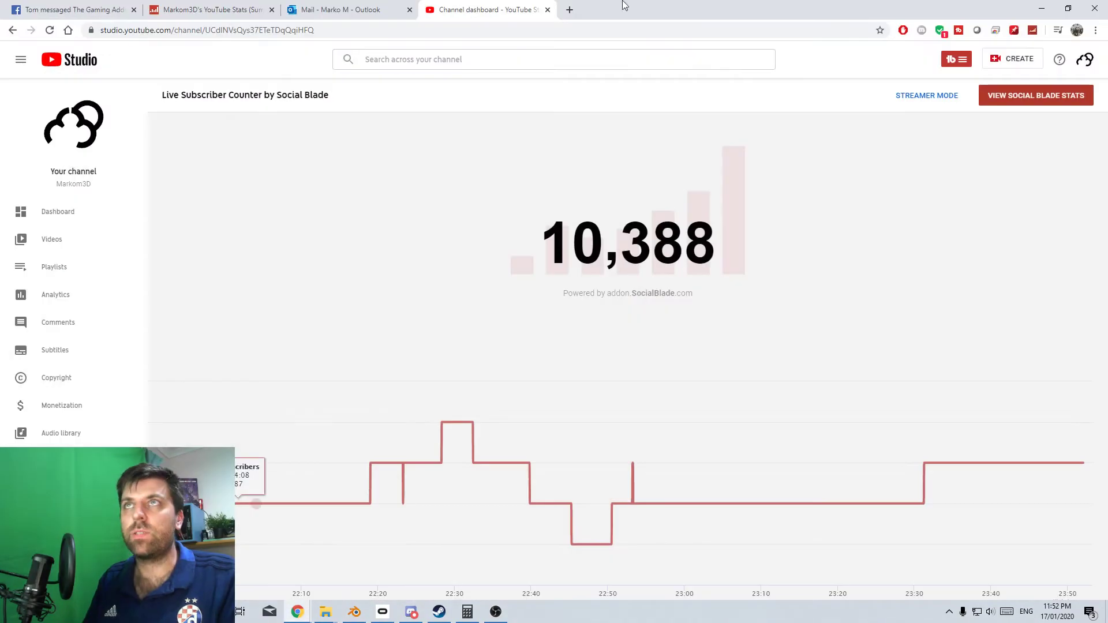
left_click_drag(622, 4, 506, 1)
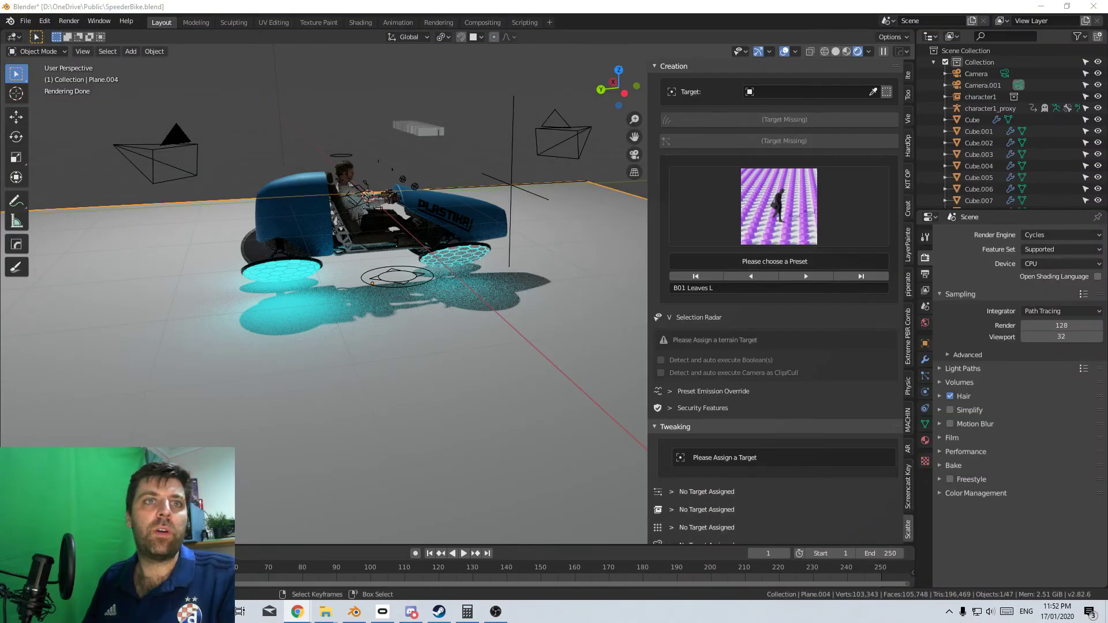
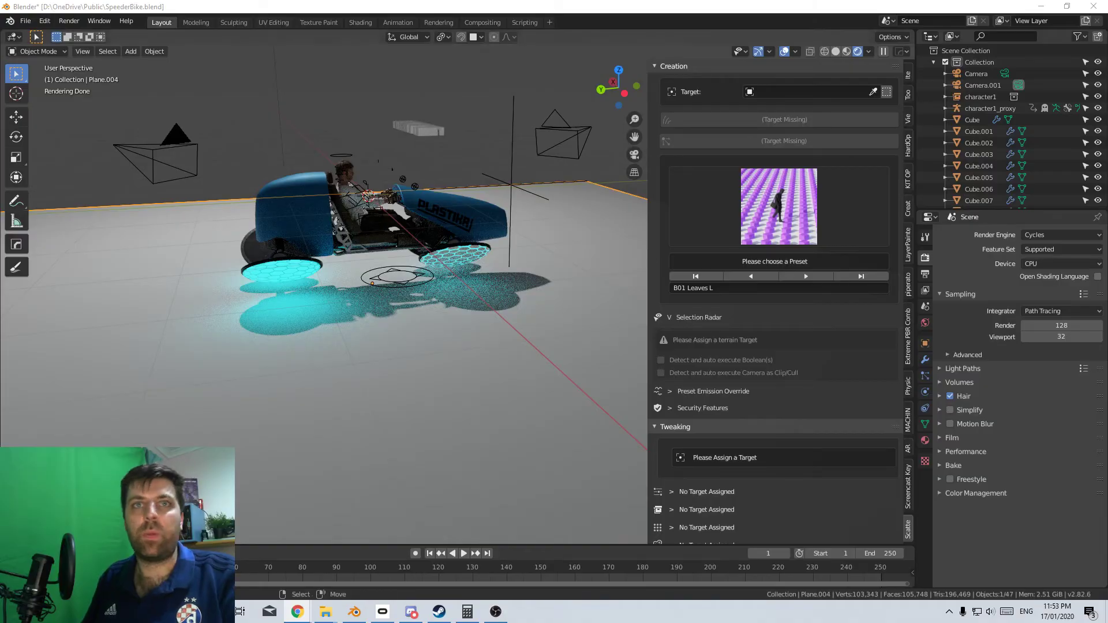
Change the scene light above the bike to a Sun light with a strength of 3
mouse_move(300, 329)
middle_mouse_down()
mouse_move(459, 321)
mouse_move(483, 286)
middle_mouse_up()
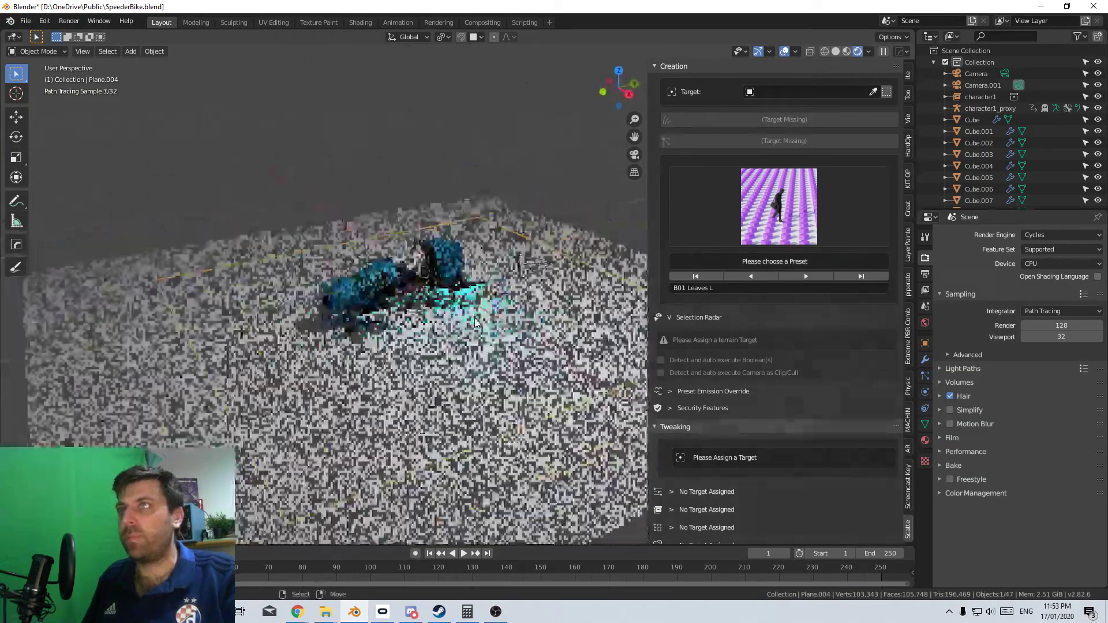
scroll(483, 287, "down", 4)
left_click(530, 148)
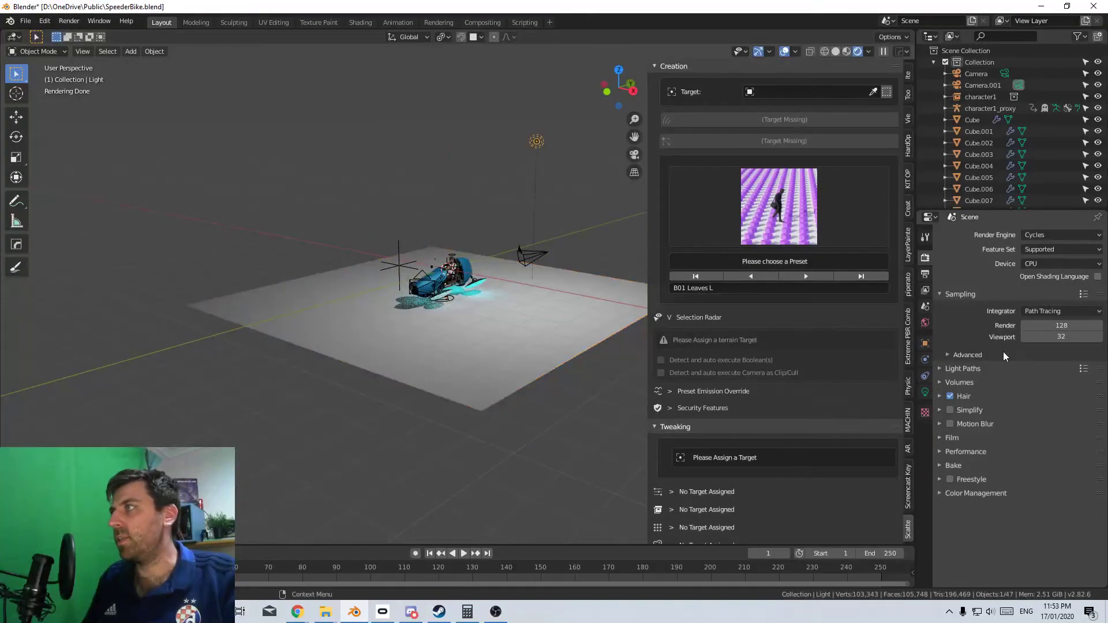
left_click(925, 391)
left_click(999, 283)
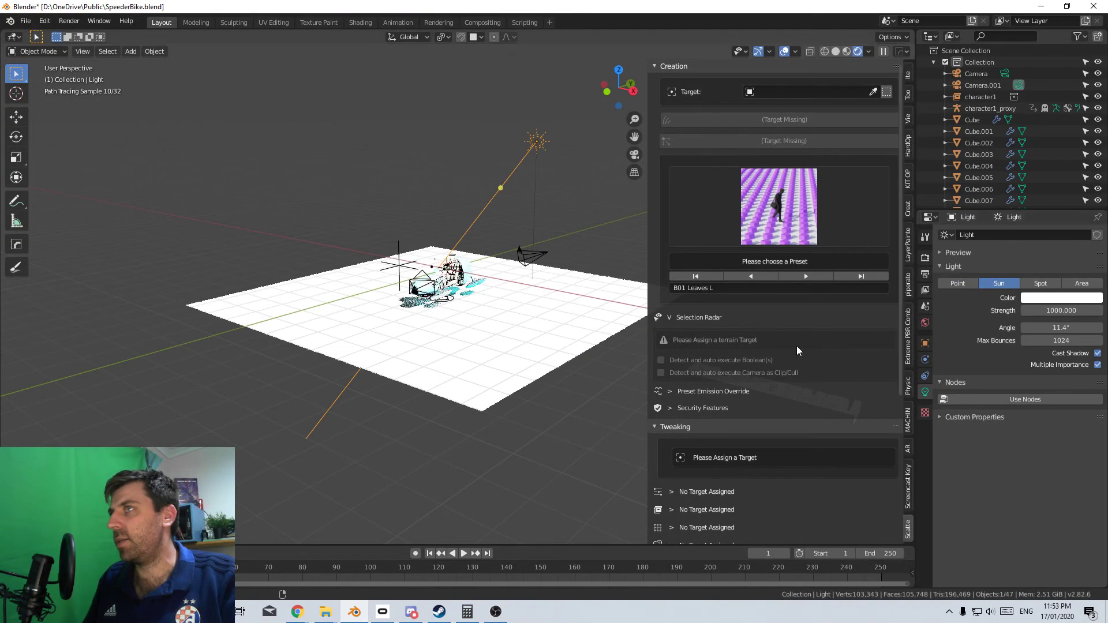
double_click(1067, 312)
type("3")
key("Return")
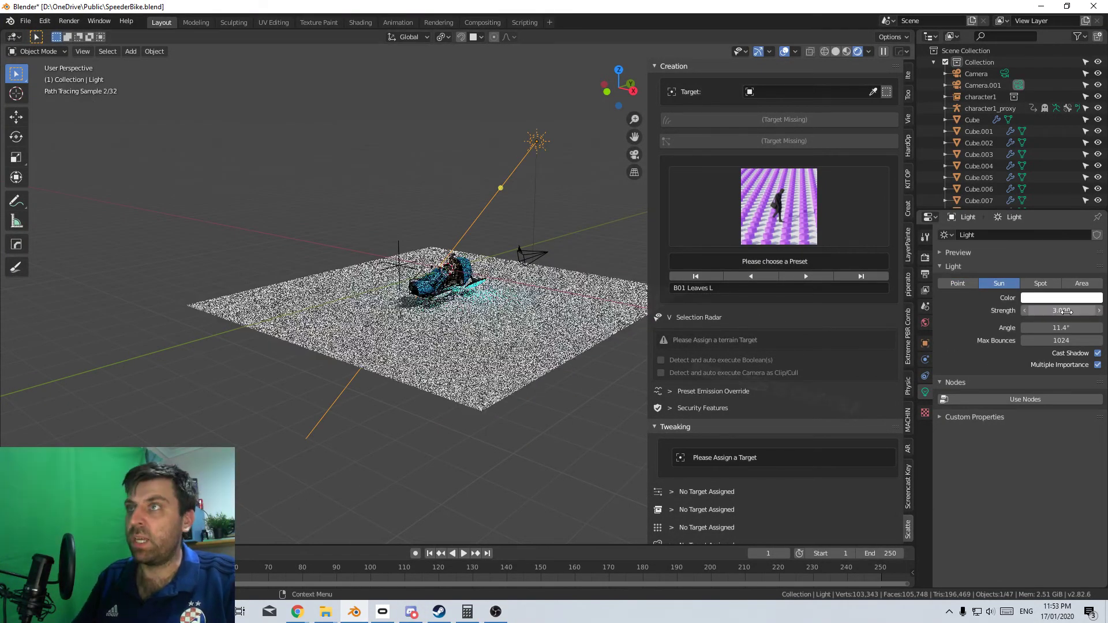
Assign the ground plane as the Scatter add-on's target
scroll(427, 453, "up", 5)
middle_click_drag(428, 453, 454, 372)
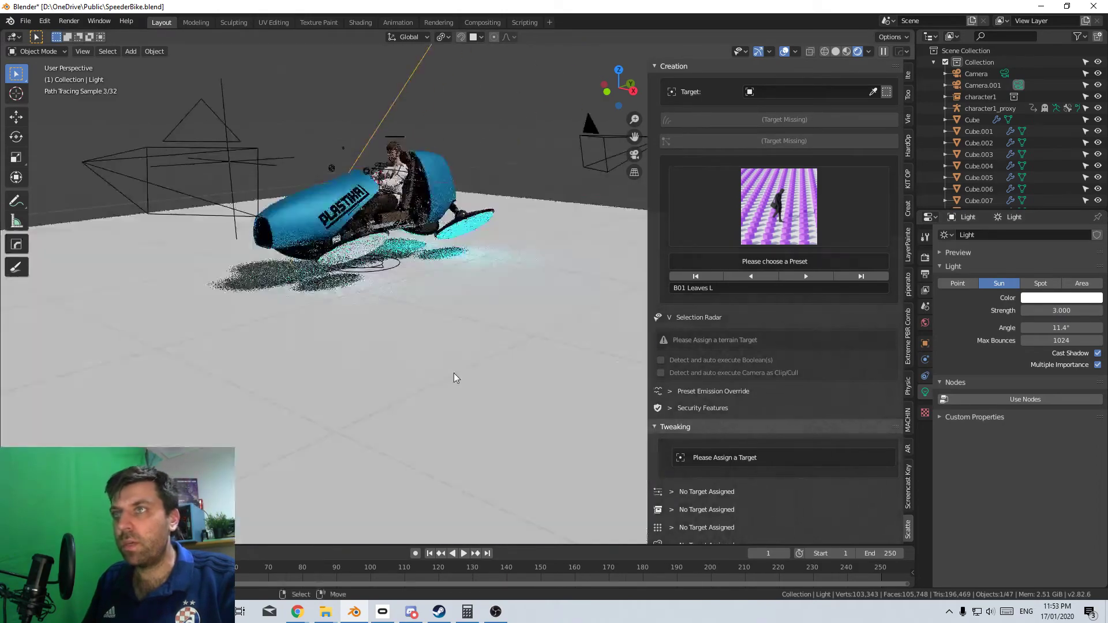
left_click(453, 373)
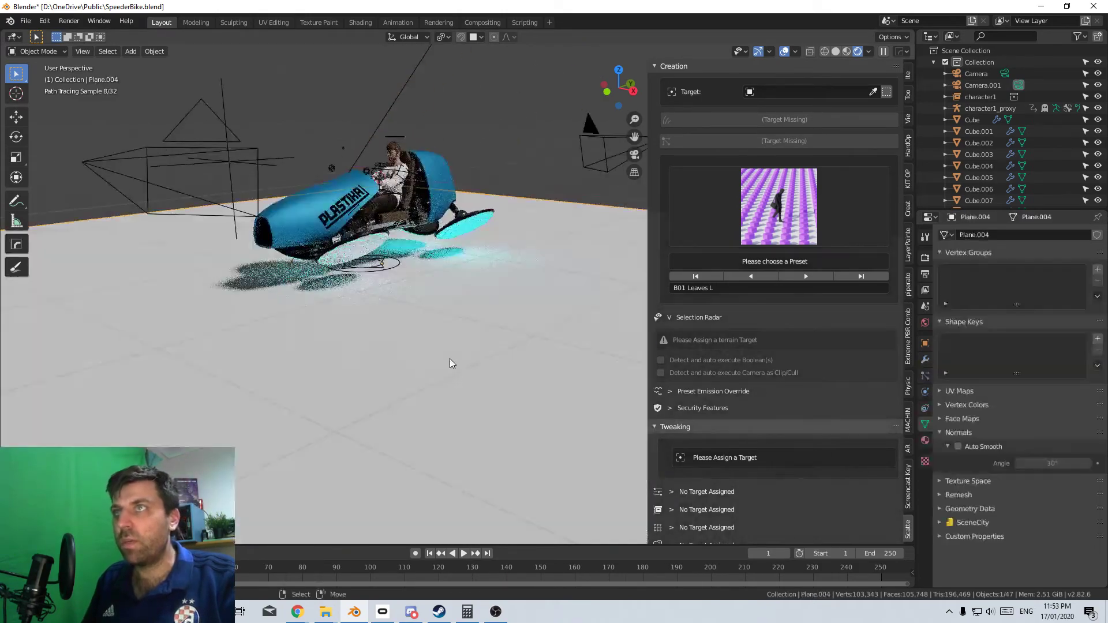
left_click(873, 92)
left_click(501, 326)
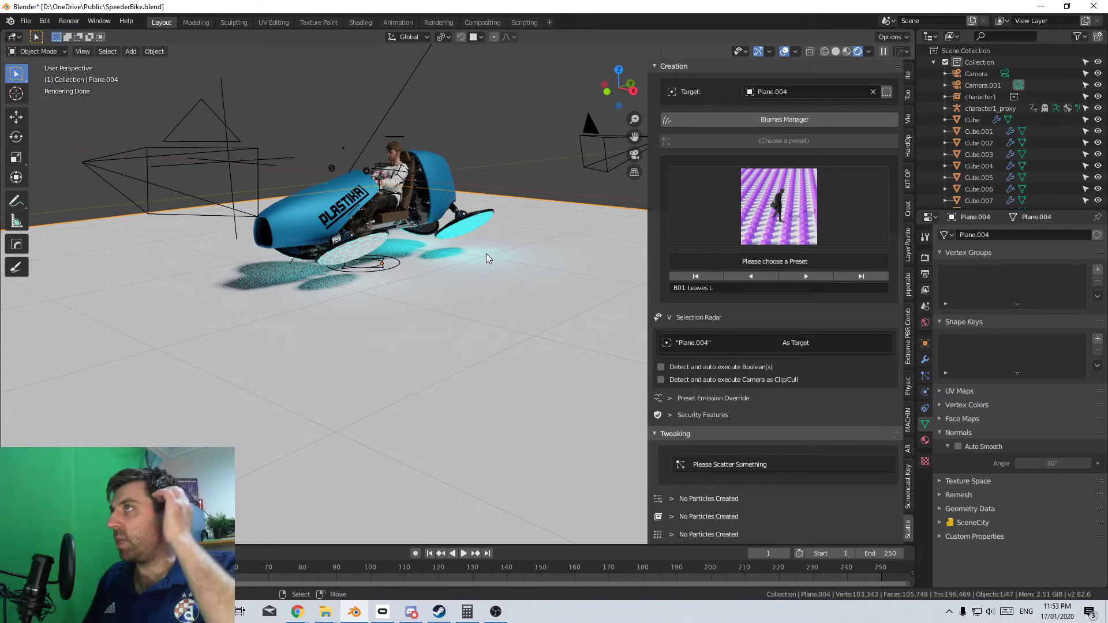
Open the Biomes Manager and scatter the B01 Aio 02 biome onto the ground plane
left_click(744, 119)
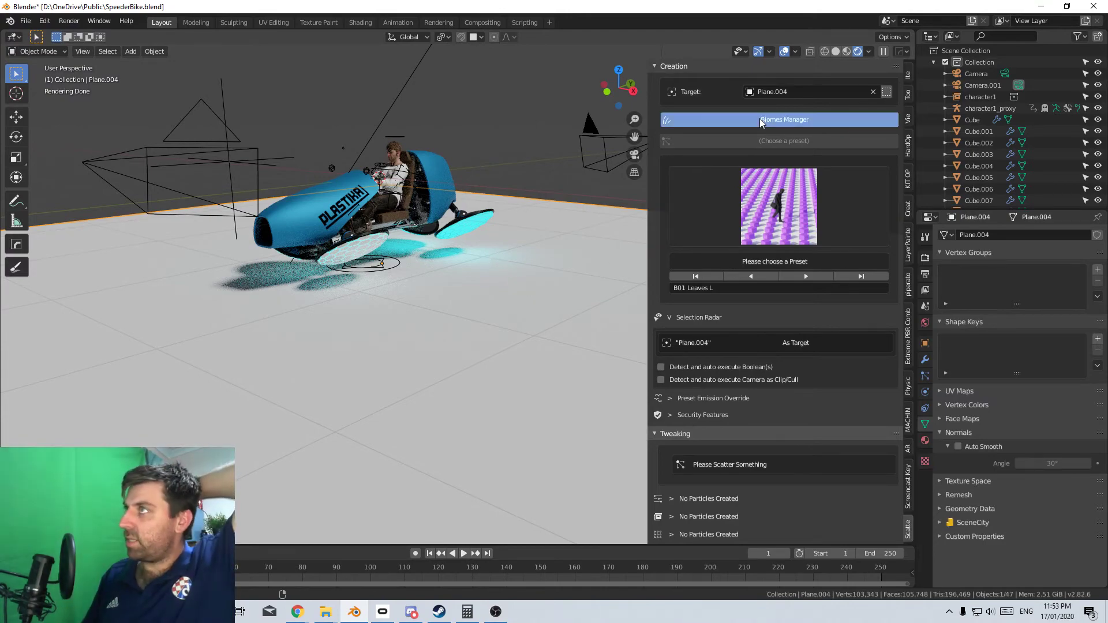
left_click(110, 104)
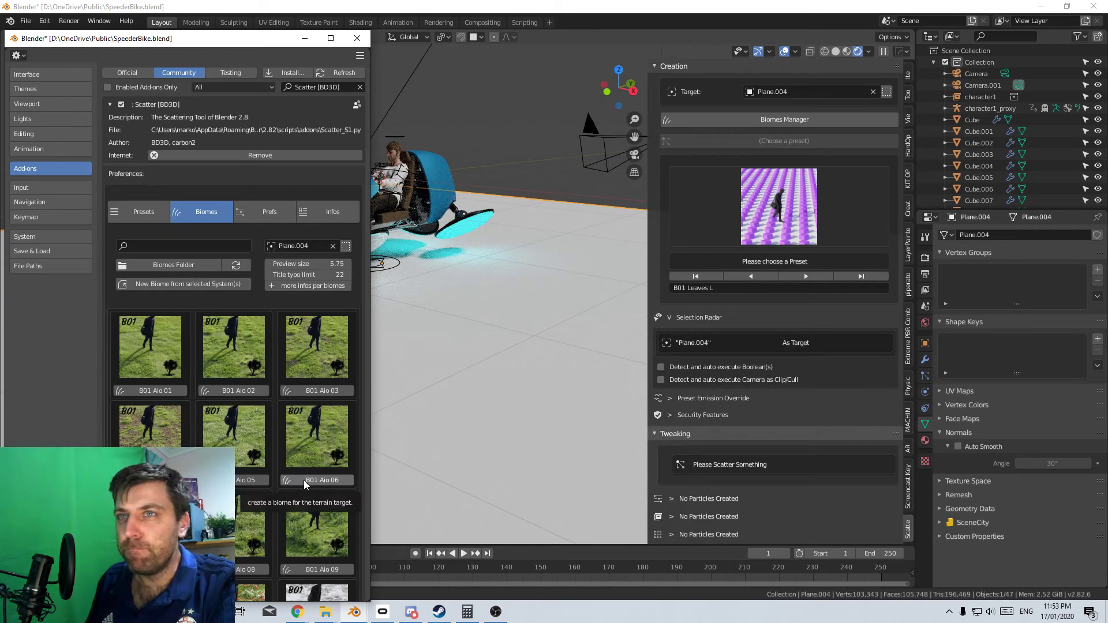
scroll(304, 480, "down", 1)
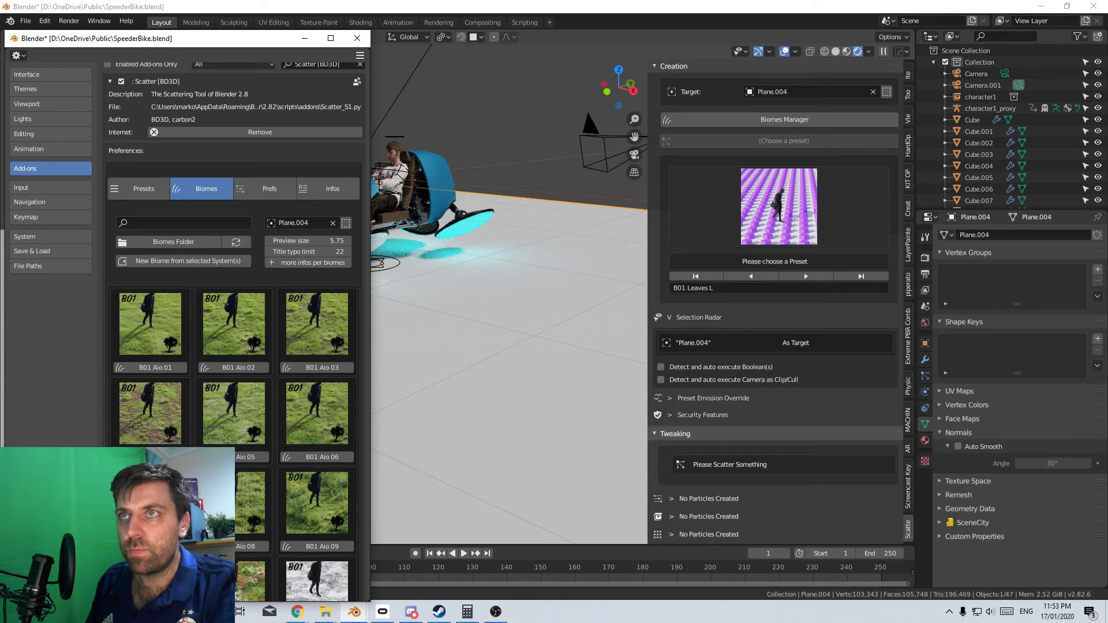
left_click(248, 368)
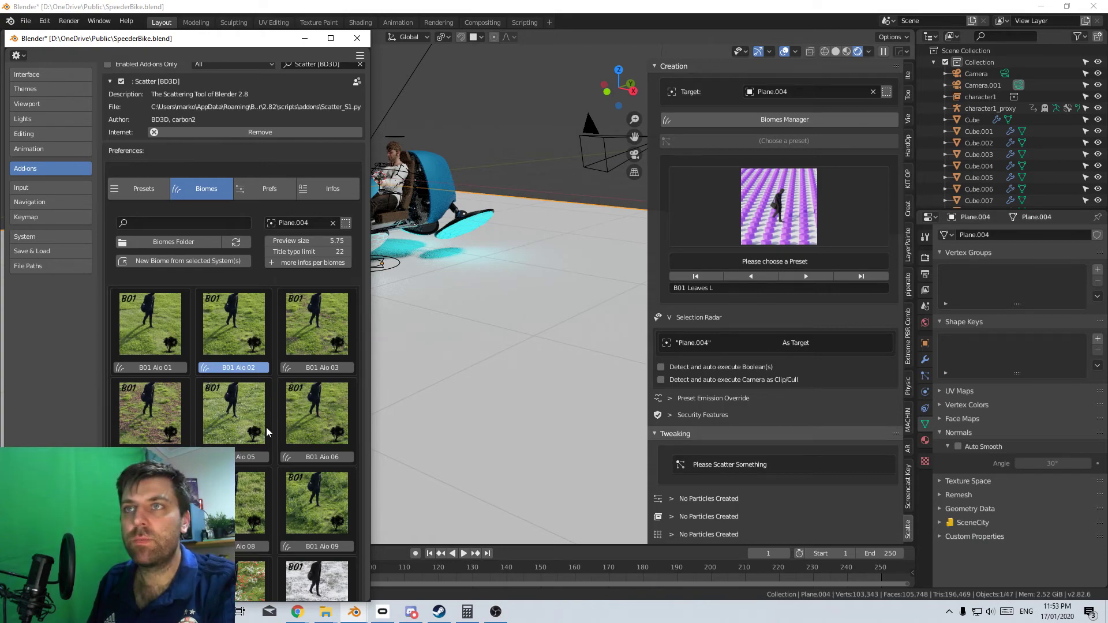
scroll(265, 427, "down", 20)
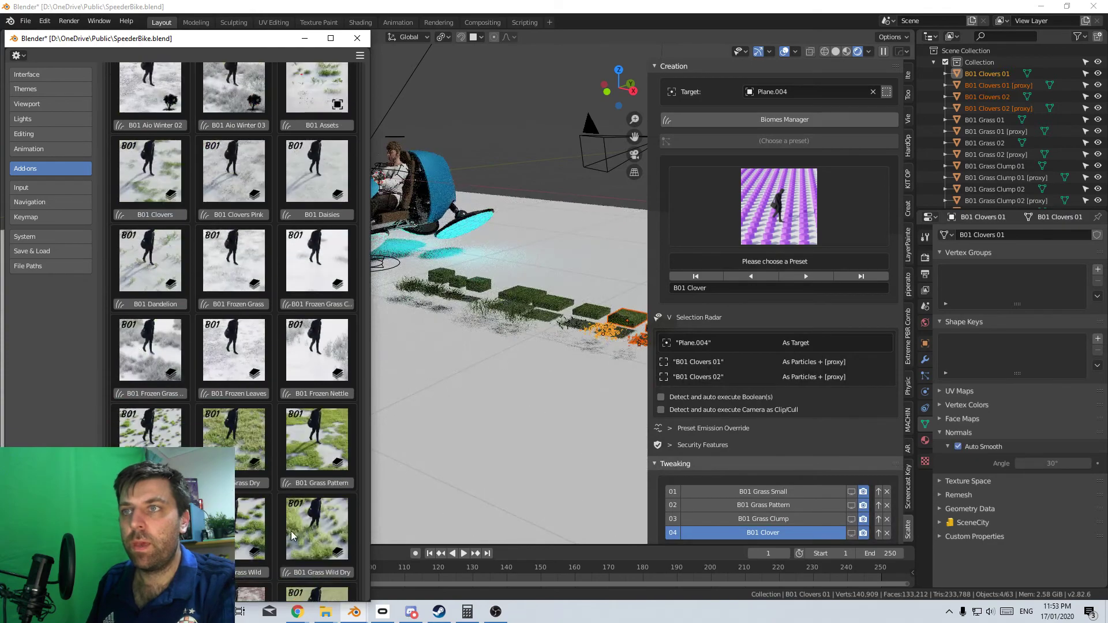
scroll(291, 531, "down", 8)
left_click(337, 431)
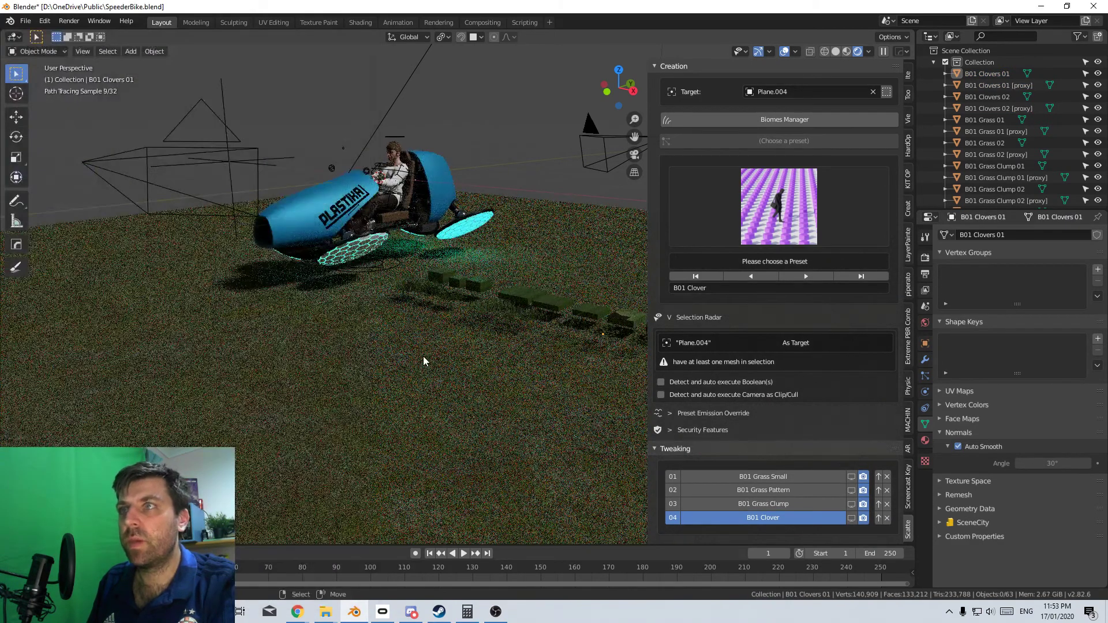
Move all B01 source plants and their proxies, from Clovers 01 to Grass tiny 01, straight down along Z below the ground plane
middle_click_drag(430, 359, 471, 351)
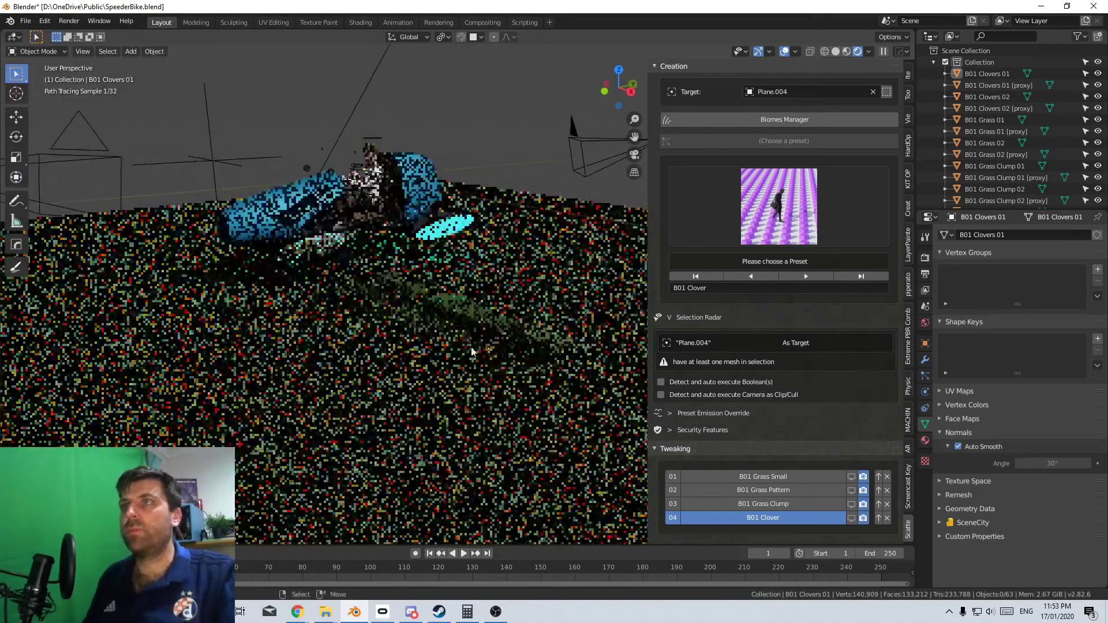
scroll(629, 283, "up", 3)
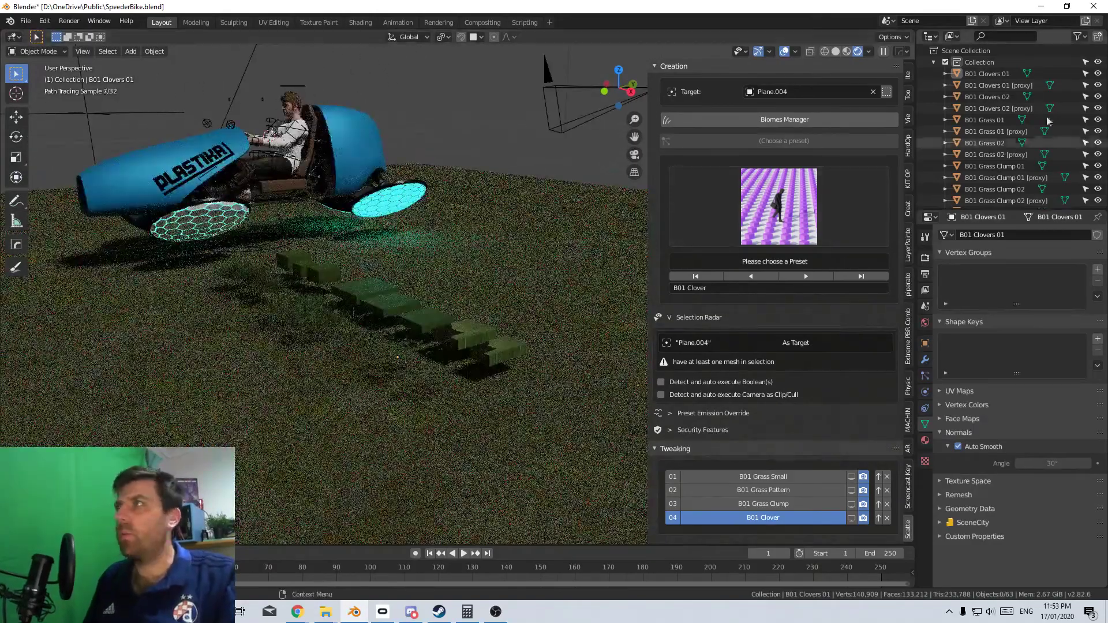
left_click(983, 73)
scroll(992, 164, "down", 4)
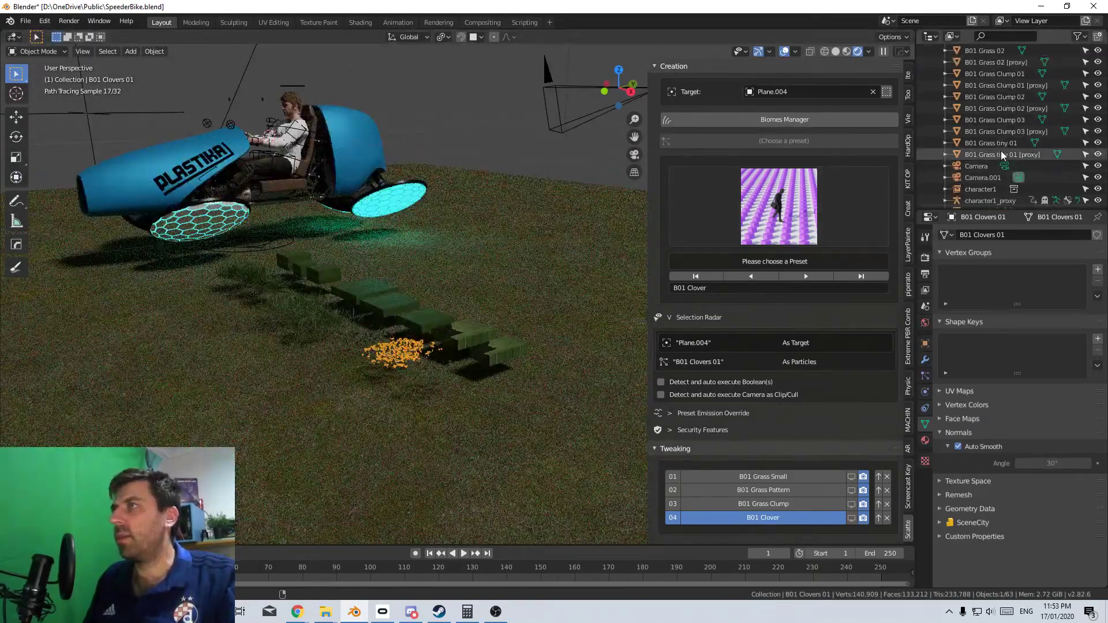
left_click(1000, 152, "shift")
key("g")
key("z")
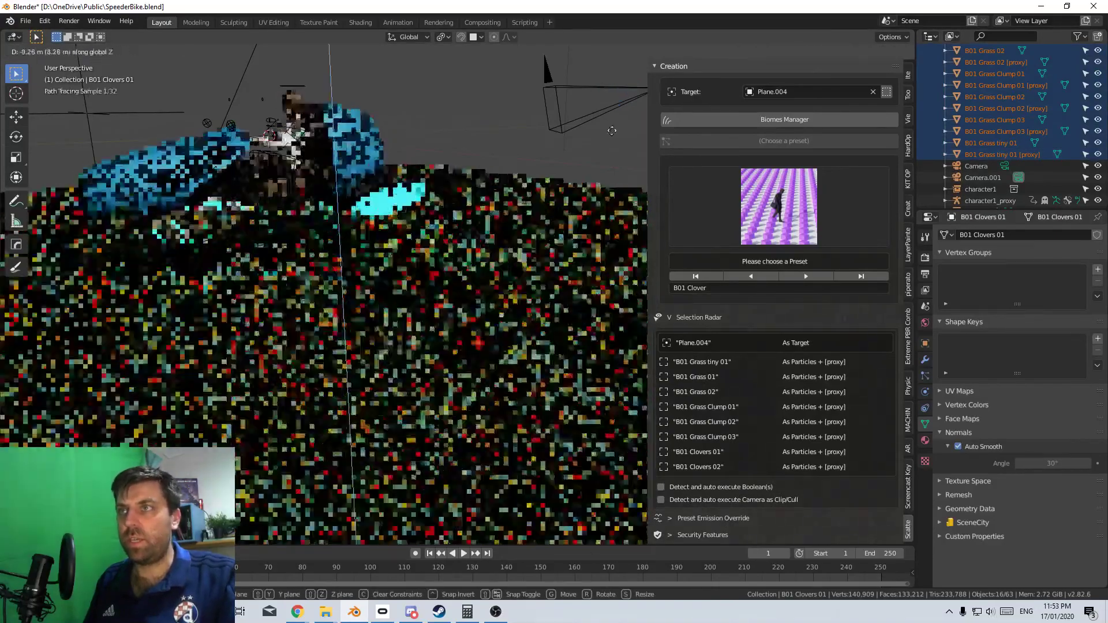
left_click(612, 131)
Scatter the B01 Grass 01 and B01 Grass 02 source plants over the ground plane with the Cluster Grass S preset
scroll(480, 348, "down", 6)
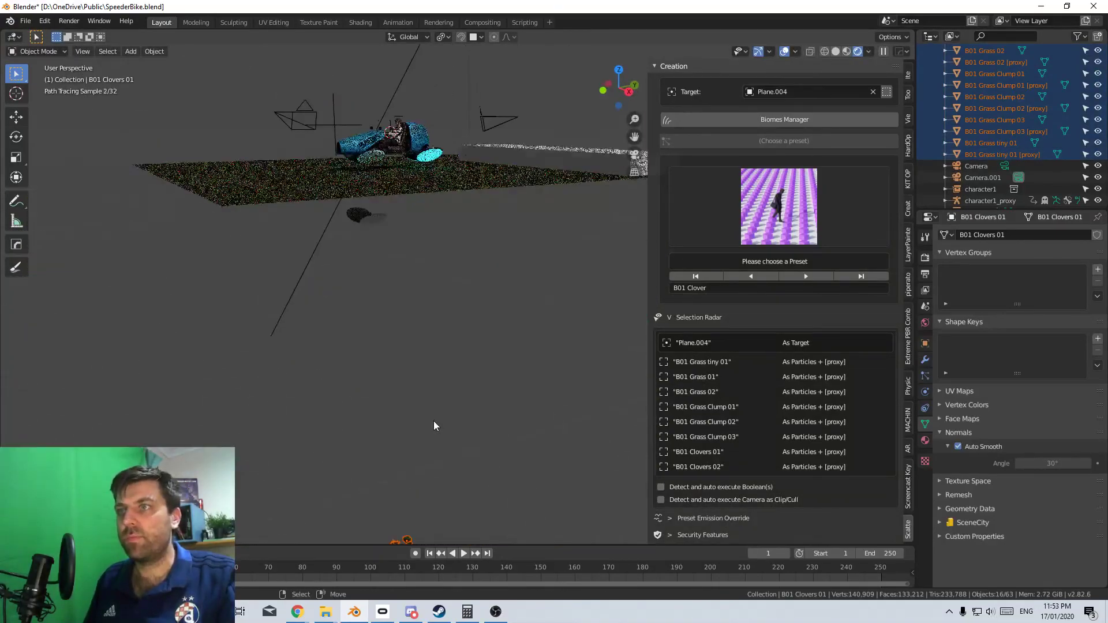
scroll(503, 272, "up", 8)
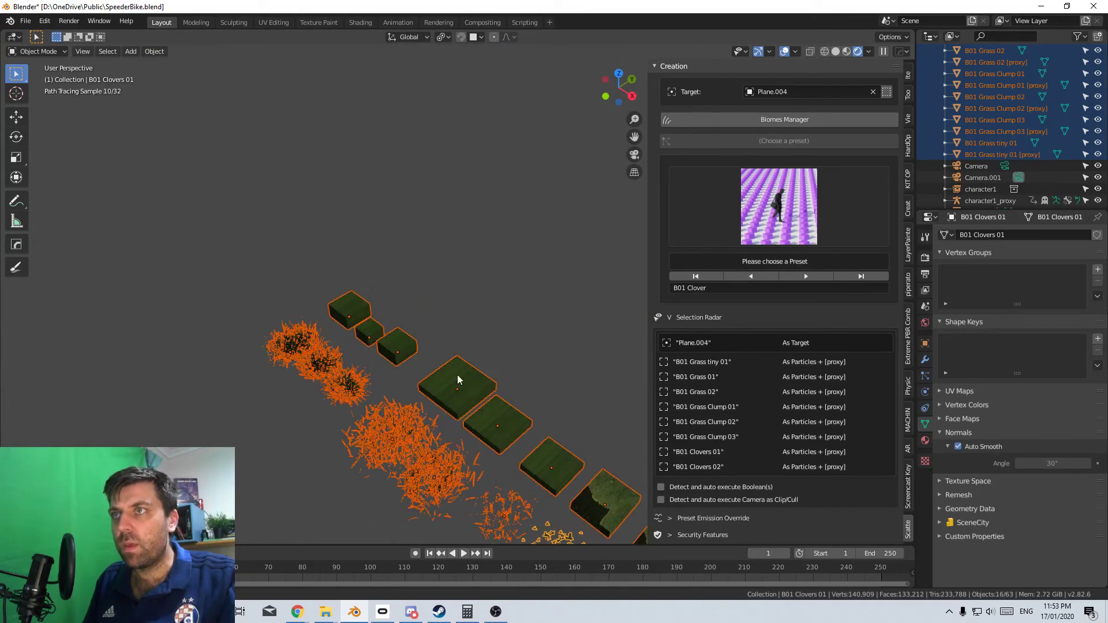
middle_click_drag(457, 375, 470, 358, "shift")
left_click(469, 358)
left_click(538, 391, "shift")
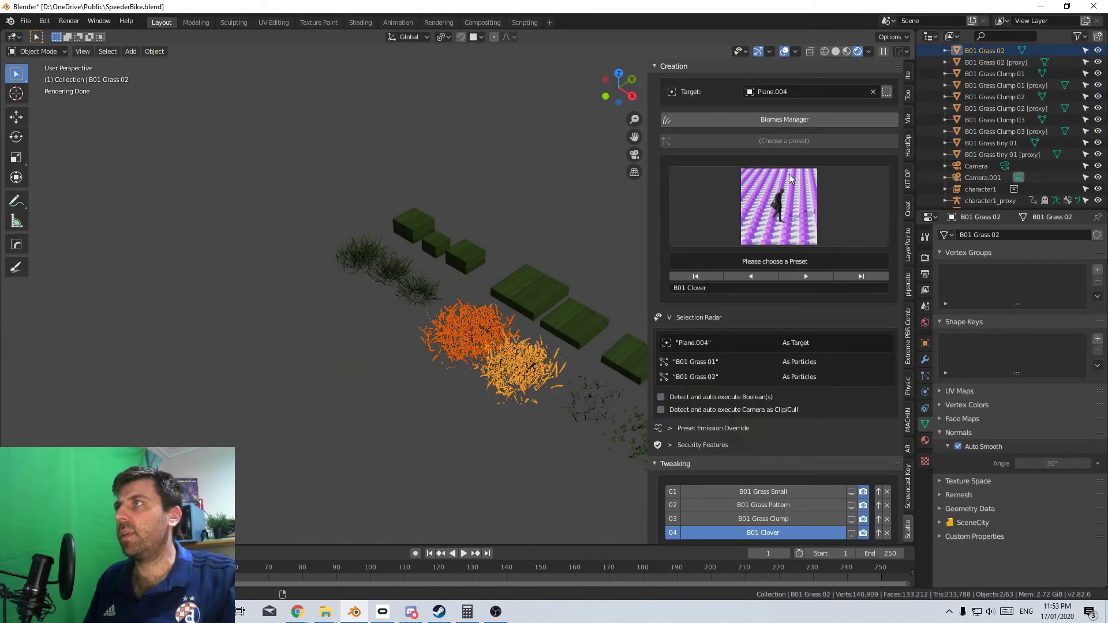
left_click(783, 191)
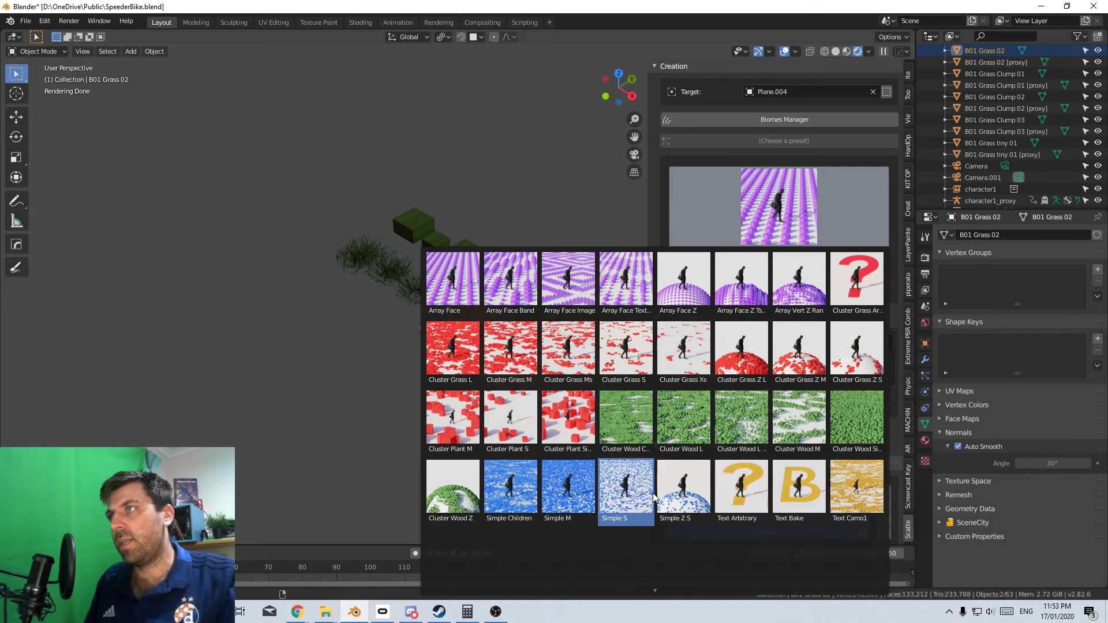
left_click(630, 355)
scroll(463, 424, "up", 5)
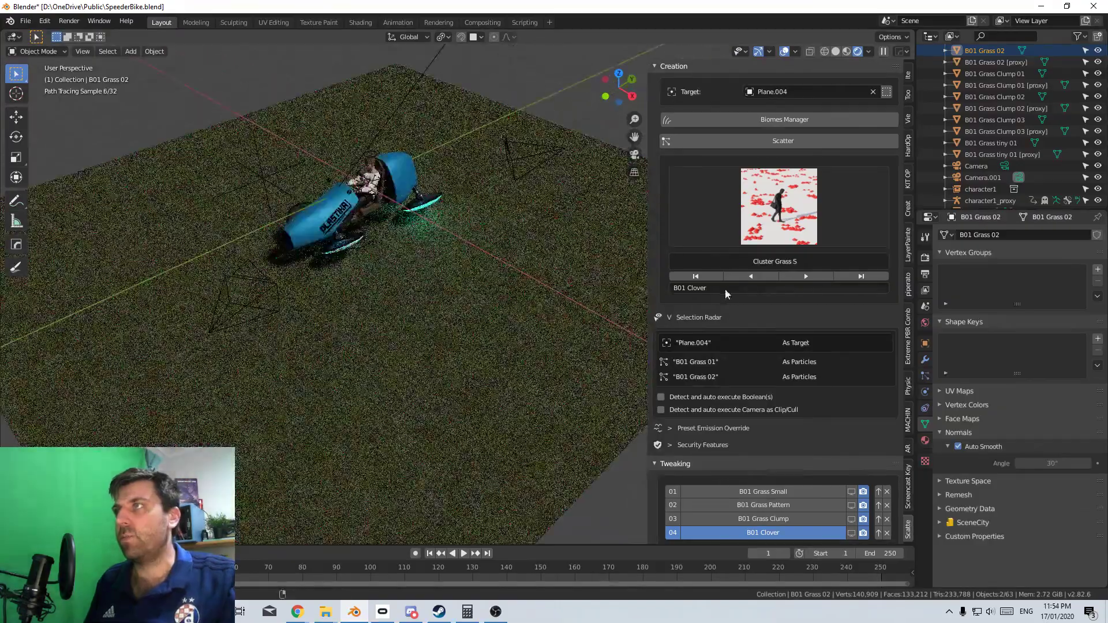
left_click(798, 140)
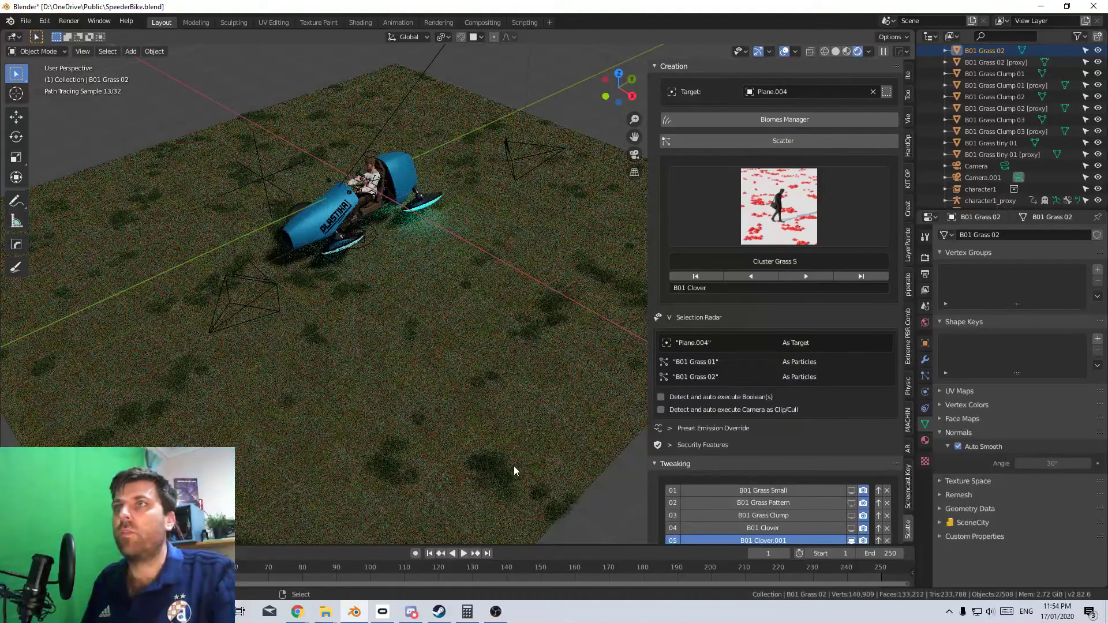
Scatter the B01 Grass Clump 01, 02 and 03 source plants over the ground plane with the Cluster Grass Ms preset
key("h")
left_click(434, 392)
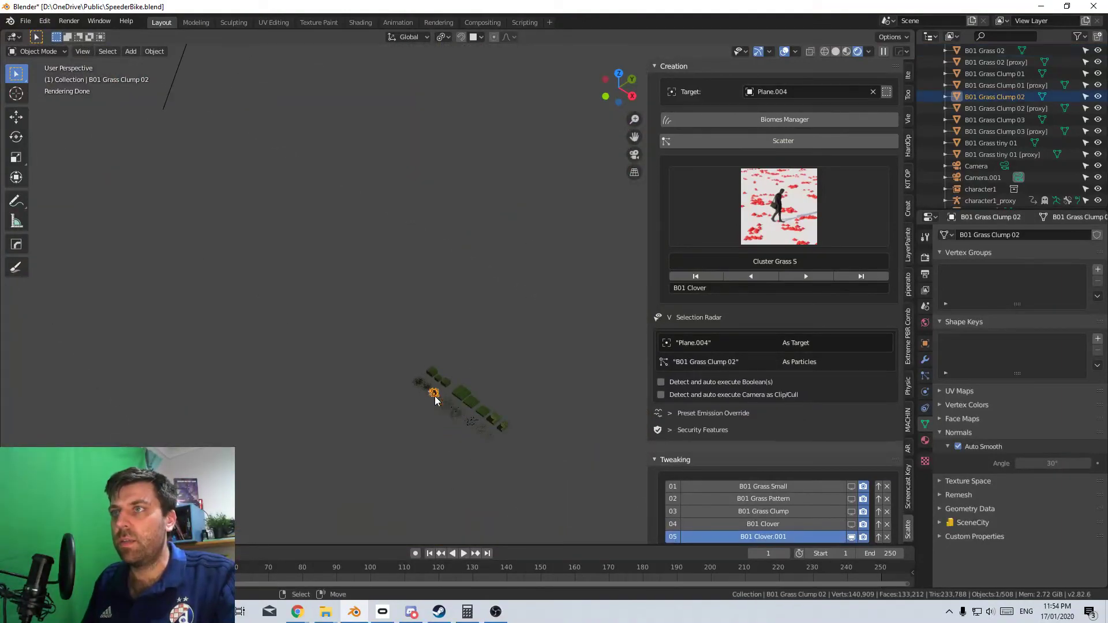
left_click(427, 387, "shift")
left_click(417, 382, "shift")
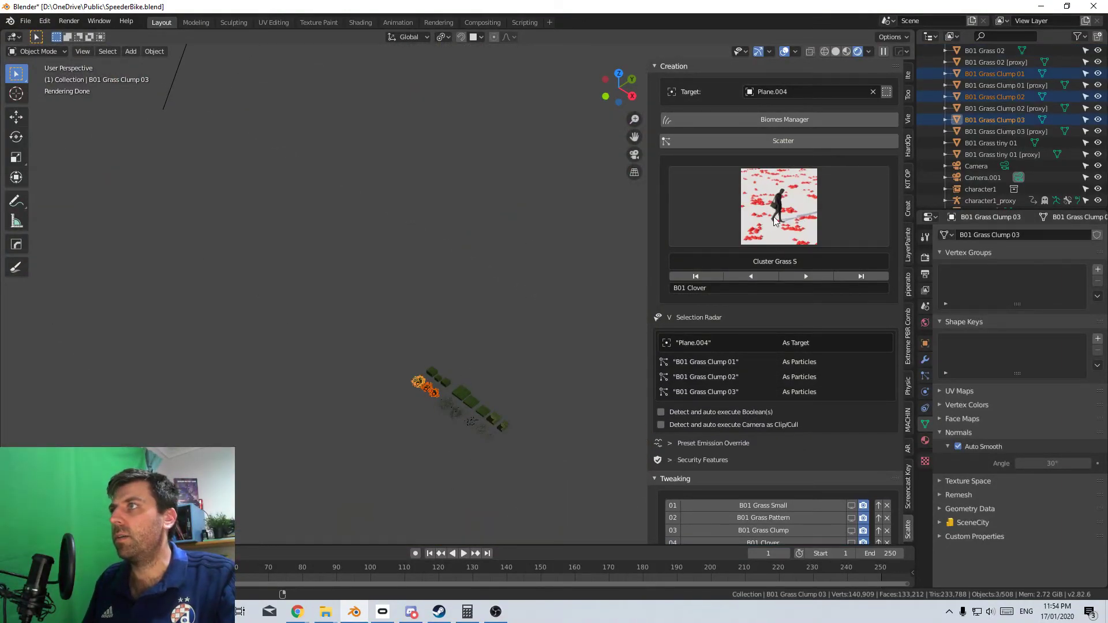
left_click(785, 210)
left_click(568, 352)
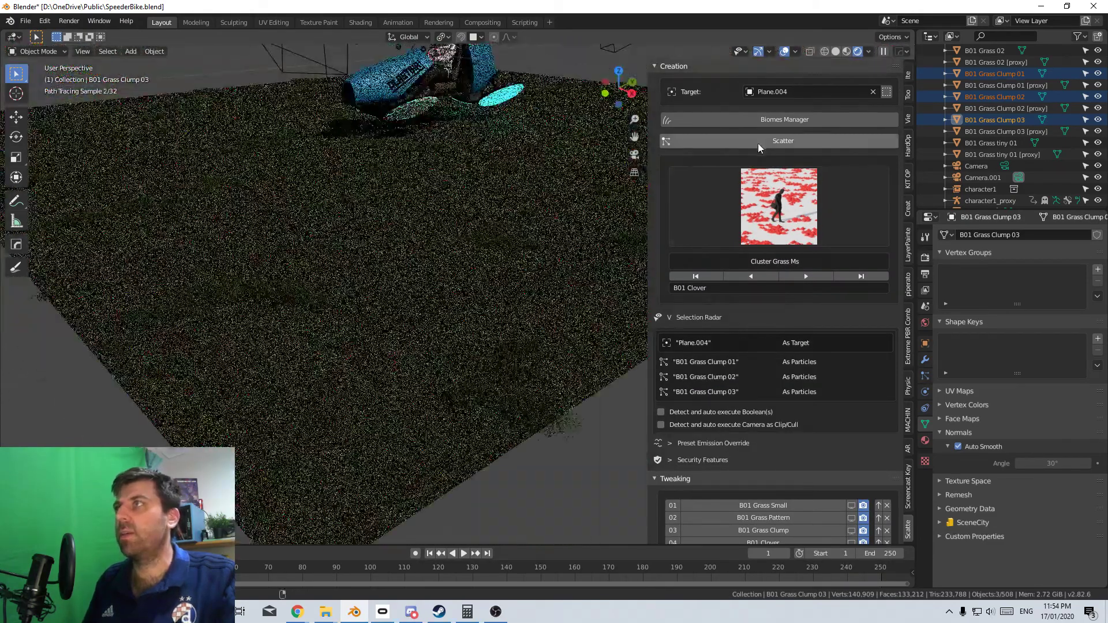
left_click(759, 143)
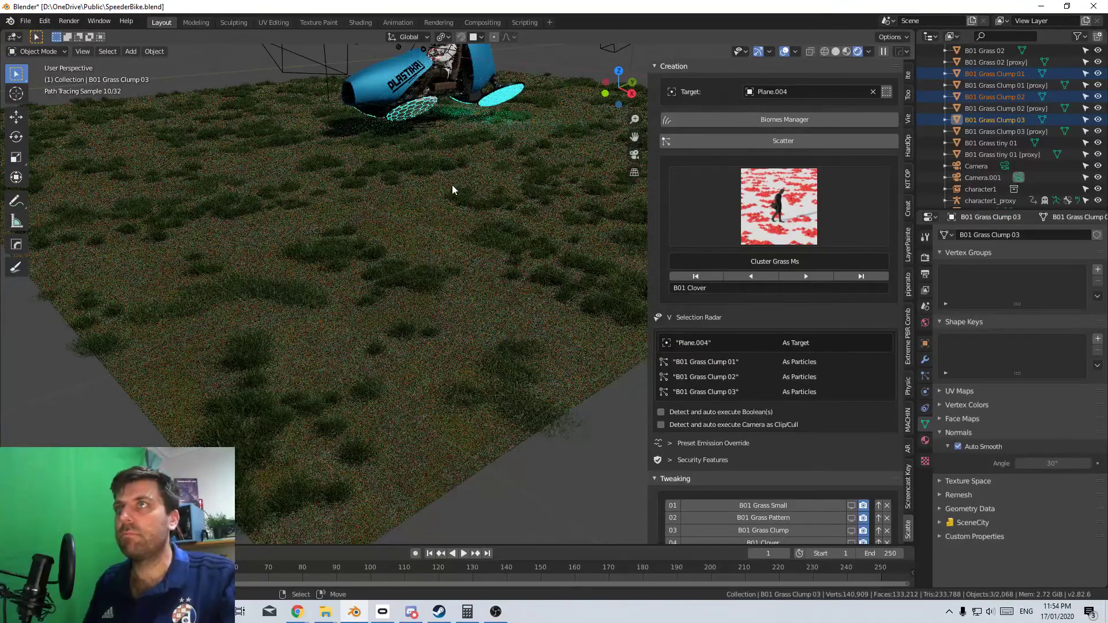
Move the rear camera, Camera.001, farther from the bike in the top view and check its framing over the grass
key("KP_0")
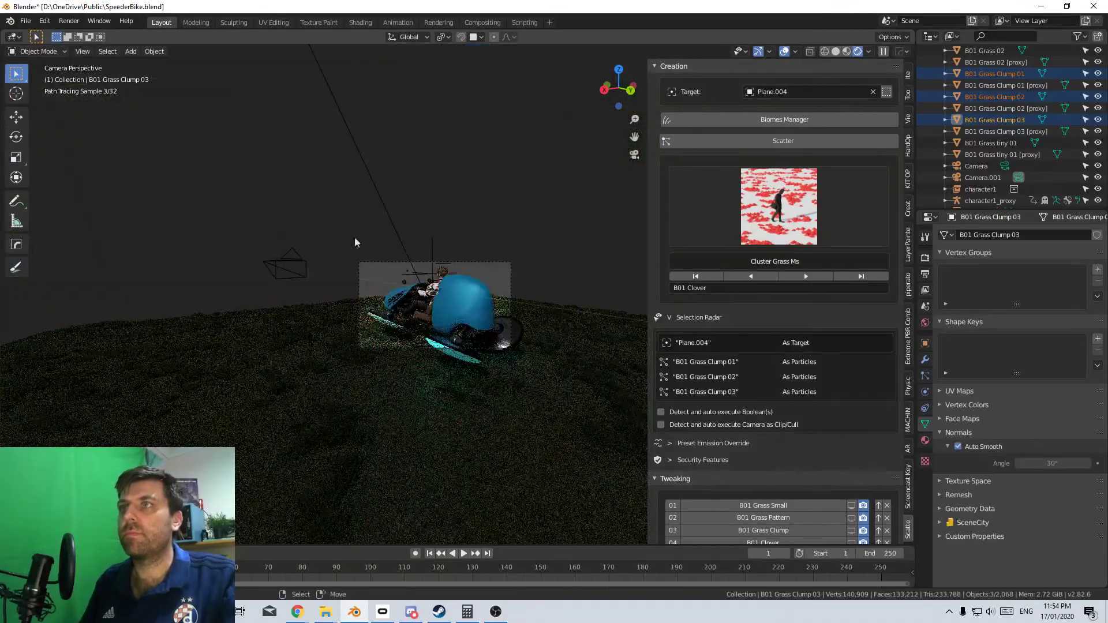
left_click(402, 359)
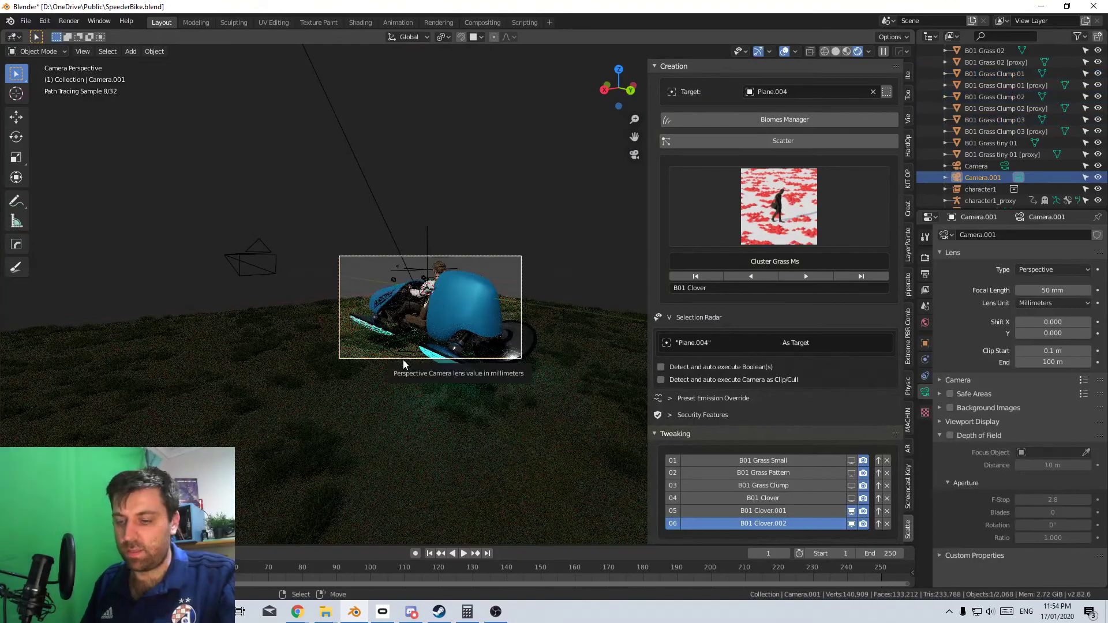
key("KP_7")
key("g")
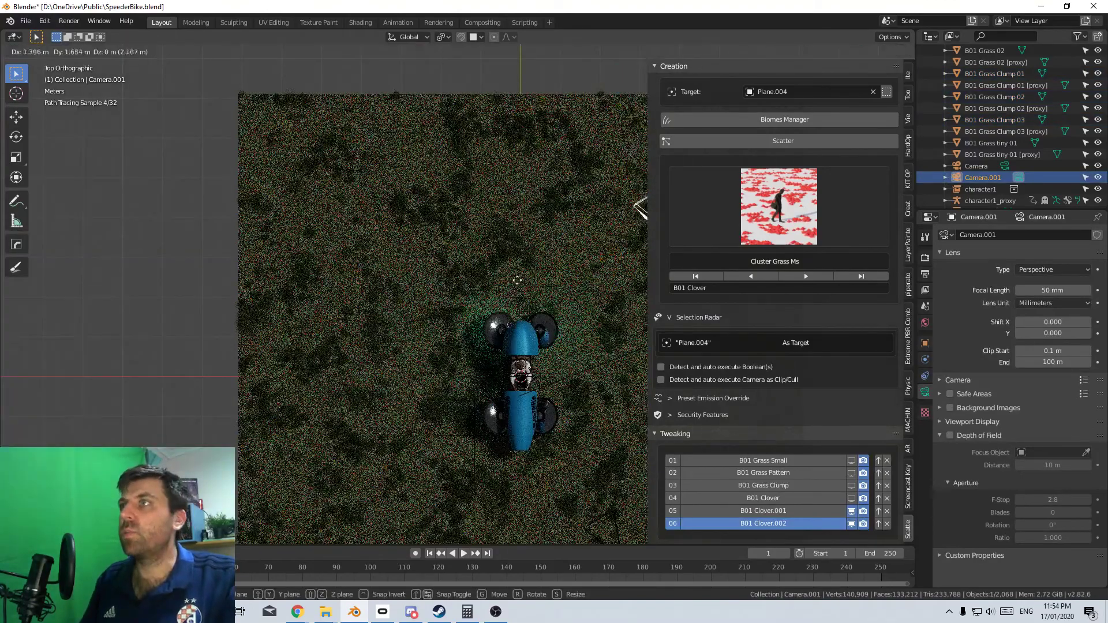
left_click(538, 252)
key("KP_0")
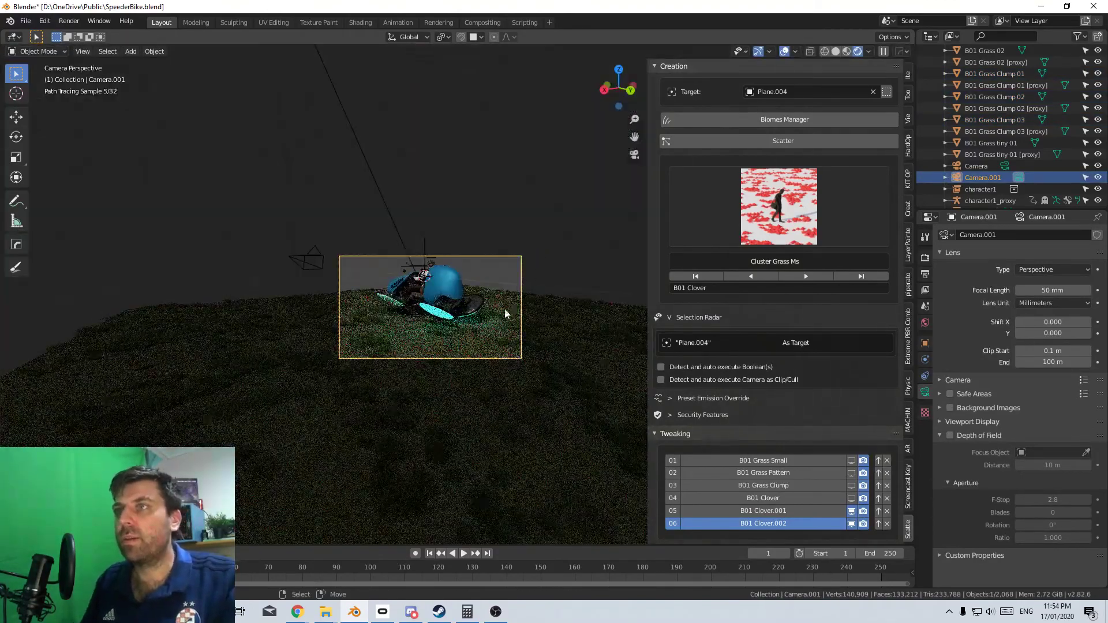
scroll(516, 366, "up", 4)
Render the bike over the scattered grass from the rear camera and save the rendered image
key("F12")
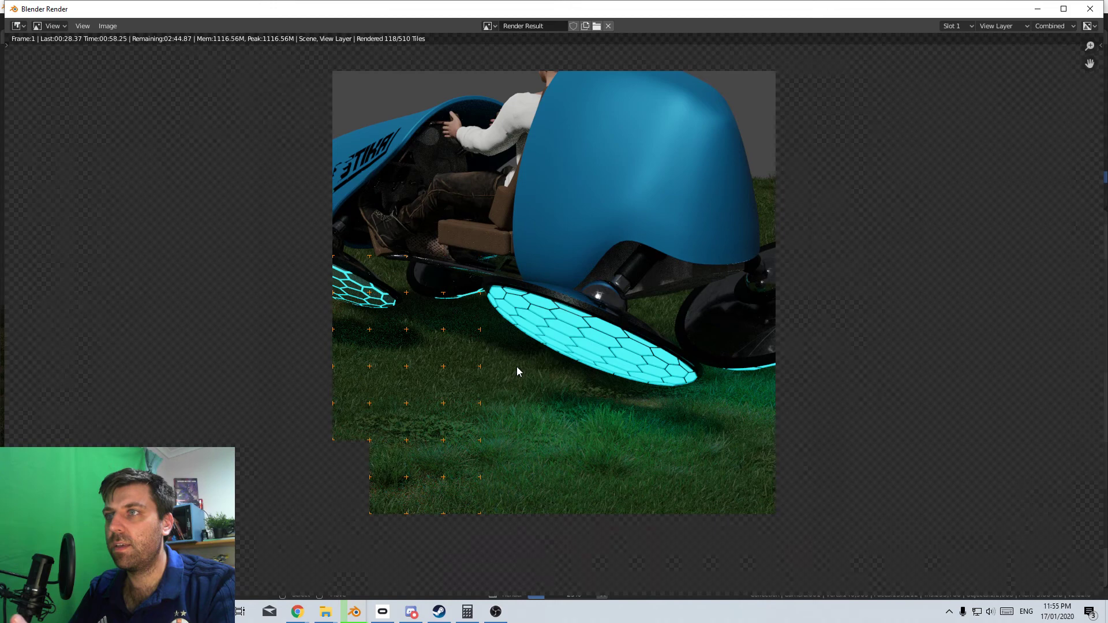
scroll(517, 366, "down", 1)
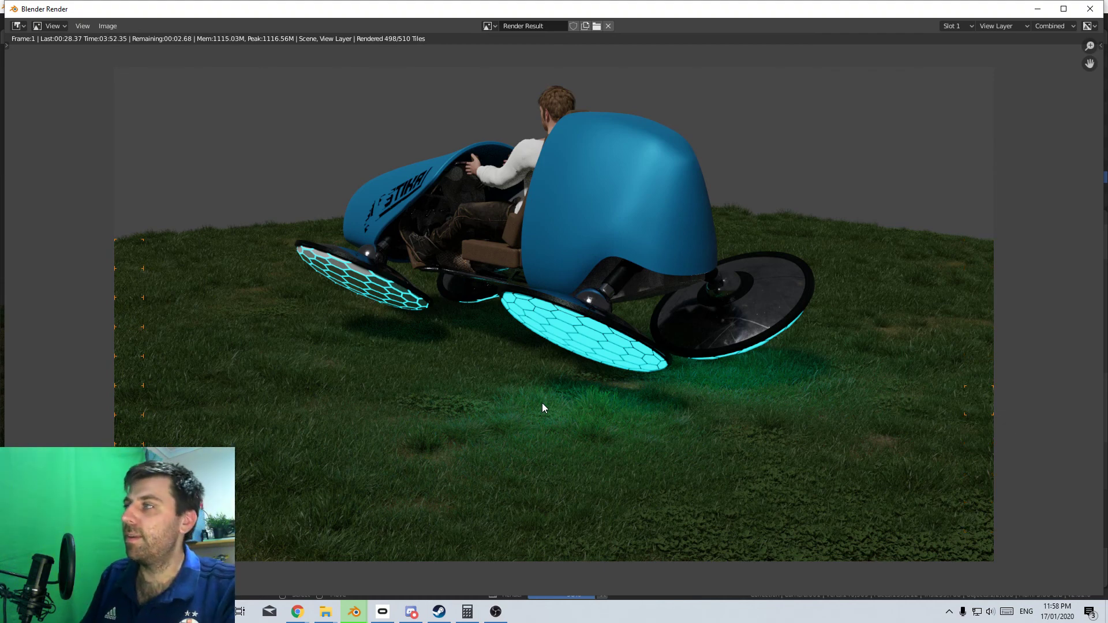
left_click(107, 26)
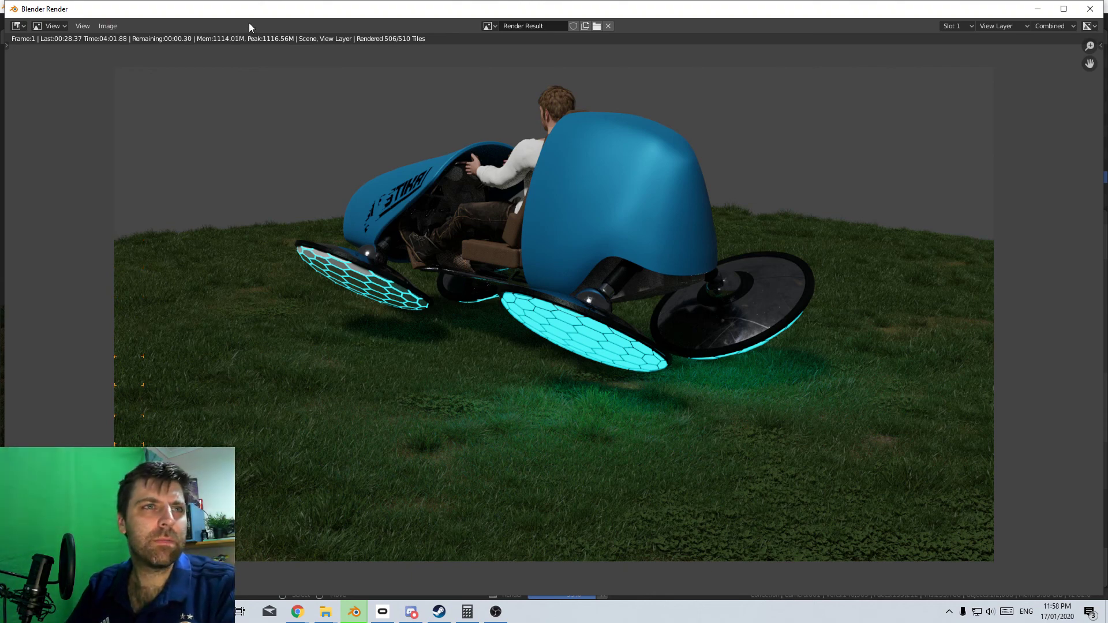
left_click(103, 25)
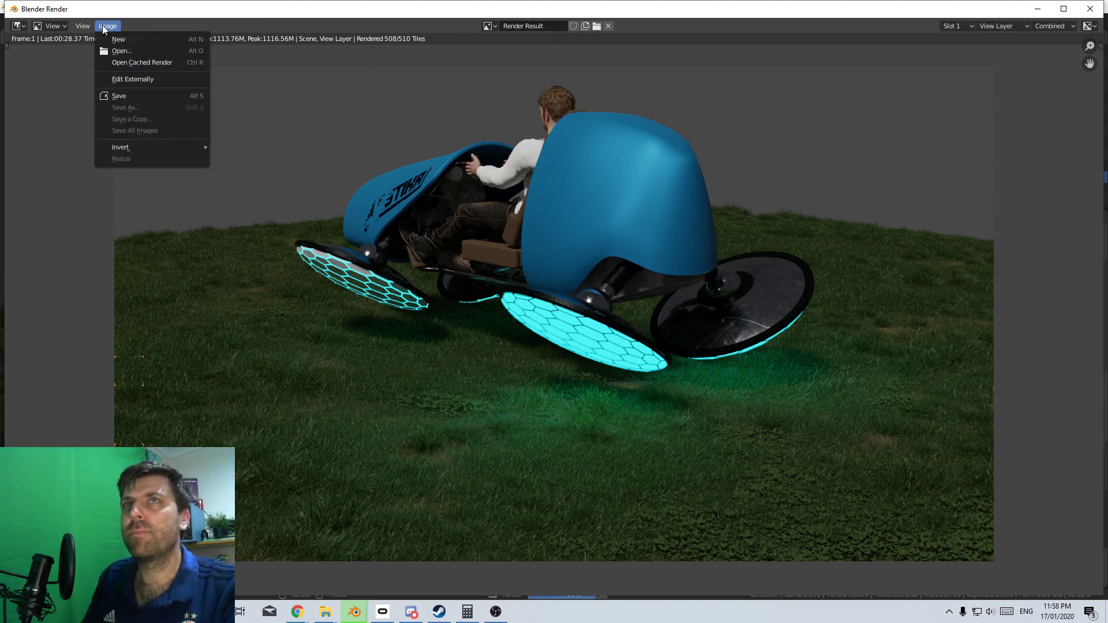
left_click(102, 26)
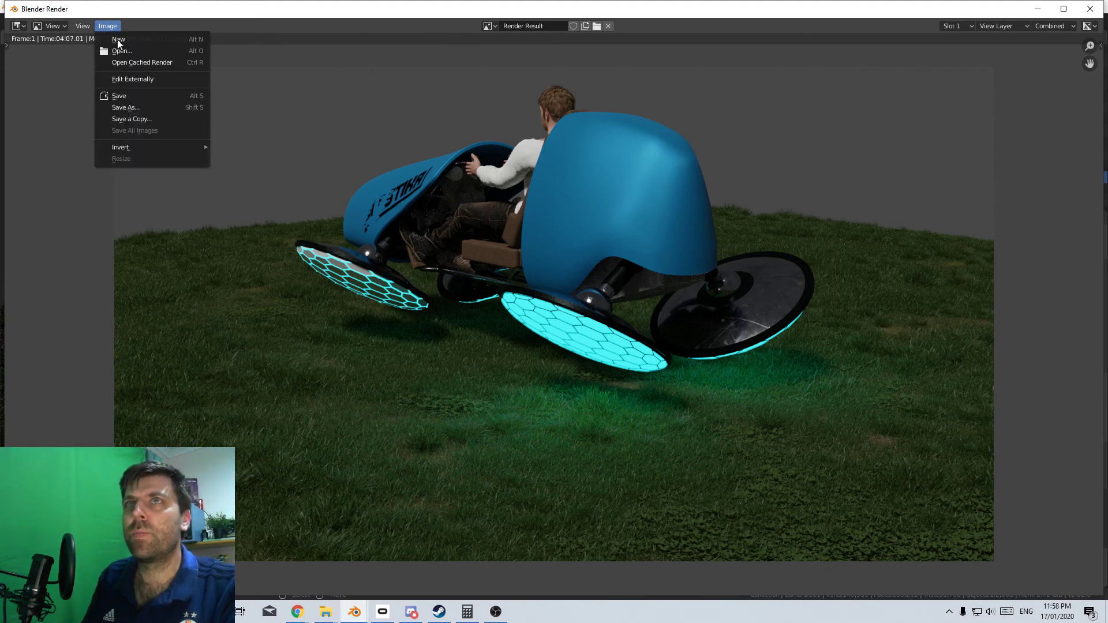
left_click(127, 108)
key("Return")
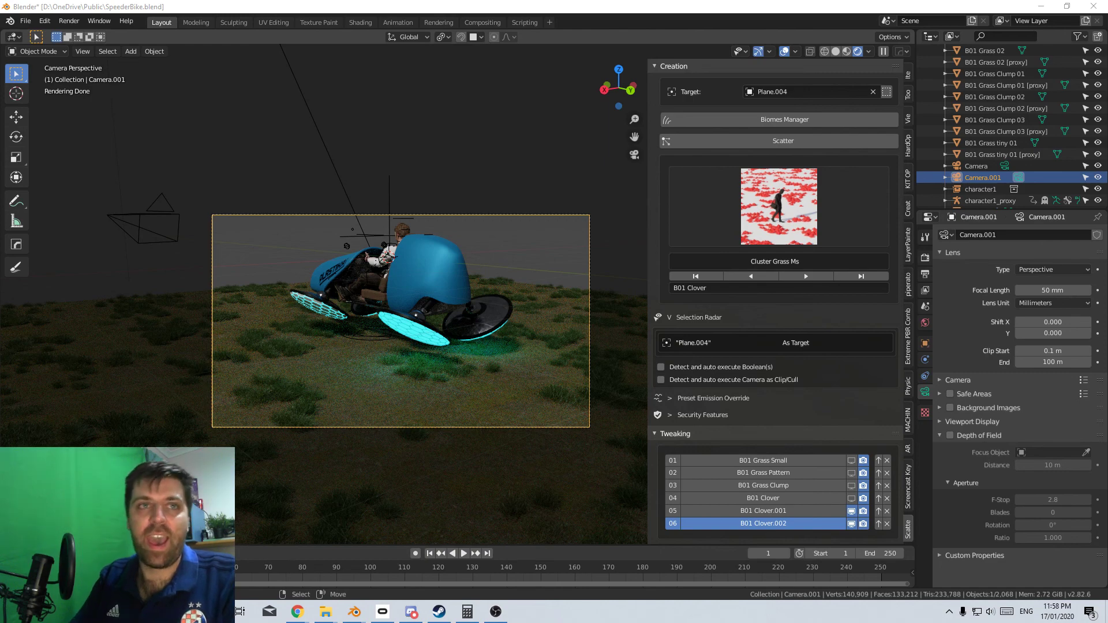
key("F11")
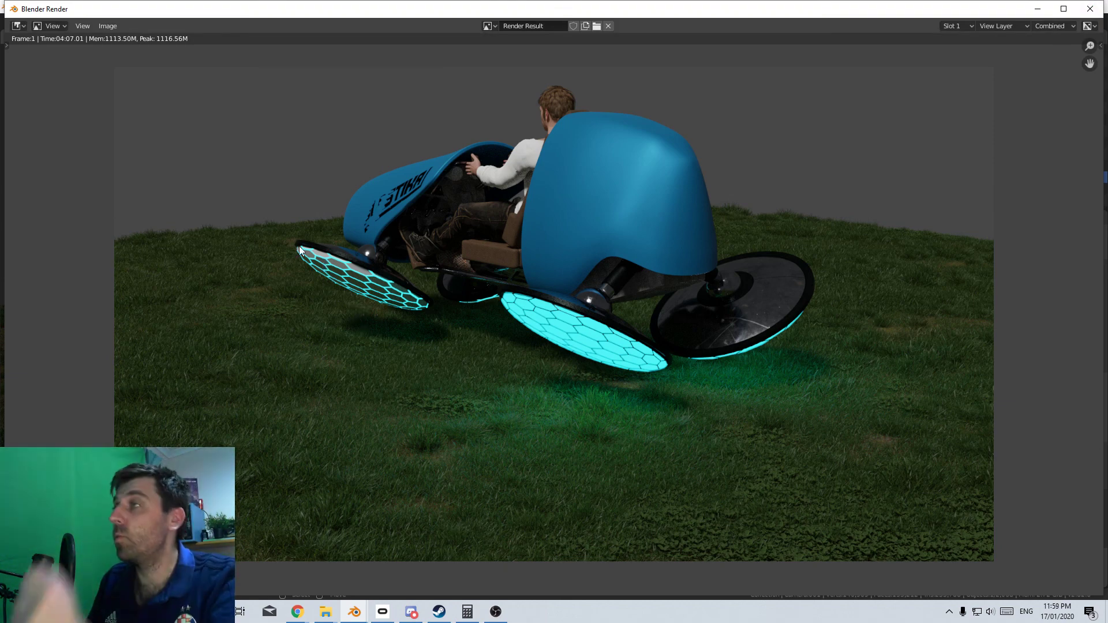
left_click(1090, 9)
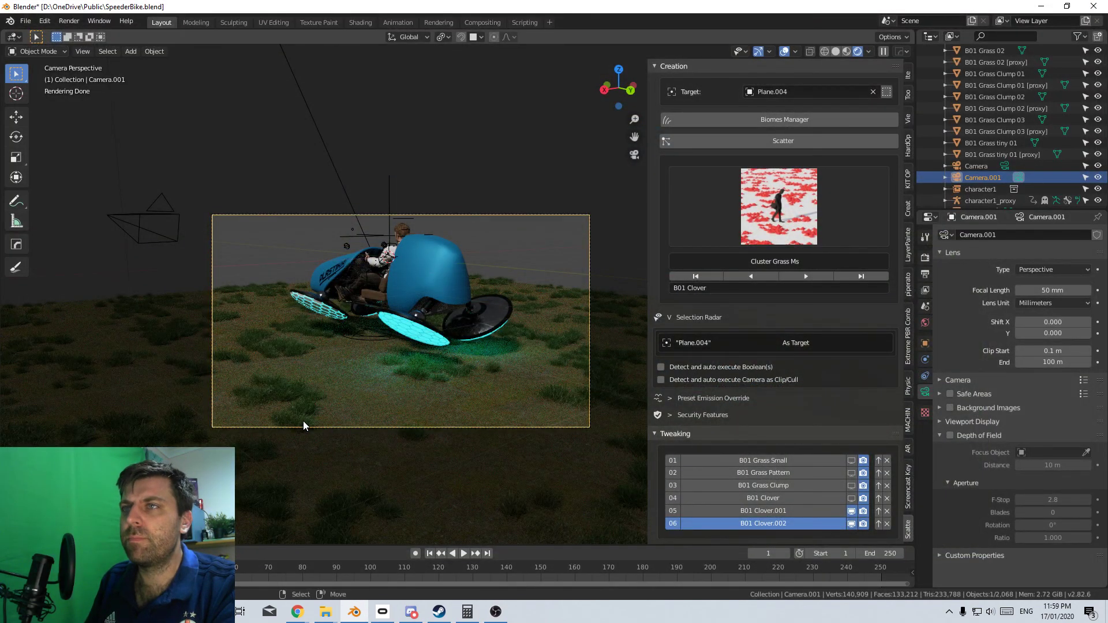
Delete the ground plane carrying the scattered grass
mouse_move(306, 423)
middle_mouse_down()
mouse_move(317, 445)
mouse_move(386, 448)
middle_mouse_up()
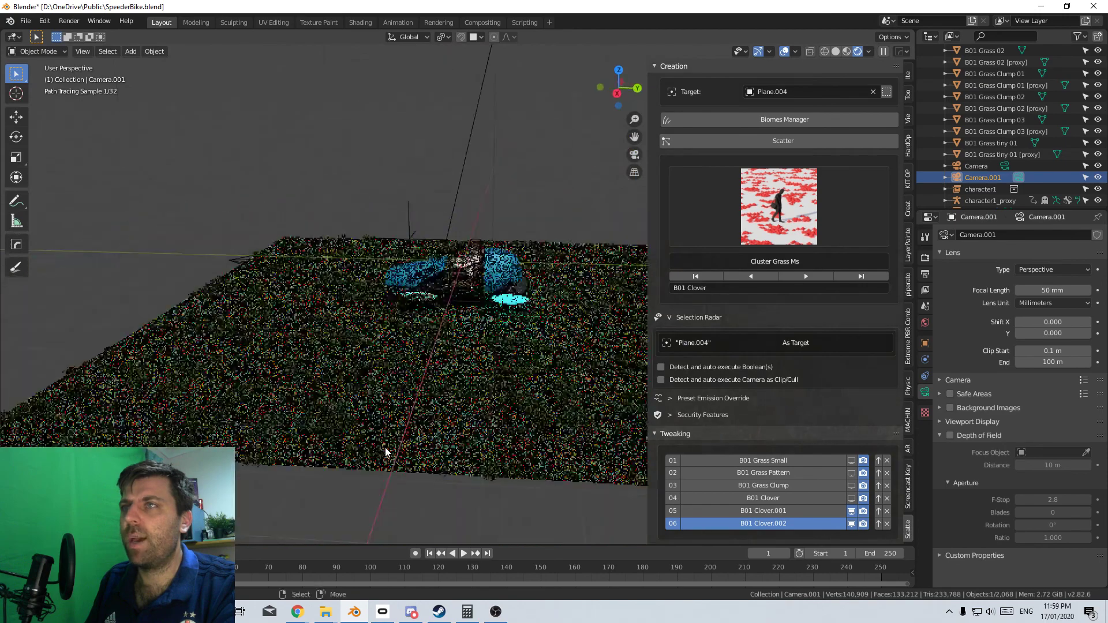
scroll(380, 446, "down", 4)
scroll(379, 445, "up", 3)
left_click(443, 388)
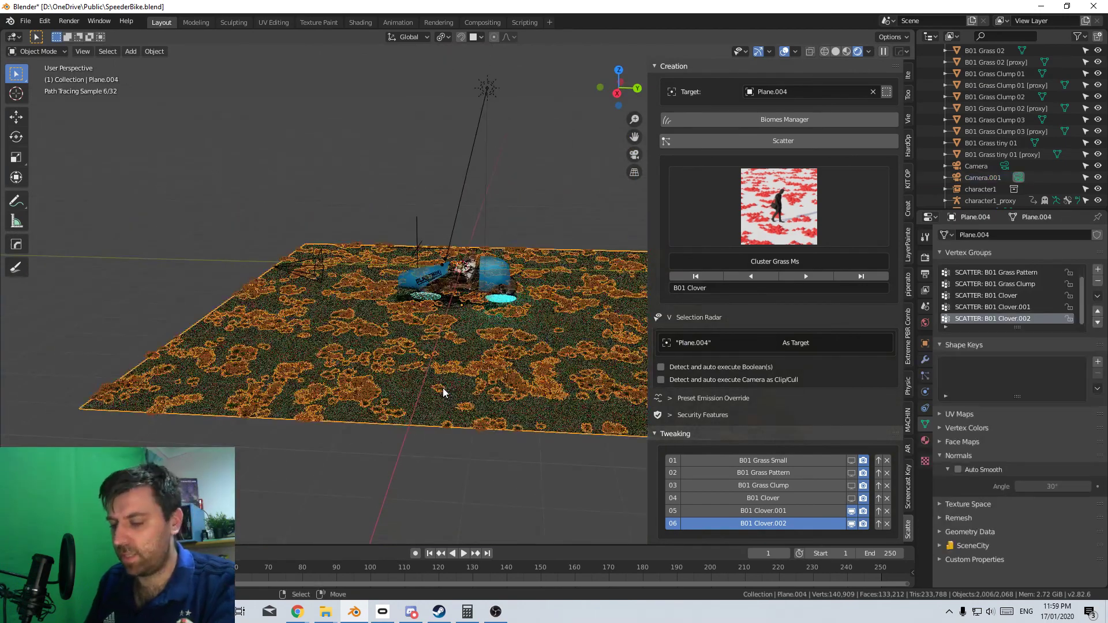
key("Delete")
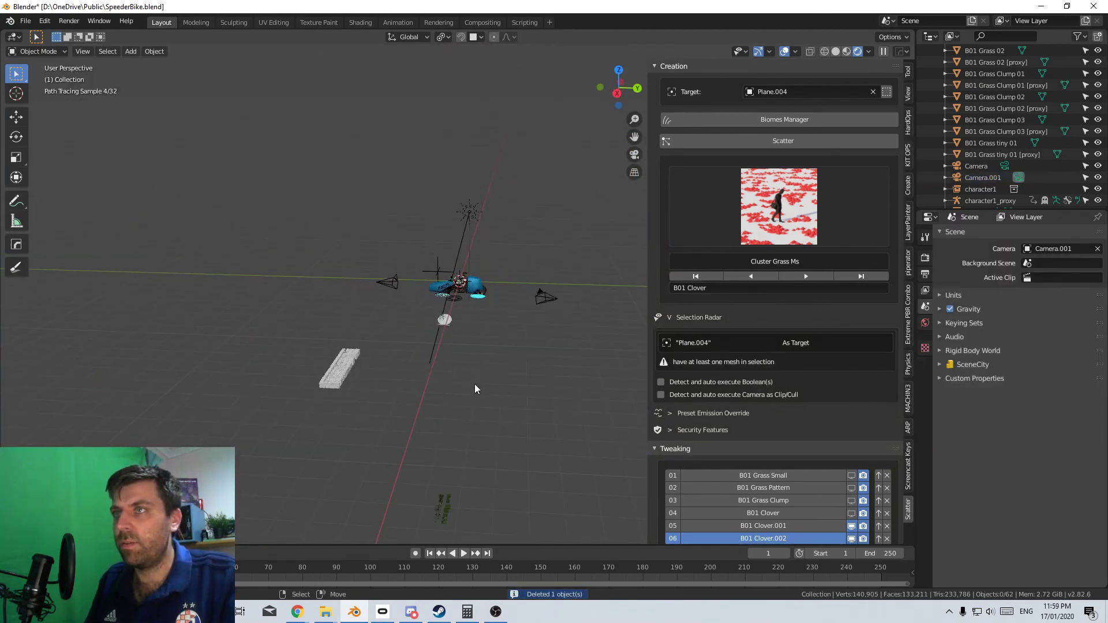
Delete all remaining B01 grass and clover source plants with their proxies, and save the file
middle_click_drag(474, 389, 490, 432)
left_click_drag(486, 447, 313, 538)
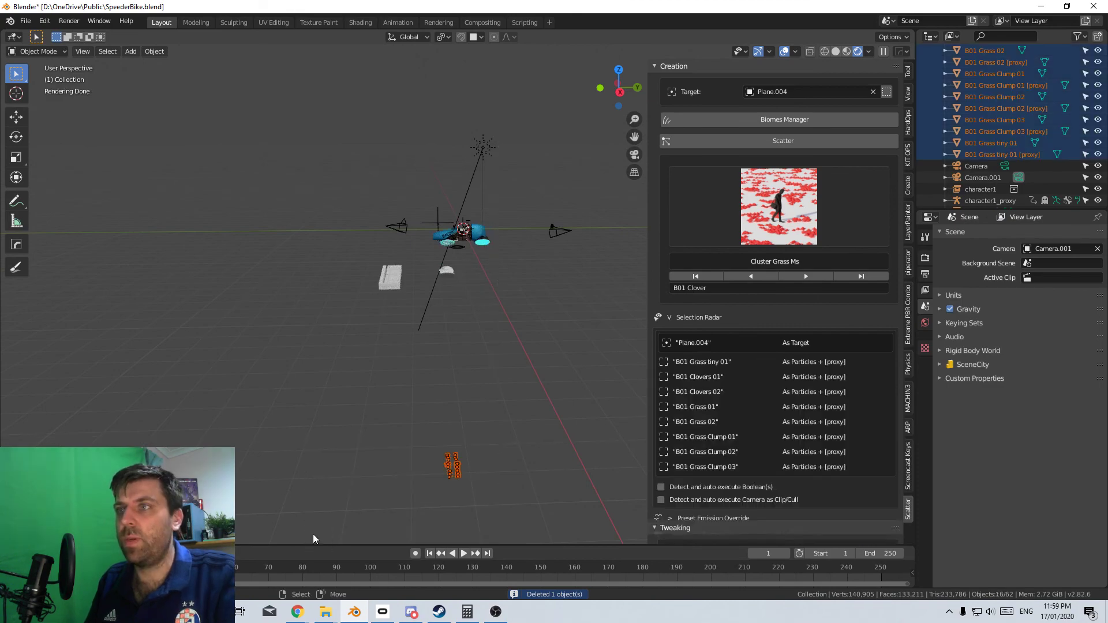
key("Delete")
key("ctrl+s")
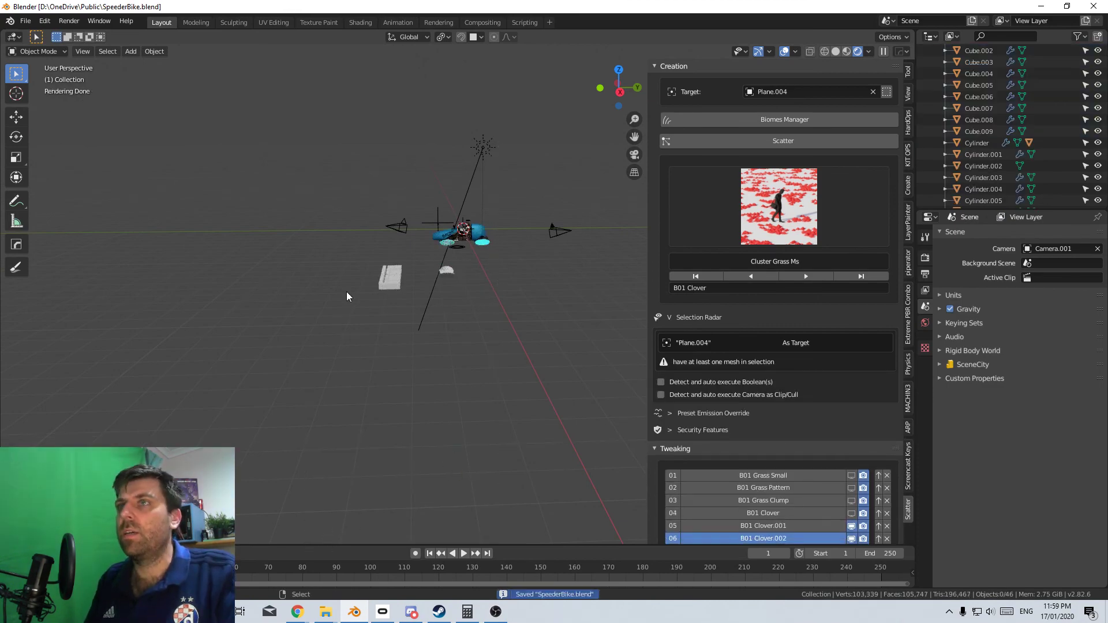
Inspect the finished speeder bike, its rider and the projected nose decal from several angles in the rendered view
scroll(471, 359, "up", 6)
scroll(481, 394, "down", 5)
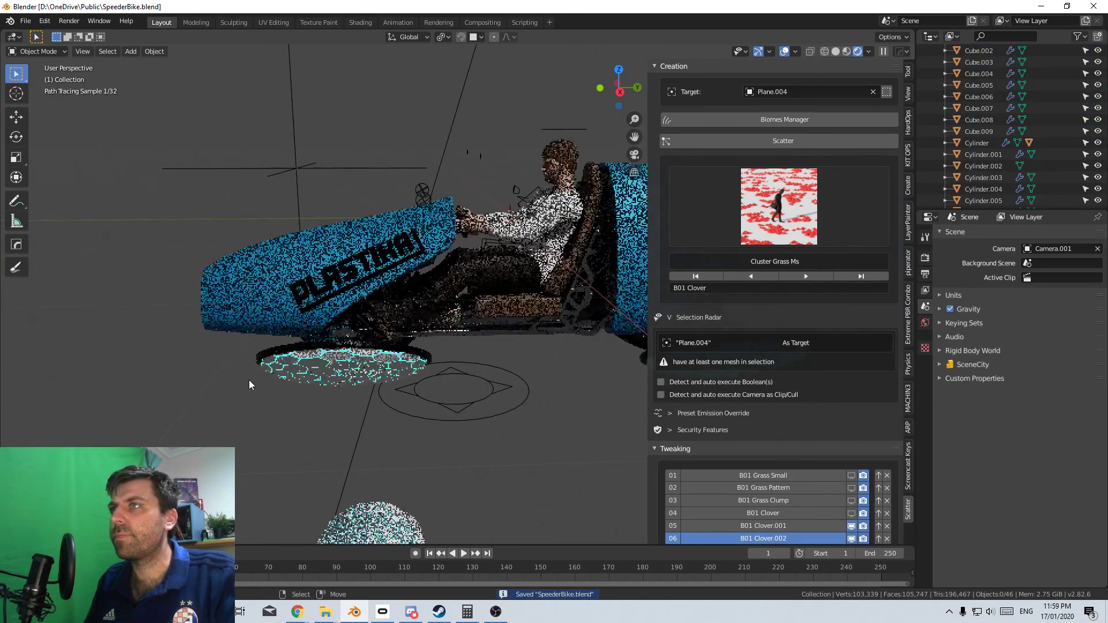
left_click(317, 283)
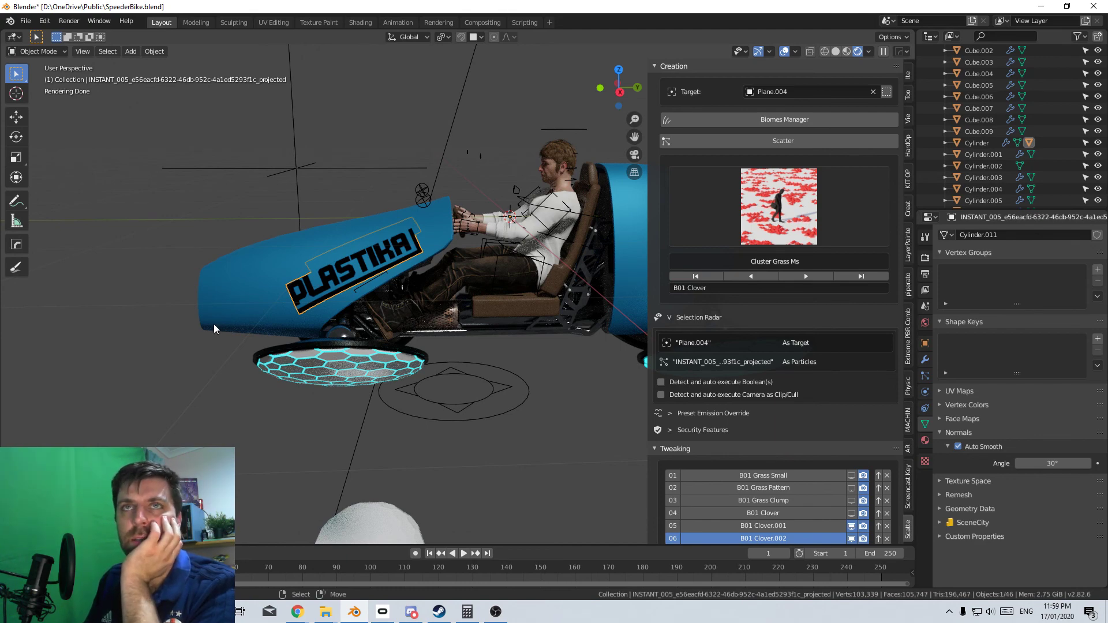
scroll(211, 327, "down", 2)
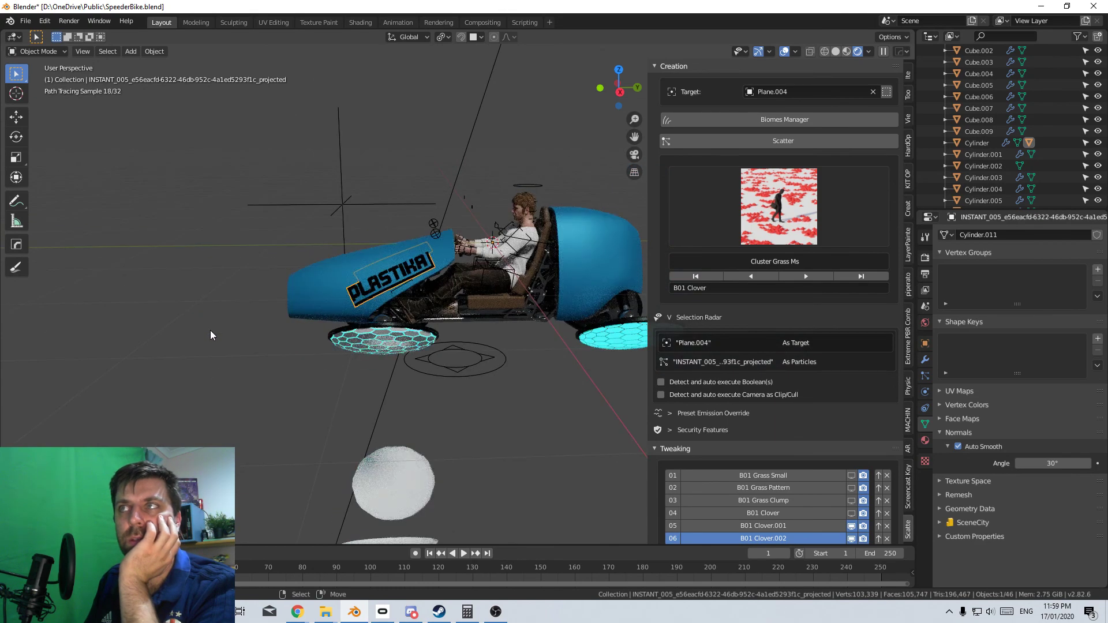
middle_click_drag(238, 333, 281, 342)
scroll(320, 351, "up", 1)
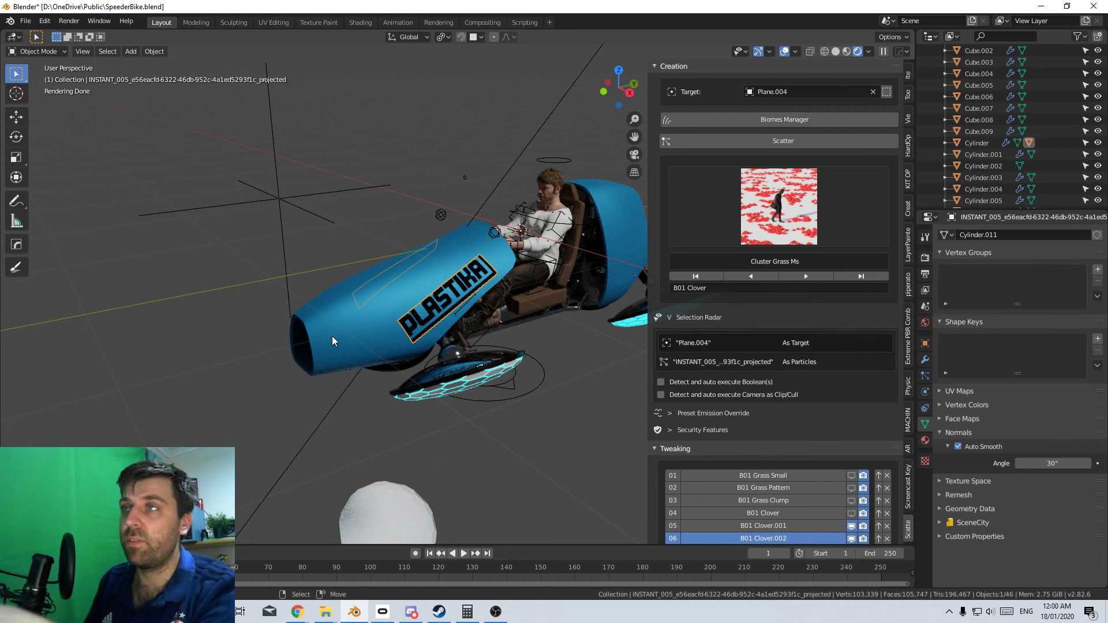
middle_click_drag(331, 336, 230, 333)
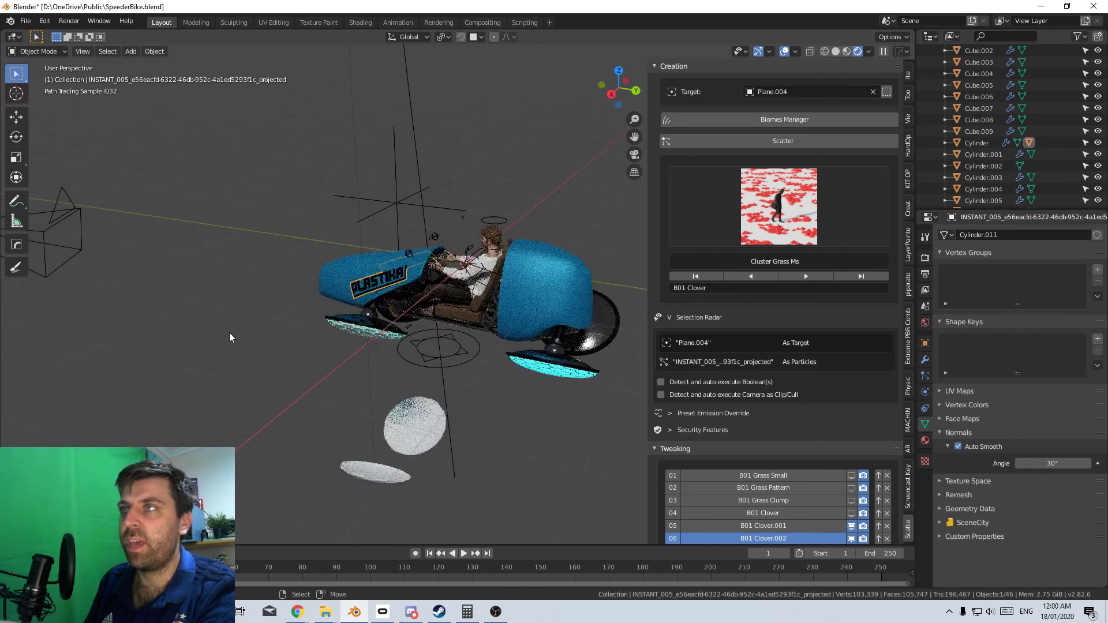